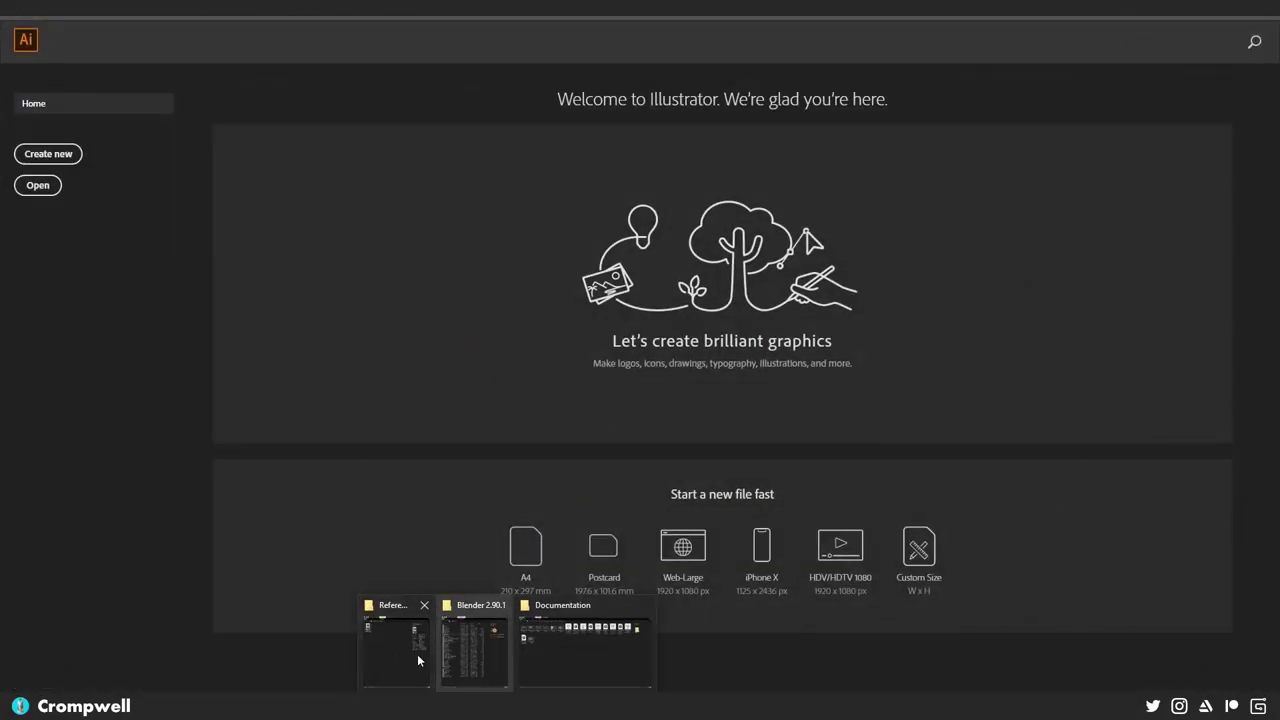
# - Open Tonic_ID.png and Tonic_uvLayout.png from the Tonic Project folder as separate documents
pyautogui.click(417, 654)
pyautogui.click(120, 49)
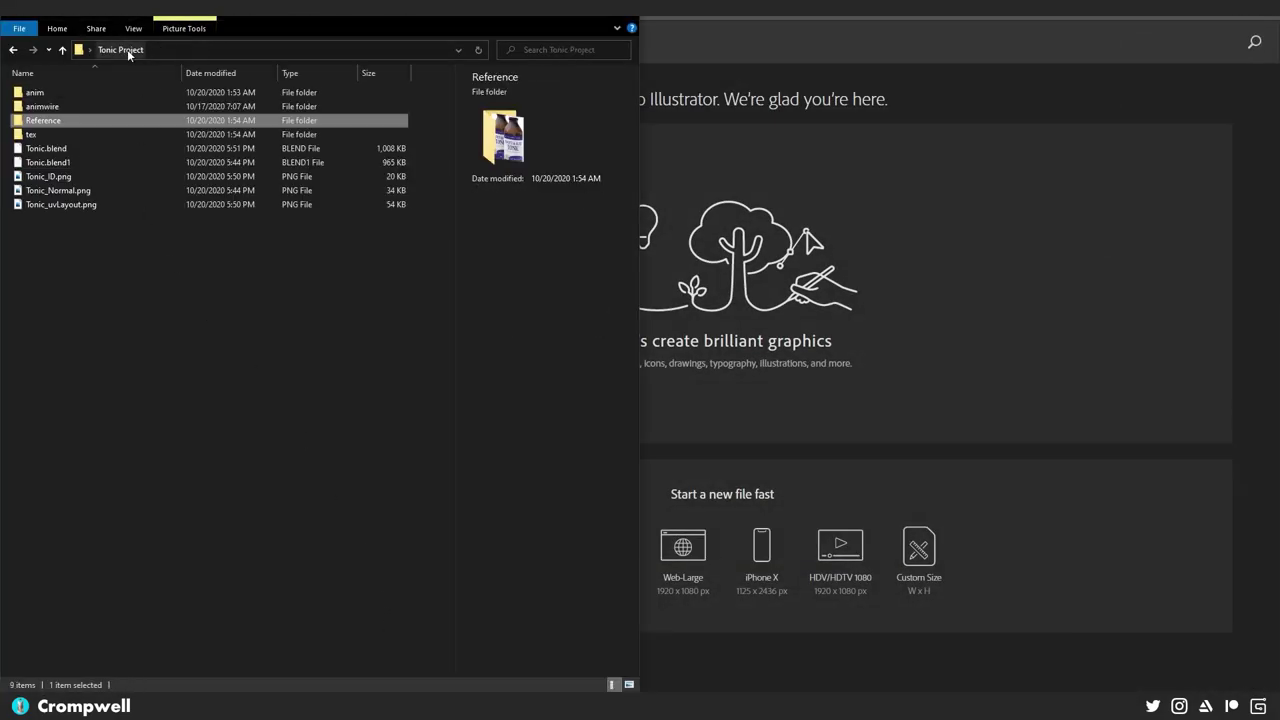
pyautogui.click(50, 177)
pyautogui.keyDown('shift'); pyautogui.click(56, 208); pyautogui.keyUp('shift')
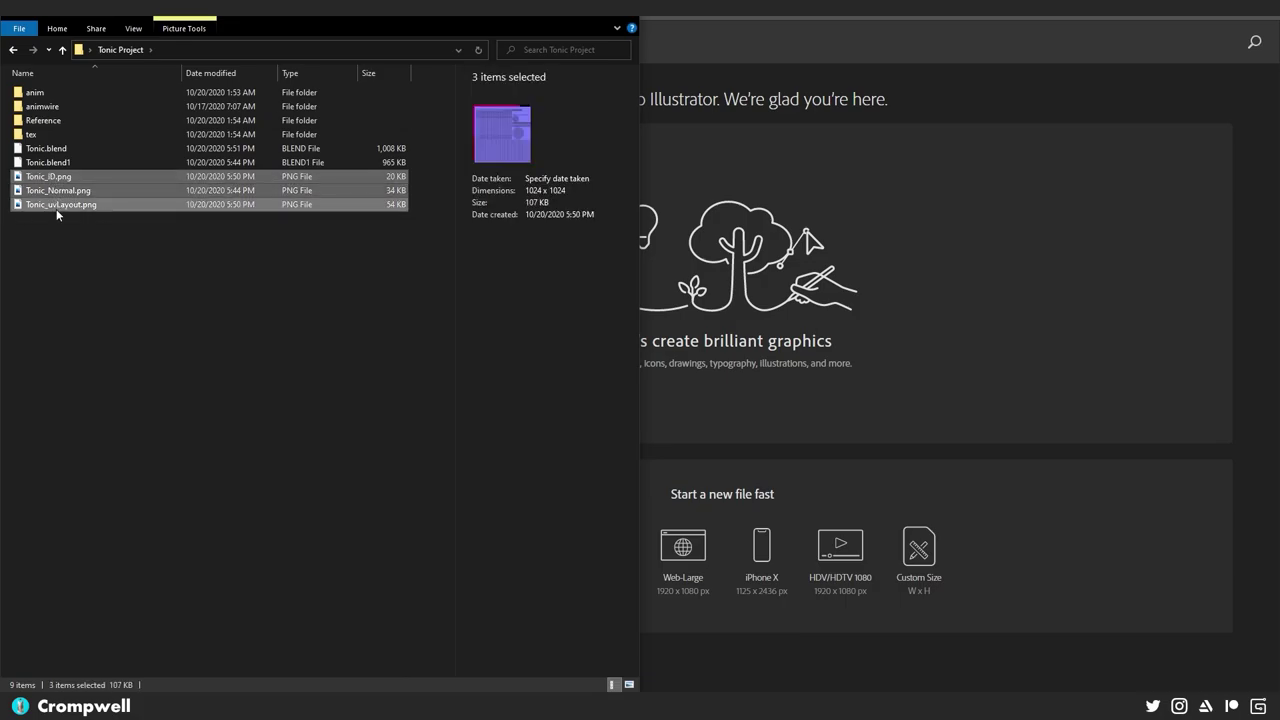
pyautogui.moveTo(76, 178); pyautogui.dragTo(791, 236)
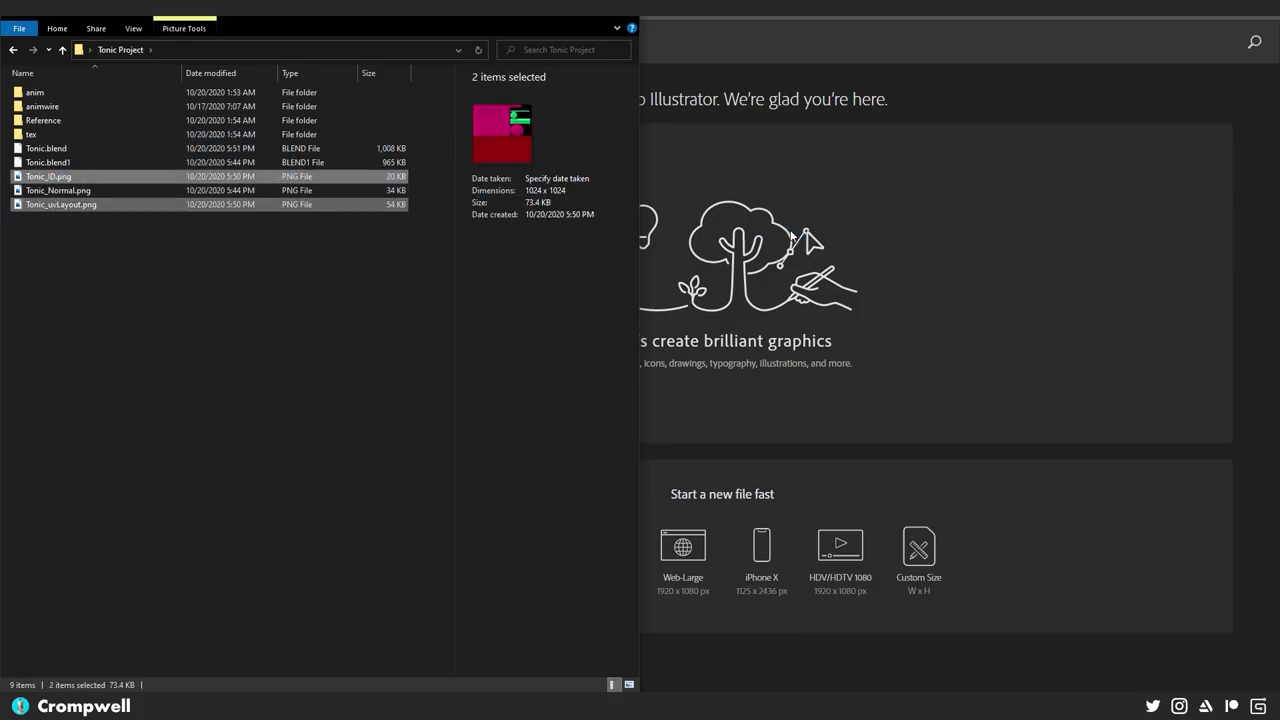
pyautogui.click(767, 40)
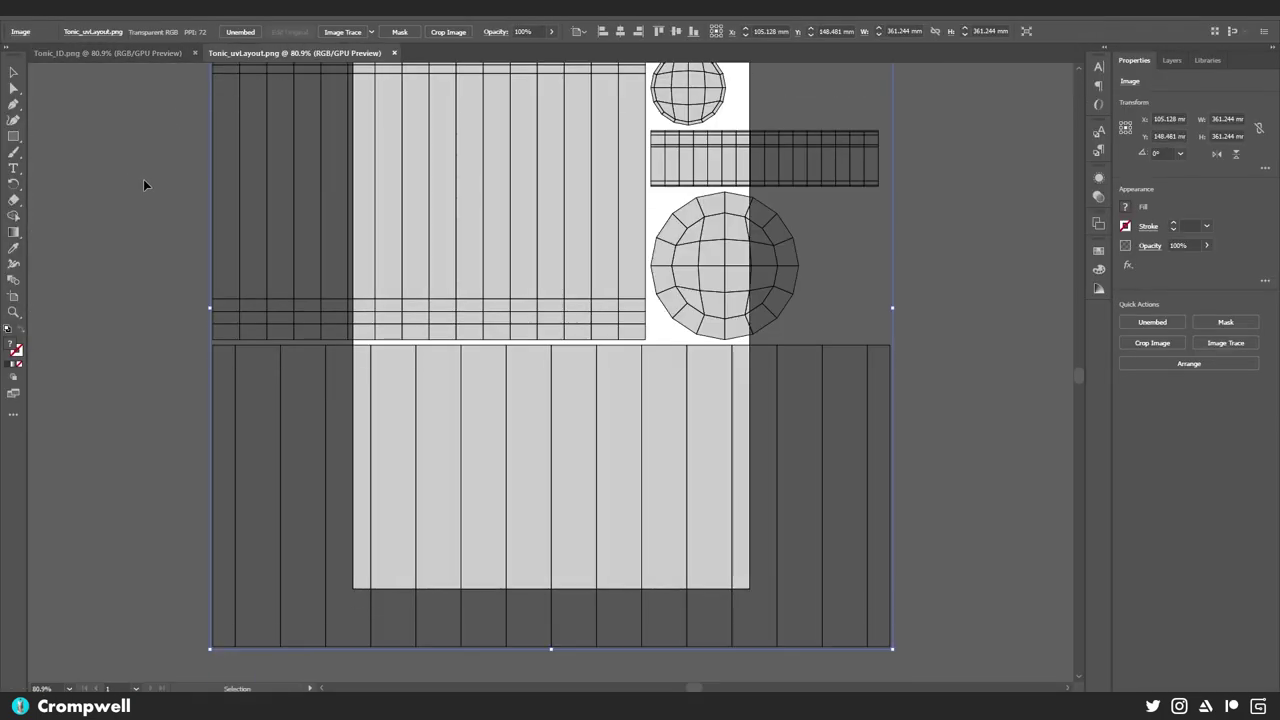
# - Close the Tonic_uvLayout.png and Tonic_ID.png documents
pyautogui.scroll(2, 143, 178)
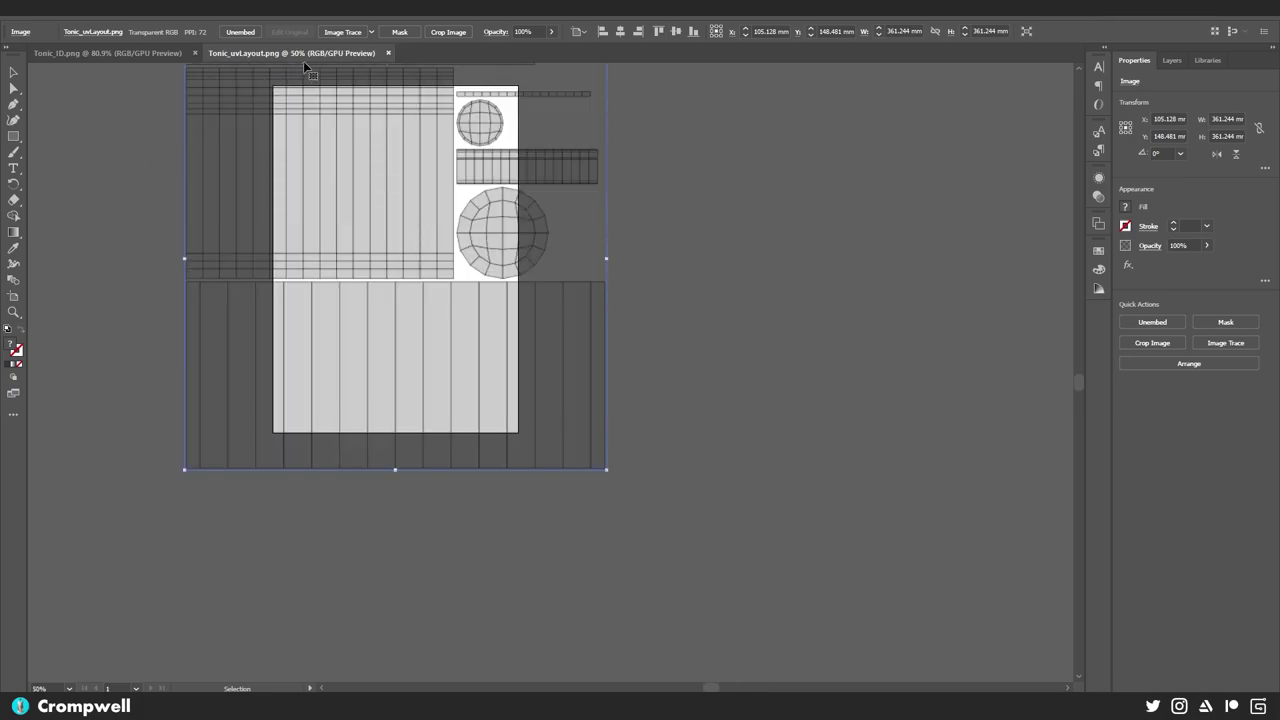
pyautogui.click(388, 53)
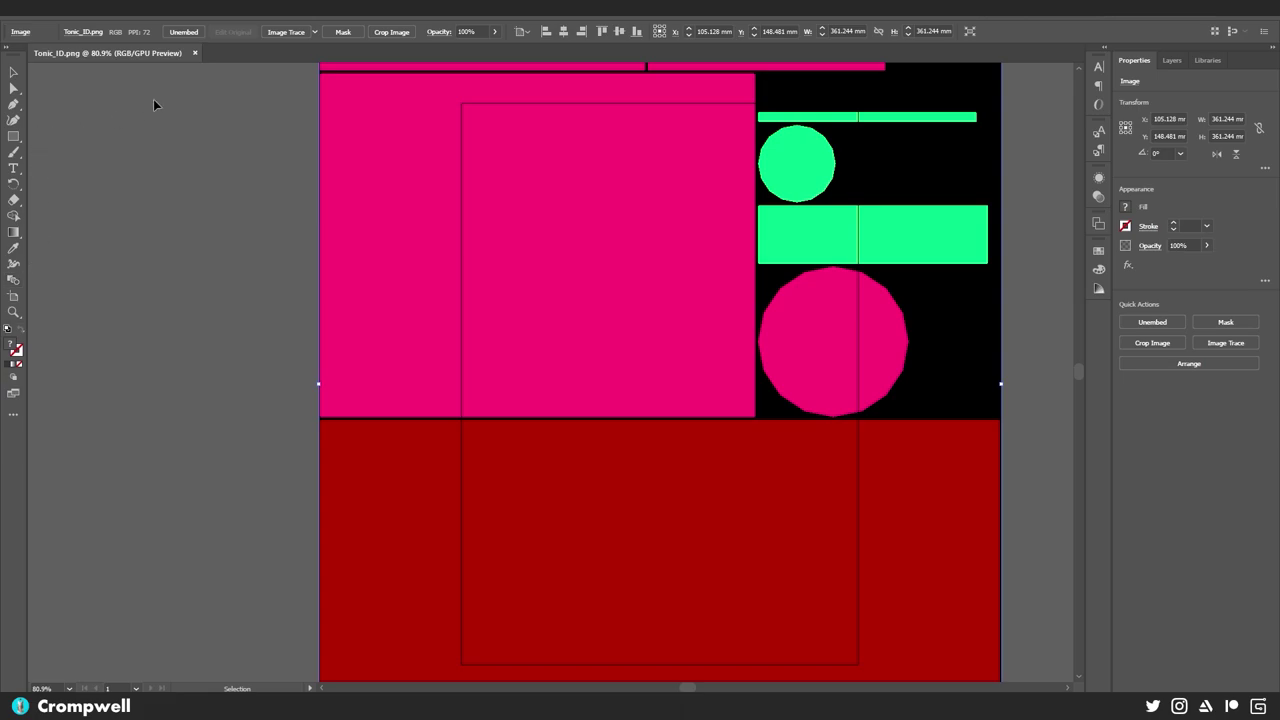
pyautogui.click(195, 53)
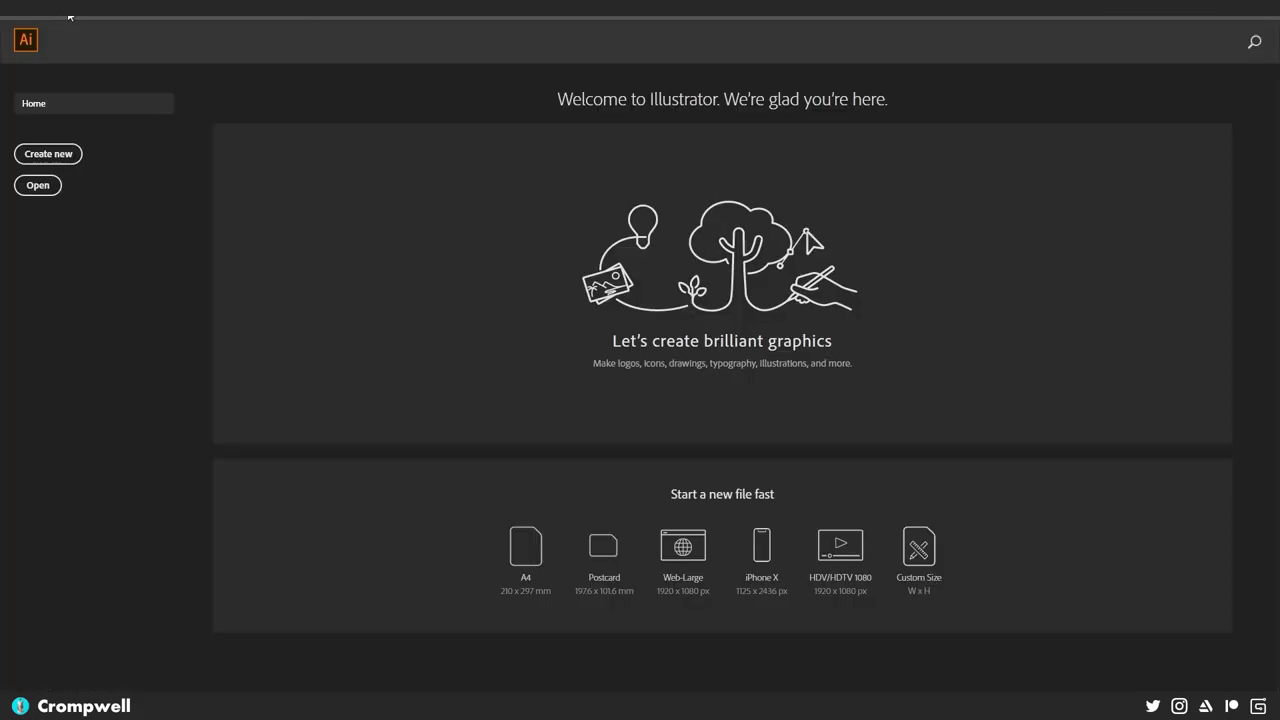
# - Create a new web document 1024 px wide and 1024 px high
pyautogui.click(60, 12)
pyautogui.click(58, 153)
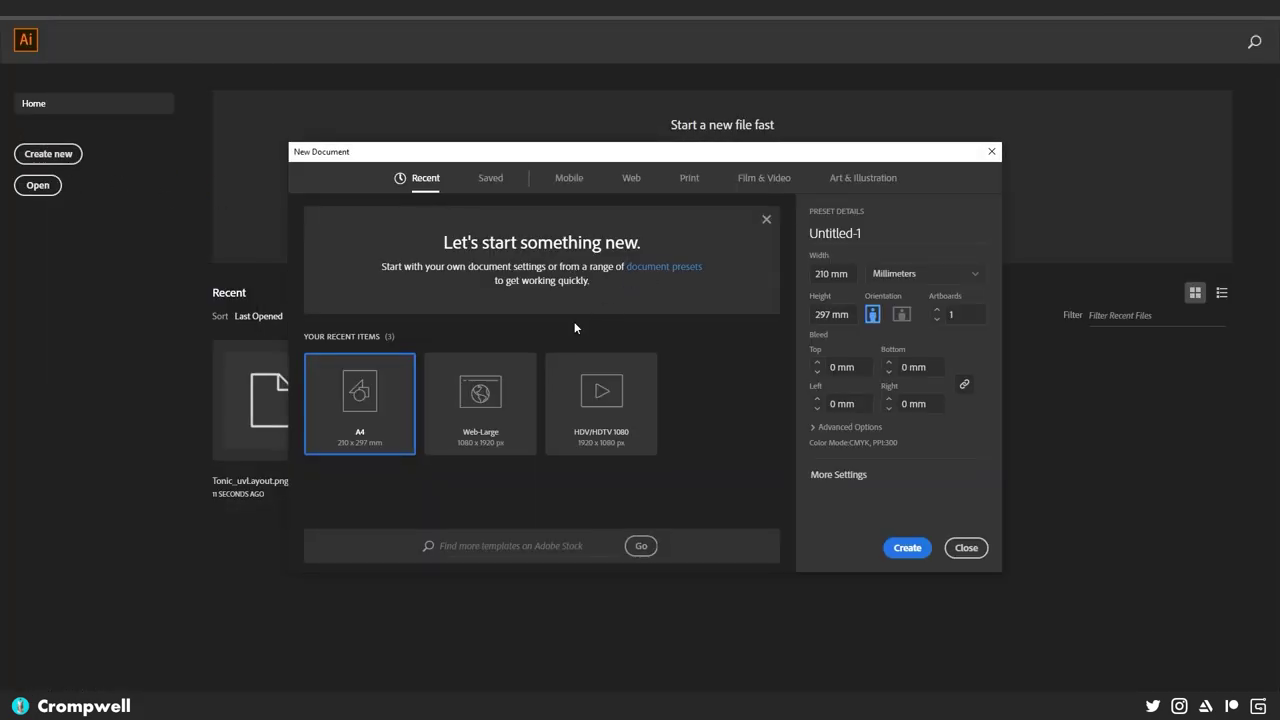
pyautogui.click(631, 178)
pyautogui.moveTo(814, 274); pyautogui.dragTo(873, 294)
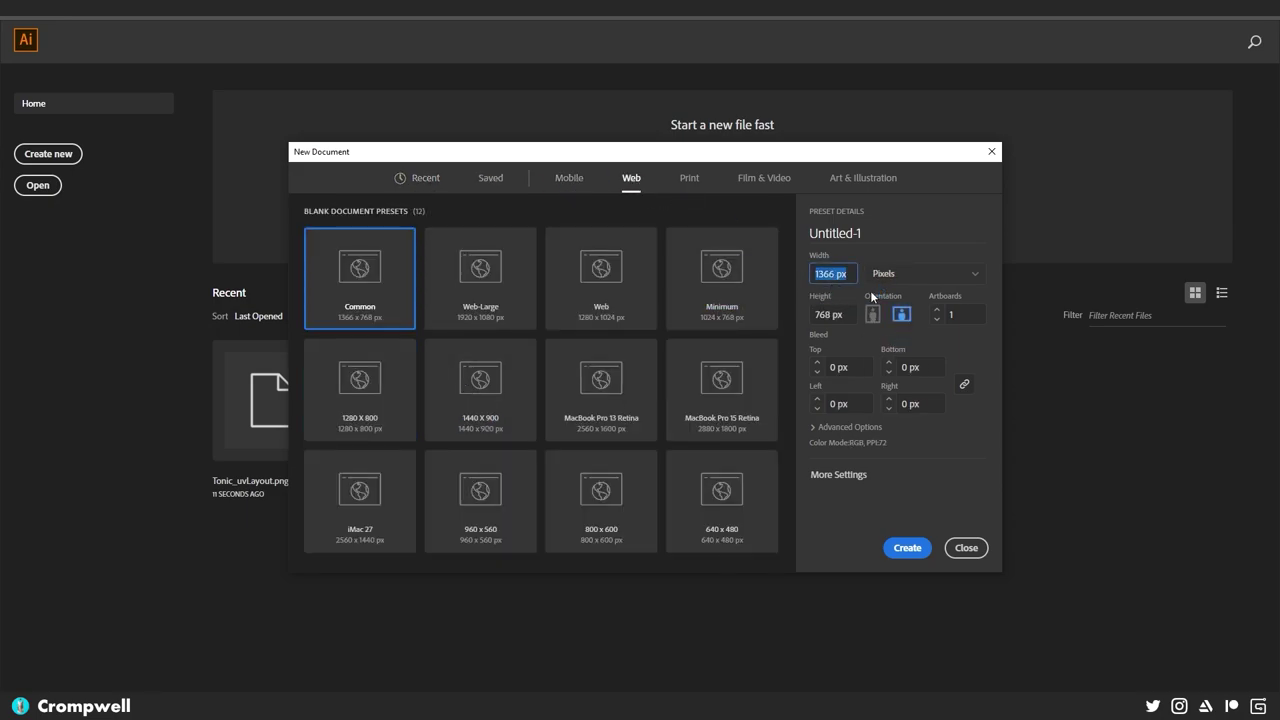
pyautogui.write('1024')
pyautogui.press('Tab')
pyautogui.write('10')
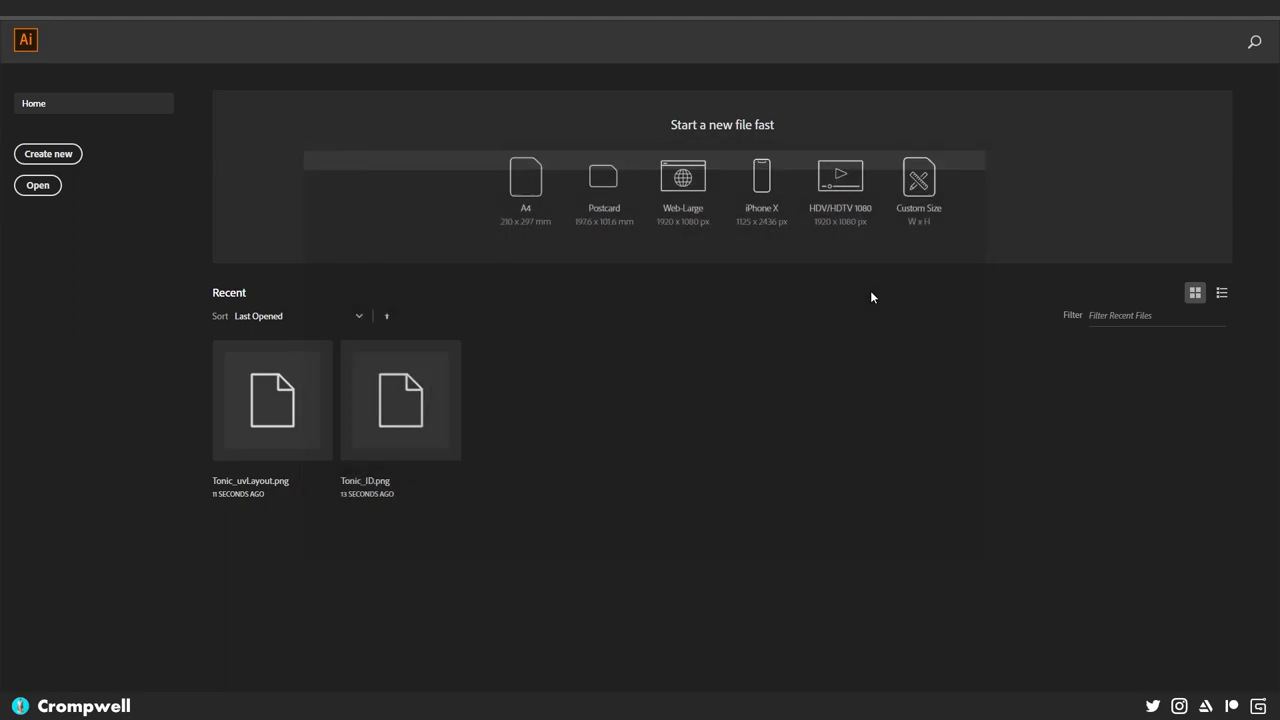
pyautogui.click(595, 179)
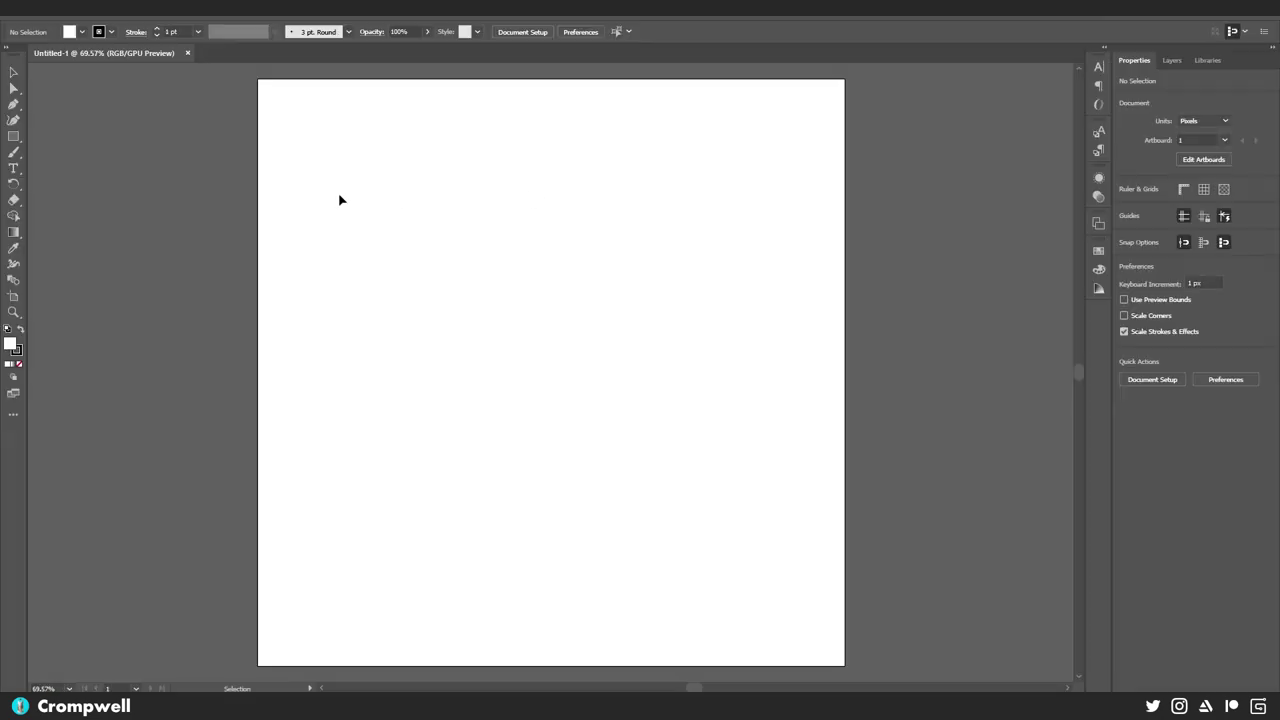
# - Place Tonic_ID.png and Tonic_uvLayout.png from the Tonic Project folder together onto the blank artboard
pyautogui.moveTo(507, 708)
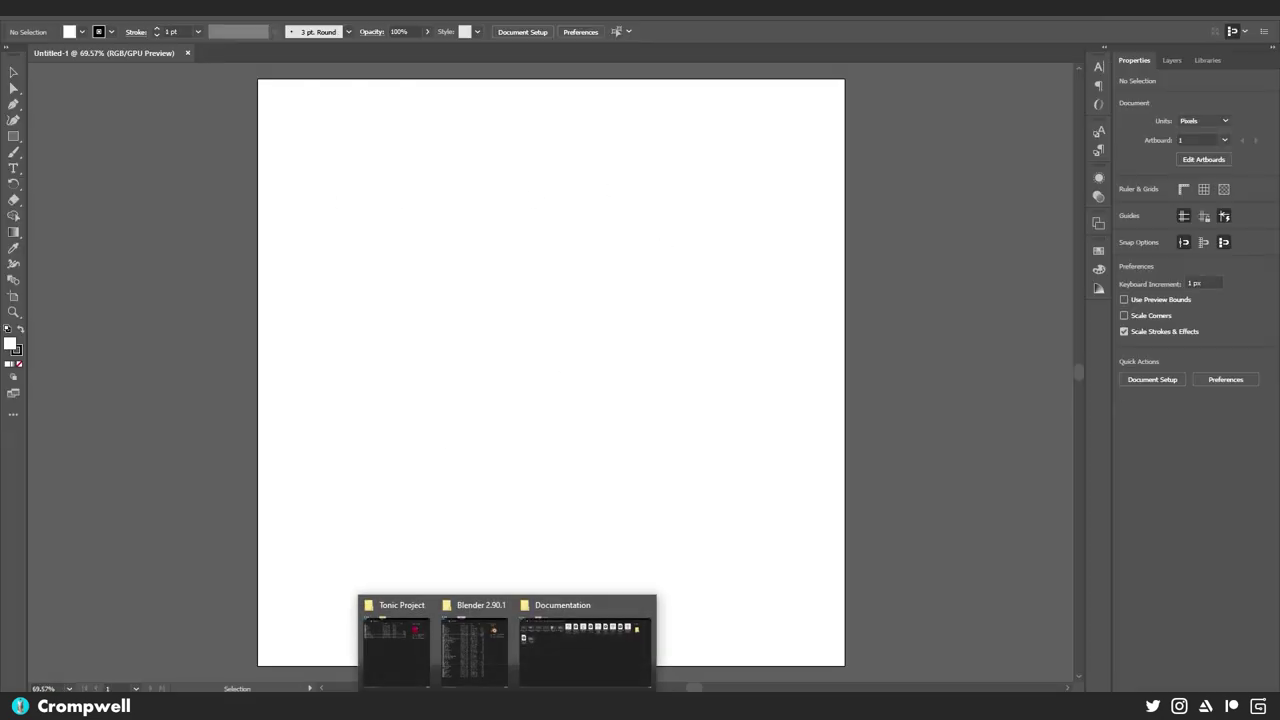
pyautogui.click(406, 663)
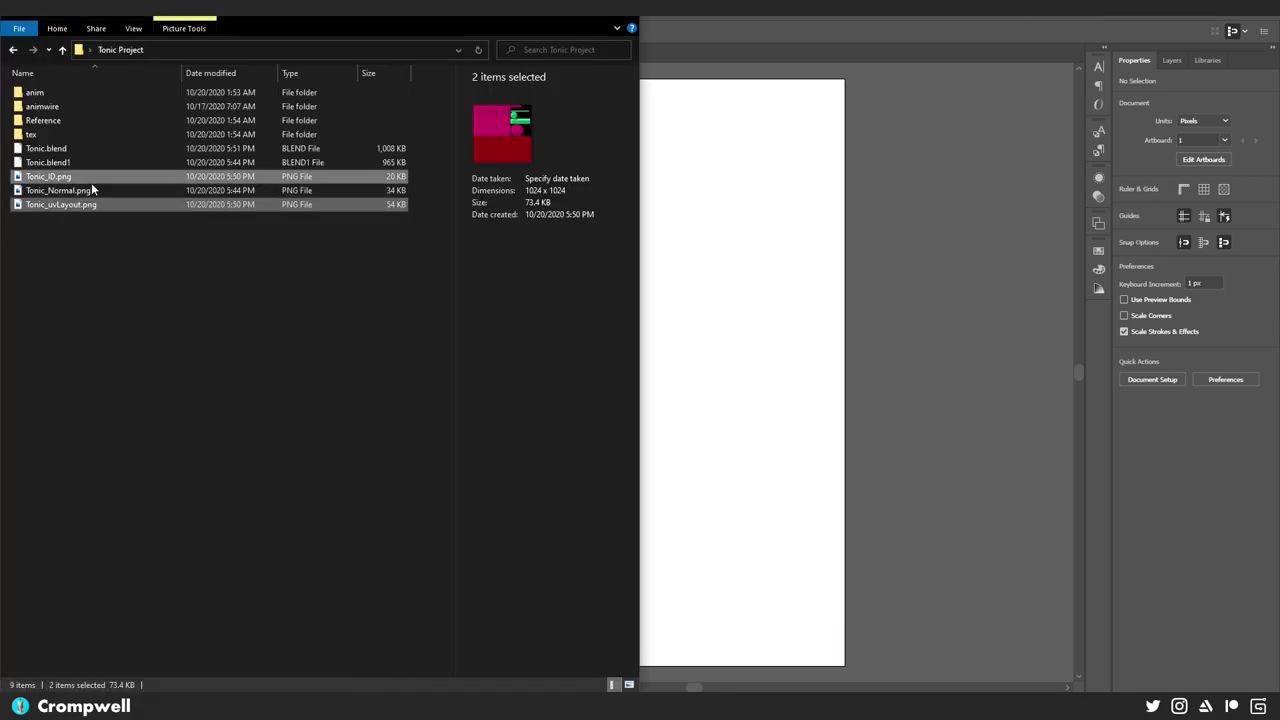
pyautogui.keyDown('ctrl'); pyautogui.click(50, 176); pyautogui.keyUp('ctrl')
pyautogui.moveTo(50, 176); pyautogui.dragTo(560, 372)
pyautogui.click(1022, 377)
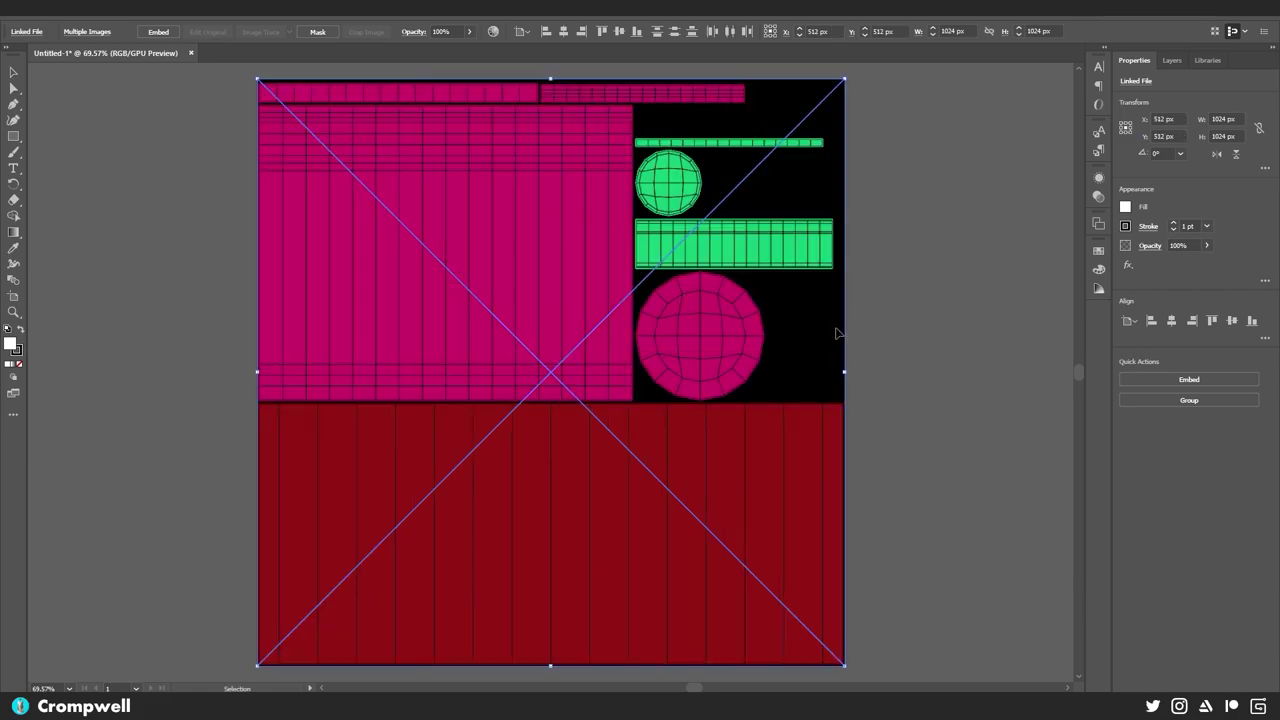
pyautogui.press('Return')
# - Move the two placed images off the artboard, realign them with its edges and deselect them
pyautogui.click(654, 451)
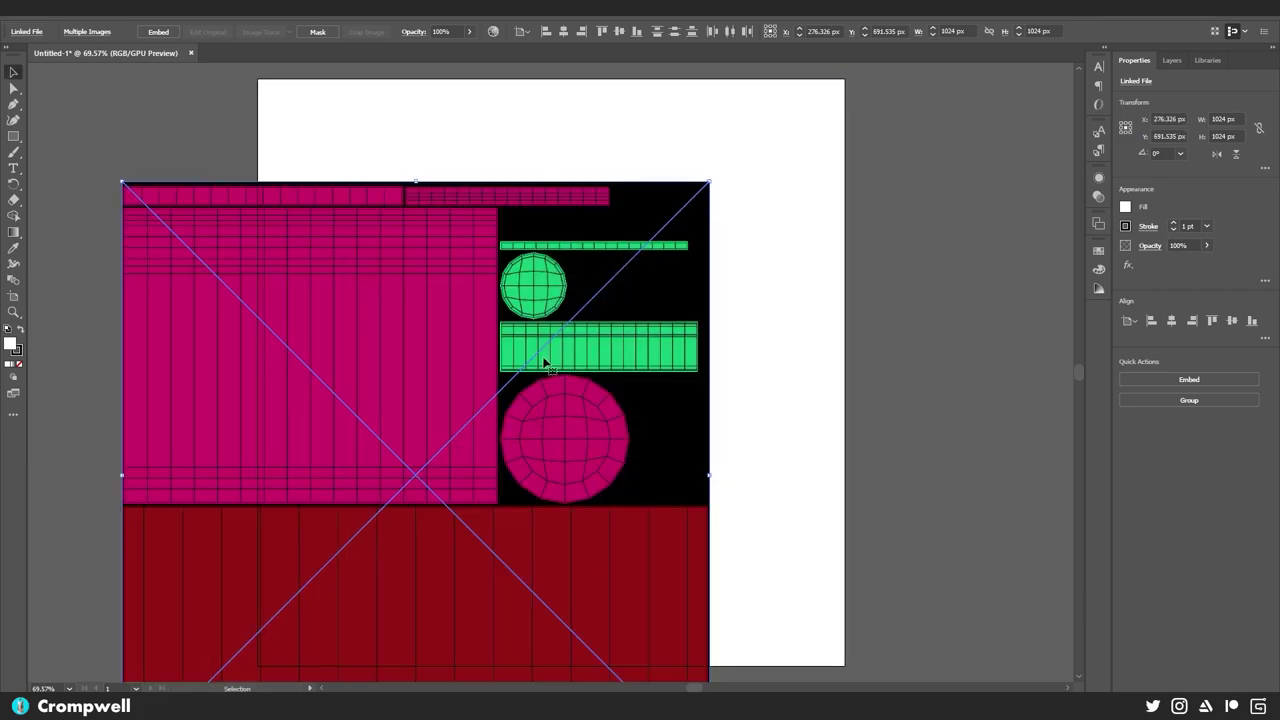
pyautogui.moveTo(545, 363); pyautogui.dragTo(681, 261)
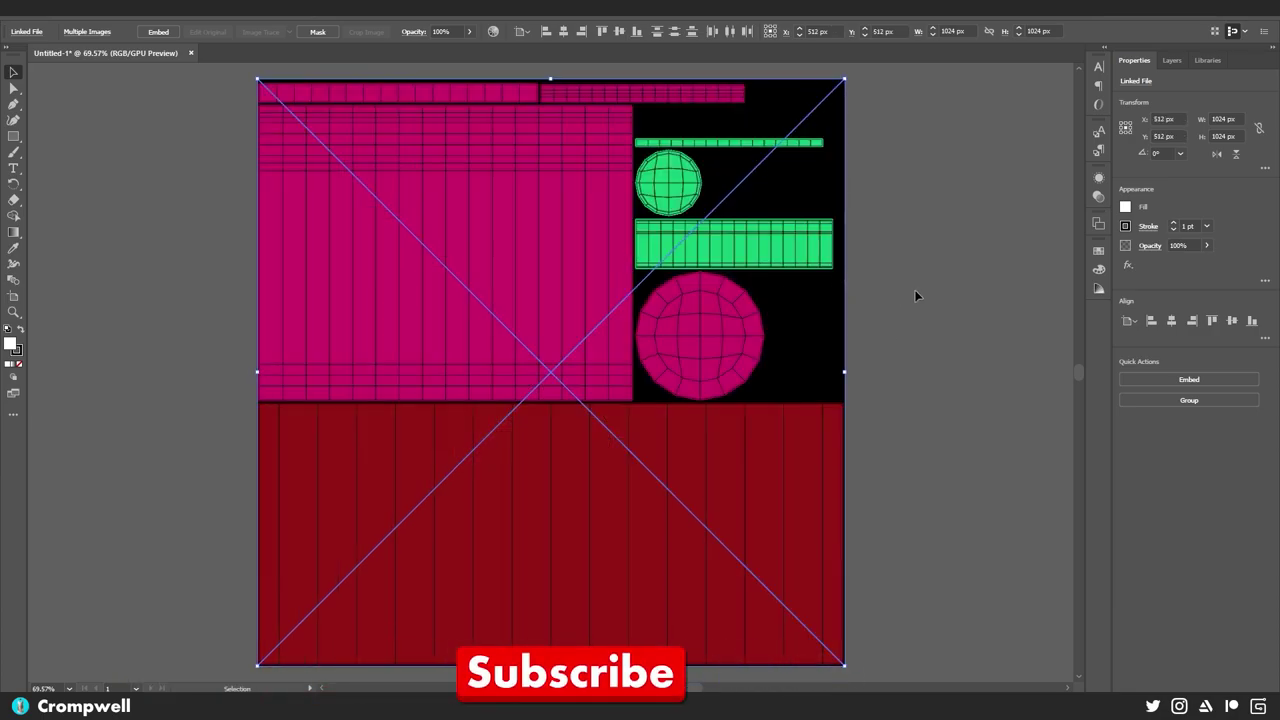
pyautogui.click(915, 291)
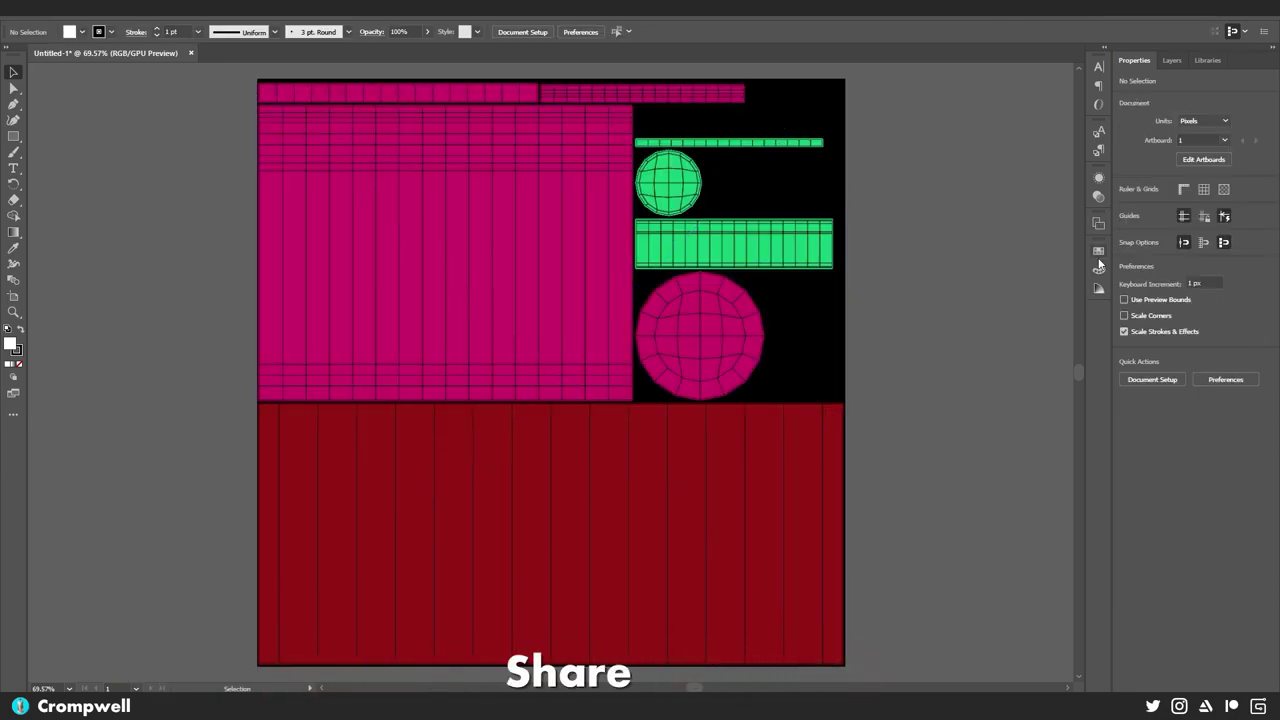
# - Switch to the Essentials workspace and expand Layer 1 to list its linked images
pyautogui.click(1051, 20)
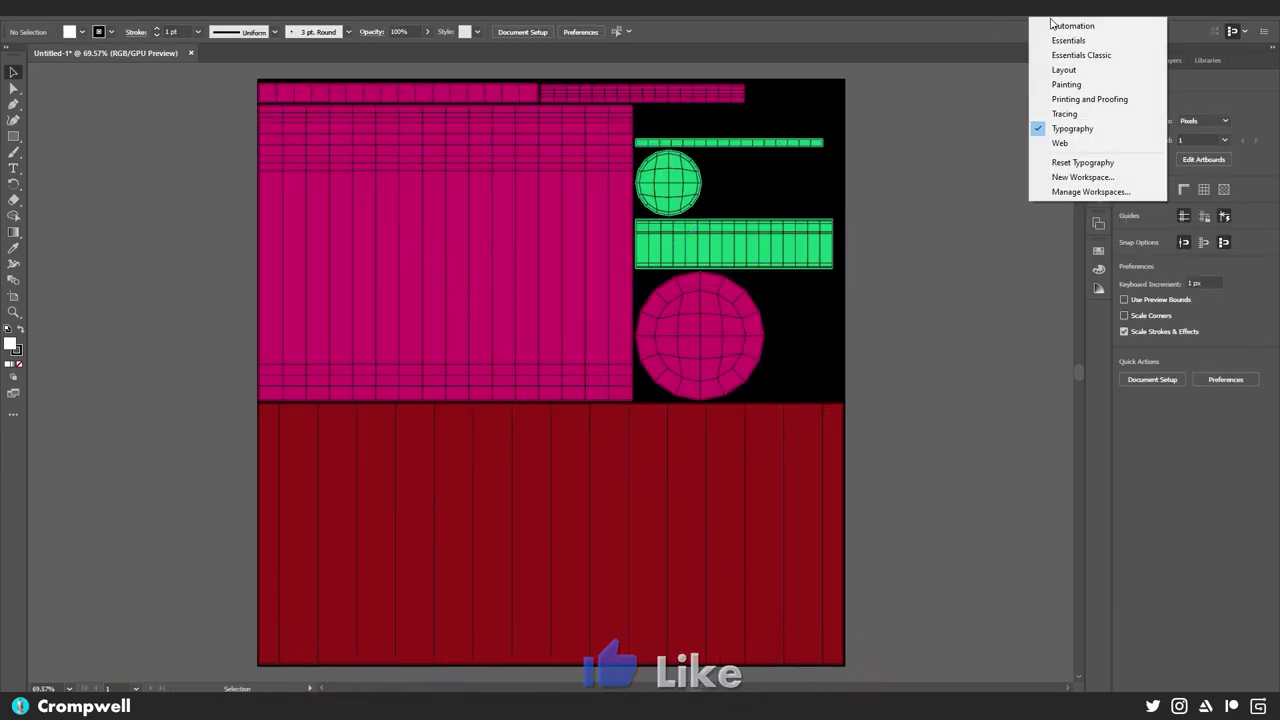
pyautogui.click(1062, 41)
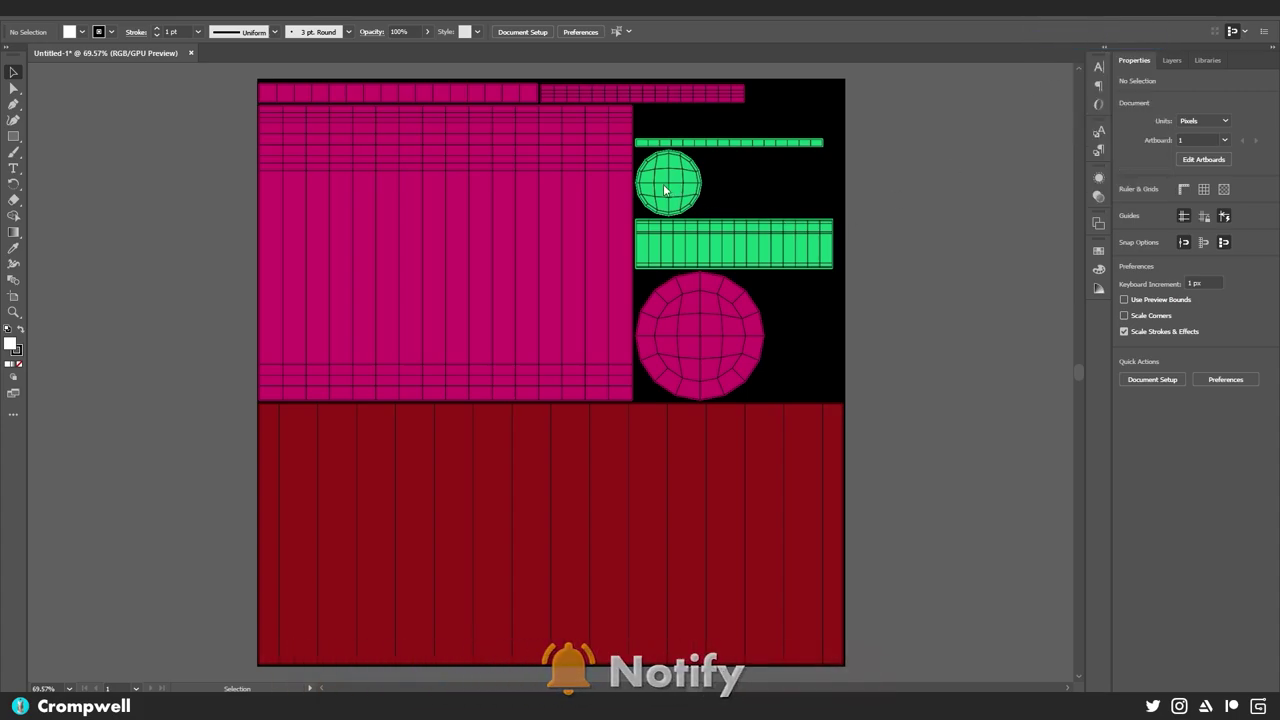
pyautogui.click(792, 76)
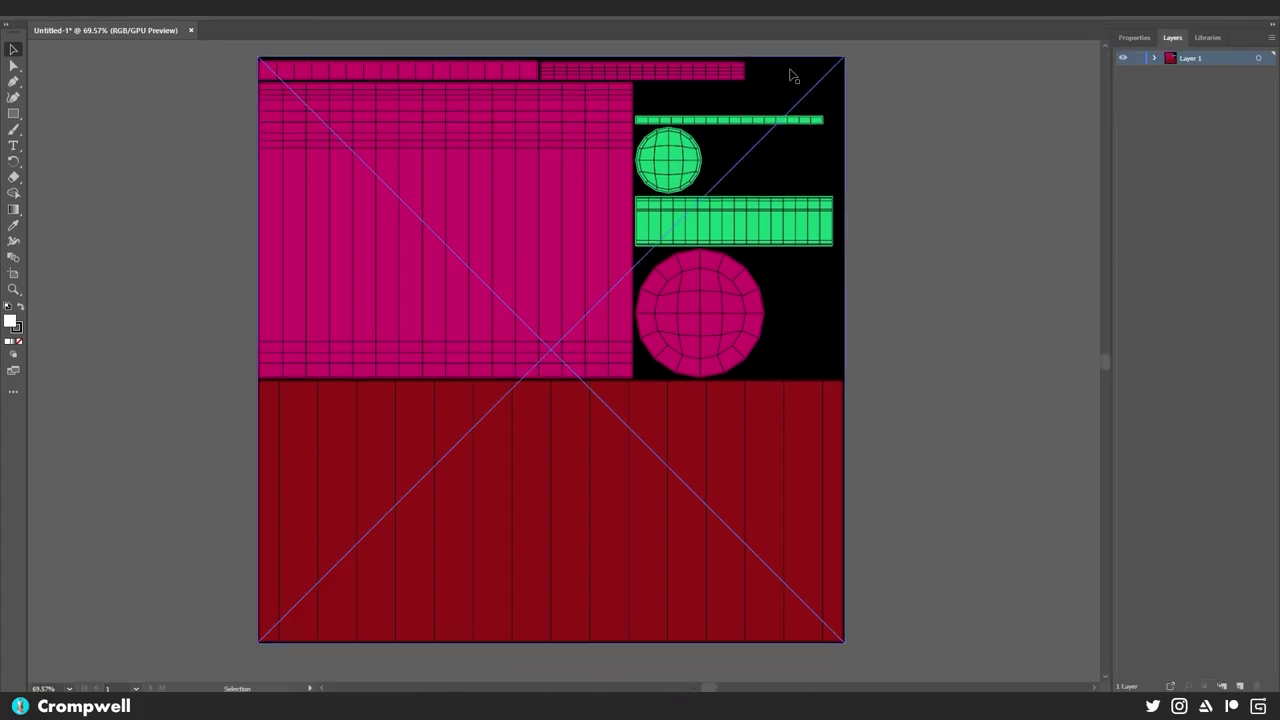
pyautogui.hotkey('ctrl', 'shift', 'a')
pyautogui.click(1154, 58)
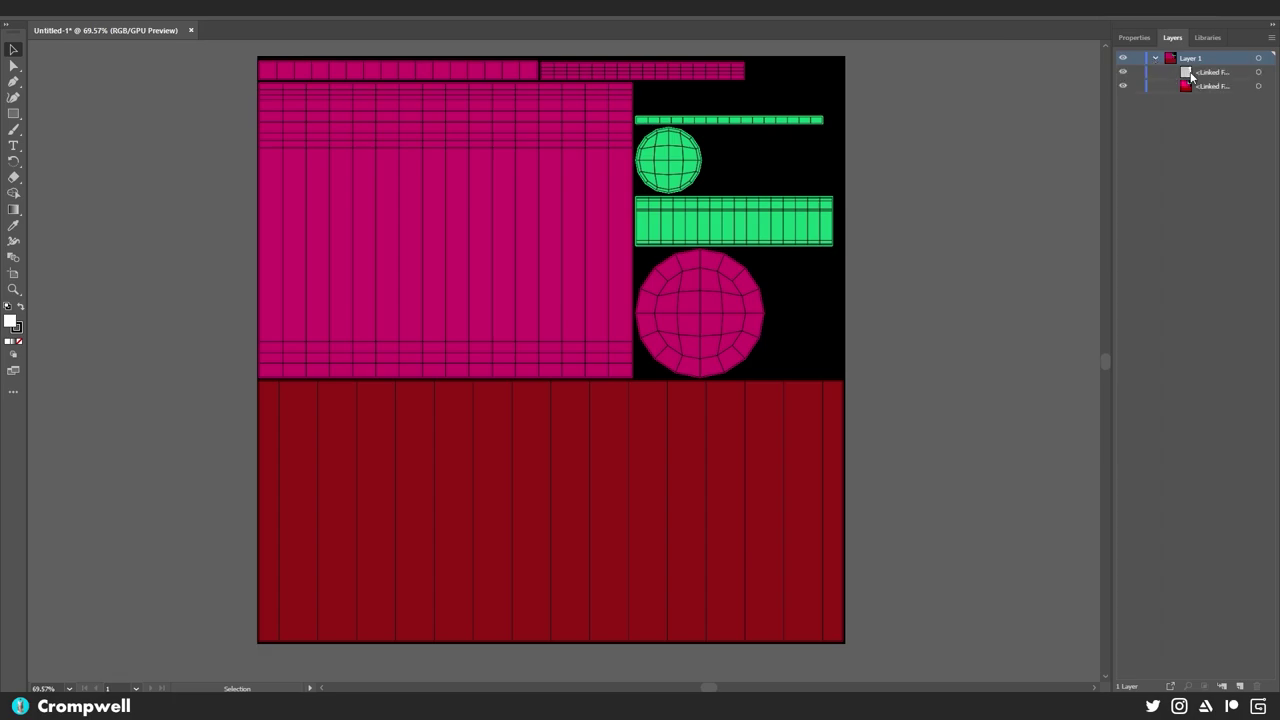
# - Toggle the visibility of the two linked images in Layer 1 to identify the UV layout and the ID map
pyautogui.click(1197, 74)
pyautogui.keyDown('shift'); pyautogui.click(1199, 87); pyautogui.keyUp('shift')
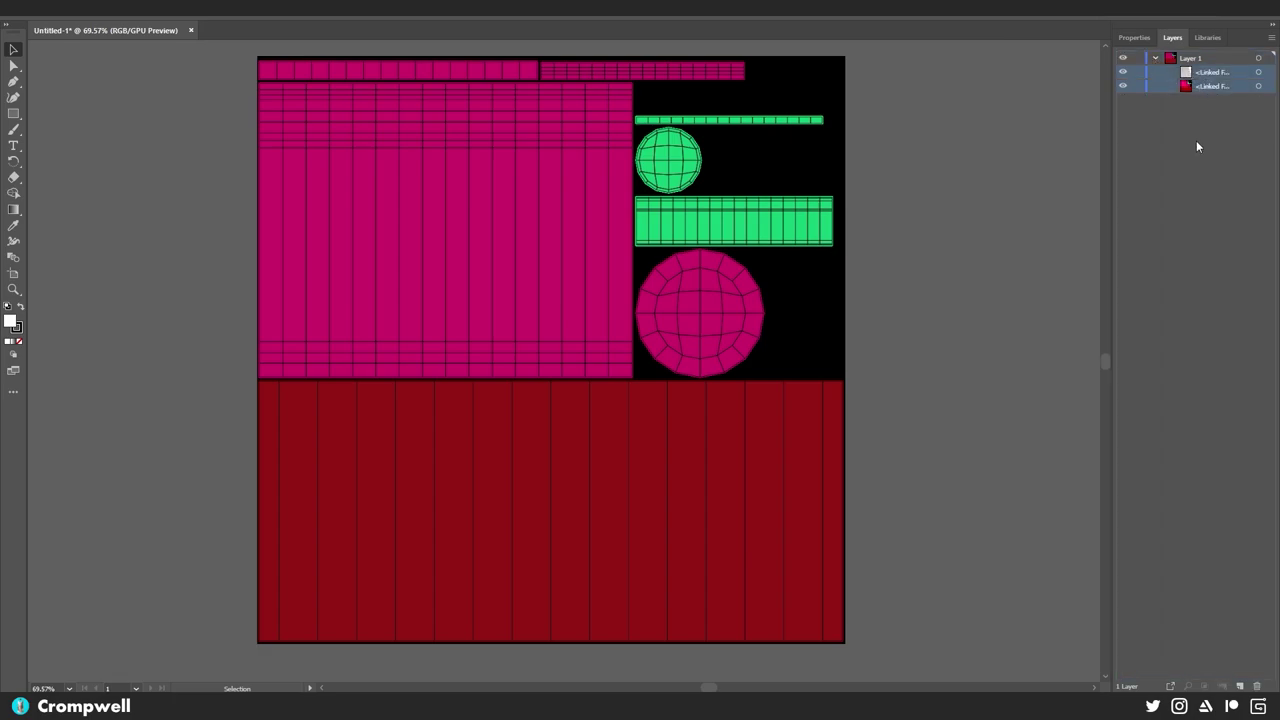
pyautogui.click(1193, 62)
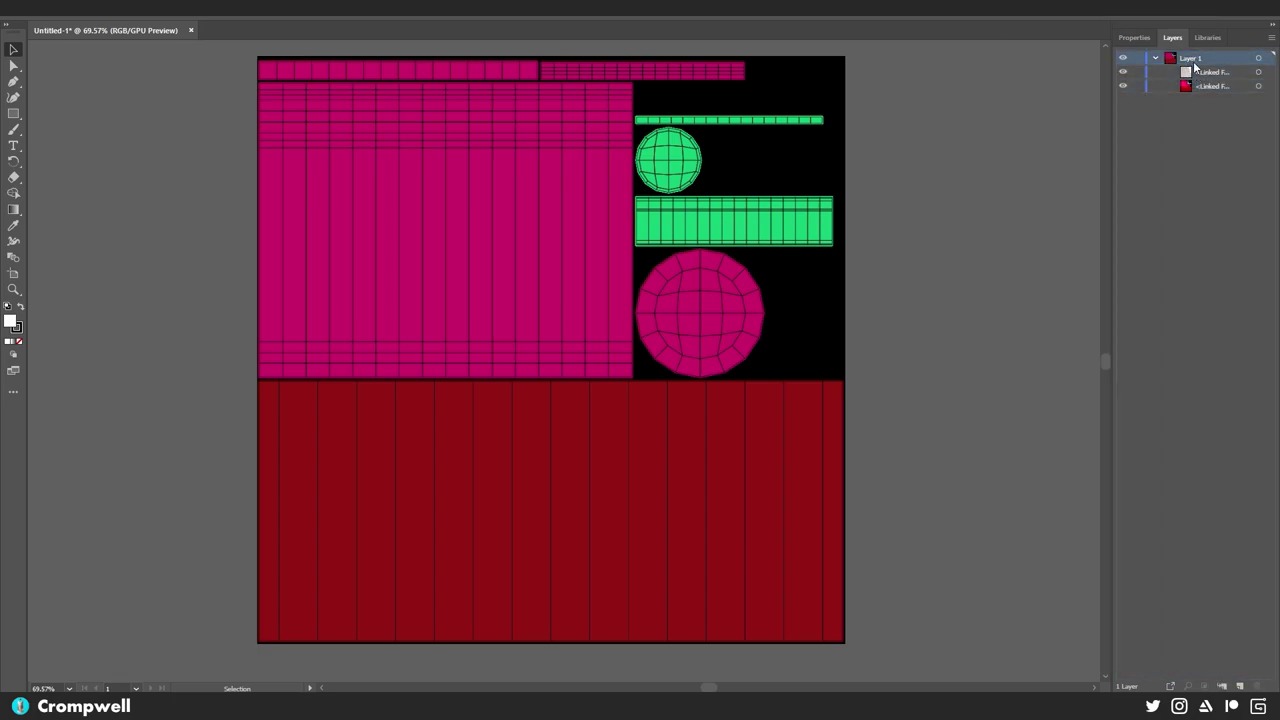
pyautogui.click(1122, 72)
pyautogui.click(1122, 72)
pyautogui.click(1123, 86)
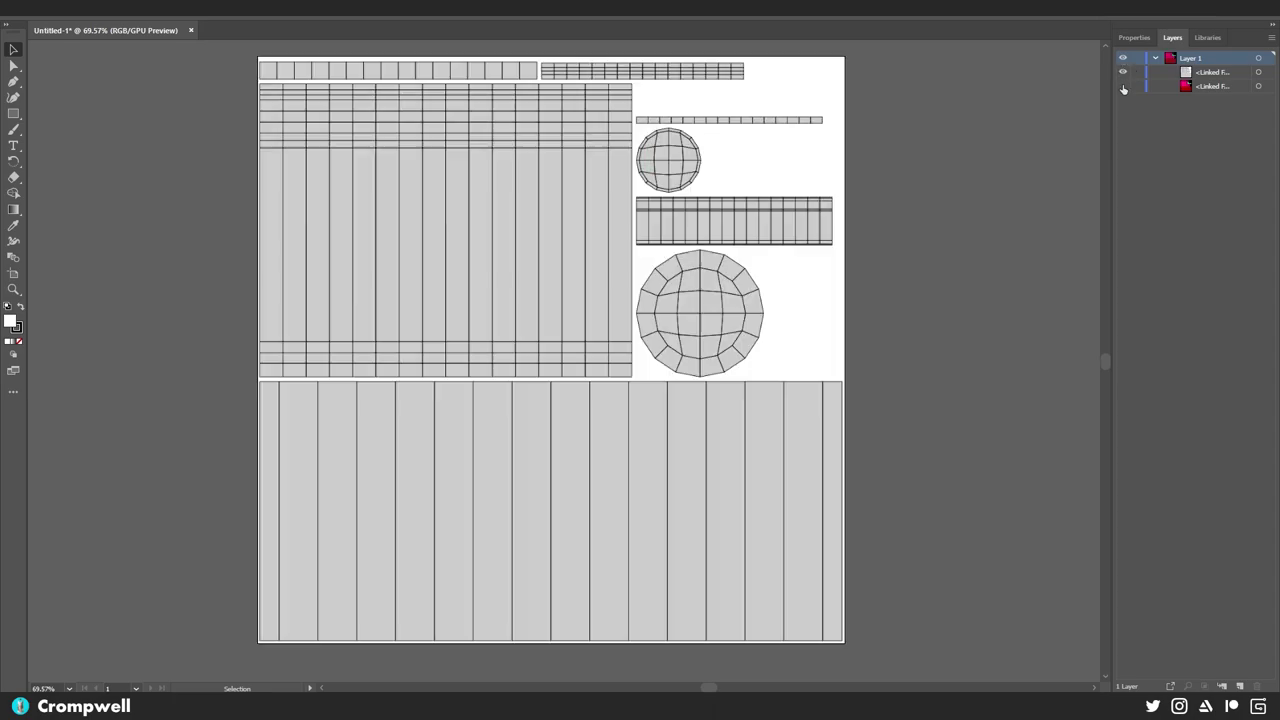
pyautogui.click(1123, 86)
pyautogui.click(1123, 86)
pyautogui.click(1123, 86)
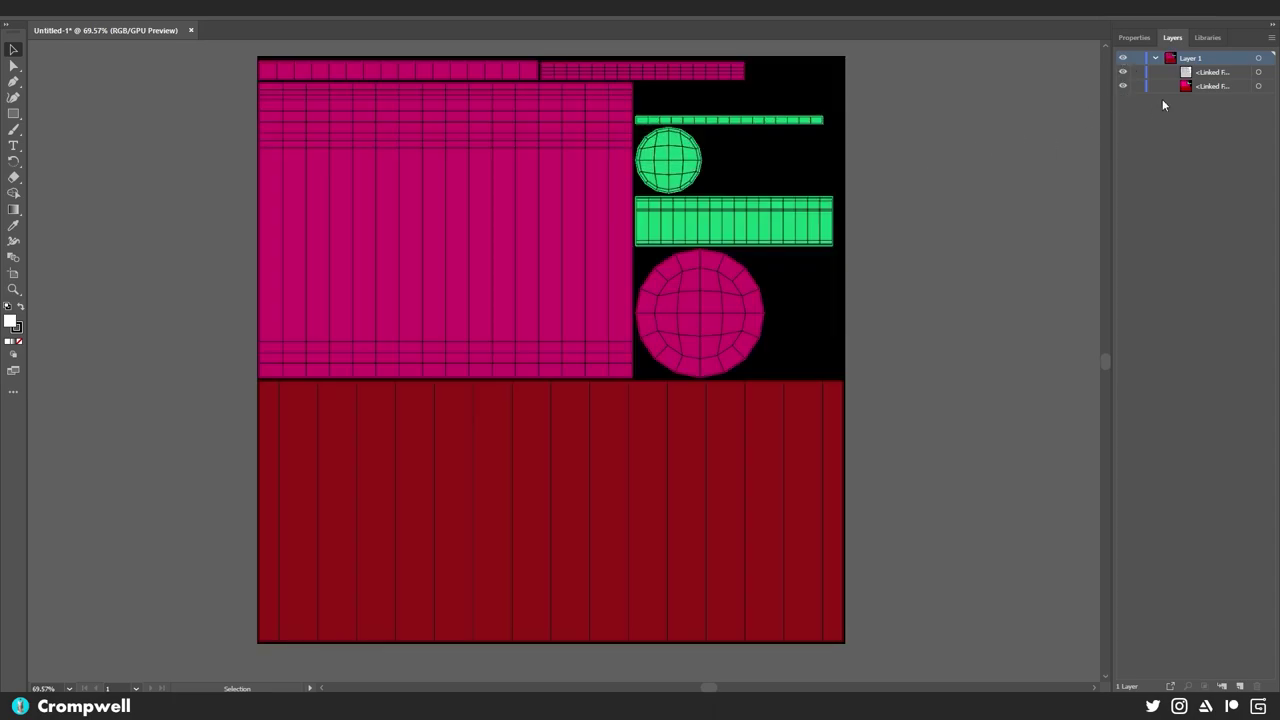
# - Detach the Layers panel and float it beside the artboard
pyautogui.click(1190, 87)
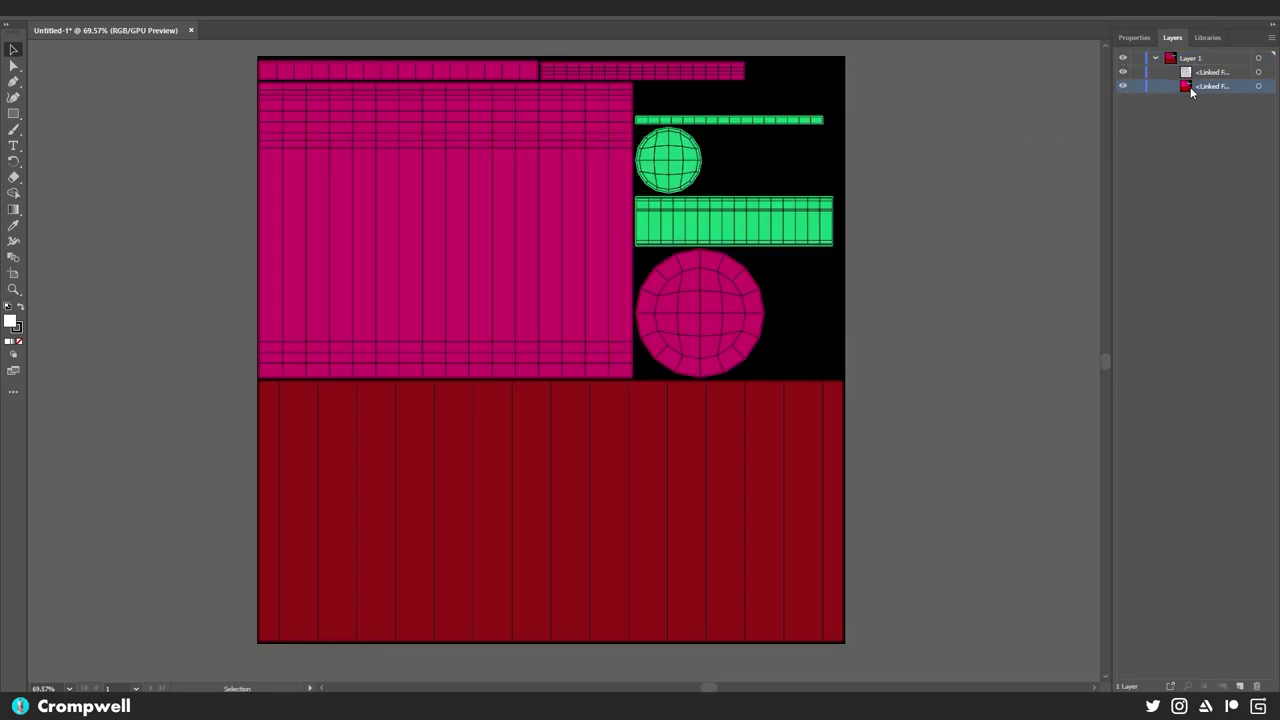
pyautogui.click(1136, 38)
pyautogui.click(1166, 38)
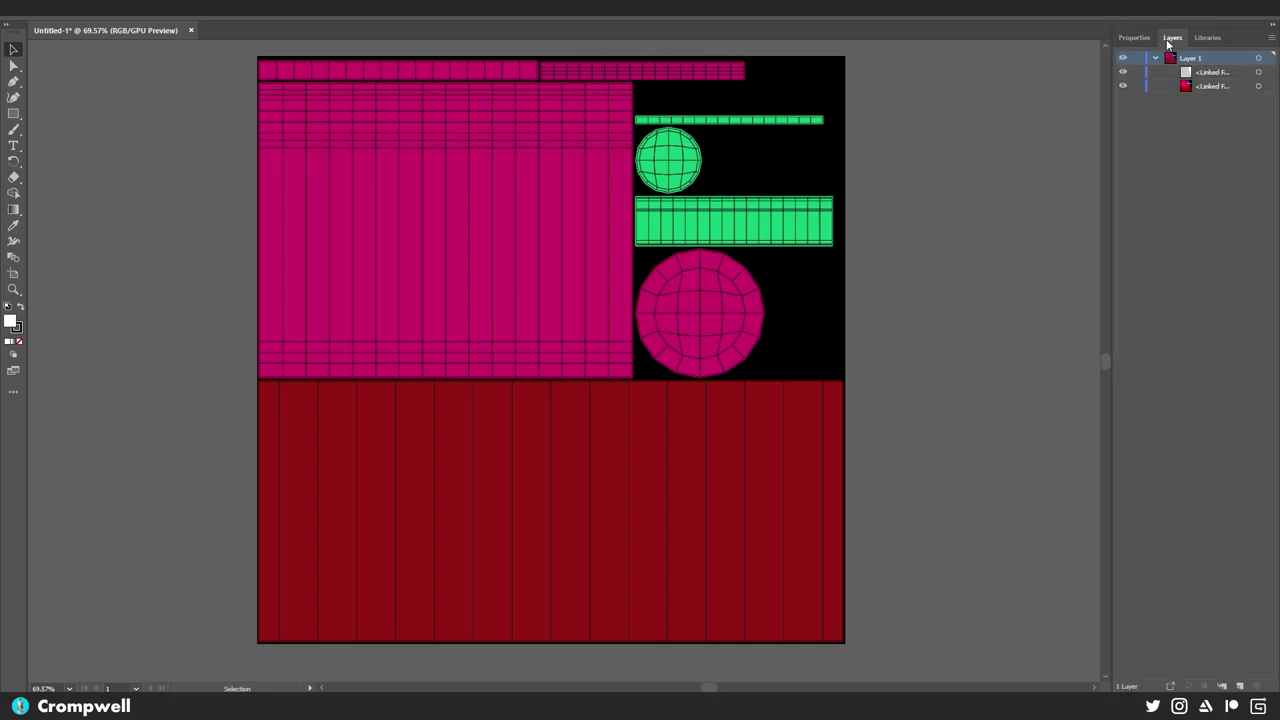
pyautogui.moveTo(1120, 523); pyautogui.dragTo(1006, 108)
pyautogui.click(1270, 37)
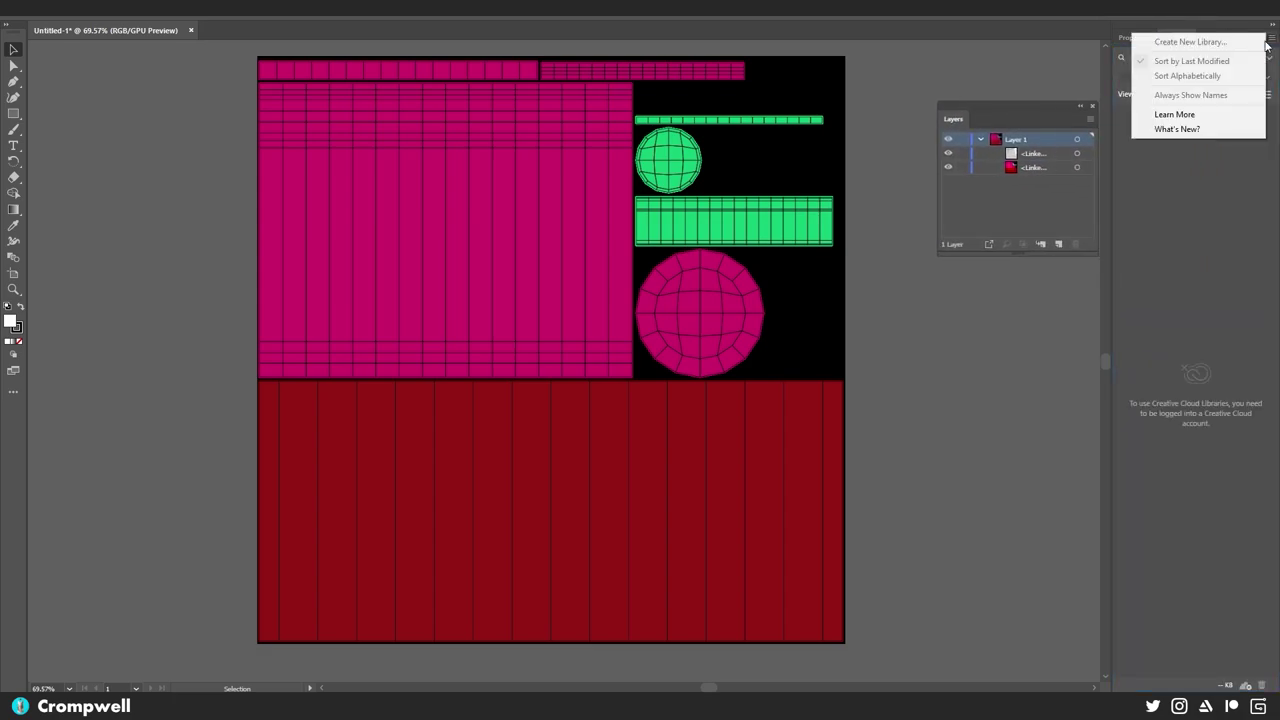
pyautogui.click(270, 12)
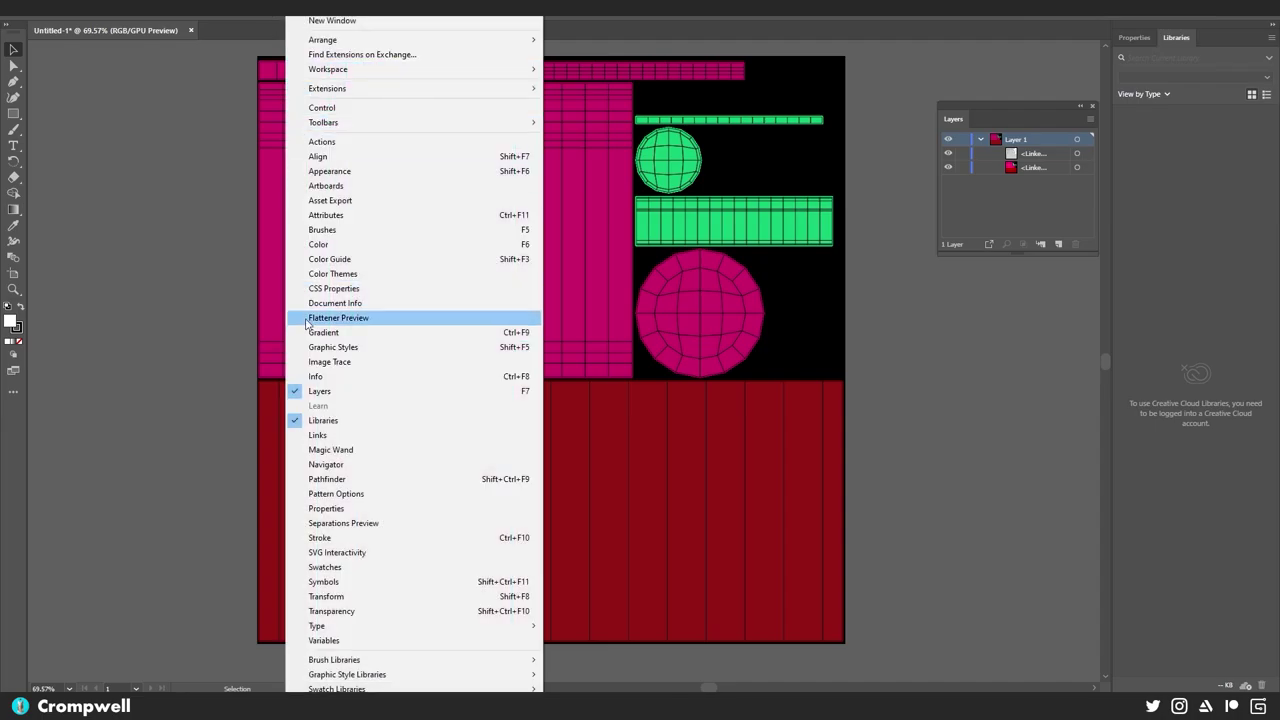
pyautogui.click(305, 376)
pyautogui.hotkey('ctrl', 'shift', 'a')
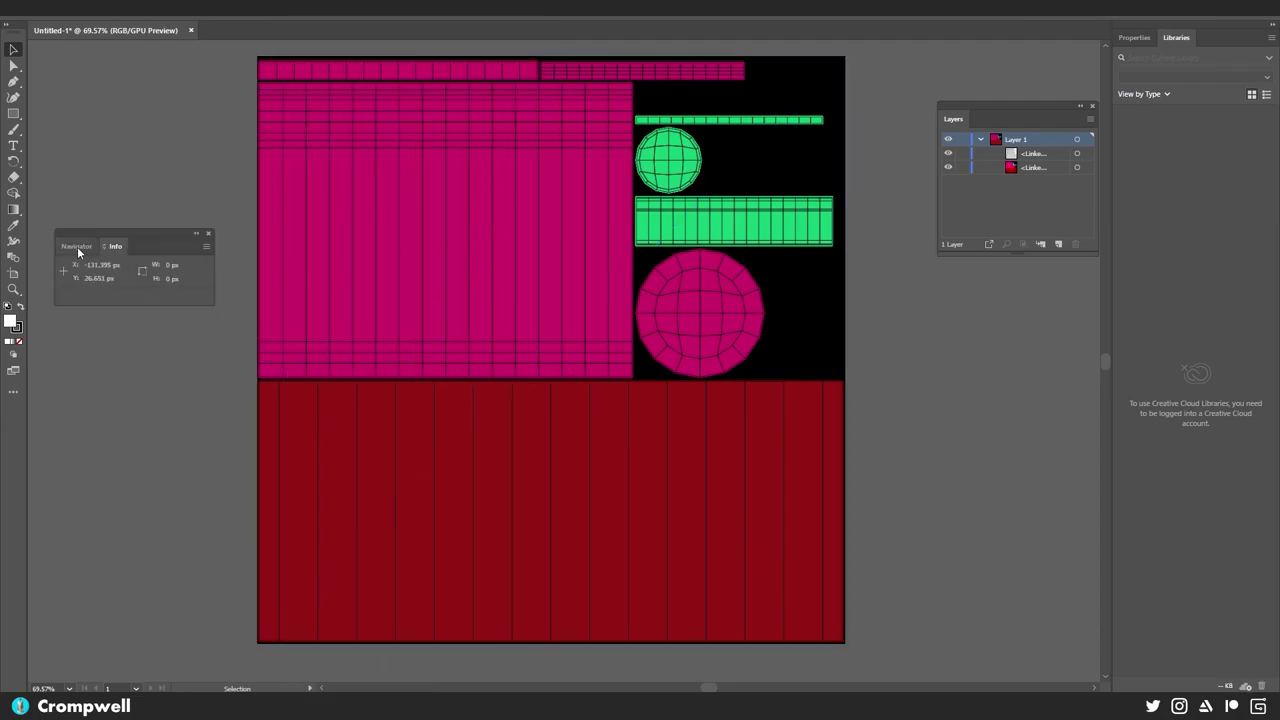
pyautogui.click(207, 235)
# - Show the Appearance panel and attach it beneath the floating Layers panel
pyautogui.click(270, 12)
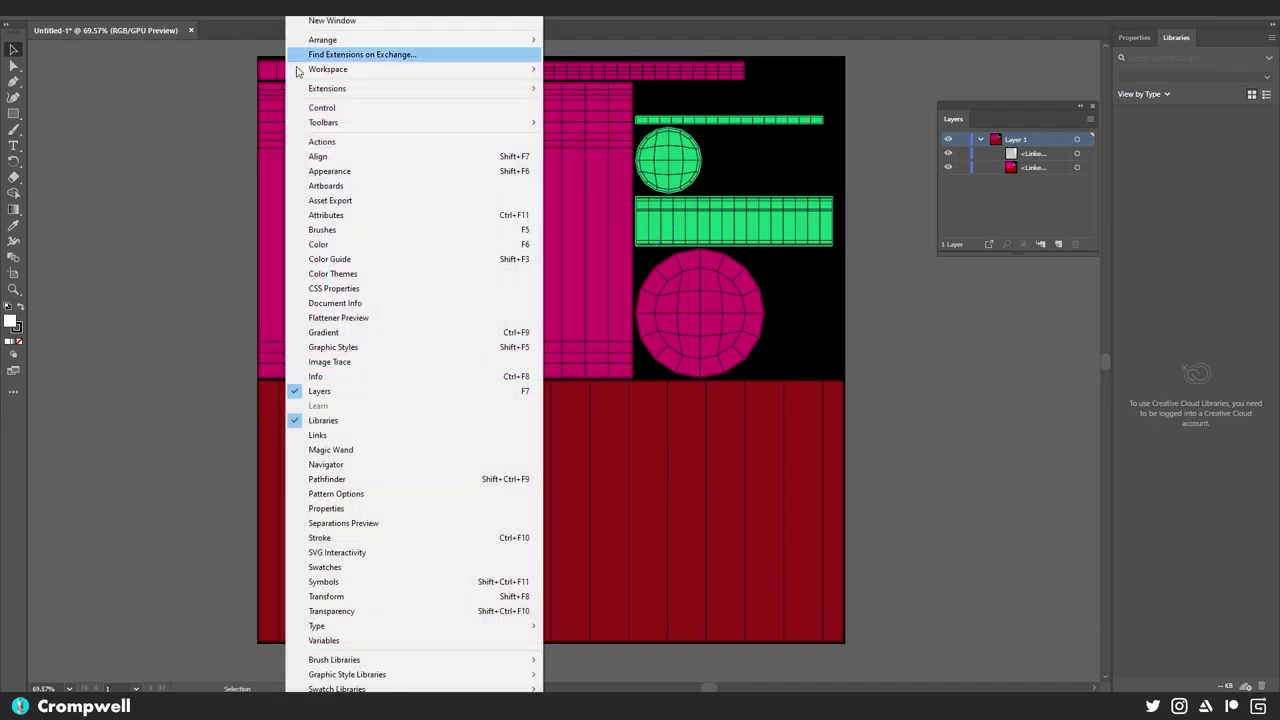
pyautogui.click(345, 171)
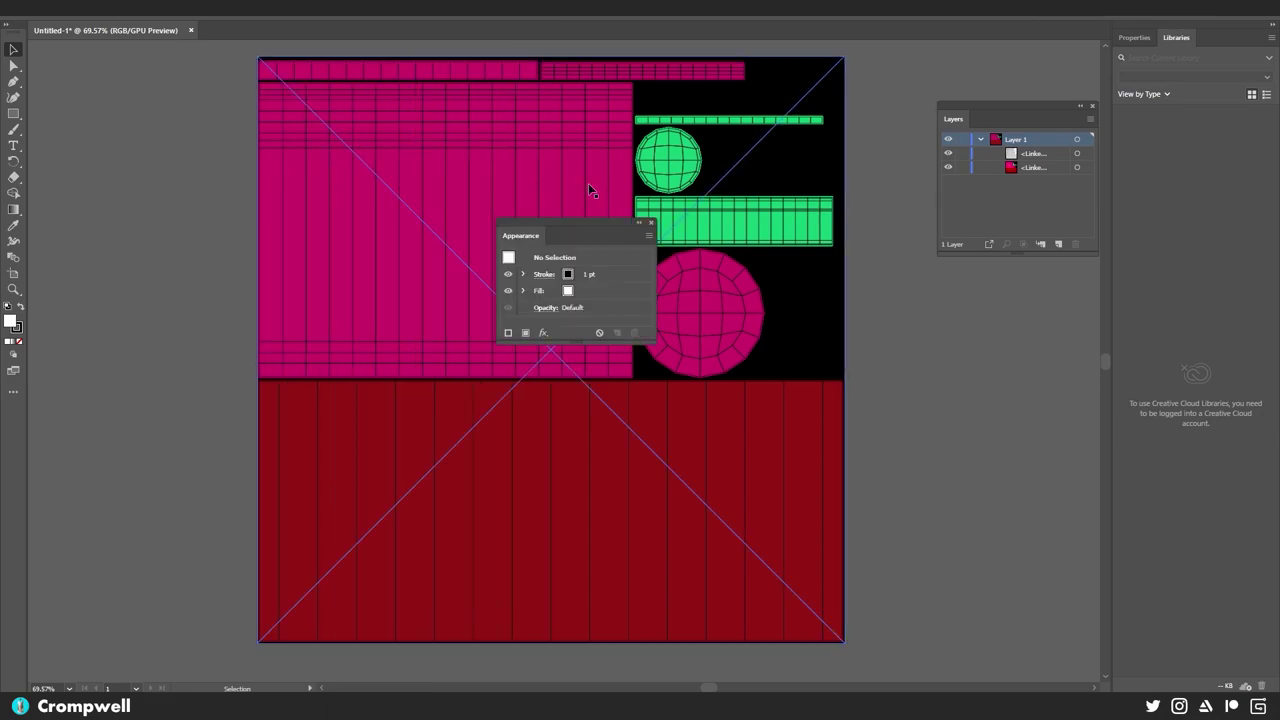
pyautogui.moveTo(555, 226); pyautogui.dragTo(968, 256)
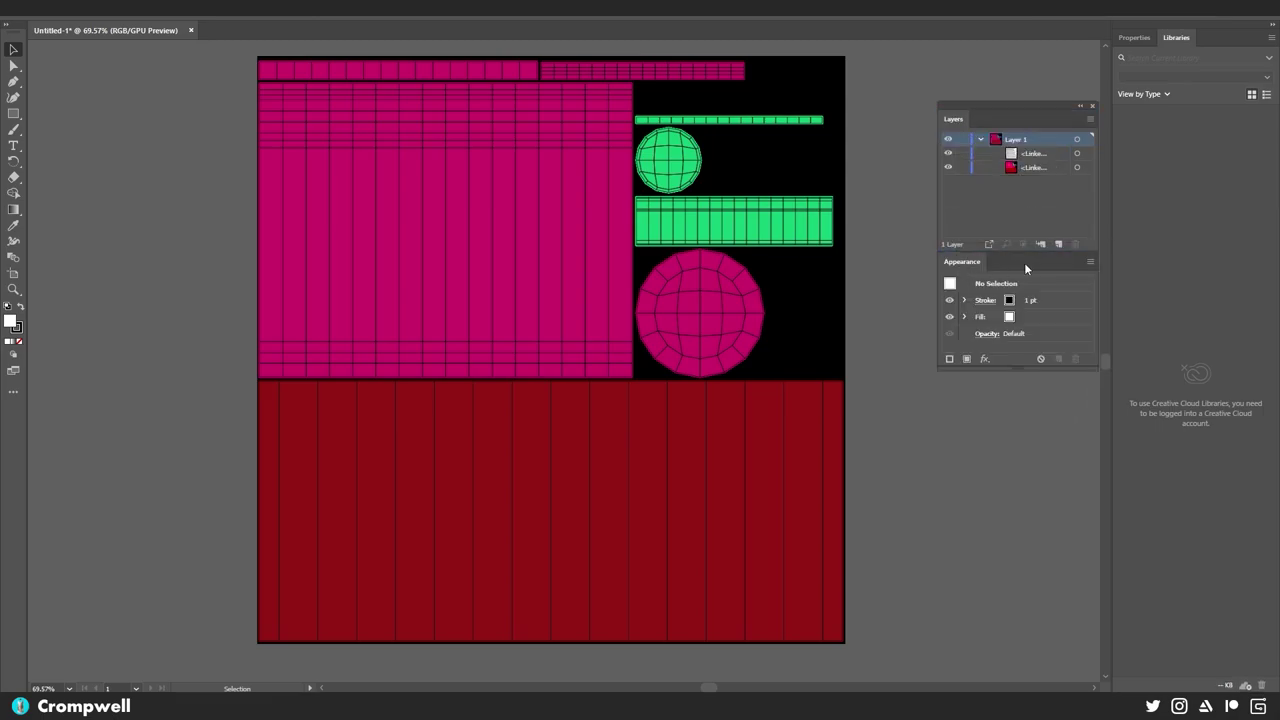
# - Try to set the ID map's opacity to 50% with only its entry in Layer 1 highlighted
pyautogui.click(1024, 155)
pyautogui.click(1033, 169)
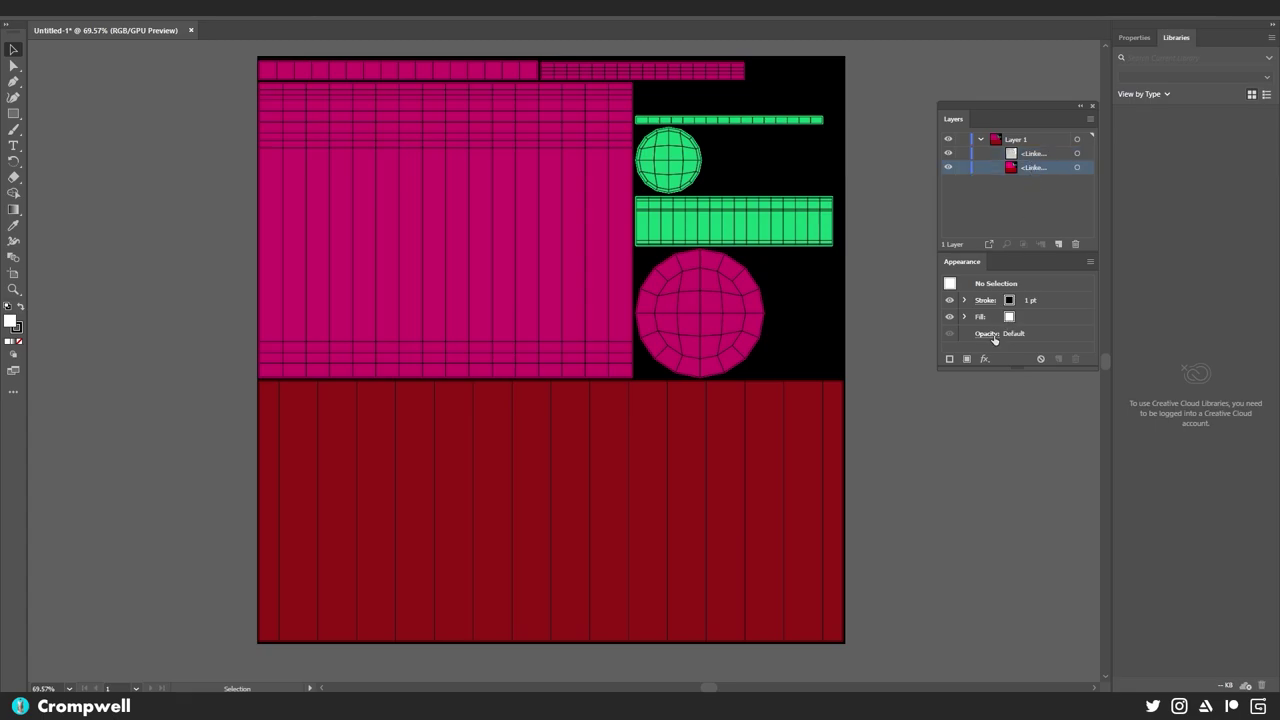
pyautogui.click(993, 336)
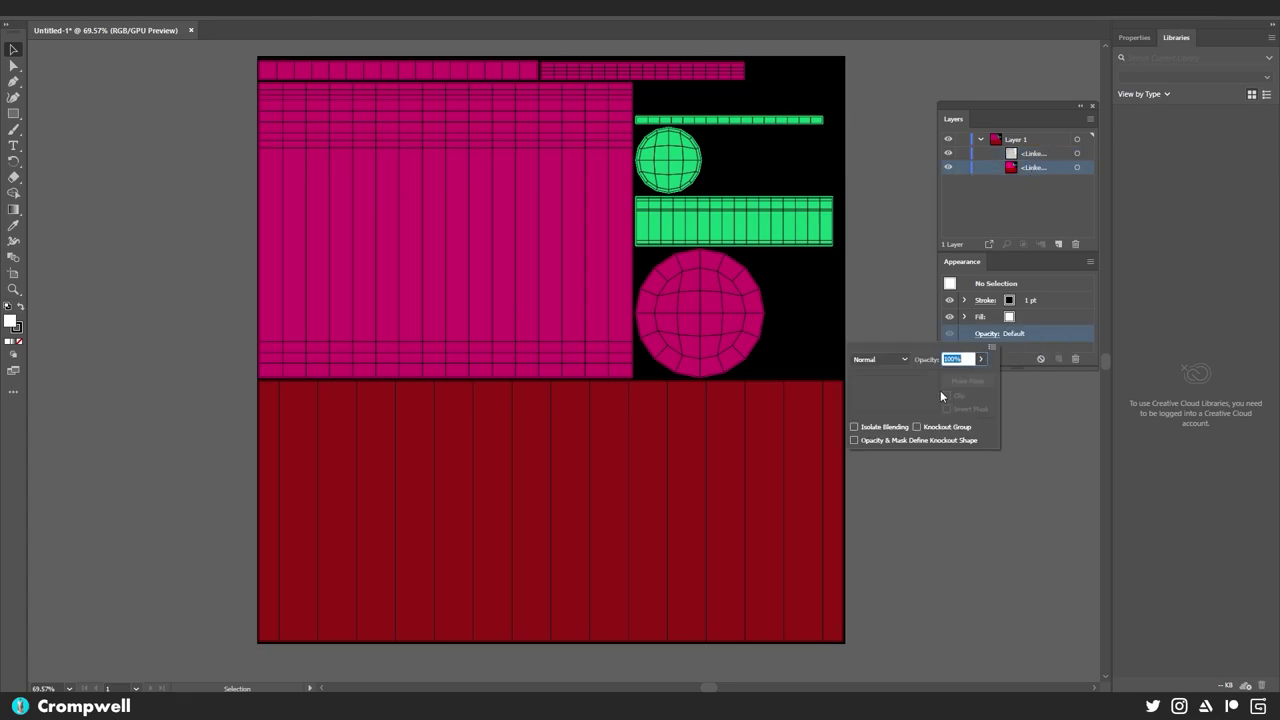
pyautogui.write('50')
pyautogui.press('Return')
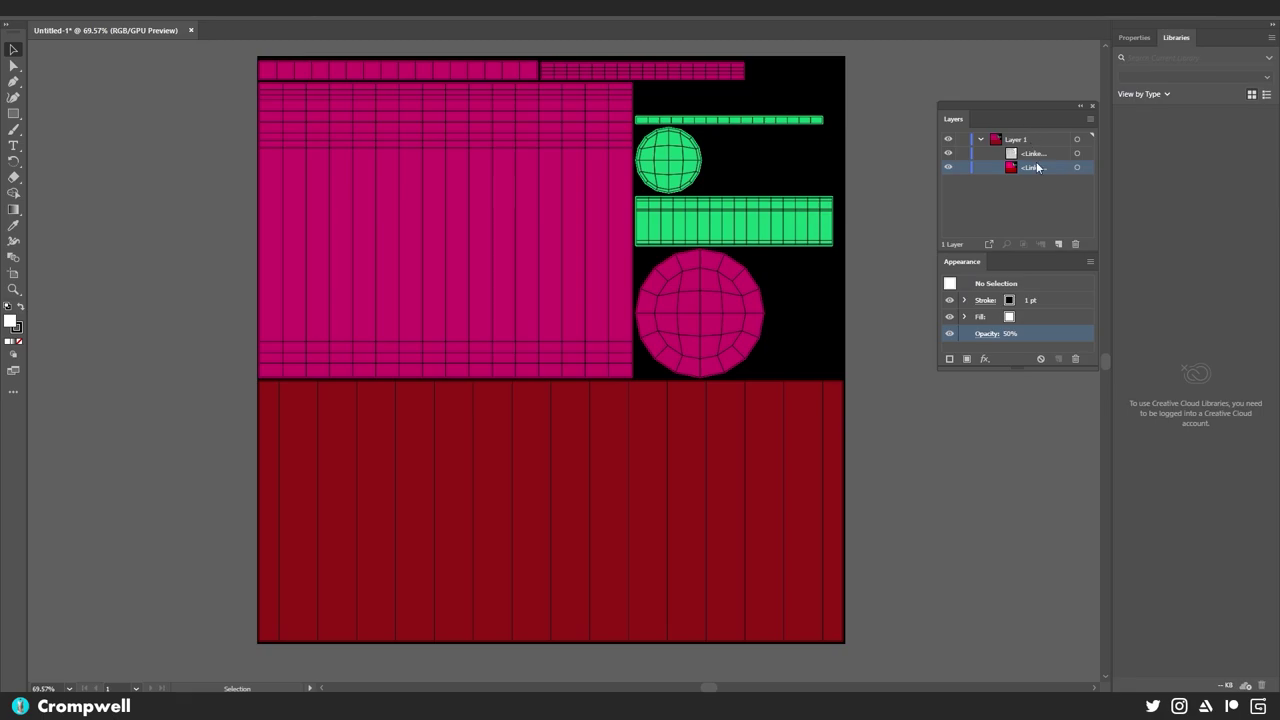
# - Target the linked ID map in Layer 1, set its opacity to 50% and deselect it
pyautogui.click(1078, 167)
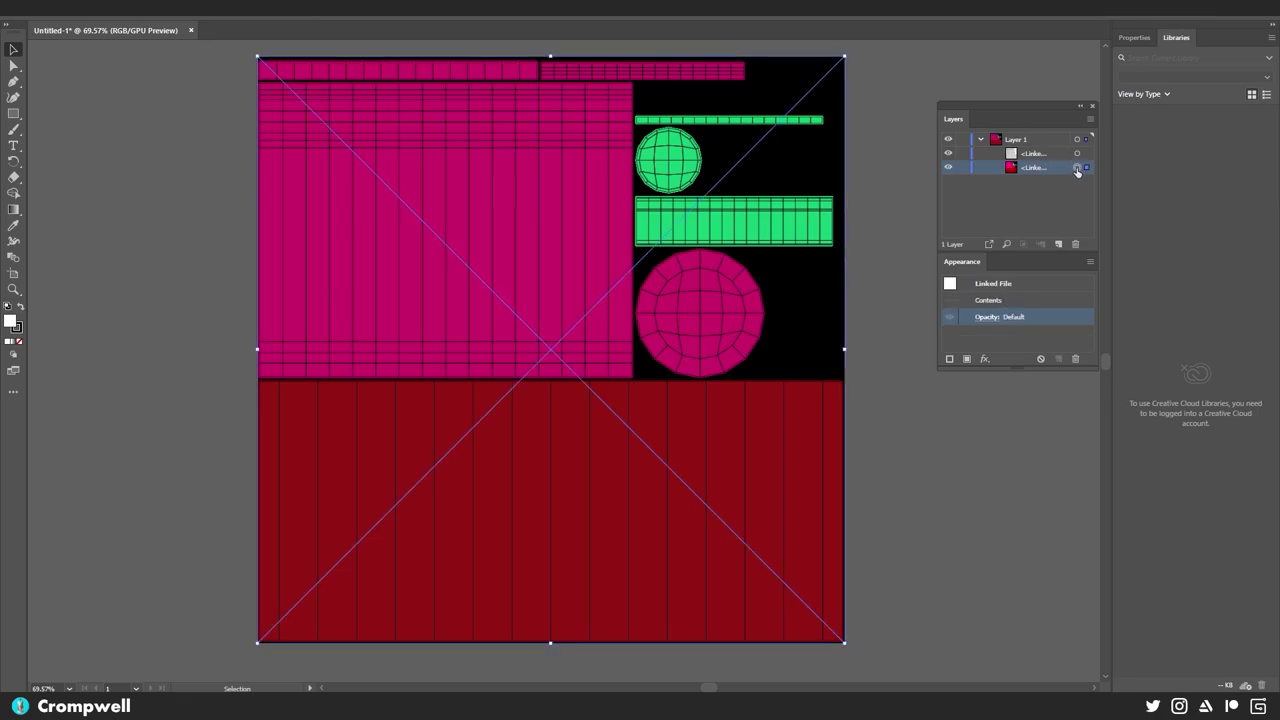
pyautogui.click(988, 318)
pyautogui.write('50')
pyautogui.press('Return')
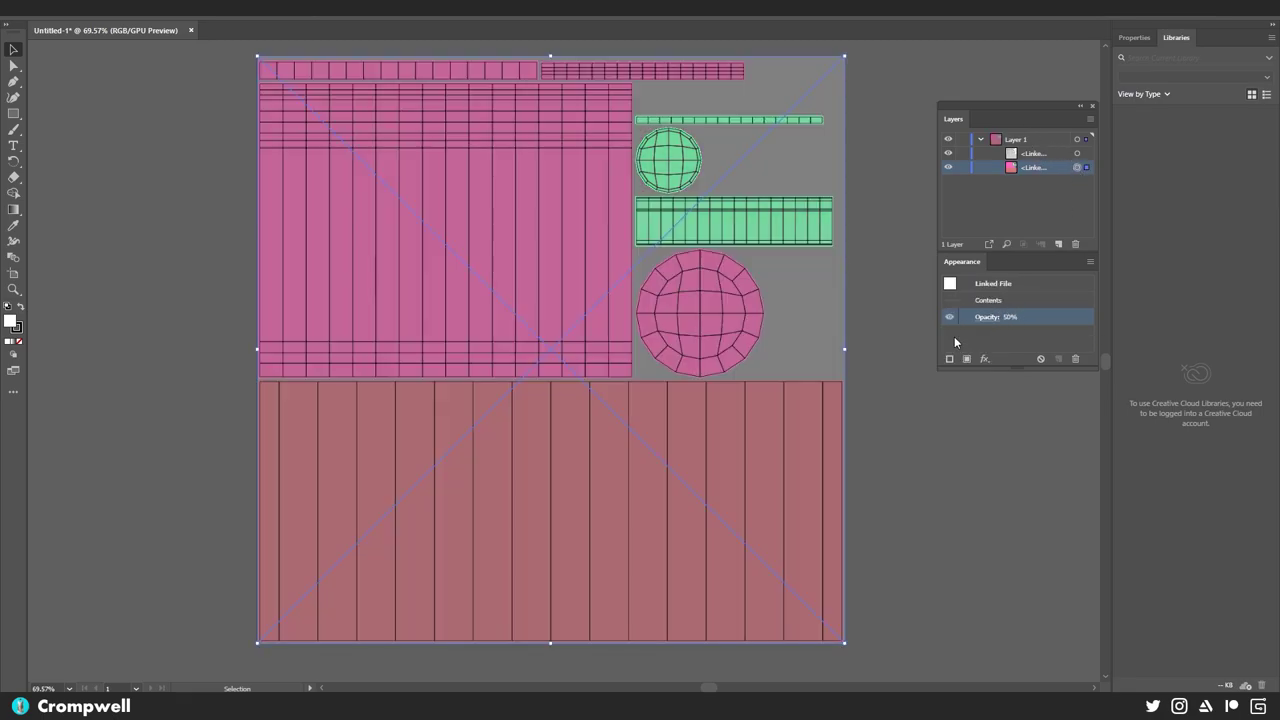
pyautogui.click(890, 387)
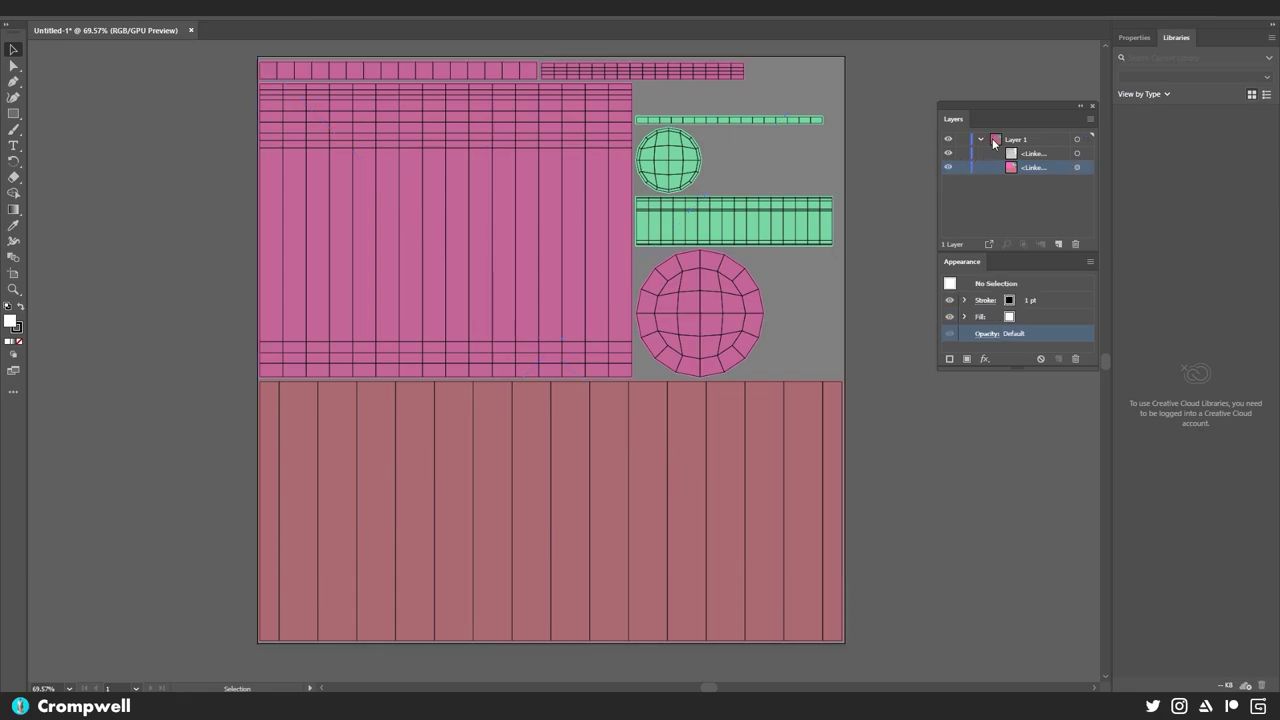
# - Rename Layer 1 to "Reference" and lock it collapsed, with a new empty layer above it
pyautogui.doubleClick(1016, 140)
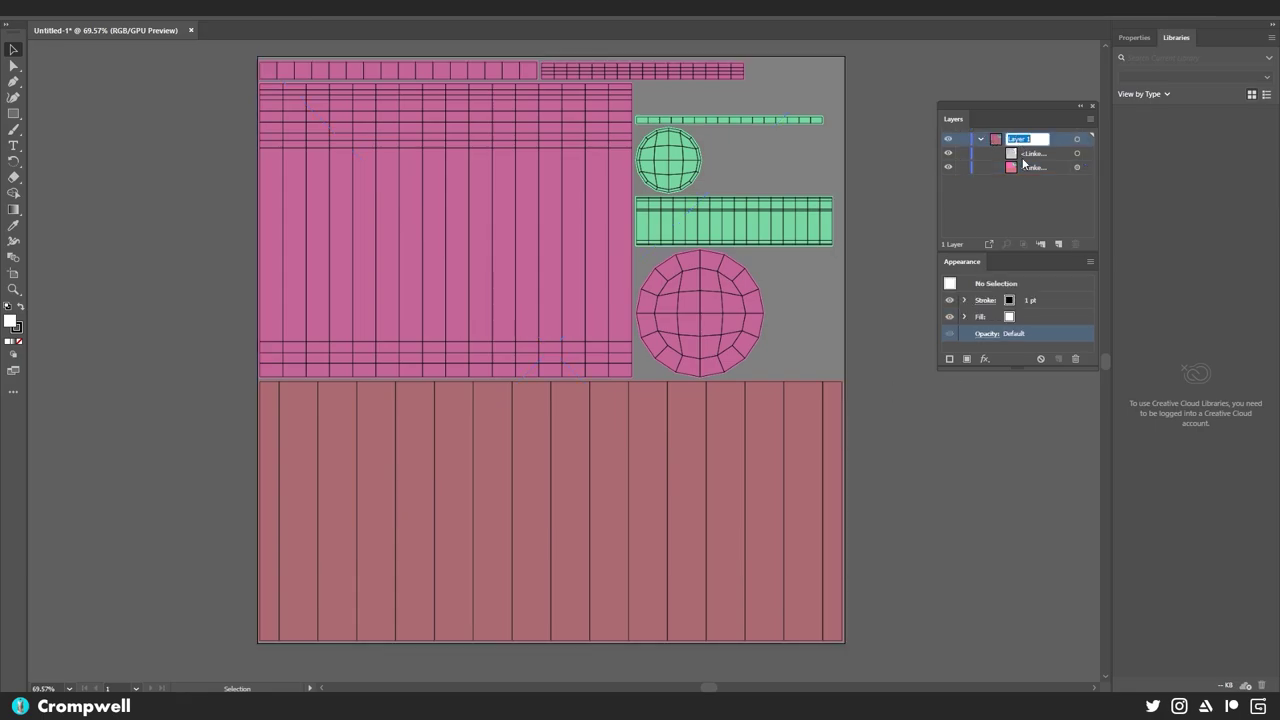
pyautogui.write('Reference')
pyautogui.press('Return')
pyautogui.click(1058, 244)
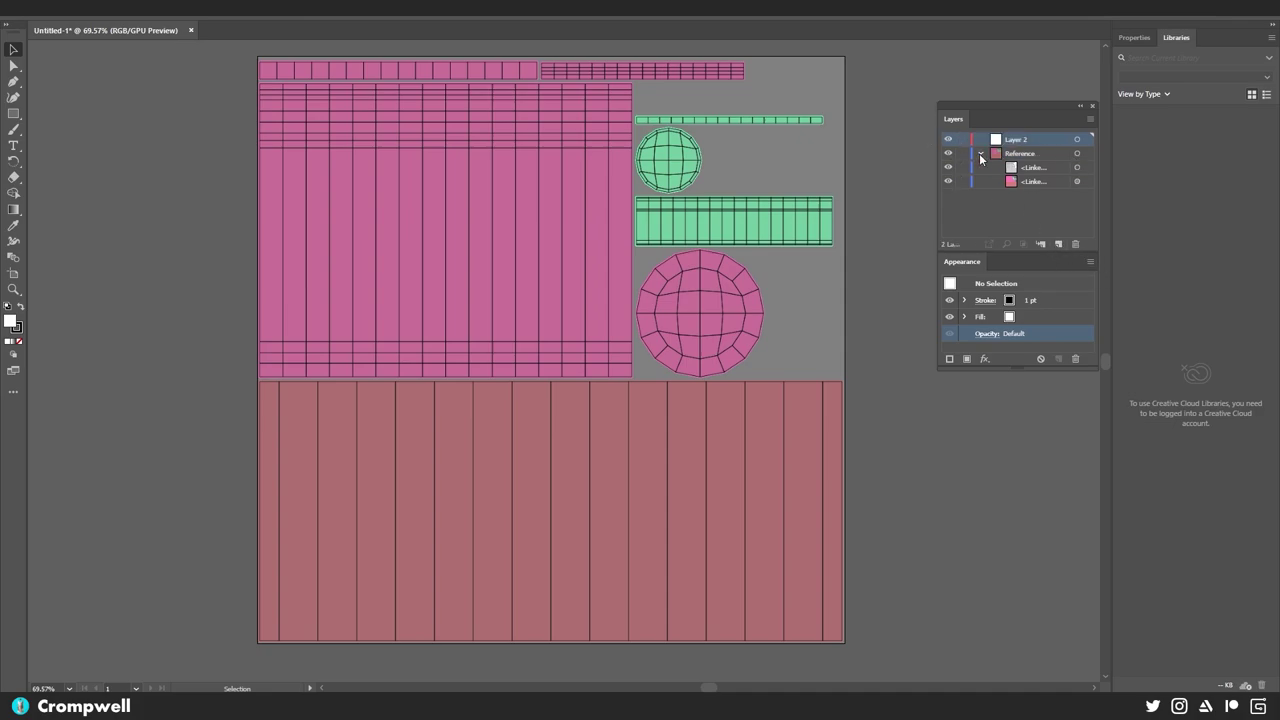
pyautogui.click(980, 154)
# - Examine the UV islands of the bottle and cap across the whole artboard
pyautogui.moveTo(542, 175); pyautogui.dragTo(353, 289)
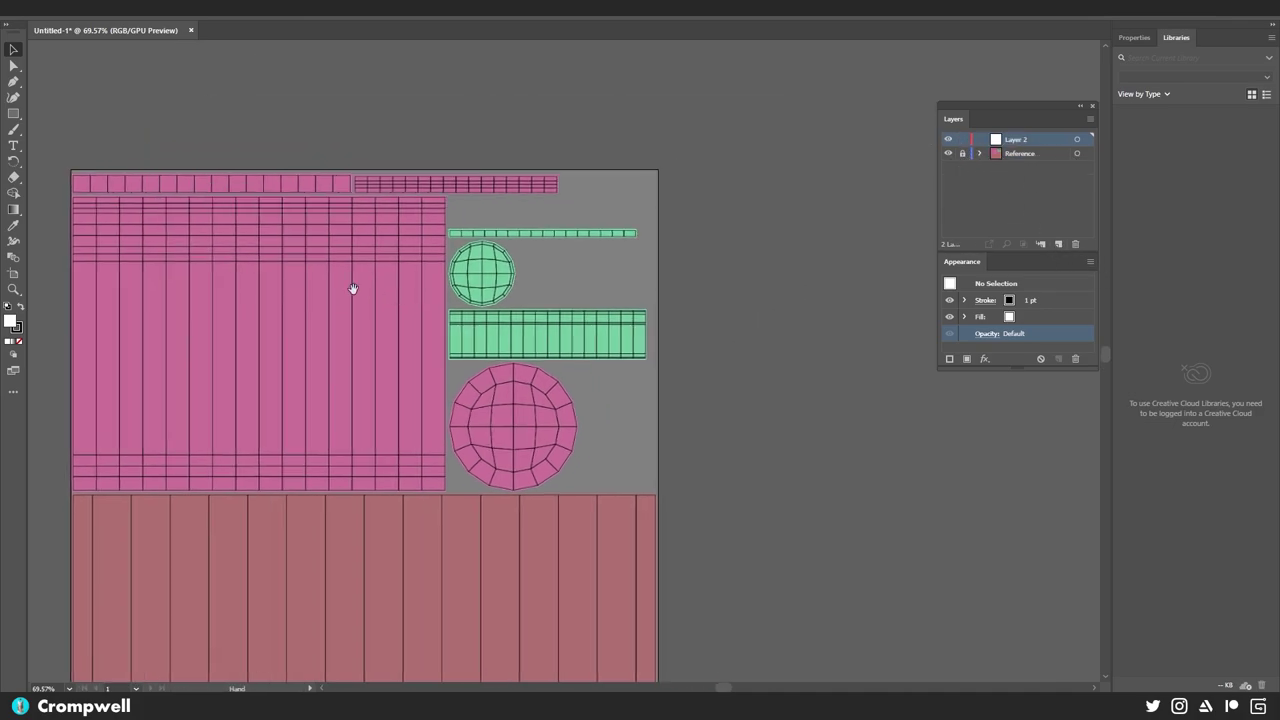
pyautogui.moveTo(172, 266); pyautogui.dragTo(295, 170)
pyautogui.hscroll(2, 380, 182)
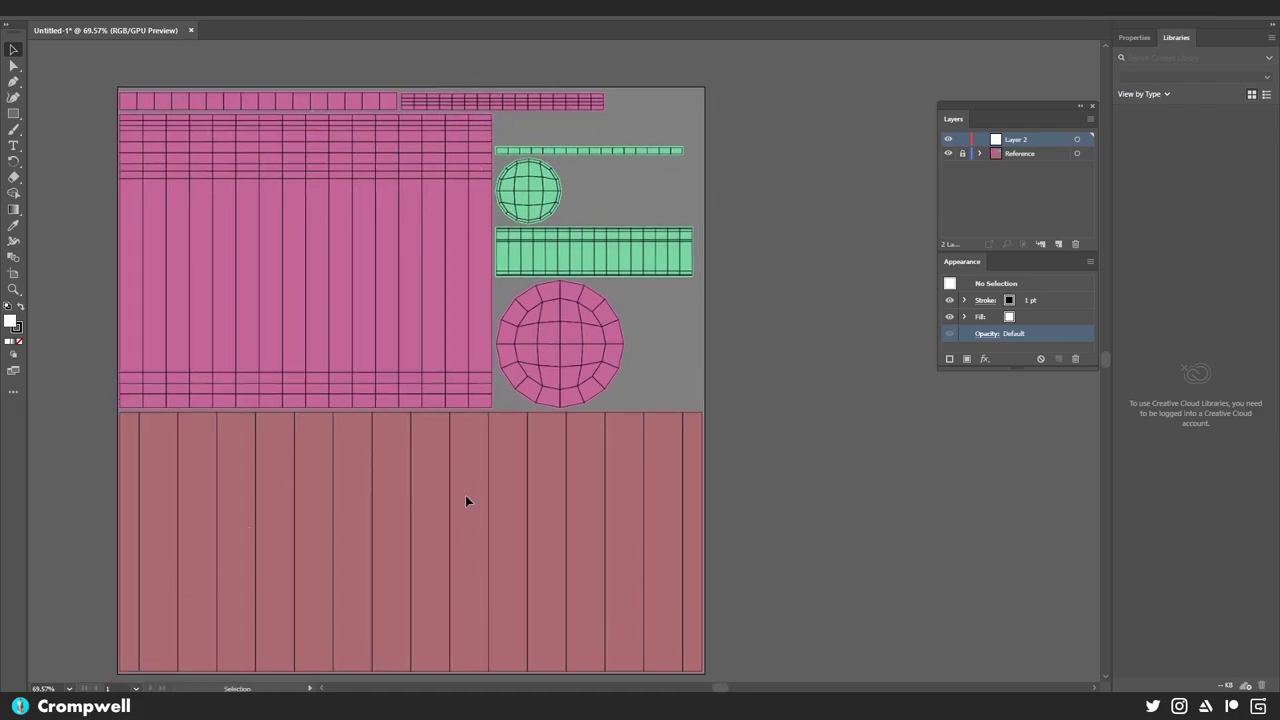
pyautogui.moveTo(417, 511); pyautogui.dragTo(453, 465)
pyautogui.moveTo(659, 283); pyautogui.dragTo(641, 381)
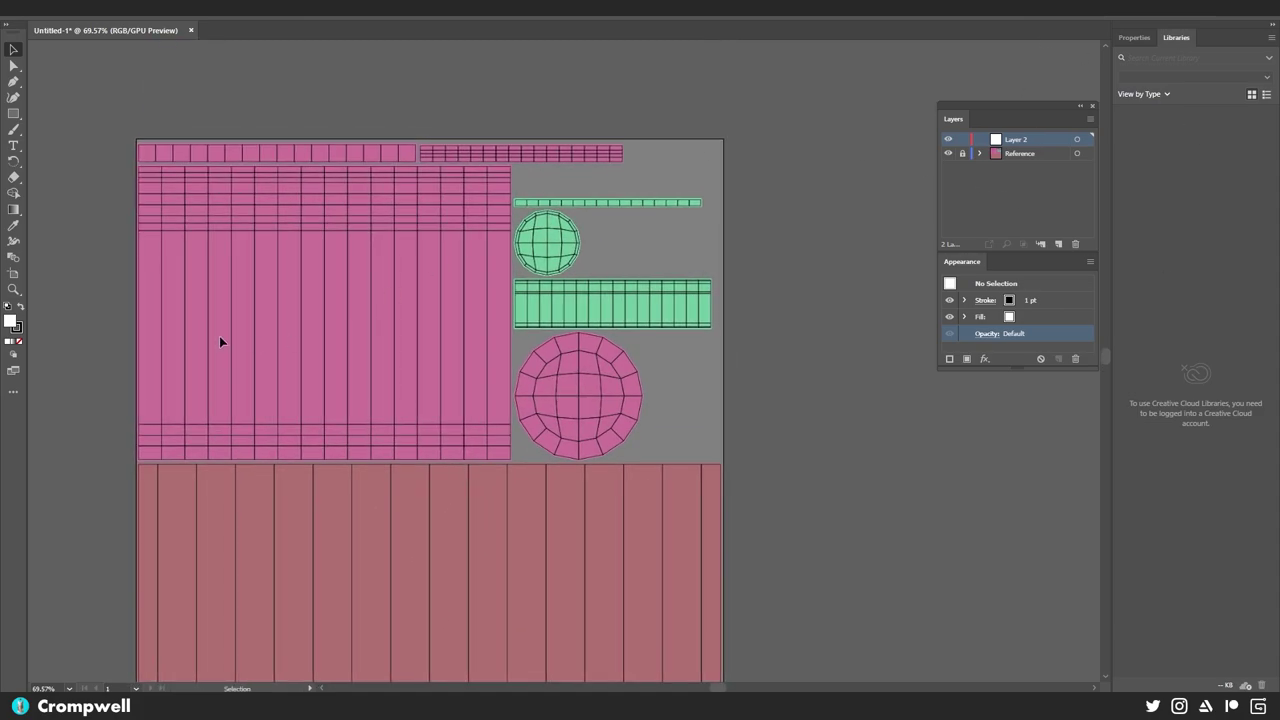
pyautogui.scroll(-1, 300, 177)
pyautogui.scroll(-2, 385, 215)
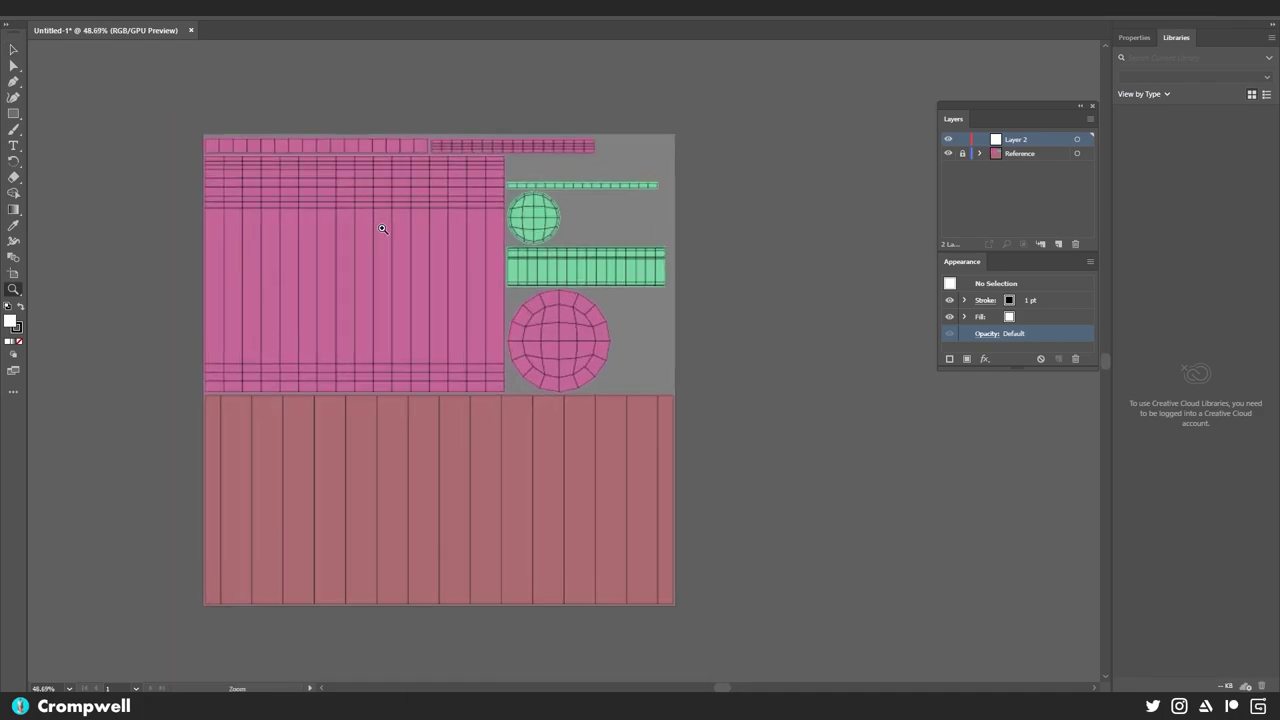
pyautogui.moveTo(385, 210); pyautogui.dragTo(390, 205)
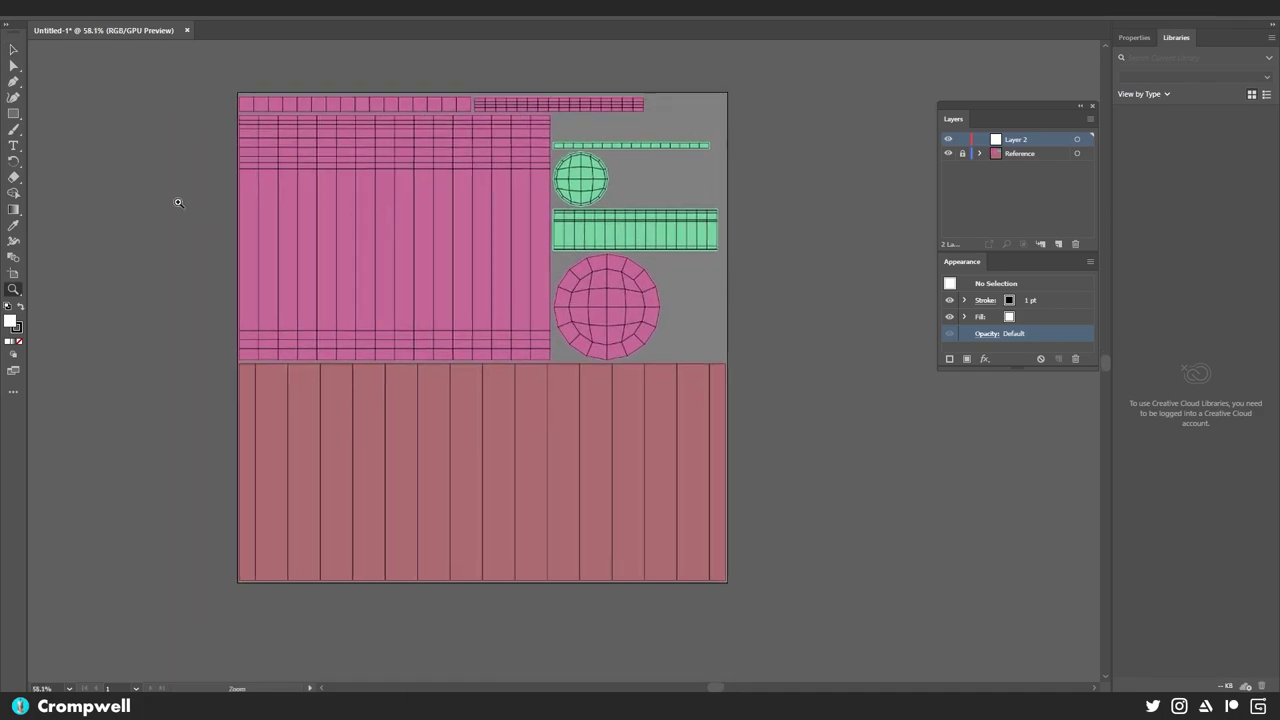
# - Draw a rectangle covering the whole artboard on Layer 2, with no fill and a black stroke
pyautogui.click(21, 307)
pyautogui.click(21, 307)
pyautogui.click(13, 113)
pyautogui.moveTo(240, 90)
pyautogui.mouseDown()
pyautogui.moveTo(612, 488)
pyautogui.moveTo(728, 581)
pyautogui.mouseUp()
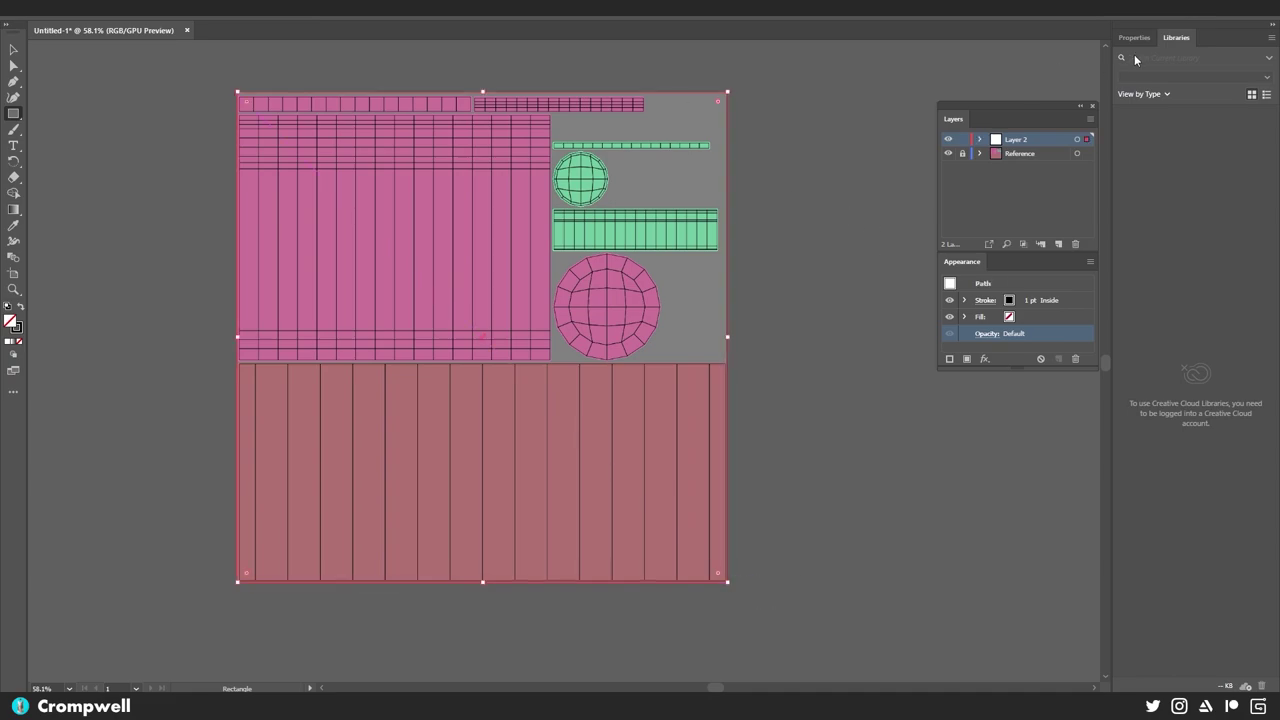
# - Show the Color panel beside the Layers panel and swap the rectangle's fill and stroke to give it a black fill
pyautogui.click(303, 8)
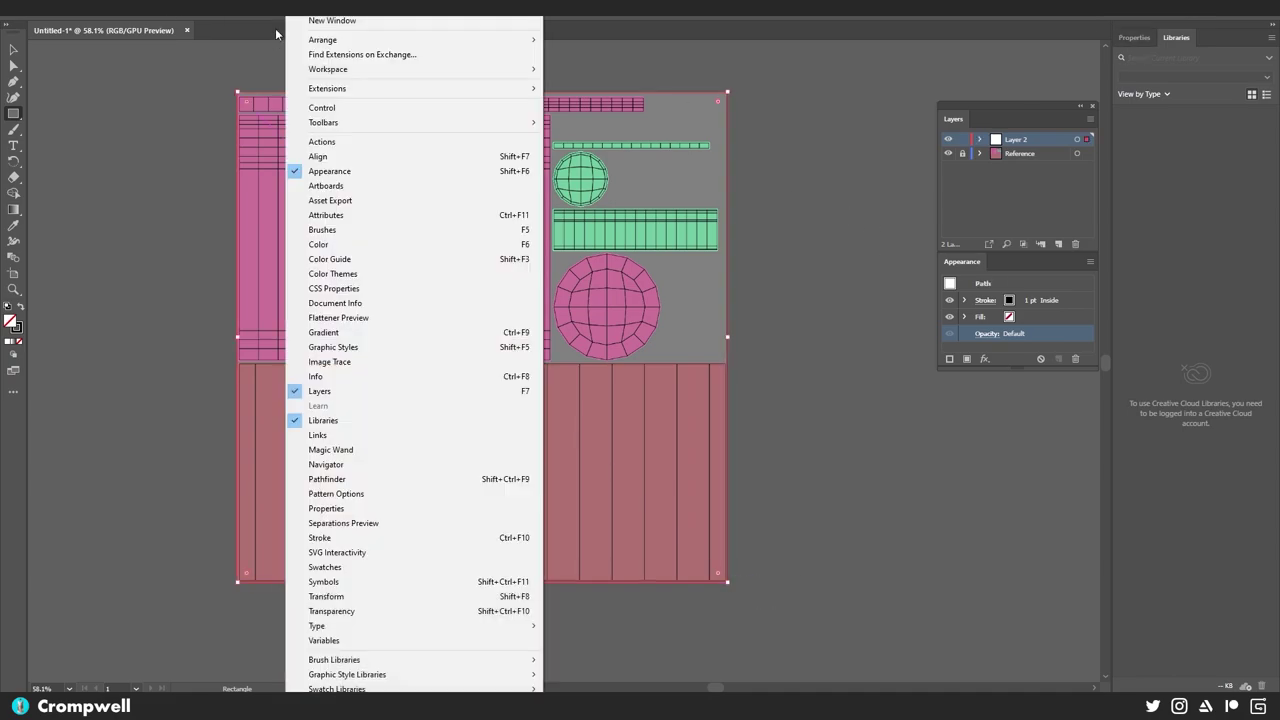
pyautogui.click(322, 244)
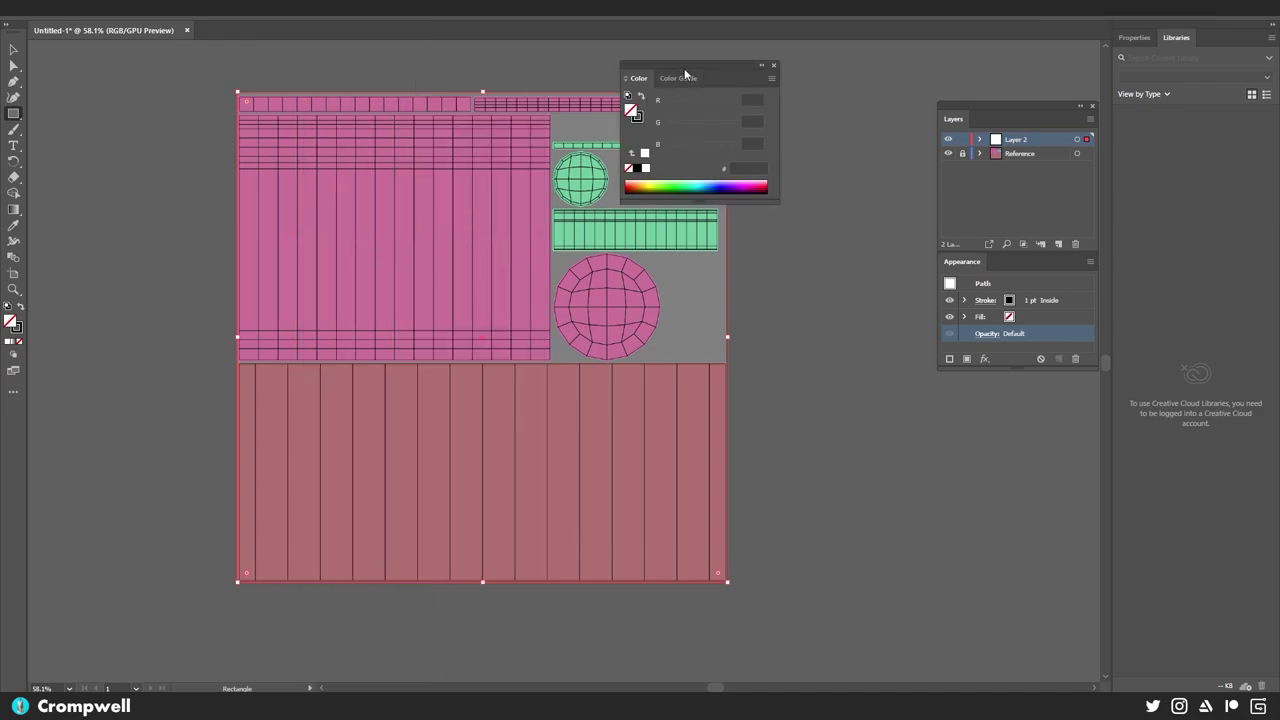
pyautogui.moveTo(691, 76); pyautogui.dragTo(849, 63)
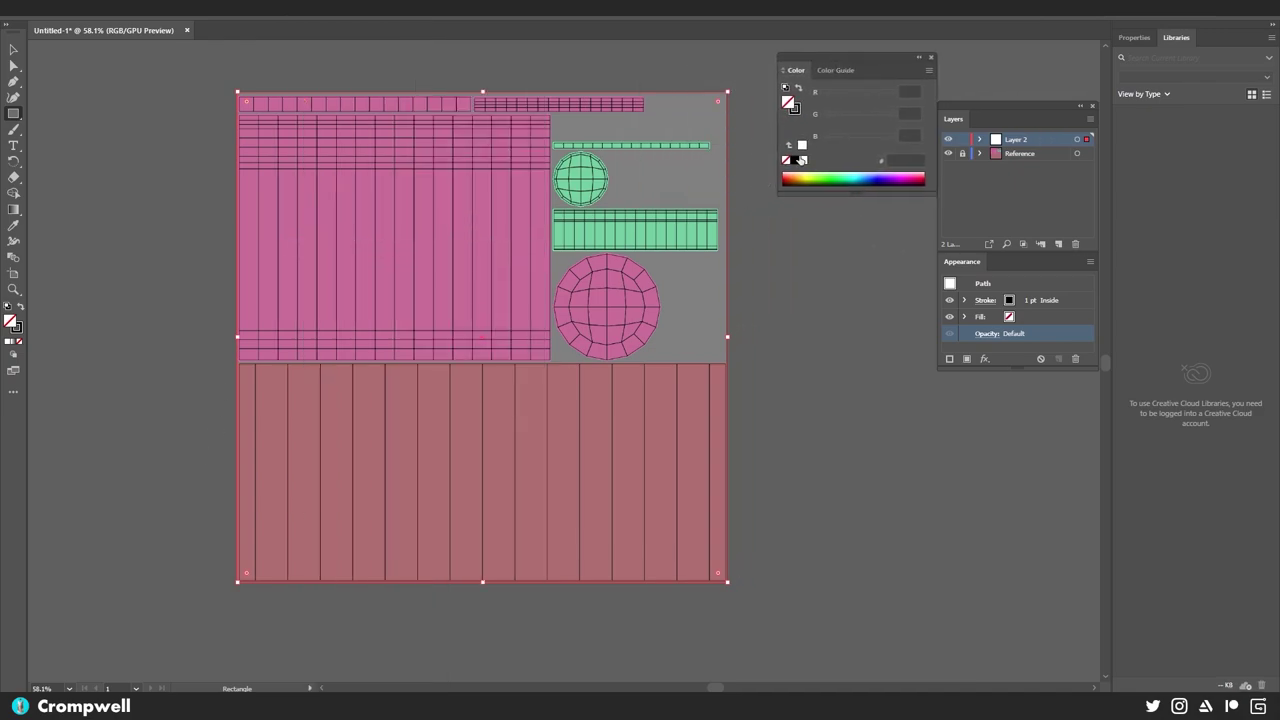
pyautogui.click(797, 89)
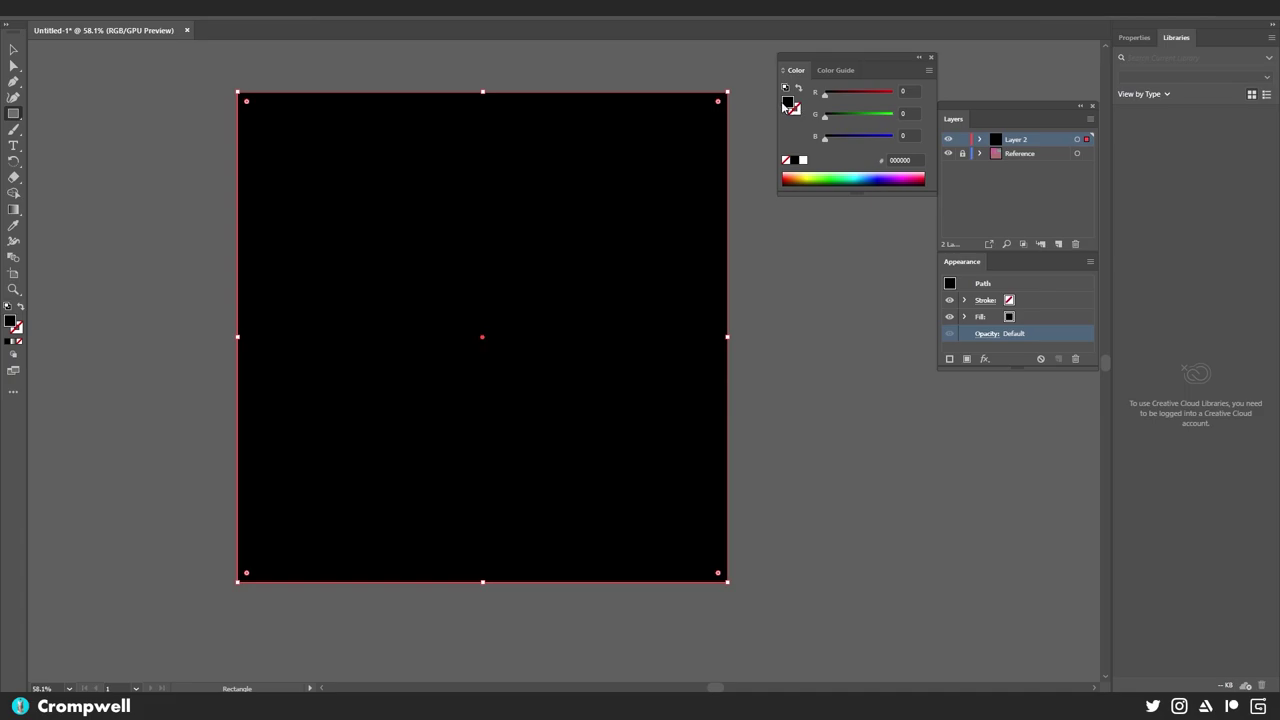
# - Change the full-artboard rectangle's fill to dark brown, RGB 69, 43, 23
pyautogui.moveTo(831, 97)
pyautogui.mouseDown()
pyautogui.moveTo(850, 96)
pyautogui.moveTo(837, 121)
pyautogui.mouseUp()
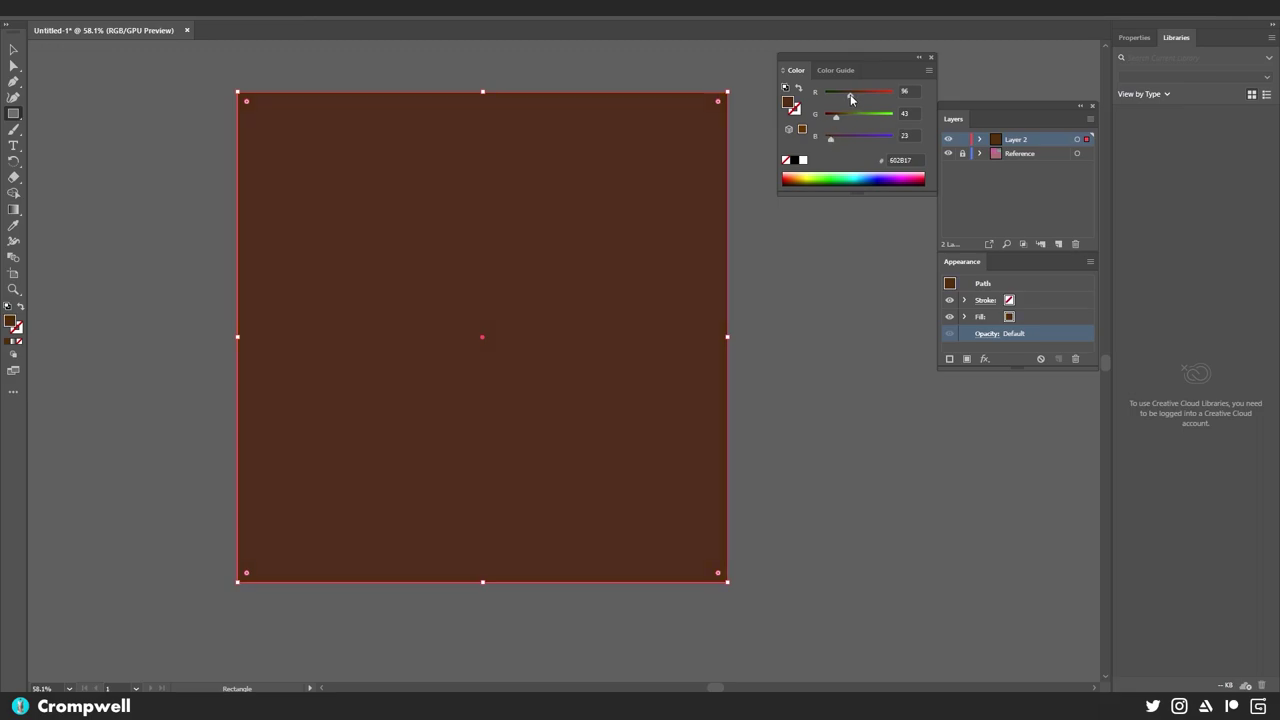
pyautogui.moveTo(850, 94); pyautogui.dragTo(843, 95)
pyautogui.press('v')
pyautogui.click(155, 199)
pyautogui.moveTo(420, 209); pyautogui.dragTo(383, 251)
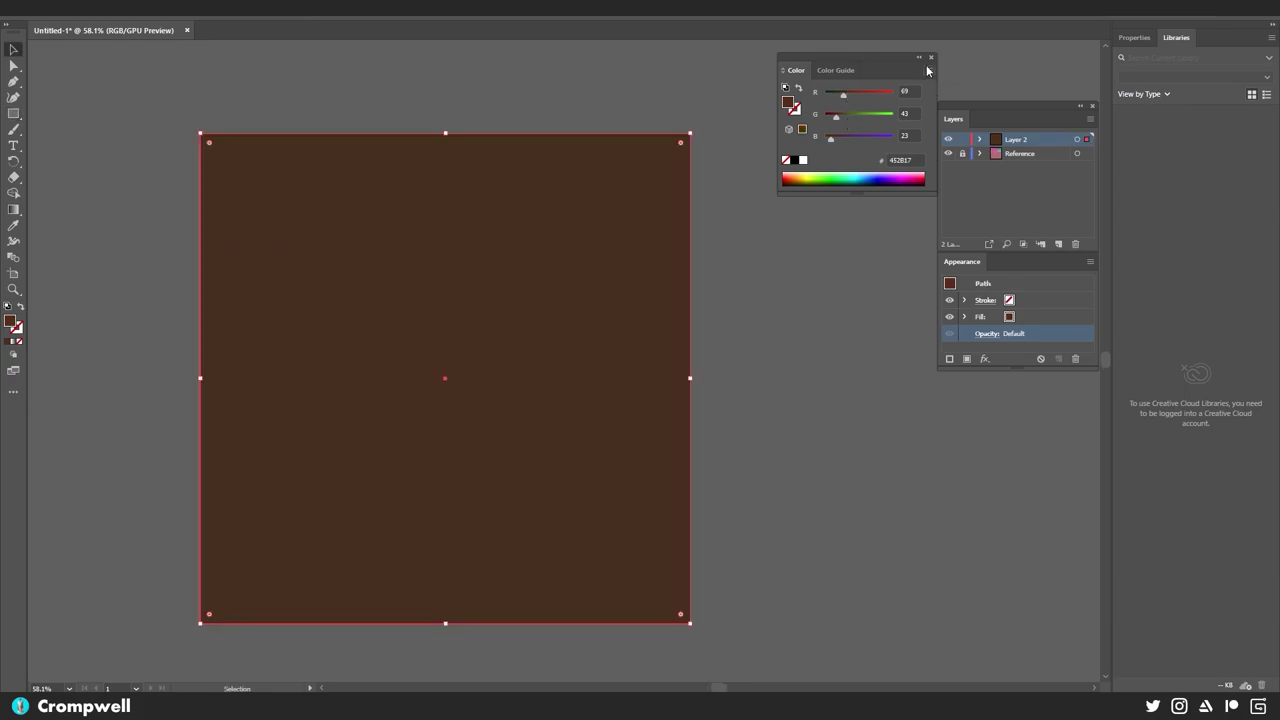
# - Switch the color sliders to HSB and darken the rectangle's brown fill to saturation 55.36% and brightness 21.96%
pyautogui.click(928, 70)
pyautogui.click(985, 125)
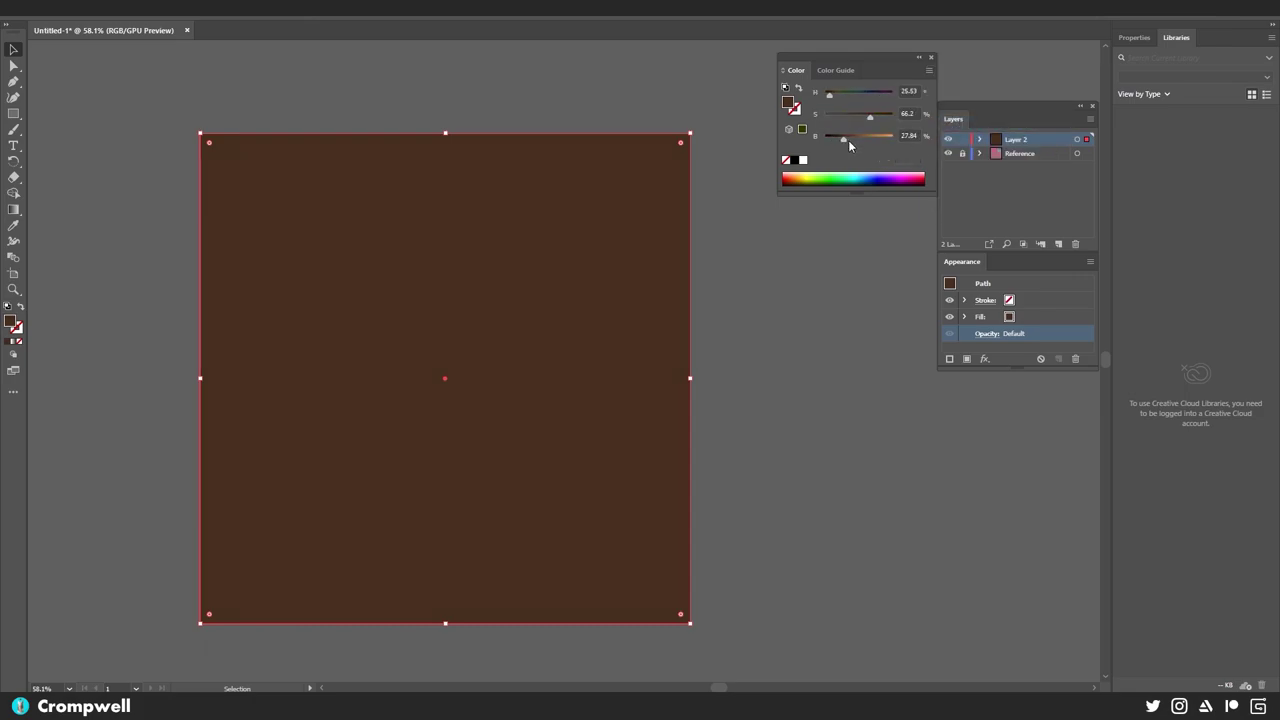
pyautogui.moveTo(848, 141); pyautogui.dragTo(864, 120)
pyautogui.click(838, 141)
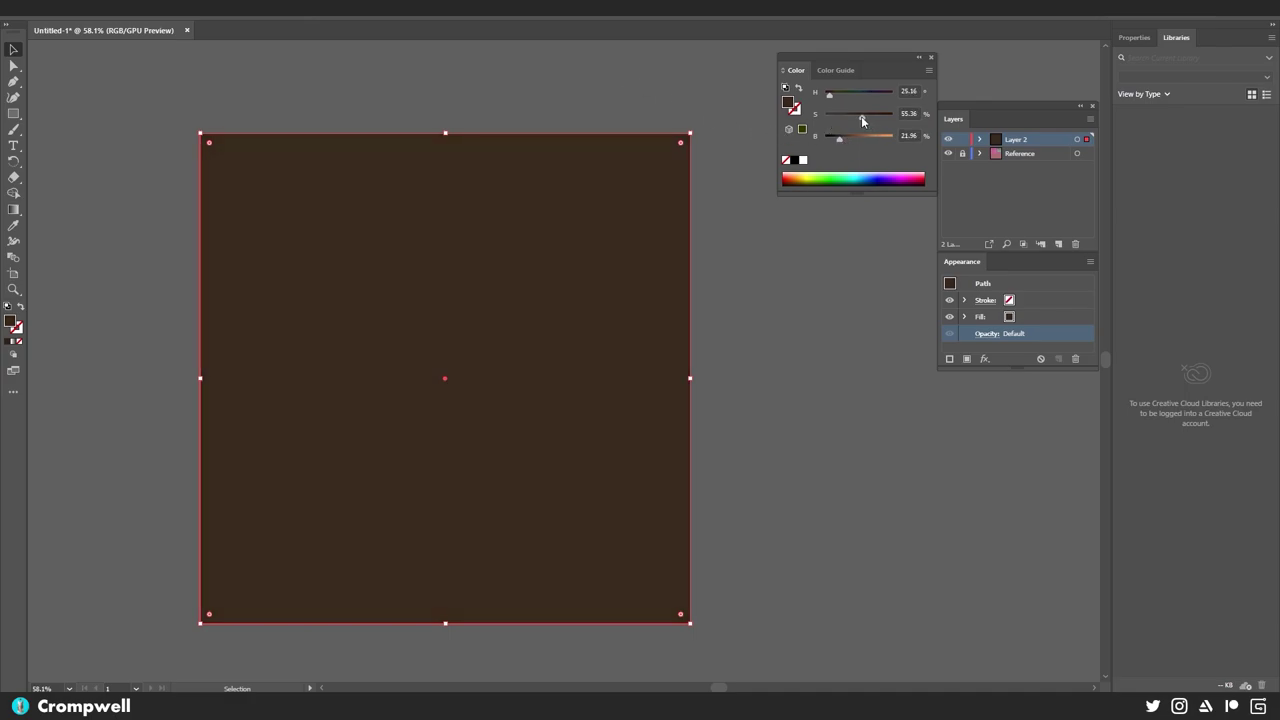
pyautogui.click(665, 115)
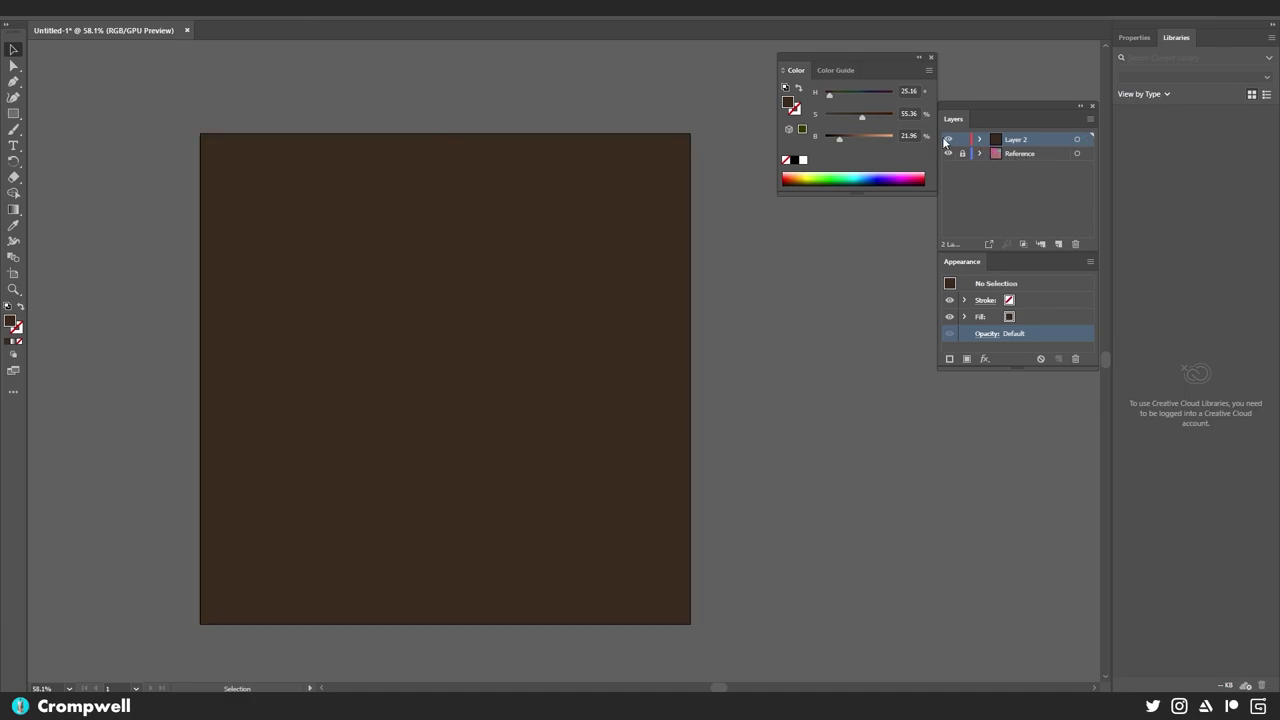
# - Rename Layer 2 to "Base", hiding it briefly to check the reference beneath and showing it again
pyautogui.click(948, 139)
pyautogui.doubleClick(1014, 140)
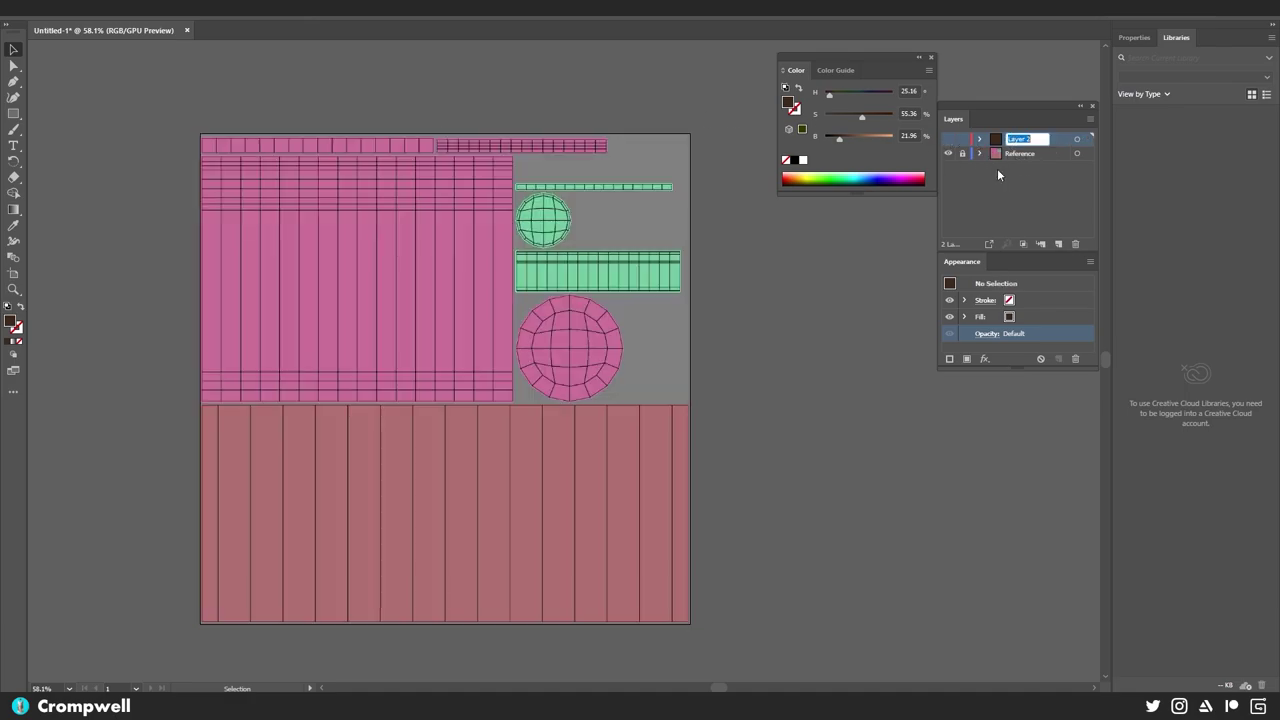
pyautogui.write('Base L')
pyautogui.press('Return')
pyautogui.click(949, 140)
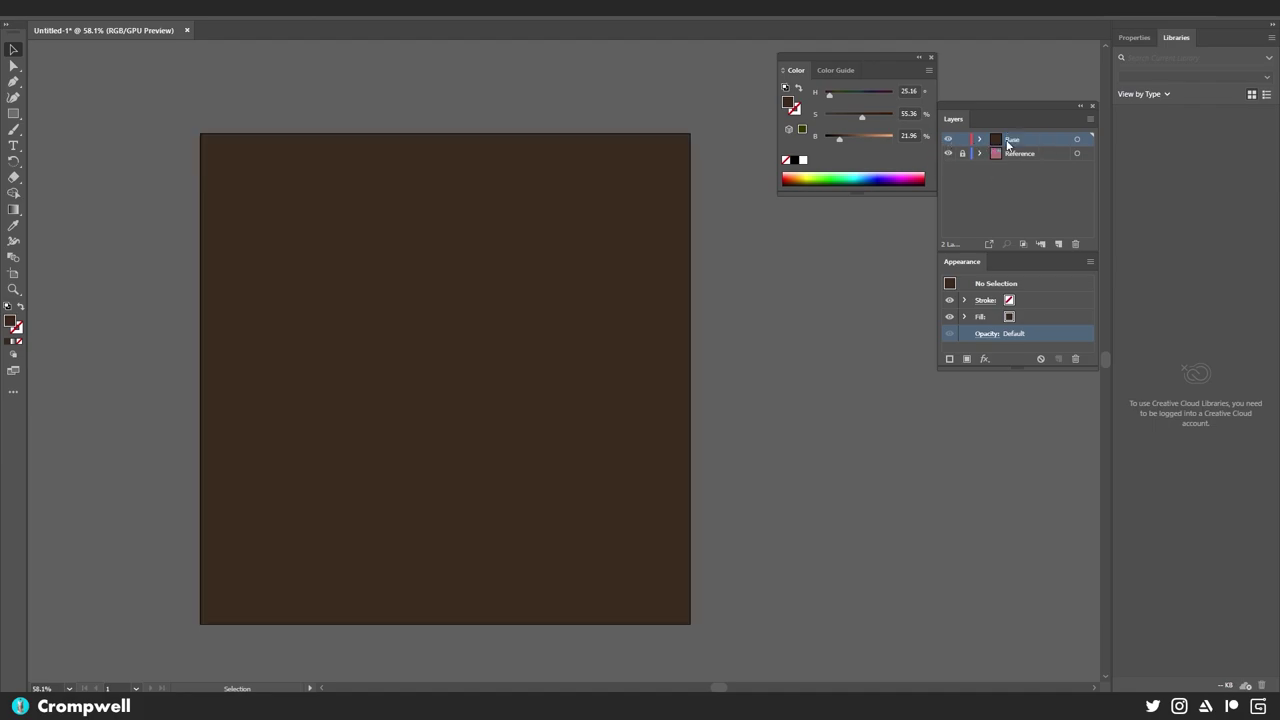
# - Enlarge the brown base rectangle evenly so it extends slightly past all artboard edges, and deselect it
pyautogui.click(626, 189)
pyautogui.moveTo(692, 129); pyautogui.dragTo(698, 126)
pyautogui.click(197, 114)
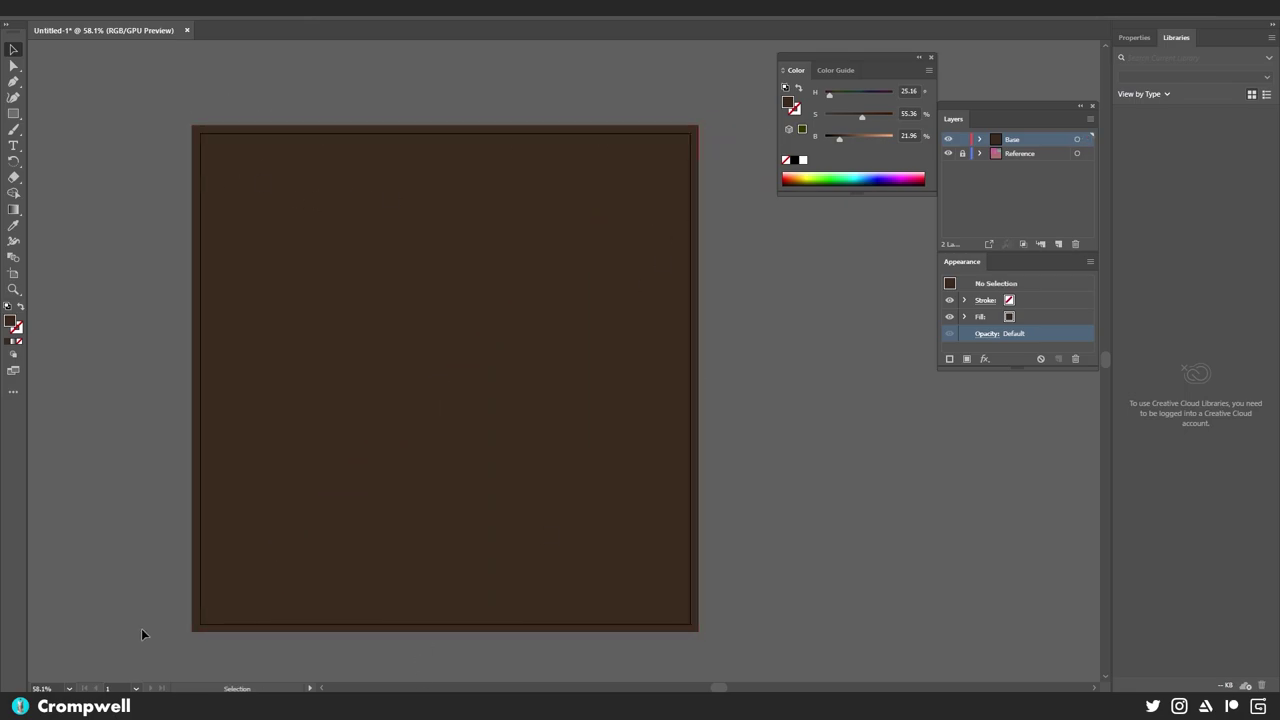
# - Hide the Base layer and add a new layer named "Cap" above it
pyautogui.click(947, 140)
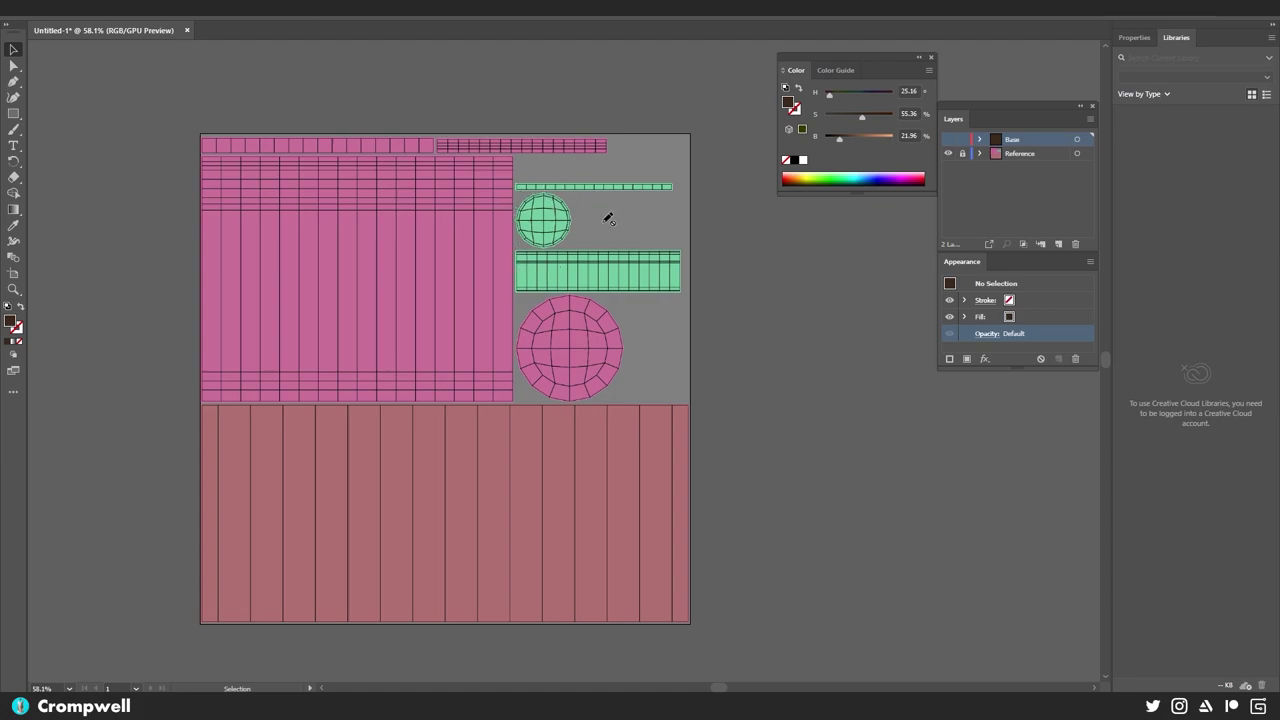
pyautogui.click(1059, 245)
pyautogui.moveTo(460, 238); pyautogui.dragTo(300, 319)
pyautogui.doubleClick(1014, 140)
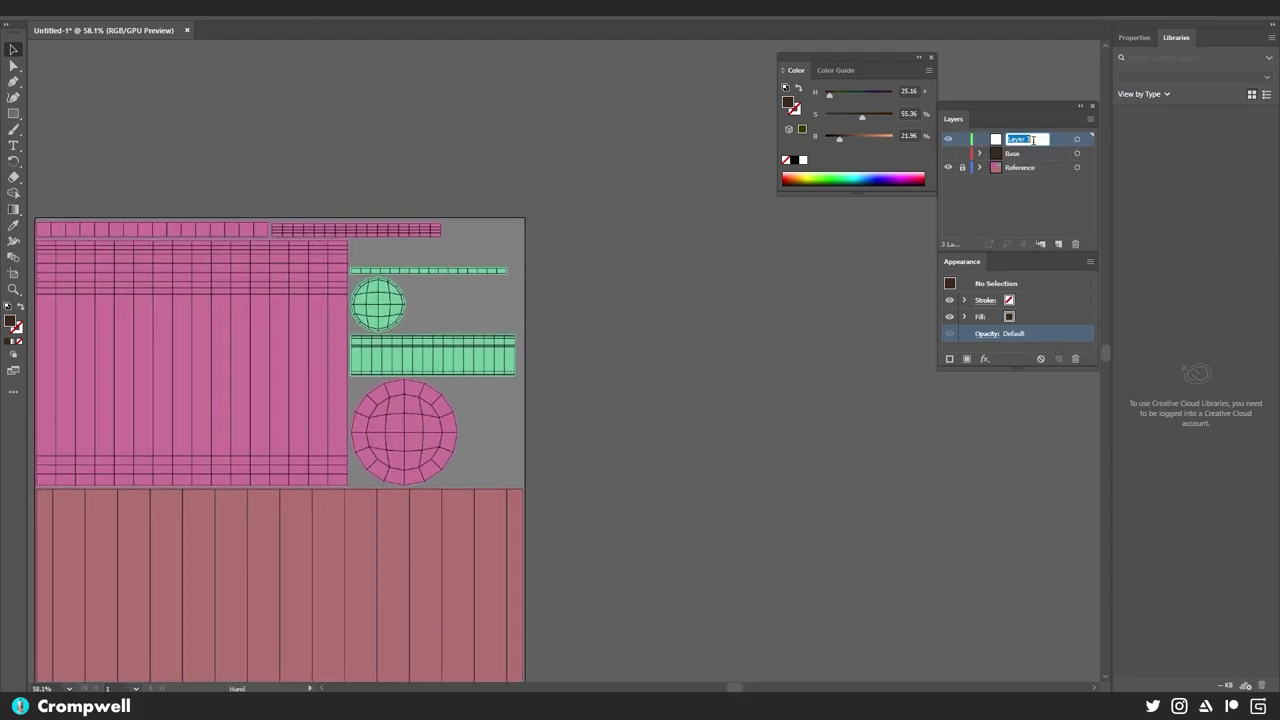
pyautogui.write('Cap')
pyautogui.press('Return')
# - Draw a rectangle on the Cap layer that covers all three green UV islands
pyautogui.press('z')
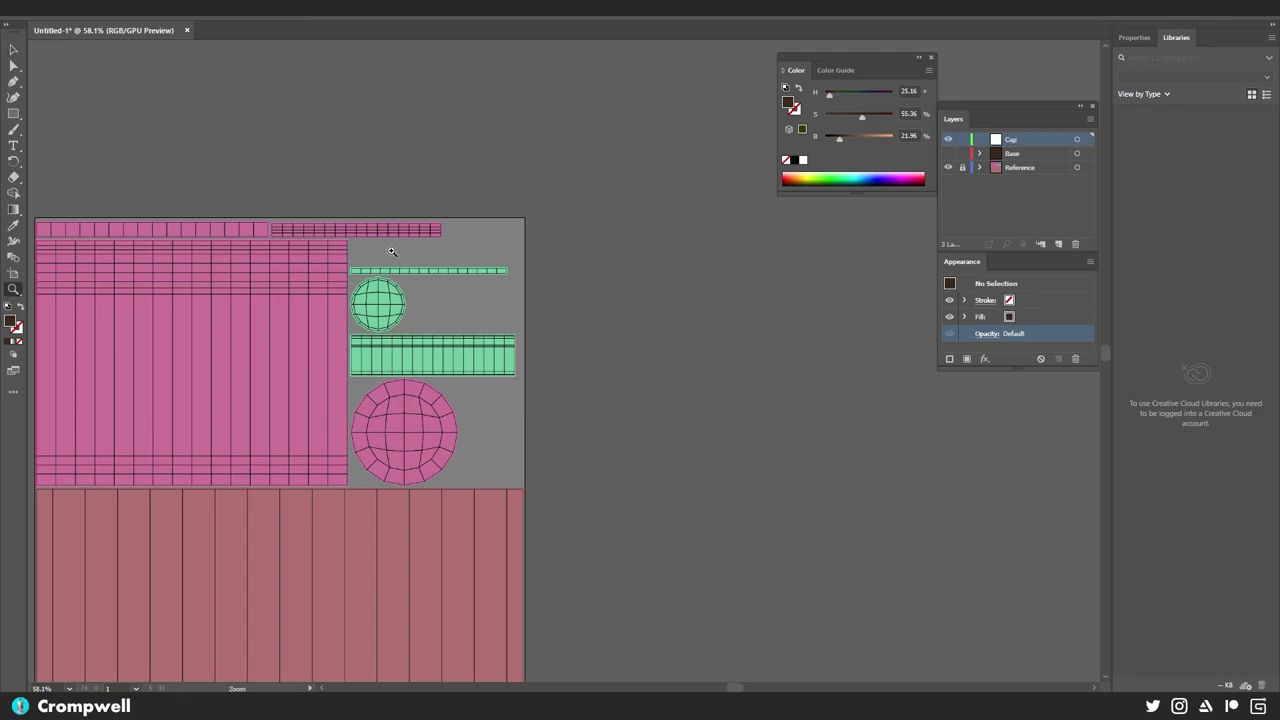
pyautogui.moveTo(392, 253); pyautogui.dragTo(640, 420)
pyautogui.moveTo(522, 410); pyautogui.dragTo(441, 258)
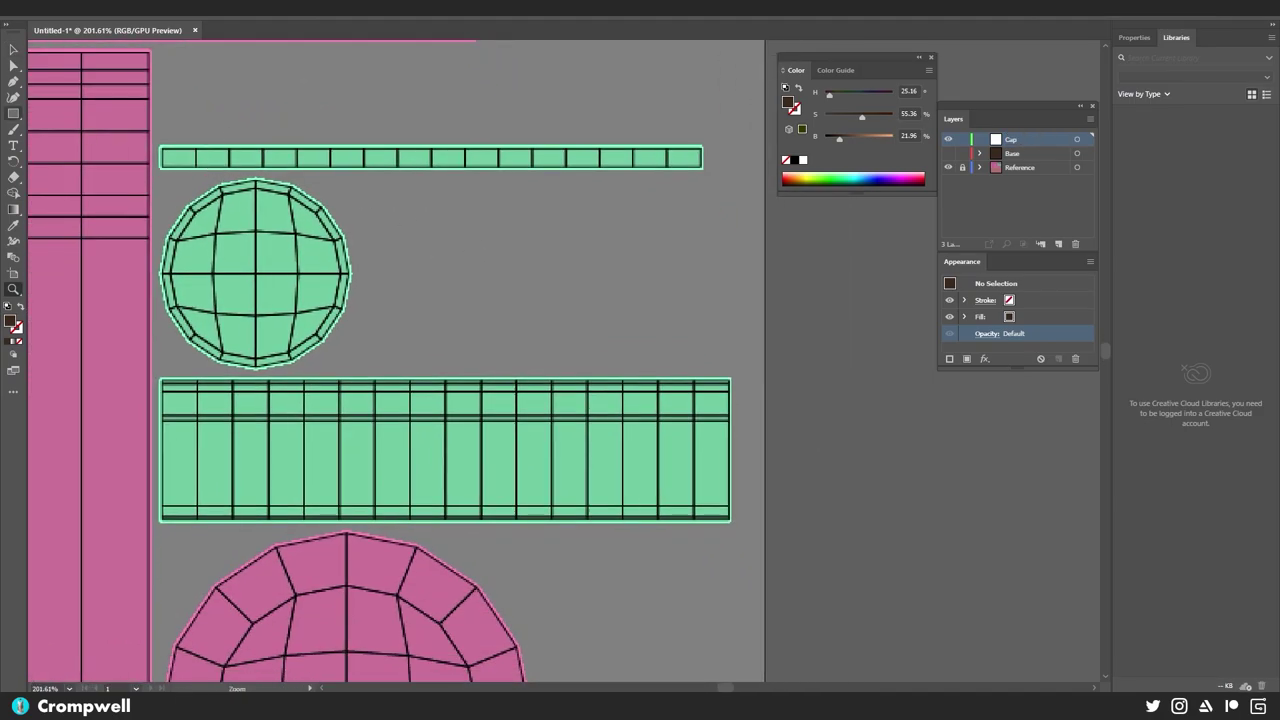
pyautogui.click(20, 116)
pyautogui.moveTo(156, 141); pyautogui.dragTo(727, 507)
pyautogui.moveTo(738, 527); pyautogui.dragTo(738, 527)
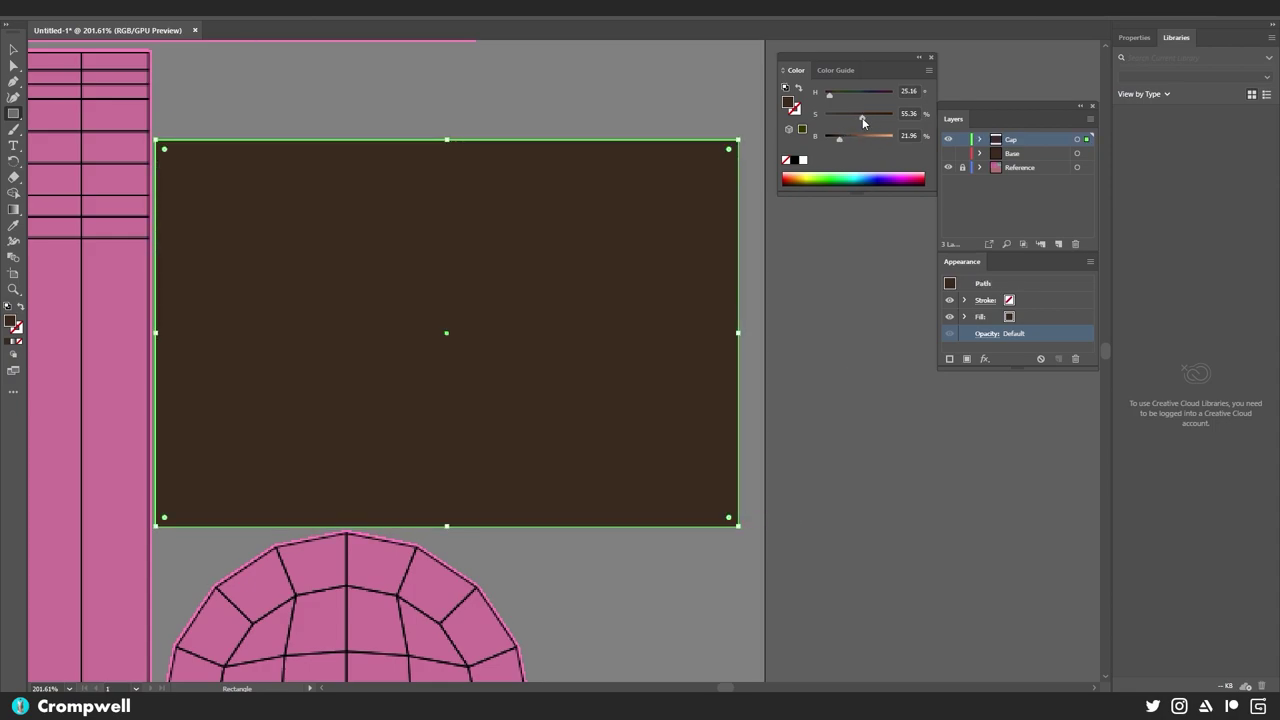
# - Set the cap rectangle's fill to light grey with saturation 0% and brightness 80%, and deselect it
pyautogui.moveTo(863, 118); pyautogui.dragTo(800, 129)
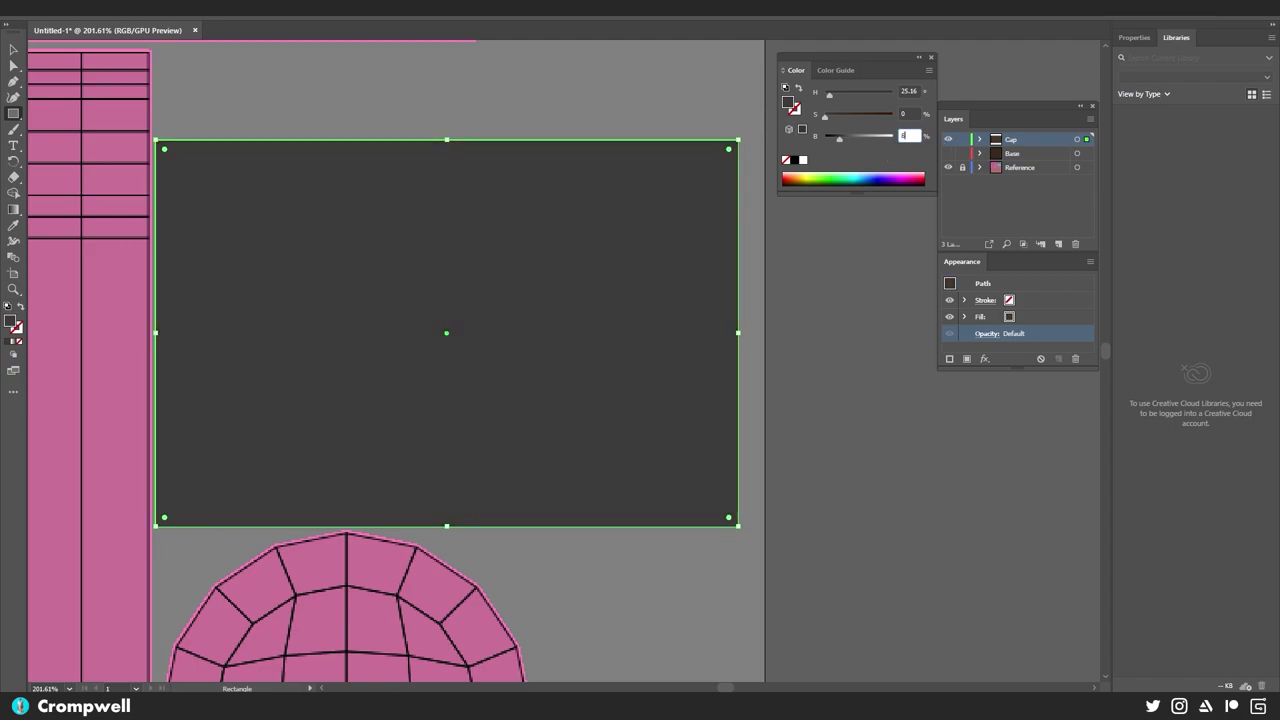
pyautogui.write('80')
pyautogui.press('Return')
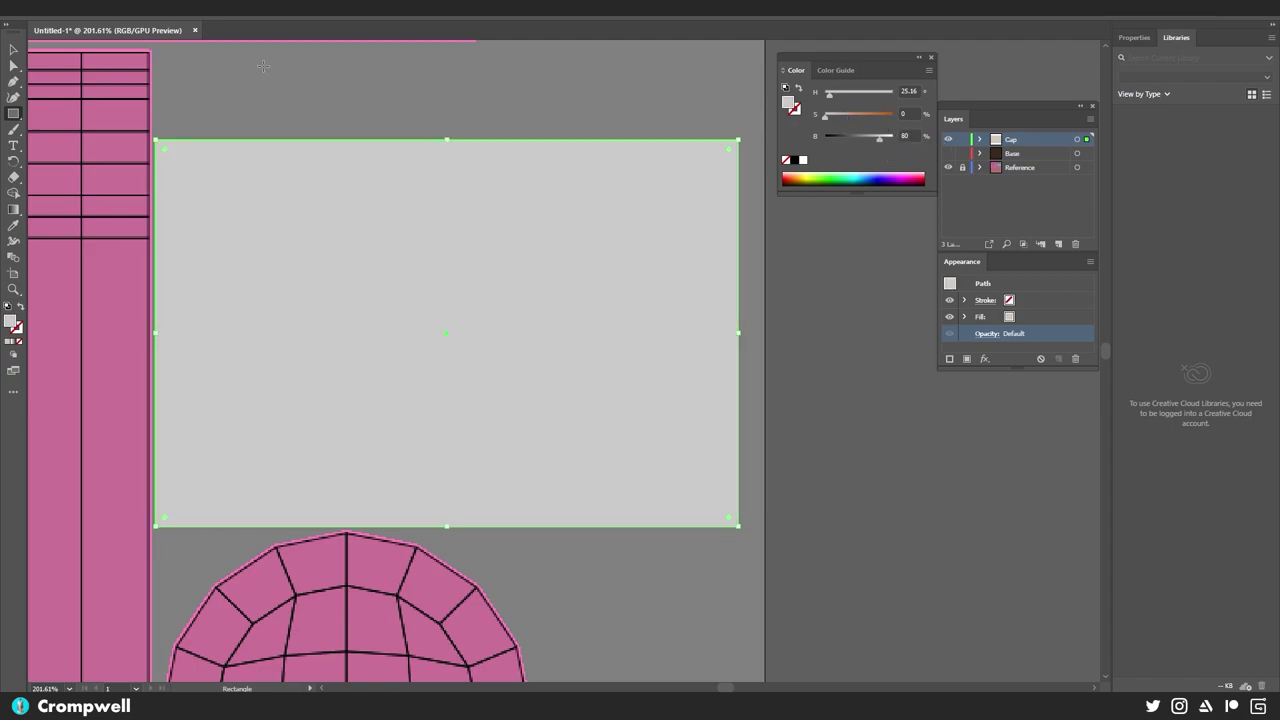
pyautogui.moveTo(214, 194); pyautogui.dragTo(260, 242)
pyautogui.press('v')
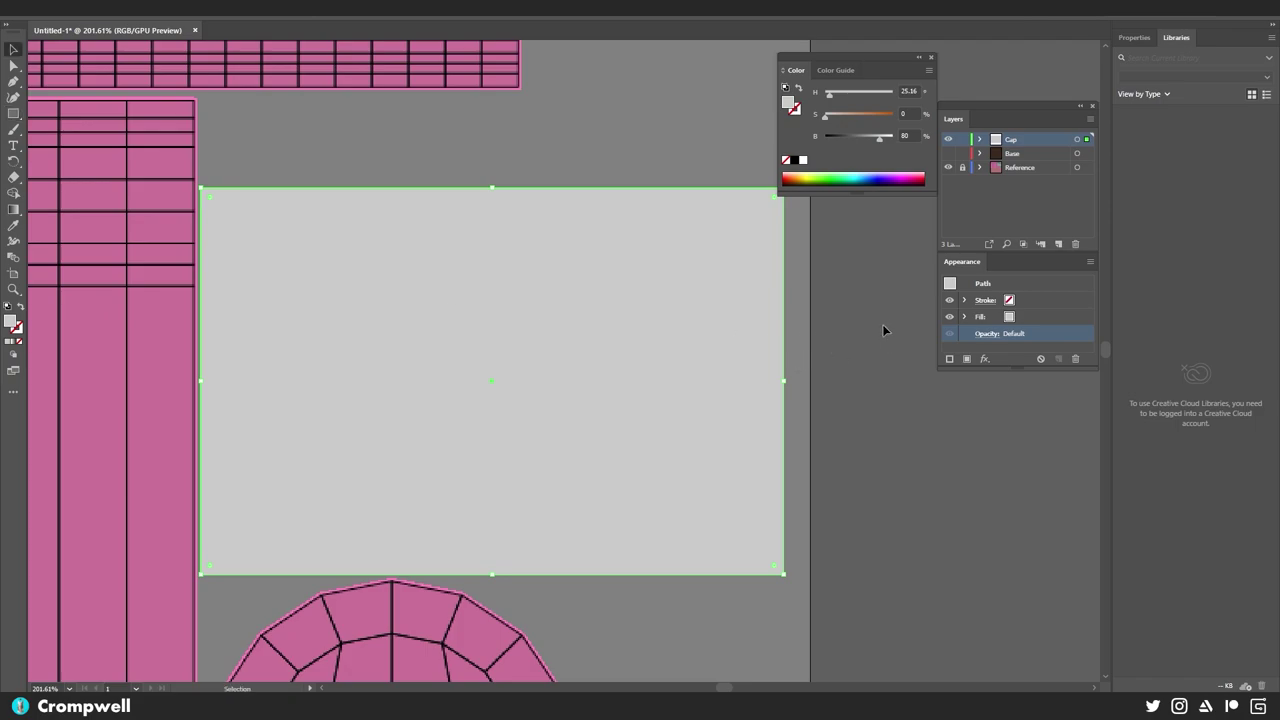
pyautogui.click(882, 330)
# - Add a new layer named "Label" above the Cap layer
pyautogui.click(1058, 244)
pyautogui.doubleClick(1020, 143)
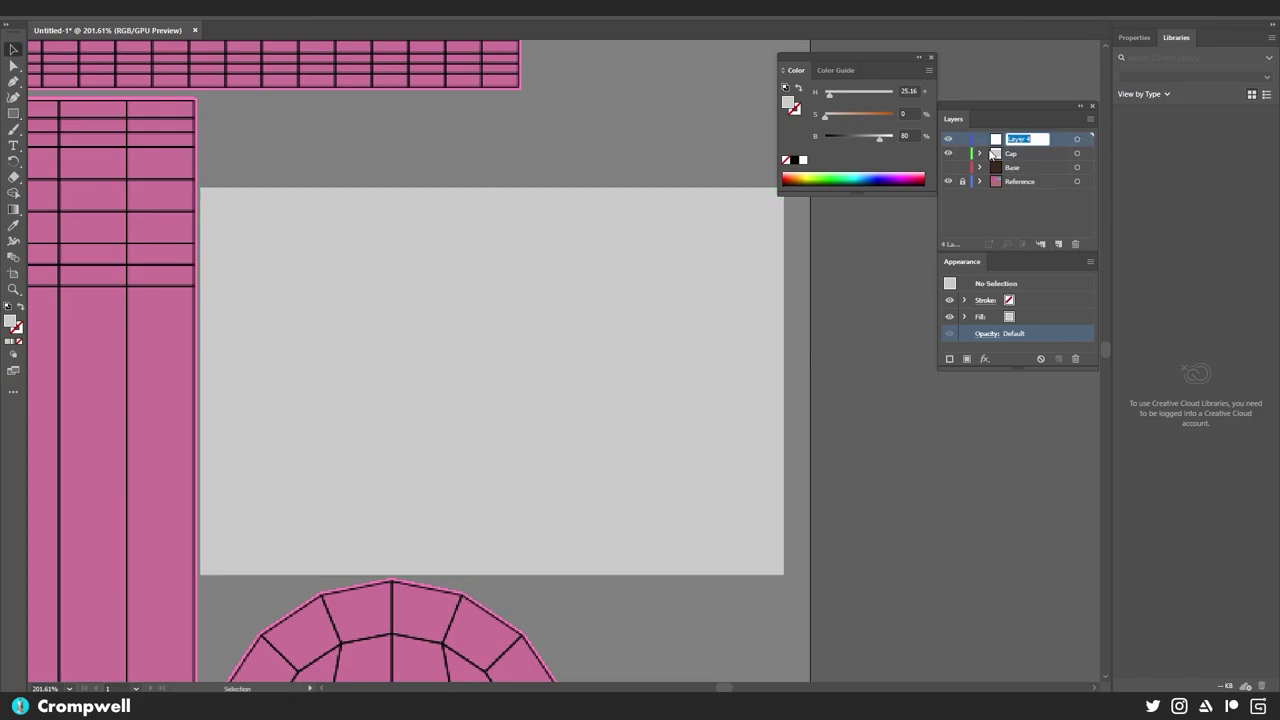
pyautogui.write('Label')
pyautogui.press('Return')
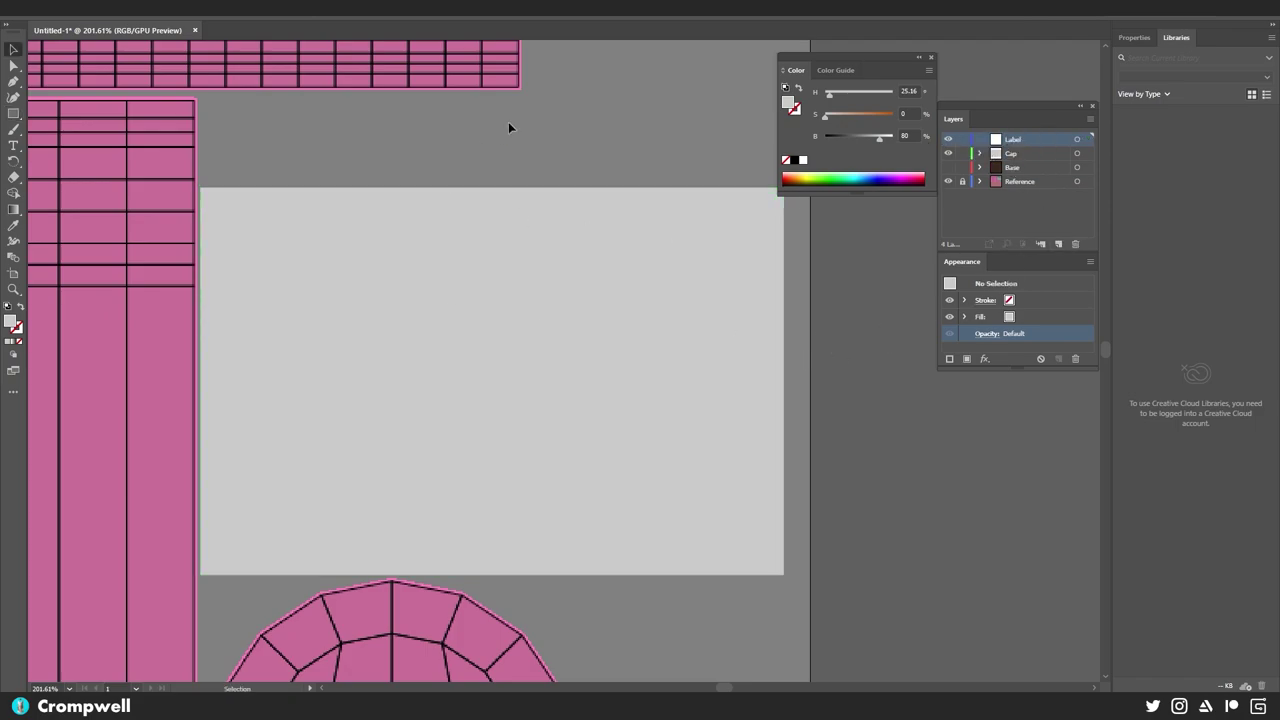
# - Hide the Cap layer, keep the Base layer hidden, and make the Label layer active
pyautogui.press('z')
pyautogui.moveTo(446, 228); pyautogui.dragTo(171, 234)
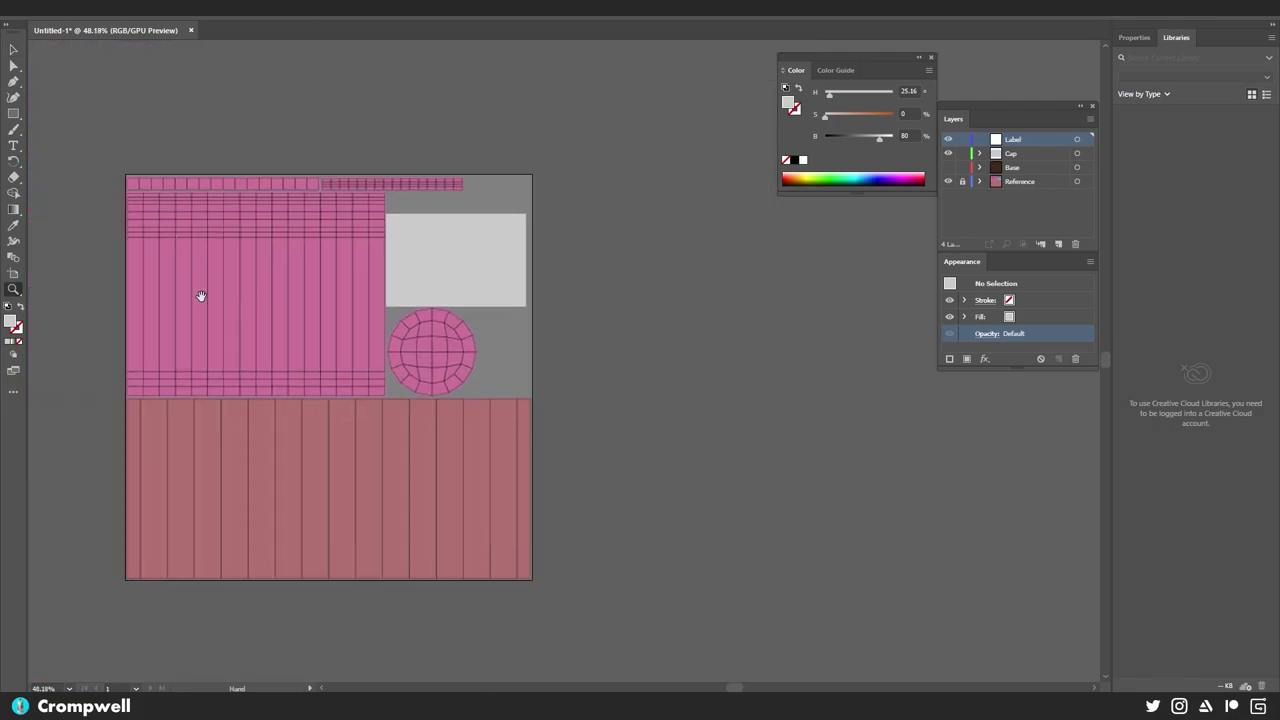
pyautogui.moveTo(200, 297); pyautogui.dragTo(298, 241)
pyautogui.click(964, 168)
pyautogui.click(949, 167)
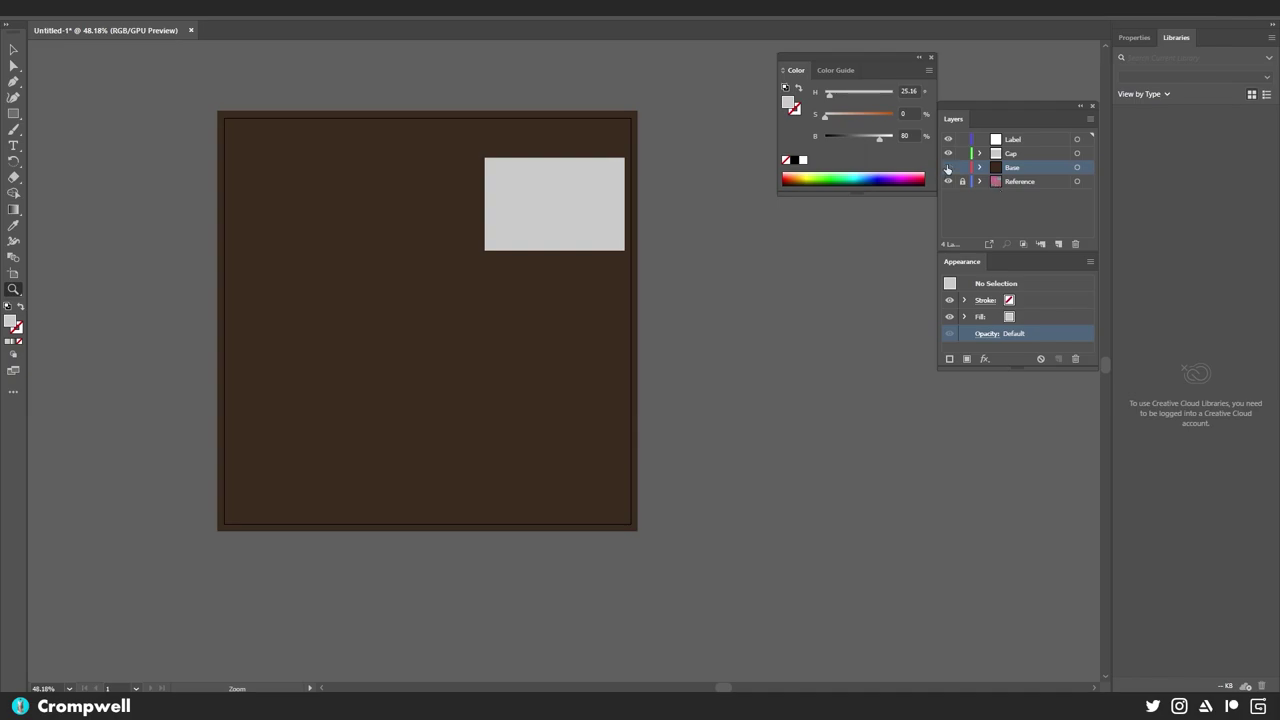
pyautogui.click(948, 167)
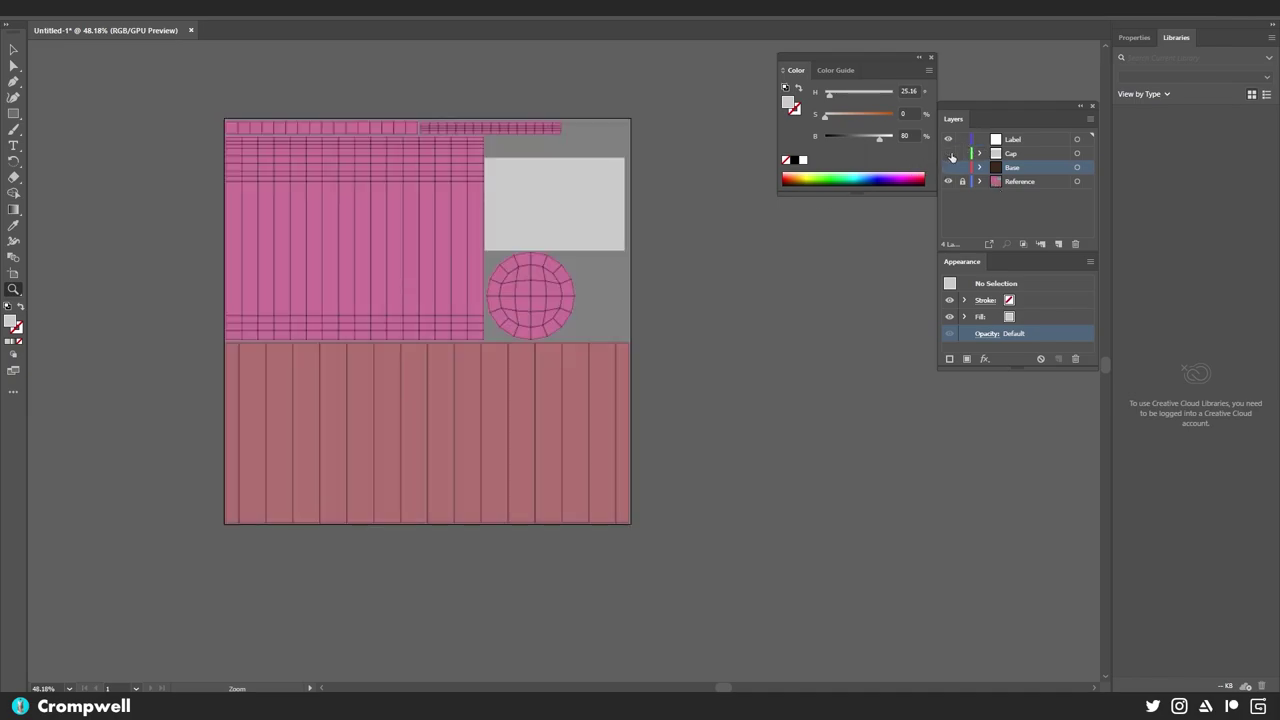
pyautogui.click(949, 154)
pyautogui.click(1011, 140)
# - Draw a rectangle on the Label layer that covers the reddish-brown label UV island across the artboard's lower part
pyautogui.moveTo(375, 321); pyautogui.dragTo(291, 231)
pyautogui.moveTo(200, 297); pyautogui.dragTo(801, 541)
pyautogui.click(14, 114)
pyautogui.moveTo(667, 347); pyautogui.dragTo(635, 395)
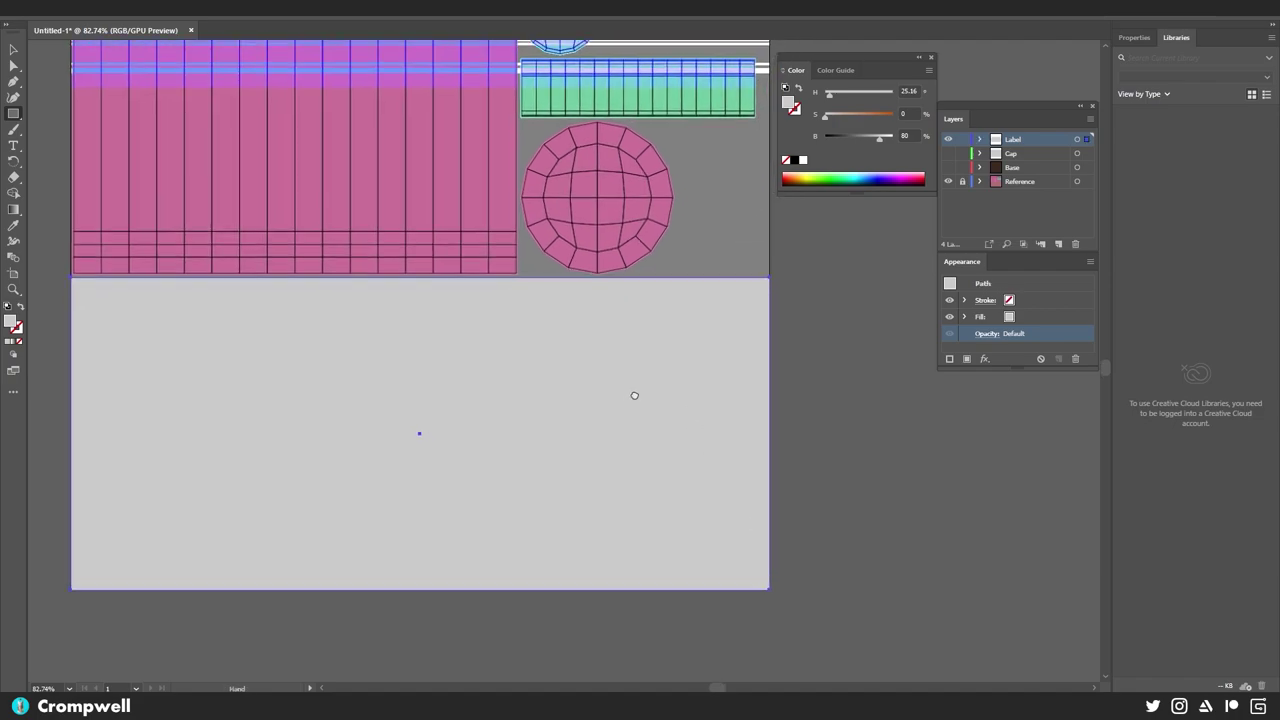
pyautogui.press('v')
pyautogui.moveTo(769, 434); pyautogui.dragTo(779, 433)
pyautogui.click(421, 590)
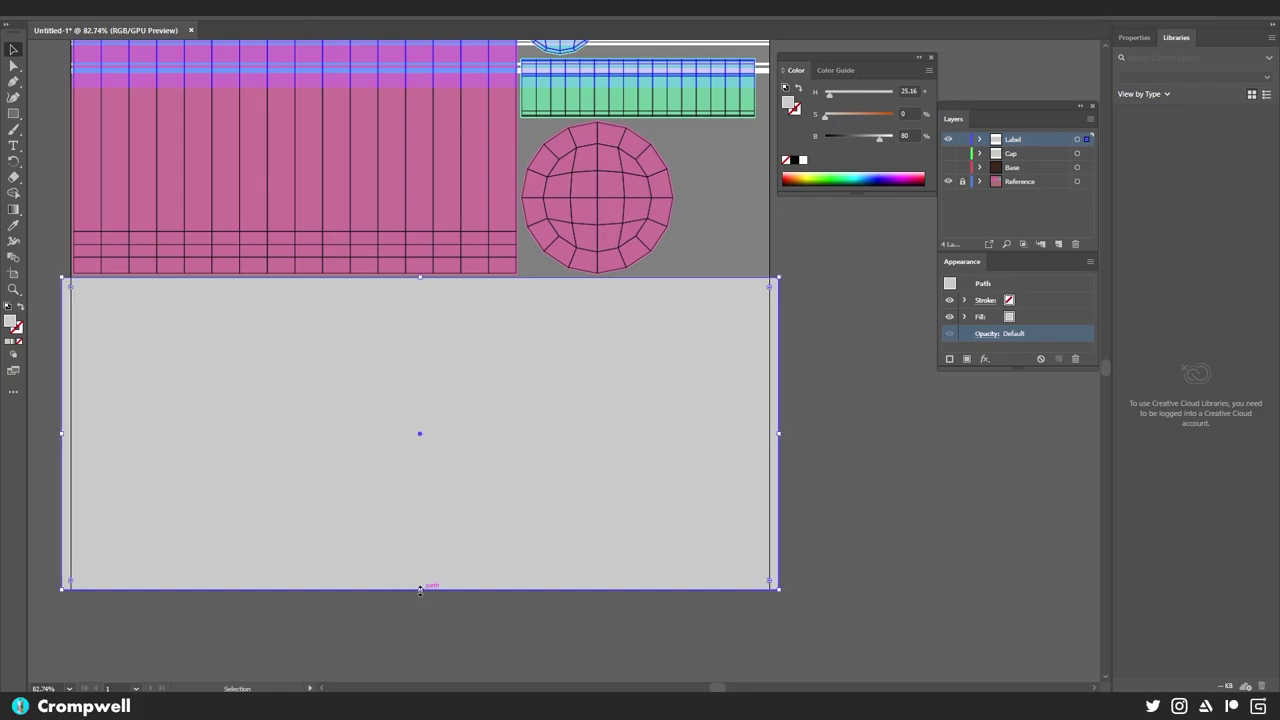
pyautogui.hotkey('ctrl', 'z')
# - Extend the label rectangle slightly past the artboard's side and lower edges, and deselect it
pyautogui.moveTo(770, 433); pyautogui.dragTo(782, 434)
pyautogui.moveTo(421, 589); pyautogui.dragTo(423, 604)
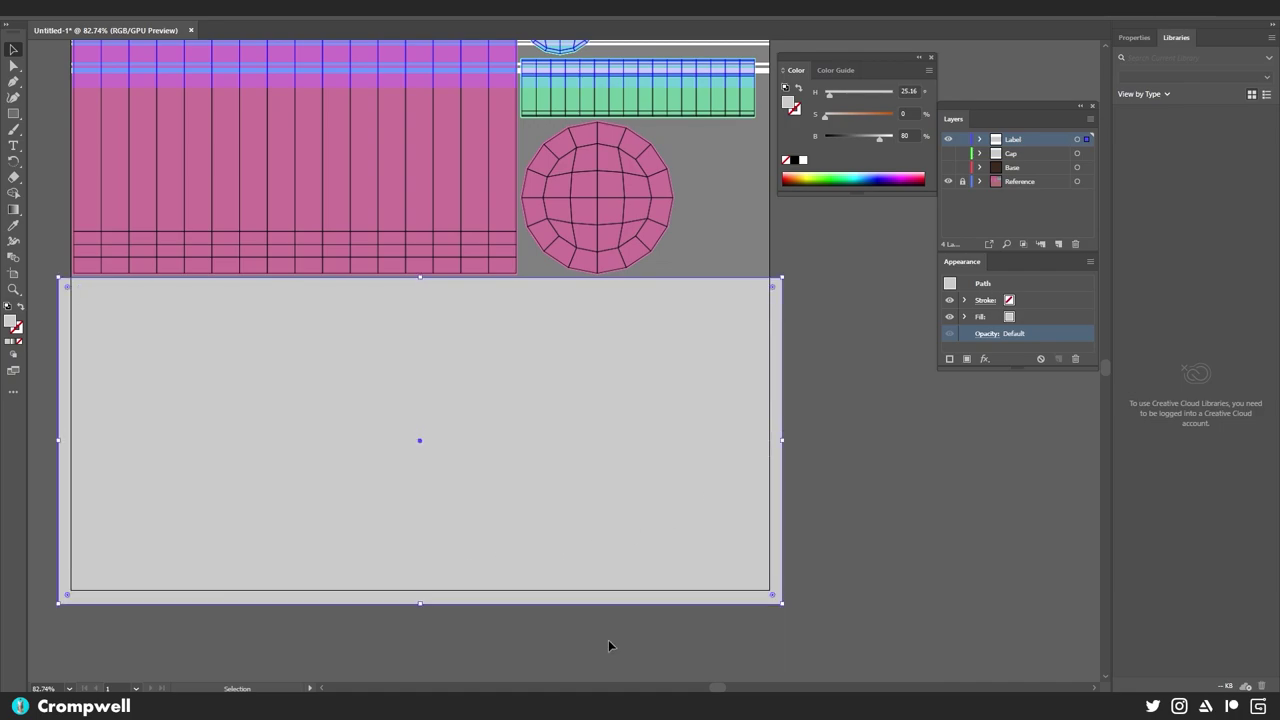
pyautogui.click(834, 267)
# - Hide the colored ID map image in the unlocked Reference layer and move that layer to the top of the layer stack
pyautogui.moveTo(585, 305); pyautogui.dragTo(634, 343)
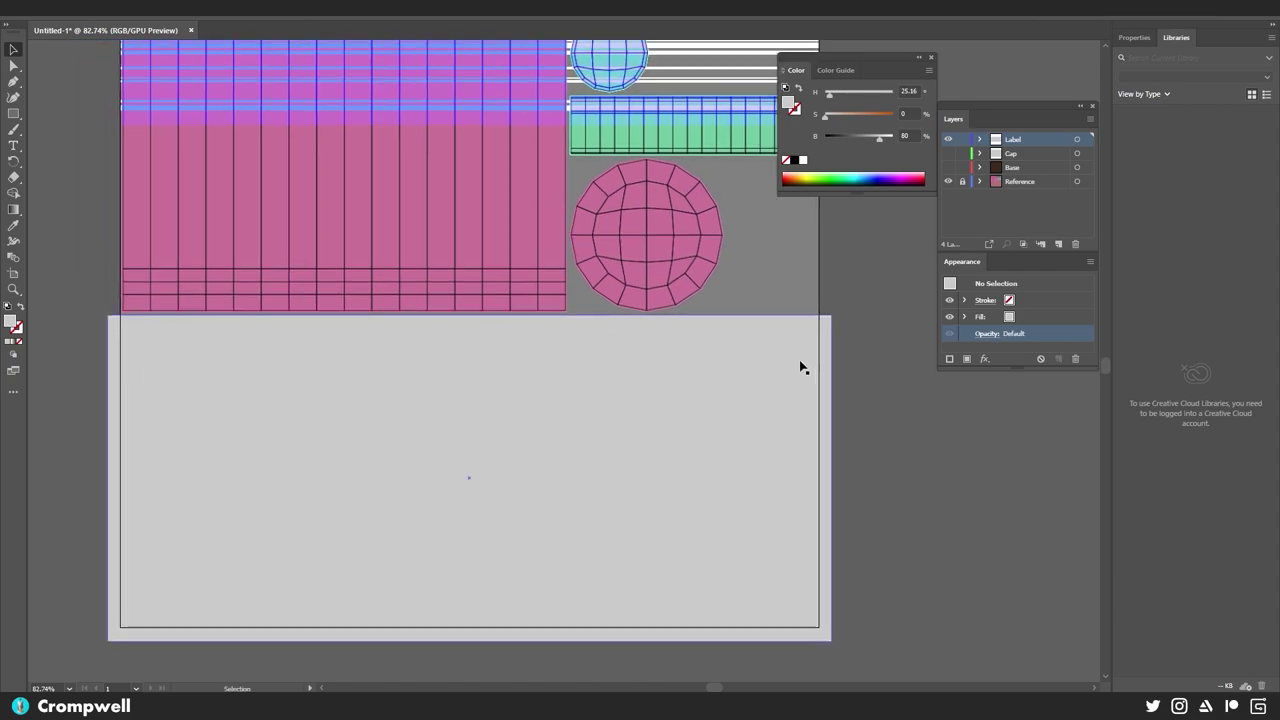
pyautogui.moveTo(732, 332); pyautogui.dragTo(667, 310)
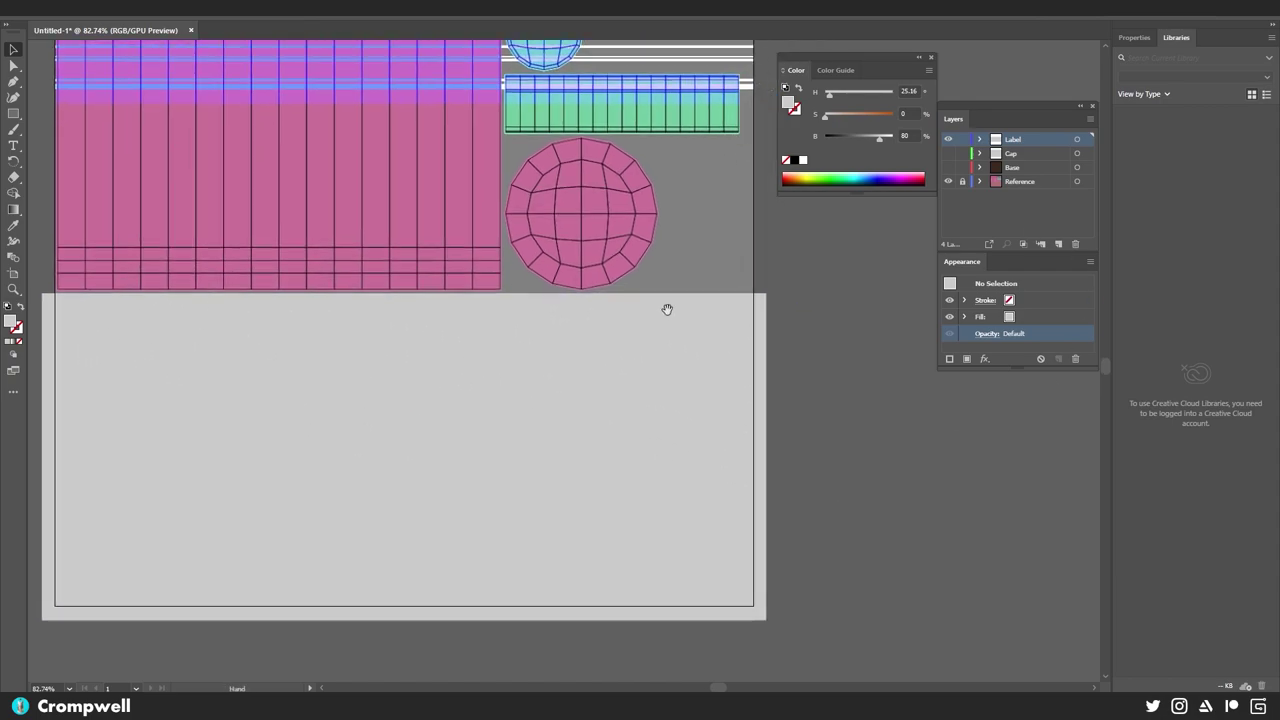
pyautogui.click(979, 182)
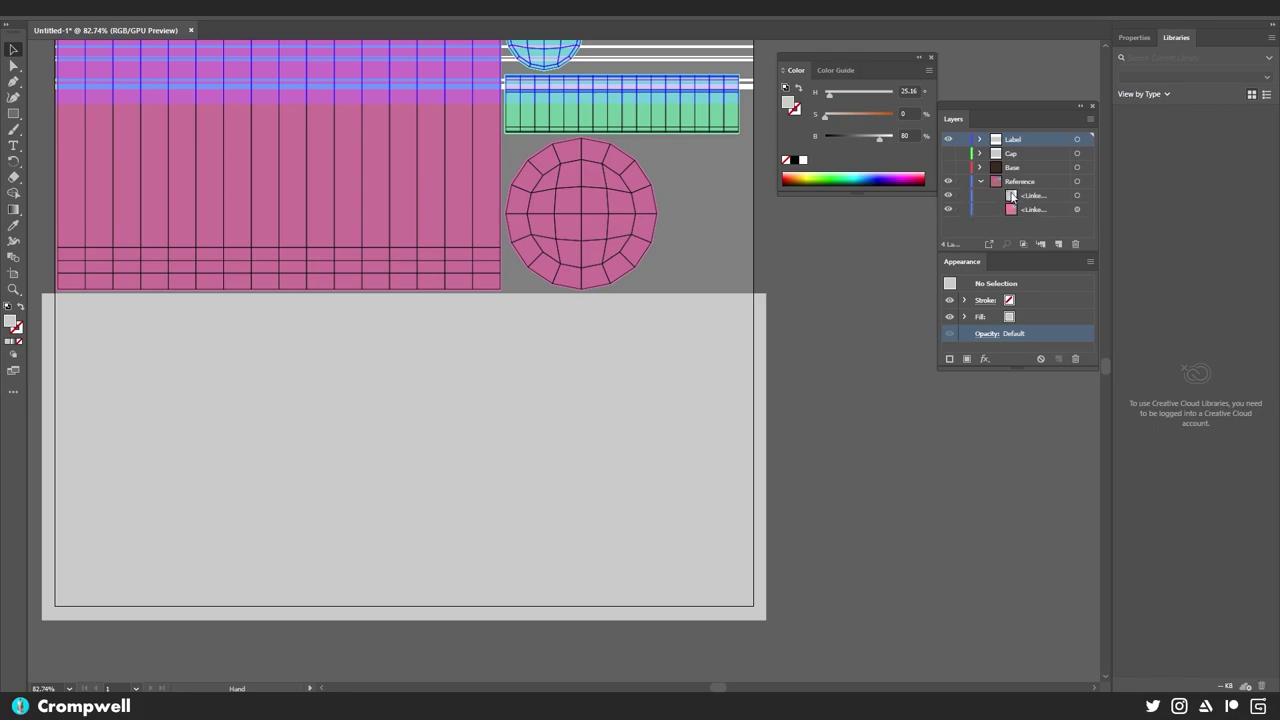
pyautogui.click(949, 209)
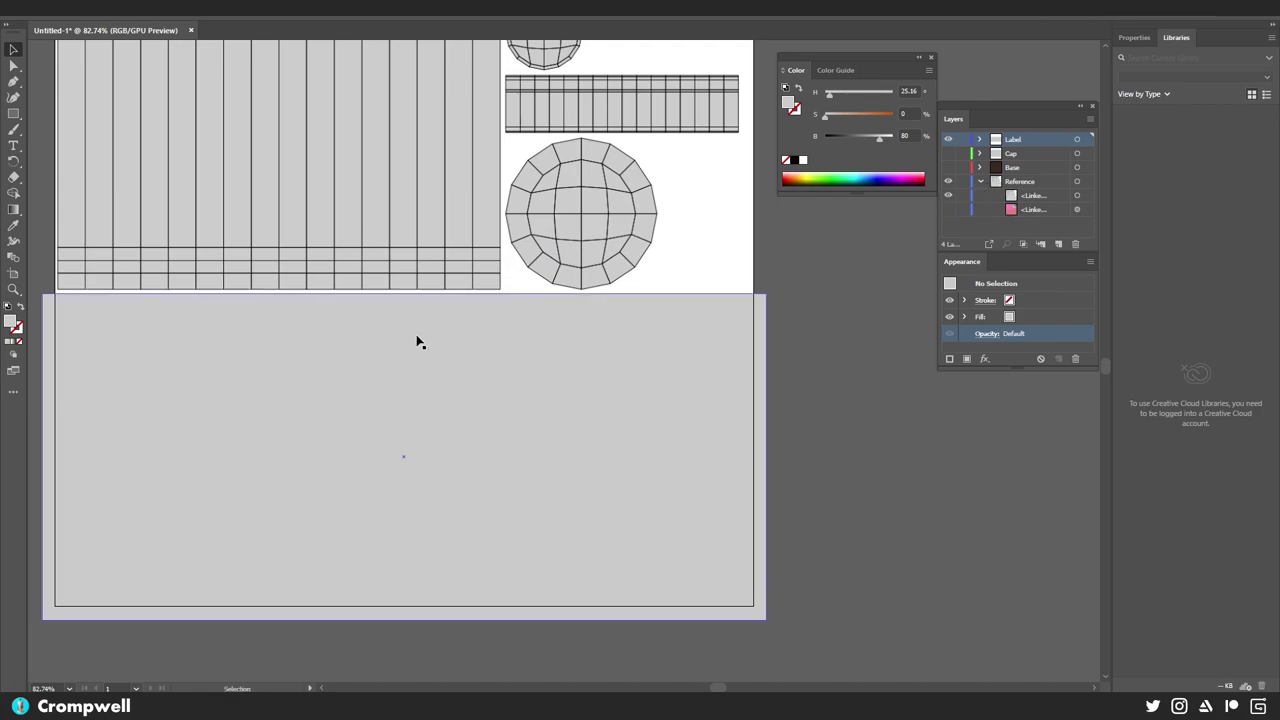
pyautogui.moveTo(1023, 183); pyautogui.dragTo(1020, 137)
# - Raise the label rectangle's upper edge slightly beyond the label UV island, and deselect it
pyautogui.moveTo(657, 237); pyautogui.dragTo(731, 220)
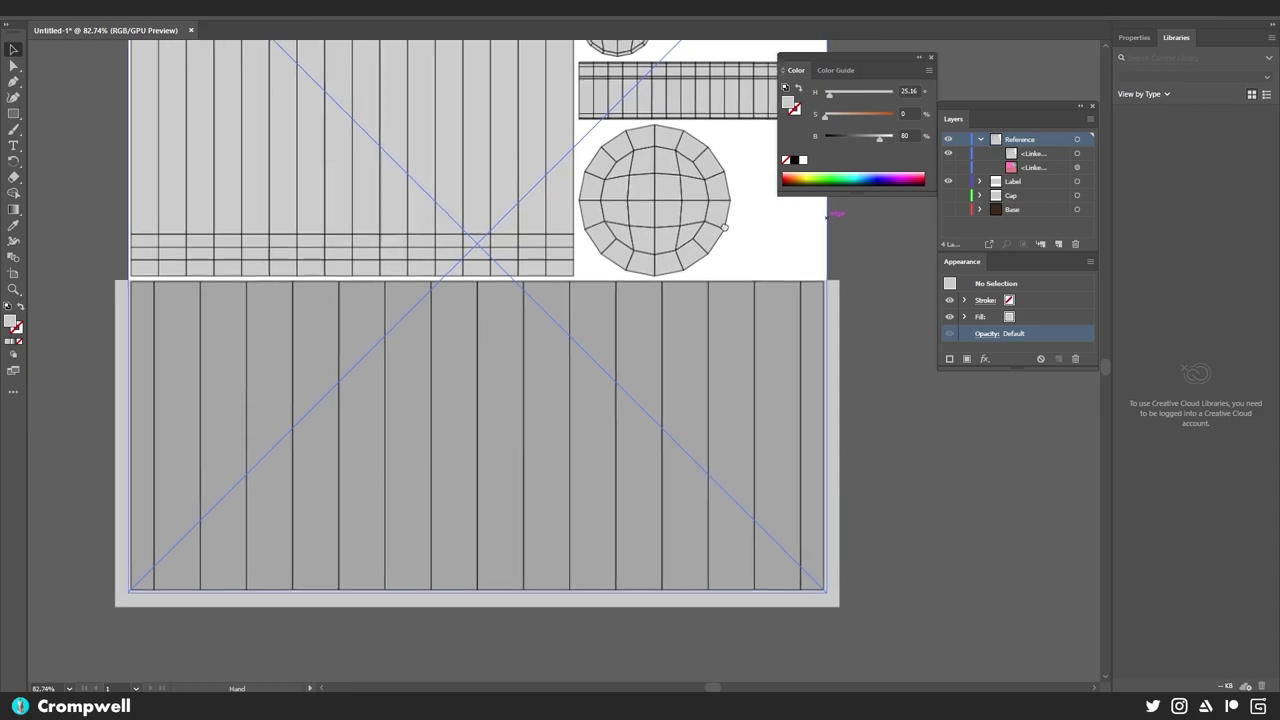
pyautogui.moveTo(832, 291); pyautogui.dragTo(737, 397)
pyautogui.press('v')
pyautogui.click(708, 386)
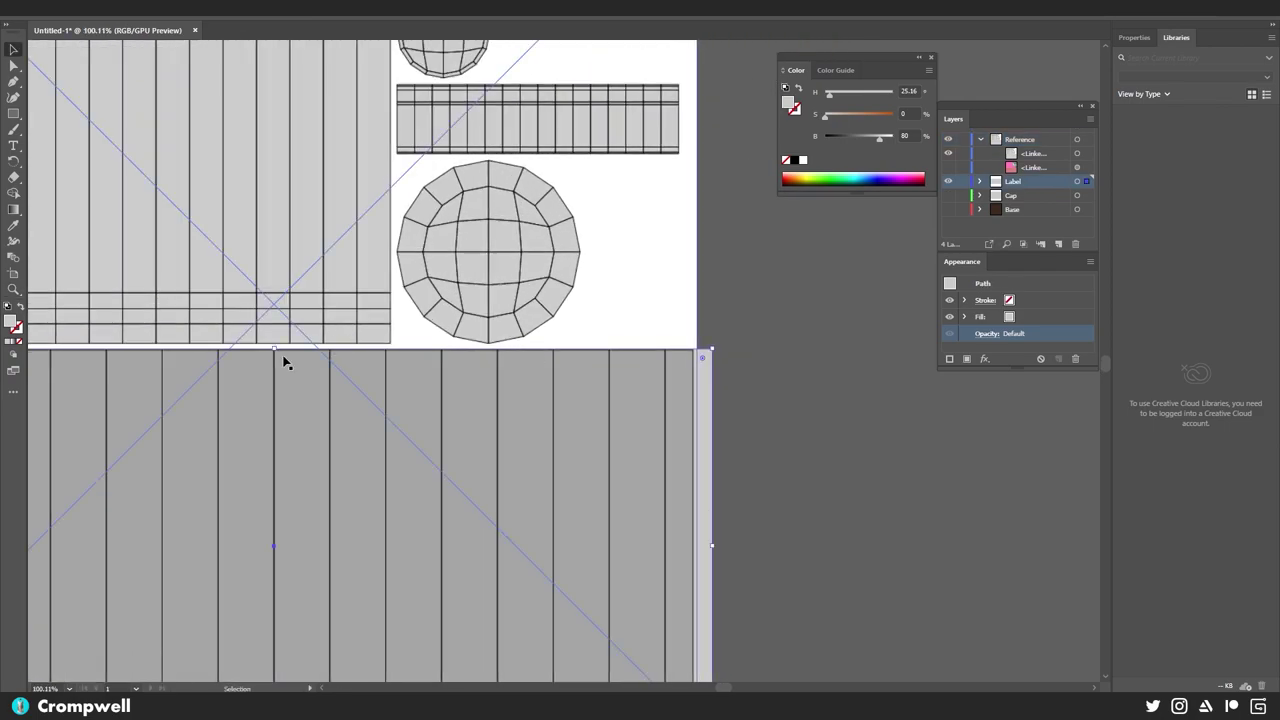
pyautogui.moveTo(274, 349); pyautogui.dragTo(239, 346)
pyautogui.moveTo(222, 406); pyautogui.dragTo(459, 291)
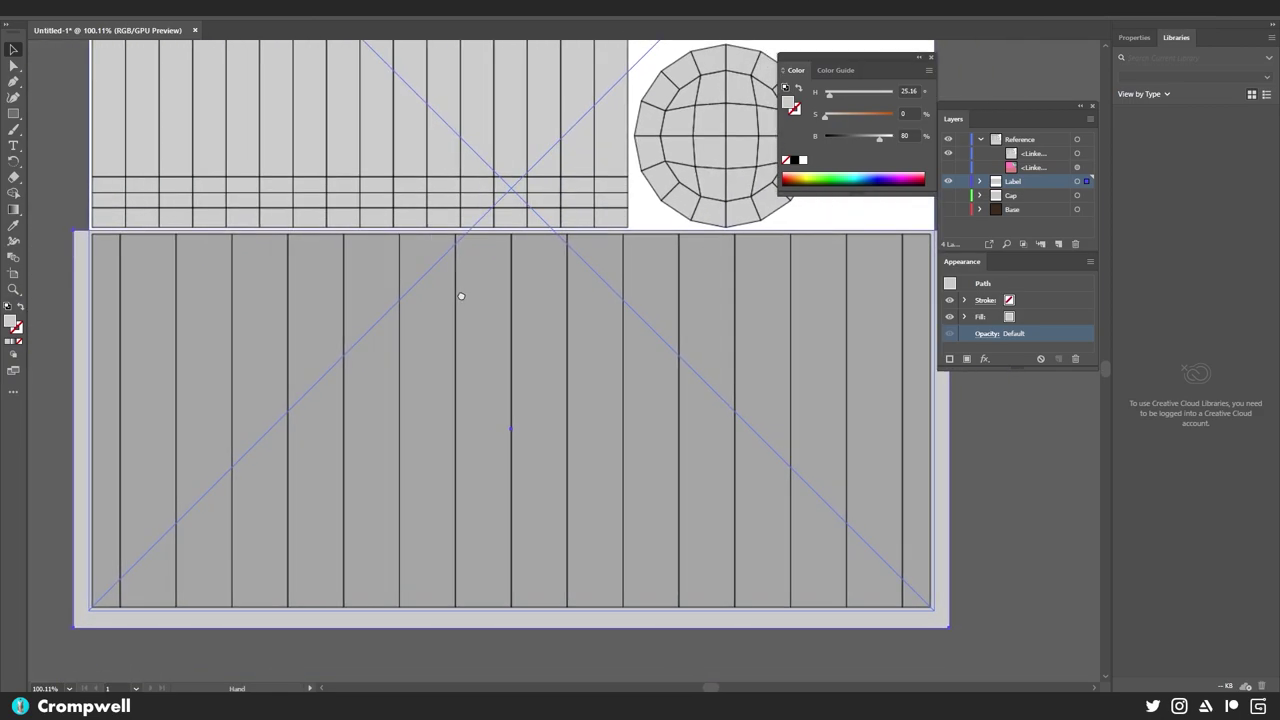
pyautogui.click(63, 191)
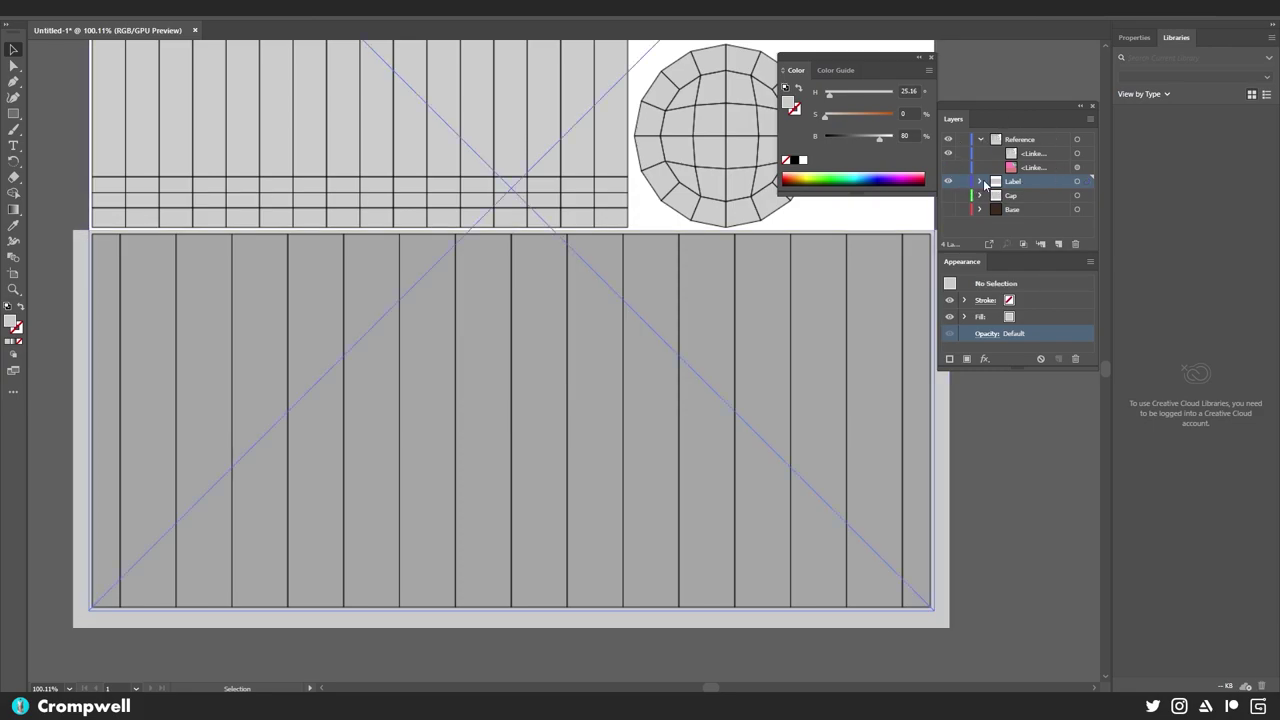
# - Draw a full-width rectangle over the label's lower third and fill it red with hue 360°, saturation 100% and brightness 80%
pyautogui.click(982, 181)
pyautogui.click(1040, 197)
pyautogui.moveTo(514, 398); pyautogui.dragTo(446, 423)
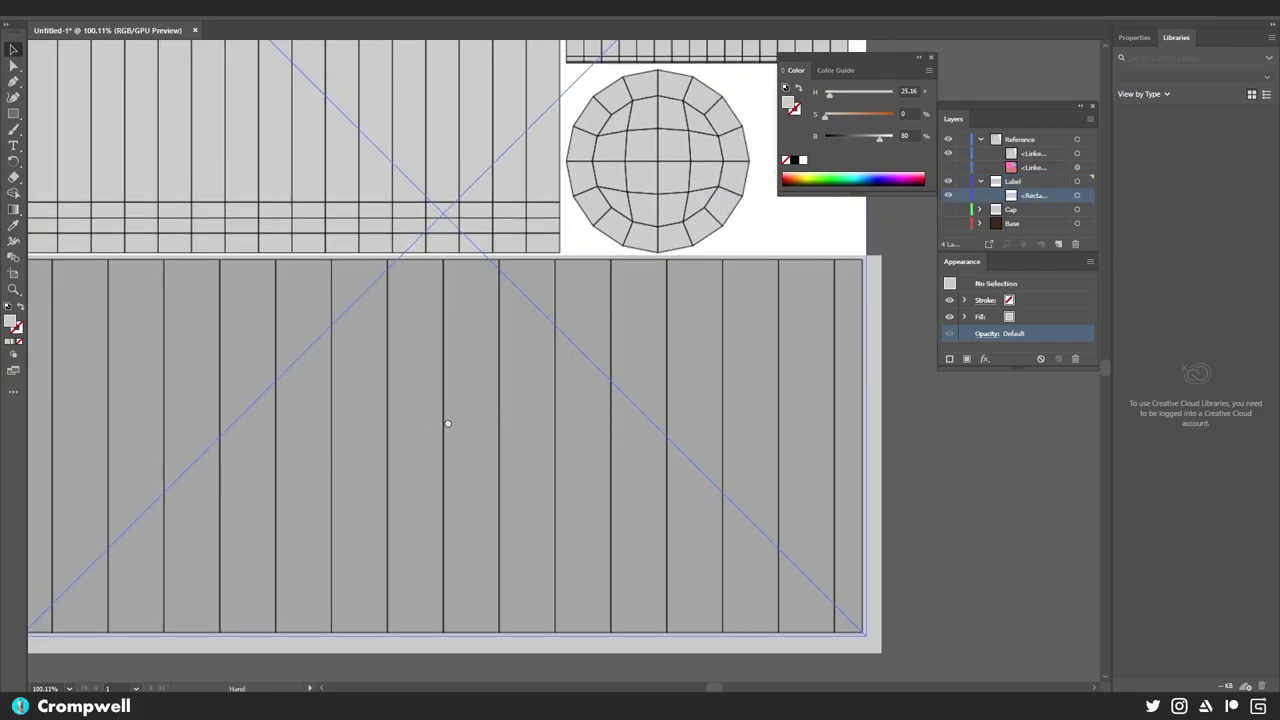
pyautogui.moveTo(938, 470); pyautogui.dragTo(970, 463)
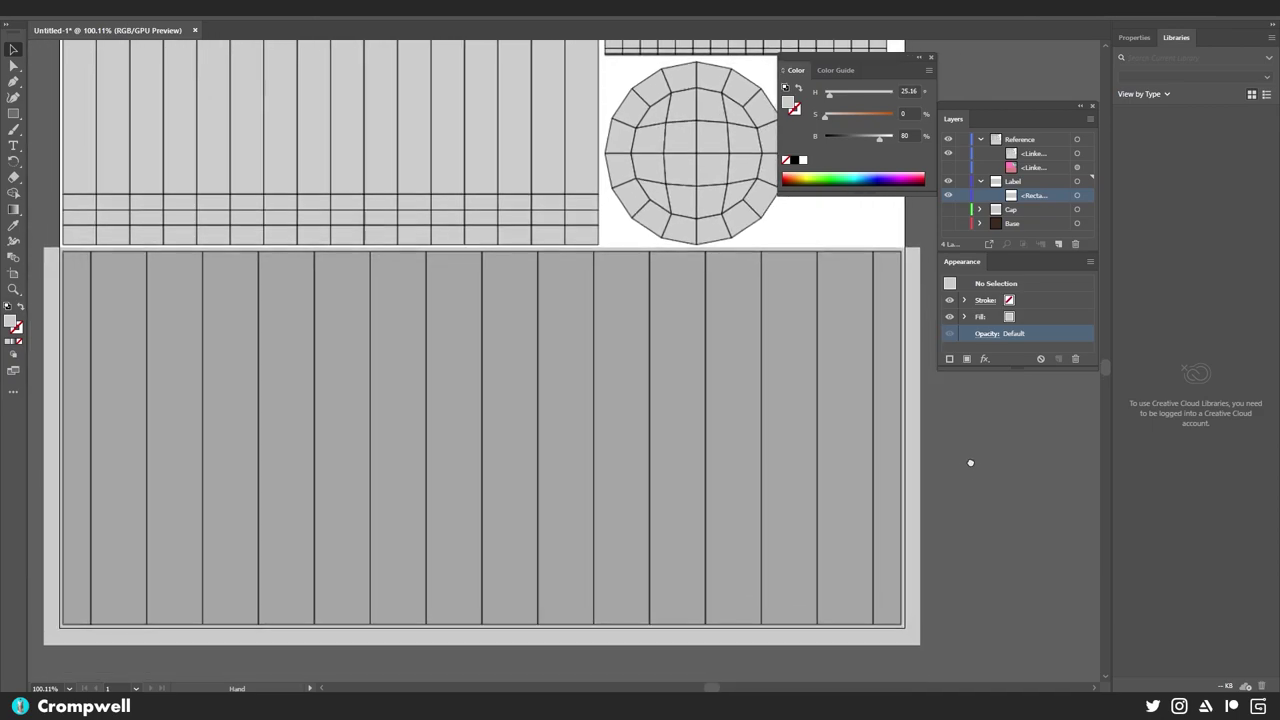
pyautogui.press('m')
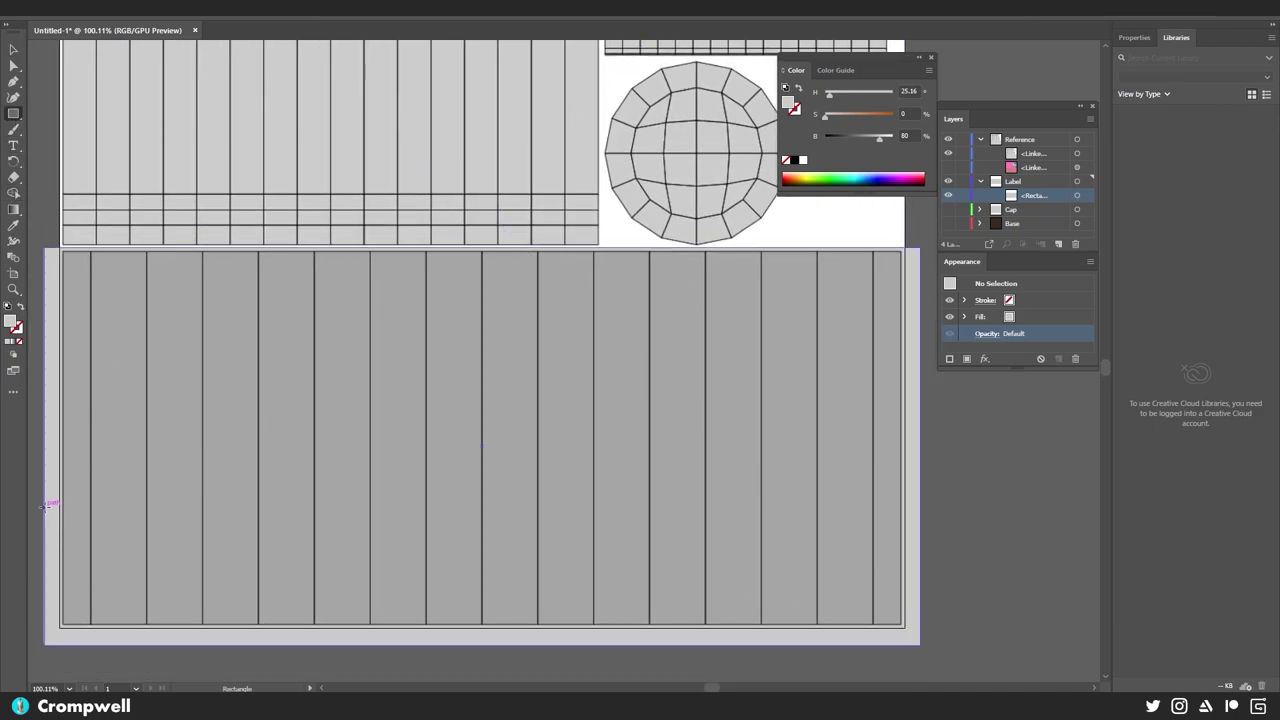
pyautogui.moveTo(46, 503); pyautogui.dragTo(921, 645)
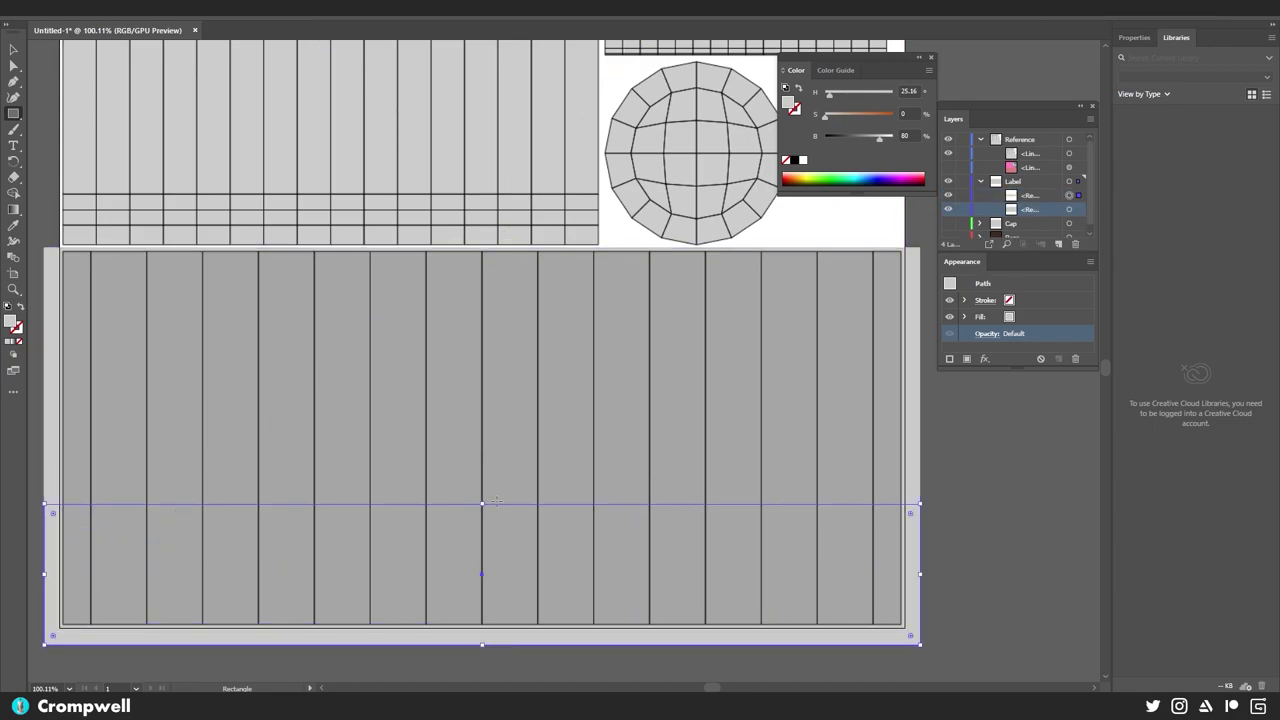
pyautogui.moveTo(829, 117); pyautogui.dragTo(944, 102)
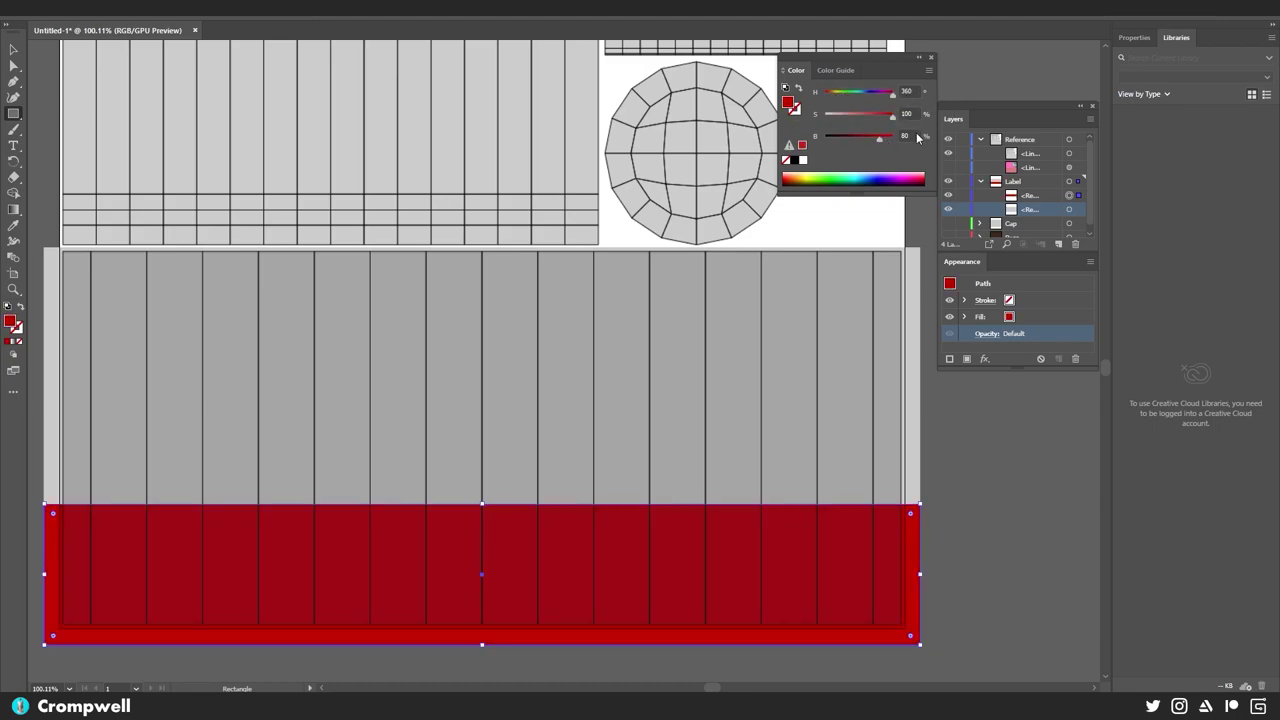
# - Lower the red rectangle's upper edge so it forms a narrower band along the bottom of the label
pyautogui.scroll(-3, 531, 397)
pyautogui.press('v')
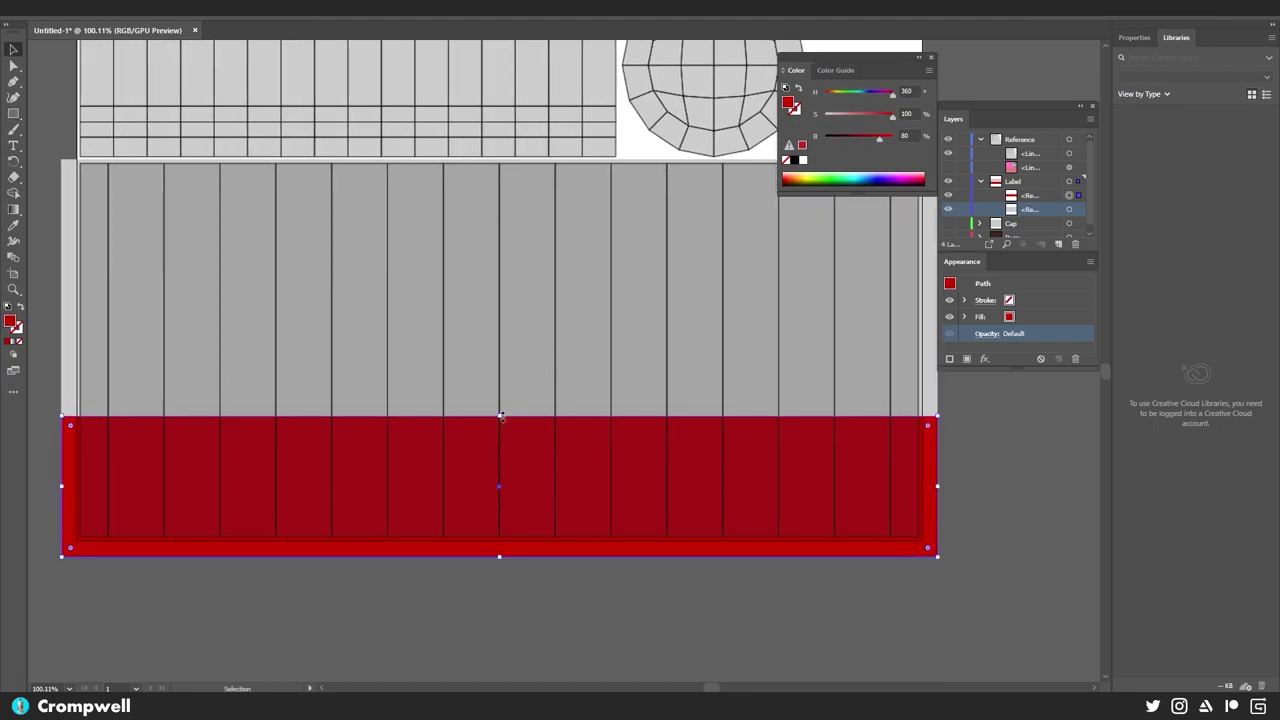
pyautogui.moveTo(499, 415); pyautogui.dragTo(505, 469)
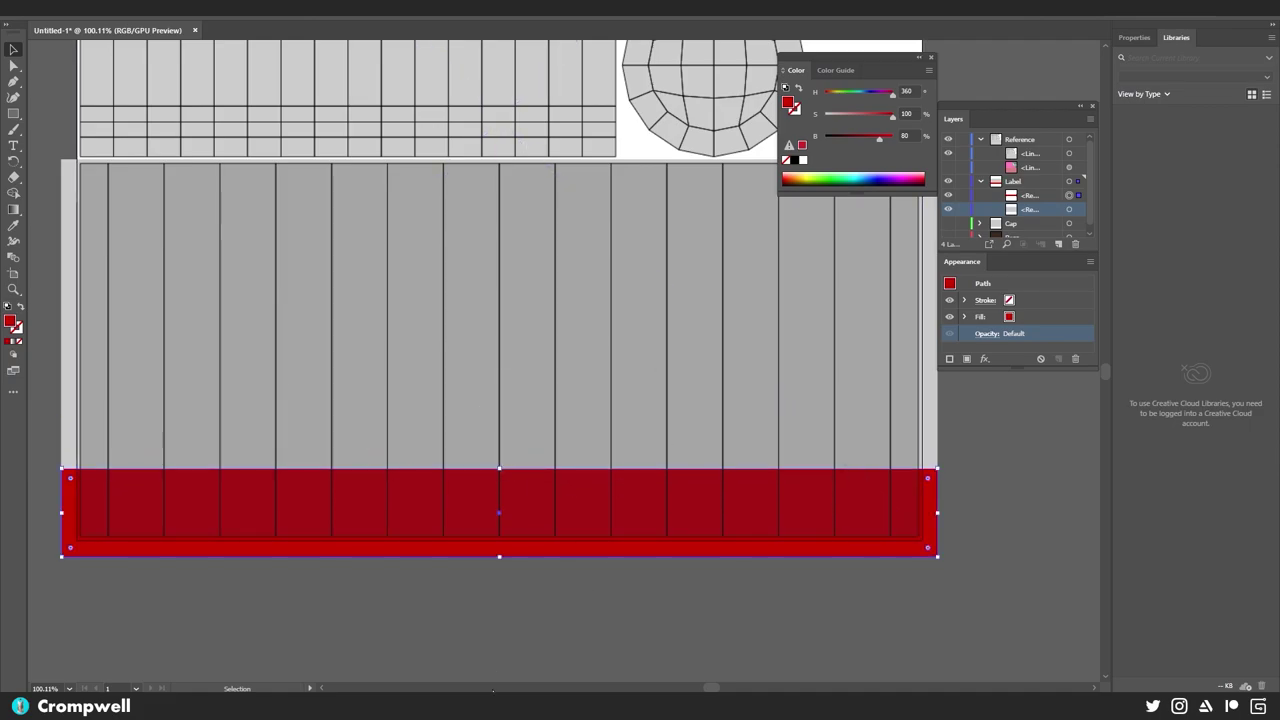
# - Switch to File Explorer and place the bottle photo from the Tonic Project's Reference folder into the Illustrator artwork
pyautogui.moveTo(505, 712)
pyautogui.click(391, 645)
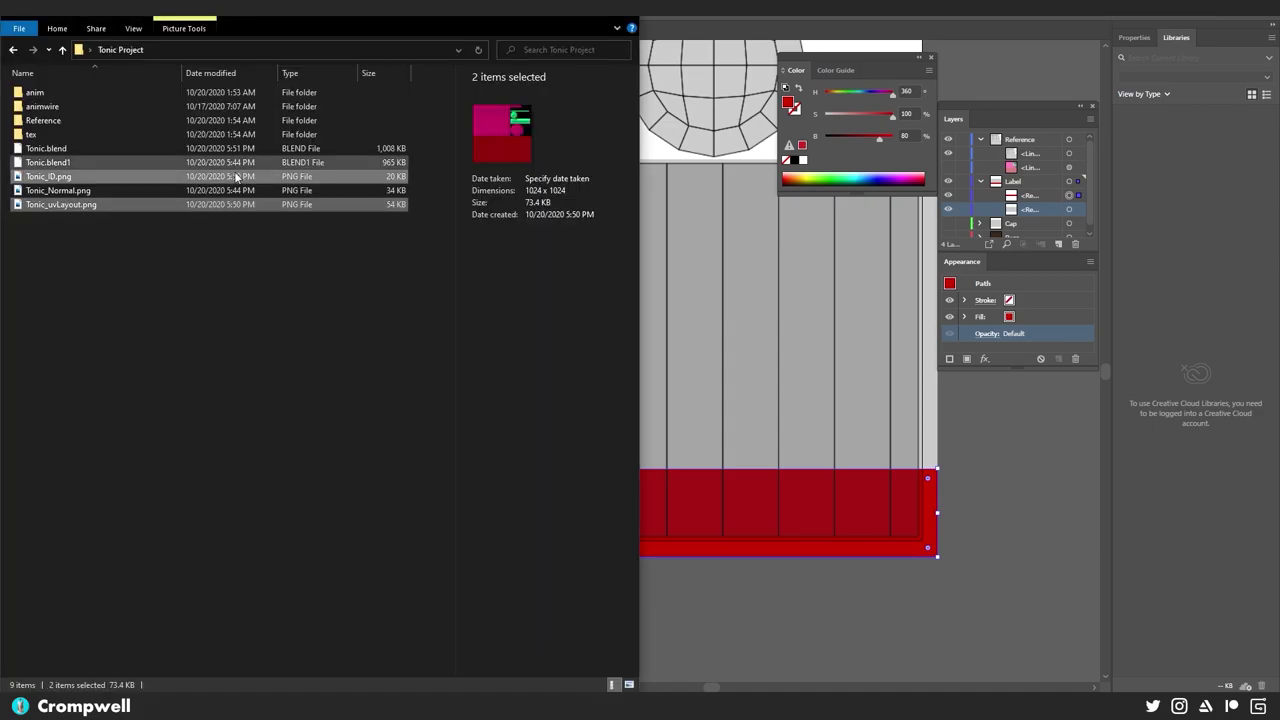
pyautogui.doubleClick(55, 121)
pyautogui.moveTo(44, 105); pyautogui.dragTo(700, 285)
pyautogui.click(565, 18)
pyautogui.press('space')
pyautogui.moveTo(690, 219); pyautogui.dragTo(391, 337)
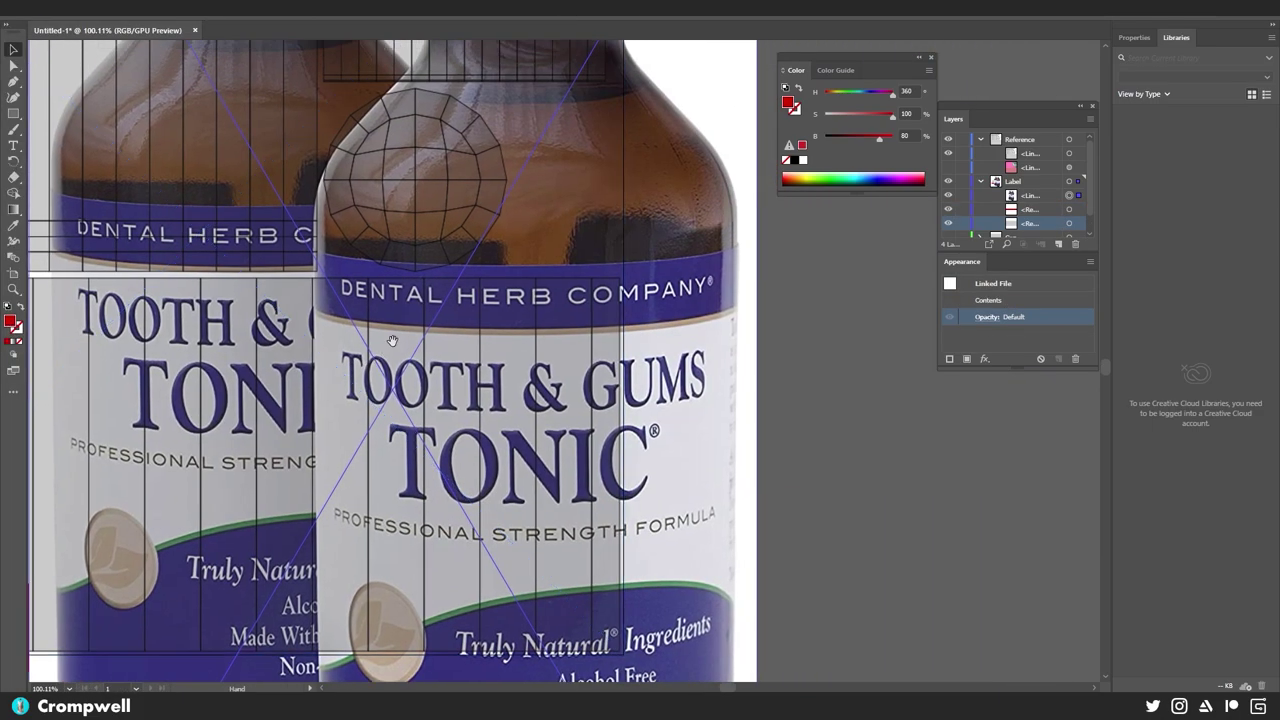
pyautogui.moveTo(566, 149); pyautogui.dragTo(399, 558)
pyautogui.moveTo(597, 178); pyautogui.dragTo(340, 322)
pyautogui.press('space')
pyautogui.press('space')
pyautogui.moveTo(354, 417); pyautogui.dragTo(363, 360)
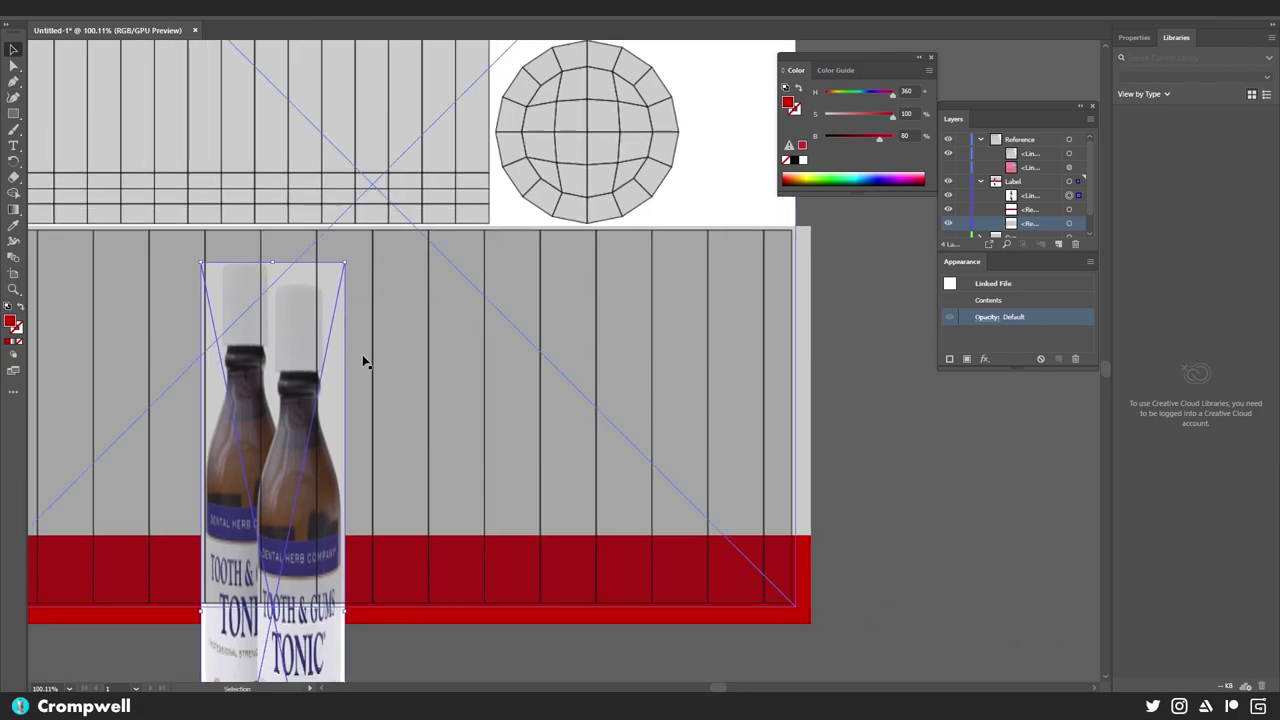
pyautogui.hotkey('ctrl', 'z')
pyautogui.press('space')
pyautogui.moveTo(604, 268); pyautogui.dragTo(506, 393)
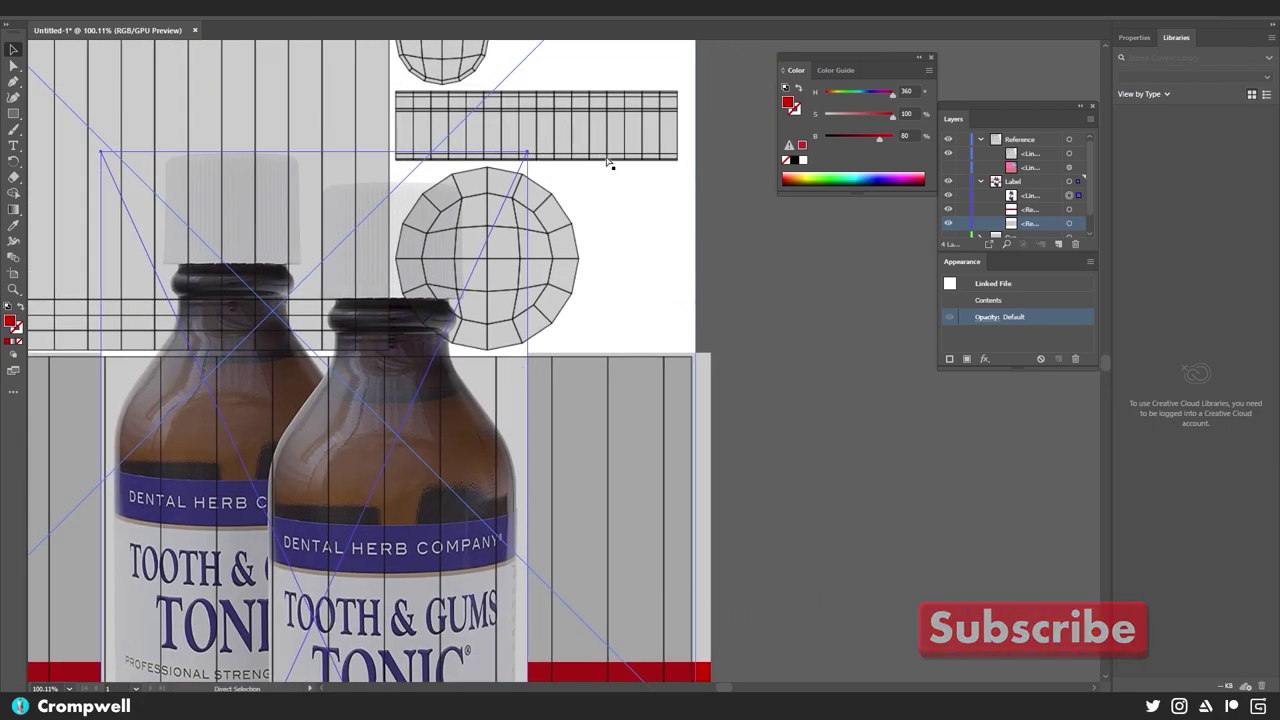
pyautogui.hotkey('ctrl', 'z')
pyautogui.press('space')
pyautogui.moveTo(651, 201); pyautogui.dragTo(504, 493)
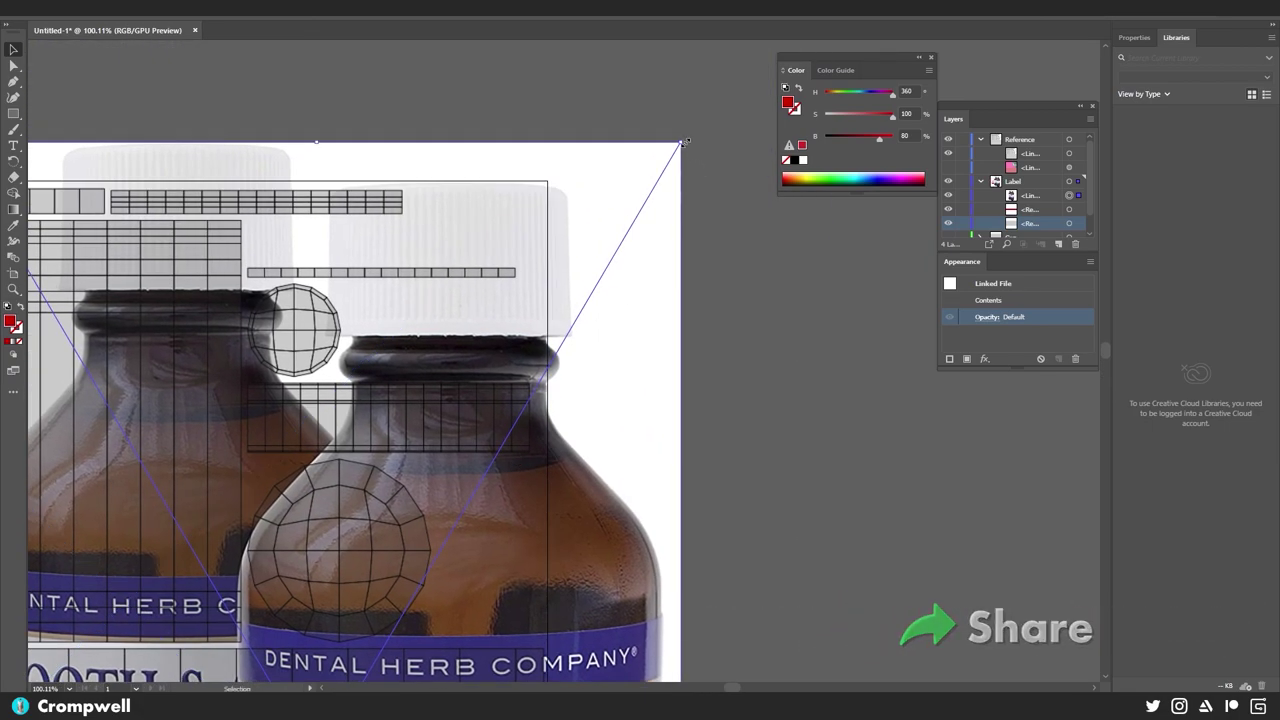
# - Scale the placed bottle photo down proportionally, and undo the accidental shift of the UV layout
pyautogui.moveTo(682, 142); pyautogui.dragTo(403, 42)
pyautogui.press('space')
pyautogui.moveTo(243, 369); pyautogui.dragTo(798, 196)
pyautogui.hotkey('ctrl', 'z')
pyautogui.press('space')
pyautogui.moveTo(672, 369); pyautogui.dragTo(734, 260)
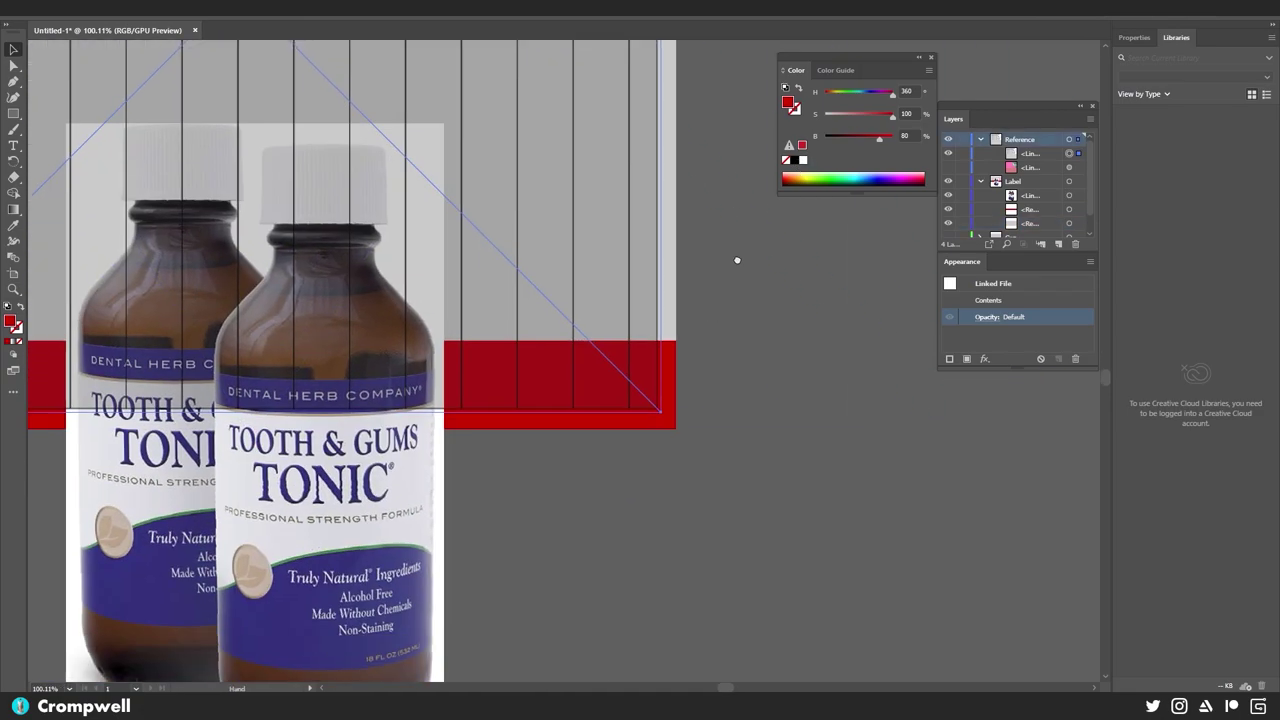
# - Shrink the bottle photo to roughly the label's height and position it just outside the artboard, beside the label rectangle
pyautogui.moveTo(222, 500); pyautogui.dragTo(605, 597)
pyautogui.moveTo(827, 221); pyautogui.dragTo(676, 477)
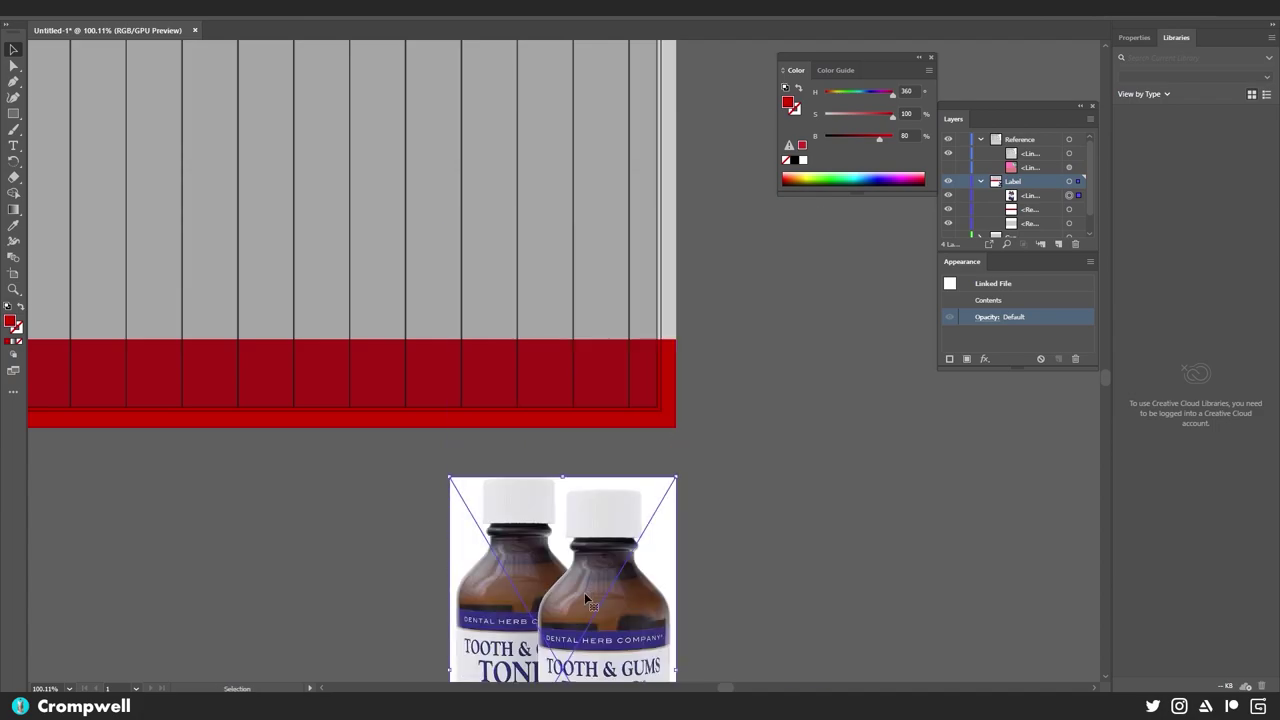
pyautogui.moveTo(586, 597); pyautogui.dragTo(836, 253)
pyautogui.press('space')
pyautogui.moveTo(690, 239); pyautogui.dragTo(560, 426)
pyautogui.moveTo(663, 450); pyautogui.dragTo(716, 327)
pyautogui.moveTo(716, 327); pyautogui.dragTo(713, 334)
pyautogui.press('space')
pyautogui.moveTo(434, 325); pyautogui.dragTo(652, 601)
pyautogui.press('space')
pyautogui.moveTo(502, 423); pyautogui.dragTo(437, 163)
# - Lighten the label background rectangle's fill to about 90% brightness, and deselect it
pyautogui.hscroll(3, 527, 260)
pyautogui.scroll(-1, 527, 260)
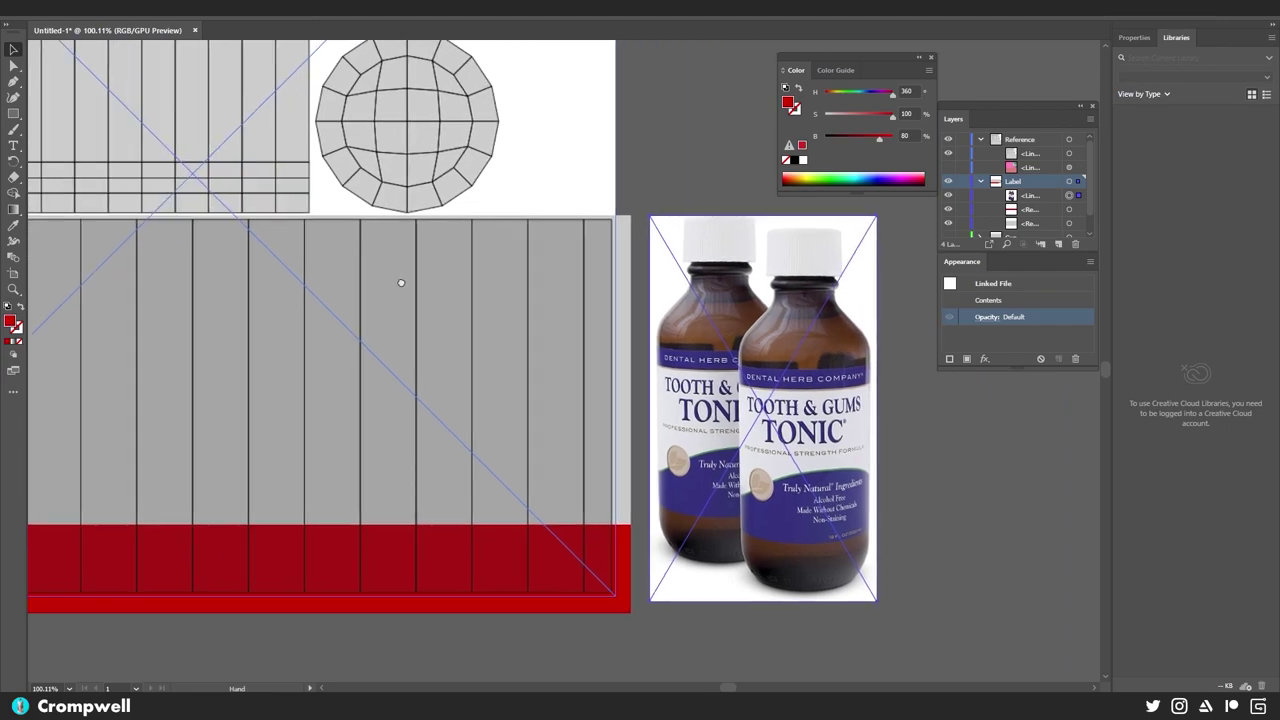
pyautogui.click(628, 331)
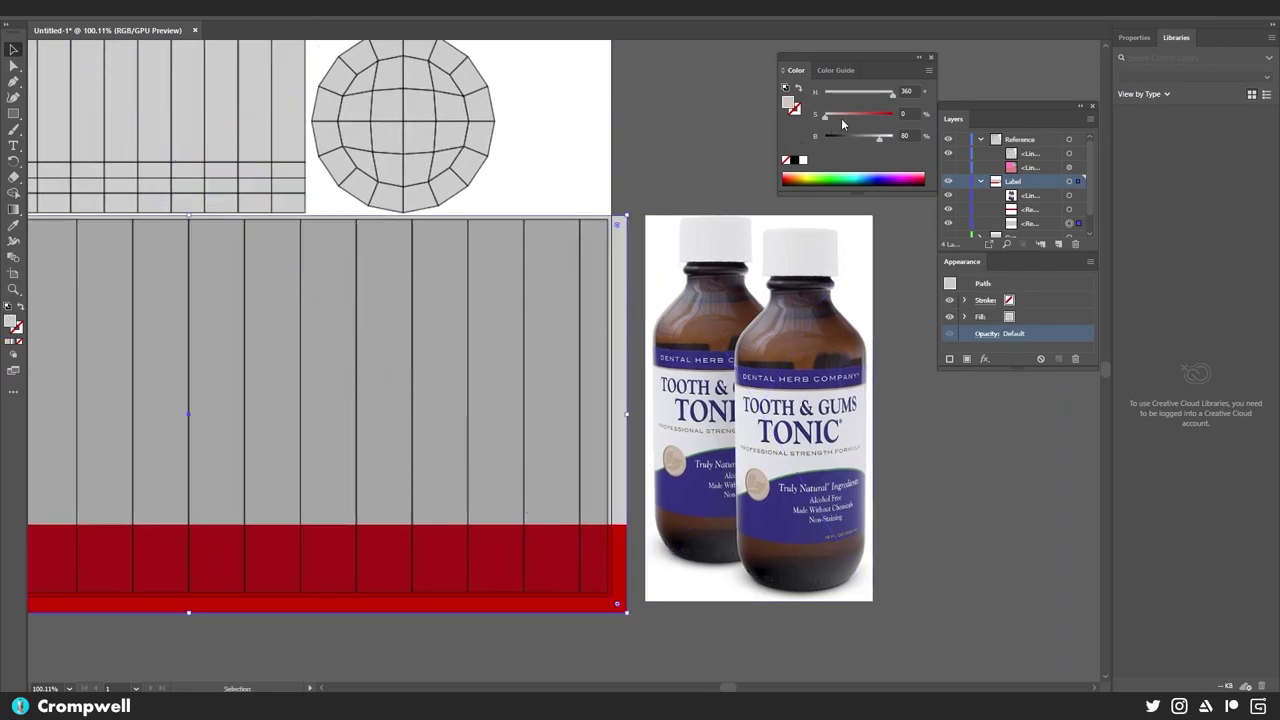
pyautogui.click(910, 135)
pyautogui.press('Return')
pyautogui.click(635, 276)
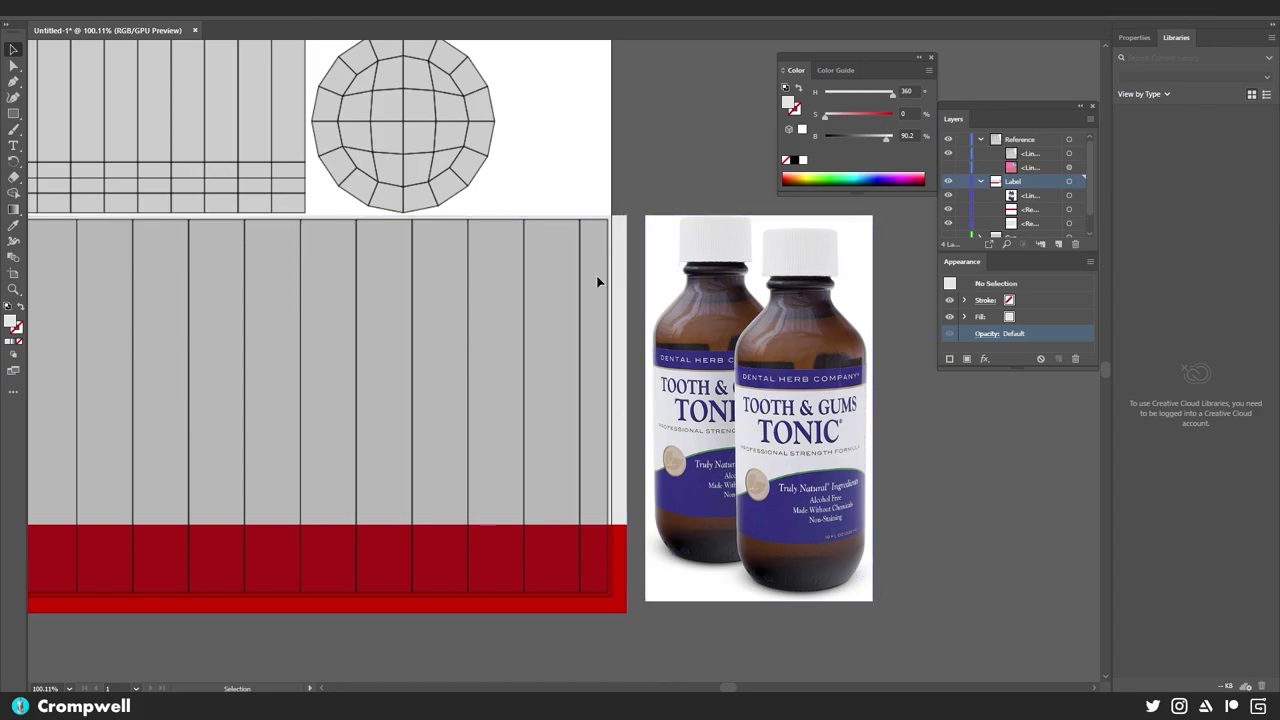
pyautogui.press('h')
pyautogui.moveTo(616, 232); pyautogui.dragTo(374, 277)
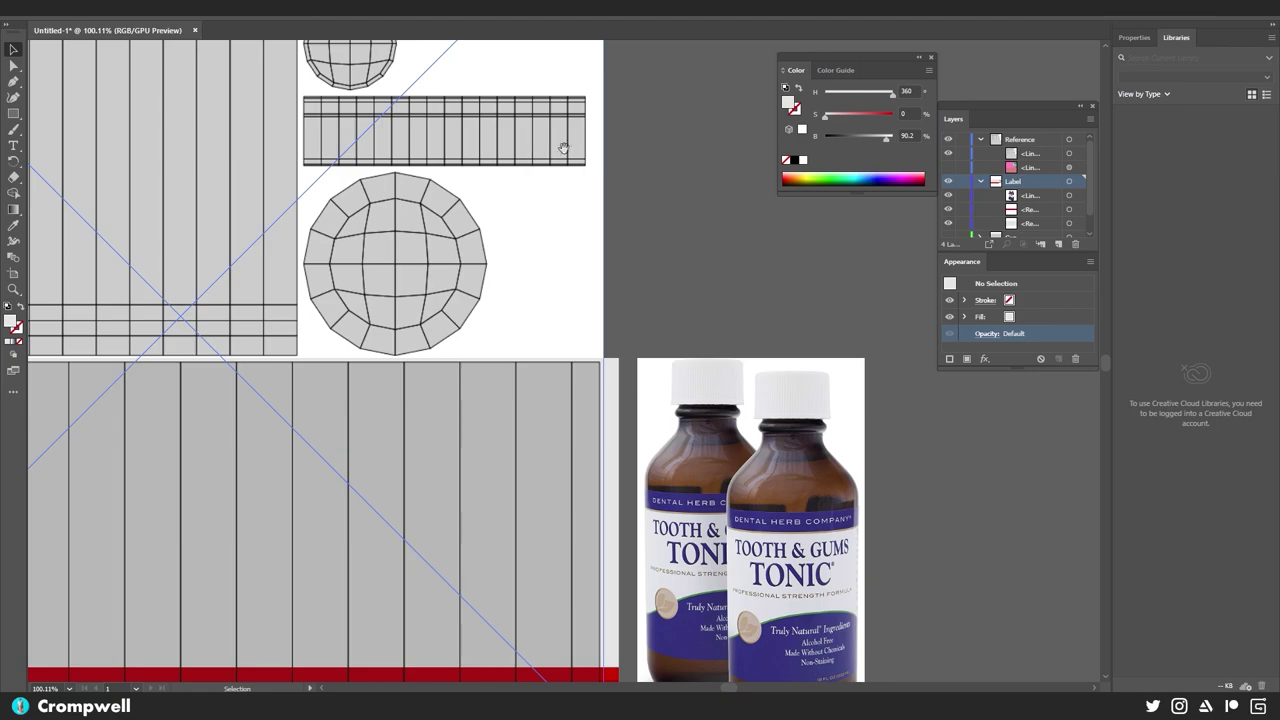
pyautogui.moveTo(564, 149); pyautogui.dragTo(496, 234)
pyautogui.scroll(-2, 990, 183)
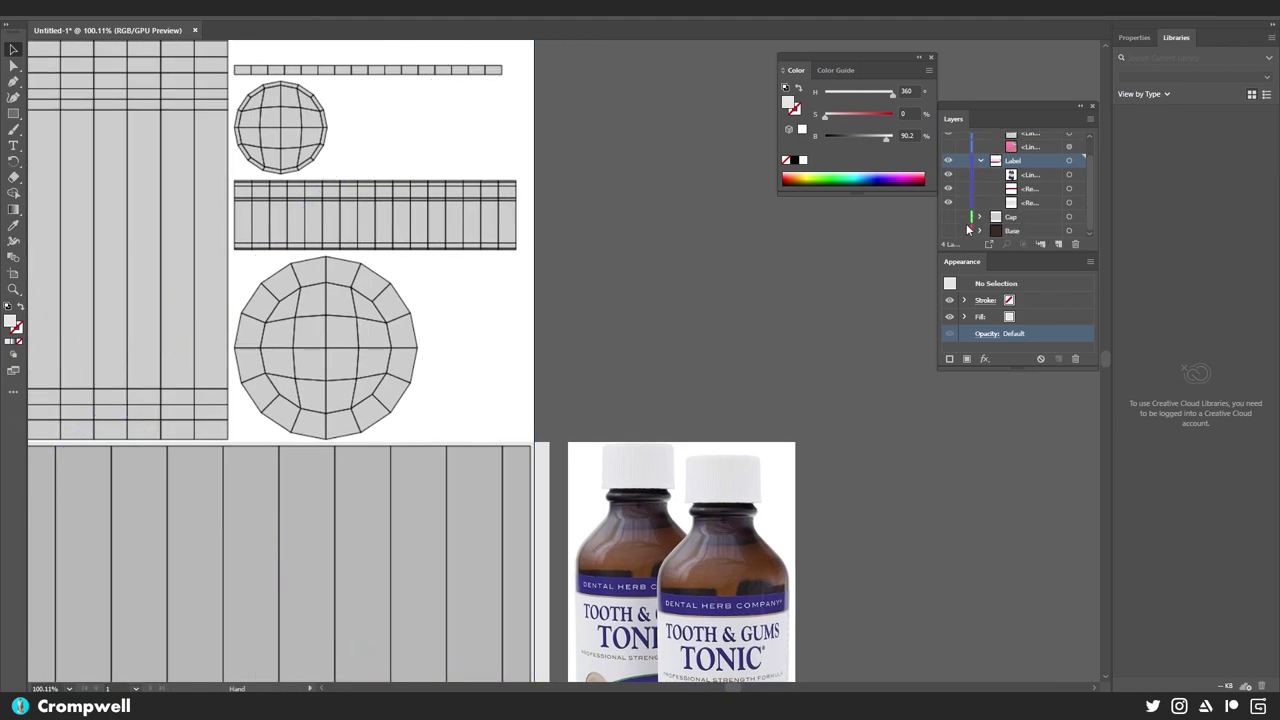
# - Show the Cap layer and set the fill brightness of its background rectangle to 90.2%
pyautogui.click(949, 217)
pyautogui.click(503, 132)
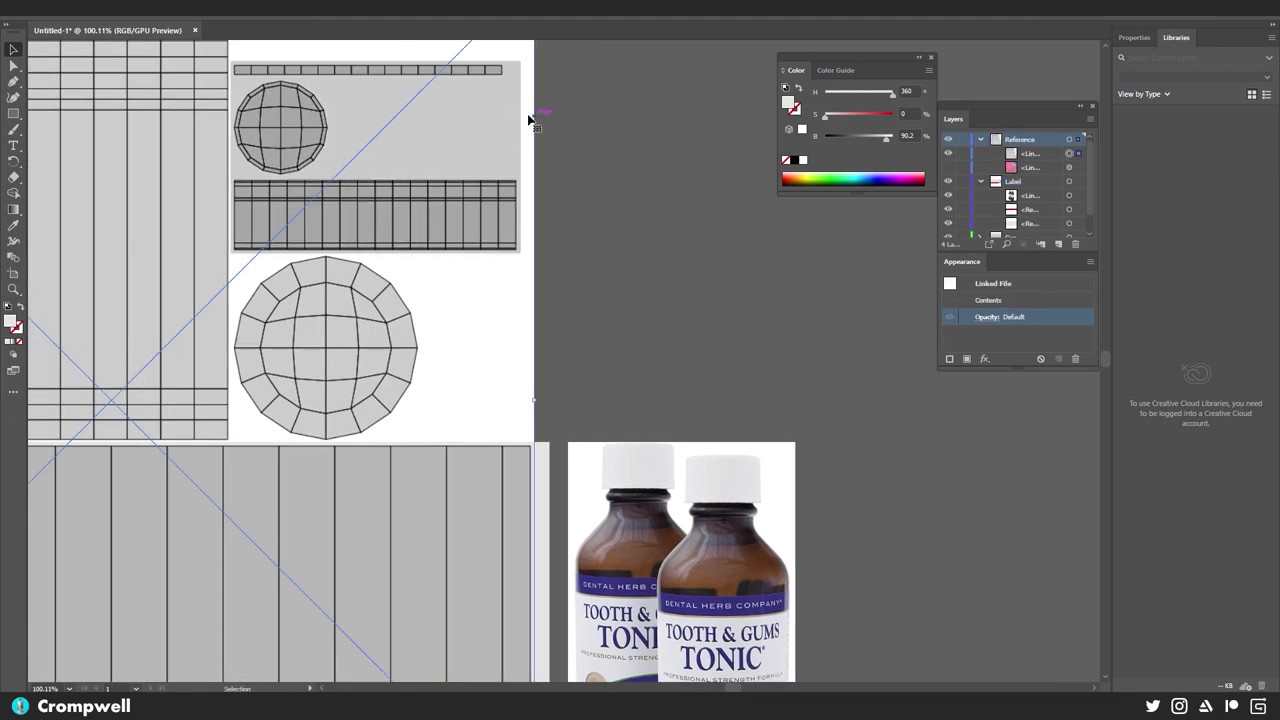
pyautogui.scroll(-3, 1055, 223)
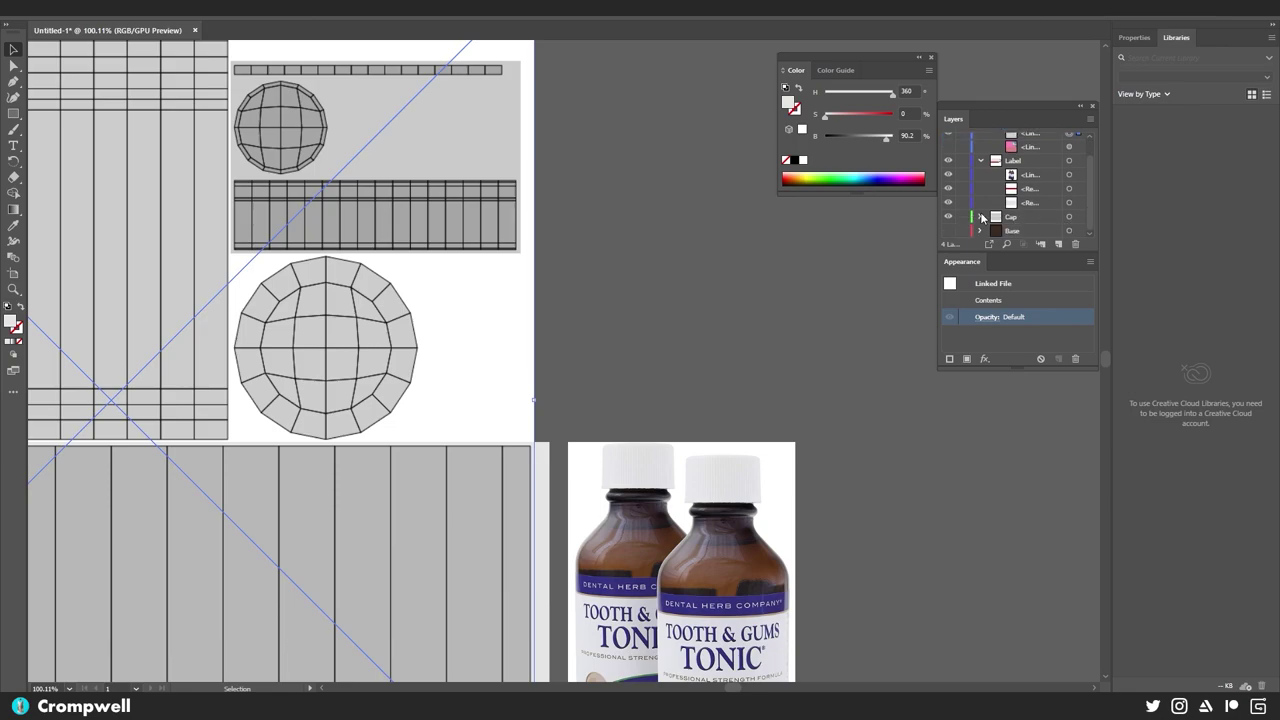
pyautogui.click(1068, 218)
pyautogui.doubleClick(903, 136)
pyautogui.write('80')
pyautogui.press('Return')
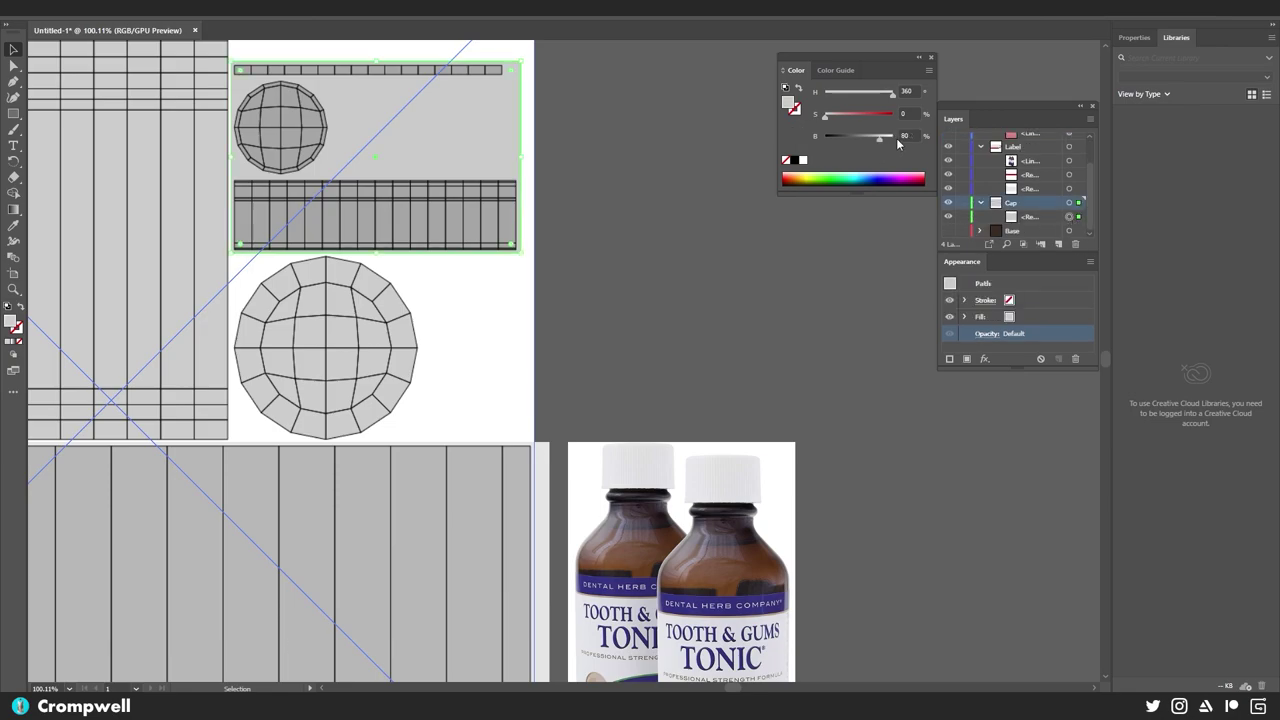
pyautogui.write('90.2')
pyautogui.press('Return')
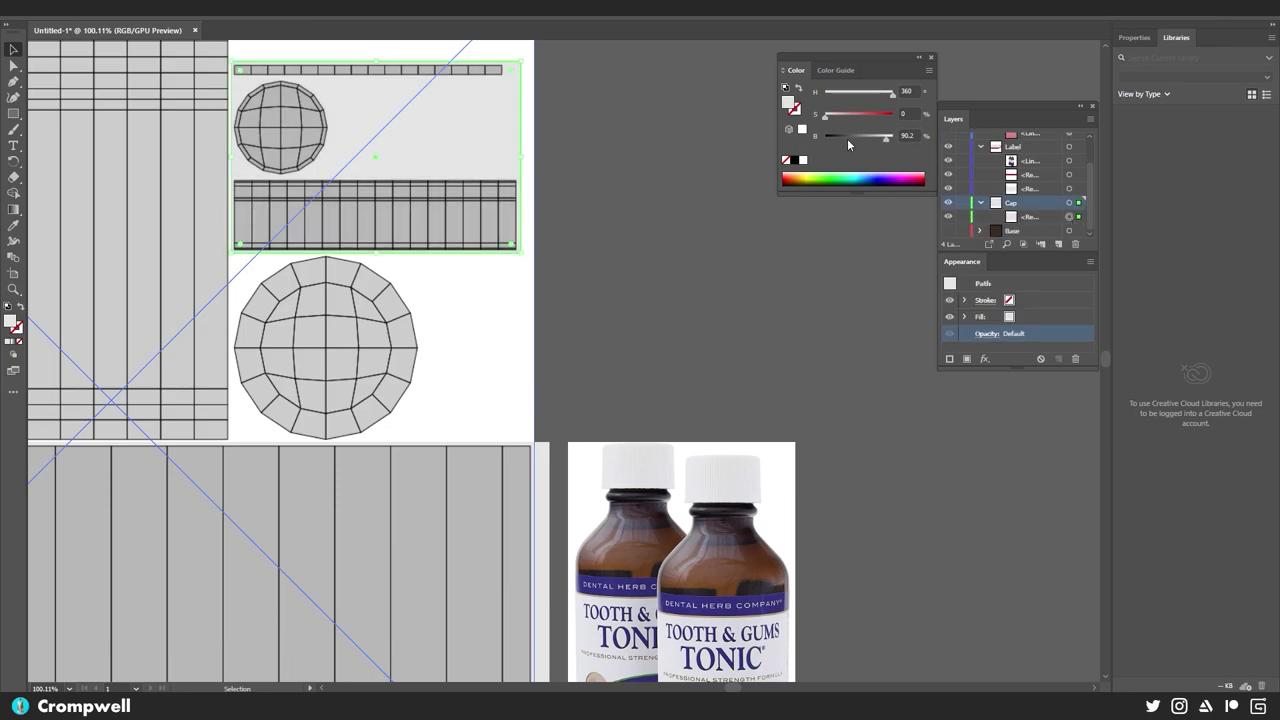
# - Collapse the Cap layer and hide it again
pyautogui.click(981, 204)
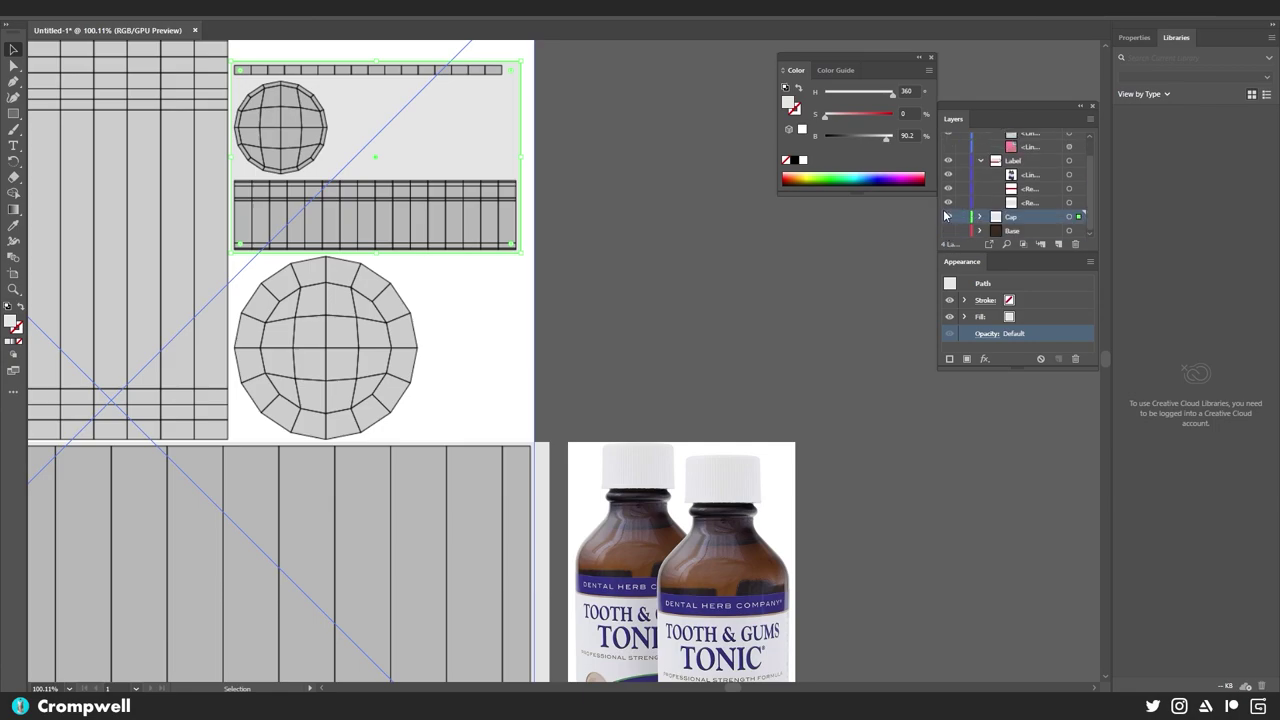
pyautogui.click(949, 218)
pyautogui.scroll(2, 992, 217)
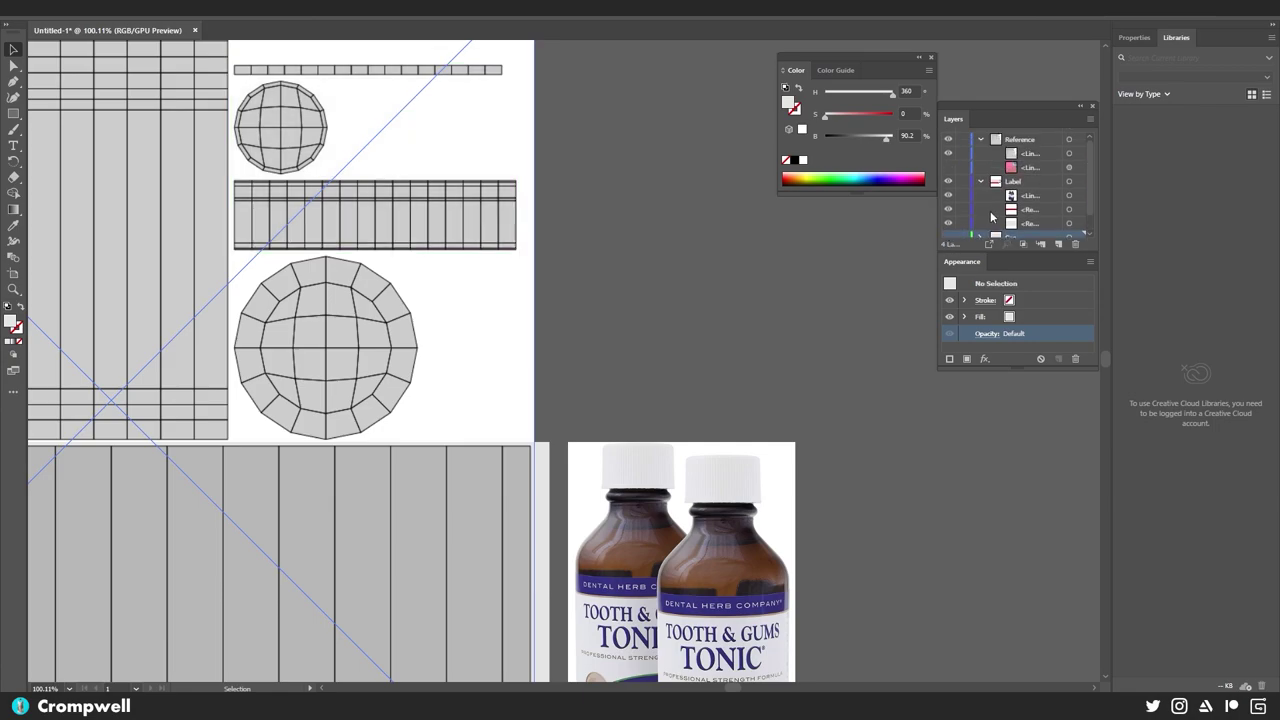
# - Collapse the Reference layer, set its opacity to 50%, and lock it
pyautogui.click(982, 139)
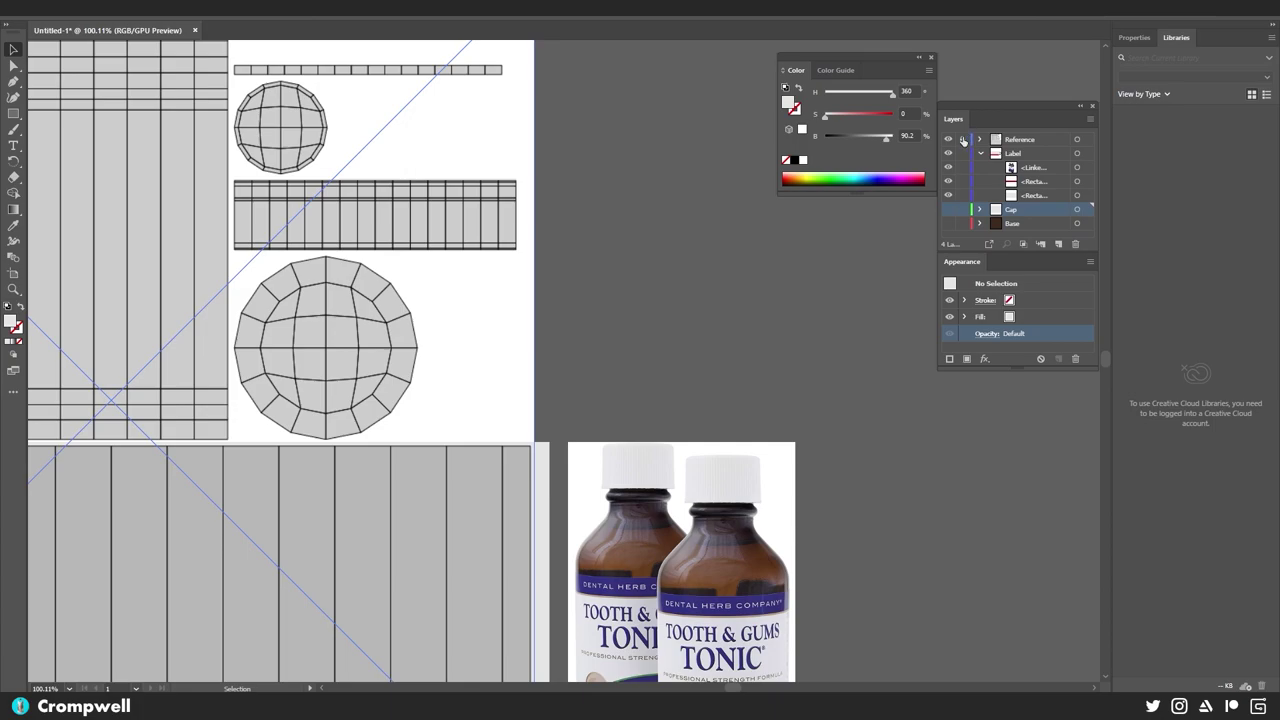
pyautogui.click(1075, 140)
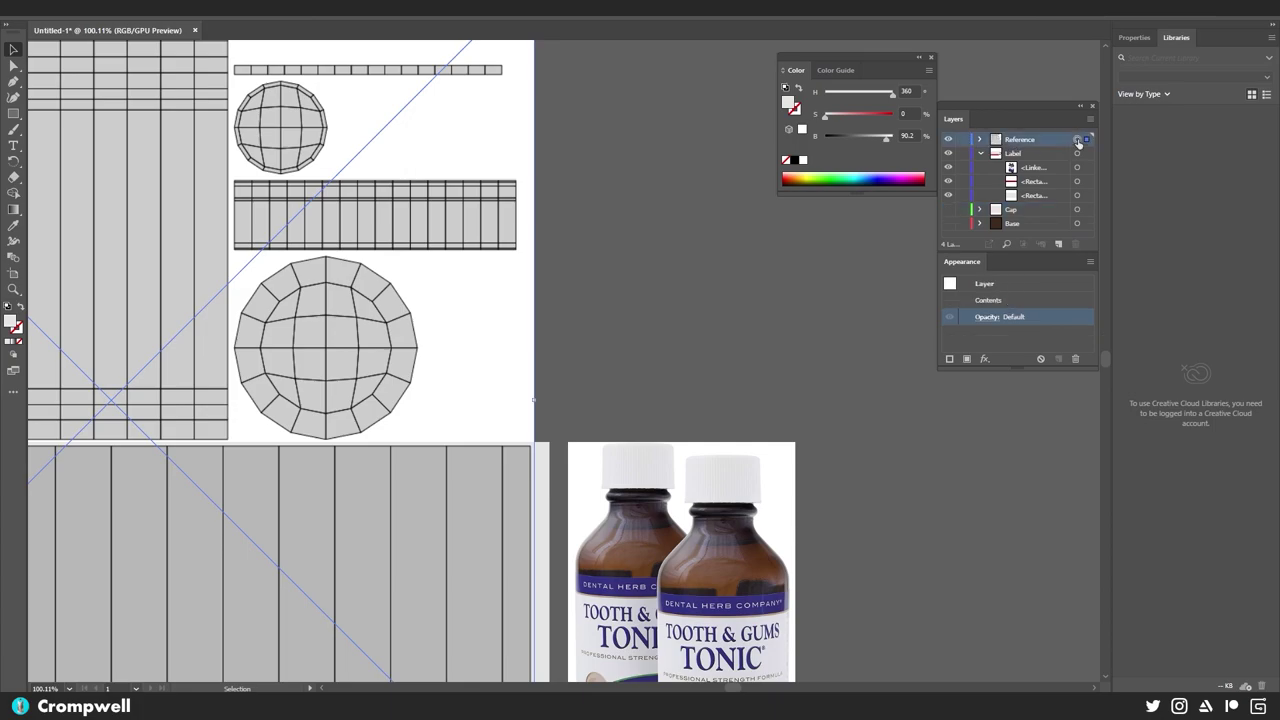
pyautogui.click(979, 317)
pyautogui.write('50')
pyautogui.press('Return')
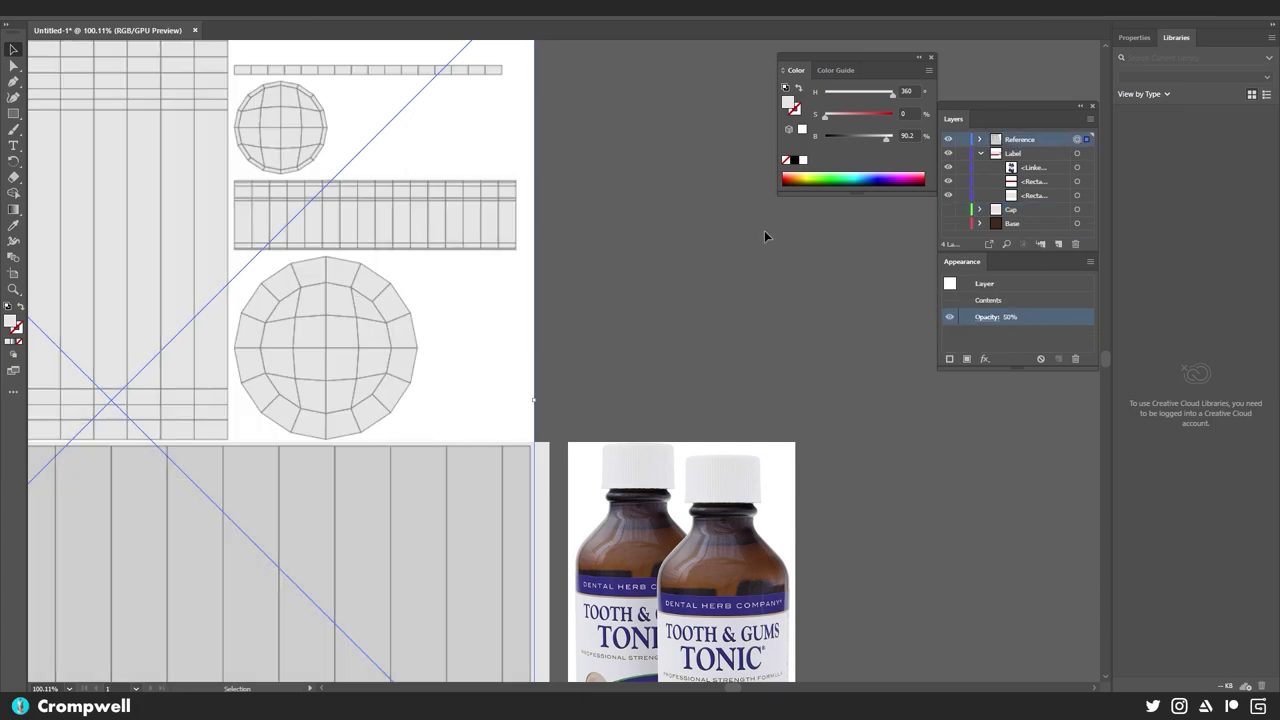
pyautogui.click(963, 140)
# - Check the label rectangles beside the bottle photo with the UV reference hidden and shown
pyautogui.click(948, 140)
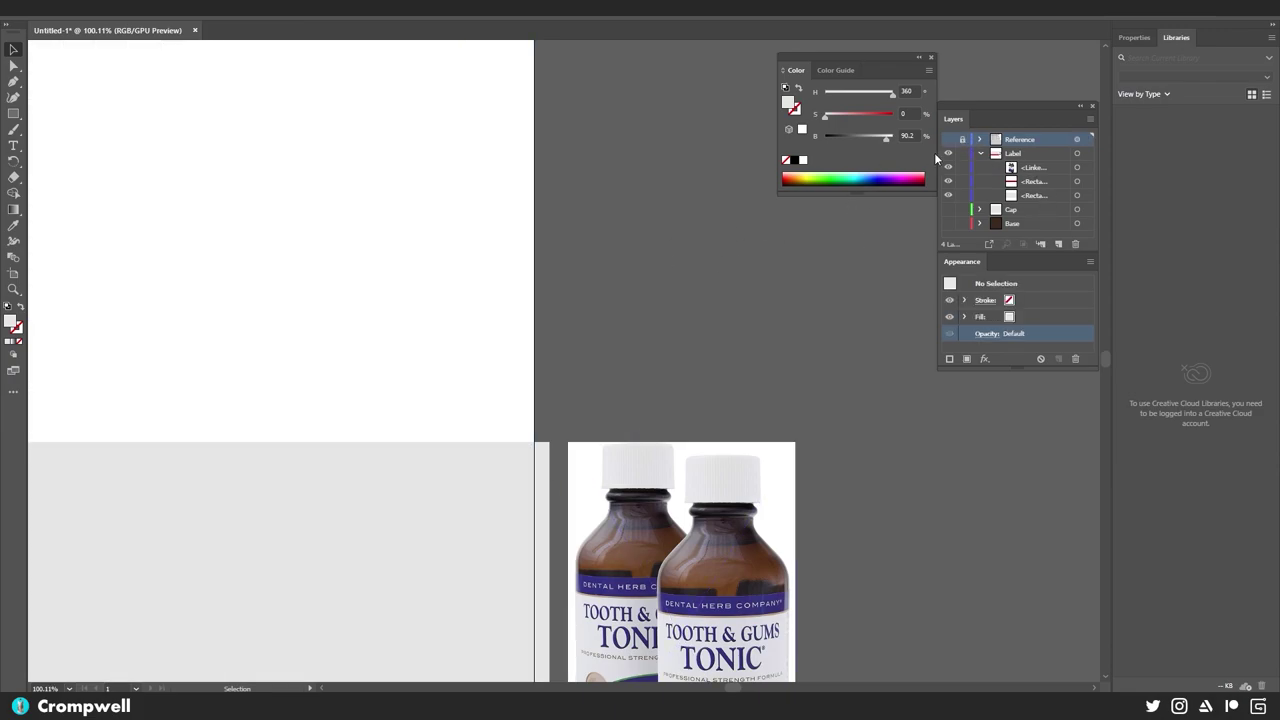
pyautogui.moveTo(526, 350); pyautogui.dragTo(769, 167)
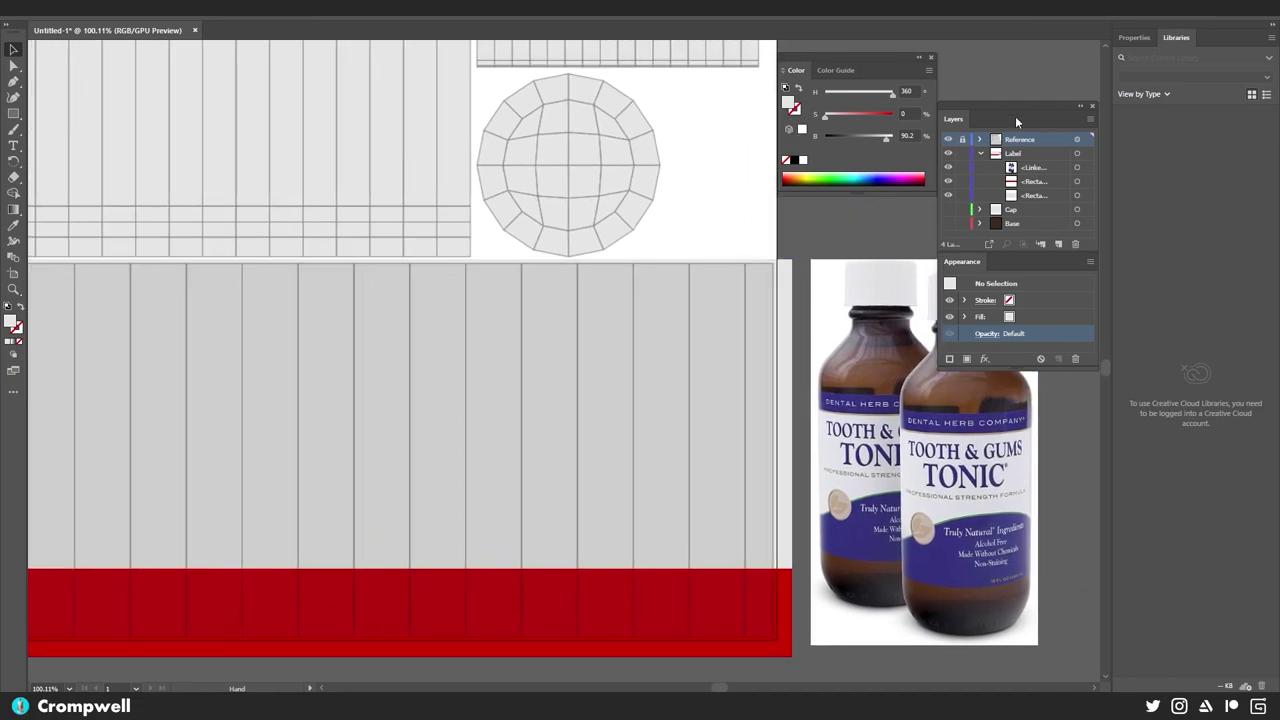
pyautogui.click(949, 141)
pyautogui.press('z')
pyautogui.moveTo(714, 286); pyautogui.dragTo(511, 224)
pyautogui.click(949, 140)
pyautogui.moveTo(434, 379); pyautogui.dragTo(491, 423)
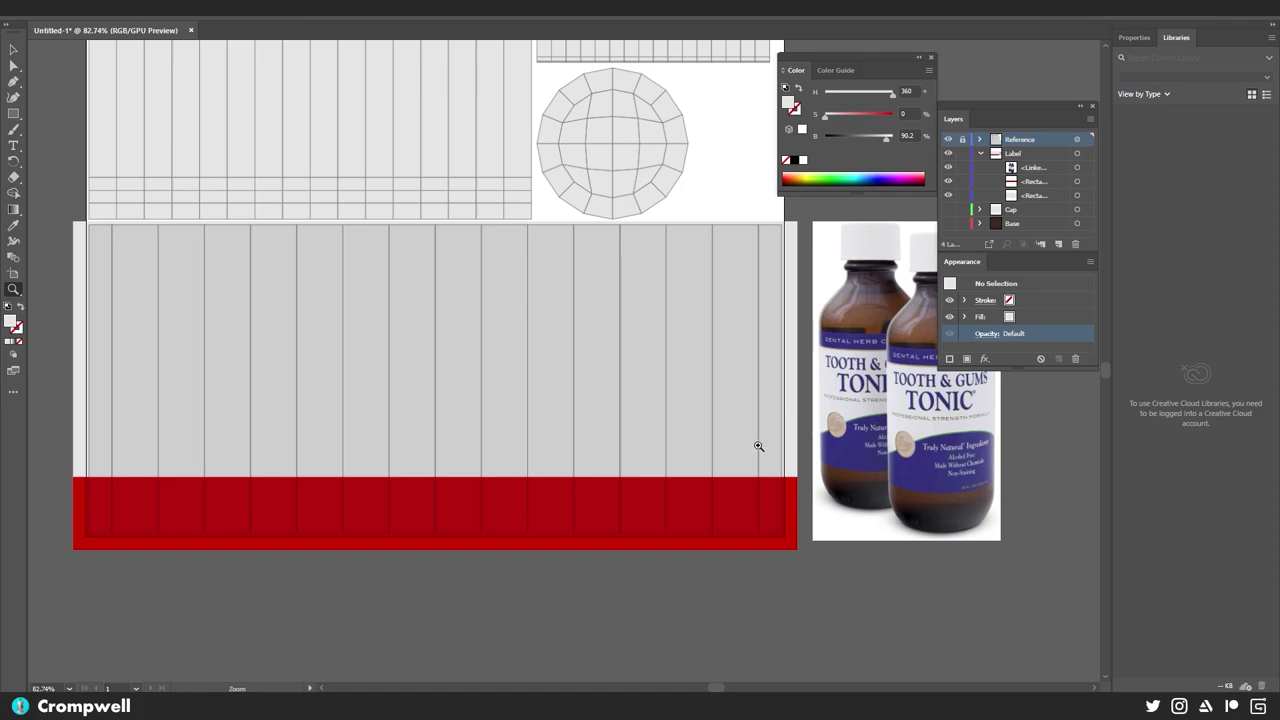
# - Duplicate the red bottom band to the label's upper edge and reduce the copy to about half its height
pyautogui.press('v')
pyautogui.click(580, 546)
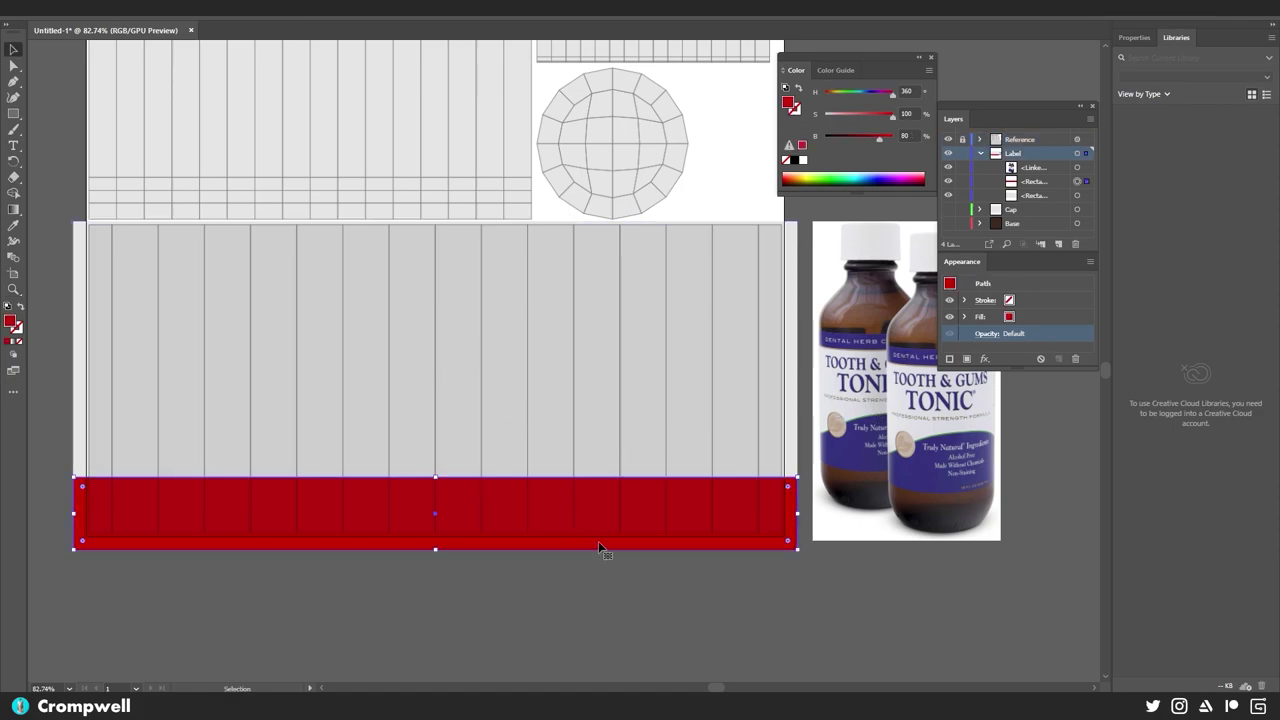
pyautogui.moveTo(598, 541); pyautogui.dragTo(536, 292)
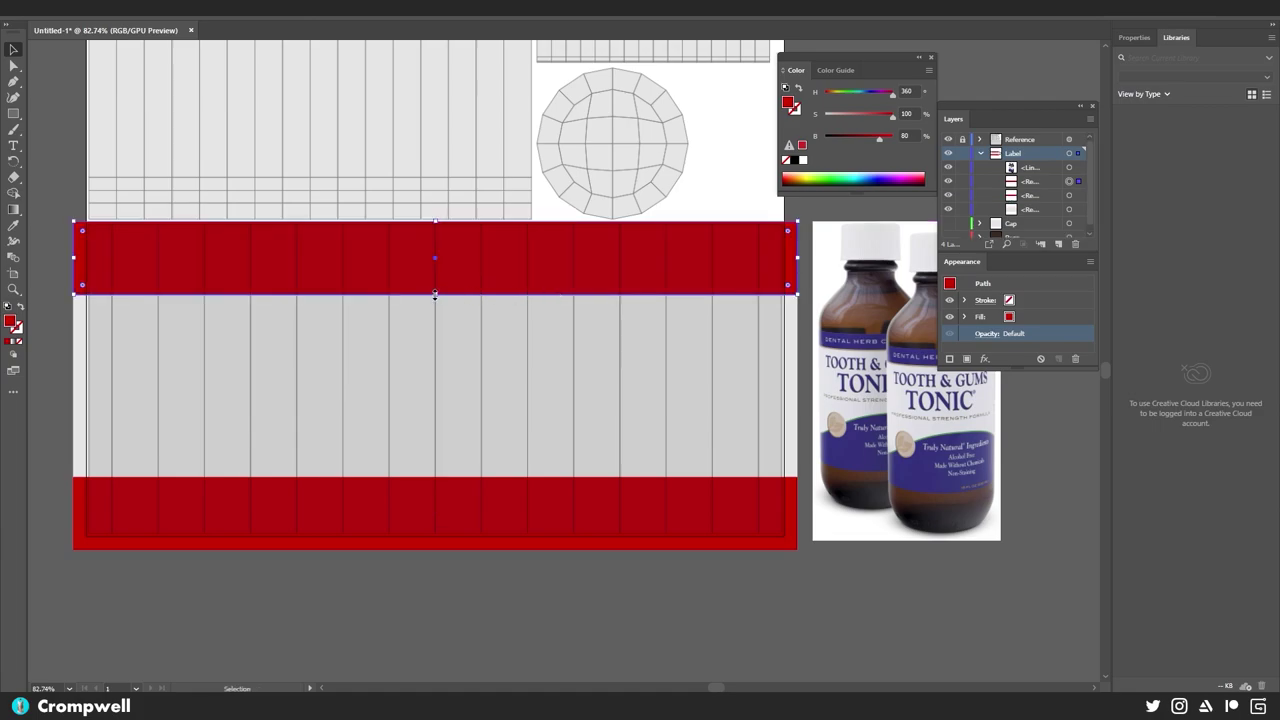
pyautogui.moveTo(435, 294); pyautogui.dragTo(434, 260)
pyautogui.press('space')
pyautogui.moveTo(417, 363)
pyautogui.mouseDown()
pyautogui.moveTo(394, 354)
pyautogui.moveTo(434, 416)
pyautogui.moveTo(491, 377)
pyautogui.moveTo(425, 372)
pyautogui.mouseUp()
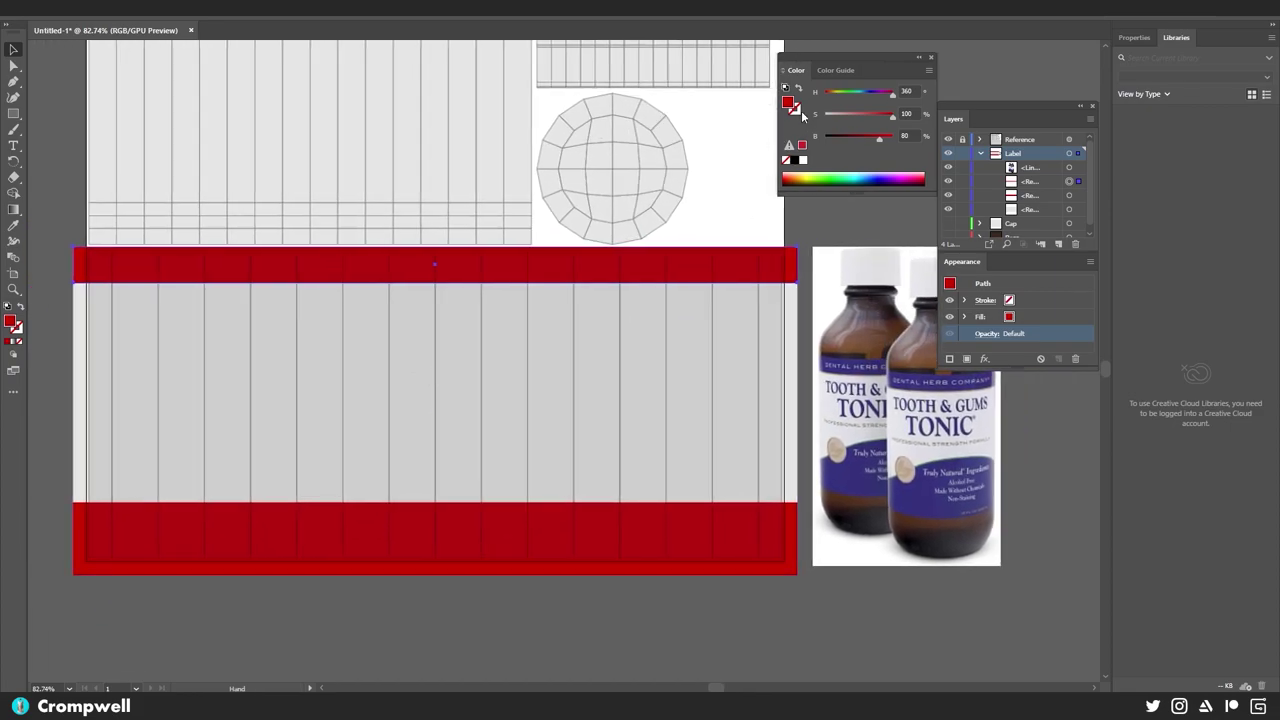
# - Give the upper red band a gold stroke with colour D6AF4F, switching the colour sliders to RGB
pyautogui.click(797, 112)
pyautogui.click(802, 146)
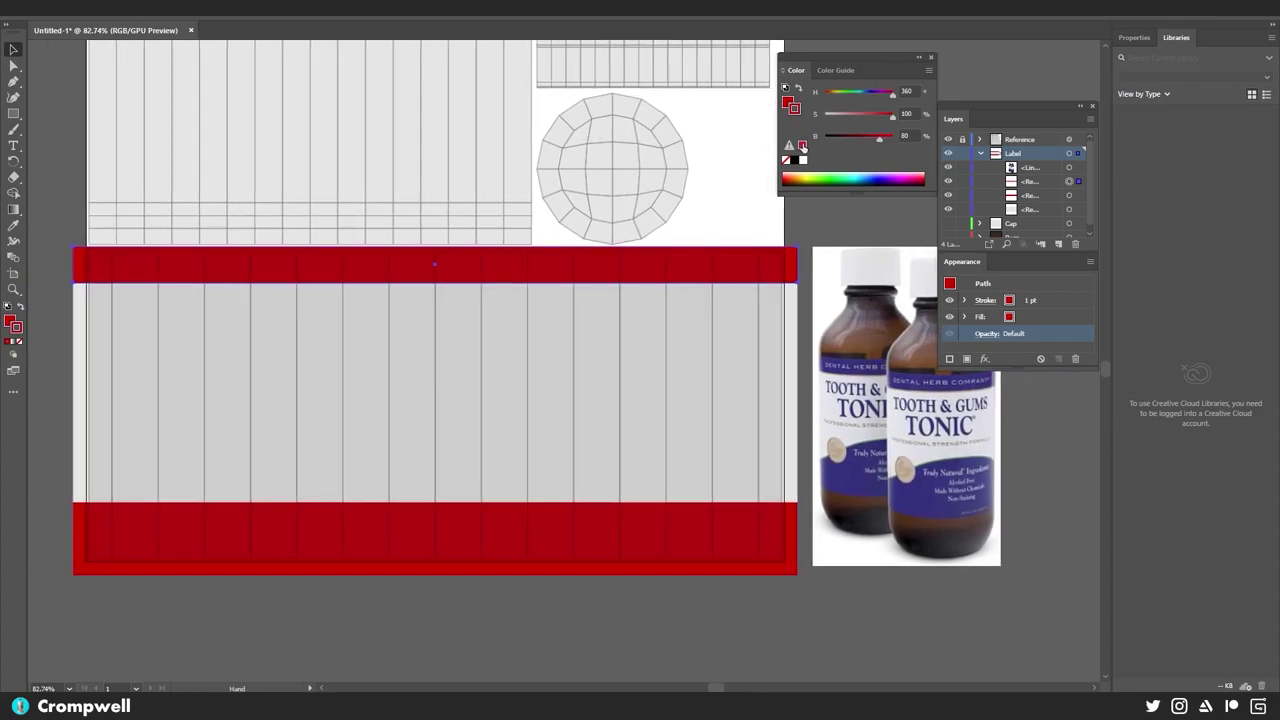
pyautogui.moveTo(892, 98)
pyautogui.mouseDown()
pyautogui.moveTo(827, 97)
pyautogui.moveTo(900, 139)
pyautogui.moveTo(834, 98)
pyautogui.mouseUp()
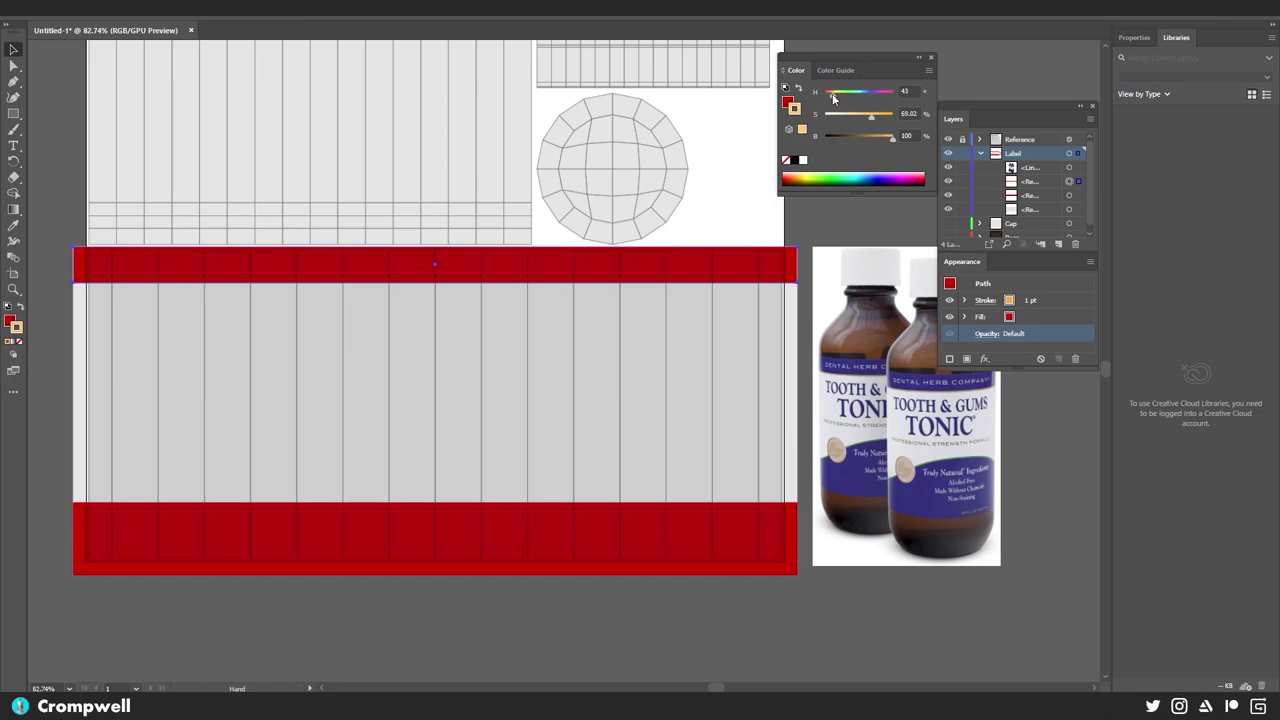
pyautogui.click(928, 71)
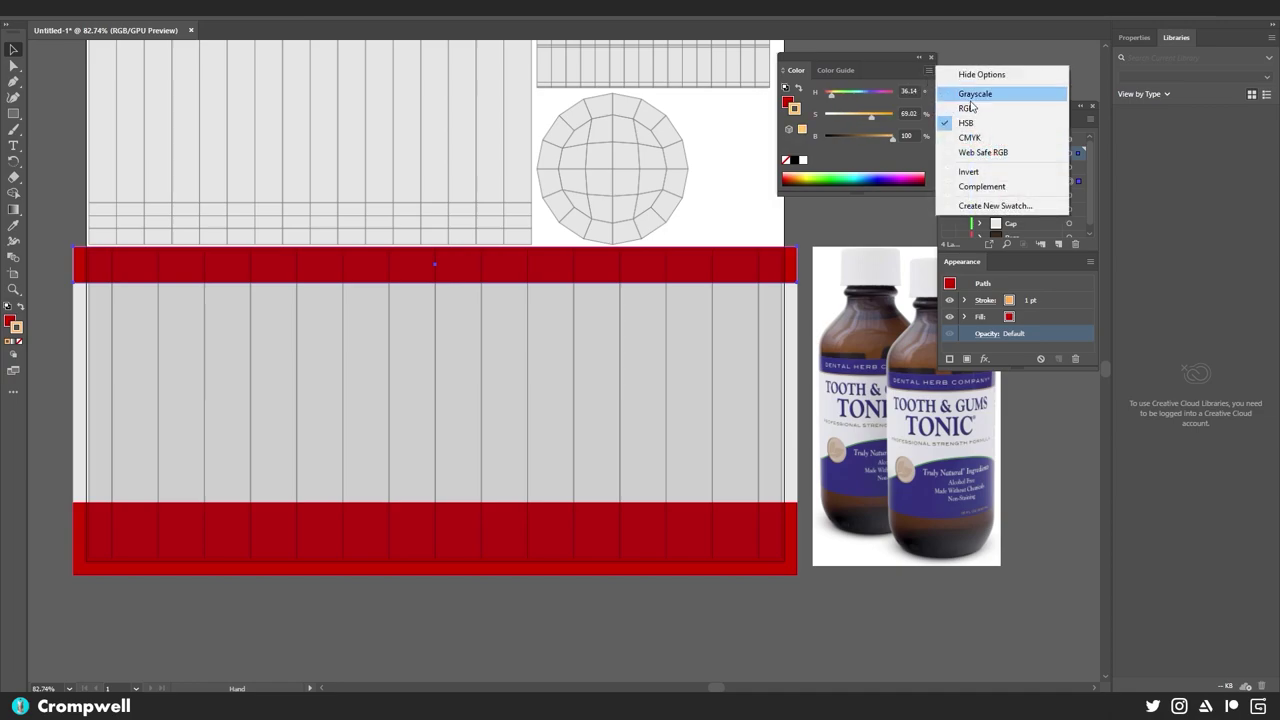
pyautogui.click(972, 106)
pyautogui.moveTo(874, 119); pyautogui.dragTo(868, 121)
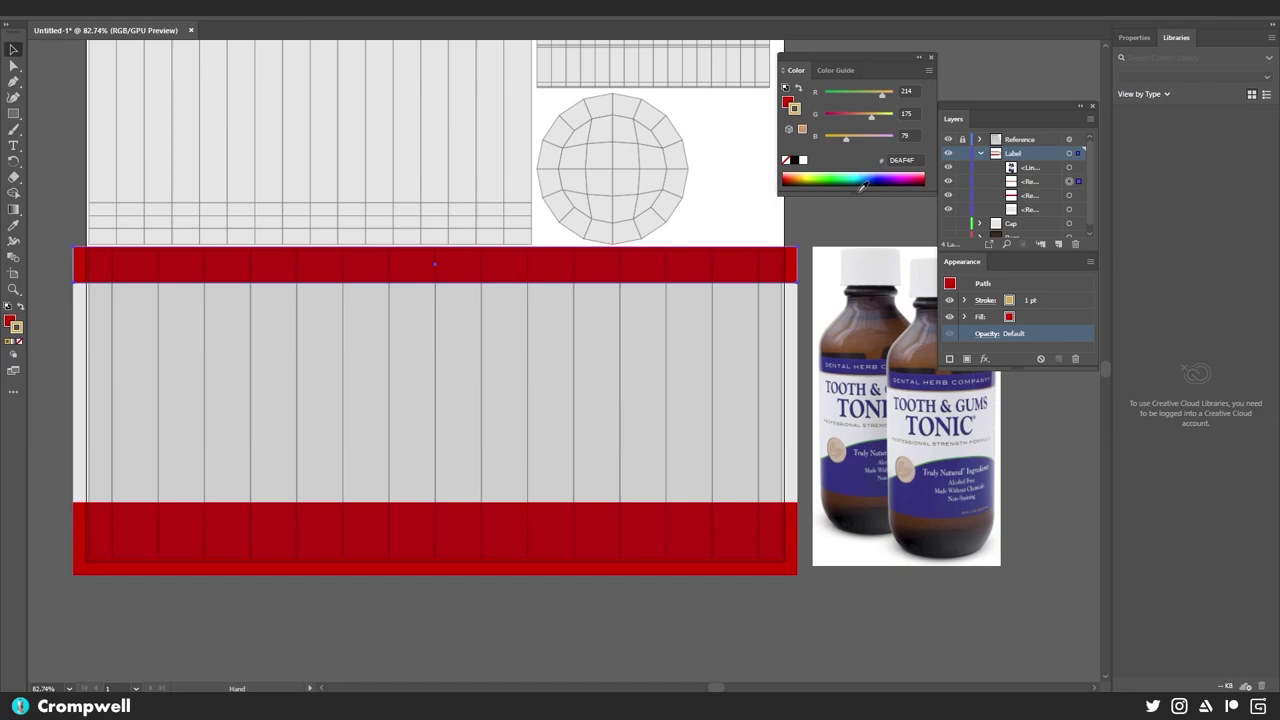
# - Set the upper band's stroke weight to 5 pt and align the stroke to the inside
pyautogui.click(985, 300)
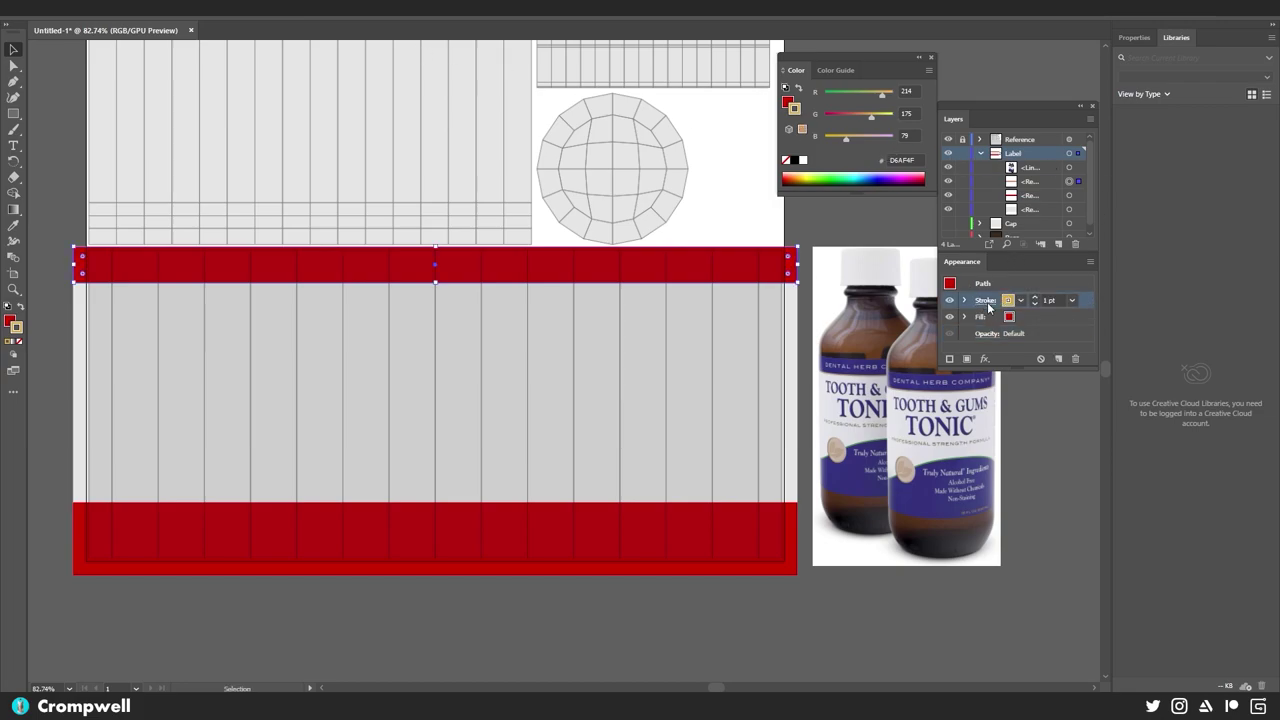
pyautogui.press('Return')
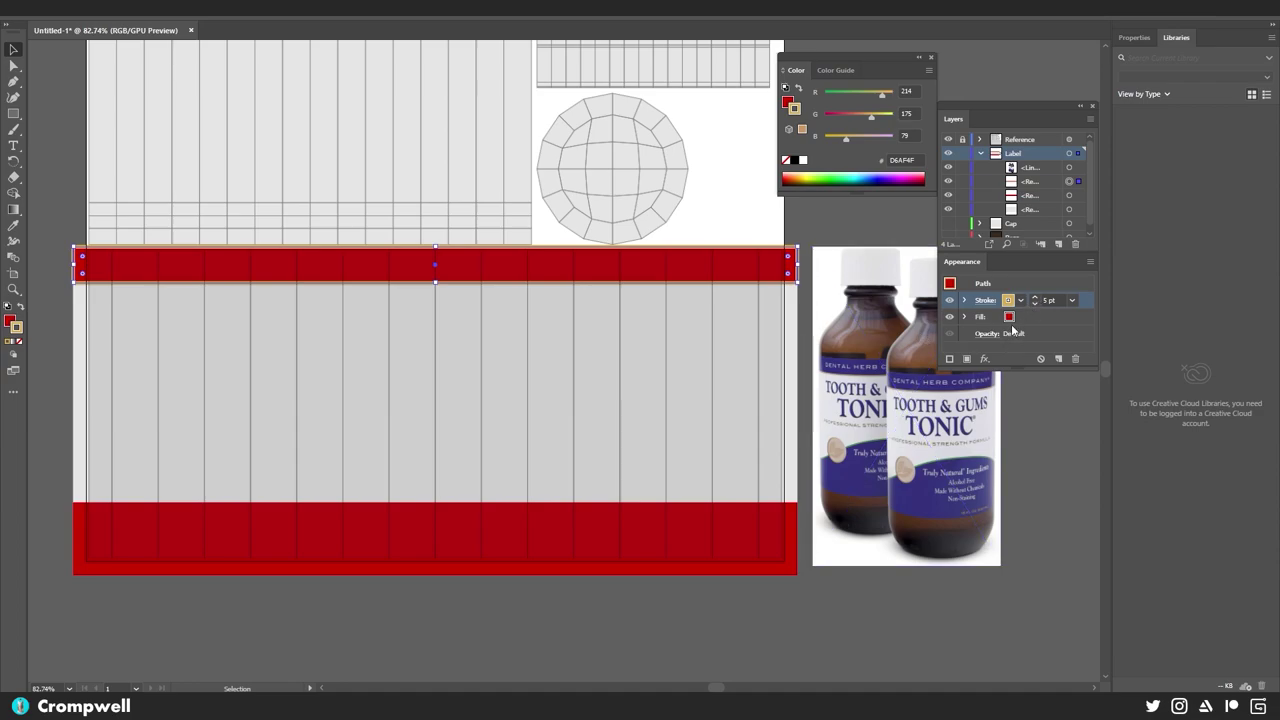
pyautogui.click(986, 300)
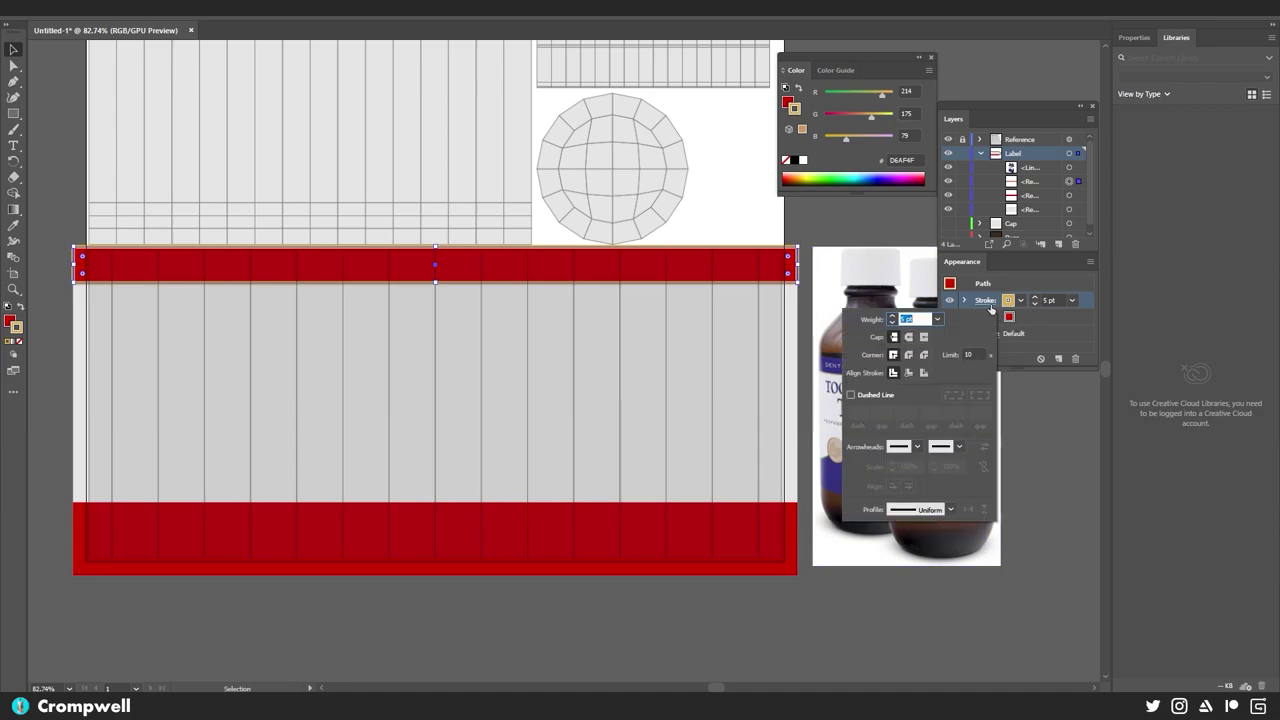
pyautogui.click(908, 372)
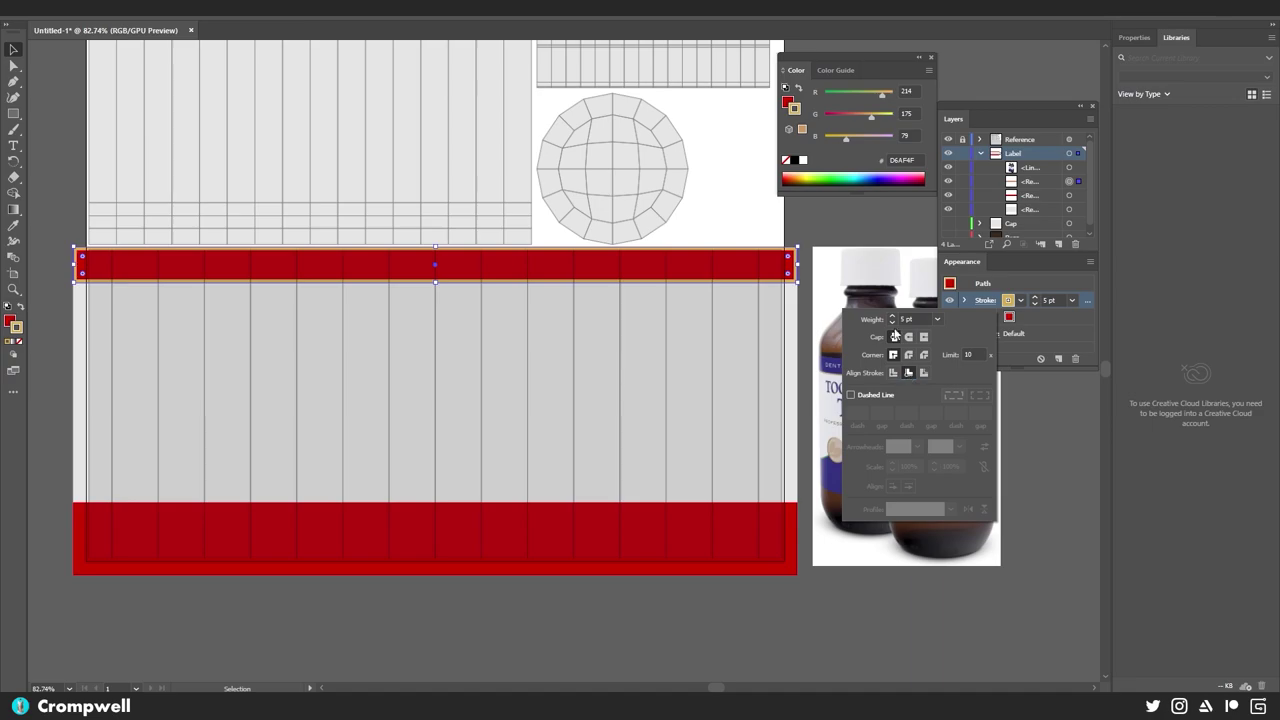
pyautogui.click(785, 530)
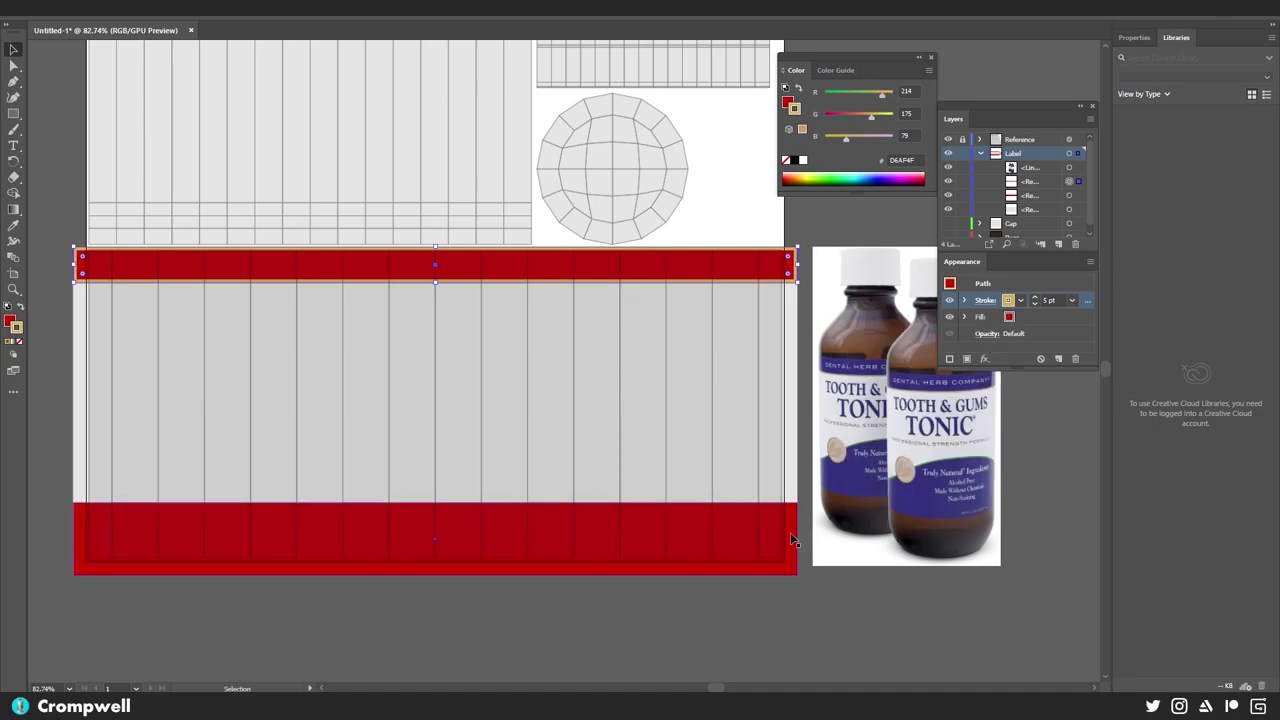
# - Copy the upper band's gold stroke and fill onto the bottom red band with the Eyedropper, and deselect it
pyautogui.click(789, 532)
pyautogui.press('i')
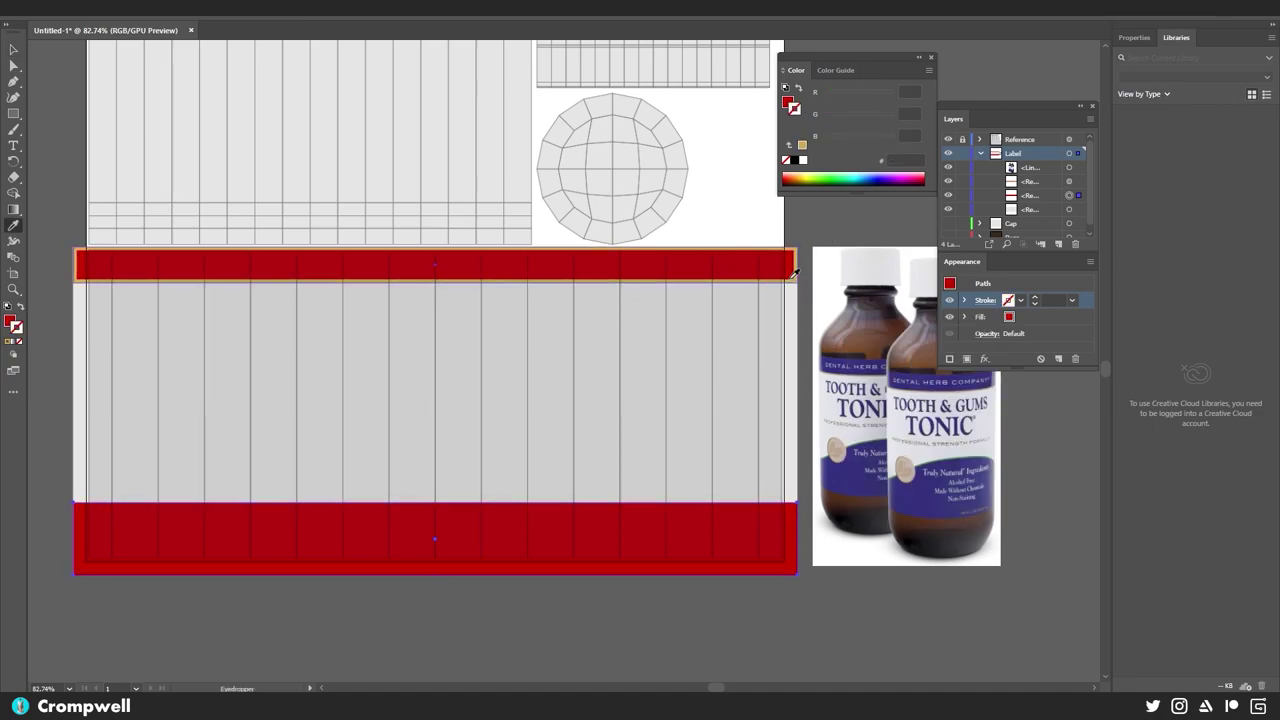
pyautogui.click(795, 271)
pyautogui.press('v')
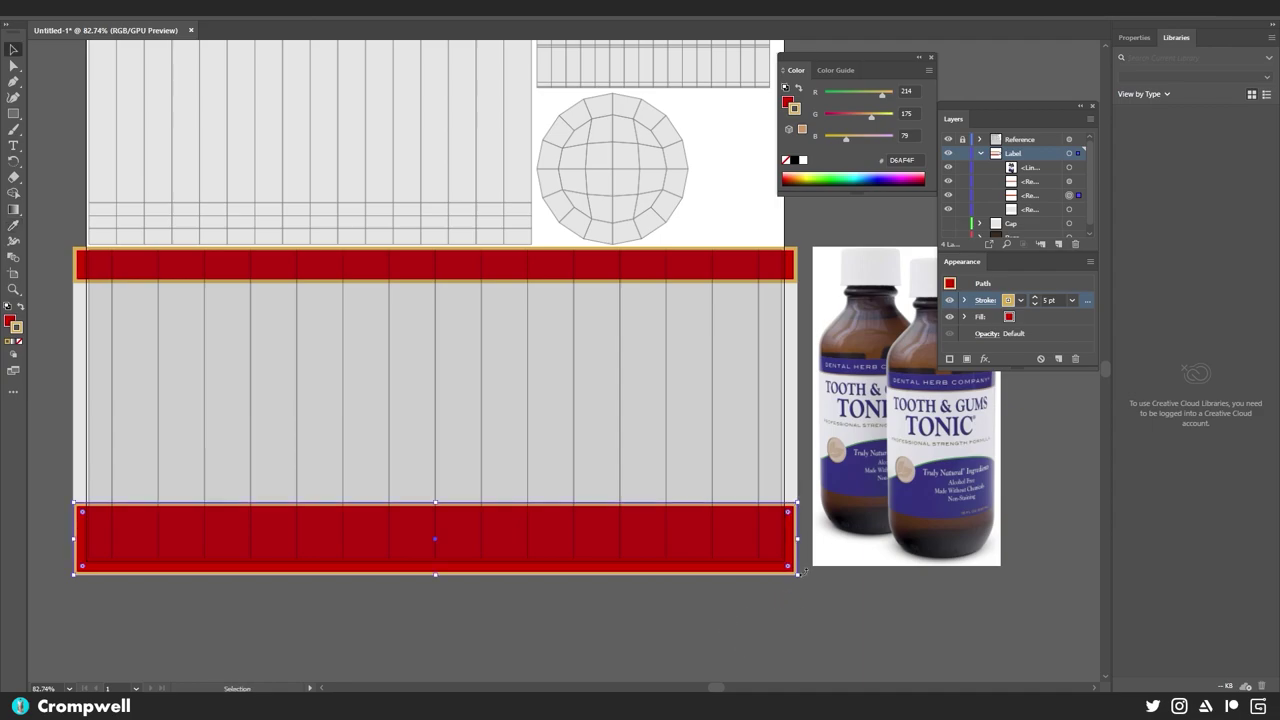
pyautogui.click(721, 604)
pyautogui.moveTo(727, 590); pyautogui.dragTo(577, 586)
# - Switch the colour sliders to HSB and tune the upper band's stroke to about hue 39, saturation 76% and brightness 77%
pyautogui.press('z')
pyautogui.moveTo(646, 278); pyautogui.dragTo(722, 335)
pyautogui.press('v')
pyautogui.click(650, 282)
pyautogui.moveTo(668, 423); pyautogui.dragTo(596, 357)
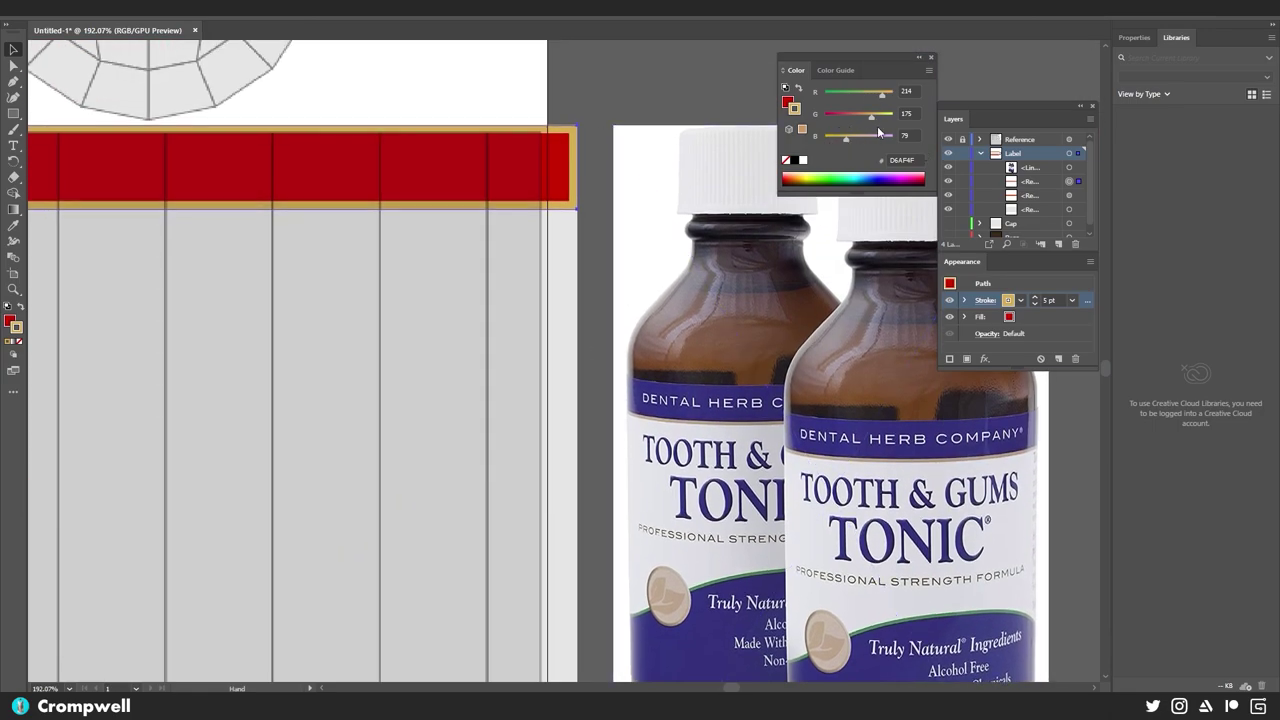
pyautogui.click(930, 71)
pyautogui.click(960, 124)
pyautogui.moveTo(833, 94); pyautogui.dragTo(832, 94)
pyautogui.moveTo(626, 317); pyautogui.dragTo(735, 197)
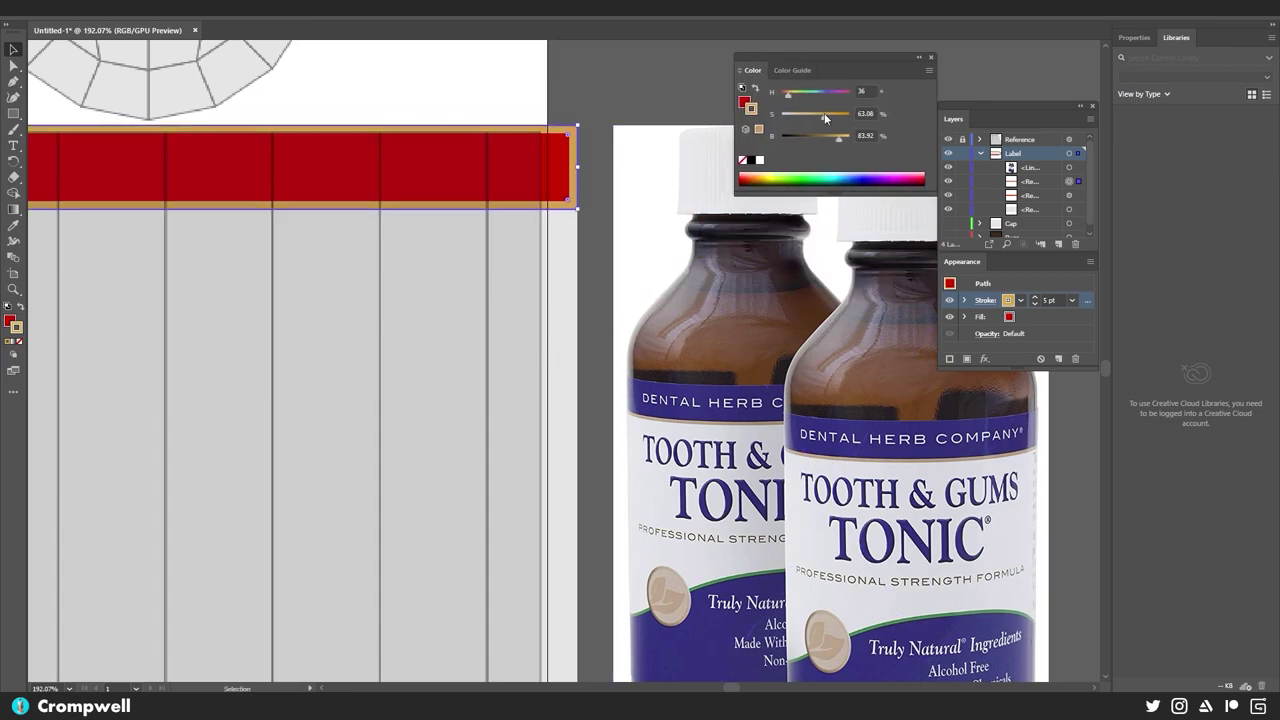
pyautogui.moveTo(838, 136); pyautogui.dragTo(831, 140)
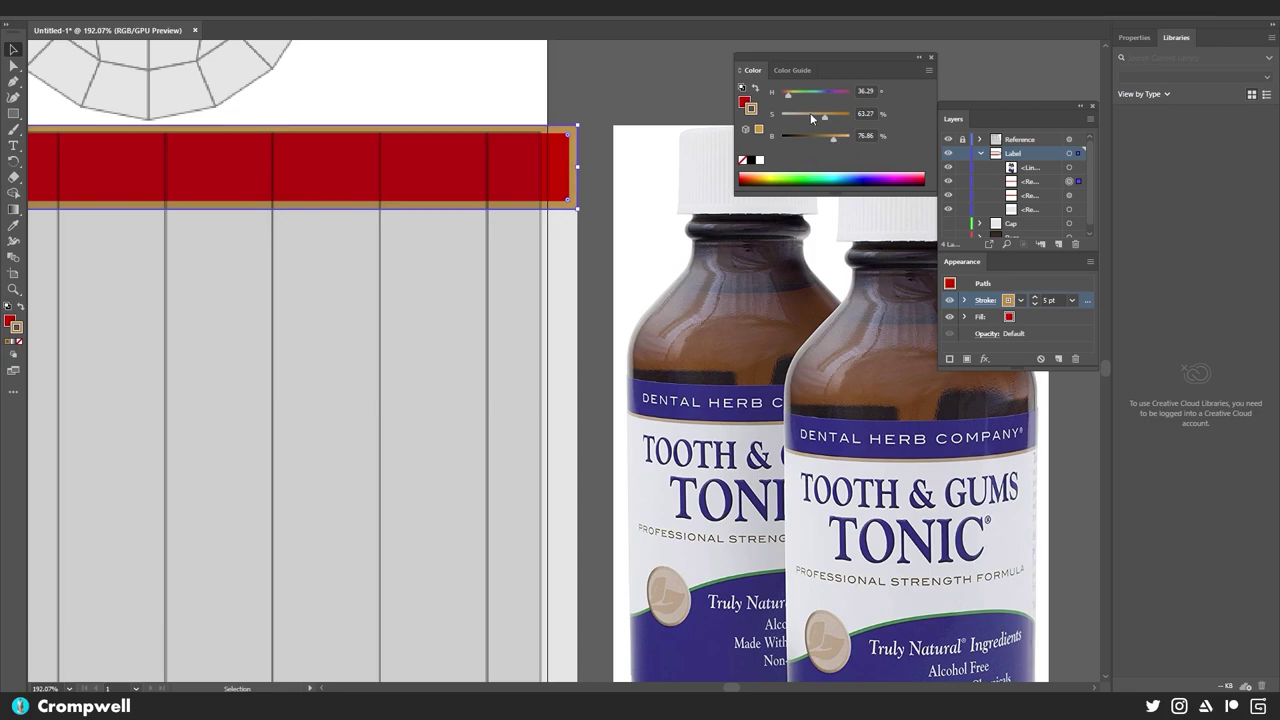
pyautogui.moveTo(787, 97)
pyautogui.mouseDown()
pyautogui.moveTo(834, 115)
pyautogui.moveTo(837, 143)
pyautogui.mouseUp()
pyautogui.moveTo(834, 143); pyautogui.dragTo(834, 143)
# - Match the bottom band's stroke to the upper band's adjusted gold using the Eyedropper
pyautogui.scroll(-4, 584, 134)
pyautogui.scroll(3, 586, 134)
pyautogui.scroll(-2, 580, 234)
pyautogui.scroll(1, 536, 370)
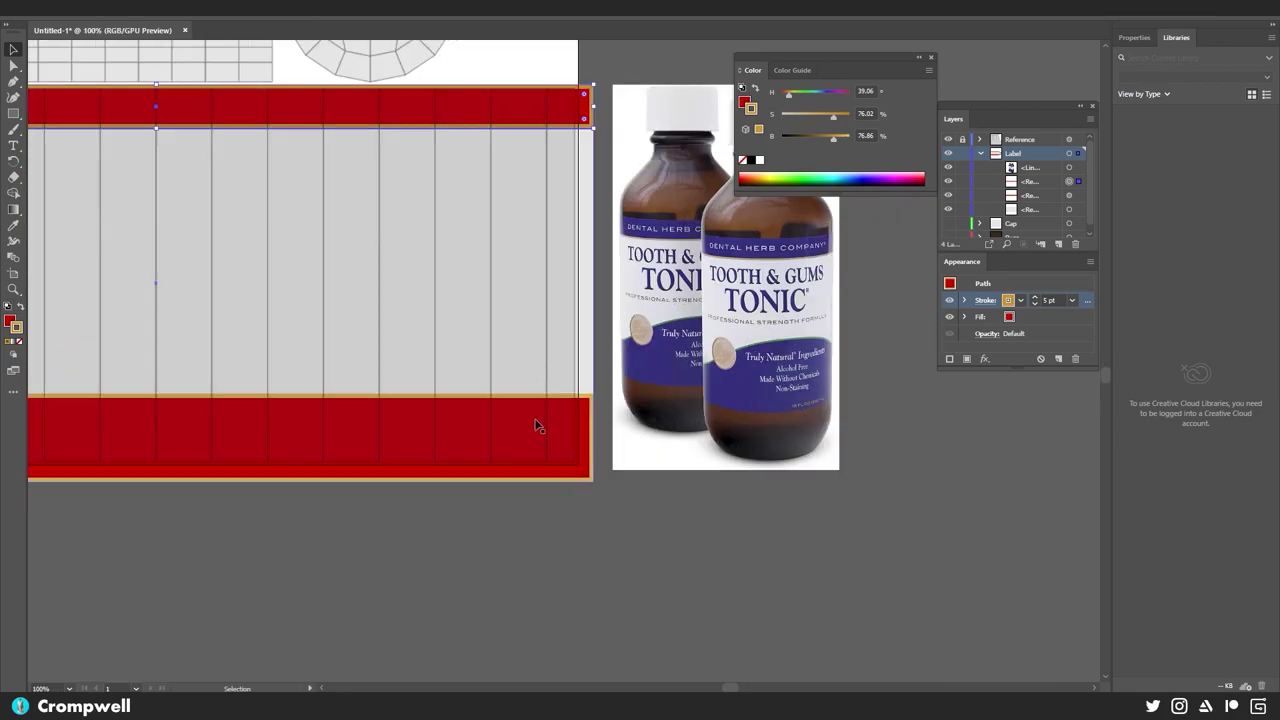
pyautogui.click(589, 427)
pyautogui.press('i')
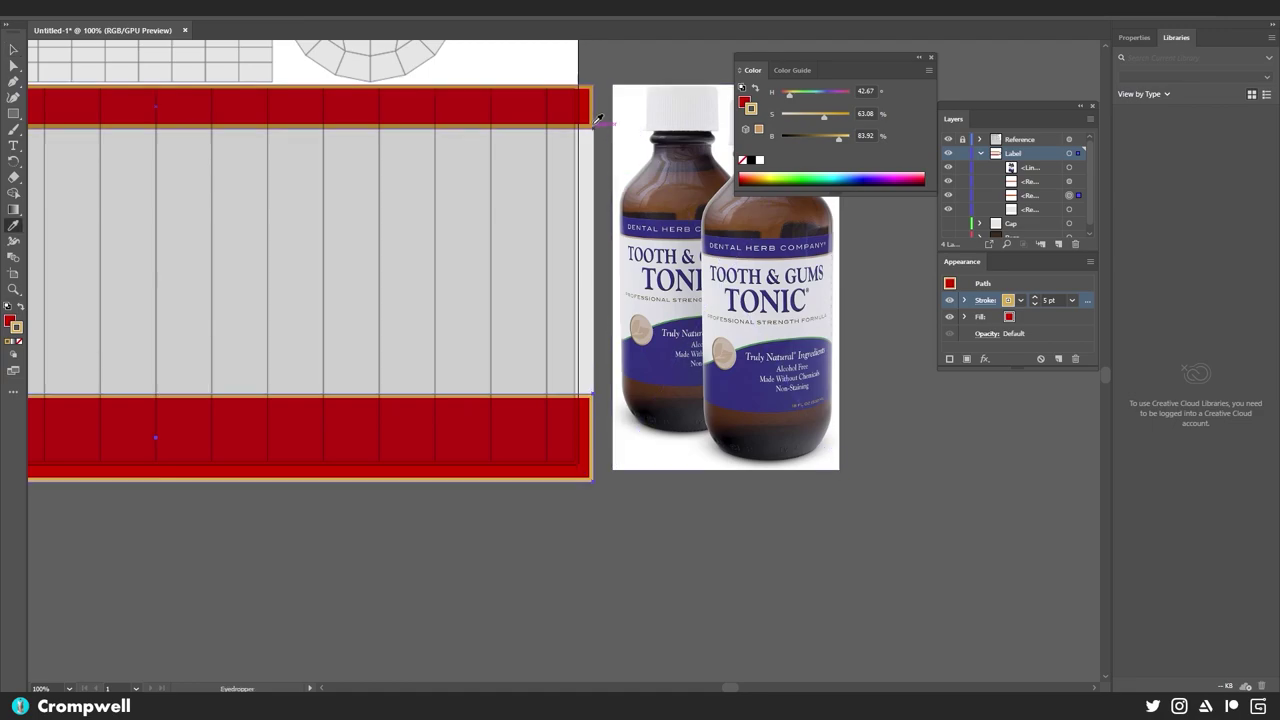
pyautogui.click(584, 118)
# - Shorten the bottom red band from its lower edge so it ends at the UV layout's lowest line
pyautogui.press('space')
pyautogui.moveTo(377, 213)
pyautogui.mouseDown()
pyautogui.moveTo(542, 384)
pyautogui.moveTo(729, 409)
pyautogui.moveTo(586, 386)
pyautogui.moveTo(460, 237)
pyautogui.moveTo(791, 271)
pyautogui.moveTo(700, 249)
pyautogui.mouseUp()
pyautogui.press('v')
pyautogui.click(558, 525)
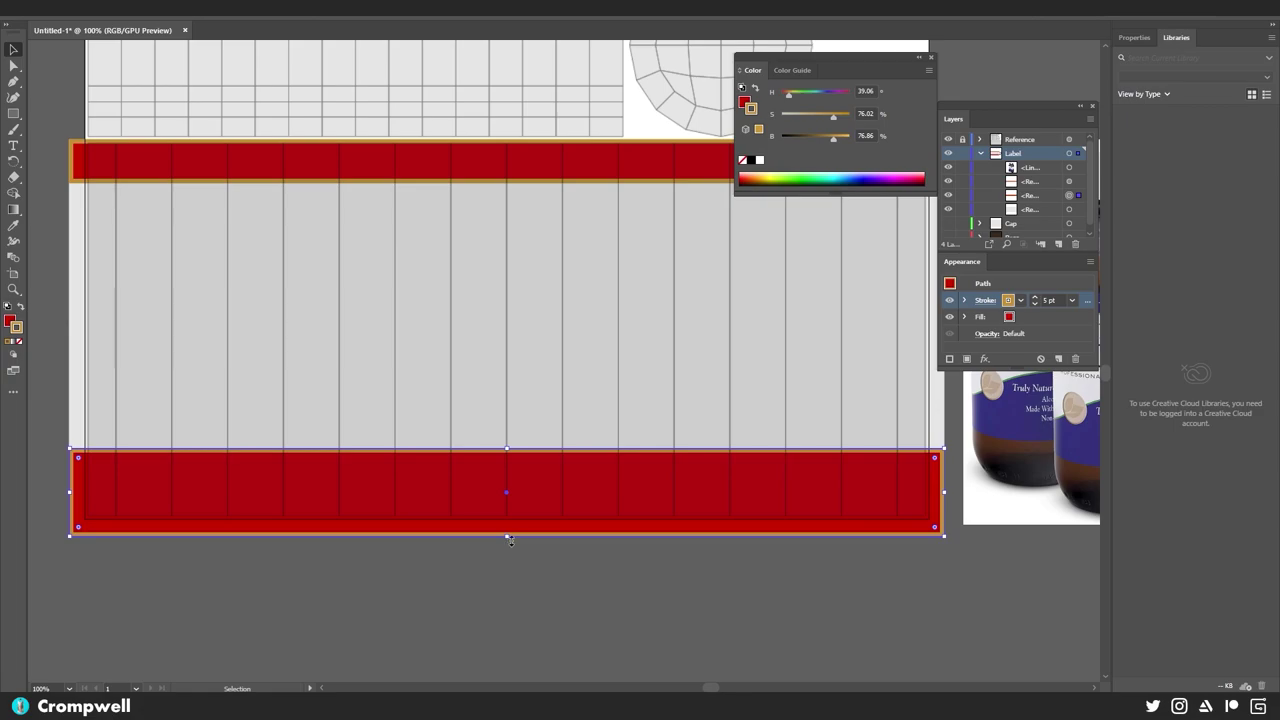
pyautogui.moveTo(508, 537); pyautogui.dragTo(507, 512)
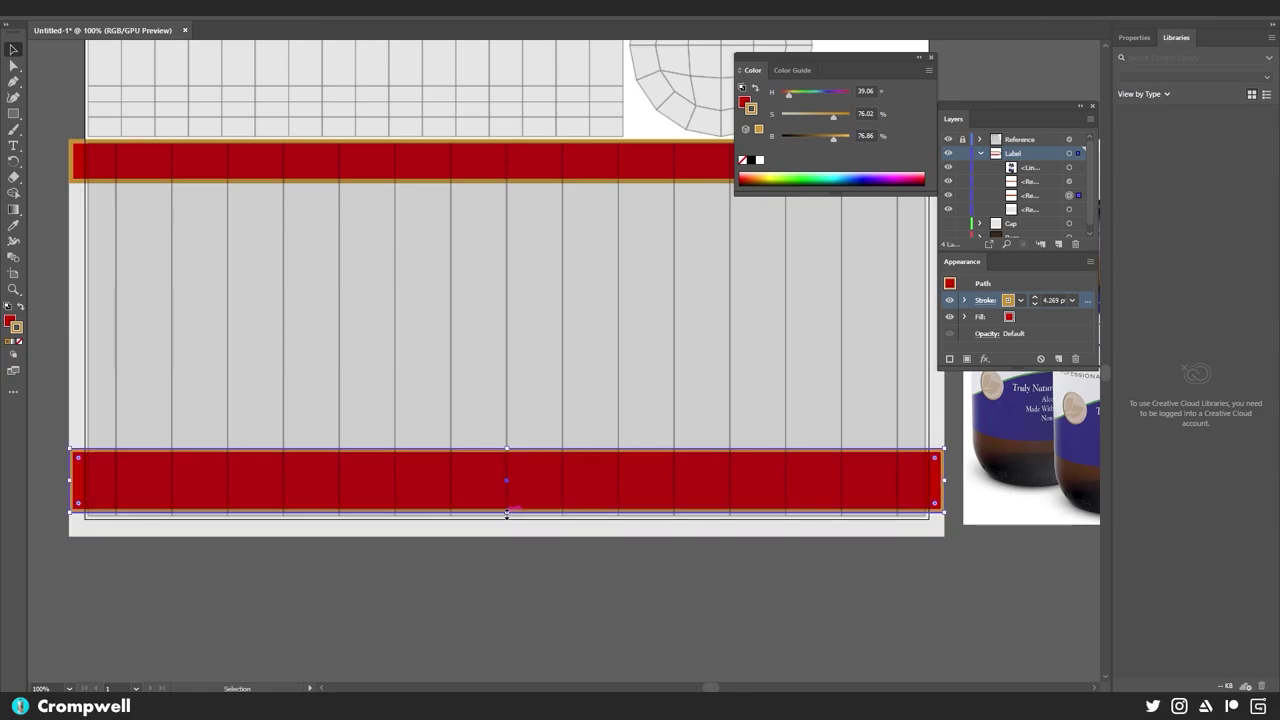
pyautogui.scroll(5, 479, 547)
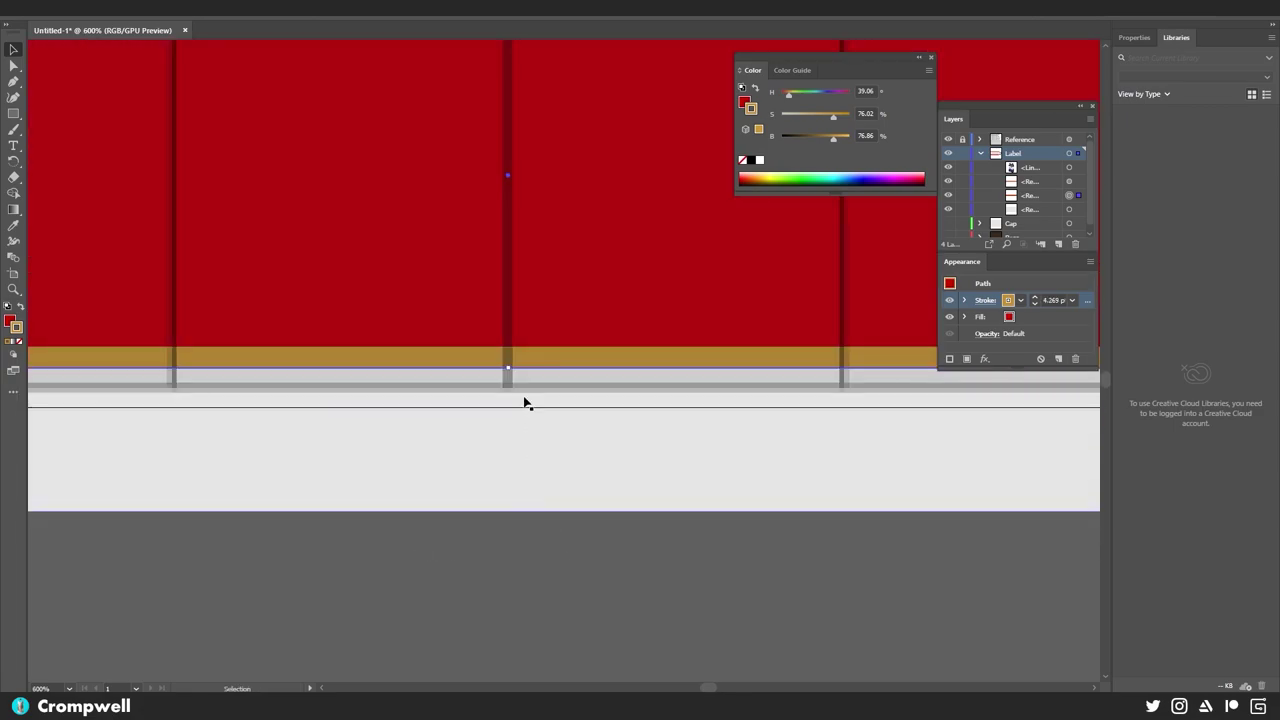
pyautogui.moveTo(508, 369); pyautogui.dragTo(508, 387)
pyautogui.scroll(-7, 523, 430)
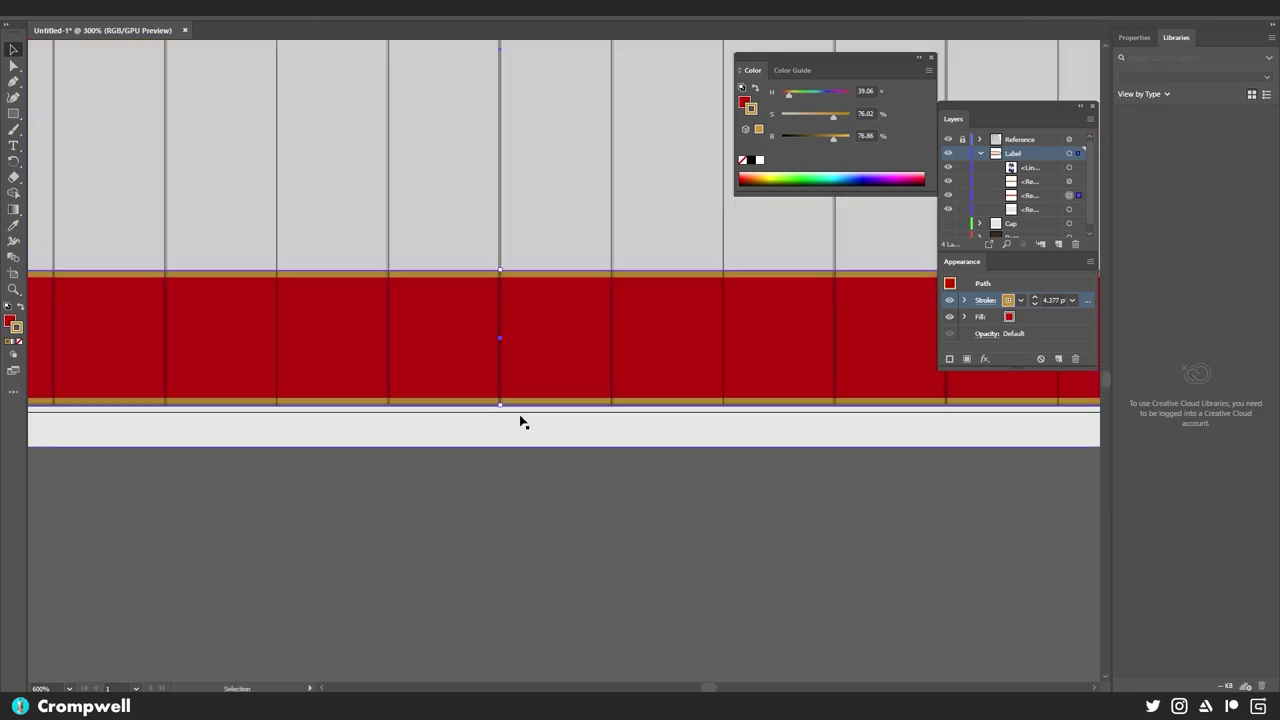
# - Lower the upper red band's top edge so it starts at the UV layout's highest label line, and deselect it
pyautogui.scroll(3, 407, 262)
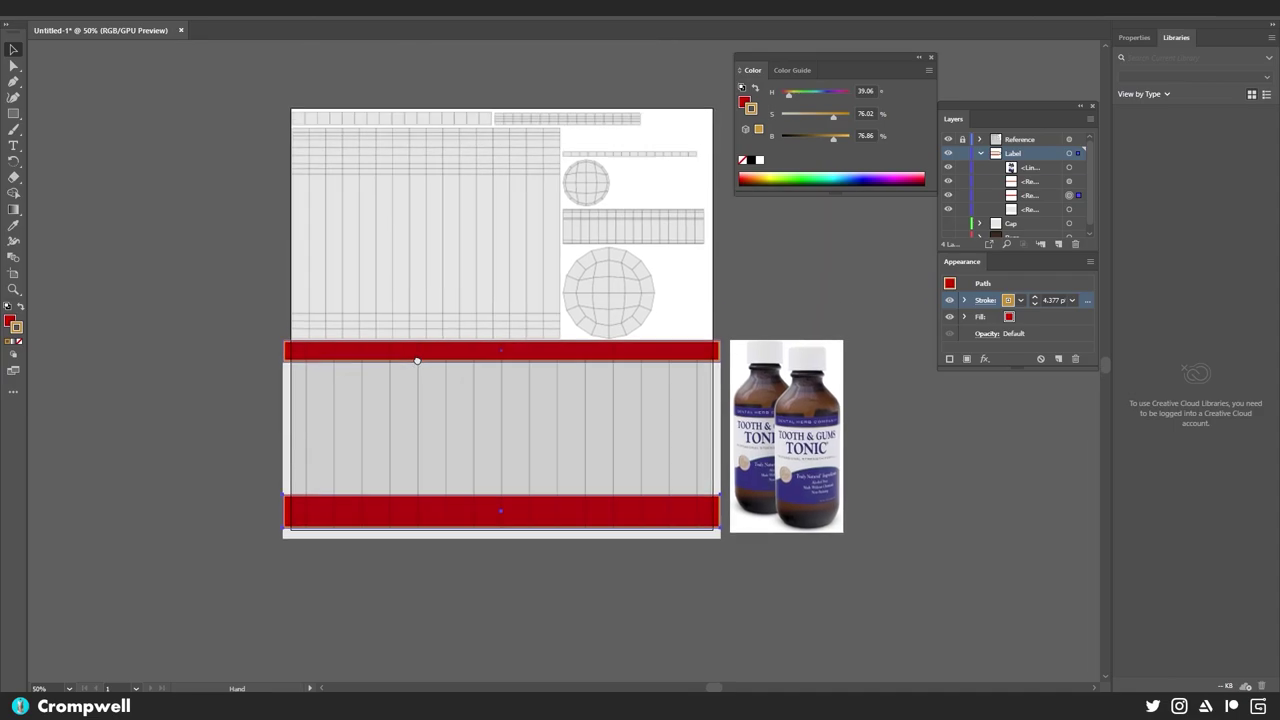
pyautogui.scroll(5, 486, 363)
pyautogui.click(445, 453)
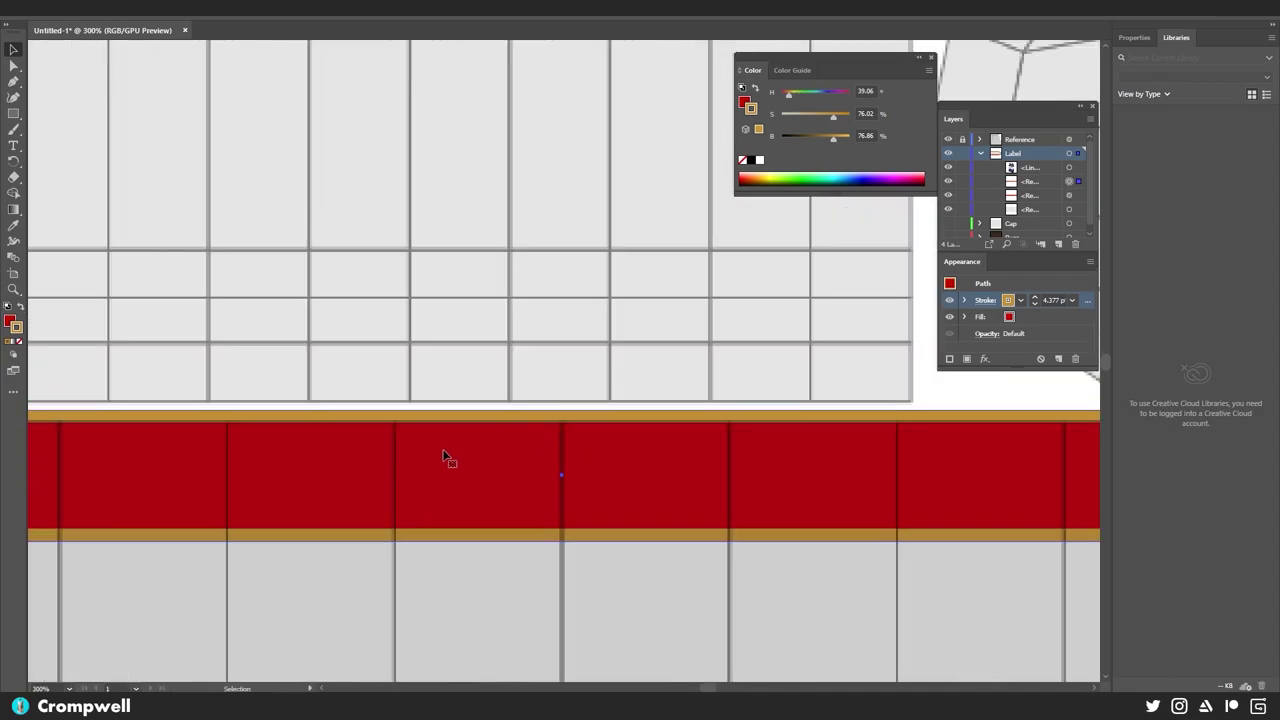
pyautogui.moveTo(563, 410); pyautogui.dragTo(563, 420)
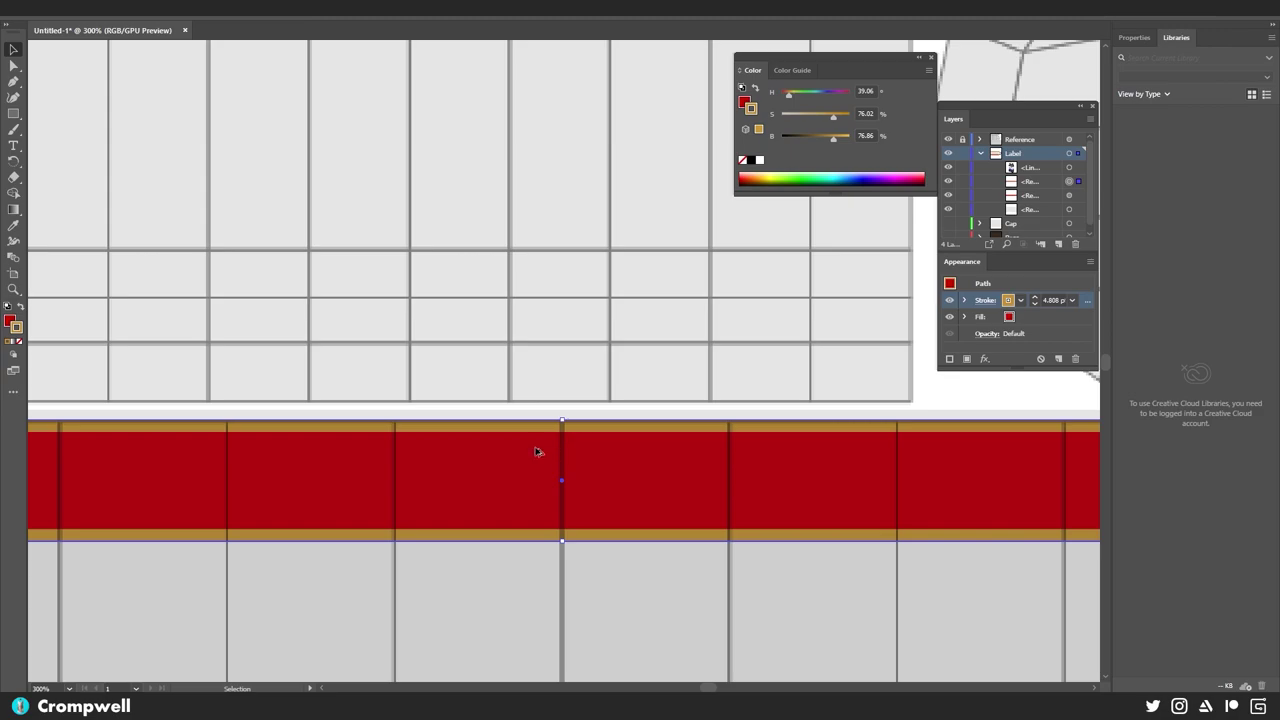
pyautogui.scroll(-3, 536, 452)
pyautogui.scroll(-3, 540, 441)
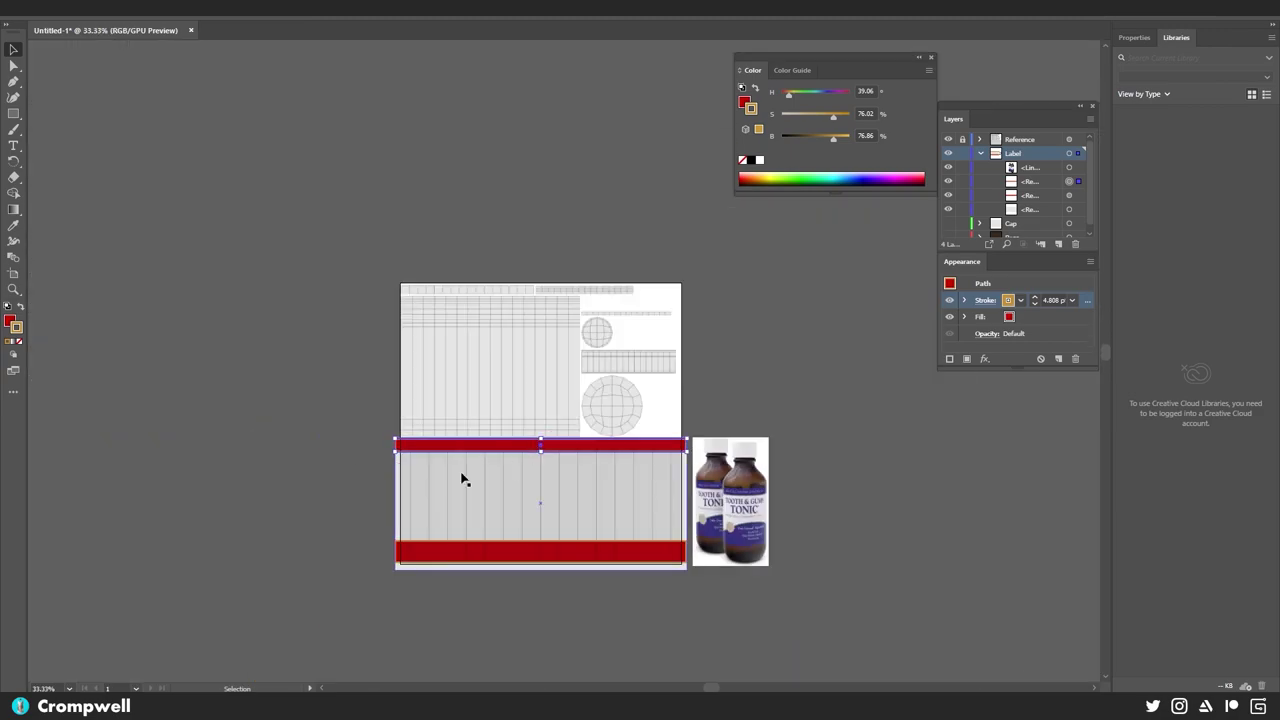
pyautogui.click(421, 509)
pyautogui.moveTo(395, 418); pyautogui.dragTo(292, 252)
# - Try to bend the bottom red band's top edge upwards with the Anchor Point tool, and undo the change
pyautogui.scroll(3, 420, 366)
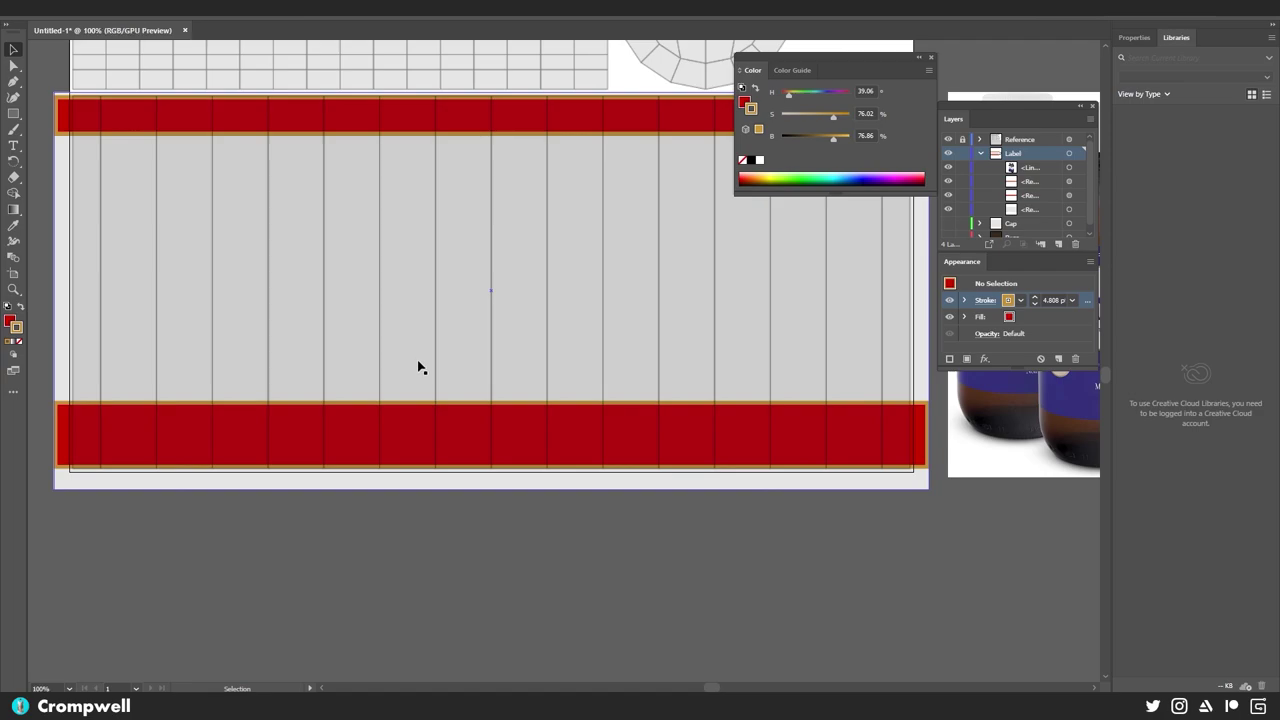
pyautogui.scroll(-1, 474, 377)
pyautogui.click(474, 422)
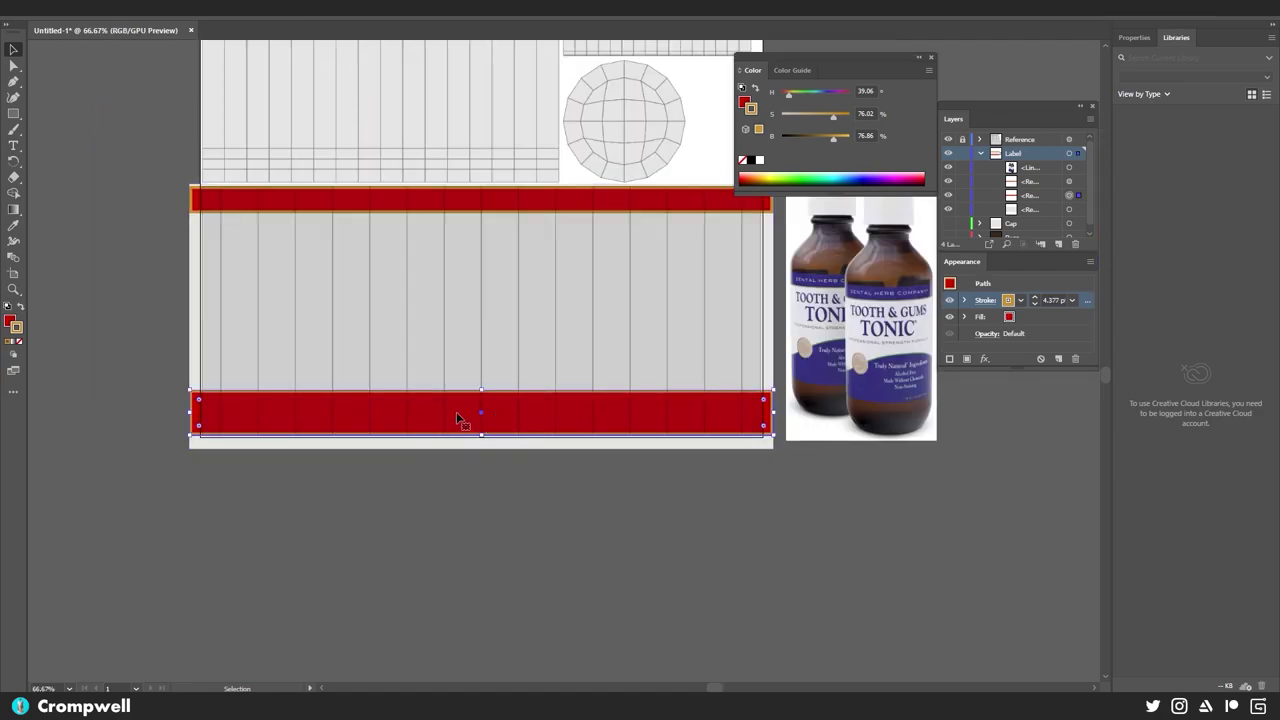
pyautogui.press('a')
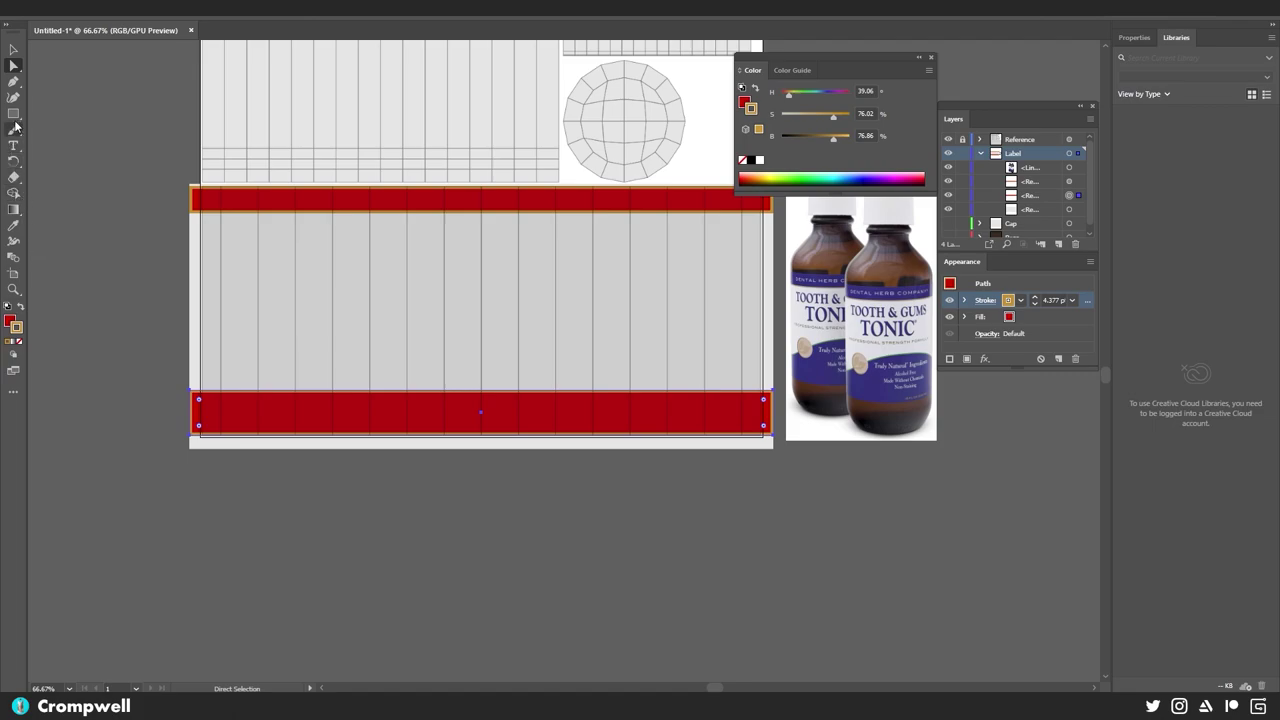
pyautogui.moveTo(13, 81); pyautogui.dragTo(55, 99)
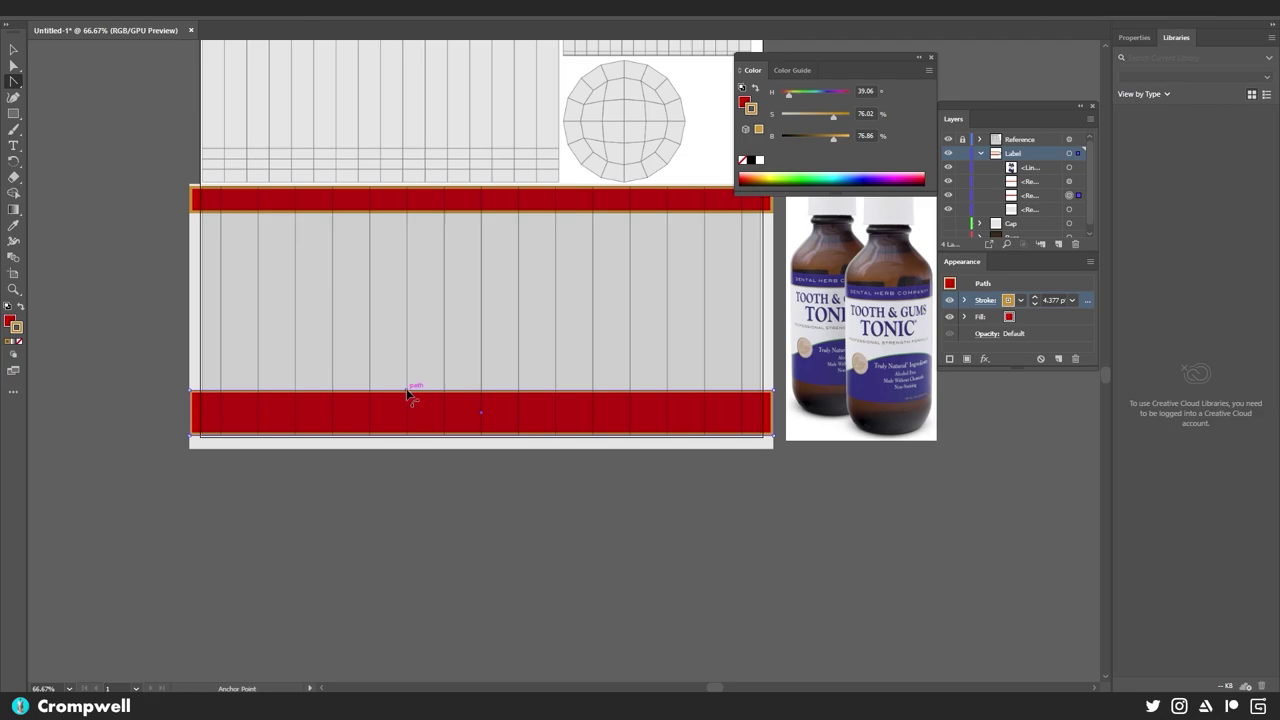
pyautogui.moveTo(407, 393); pyautogui.dragTo(405, 368)
pyautogui.hotkey('ctrl', 'z')
# - Add anchor points on the bottom red band's top edge where it meets the UV layout's outer left and right border lines
pyautogui.scroll(3, 206, 413)
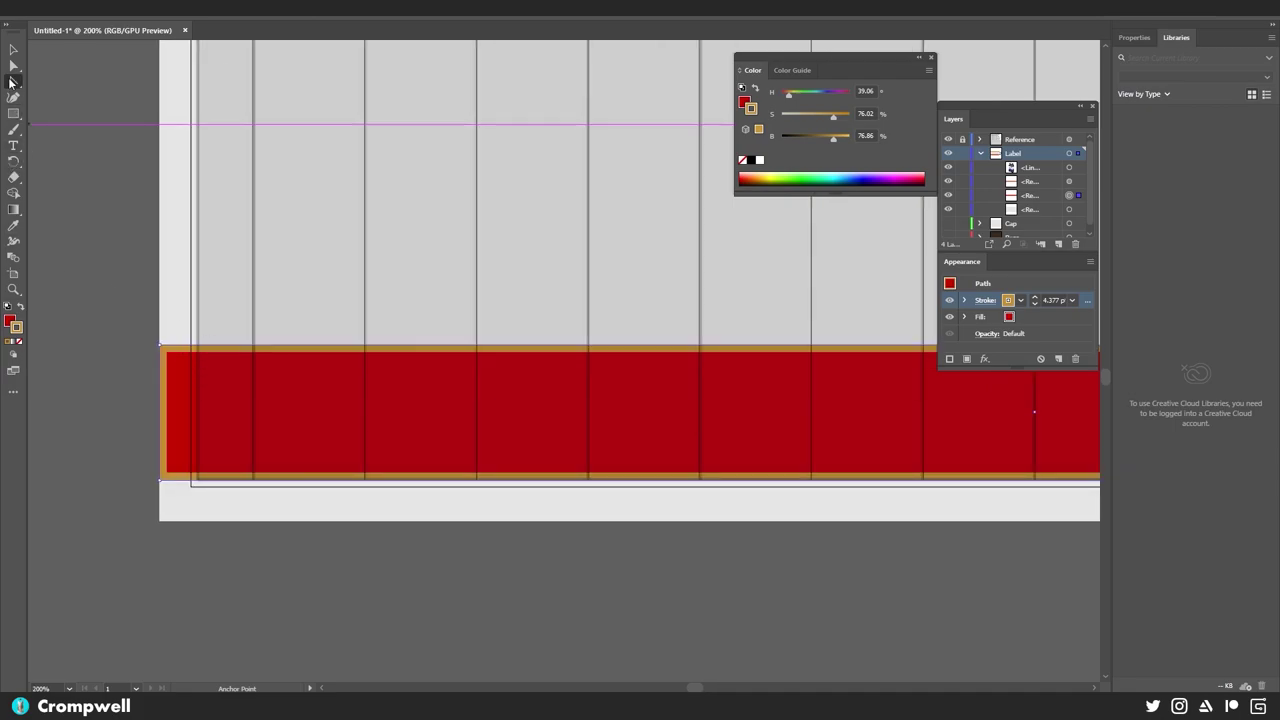
pyautogui.moveTo(13, 82); pyautogui.dragTo(50, 83)
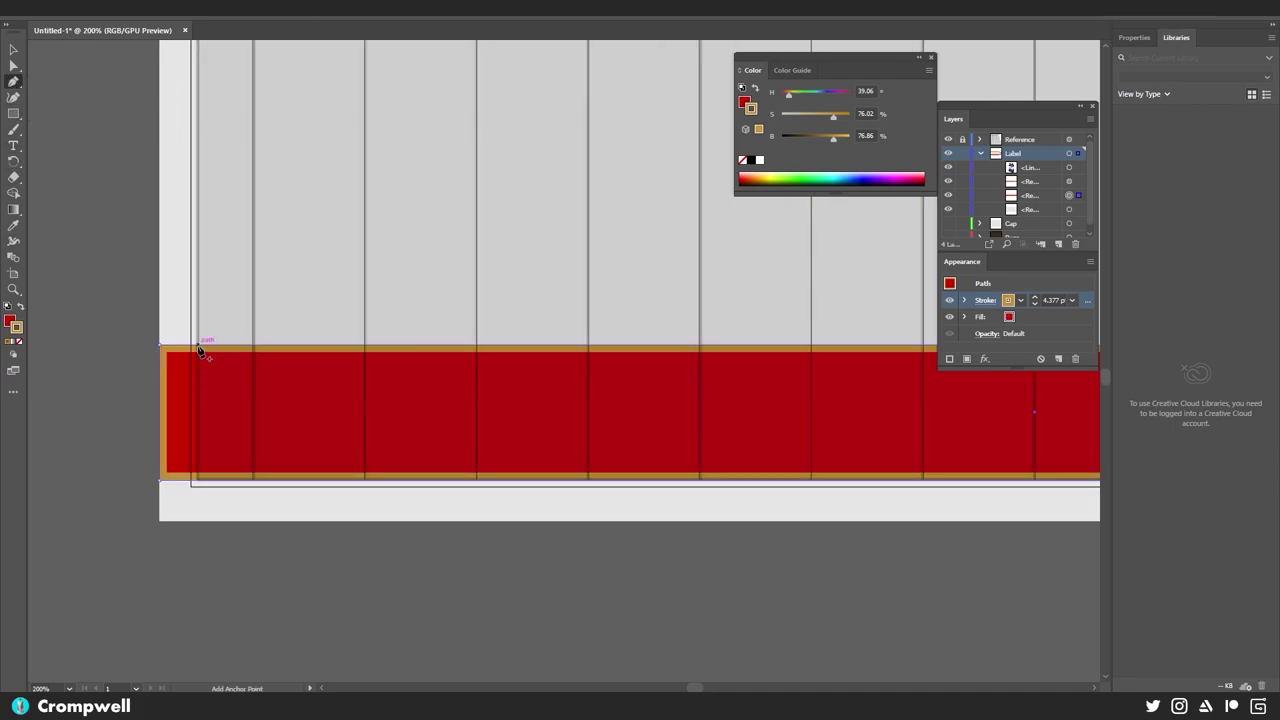
pyautogui.scroll(-1, 337, 405)
pyautogui.scroll(-1, 337, 405)
pyautogui.moveTo(810, 400); pyautogui.dragTo(383, 423)
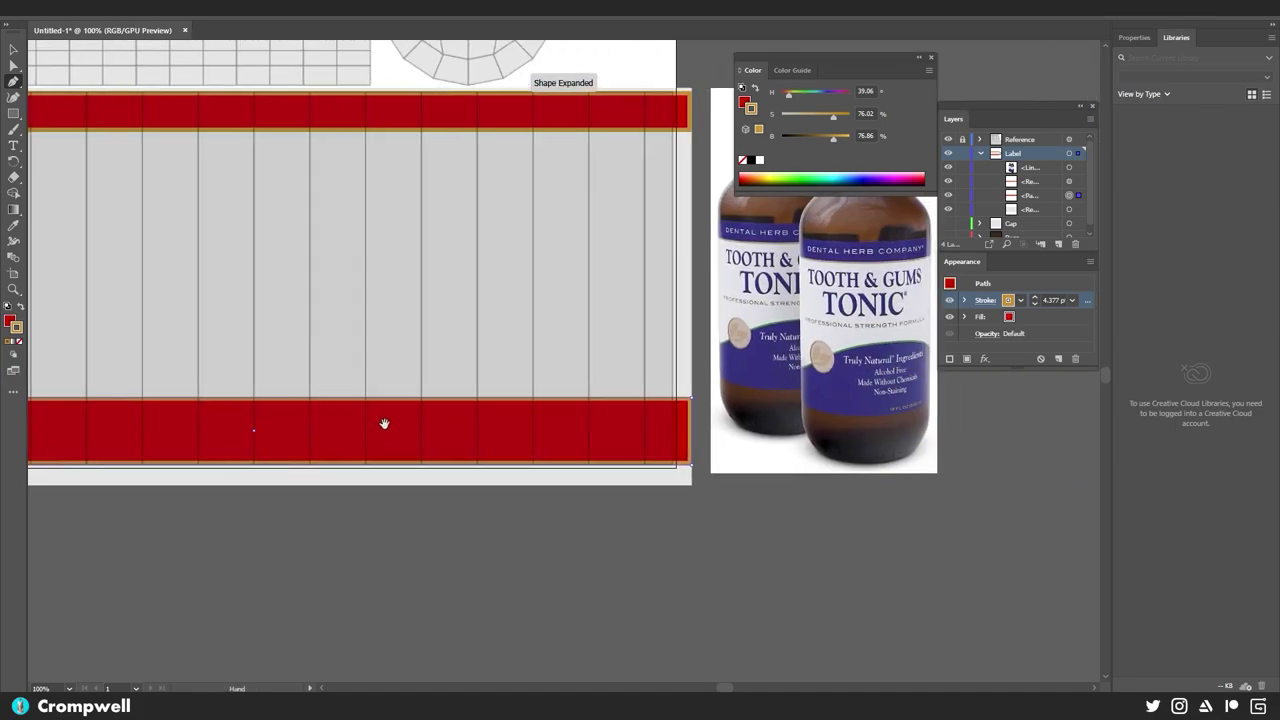
pyautogui.moveTo(606, 423); pyautogui.dragTo(389, 400)
pyautogui.scroll(2, 467, 398)
pyautogui.scroll(3, 469, 397)
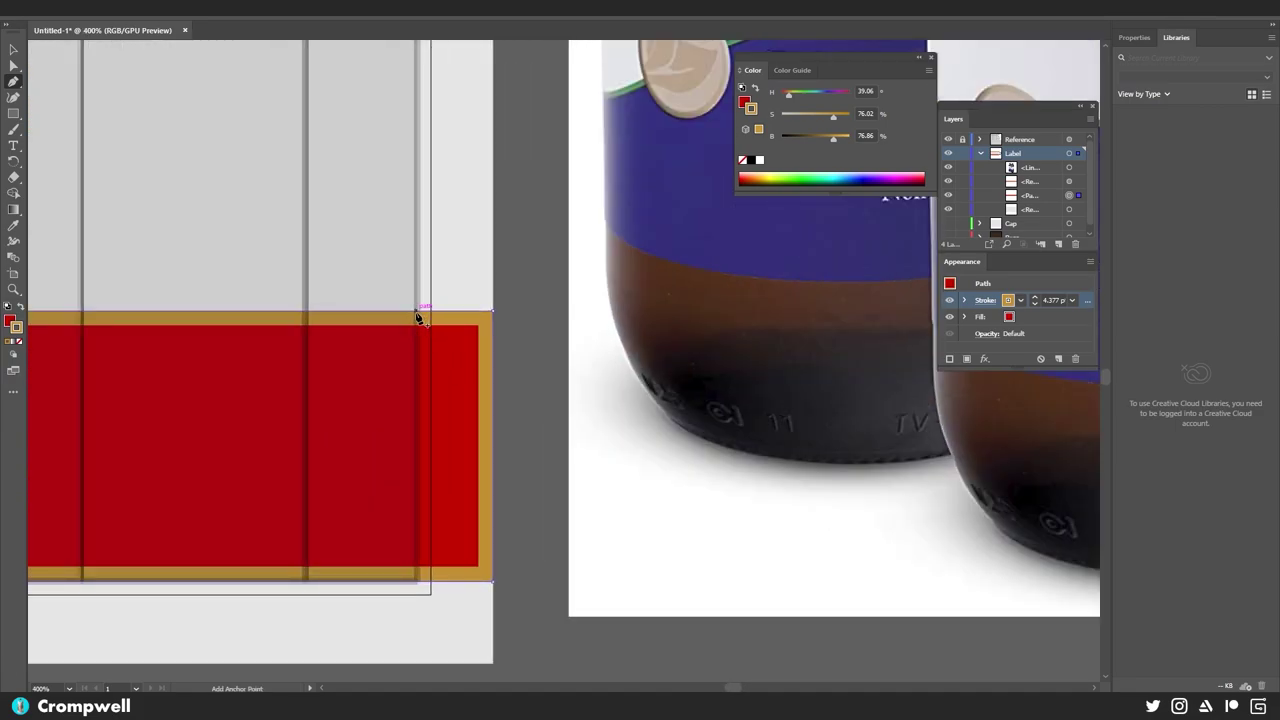
pyautogui.click(416, 311)
# - Add an anchor point on the bottom band's top edge left of centre and raise it to about Y 890 px as a peak
pyautogui.scroll(-5, 296, 393)
pyautogui.moveTo(168, 335); pyautogui.dragTo(546, 317)
pyautogui.scroll(1, 255, 357)
pyautogui.scroll(-1, 283, 358)
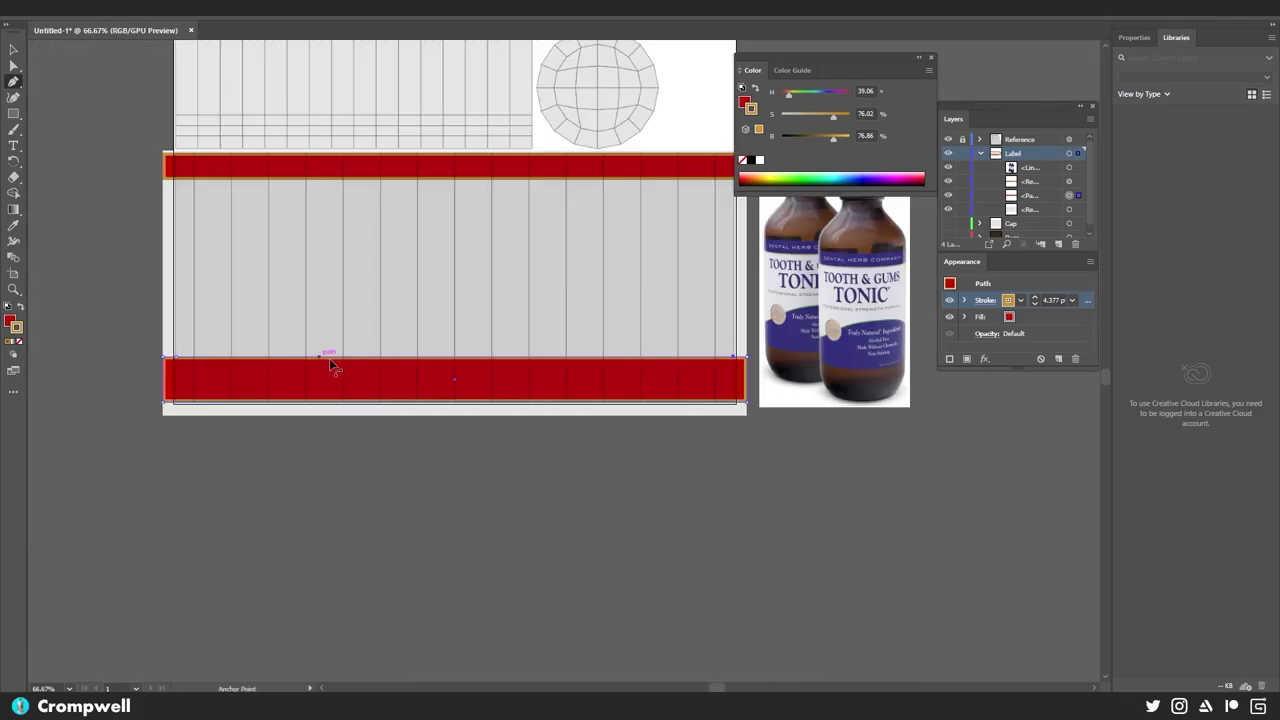
pyautogui.scroll(1, 329, 358)
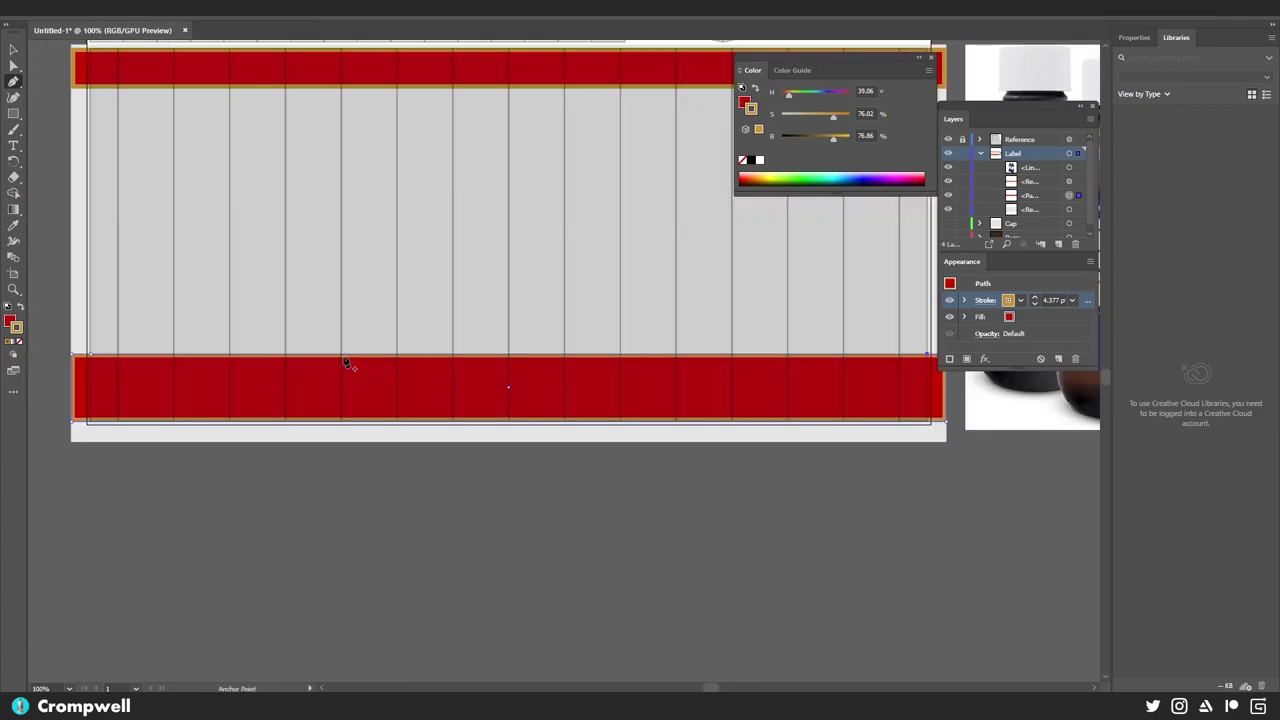
pyautogui.click(397, 354)
pyautogui.press('a')
pyautogui.moveTo(397, 354); pyautogui.dragTo(395, 318)
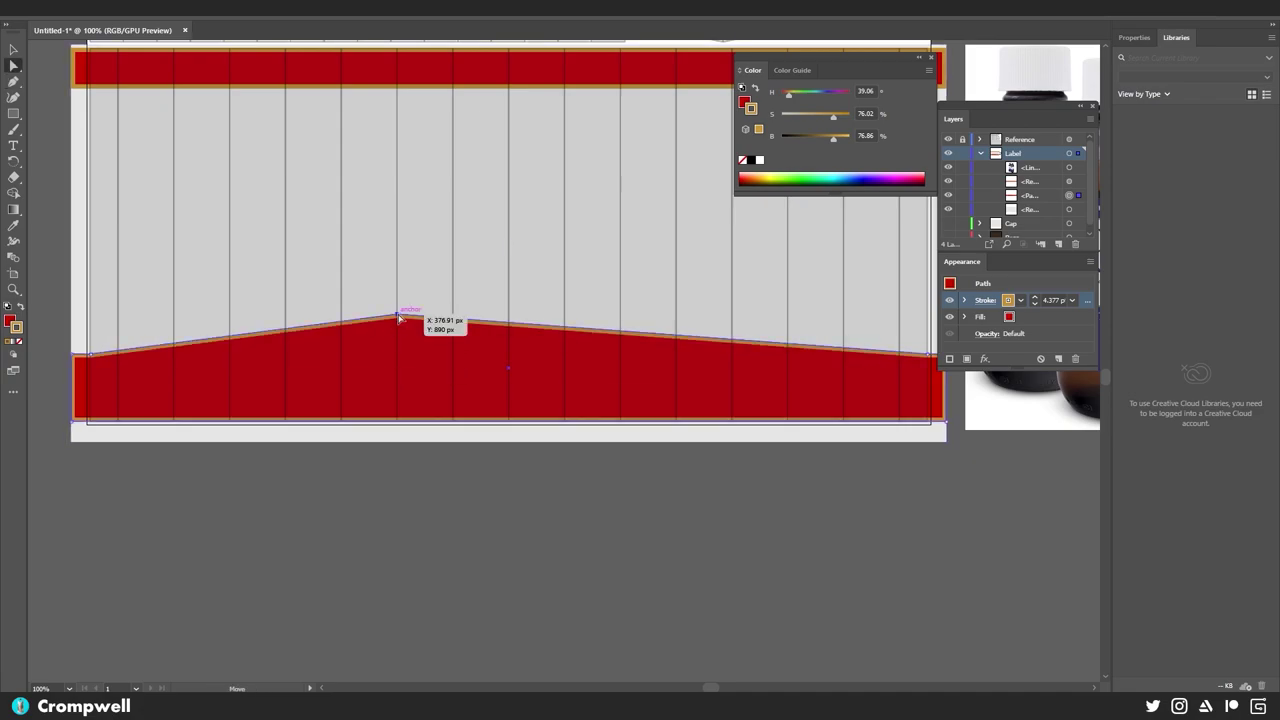
# - Try to round the bottom band's raised peak into a wide curve using a live corner radius of about 1971 px
pyautogui.moveTo(397, 378); pyautogui.dragTo(394, 674)
pyautogui.scroll(-3, 443, 356)
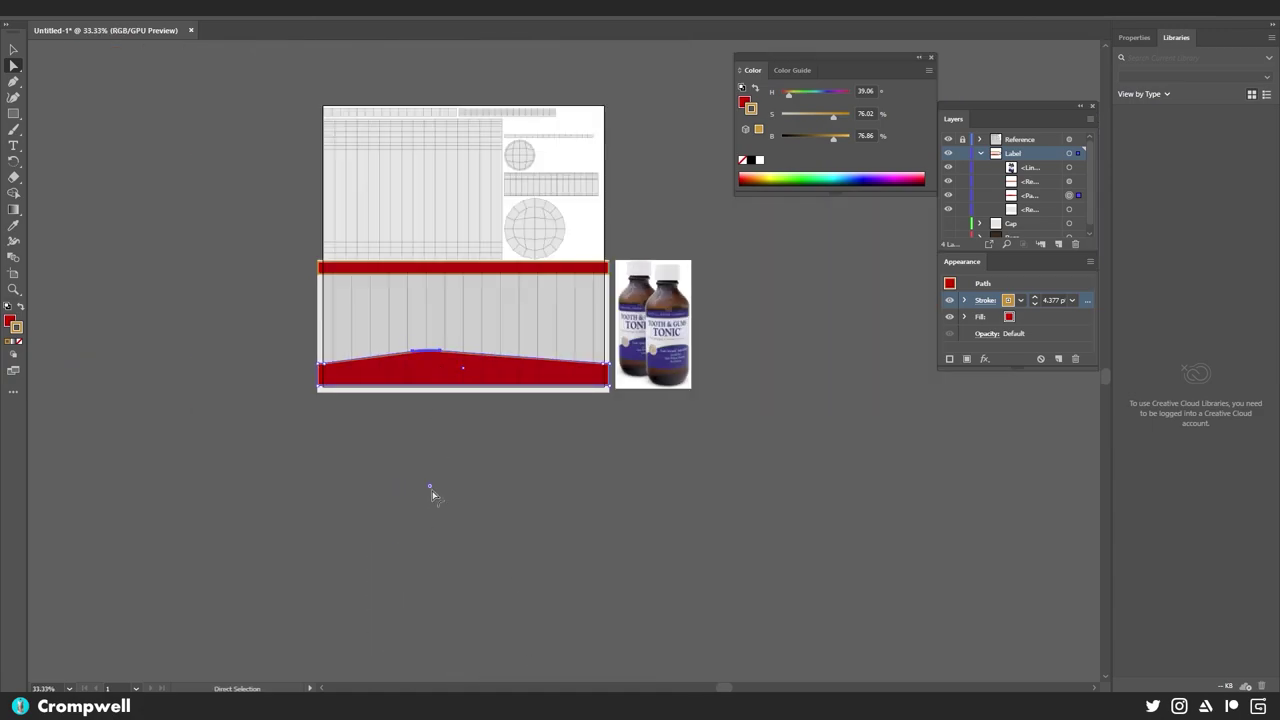
pyautogui.moveTo(433, 495); pyautogui.dragTo(450, 676)
pyautogui.scroll(-1, 448, 443)
pyautogui.scroll(-5, 457, 430)
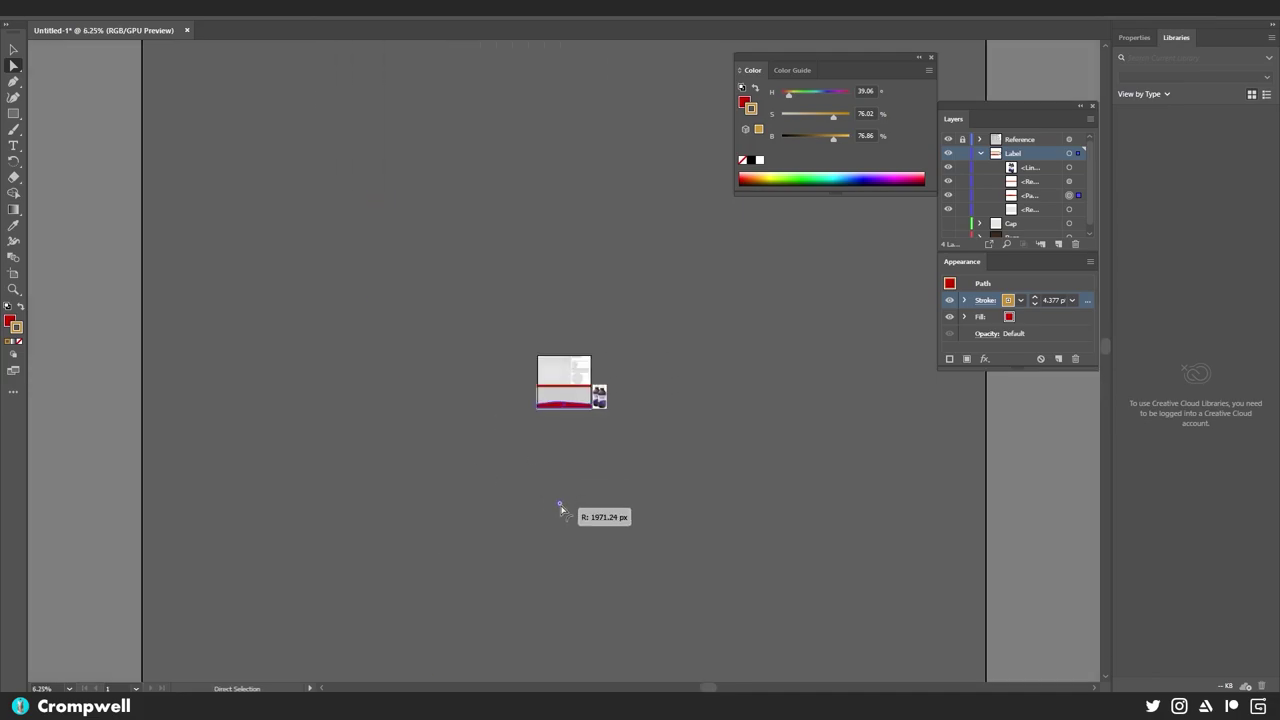
pyautogui.scroll(4, 575, 450)
pyautogui.scroll(1, 570, 441)
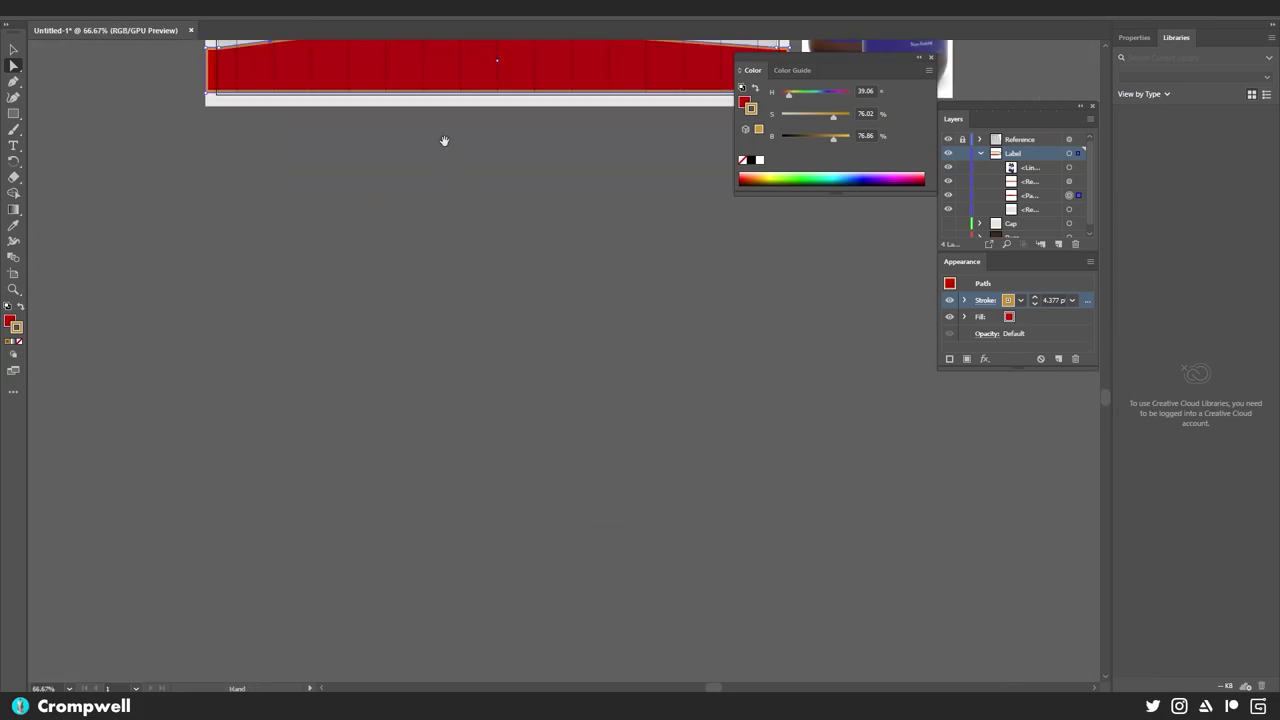
pyautogui.moveTo(392, 100); pyautogui.dragTo(414, 408)
pyautogui.scroll(3, 314, 357)
pyautogui.scroll(2, 312, 400)
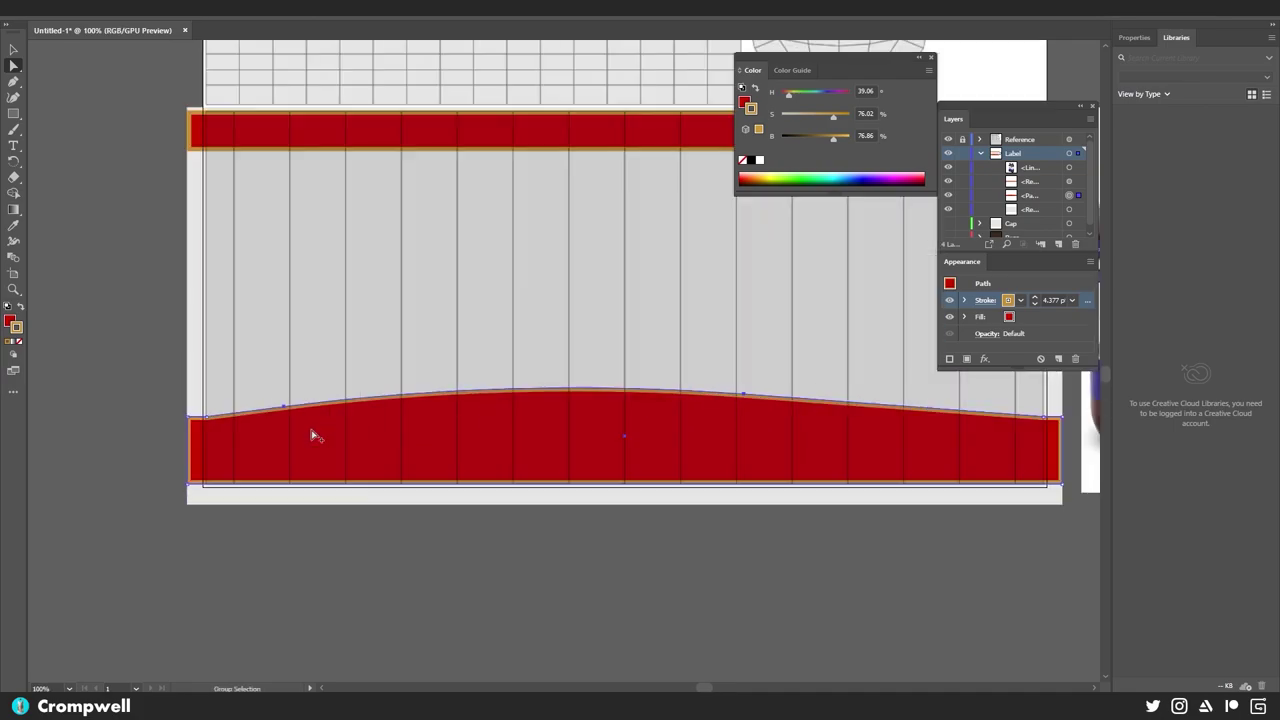
# - Select the anchor at the left end of the bottom band's slope, and undo the rounding of the raised peak
pyautogui.click(180, 412)
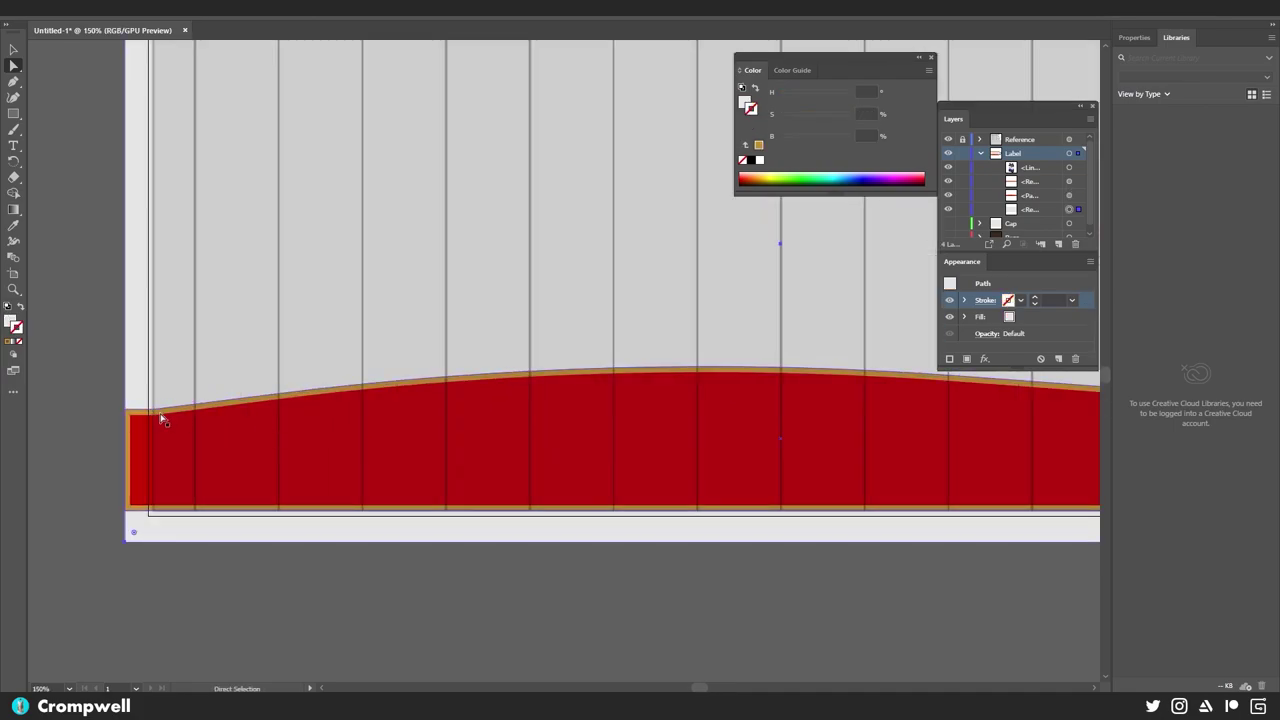
pyautogui.click(155, 414)
pyautogui.click(270, 396)
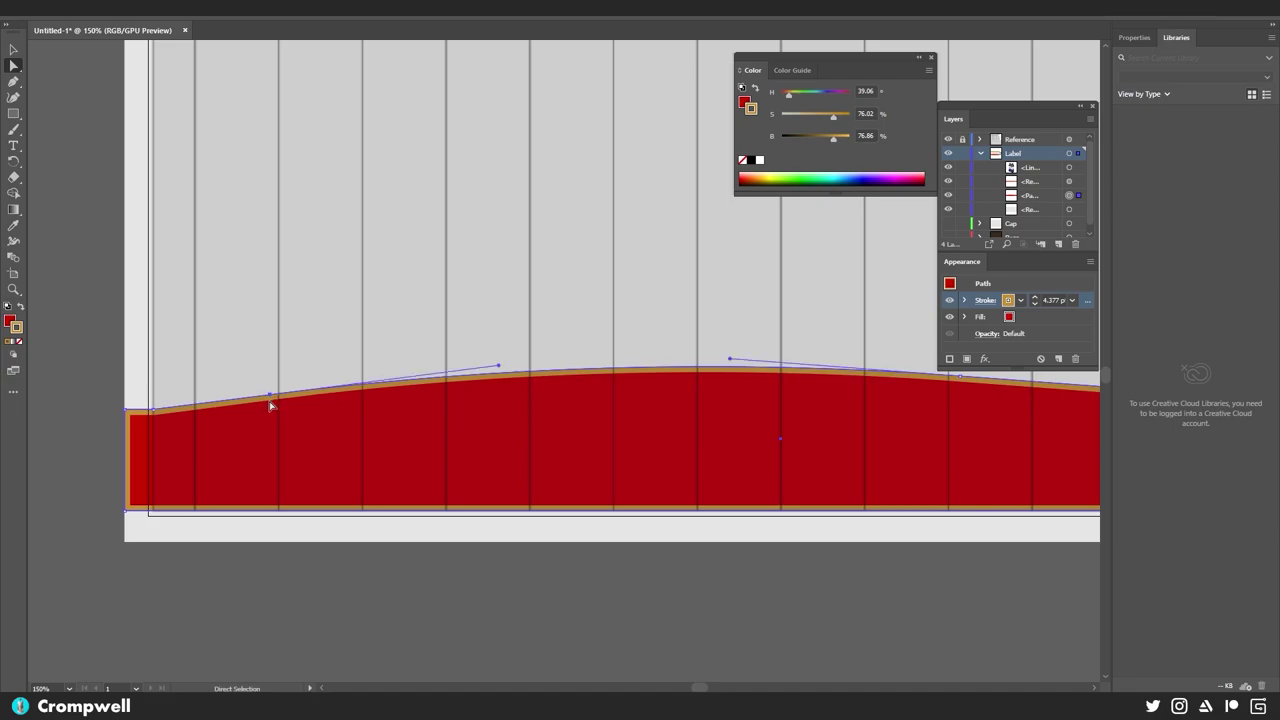
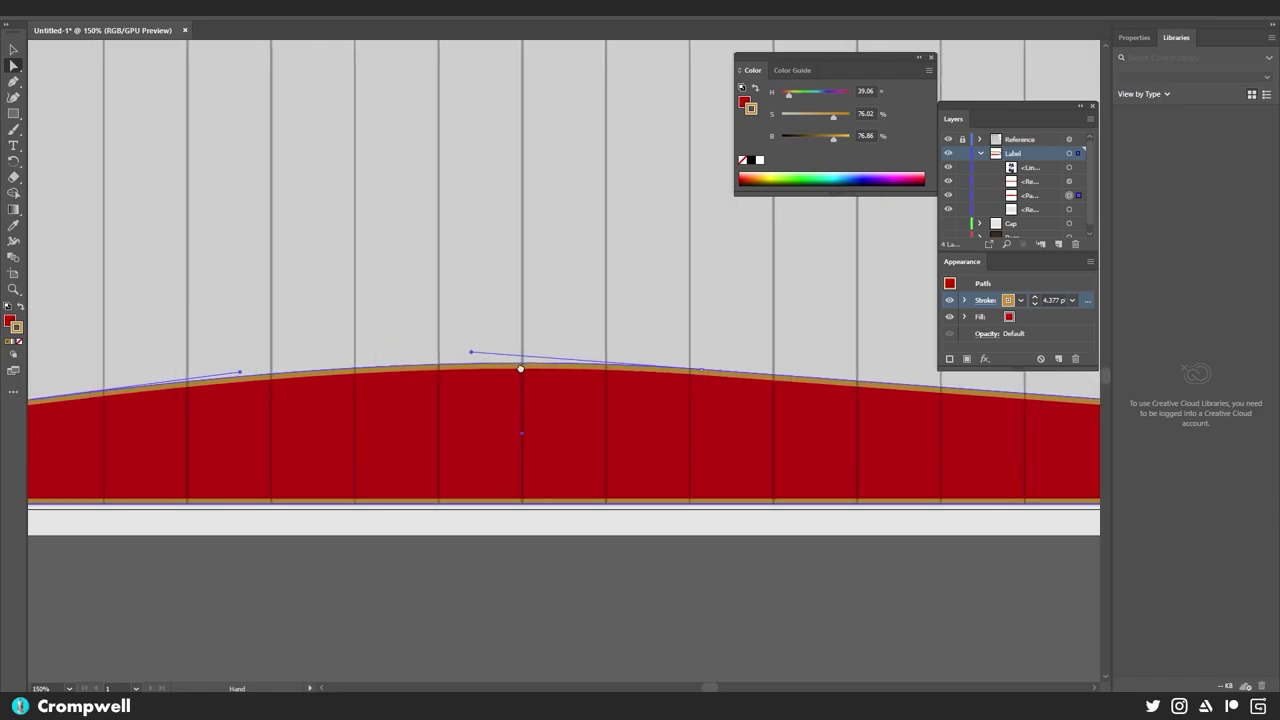
pyautogui.hotkey('ctrl', 'z')
pyautogui.hotkey('ctrl', 'z')
pyautogui.hotkey('ctrl', 'z')
pyautogui.hotkey('ctrl', 'z')
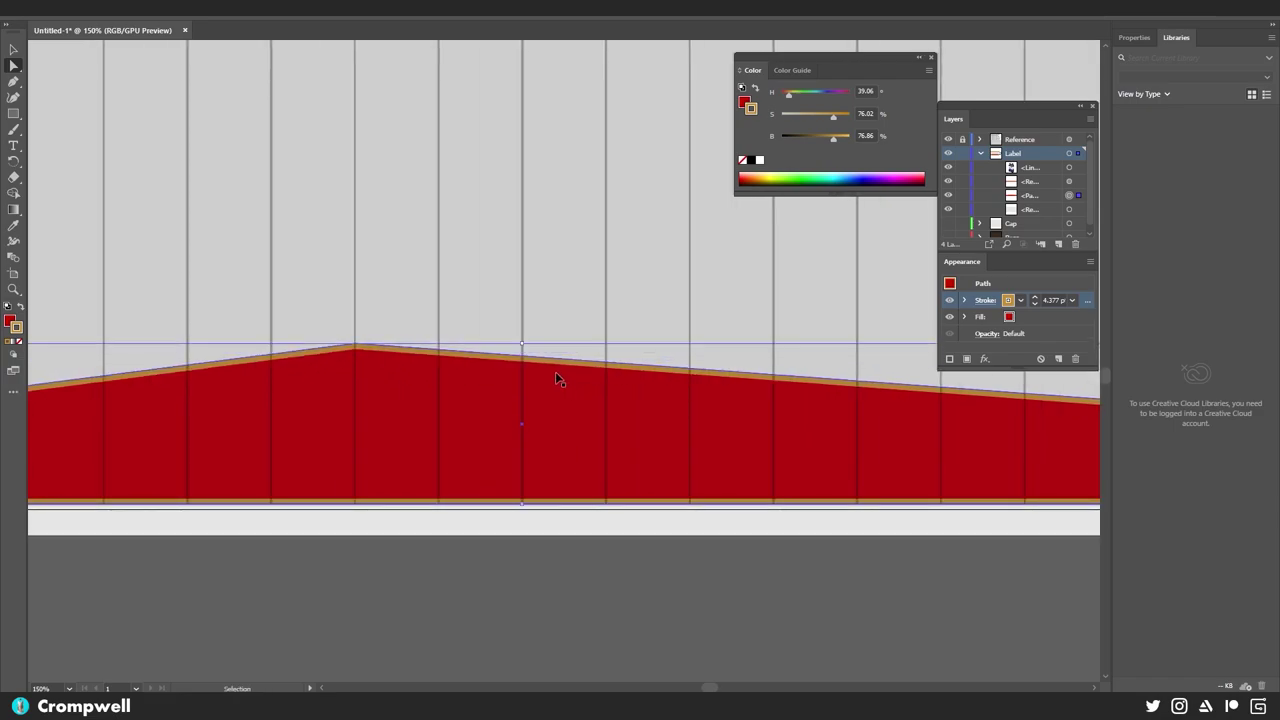
pyautogui.hotkey('ctrl', 'shift', 'z')
# - Add an anchor point to the bottom band's left slope on the first vertical UV line inside the outer border
pyautogui.press('z')
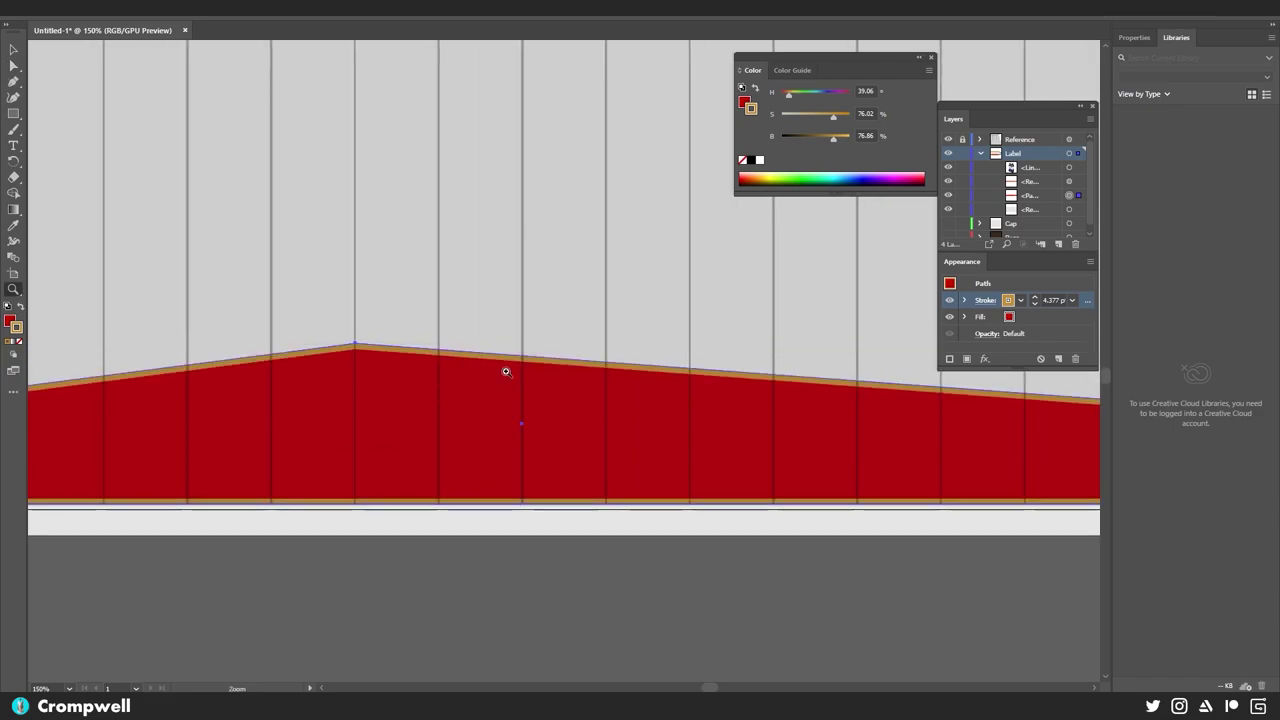
pyautogui.moveTo(503, 370); pyautogui.dragTo(220, 416)
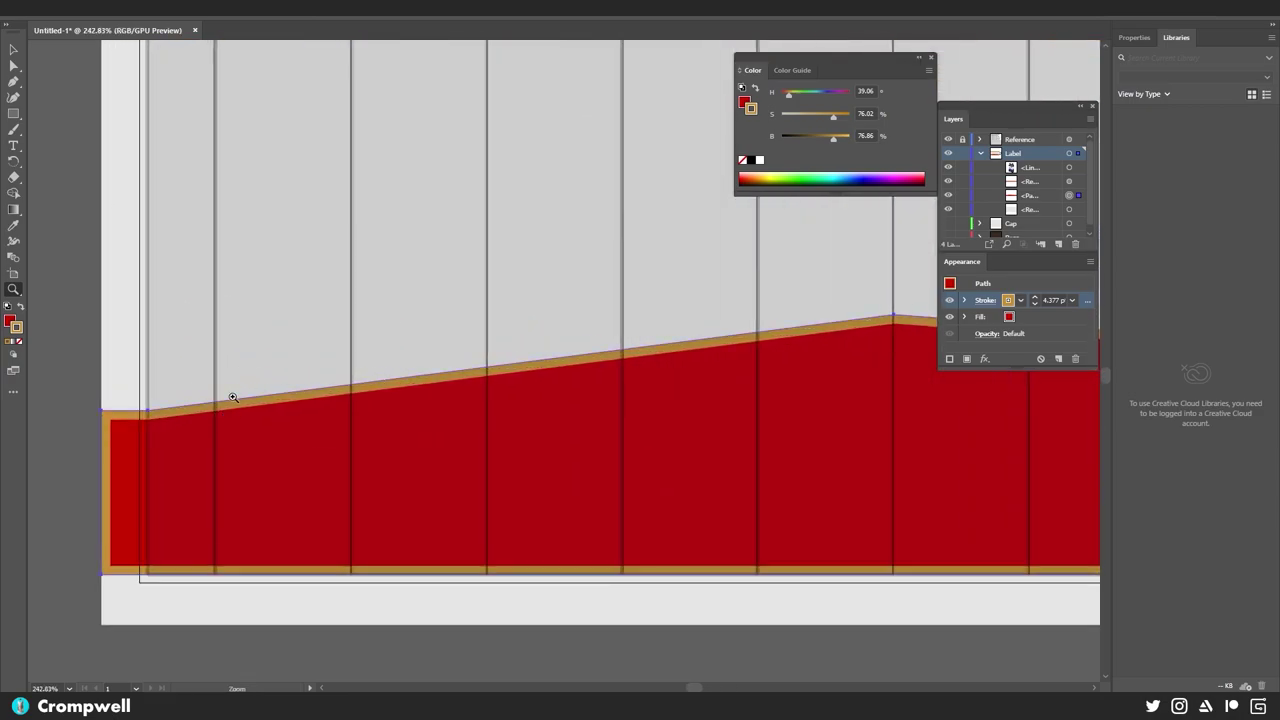
pyautogui.press('+')
pyautogui.press('a')
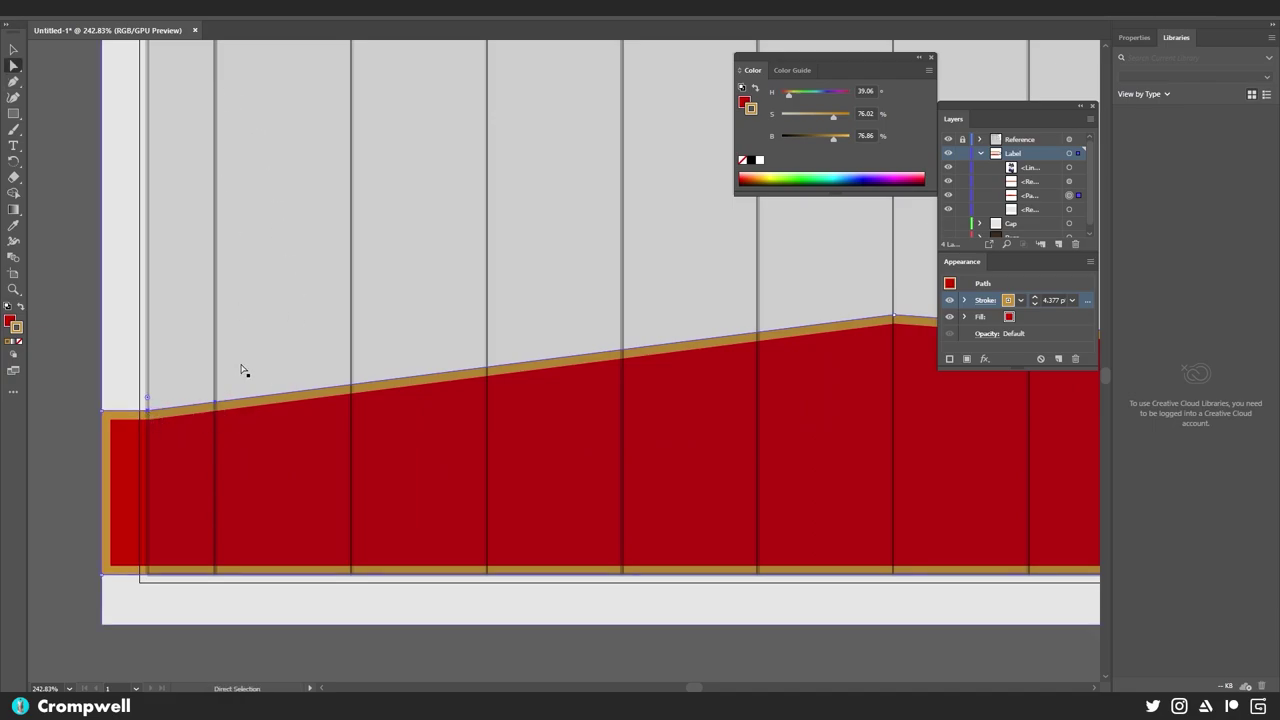
# - Bring up the alignment options and distribute the anchor points at the bottom band's left end vertically
pyautogui.click(258, 19)
pyautogui.click(323, 163)
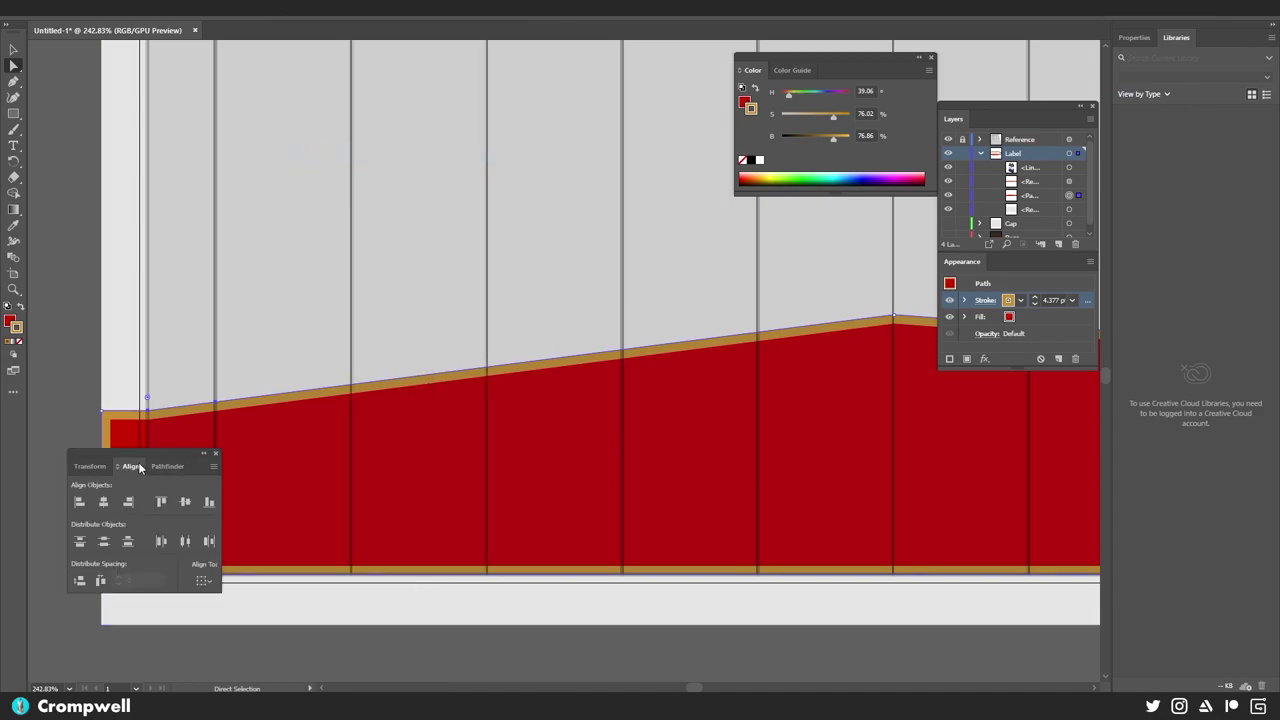
pyautogui.moveTo(138, 466); pyautogui.dragTo(449, 194)
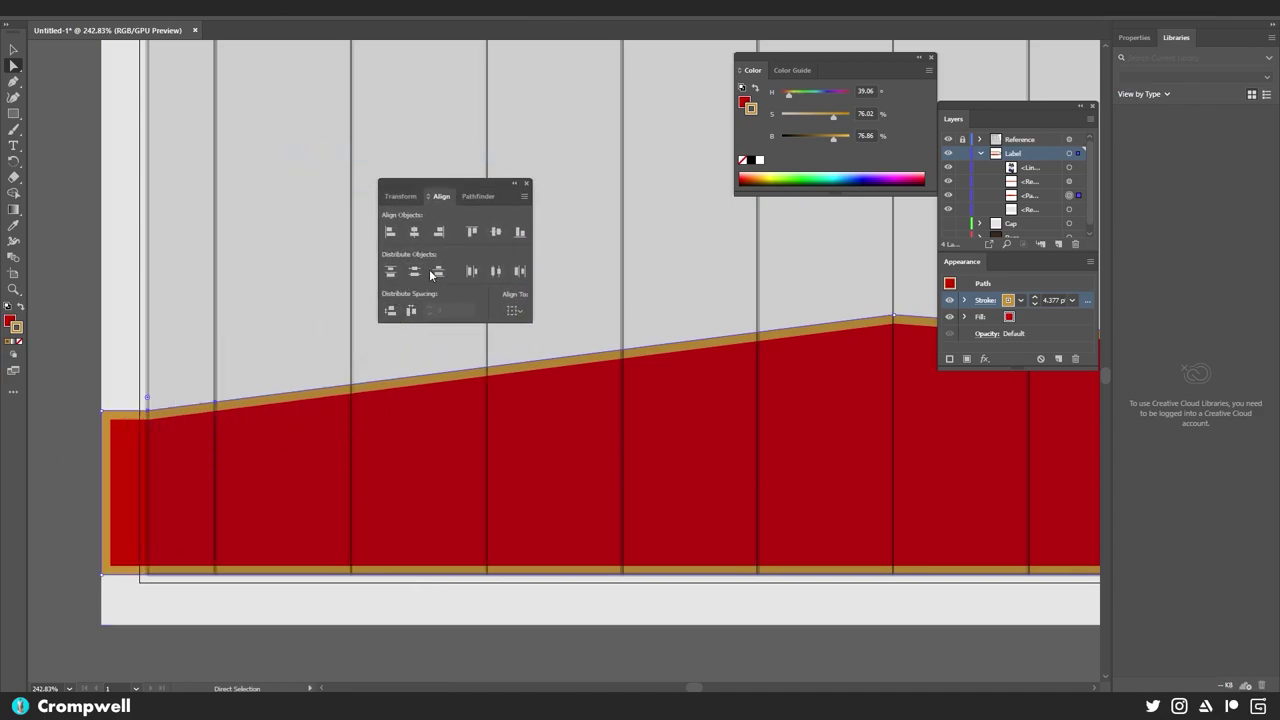
pyautogui.click(439, 275)
# - Add an anchor point to the bottom band's right slope on the last vertical UV line inside the outer border
pyautogui.moveTo(633, 401); pyautogui.dragTo(223, 386)
pyautogui.moveTo(684, 397); pyautogui.dragTo(177, 389)
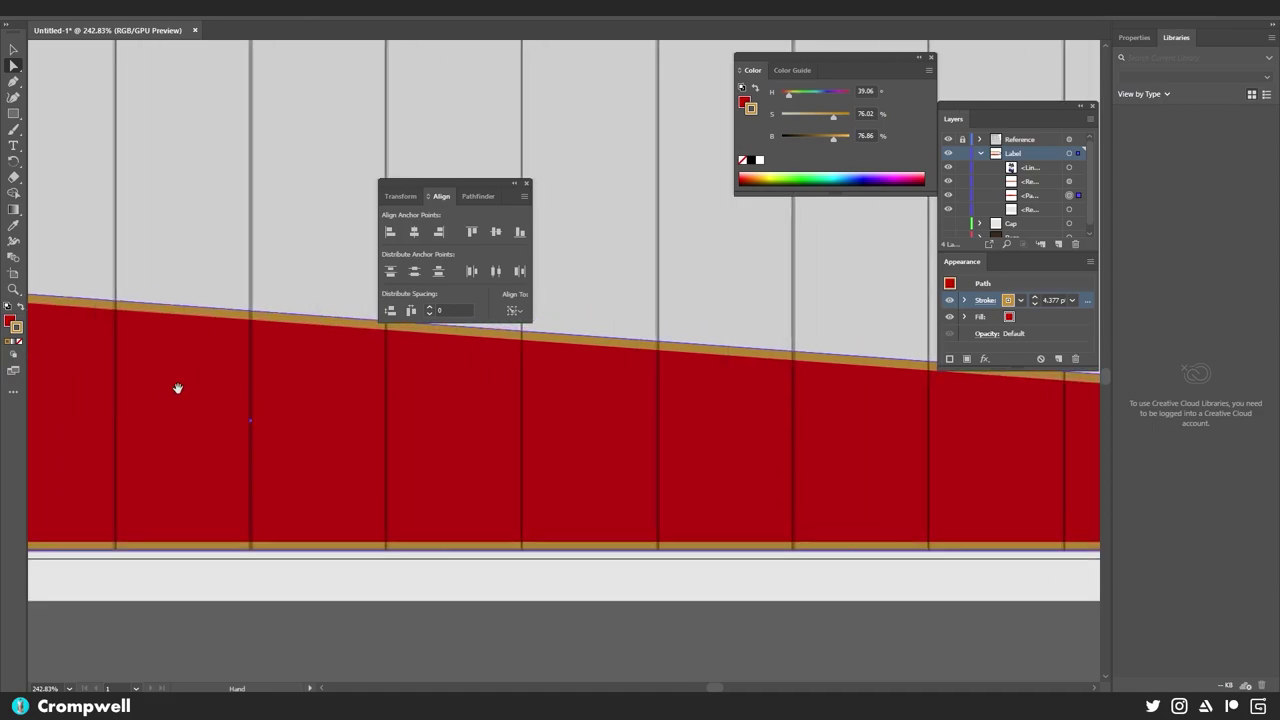
pyautogui.moveTo(557, 387); pyautogui.dragTo(122, 402)
pyautogui.press('p')
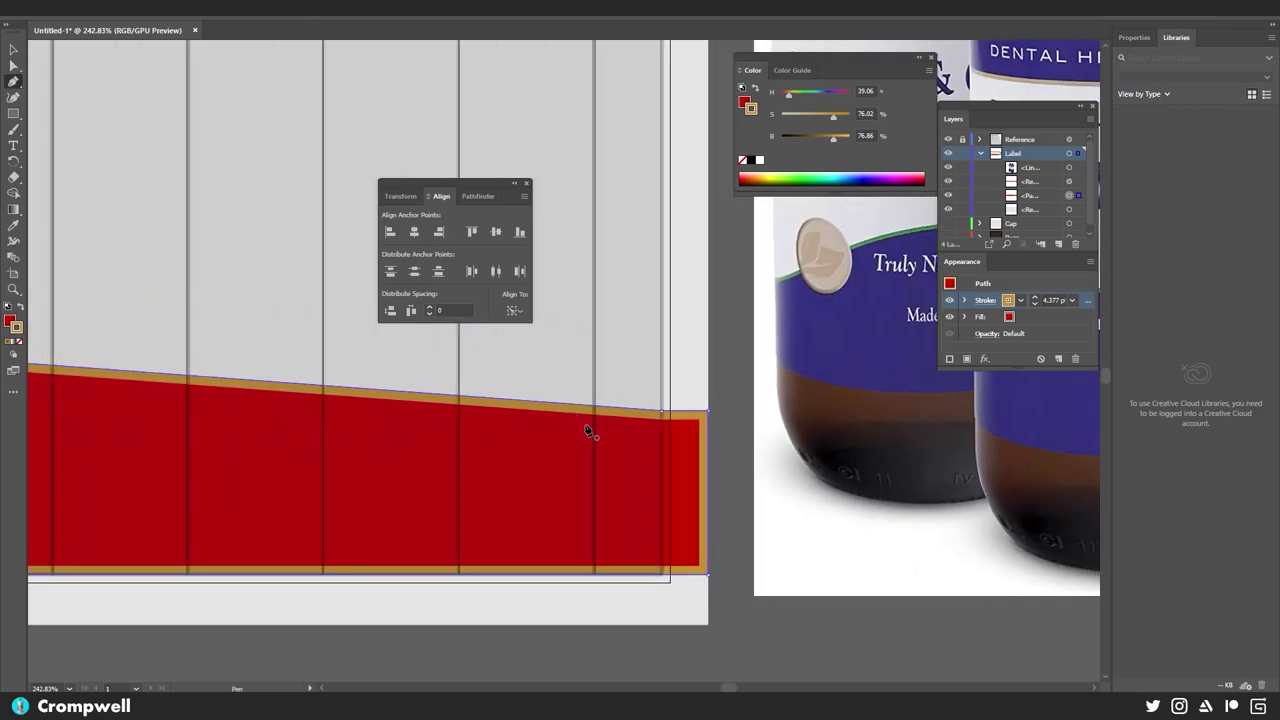
pyautogui.press('a')
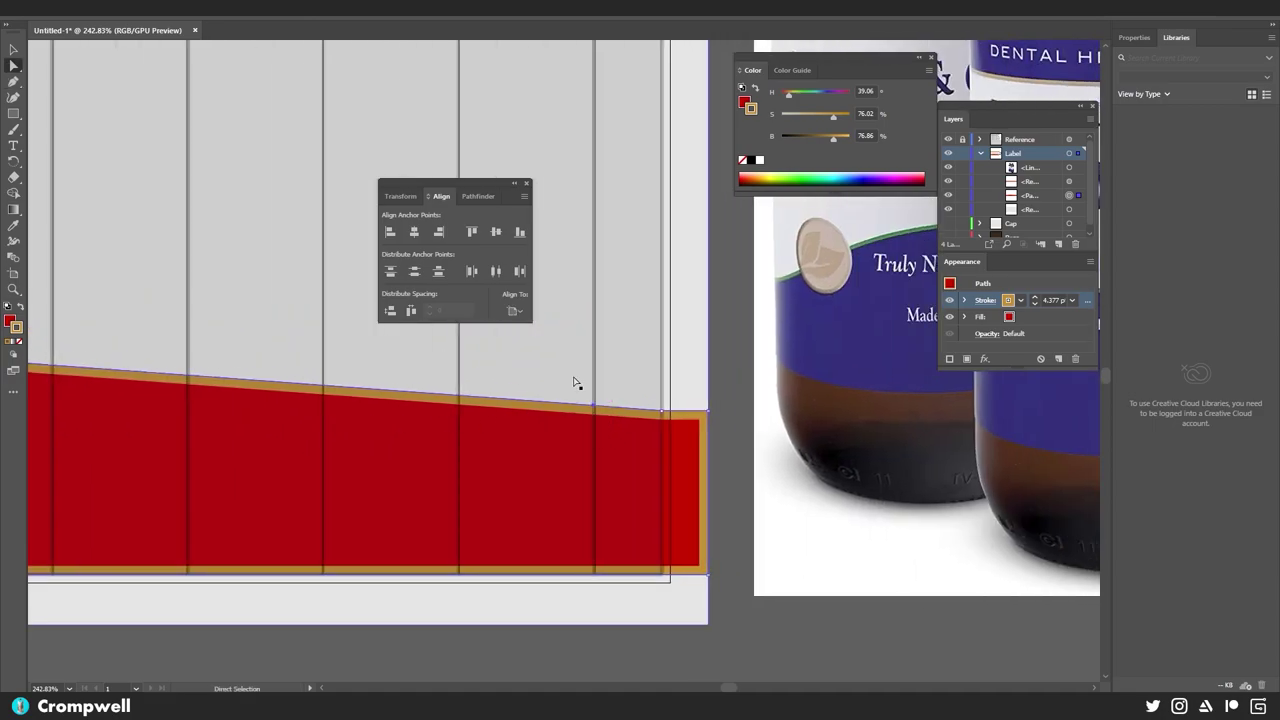
# - Add a new layer, and lock the pale grey background rectangle in the Label layer
pyautogui.moveTo(577, 383); pyautogui.dragTo(687, 440)
pyautogui.hotkey('ctrl', 'z')
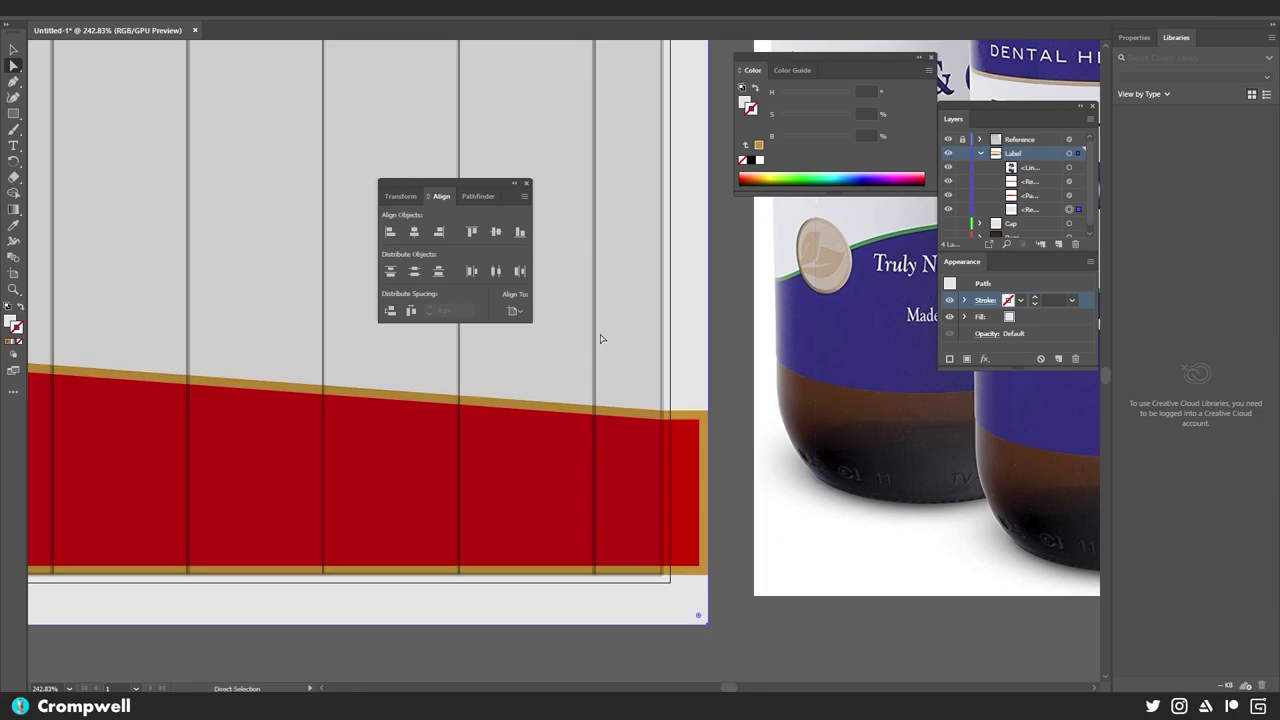
pyautogui.hotkey('ctrl', 'l')
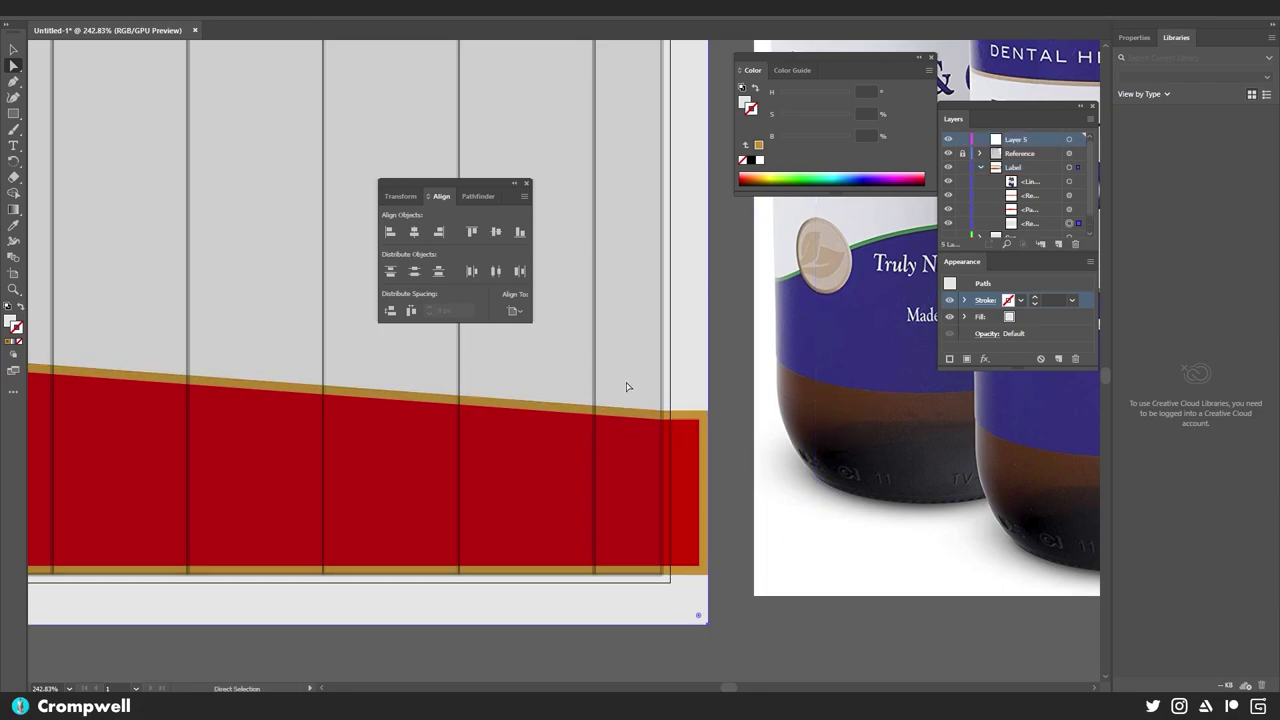
pyautogui.press('v')
pyautogui.click(694, 451)
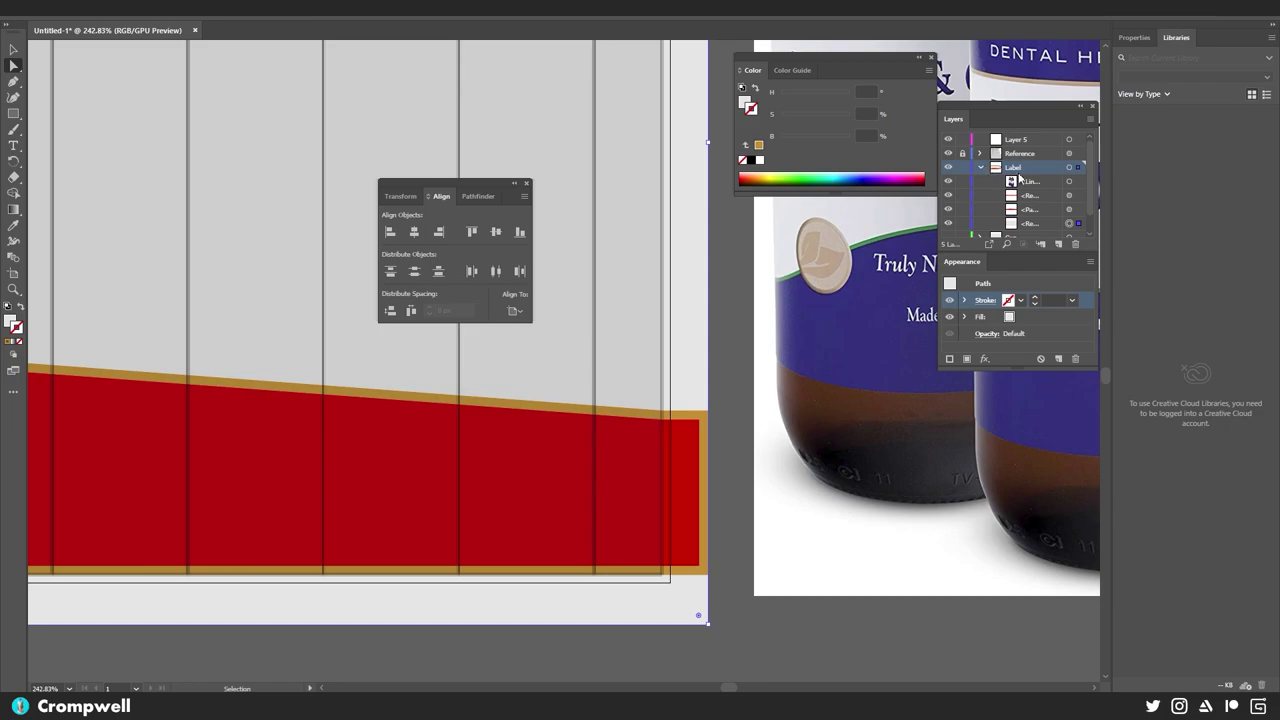
pyautogui.scroll(-1, 1003, 203)
pyautogui.click(962, 203)
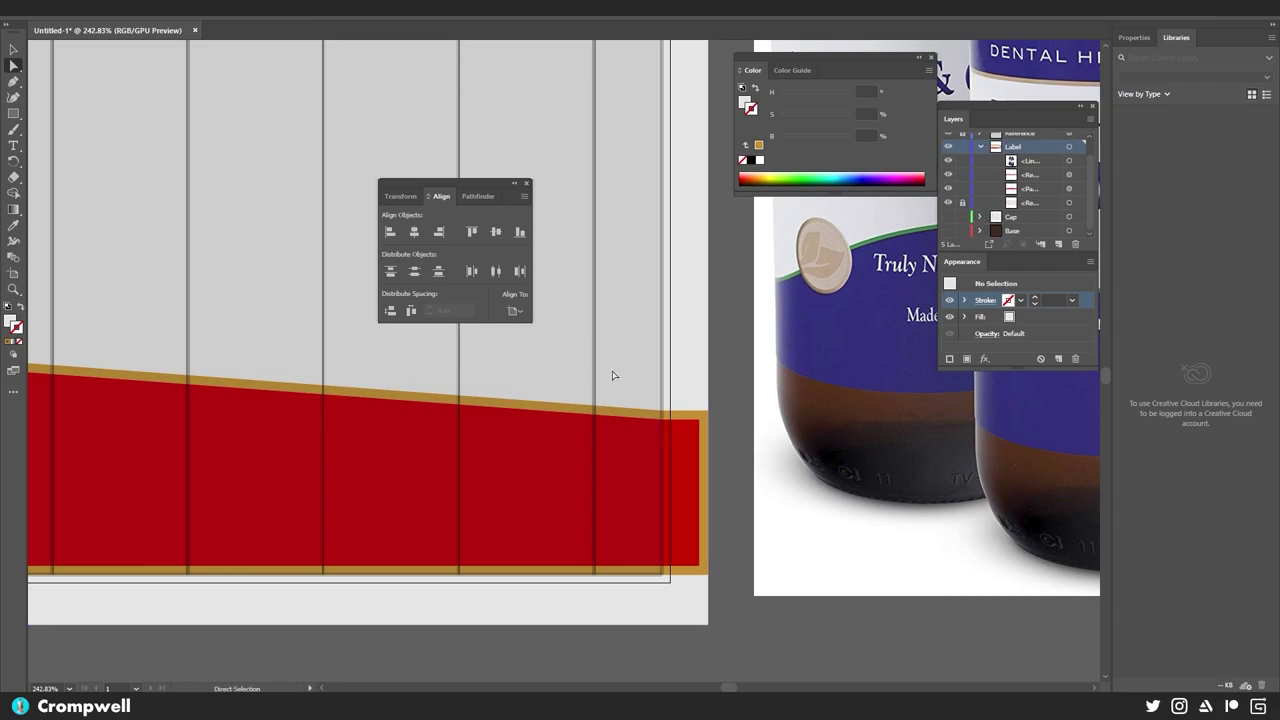
# - Bottom-align the slope anchor on the last inner UV line with the neighbouring anchor at the bottom band's right end, using a key anchor
pyautogui.click(565, 416)
pyautogui.moveTo(556, 374); pyautogui.dragTo(674, 438)
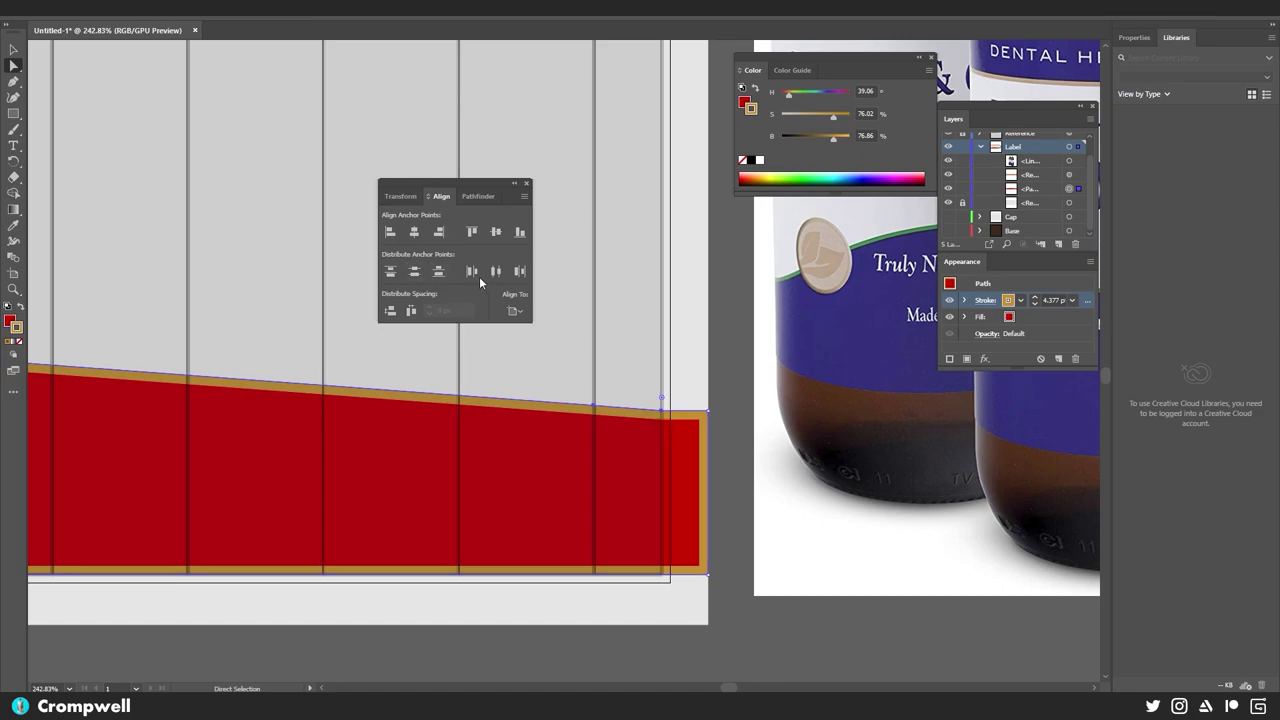
pyautogui.click(516, 234)
pyautogui.hotkey('ctrl', 'z')
pyautogui.click(661, 410)
pyautogui.click(514, 310)
pyautogui.click(541, 331)
pyautogui.click(520, 231)
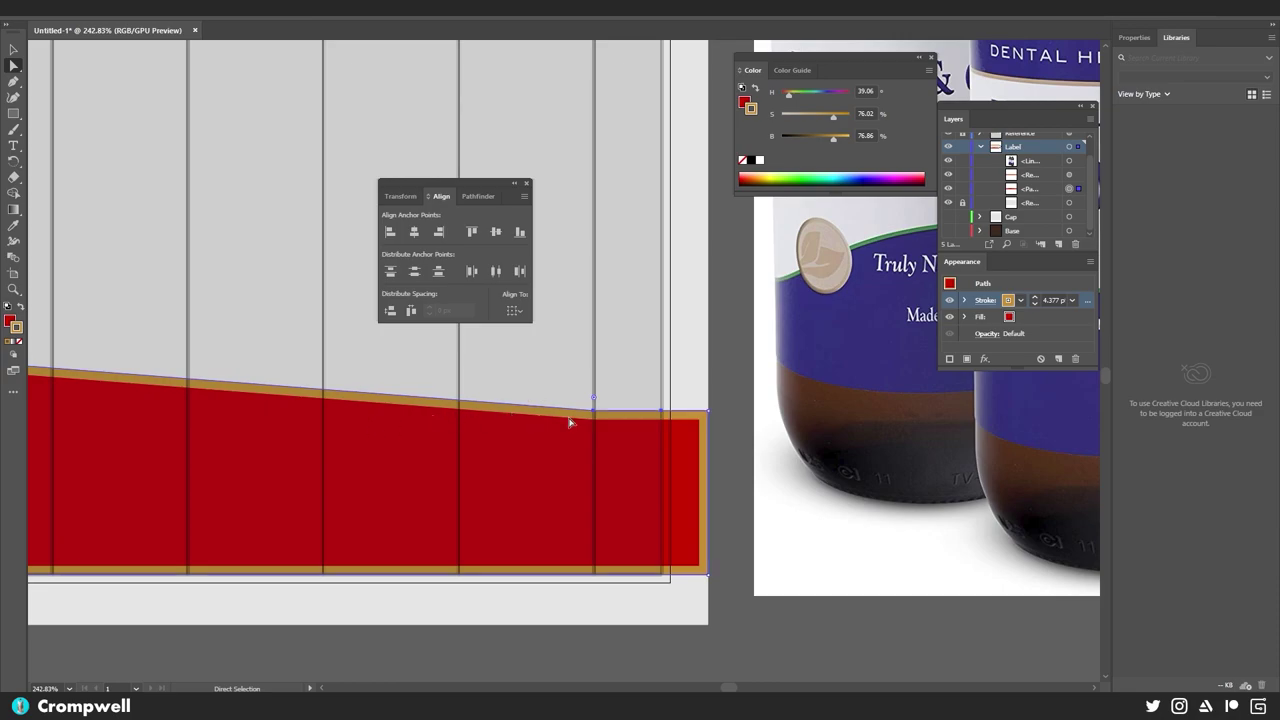
pyautogui.scroll(3, 615, 453)
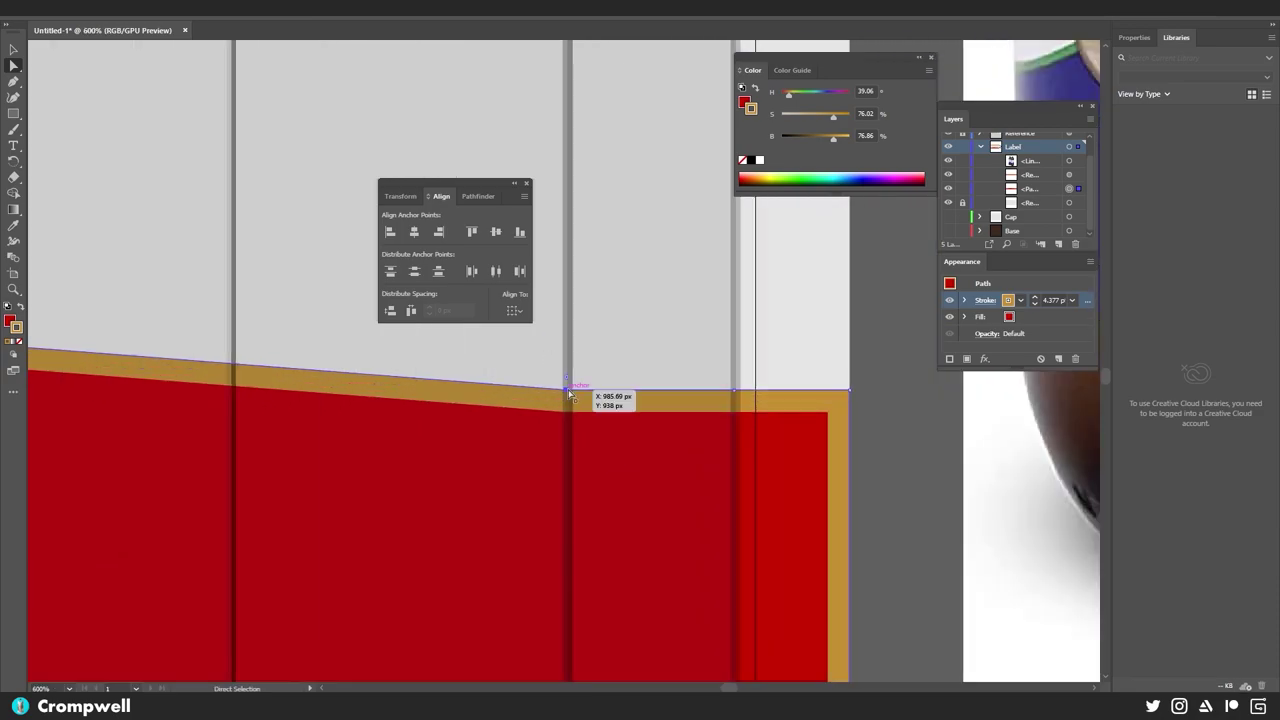
pyautogui.moveTo(568, 394)
pyautogui.mouseDown()
pyautogui.moveTo(589, 389)
pyautogui.moveTo(569, 396)
pyautogui.mouseUp()
pyautogui.click(514, 365)
pyautogui.scroll(-3, 514, 365)
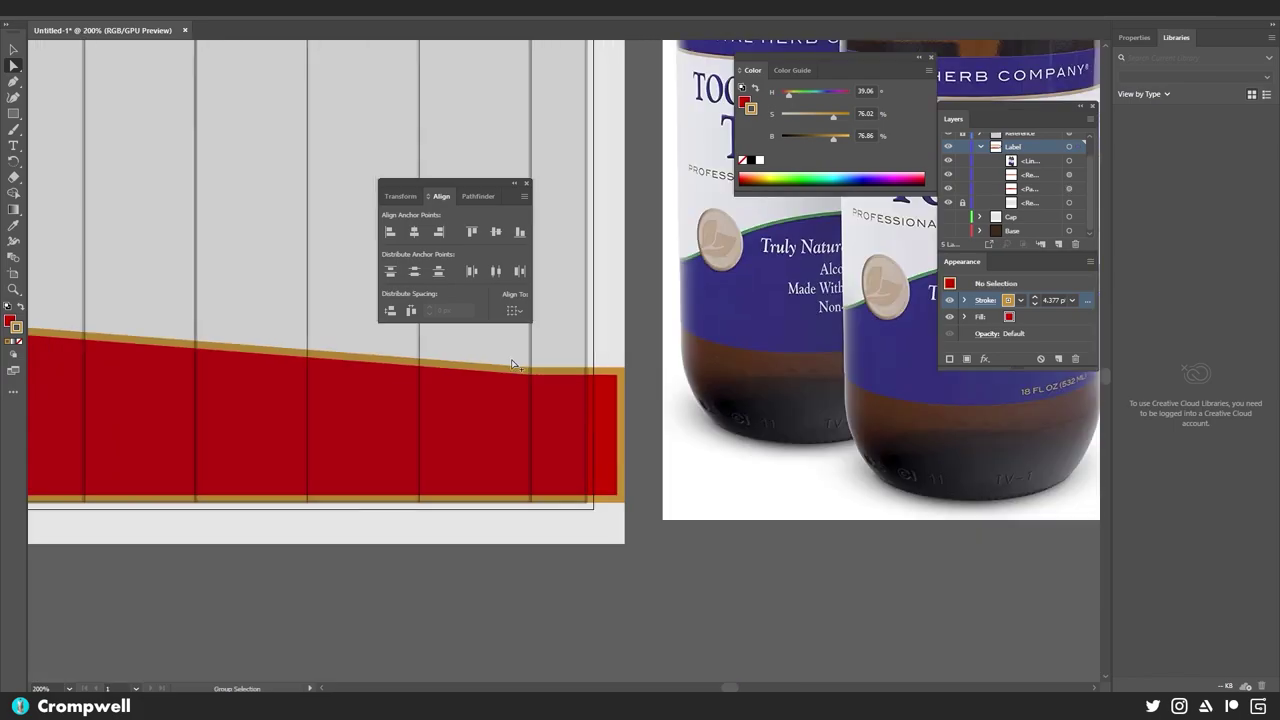
# - Try to round the peak of the bottom band's top edge with the live corner widget
pyautogui.moveTo(254, 313); pyautogui.dragTo(712, 664)
pyautogui.click(685, 341)
pyautogui.scroll(-5, 708, 548)
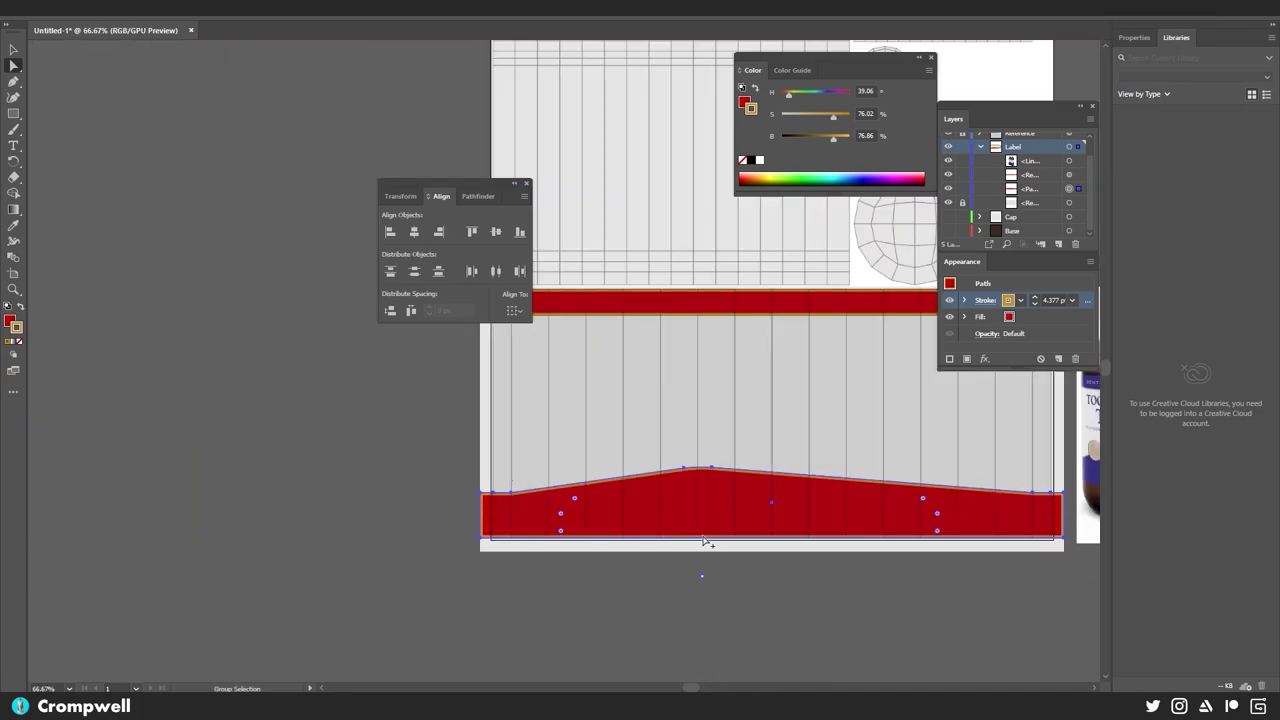
pyautogui.moveTo(714, 531); pyautogui.dragTo(566, 334)
pyautogui.scroll(3, 563, 352)
pyautogui.moveTo(571, 275); pyautogui.dragTo(658, 354)
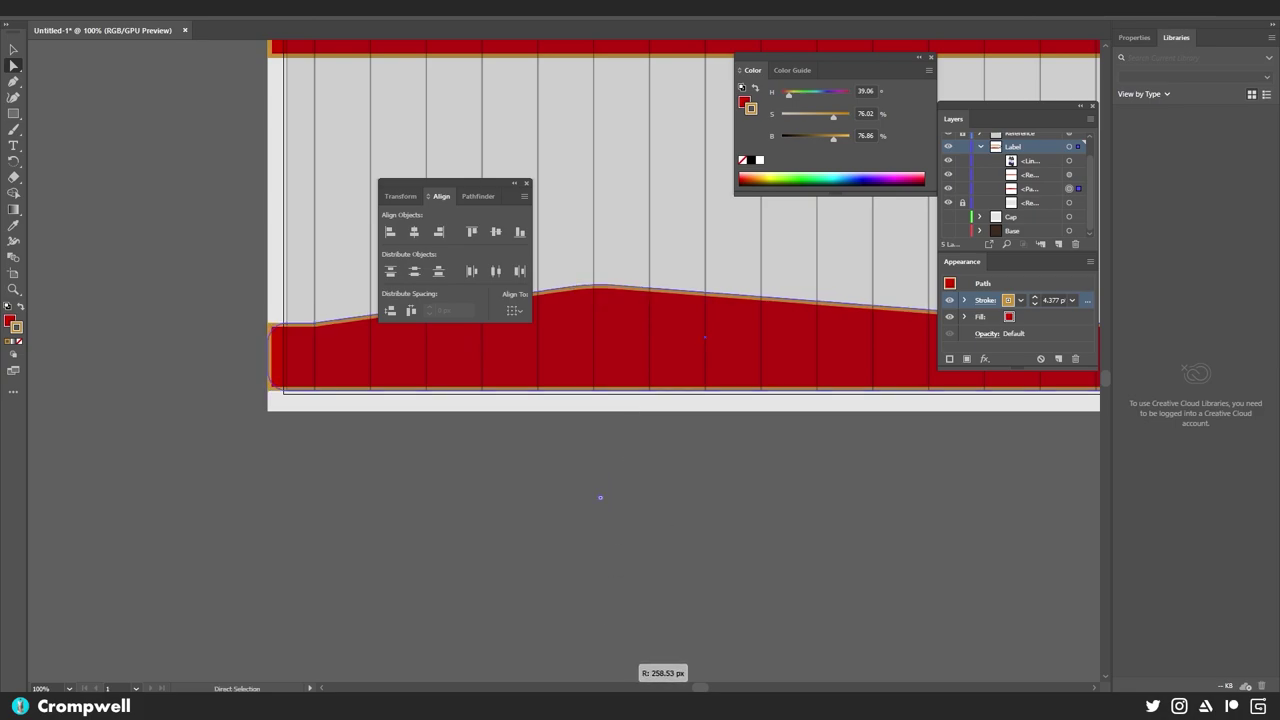
pyautogui.scroll(-2, 605, 541)
pyautogui.scroll(-3, 605, 541)
pyautogui.moveTo(605, 543); pyautogui.dragTo(574, 462)
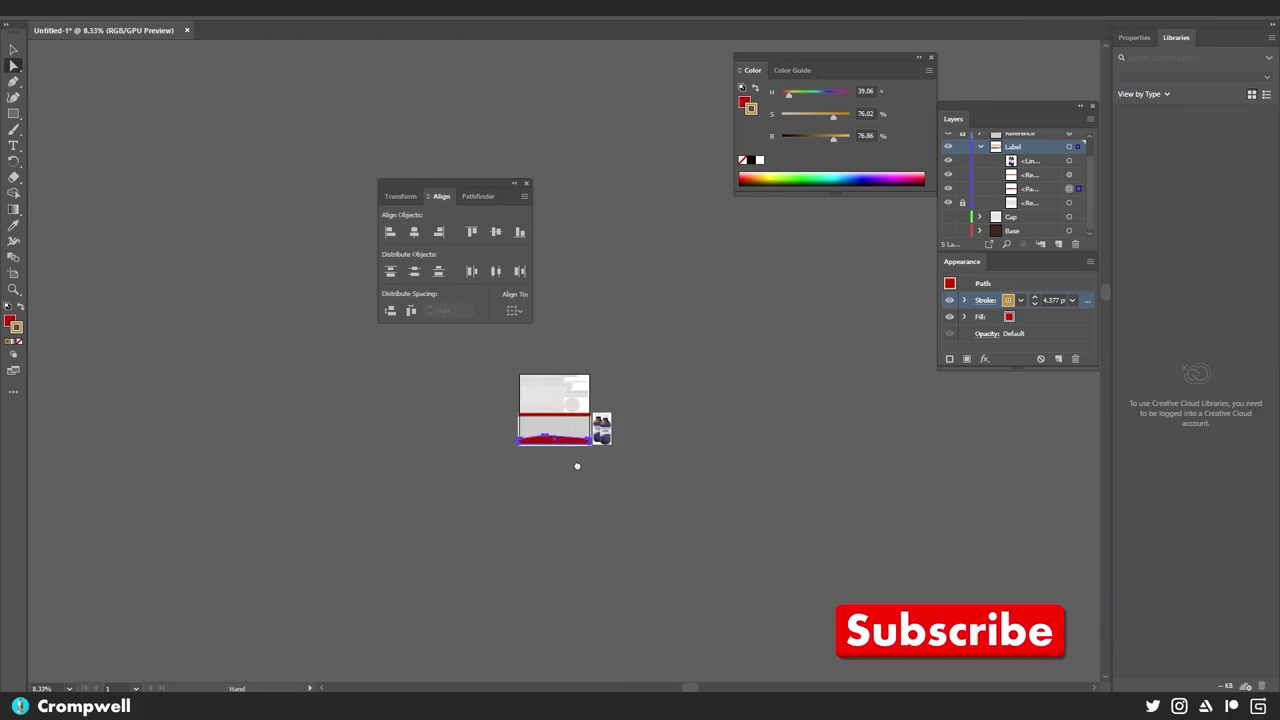
pyautogui.scroll(3, 565, 455)
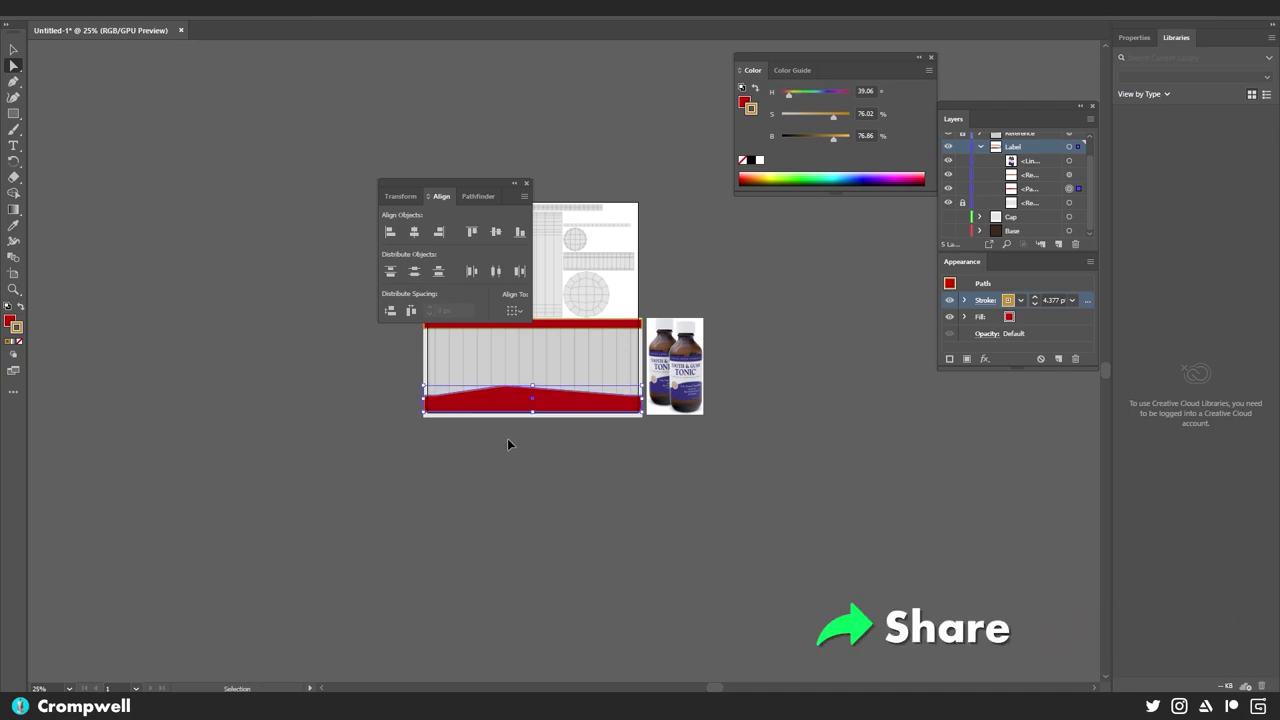
pyautogui.scroll(4, 507, 407)
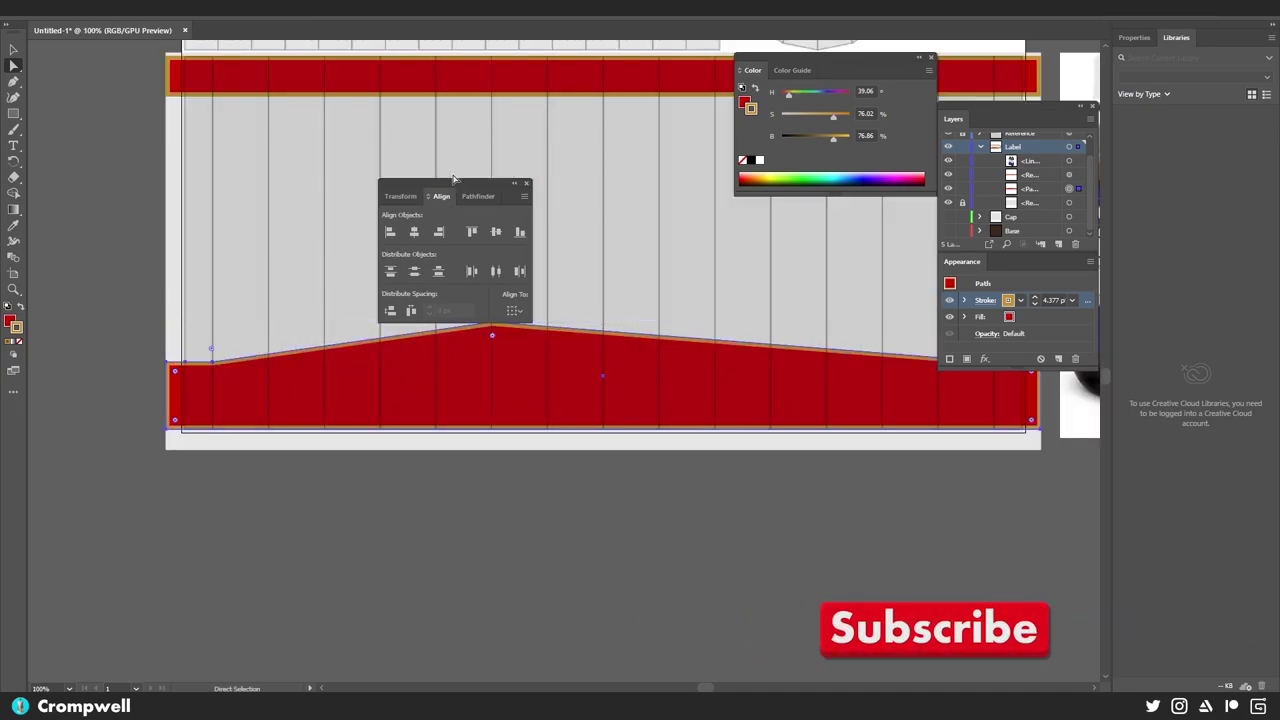
# - Convert the peak anchor of the bottom band into a smooth point with horizontal handles reaching about two UV lines each way
pyautogui.moveTo(452, 178); pyautogui.dragTo(228, 158)
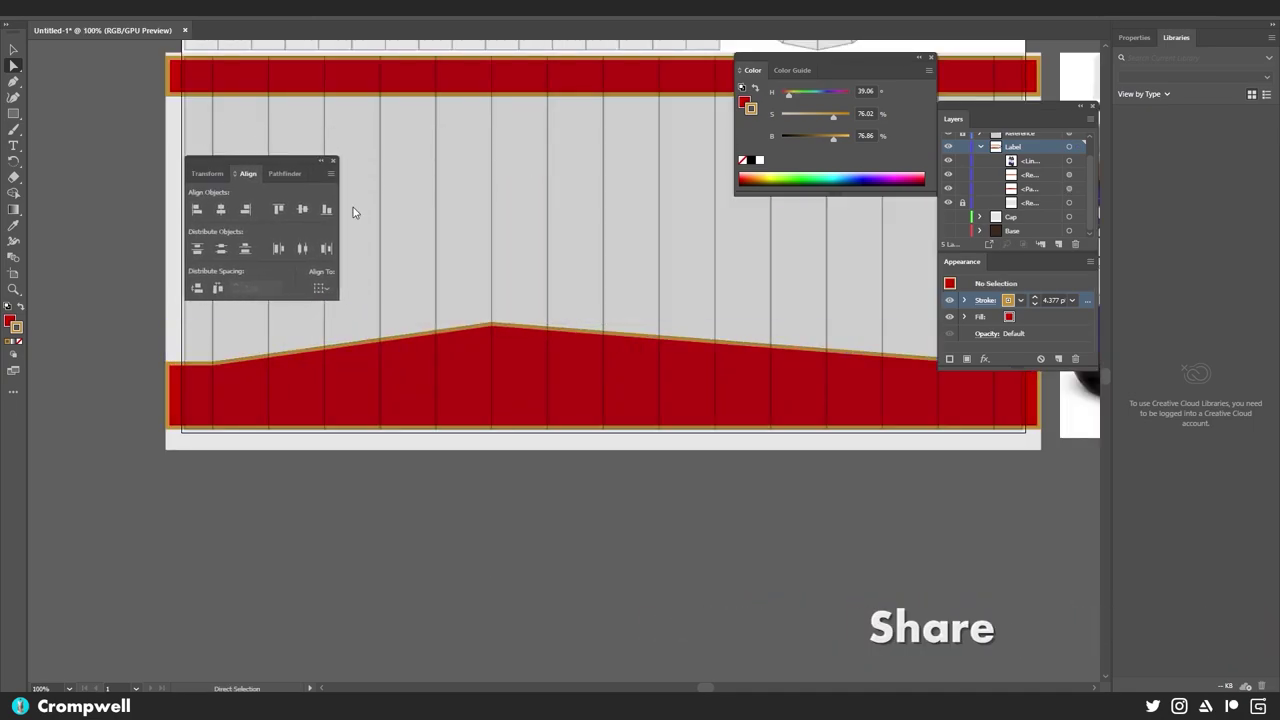
pyautogui.click(494, 346)
pyautogui.click(491, 324)
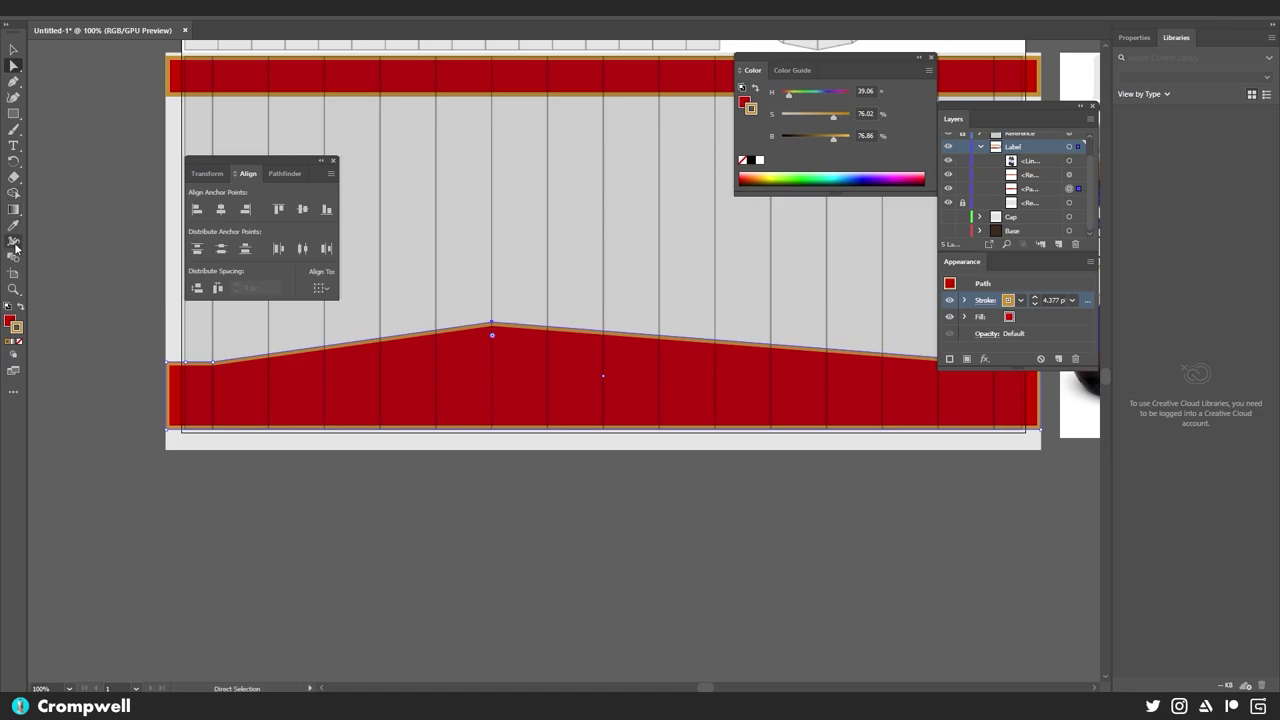
pyautogui.click(15, 88)
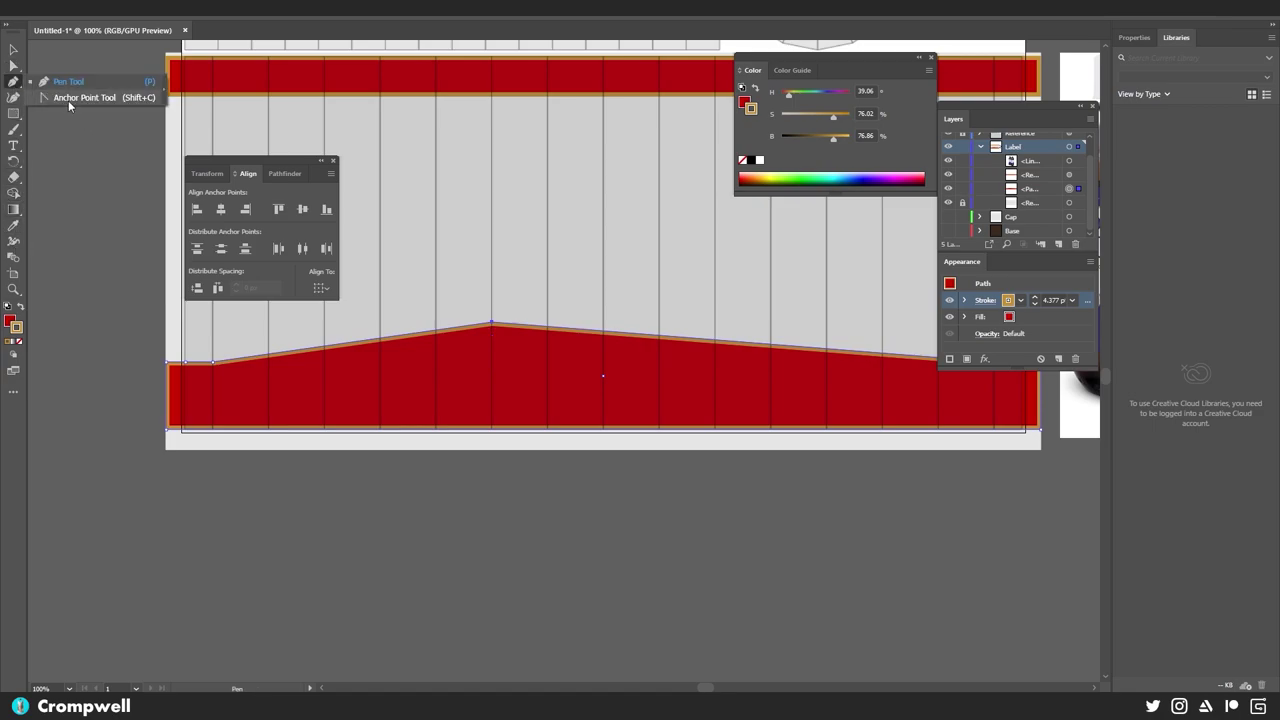
pyautogui.click(69, 107)
pyautogui.moveTo(491, 322); pyautogui.dragTo(614, 323)
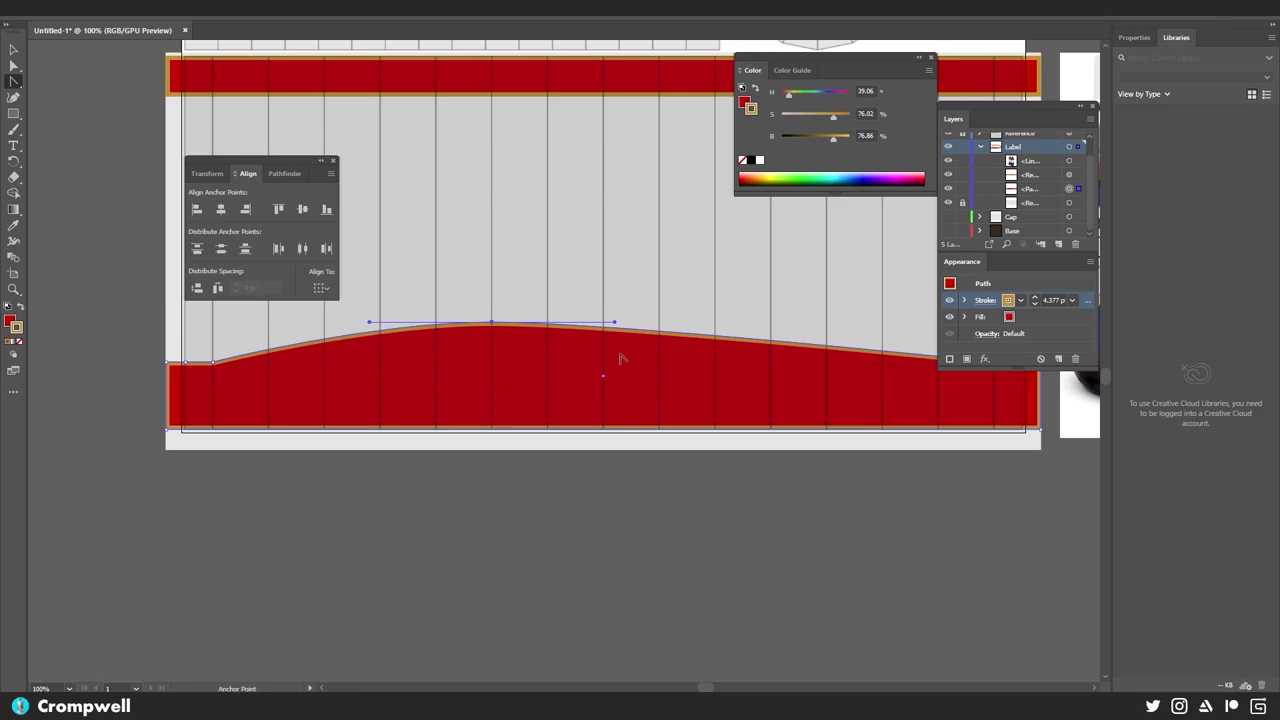
# - Move the slopes' lower anchors inward along the flat edge, by three UV lines on the right and one on the left
pyautogui.moveTo(700, 356); pyautogui.dragTo(546, 334)
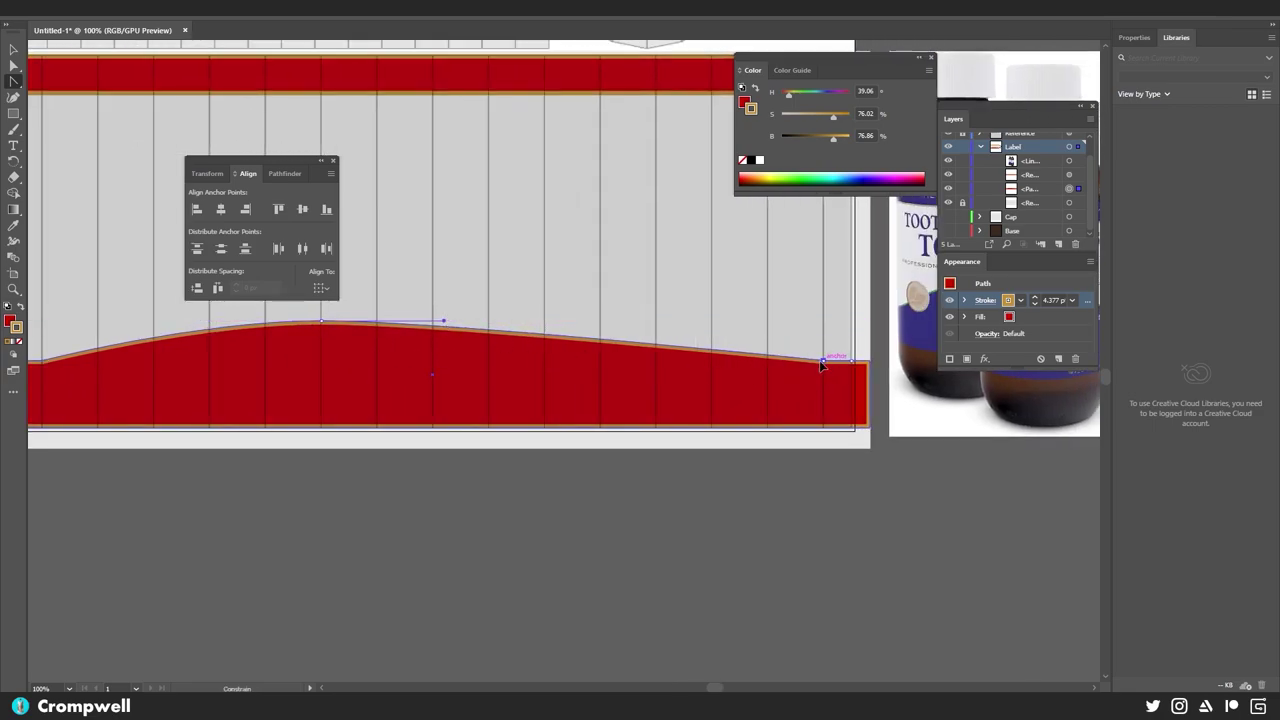
pyautogui.moveTo(822, 361); pyautogui.dragTo(655, 366)
pyautogui.press('a')
pyautogui.moveTo(331, 351); pyautogui.dragTo(485, 368)
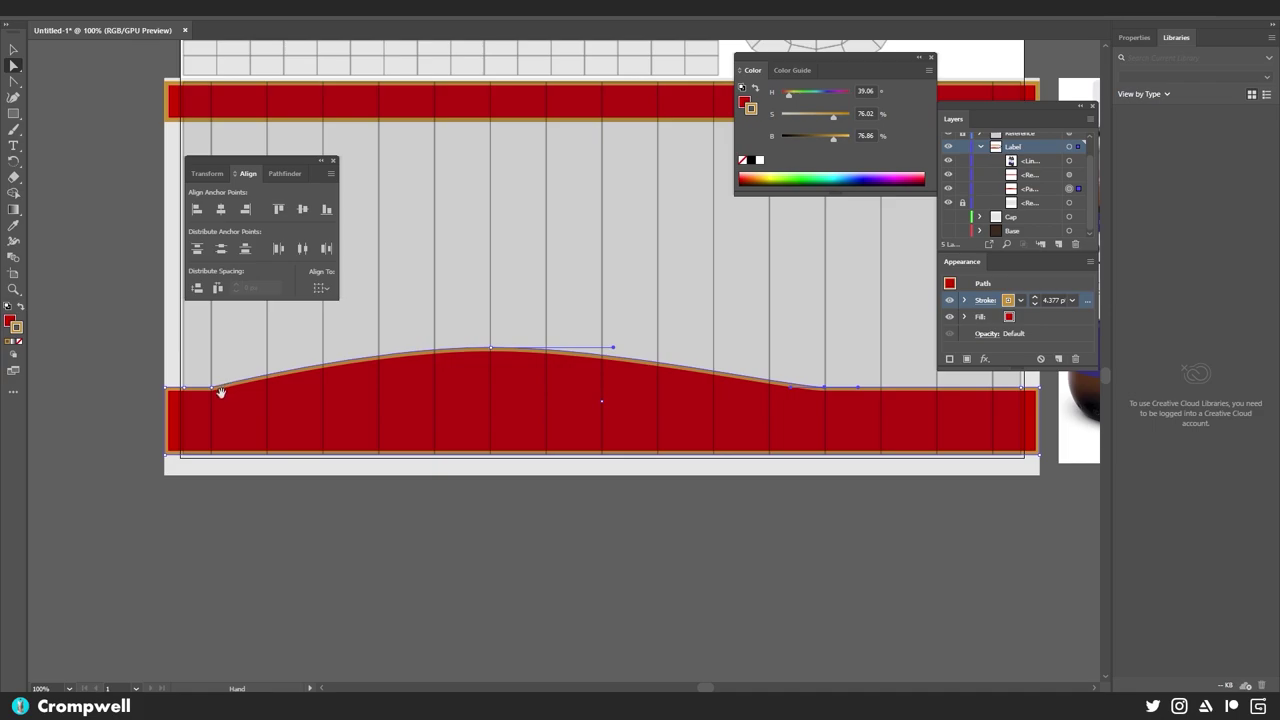
pyautogui.moveTo(214, 391); pyautogui.dragTo(266, 392)
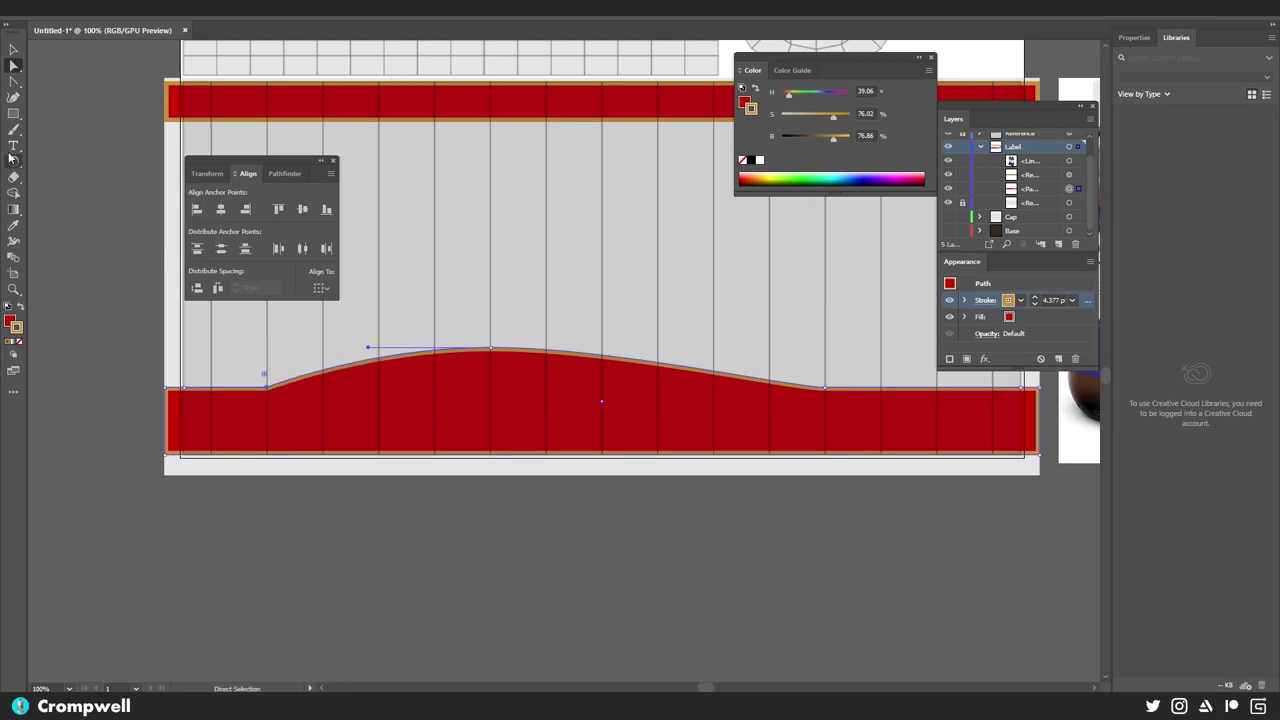
# - Convert the lower anchors of both slopes into smooth points with horizontal handles using the Anchor Point tool
pyautogui.click(12, 85)
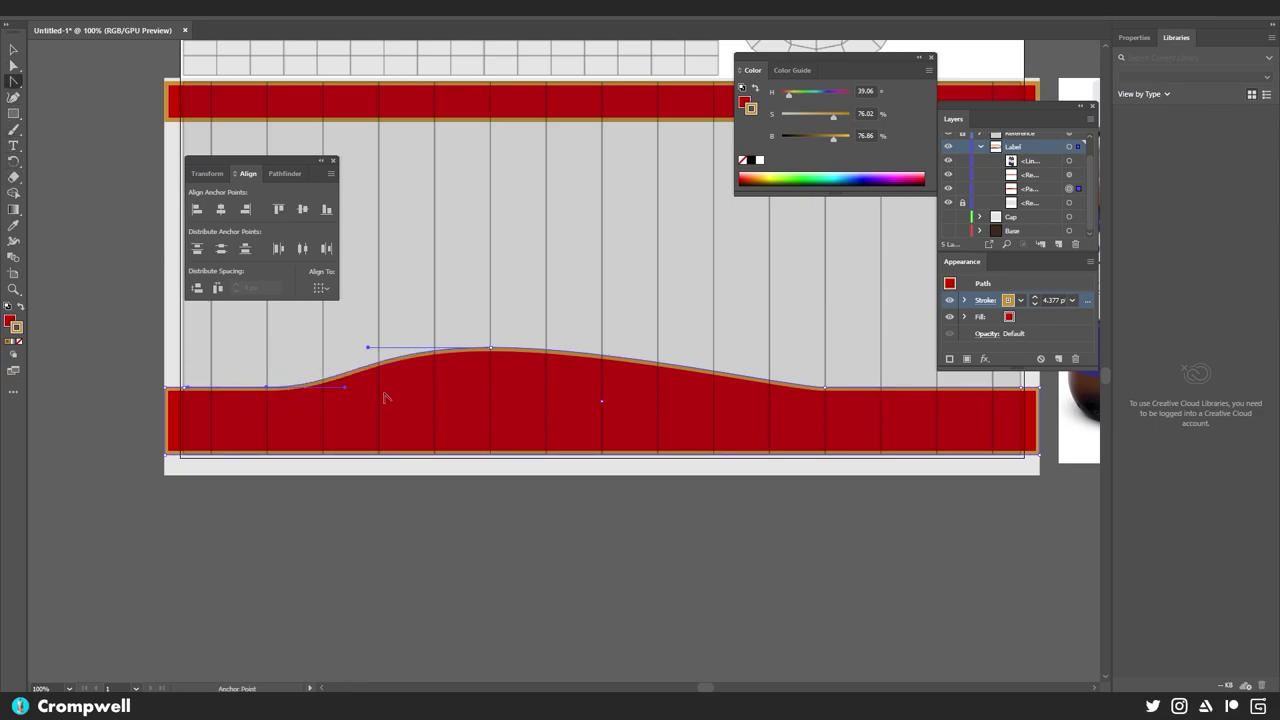
pyautogui.hscroll(5, 562, 388)
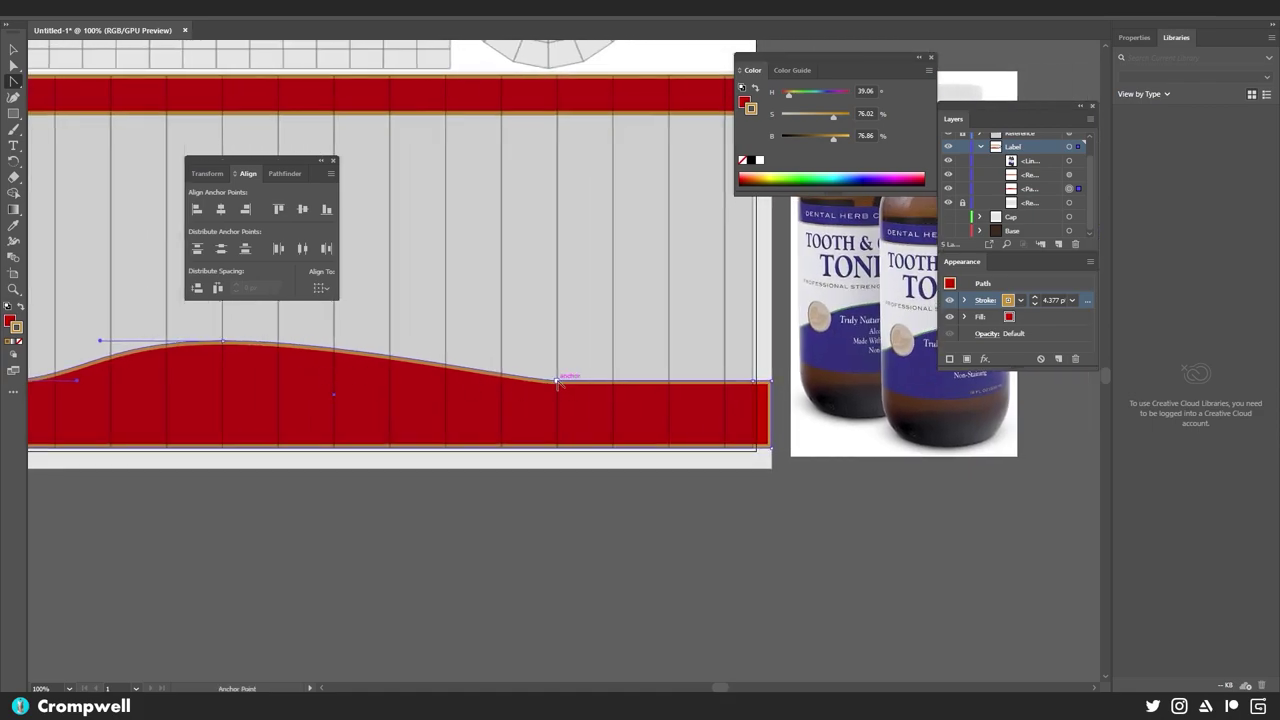
pyautogui.moveTo(557, 381); pyautogui.dragTo(601, 389)
pyautogui.moveTo(695, 388); pyautogui.dragTo(695, 382)
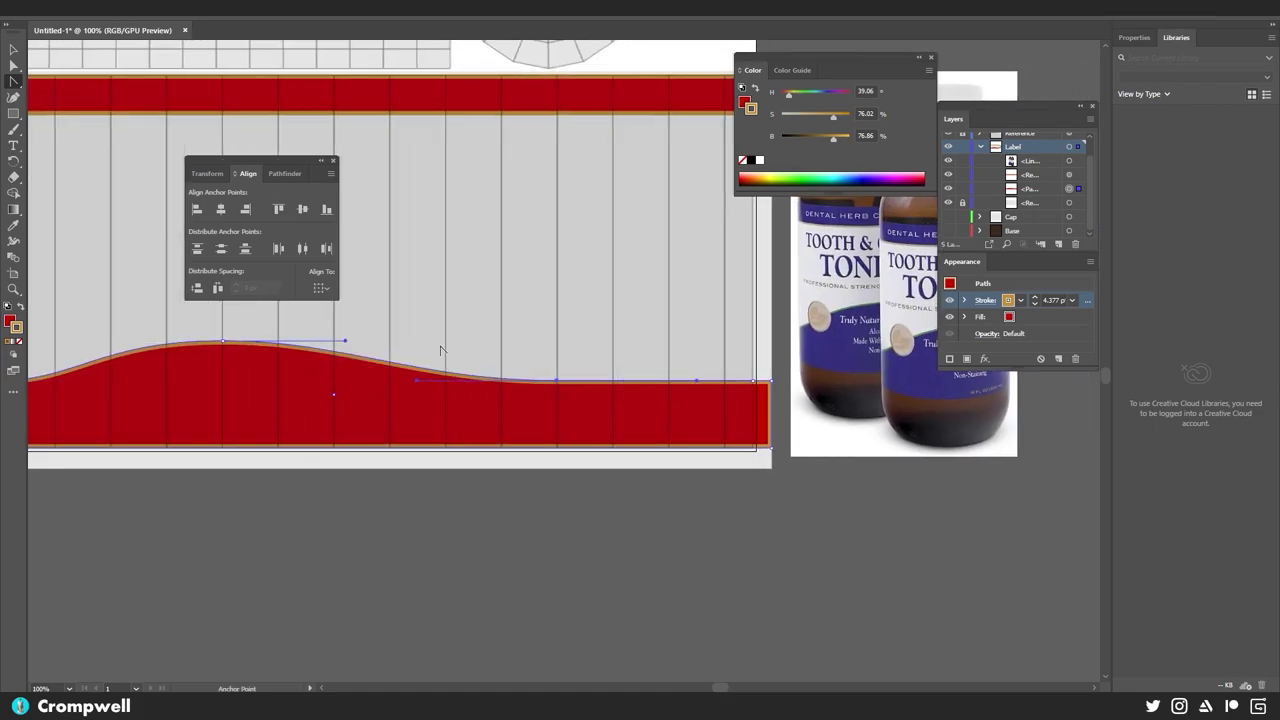
# - Move the right slope's lower anchor outward along the flat edge by two vertical UV lines
pyautogui.moveTo(348, 306); pyautogui.dragTo(497, 331)
pyautogui.press('a')
pyautogui.click(560, 320)
pyautogui.moveTo(611, 318); pyautogui.dragTo(443, 334)
pyautogui.hscroll(3, 443, 333)
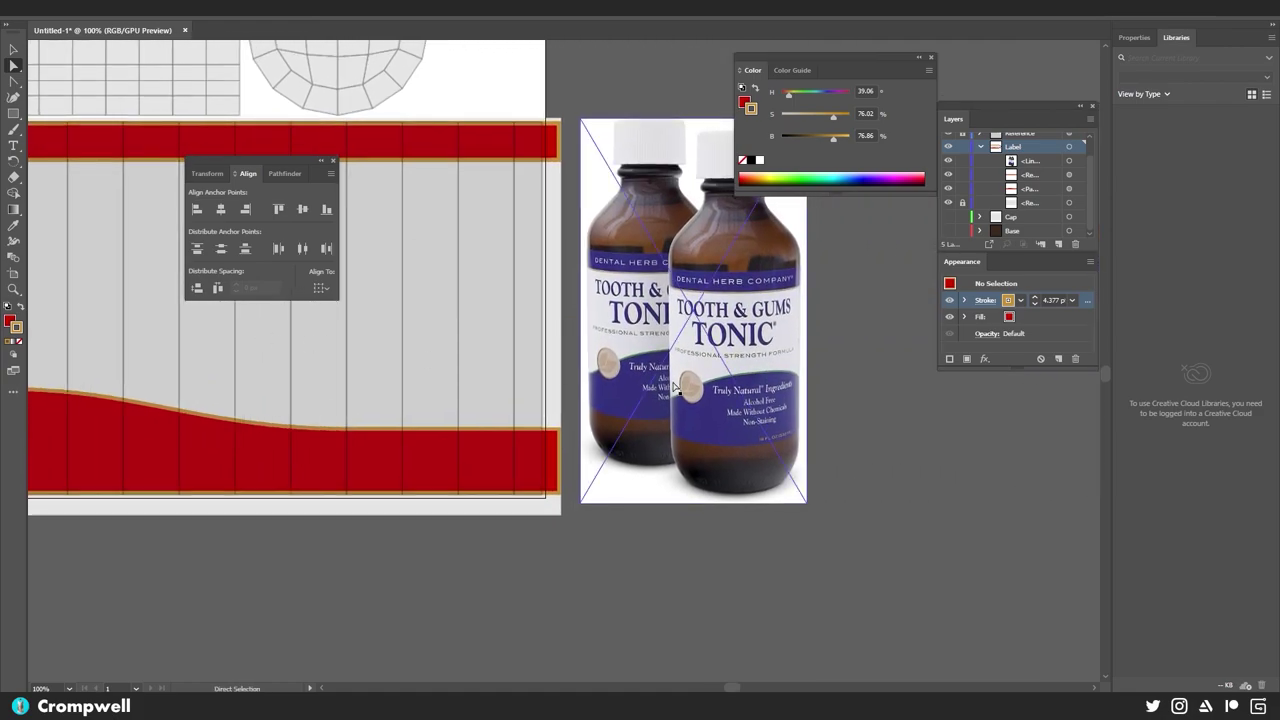
pyautogui.hscroll(-7, 346, 351)
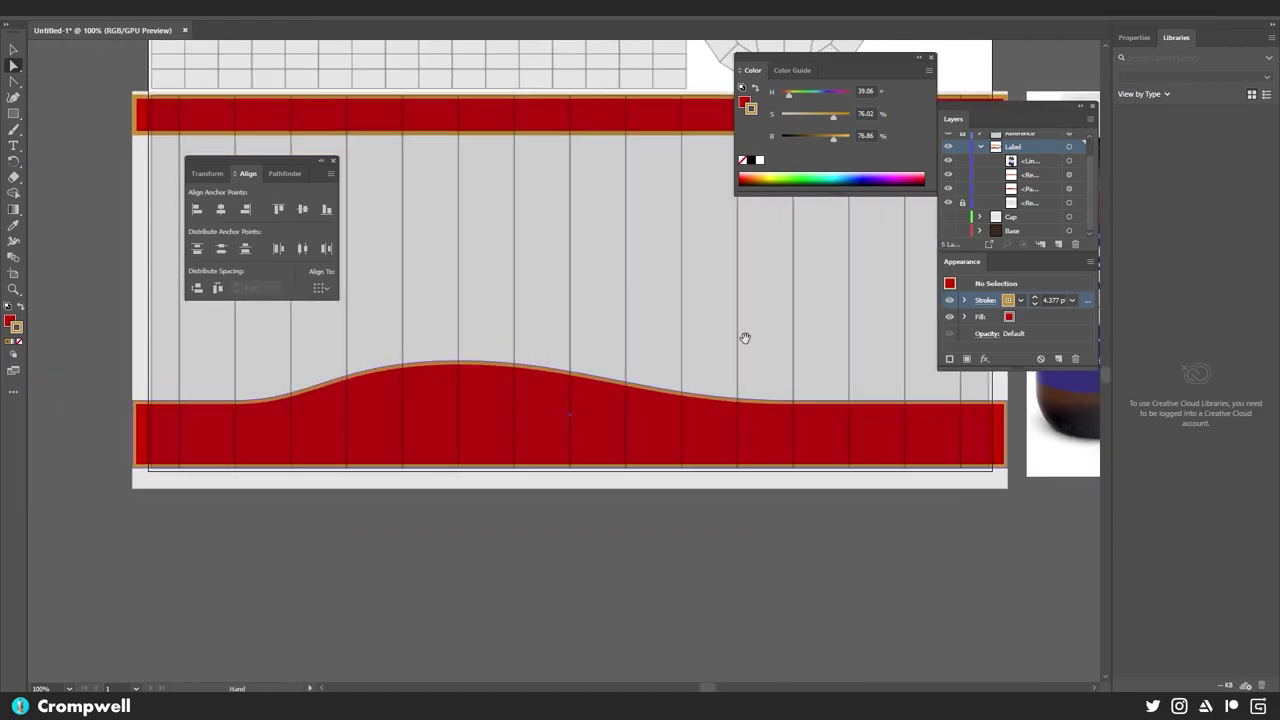
pyautogui.moveTo(504, 376); pyautogui.dragTo(325, 347)
pyautogui.click(581, 402)
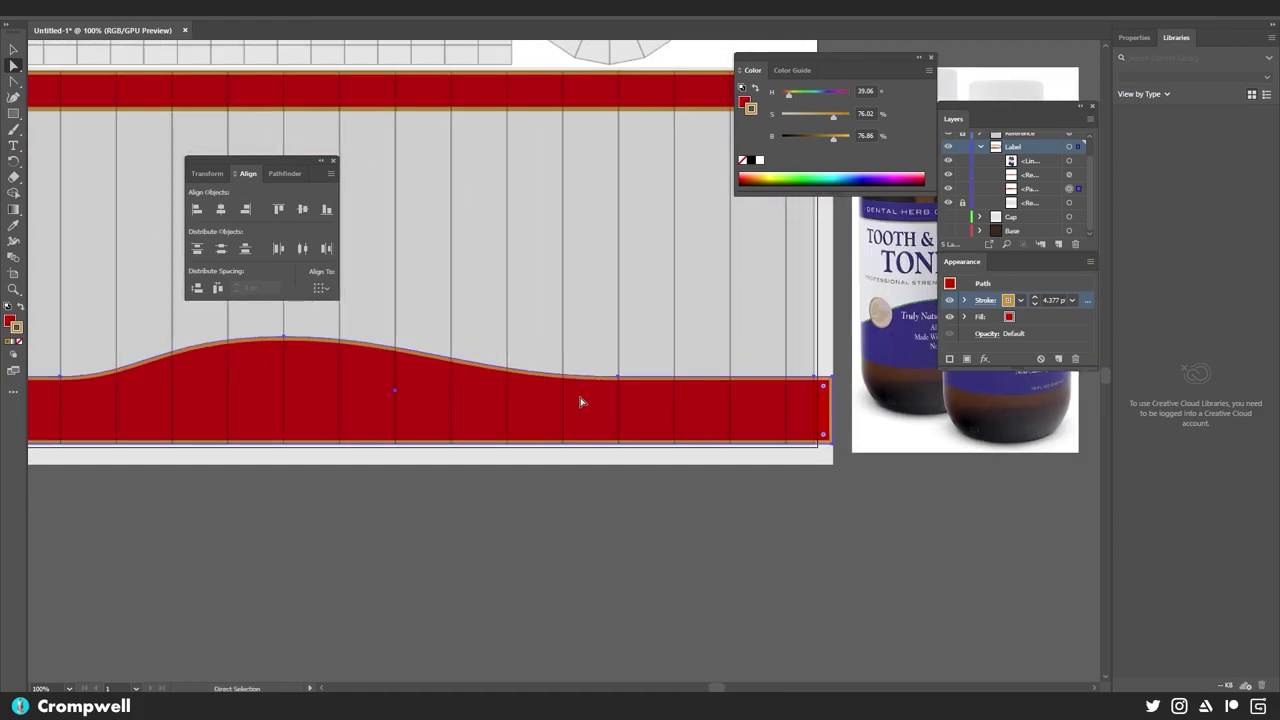
pyautogui.moveTo(620, 378); pyautogui.dragTo(730, 390)
# - Move the left slope's lower anchor outward along the flat edge to the outermost UV line, and deselect the band
pyautogui.hscroll(-5, 620, 390)
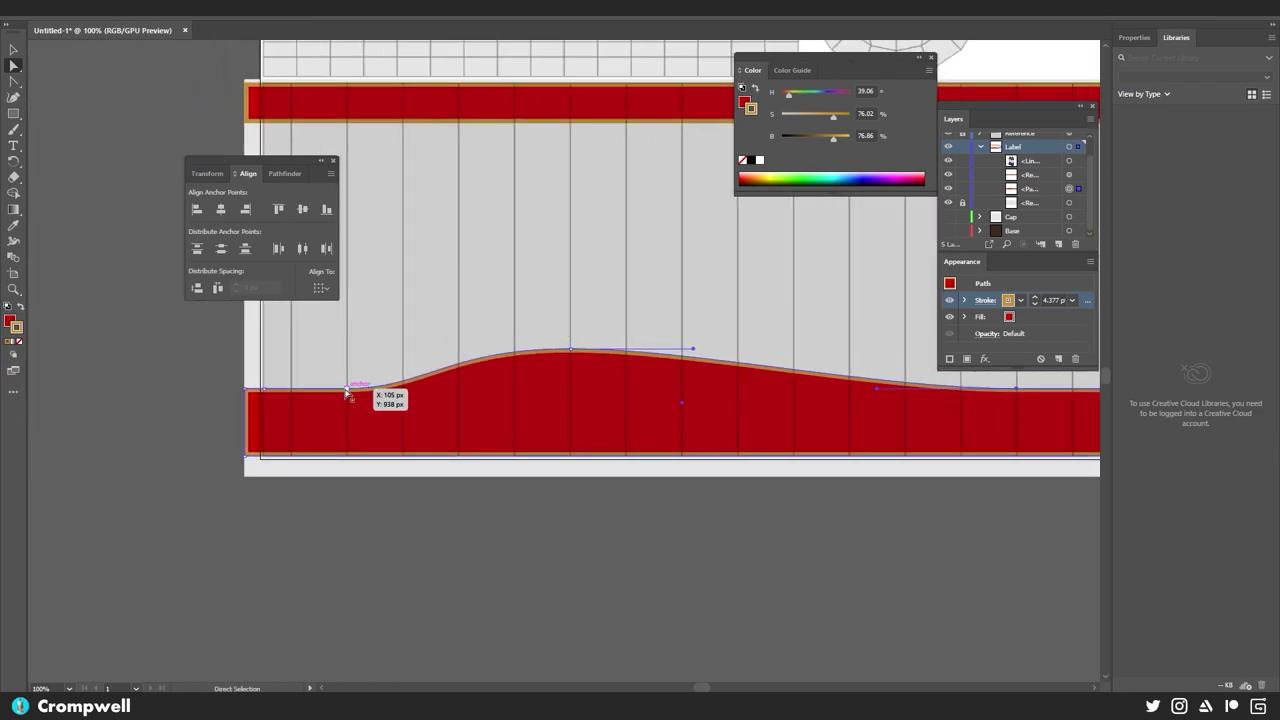
pyautogui.moveTo(347, 392); pyautogui.dragTo(263, 394)
pyautogui.click(494, 320)
# - Move the right slope's lower anchor back inward by about one vertical UV line, and deselect the band
pyautogui.press('z')
pyautogui.moveTo(680, 300); pyautogui.dragTo(510, 297)
pyautogui.press('space')
pyautogui.moveTo(576, 296); pyautogui.dragTo(515, 292)
pyautogui.press('space')
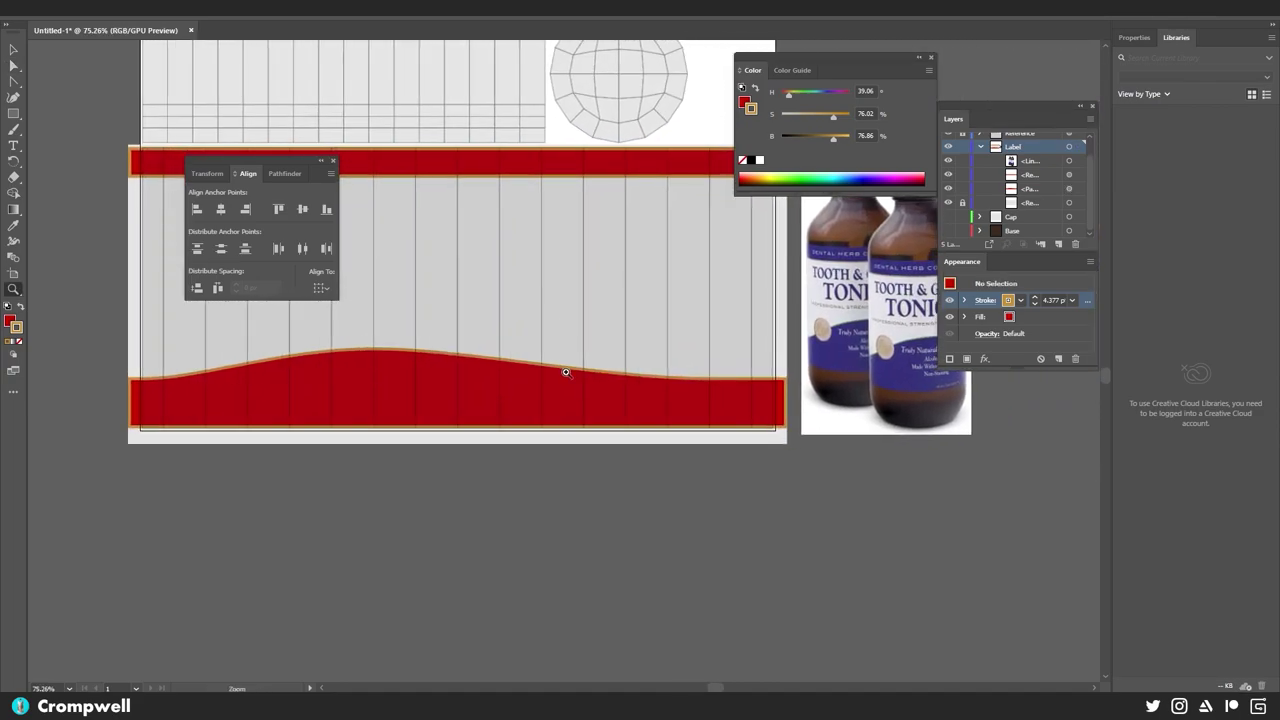
pyautogui.press('a')
pyautogui.click(565, 385)
pyautogui.moveTo(714, 381); pyautogui.dragTo(668, 384)
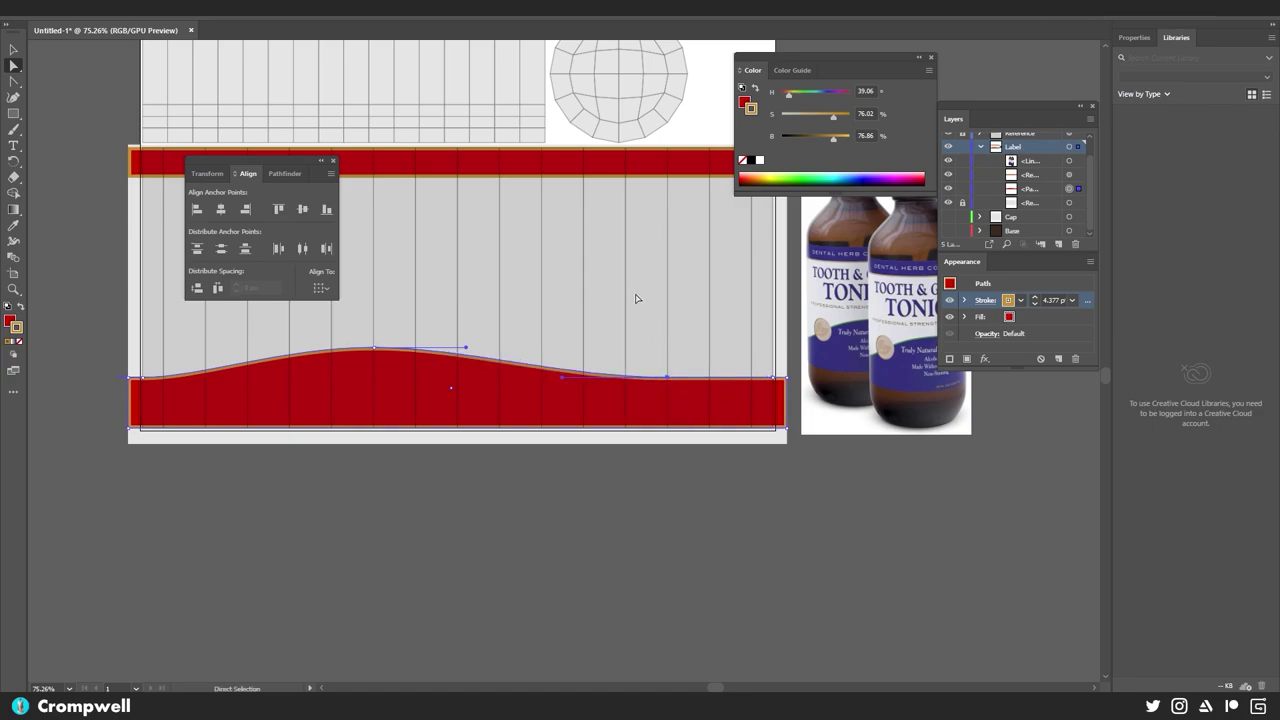
pyautogui.click(634, 296)
# - Dock the floating alignment options beneath the Appearance settings to clear the view of the label
pyautogui.moveTo(614, 310); pyautogui.dragTo(488, 339)
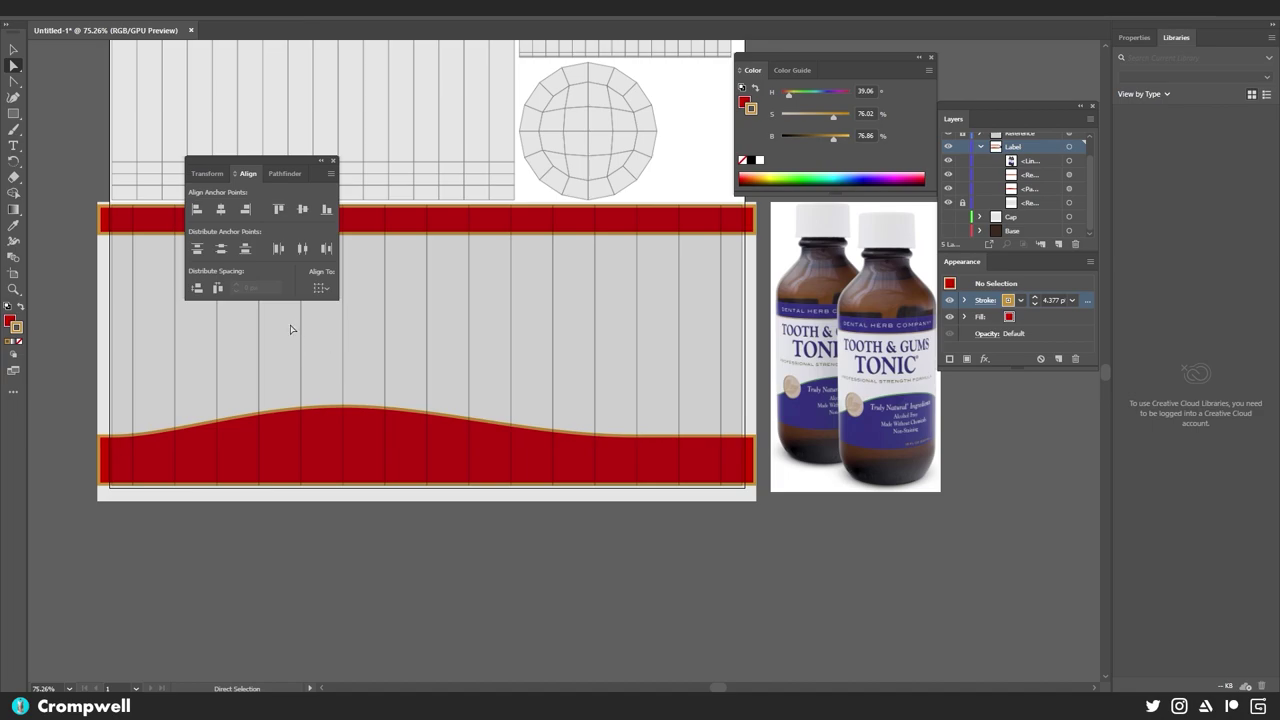
pyautogui.moveTo(335, 163); pyautogui.dragTo(1037, 366)
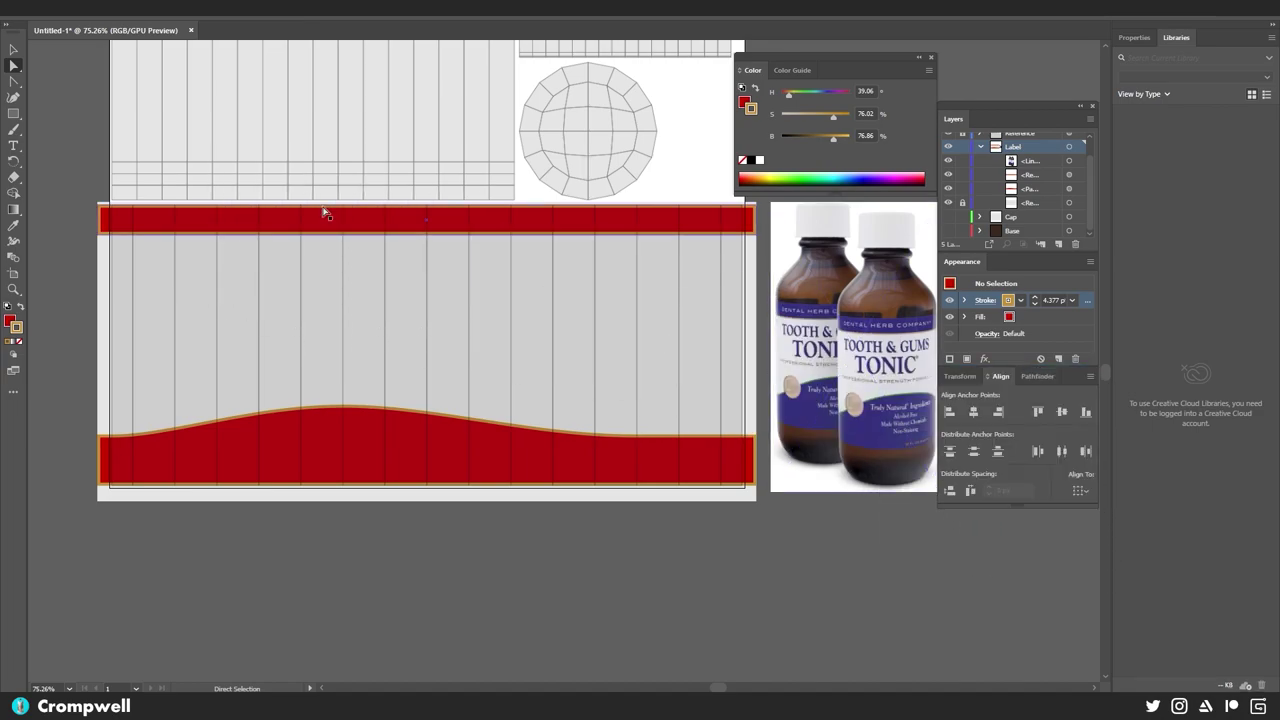
pyautogui.press('space')
pyautogui.moveTo(383, 320); pyautogui.dragTo(407, 305)
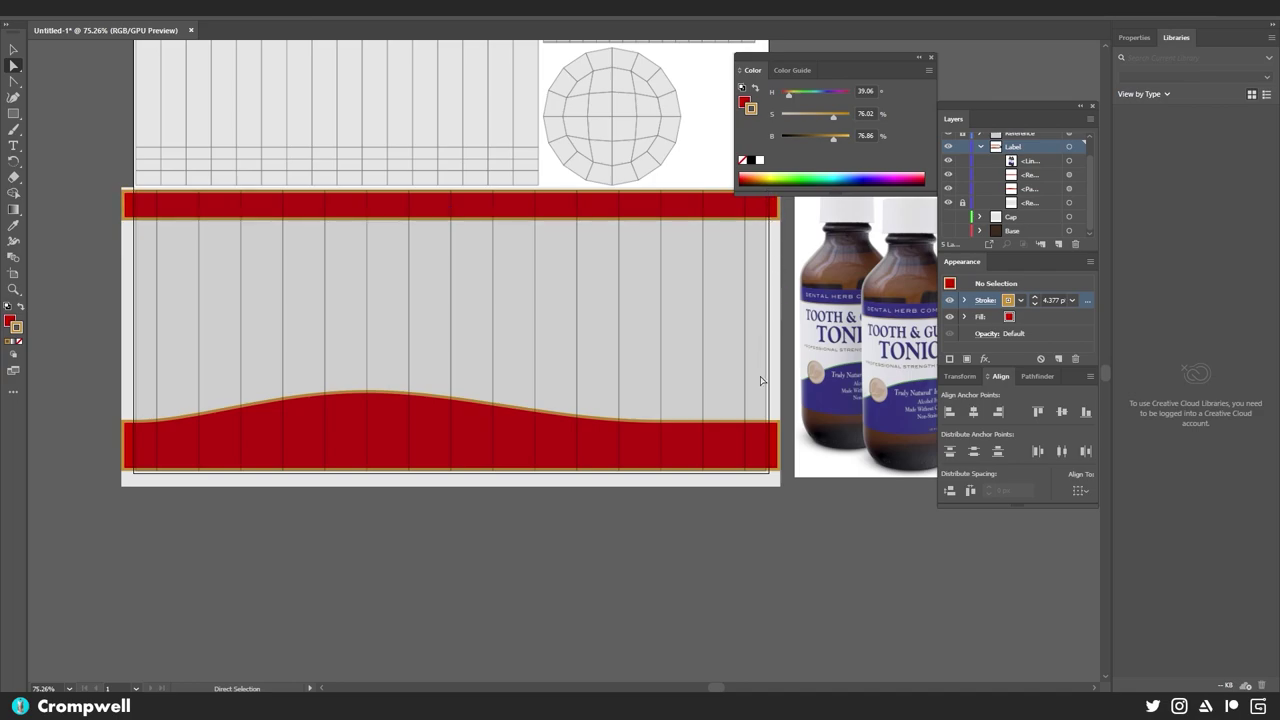
# - Retract the outward handle of the left slope's lower anchor so that it no longer extends past the bottom band's left end
pyautogui.hscroll(-1, 131, 430)
pyautogui.press('z')
pyautogui.click(260, 435)
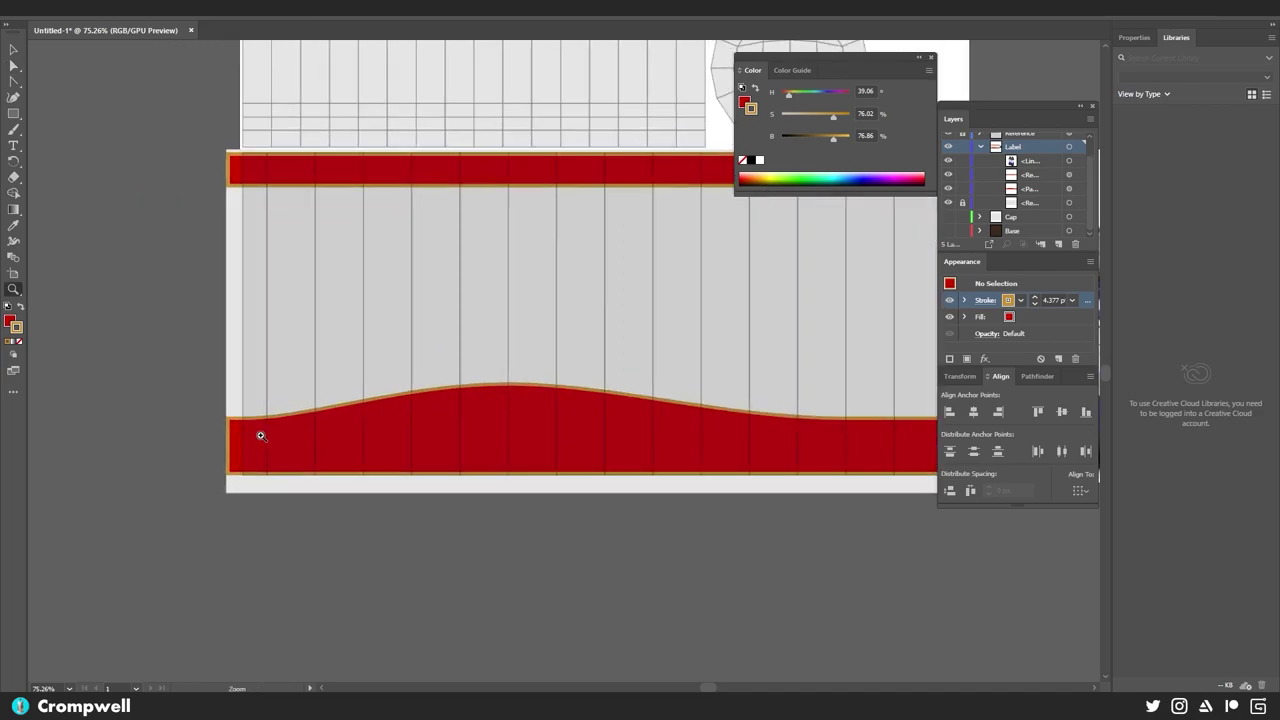
pyautogui.moveTo(260, 435); pyautogui.dragTo(185, 428)
pyautogui.press('space')
pyautogui.moveTo(329, 418); pyautogui.dragTo(227, 371)
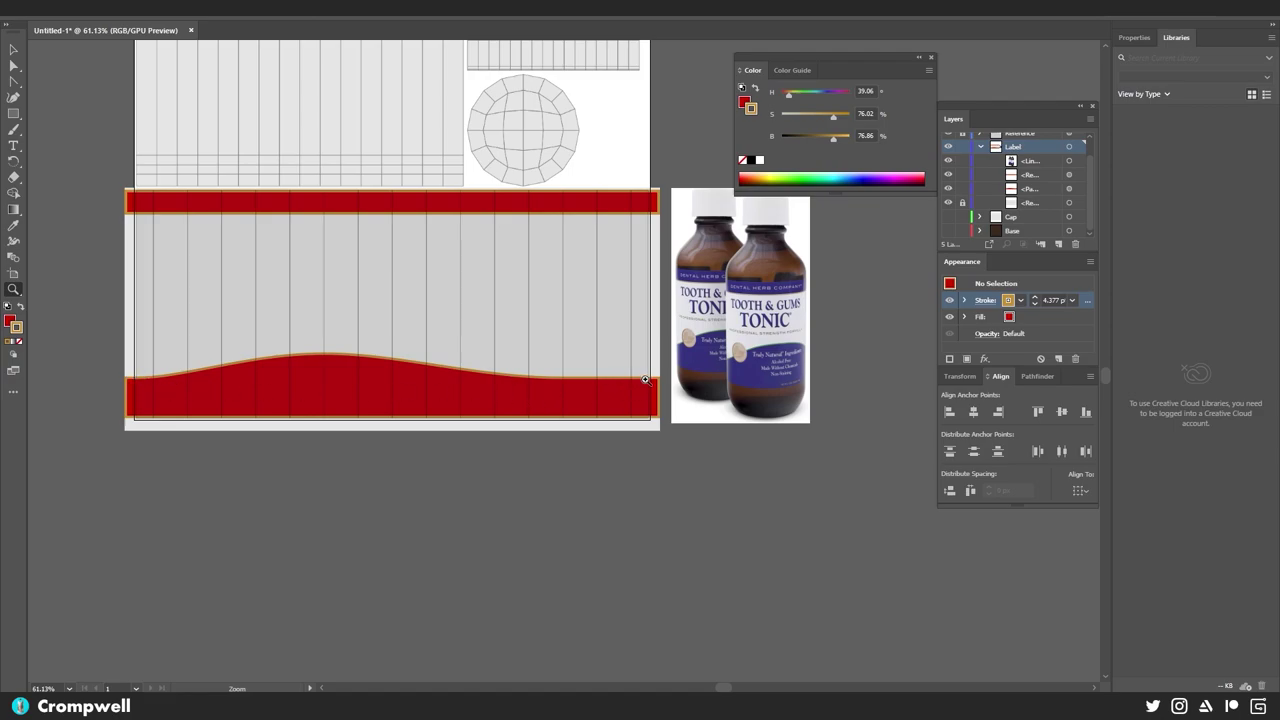
pyautogui.moveTo(225, 381); pyautogui.dragTo(349, 409)
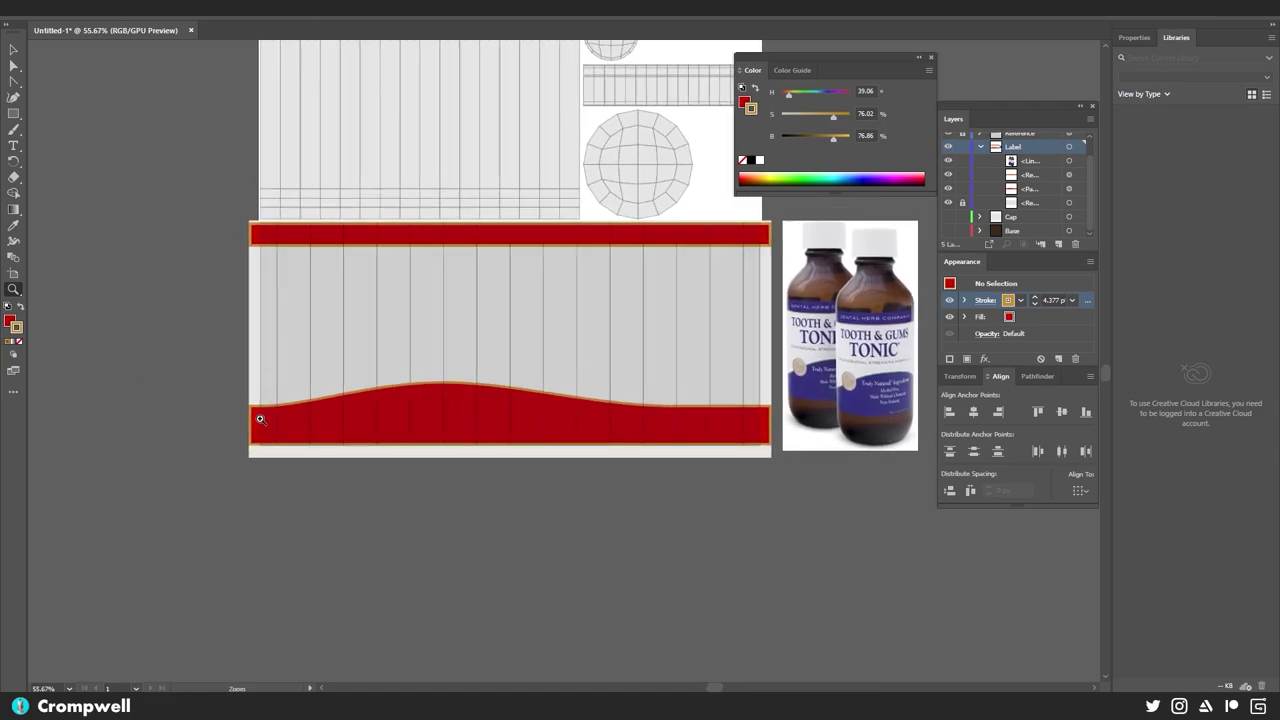
pyautogui.moveTo(268, 424); pyautogui.dragTo(505, 588)
pyautogui.press('a')
pyautogui.click(213, 377)
pyautogui.click(220, 380)
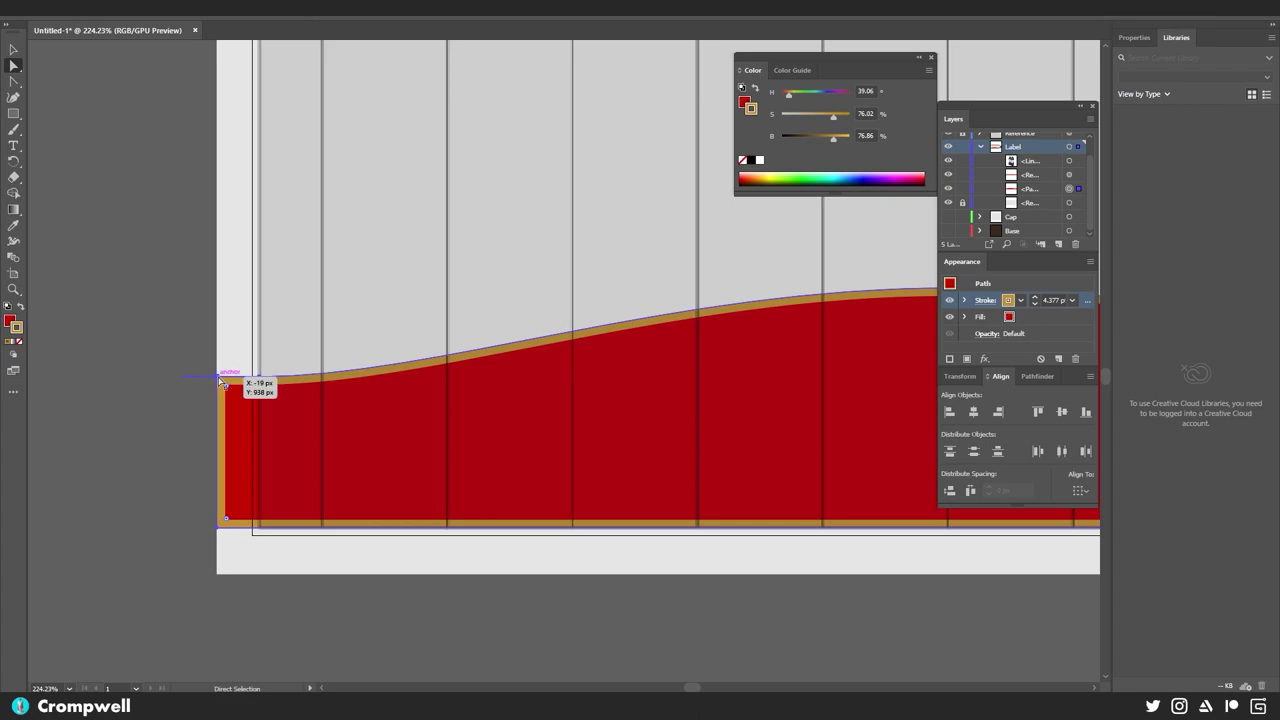
pyautogui.click(260, 377)
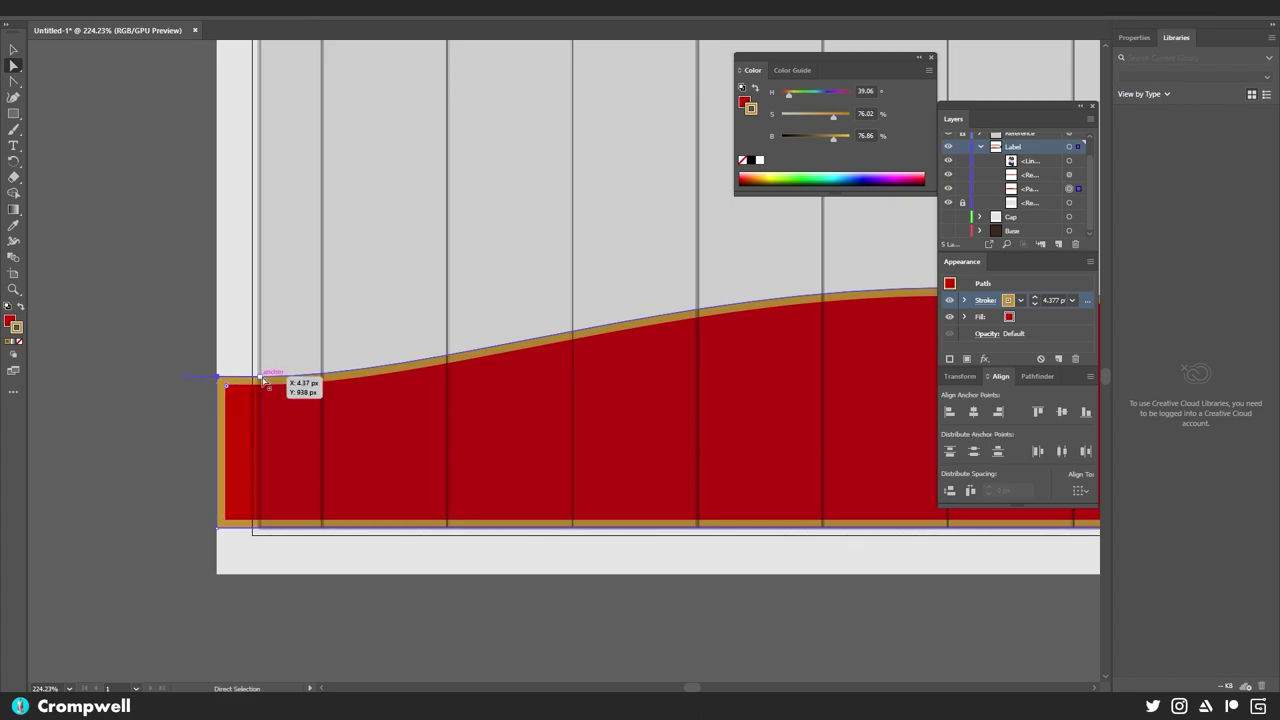
pyautogui.moveTo(84, 376); pyautogui.dragTo(250, 381)
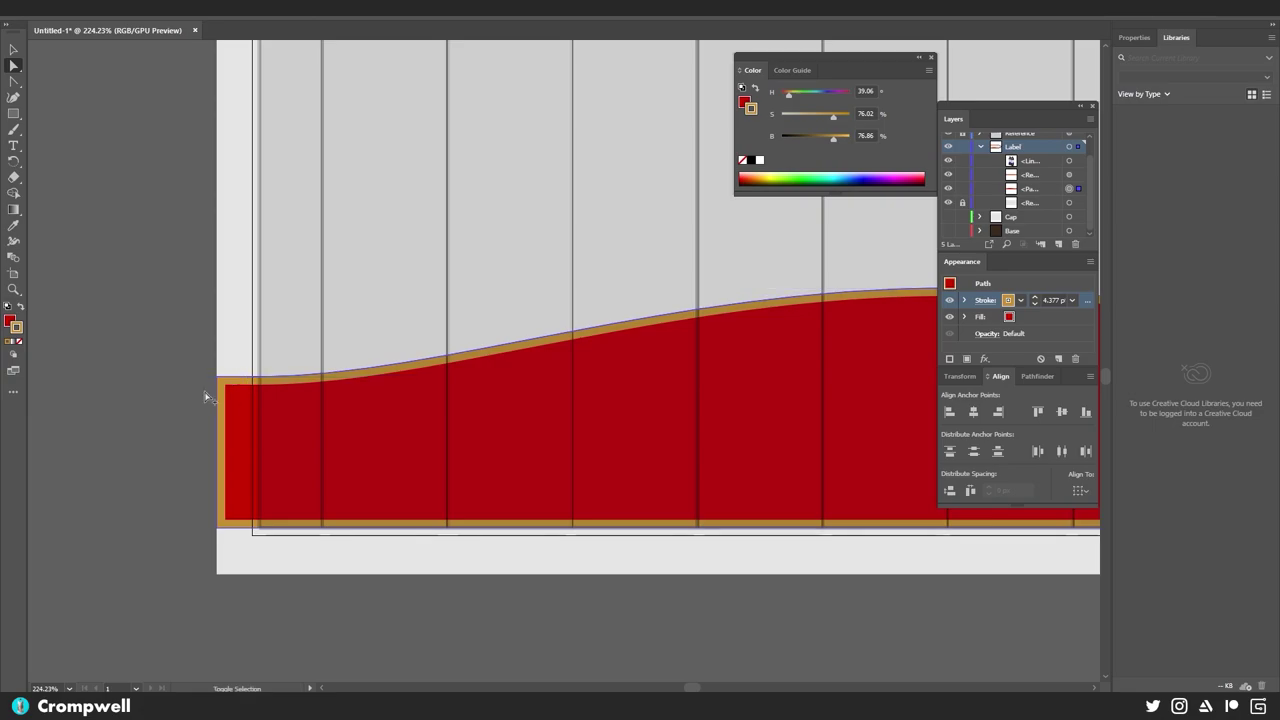
# - Examine both ends of the curved bottom band against the UV lines and compare the overall label with the reference bottles
pyautogui.moveTo(800, 455); pyautogui.dragTo(400, 428)
pyautogui.moveTo(854, 430); pyautogui.dragTo(330, 414)
pyautogui.moveTo(807, 381); pyautogui.dragTo(509, 375)
pyautogui.moveTo(887, 353); pyautogui.dragTo(460, 380)
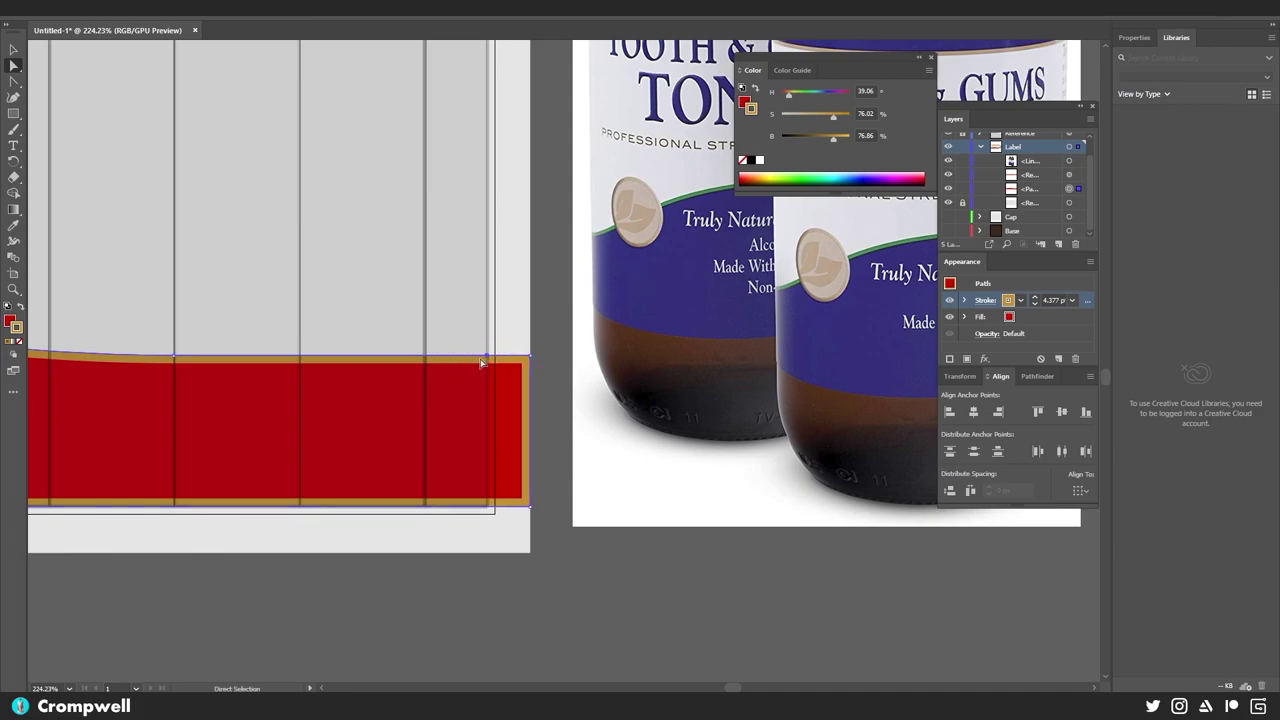
pyautogui.moveTo(125, 393); pyautogui.dragTo(182, 405)
pyautogui.press('z')
pyautogui.moveTo(557, 414); pyautogui.dragTo(228, 399)
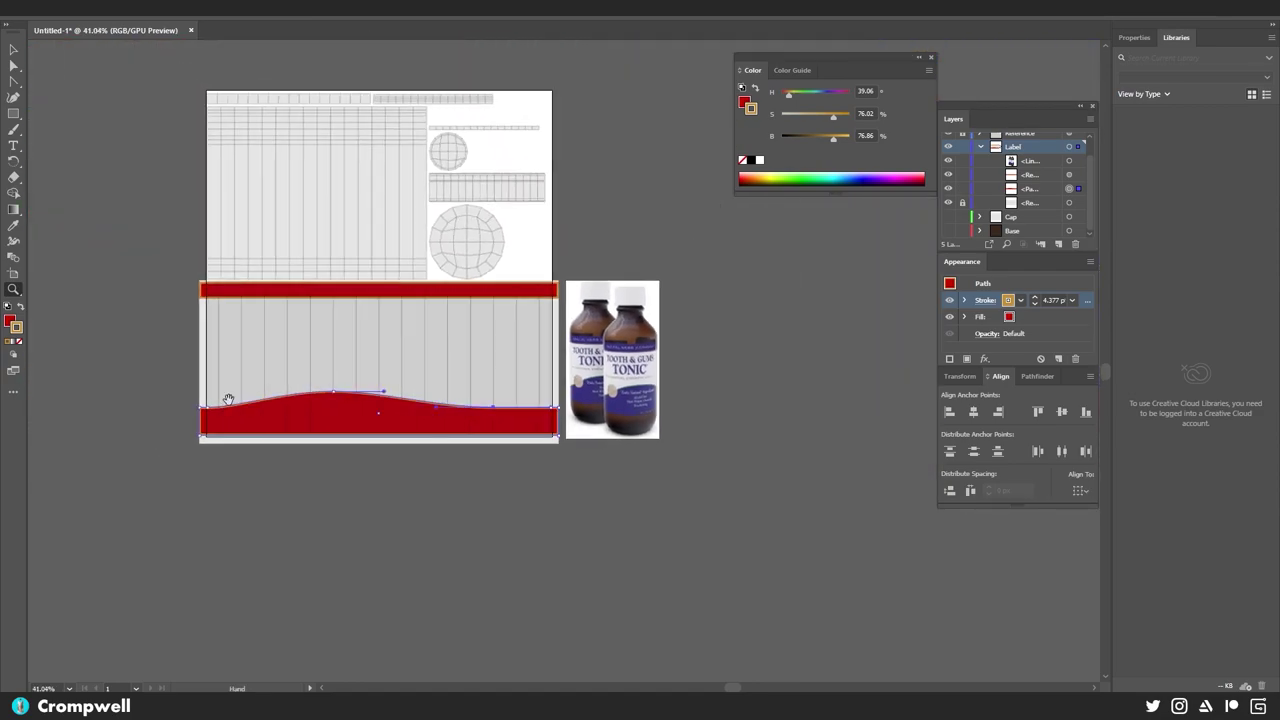
pyautogui.moveTo(438, 336); pyautogui.dragTo(504, 357)
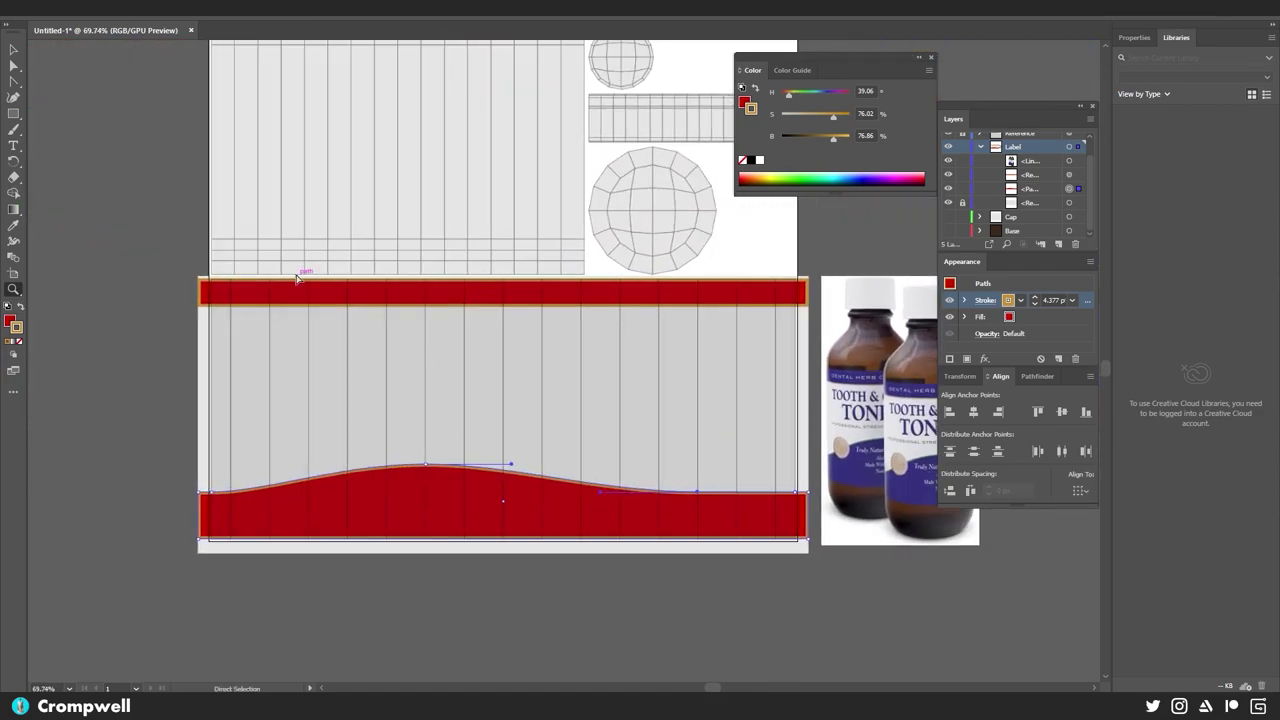
# - Save the document as Tonic.ai and deselect the bottom band
pyautogui.click(70, 8)
pyautogui.click(130, 131)
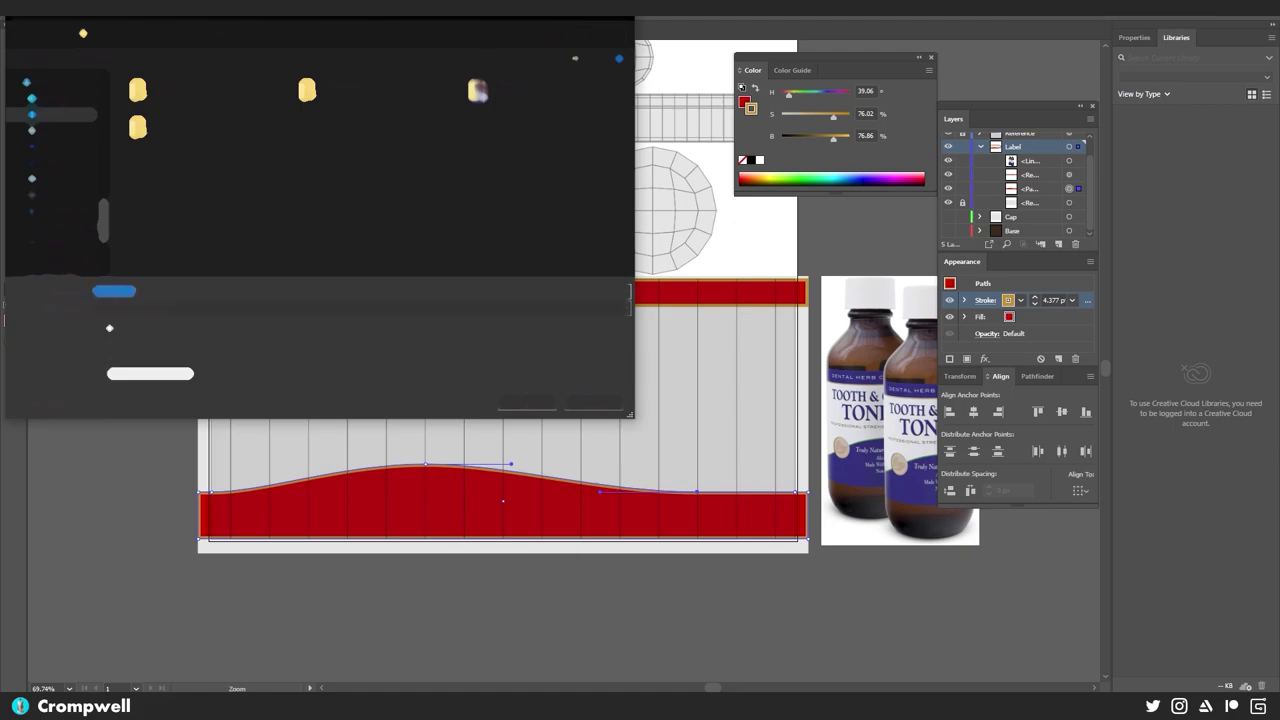
pyautogui.press('Return')
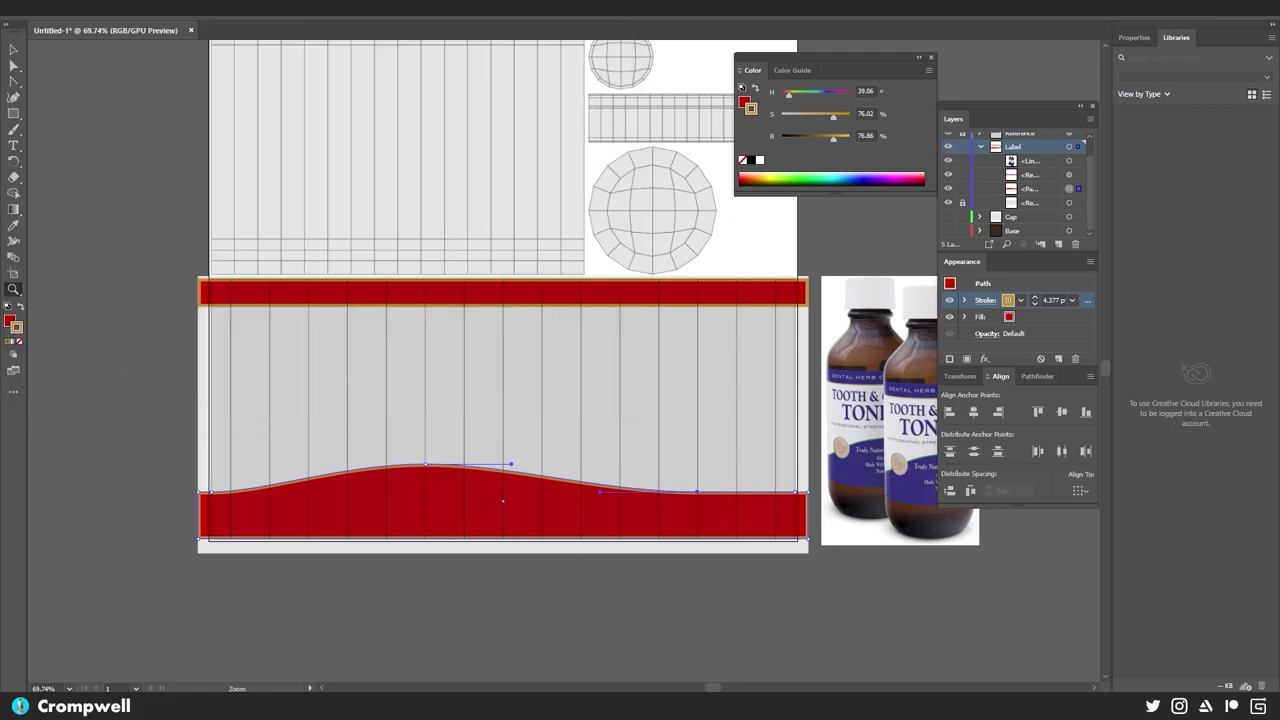
pyautogui.click(210, 420)
pyautogui.click(13, 55)
pyautogui.click(149, 226)
# - Show the Cap and Base layers and inspect where the brown base meets the label's upper edge
pyautogui.moveTo(489, 467); pyautogui.dragTo(412, 410)
pyautogui.moveTo(500, 278)
pyautogui.mouseDown()
pyautogui.moveTo(506, 317)
pyautogui.moveTo(494, 291)
pyautogui.mouseUp()
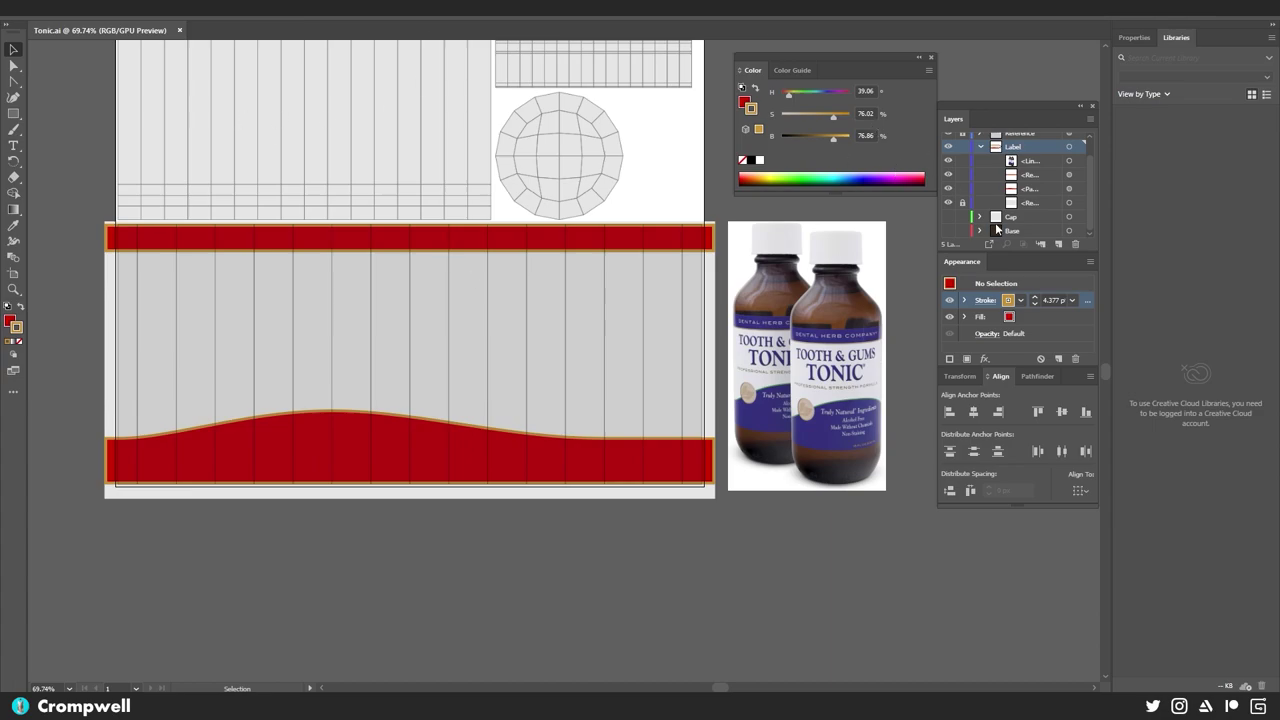
pyautogui.click(948, 231)
pyautogui.moveTo(417, 283); pyautogui.dragTo(444, 327)
pyautogui.press('z')
pyautogui.moveTo(190, 260); pyautogui.dragTo(557, 340)
pyautogui.moveTo(178, 306); pyautogui.dragTo(421, 261)
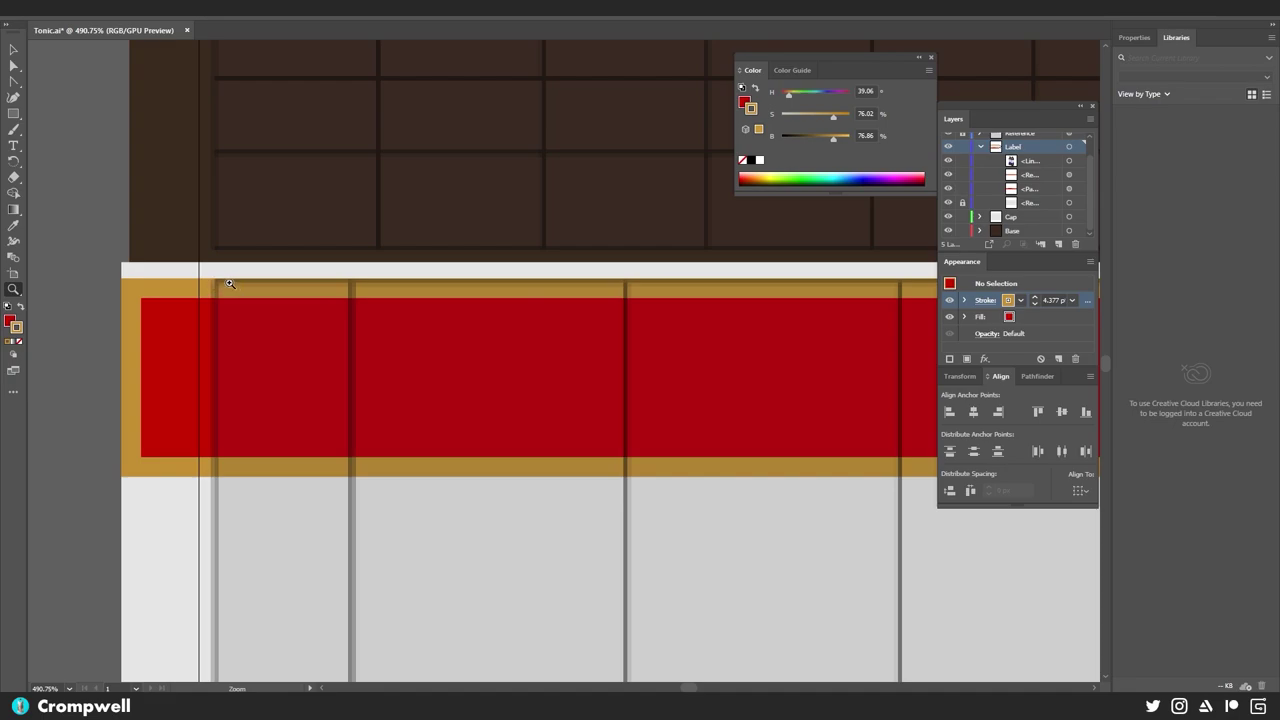
pyautogui.moveTo(643, 332); pyautogui.dragTo(469, 334)
pyautogui.moveTo(600, 378); pyautogui.dragTo(168, 301)
pyautogui.moveTo(556, 280); pyautogui.dragTo(385, 332)
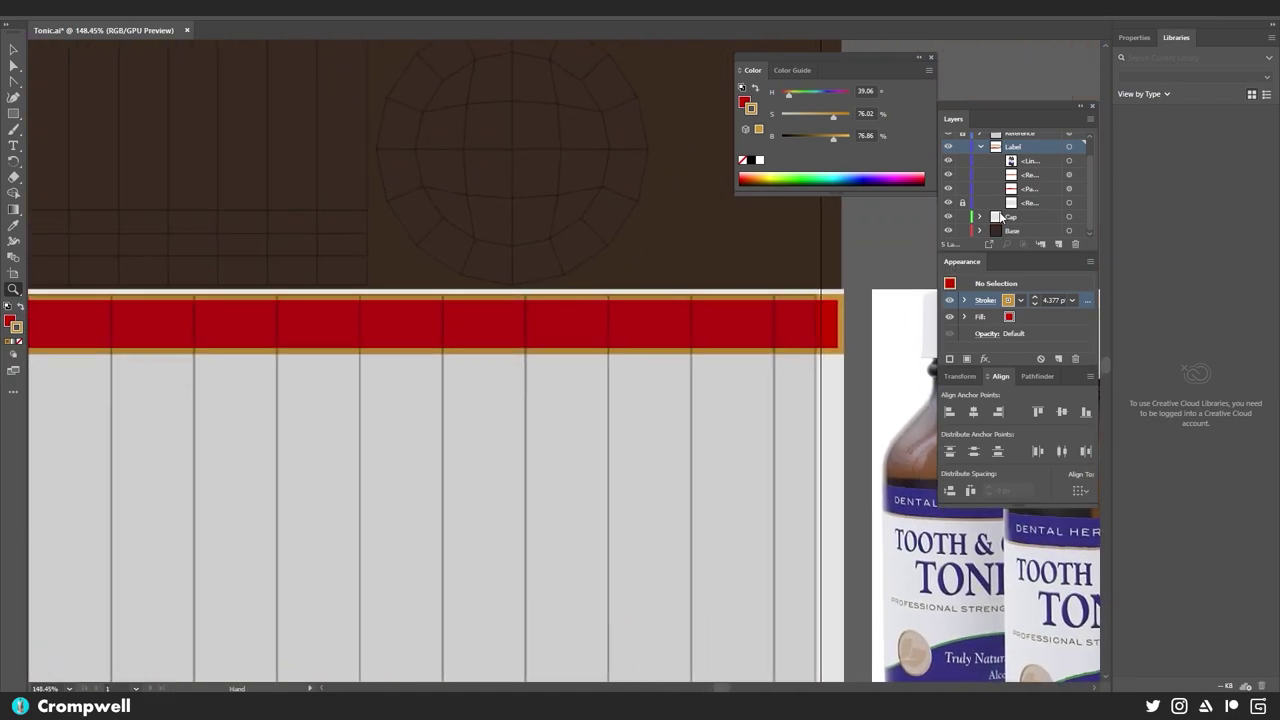
# - Lower the top edge of the label's background rectangle to the top of the upper red band's gold border, and save the document
pyautogui.click(1068, 203)
pyautogui.press('v')
pyautogui.moveTo(205, 302); pyautogui.dragTo(700, 385)
pyautogui.hotkey('ctrl', 'space')
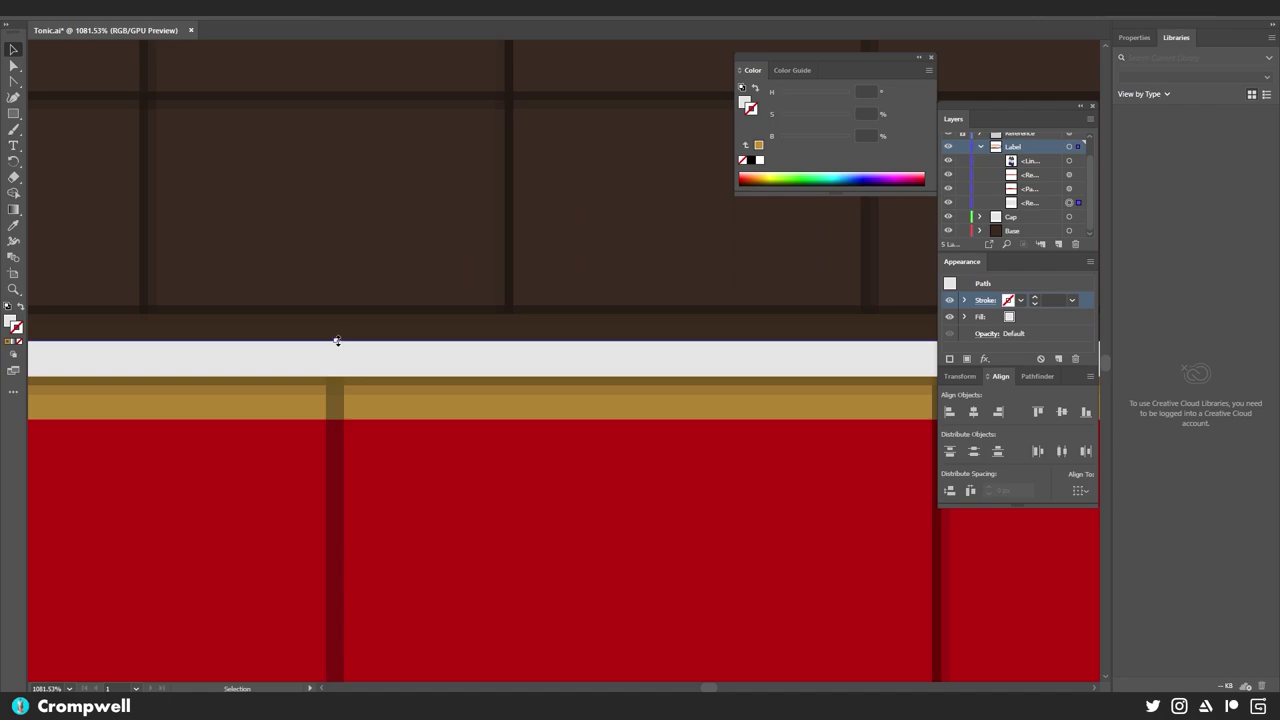
pyautogui.moveTo(337, 341); pyautogui.dragTo(341, 376)
pyautogui.click(451, 352)
pyautogui.hotkey('ctrl', 'space')
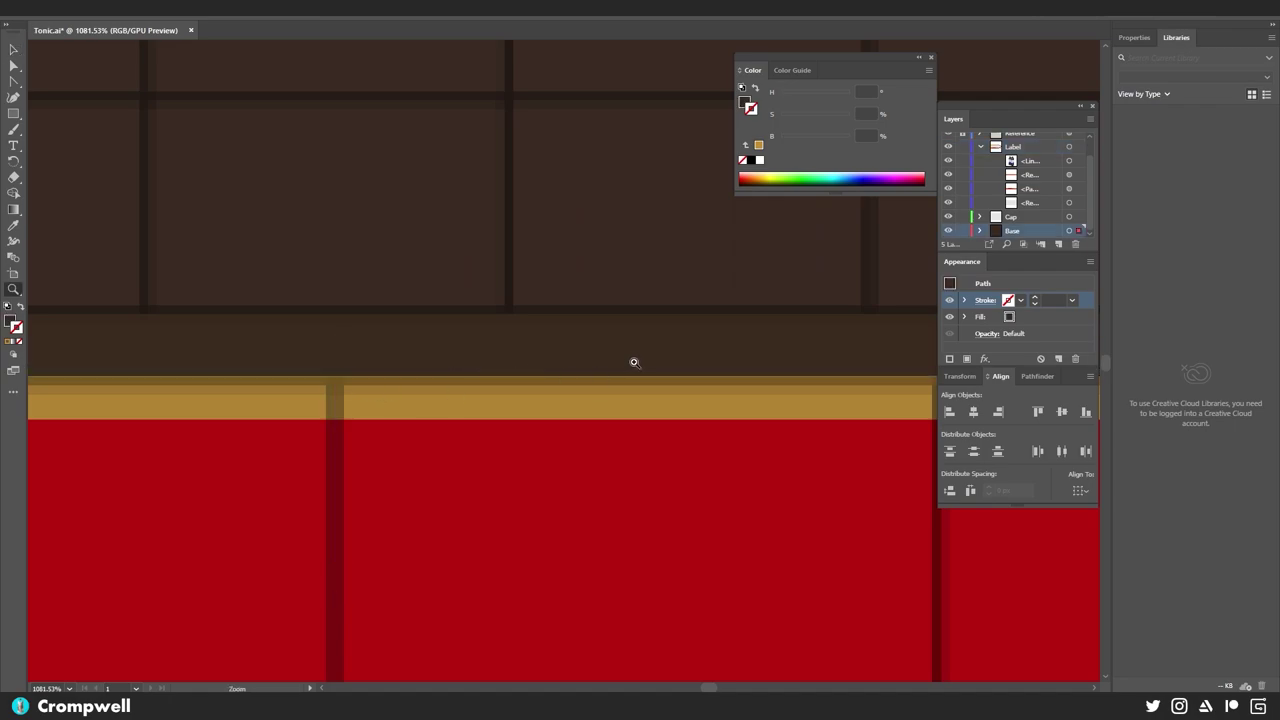
pyautogui.moveTo(634, 362); pyautogui.dragTo(160, 357)
pyautogui.moveTo(343, 365); pyautogui.dragTo(374, 423)
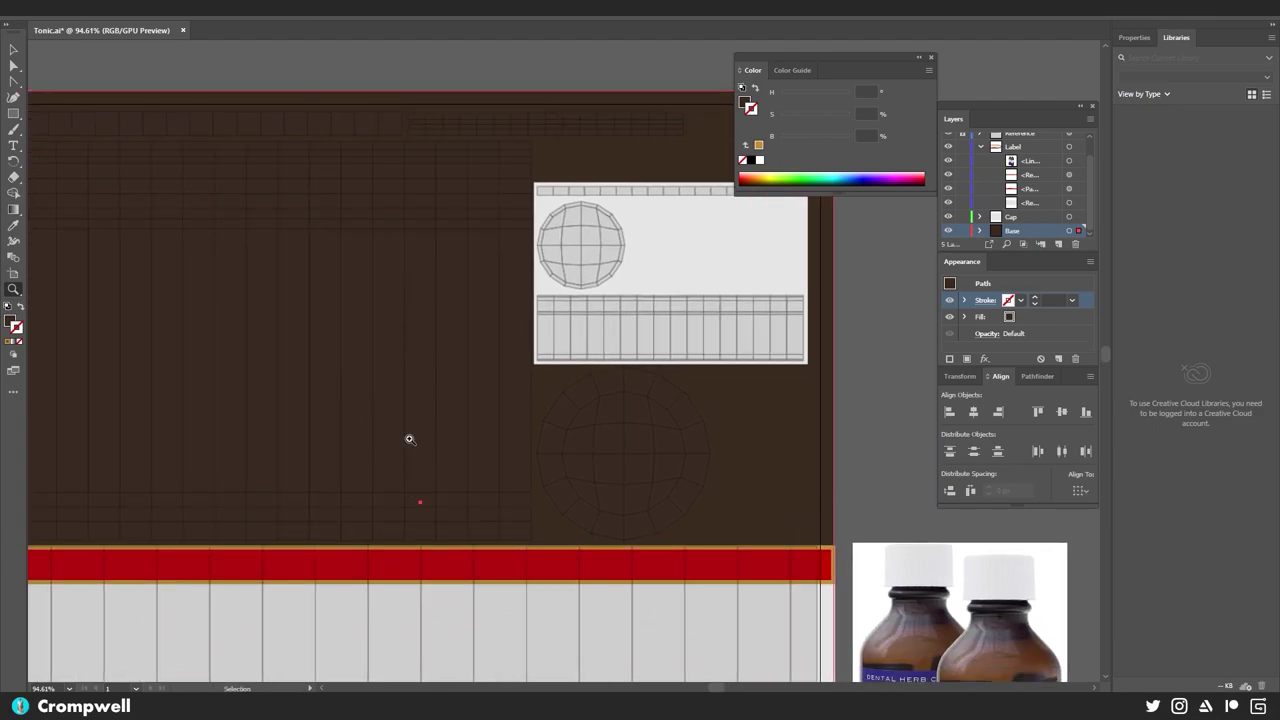
pyautogui.hotkey('ctrl', '1')
pyautogui.hotkey('ctrl', 's')
# - Examine the label's outer edges and lower corner against the UV layout, and compare the label with the reference bottles
pyautogui.moveTo(417, 423); pyautogui.dragTo(400, 360)
pyautogui.moveTo(160, 337); pyautogui.dragTo(628, 390)
pyautogui.moveTo(657, 443); pyautogui.dragTo(270, 403)
pyautogui.moveTo(683, 506); pyautogui.dragTo(221, 277)
pyautogui.moveTo(588, 336); pyautogui.dragTo(402, 317)
pyautogui.scroll(7, 277, 289)
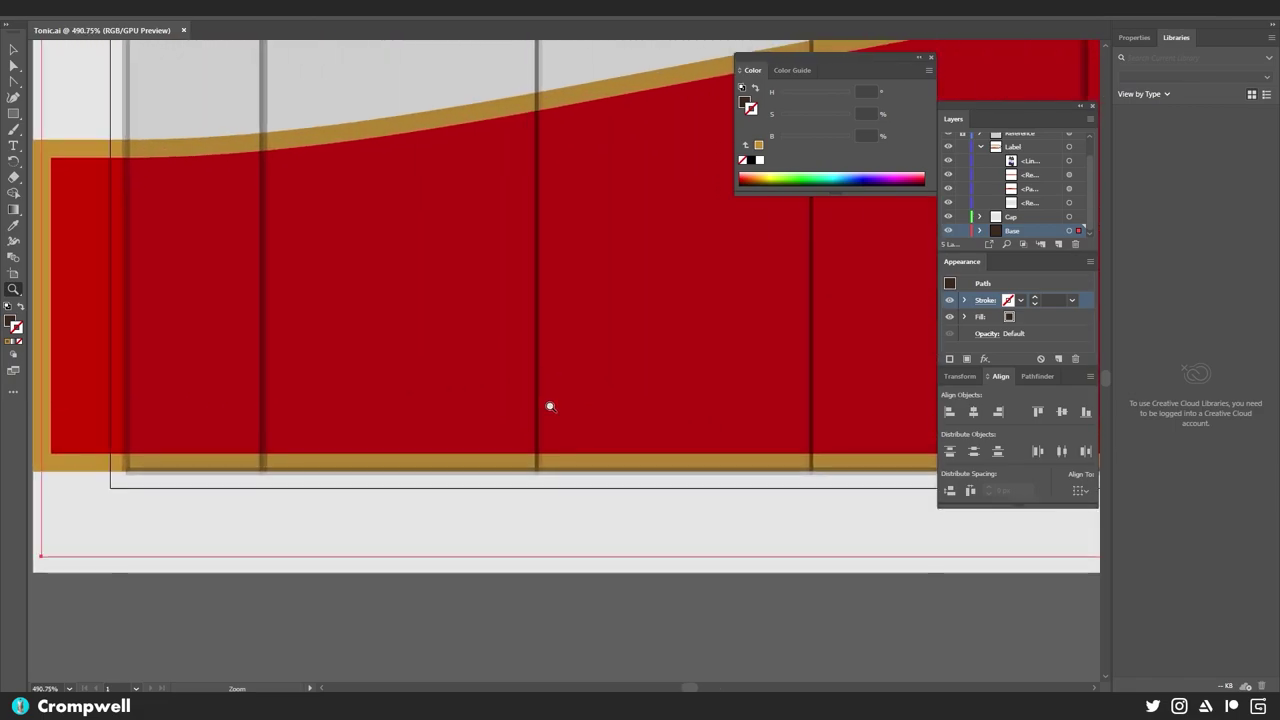
pyautogui.moveTo(560, 400); pyautogui.dragTo(202, 388)
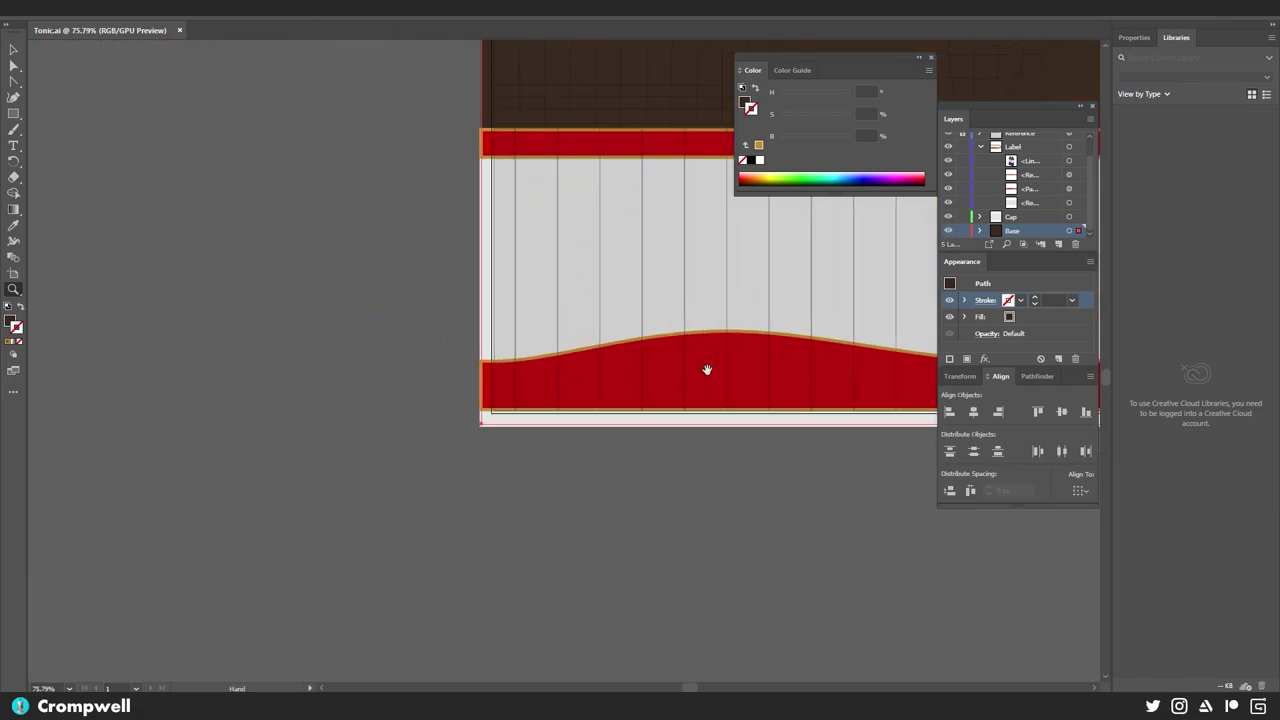
pyautogui.moveTo(706, 369); pyautogui.dragTo(251, 466)
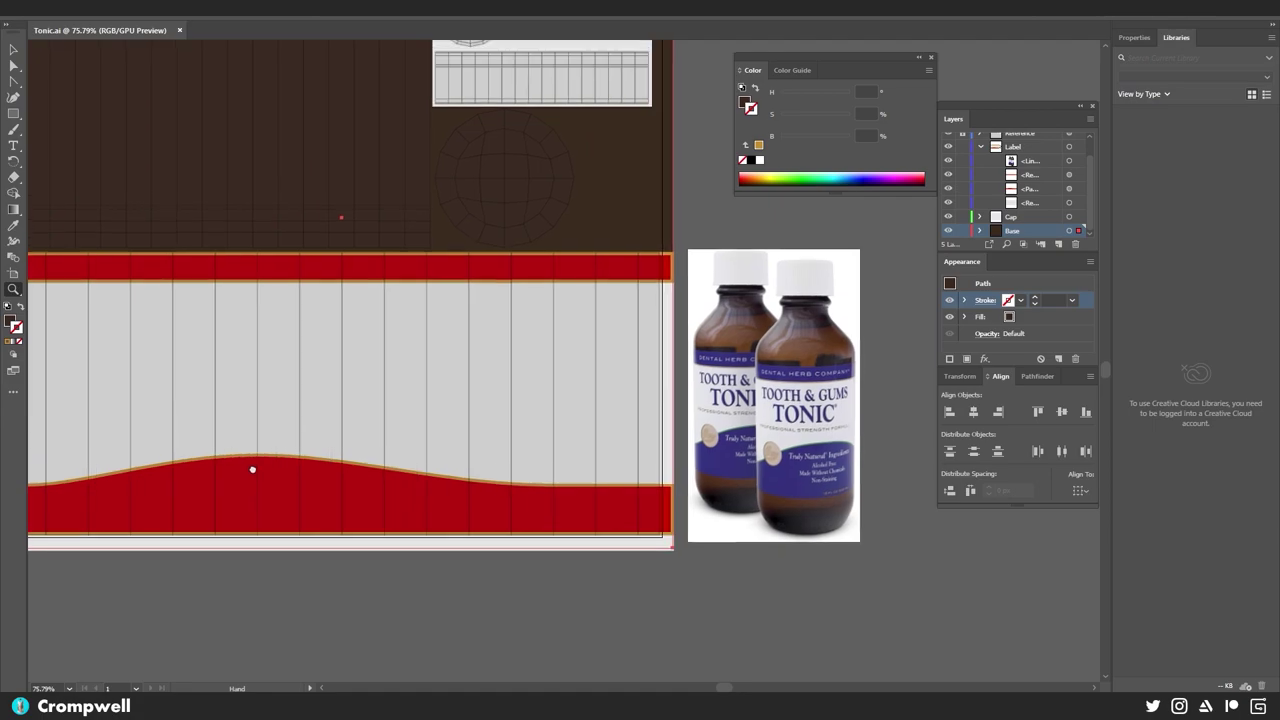
pyautogui.moveTo(317, 356); pyautogui.dragTo(383, 307)
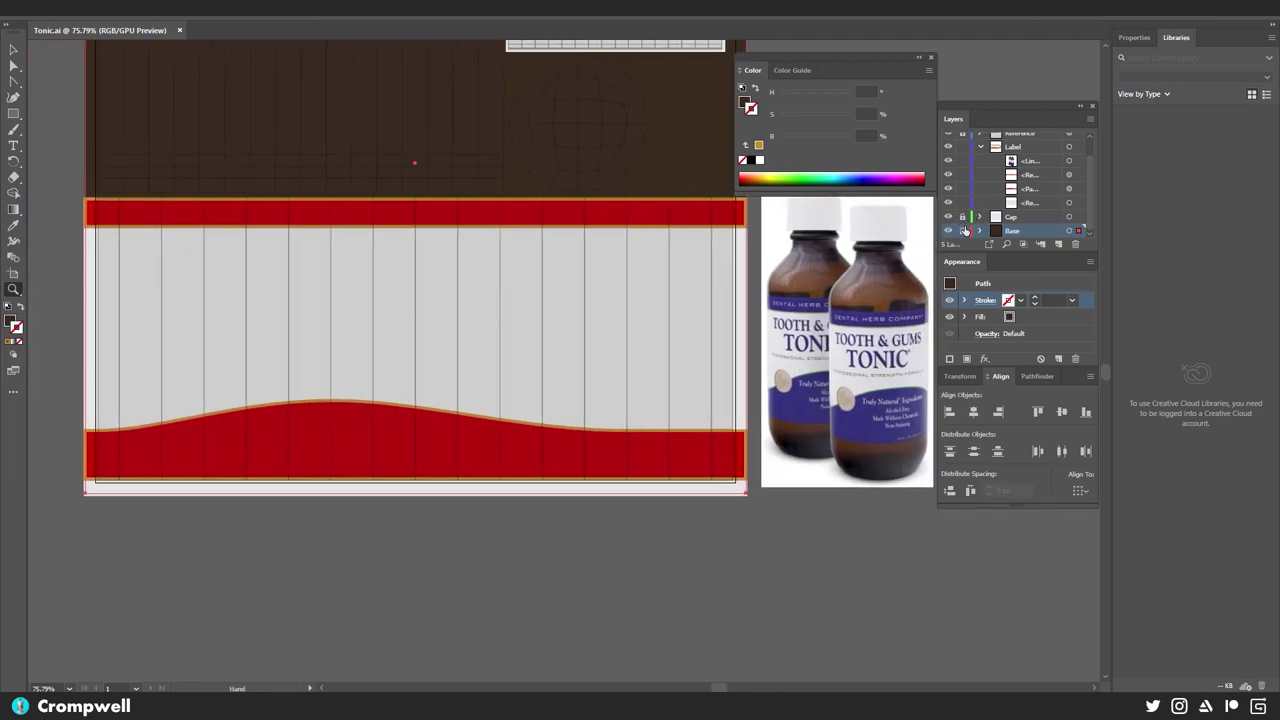
# - Lock the Cap and Base layers and the label's background rectangle, and save the document
pyautogui.click(964, 231)
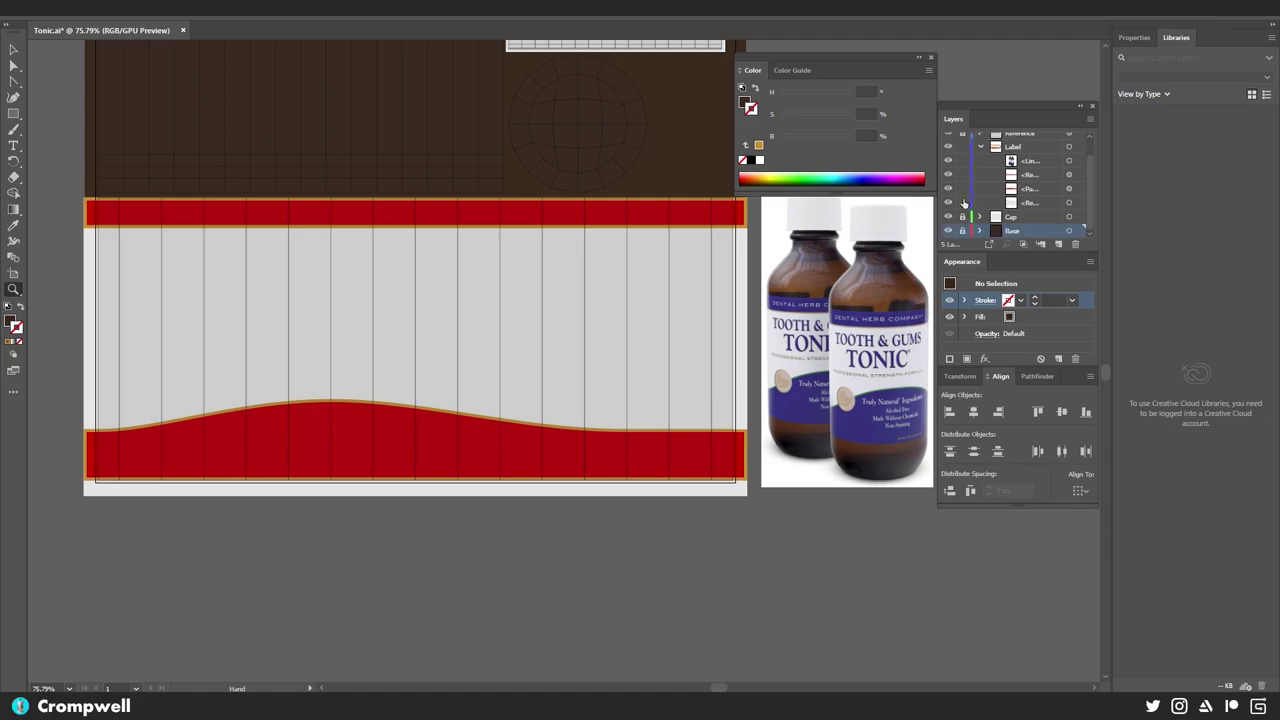
pyautogui.click(964, 203)
pyautogui.moveTo(432, 184); pyautogui.dragTo(346, 195)
pyautogui.hotkey('ctrl', 's')
# - Add an area text frame on the Label layer between the red bands, reading TOTAL HEALTH with TONIC on a second line
pyautogui.moveTo(286, 263); pyautogui.dragTo(342, 274)
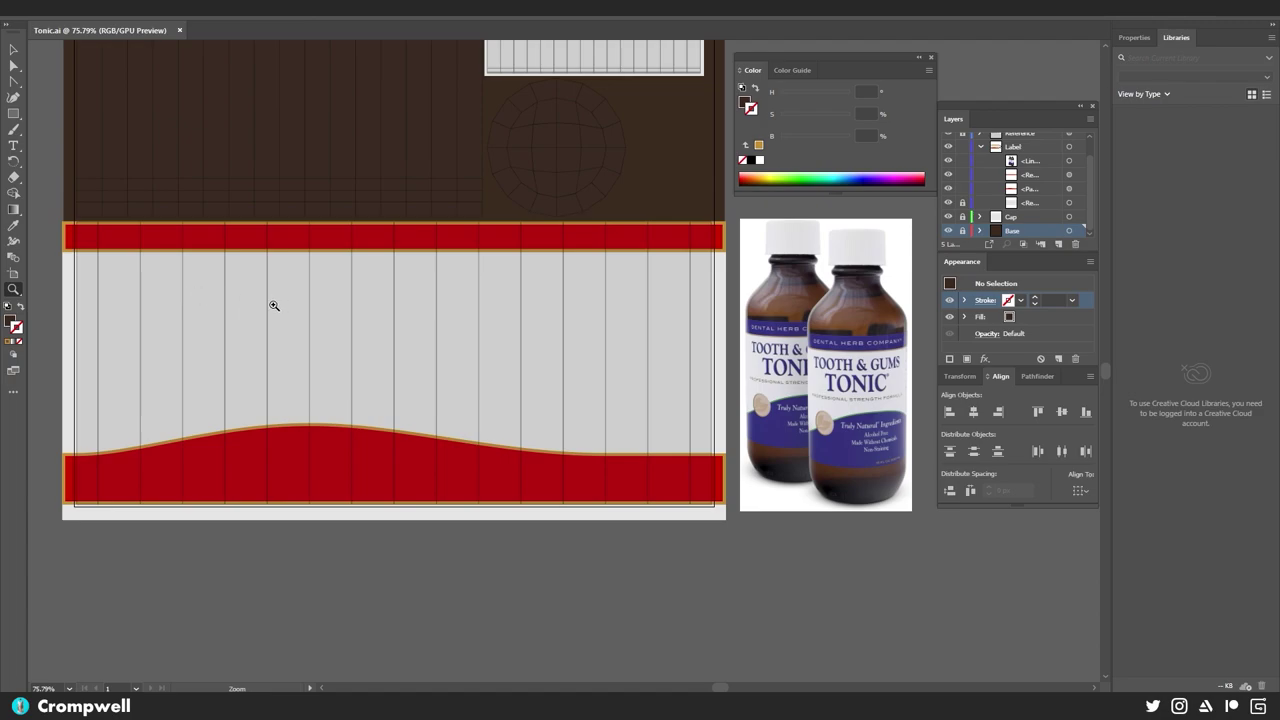
pyautogui.moveTo(237, 337); pyautogui.dragTo(285, 343)
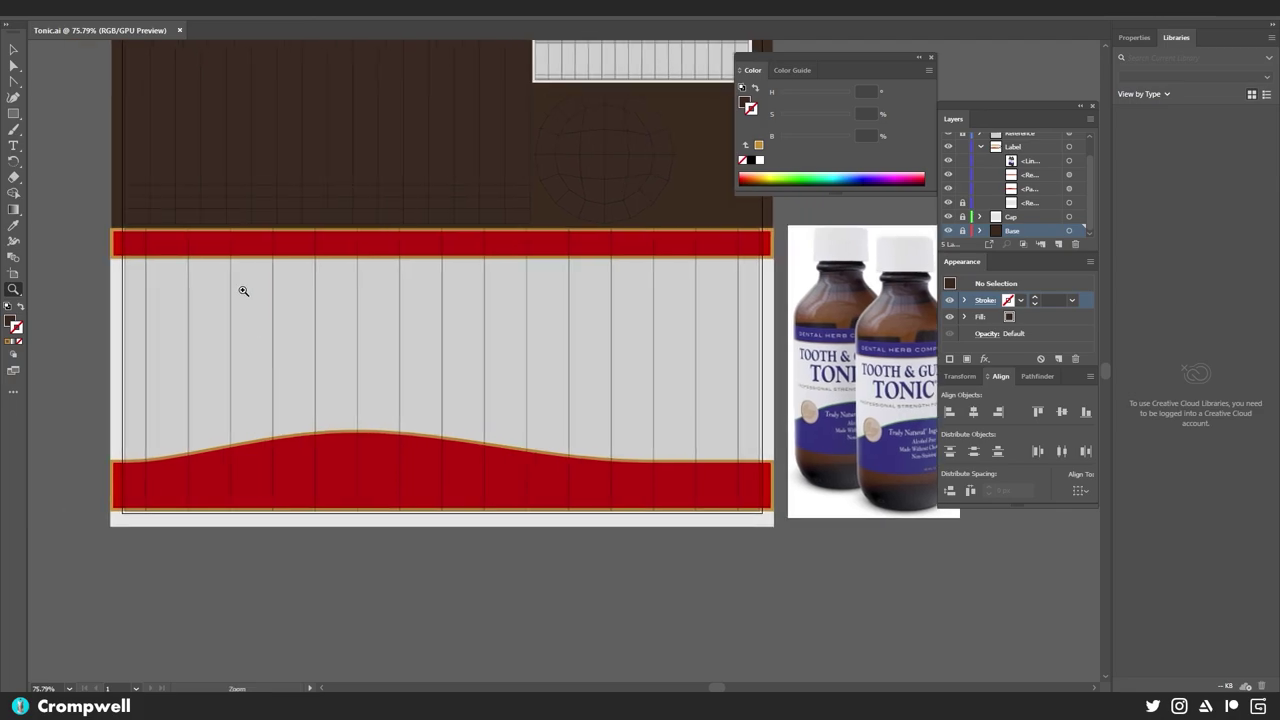
pyautogui.press('t')
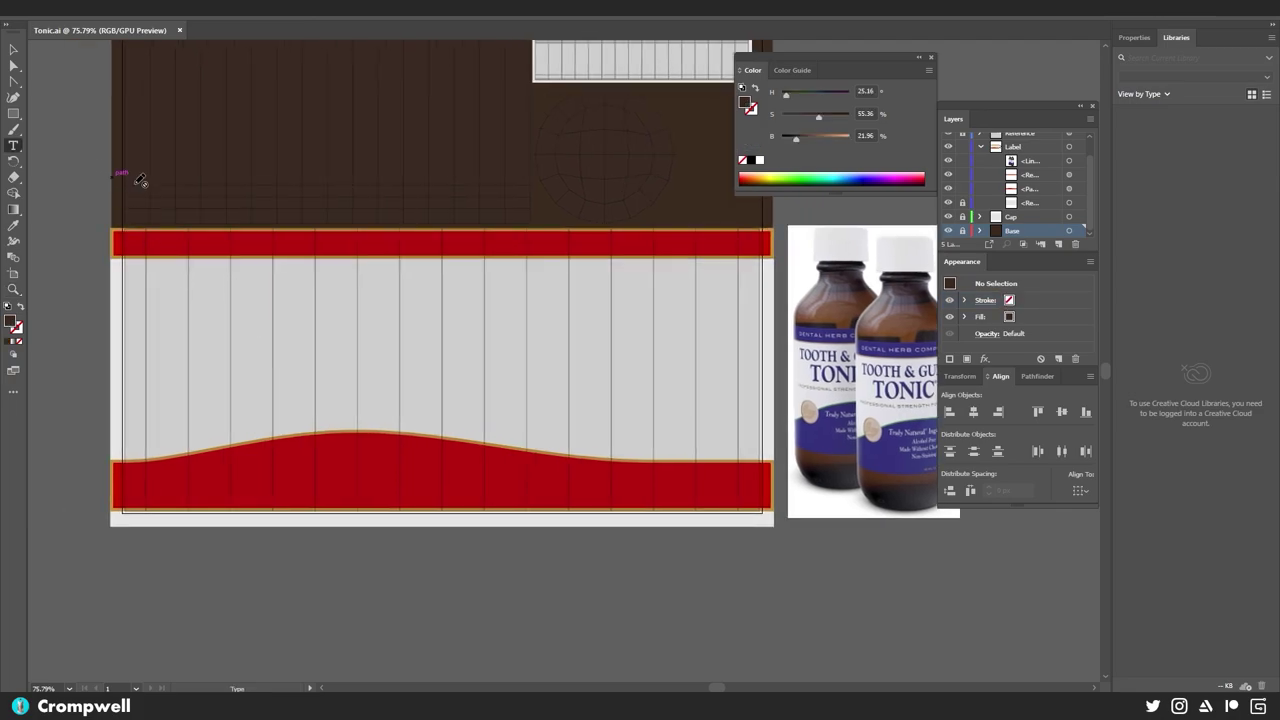
pyautogui.click(1020, 149)
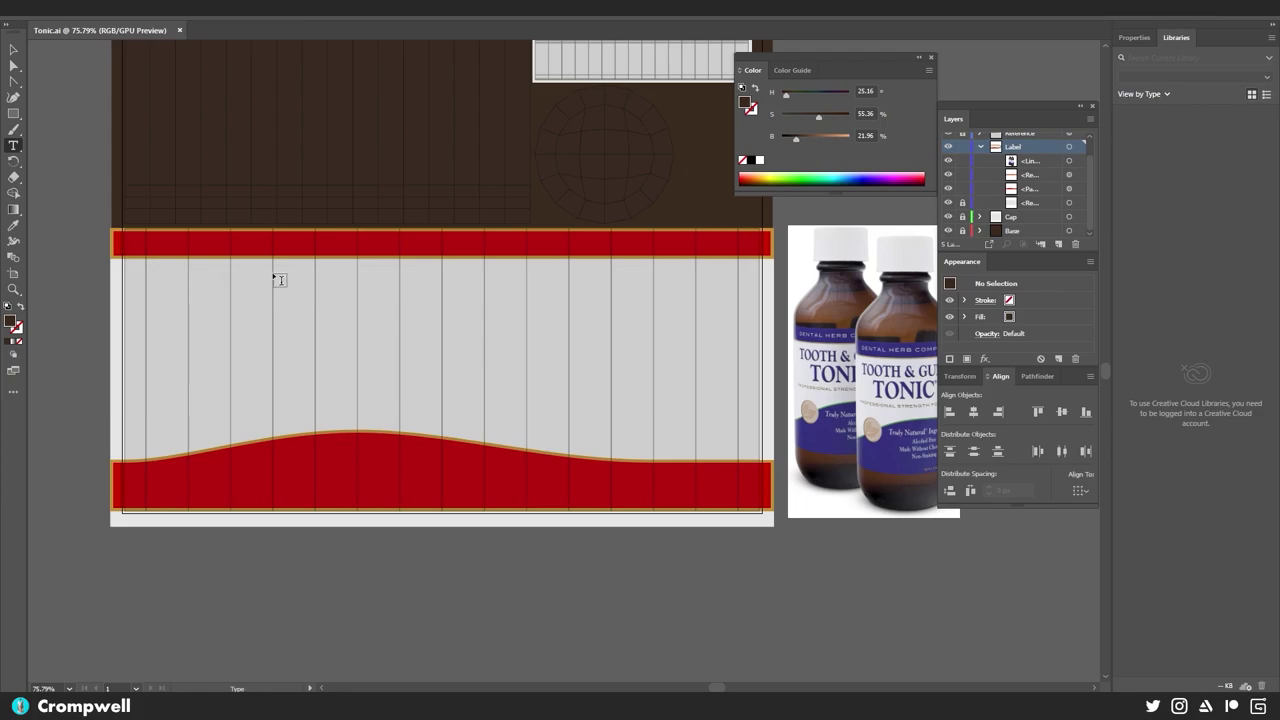
pyautogui.moveTo(271, 289); pyautogui.dragTo(464, 376)
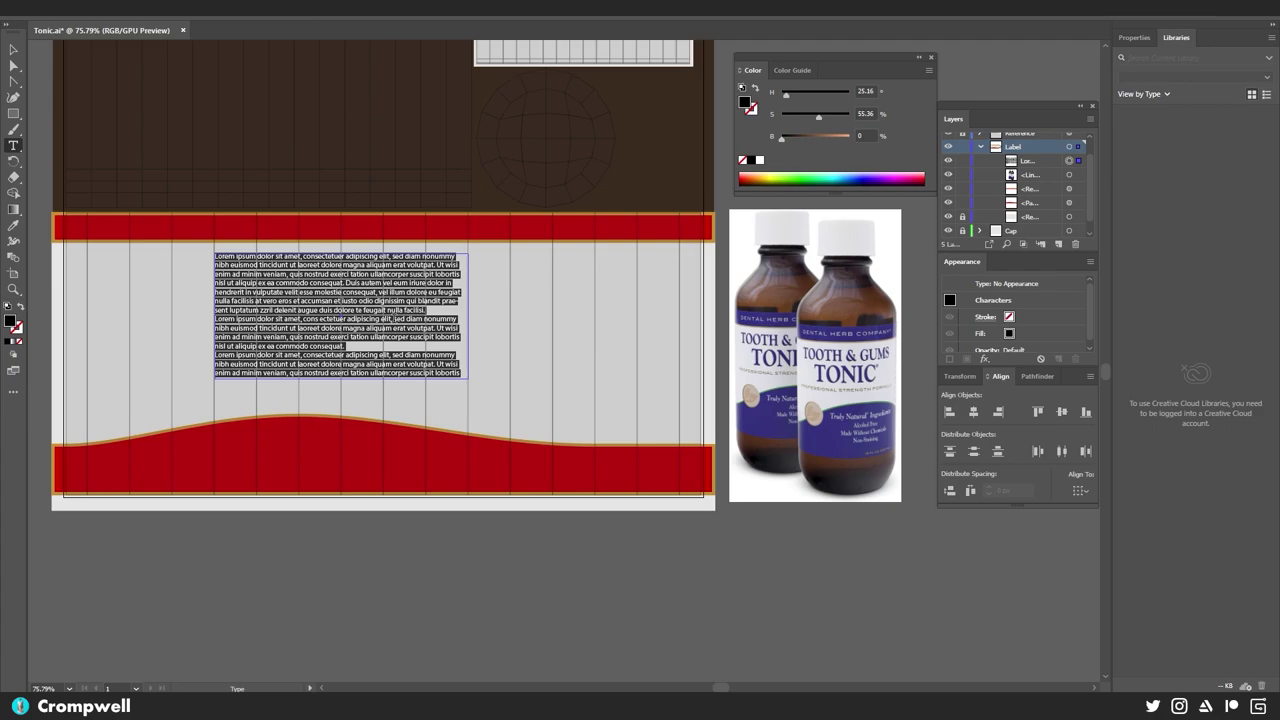
pyautogui.write('TOTAL HEALTH')
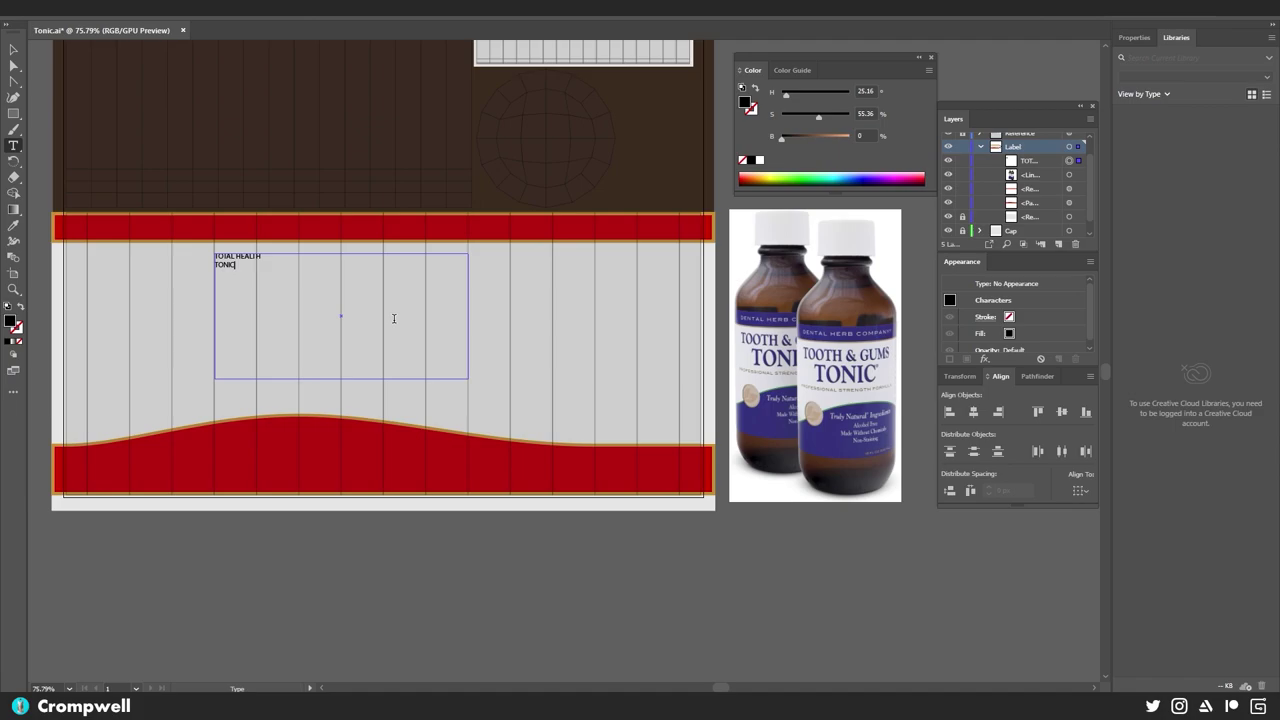
# - Select all the text in the frame and display the Character settings, grouped with the Layers
pyautogui.hotkey('ctrl', 'a')
pyautogui.click(283, 17)
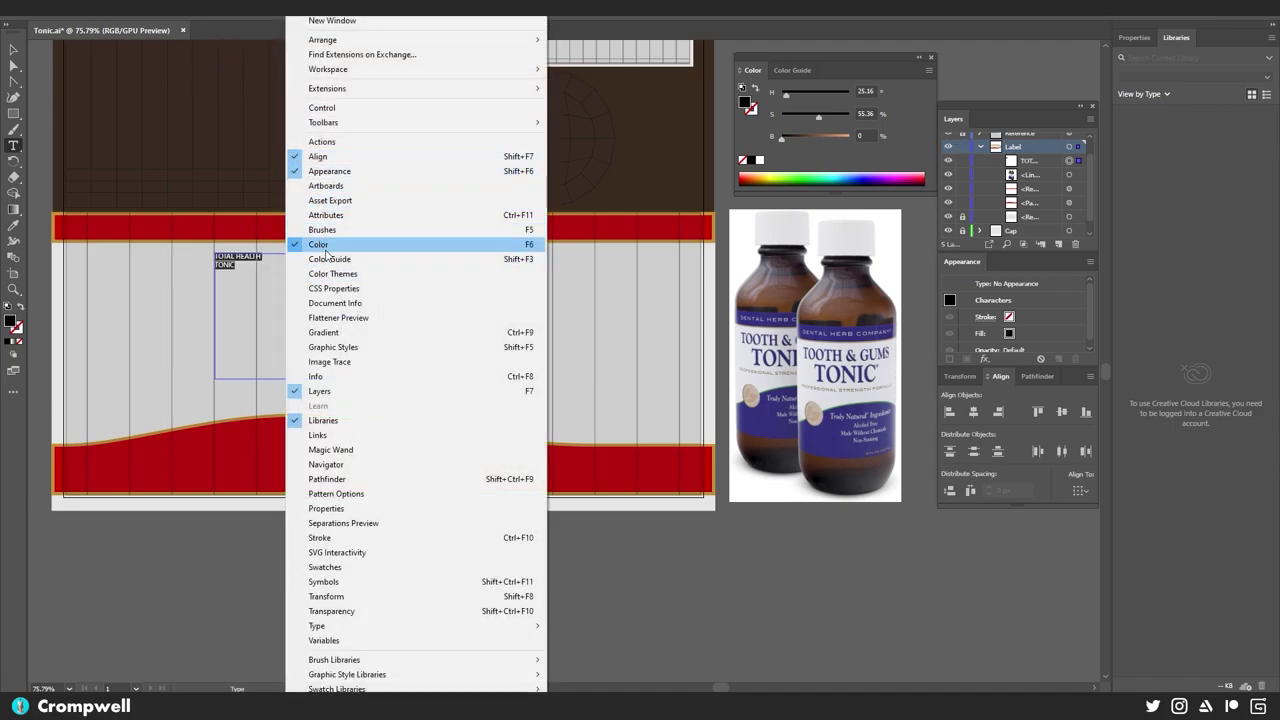
pyautogui.moveTo(330, 626)
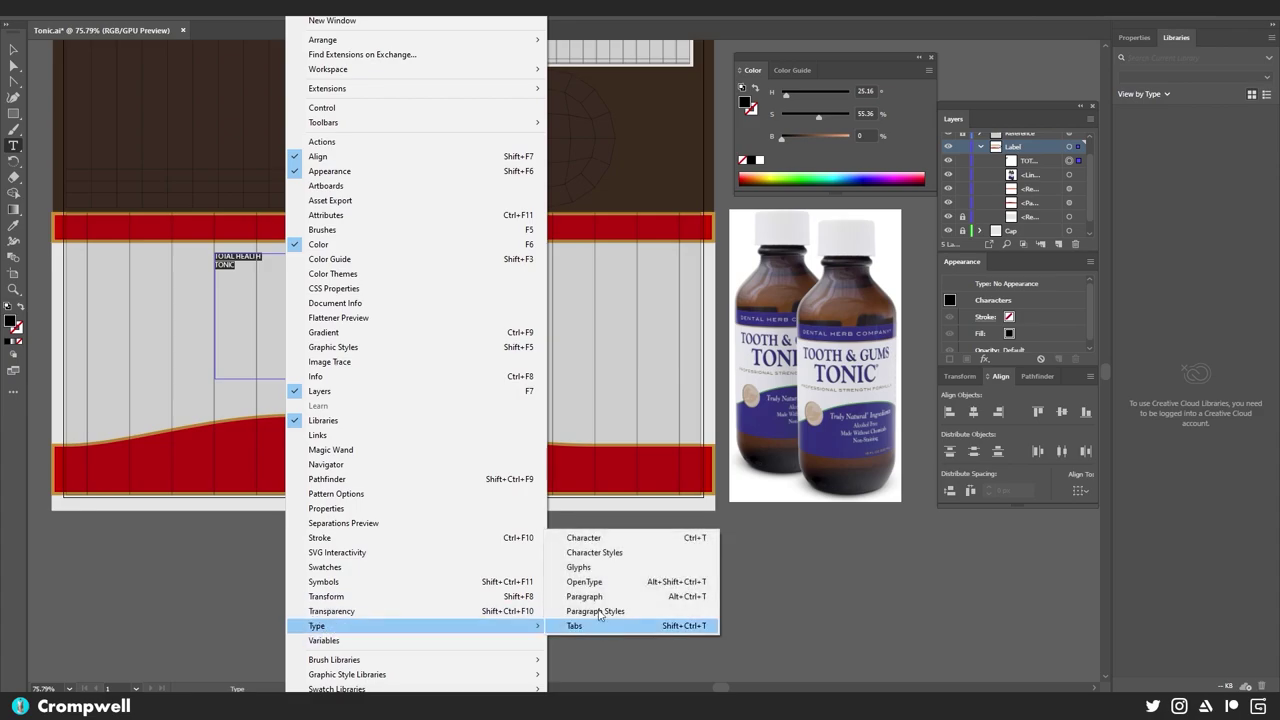
pyautogui.click(585, 538)
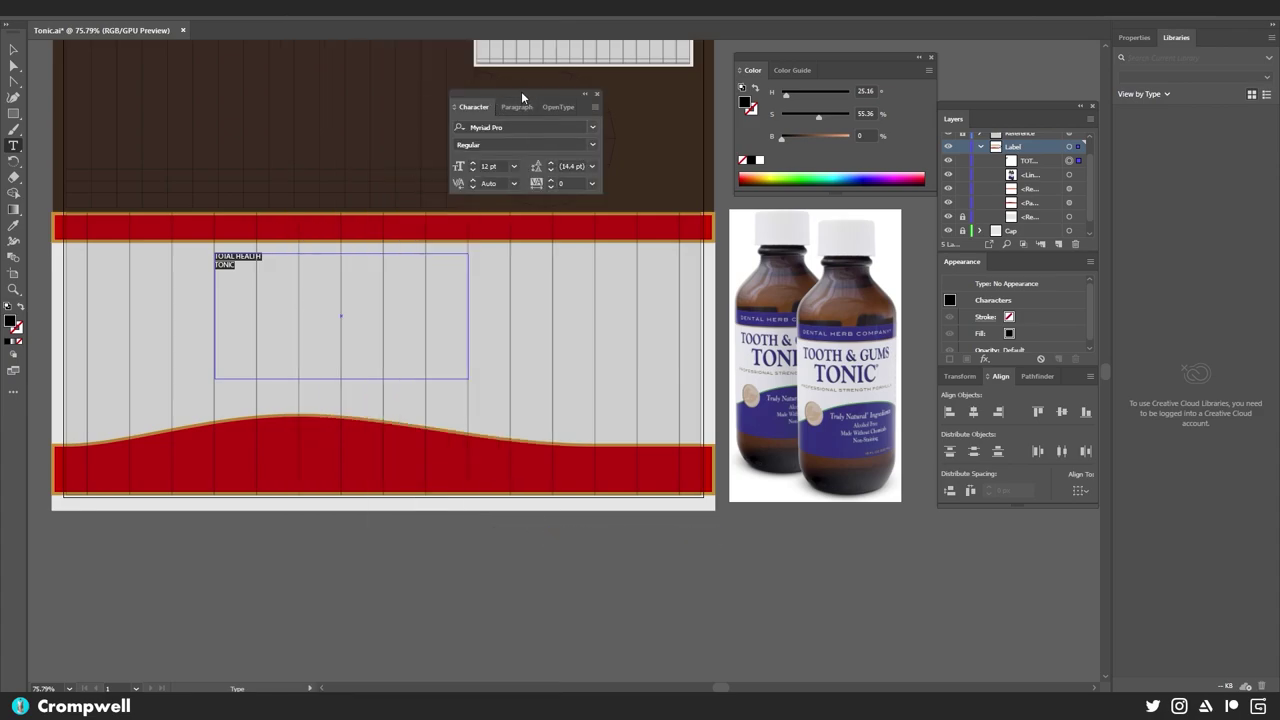
pyautogui.moveTo(522, 97); pyautogui.dragTo(984, 126)
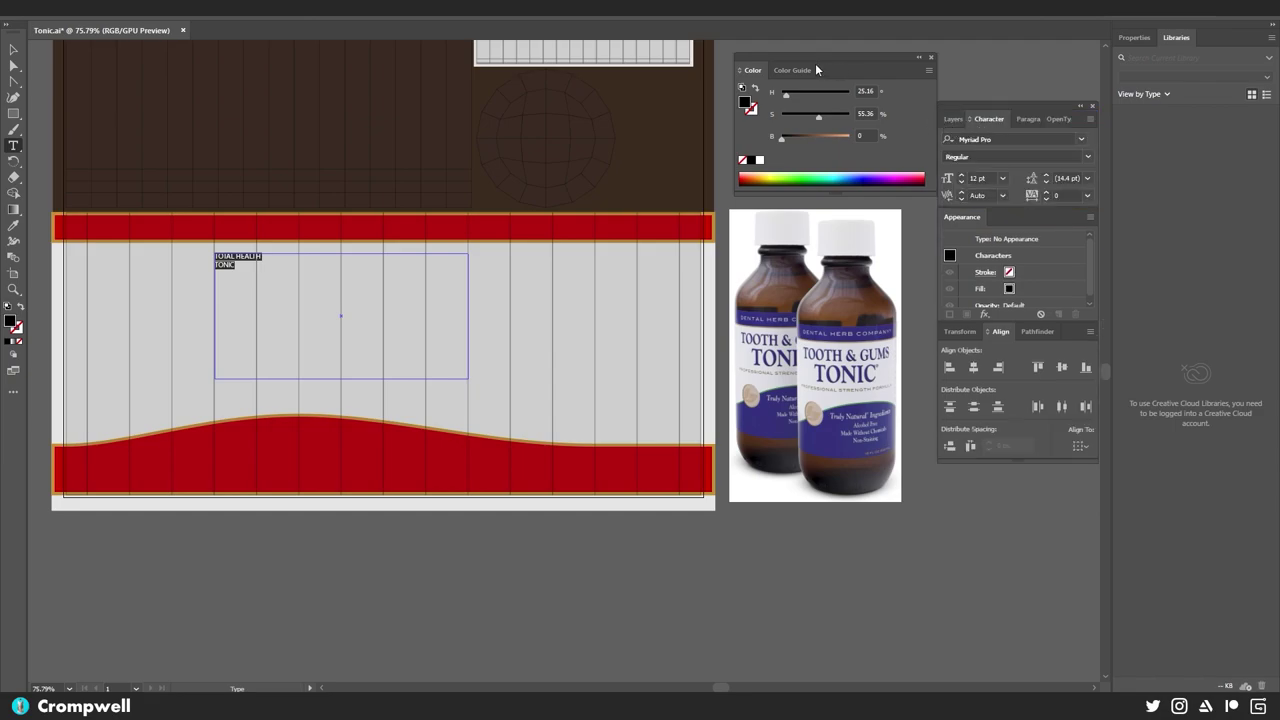
# - Dock the floating settings groups beside the Libraries and collapse both docks to free up canvas space
pyautogui.moveTo(766, 68); pyautogui.dragTo(1108, 68)
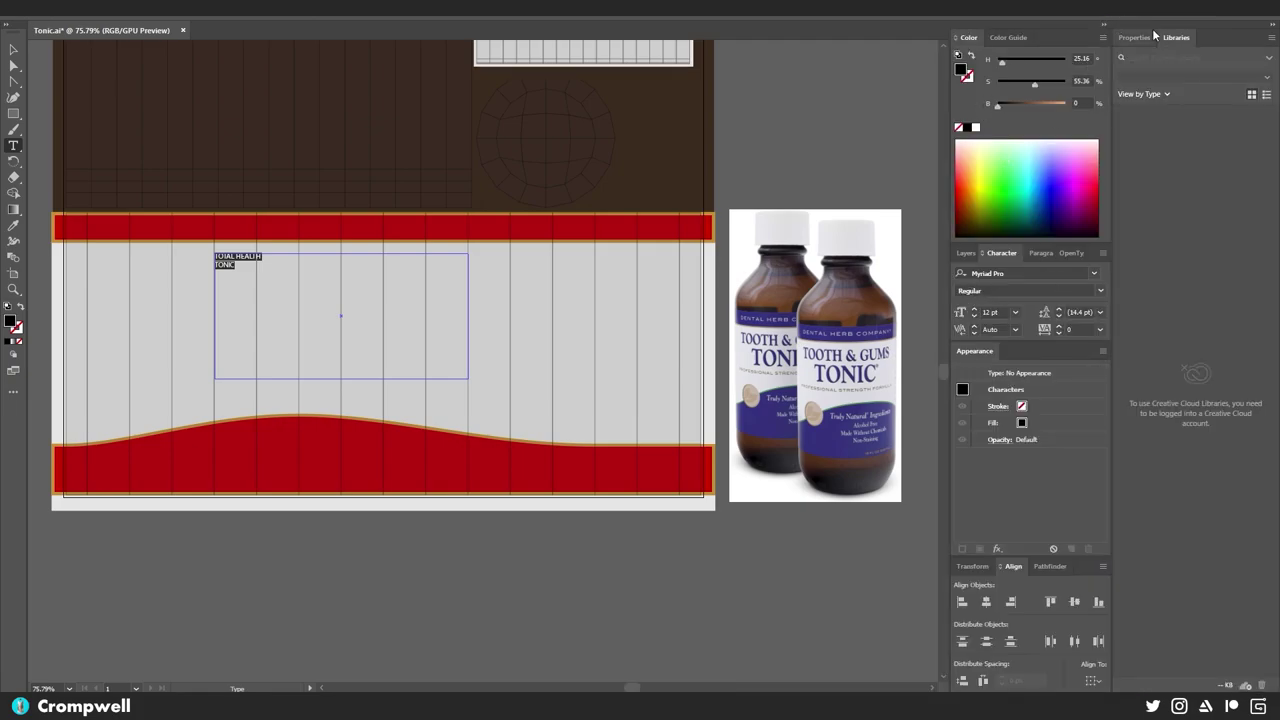
pyautogui.click(1270, 37)
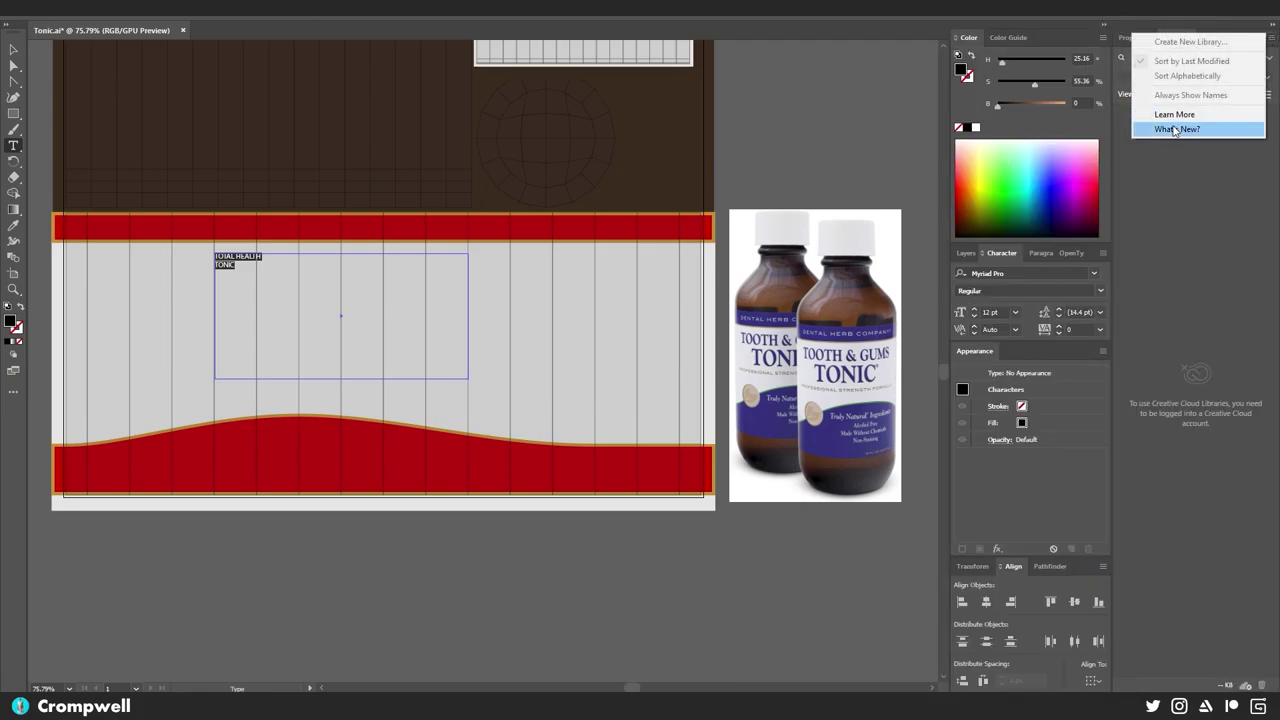
pyautogui.click(1172, 192)
pyautogui.click(1270, 25)
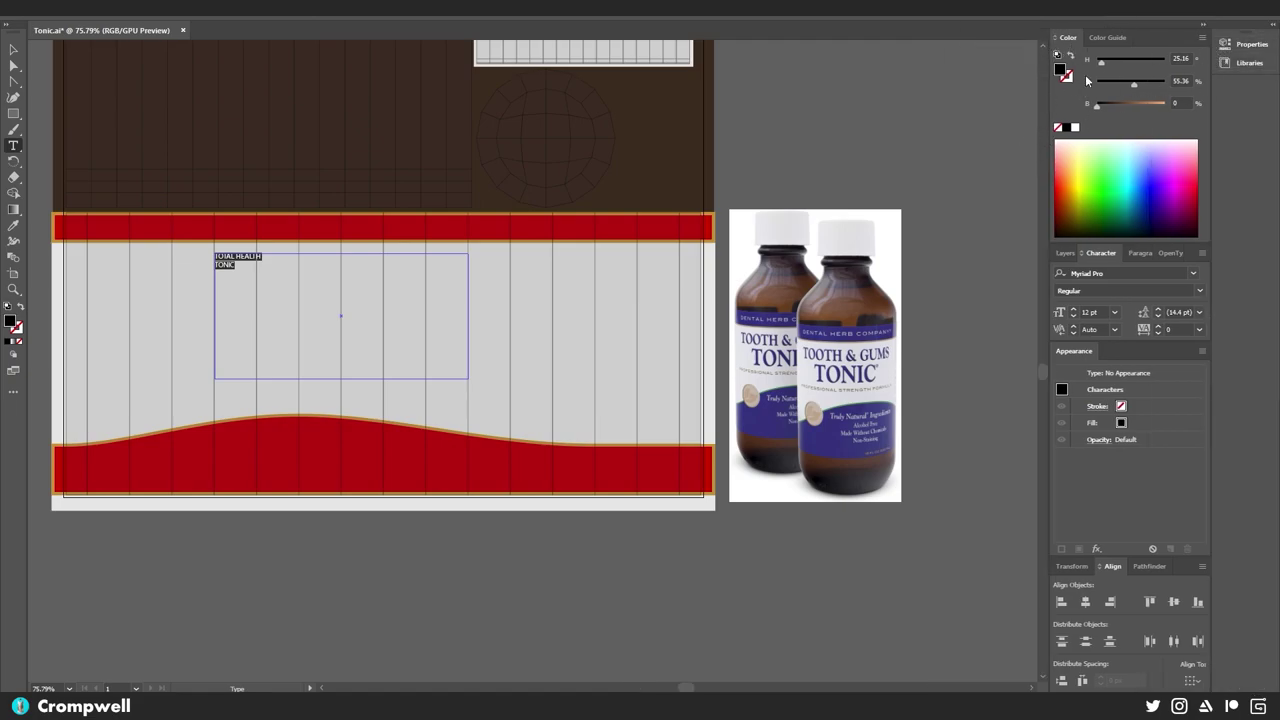
pyautogui.click(1205, 25)
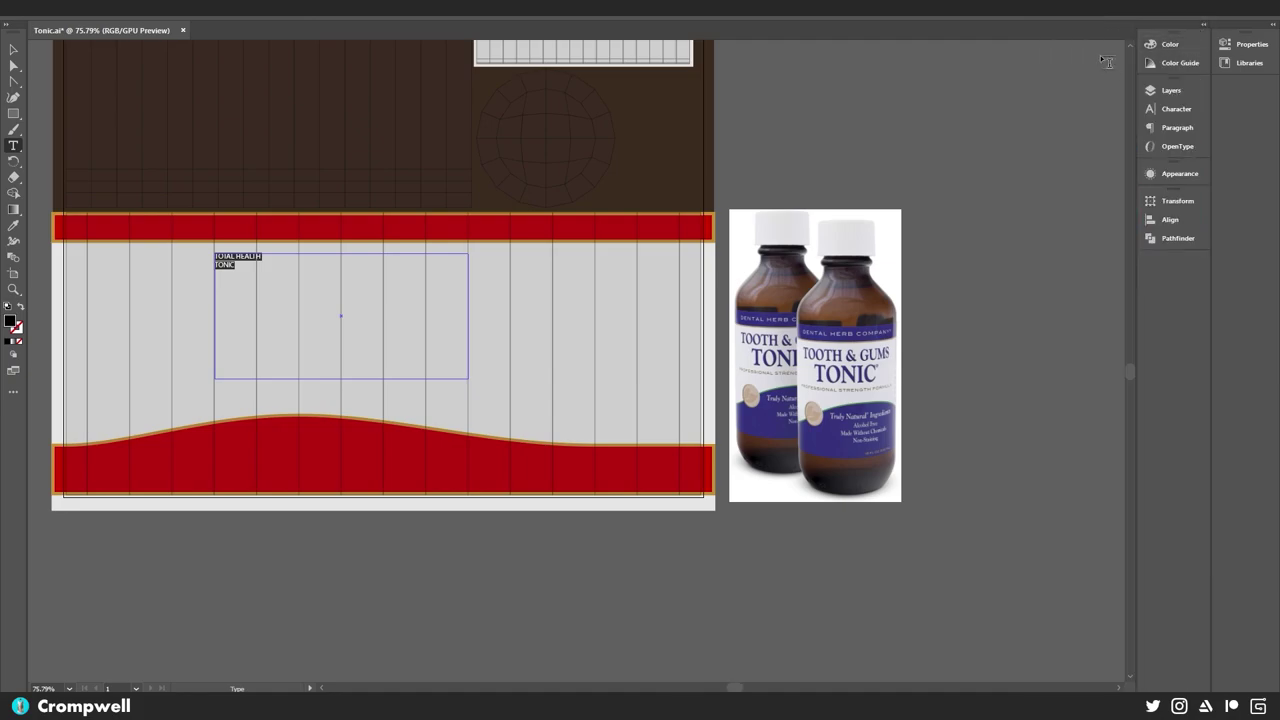
# - Set the selected TOTAL HEALTH TONIC text to the Georgia Bold font
pyautogui.click(1168, 112)
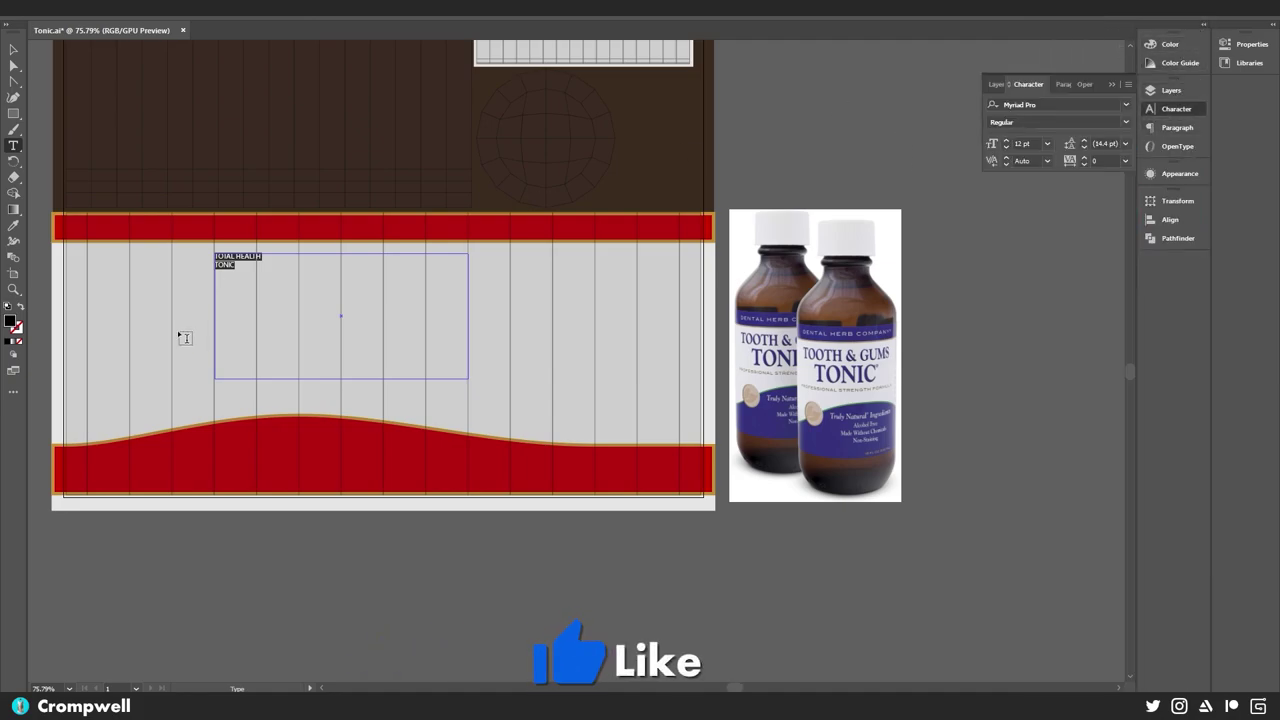
pyautogui.click(1025, 104)
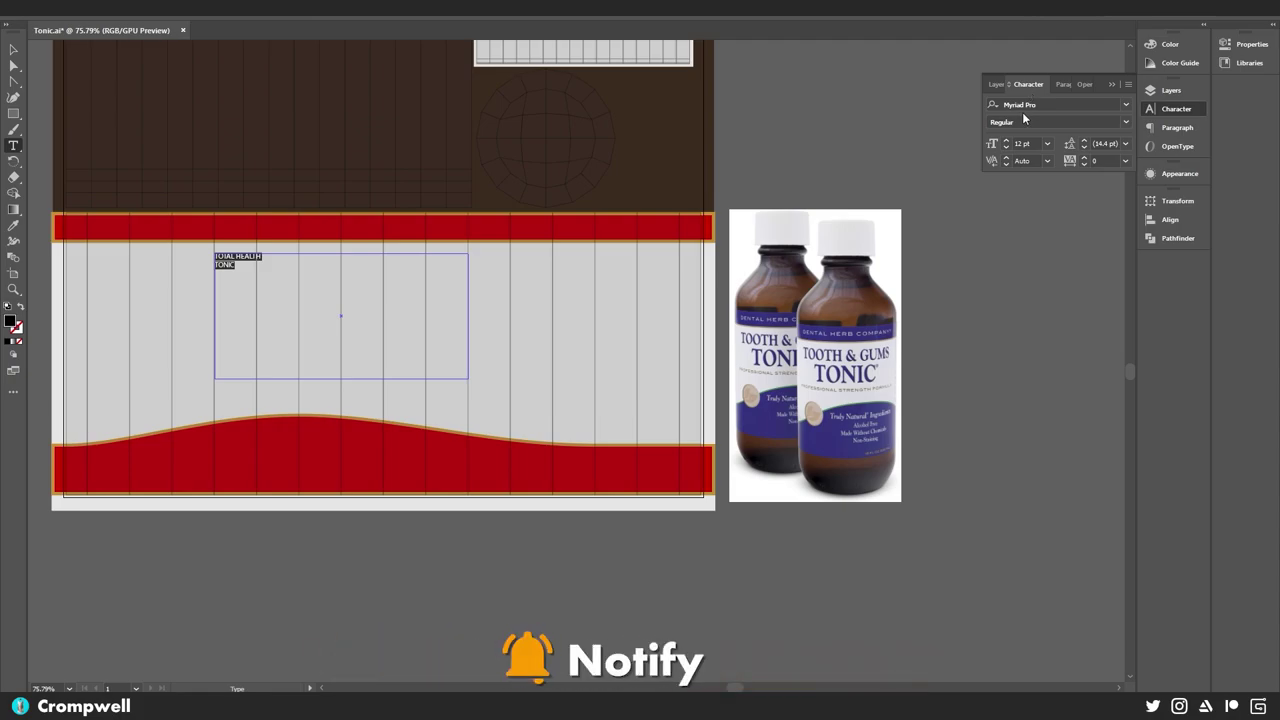
pyautogui.write('Georgia')
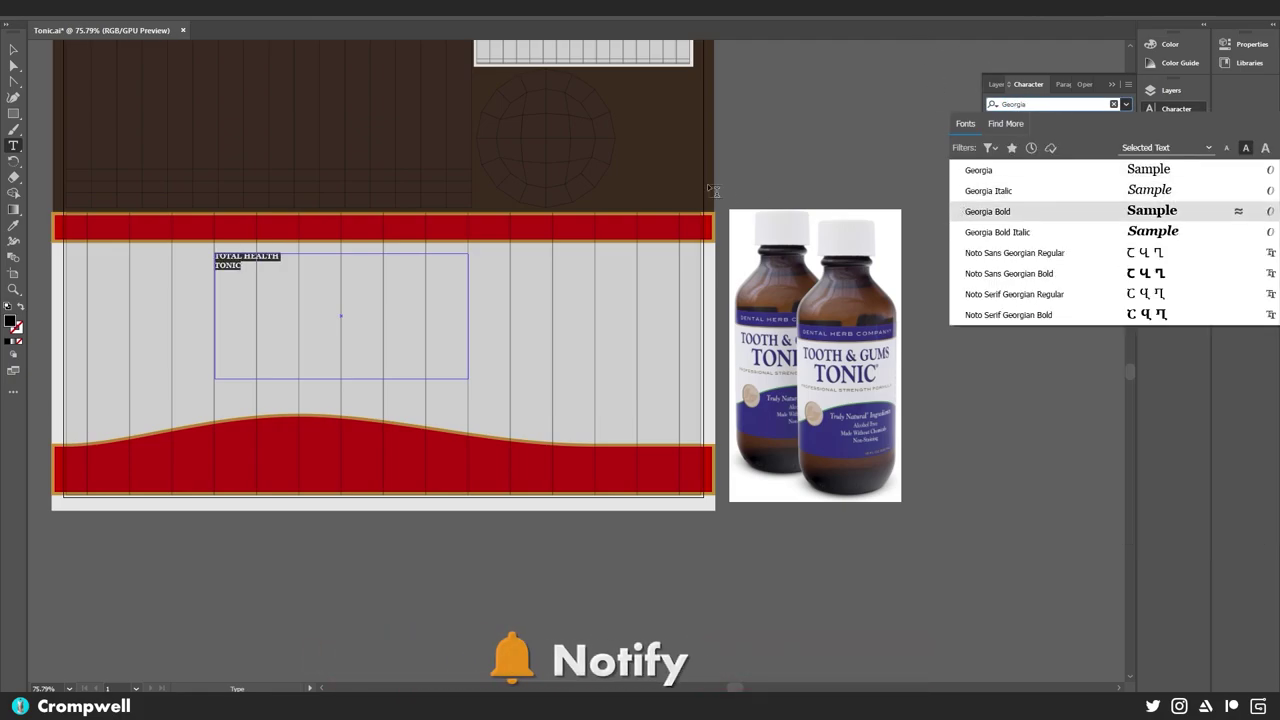
pyautogui.click(983, 213)
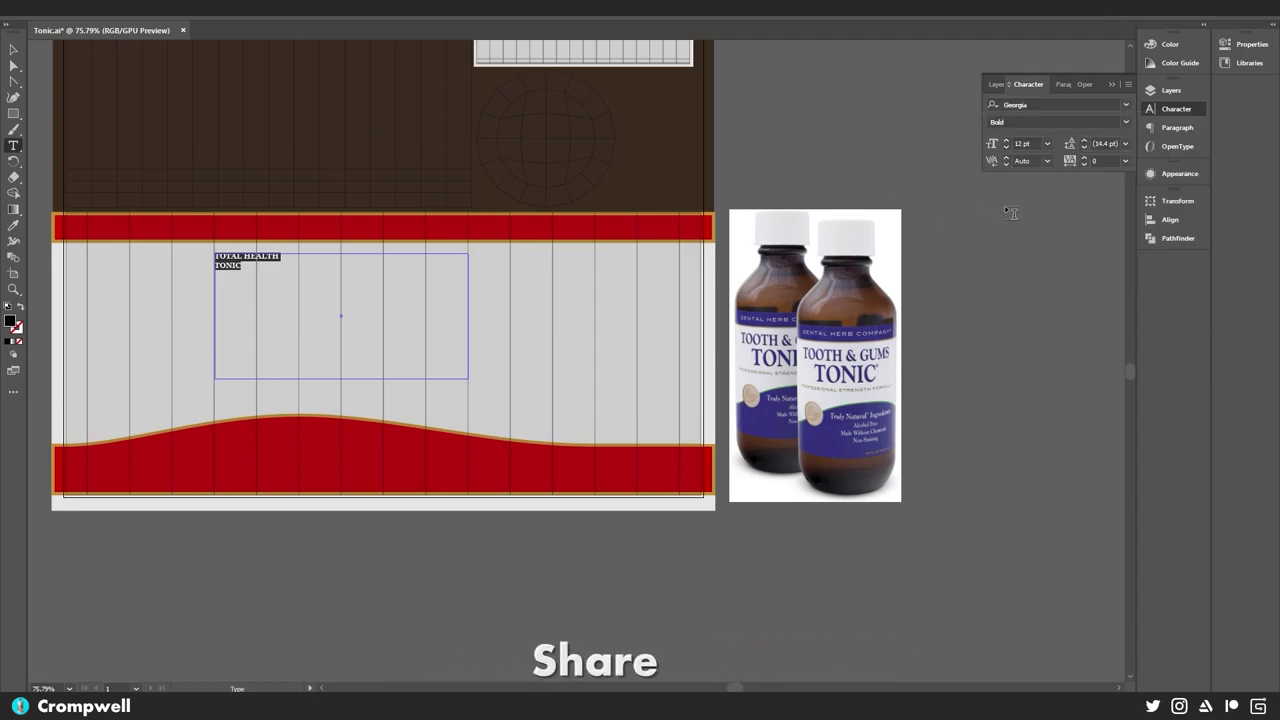
# - Center-align the two lines of text within the frame and return to the Character settings
pyautogui.click(1050, 87)
pyautogui.click(1015, 105)
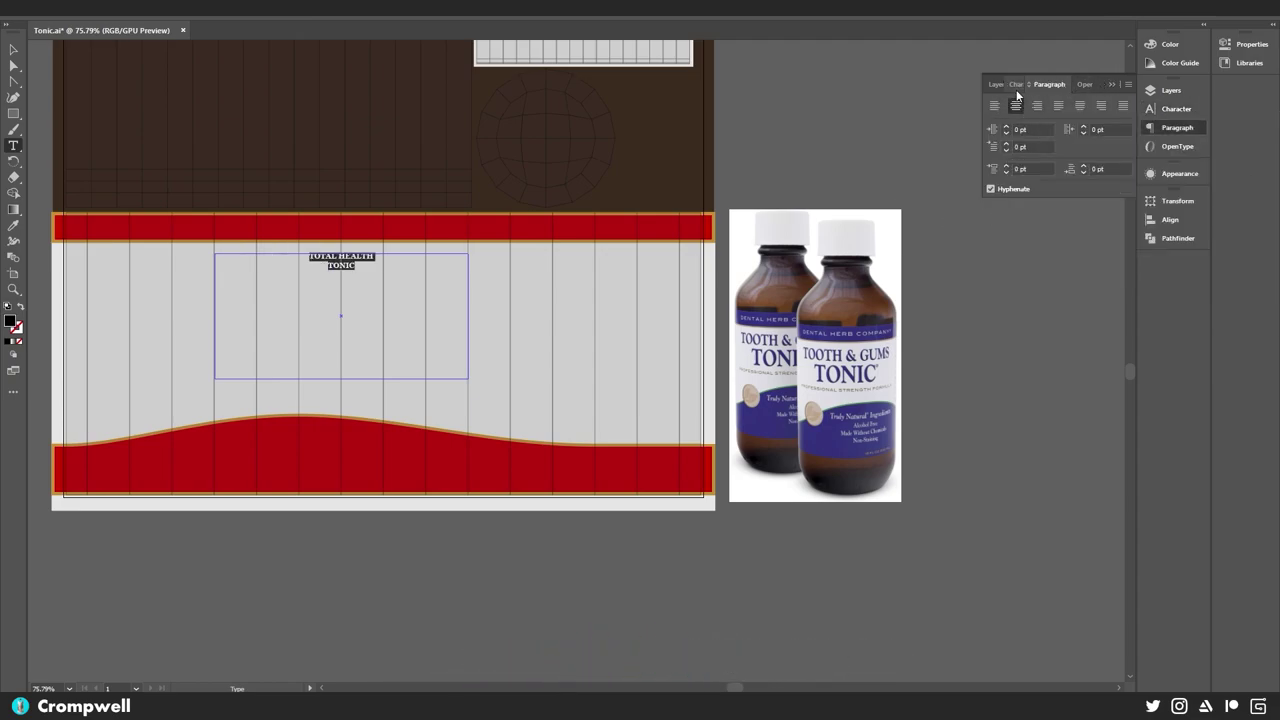
pyautogui.click(1016, 85)
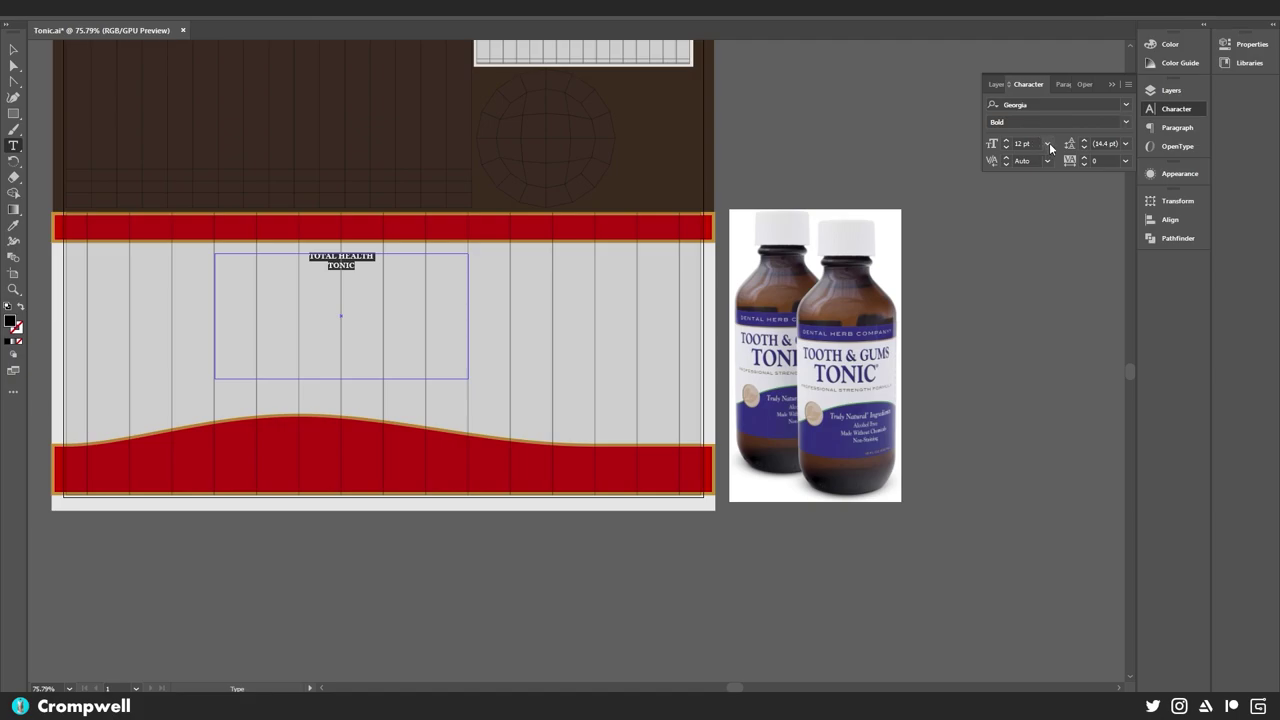
# - Set the TOTAL HEALTH TONIC title to 36 pt and enlarge the word TONIC to 72 pt
pyautogui.click(1047, 144)
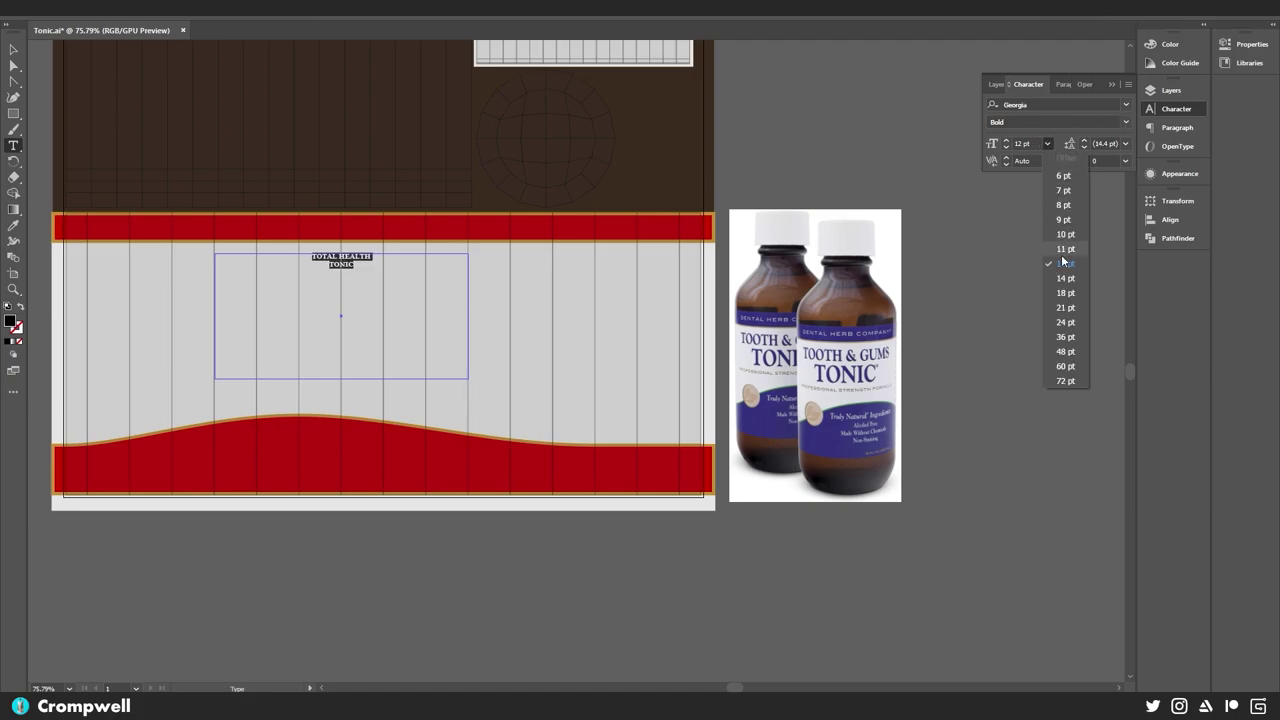
pyautogui.click(1066, 337)
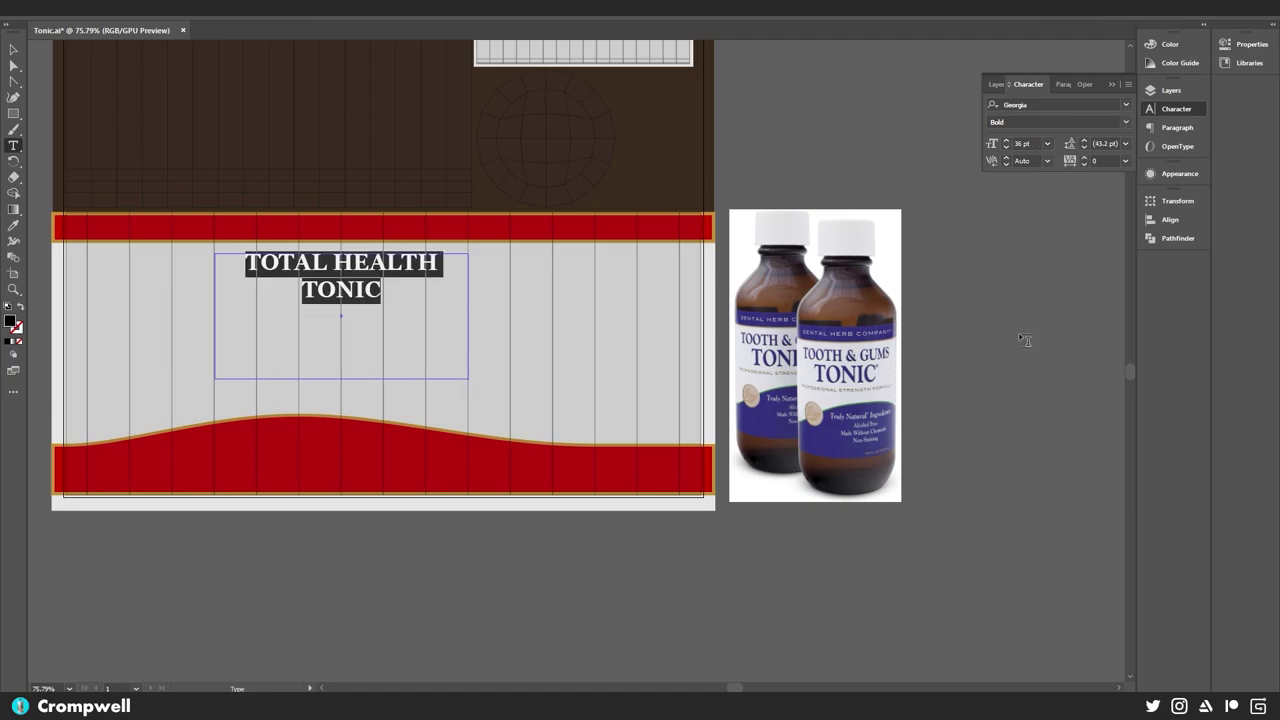
pyautogui.click(380, 291)
pyautogui.moveTo(380, 291); pyautogui.dragTo(284, 287)
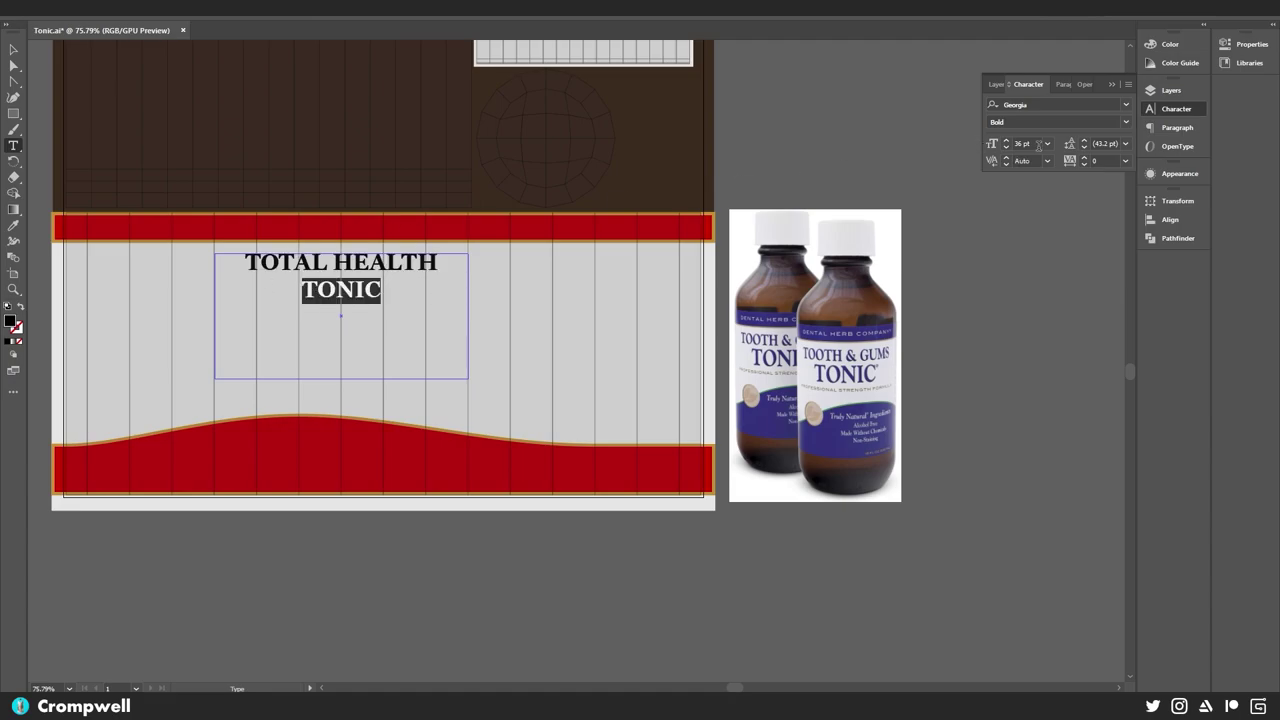
pyautogui.click(1047, 143)
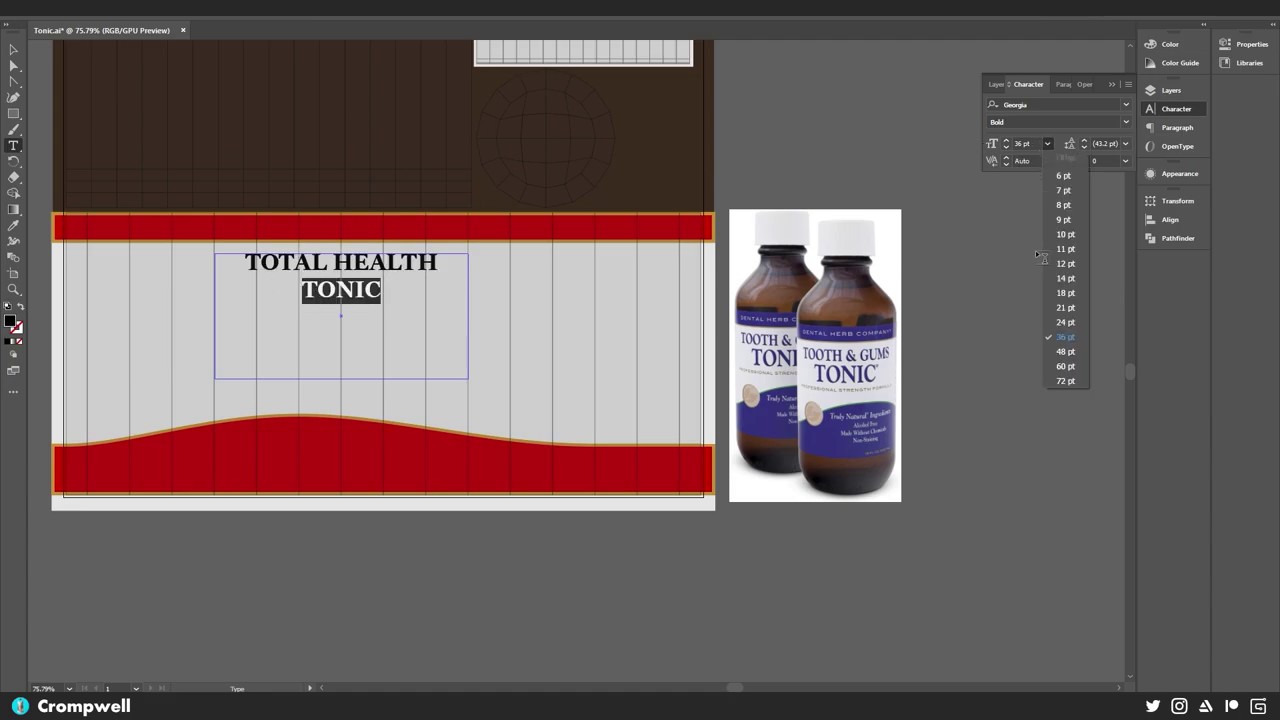
pyautogui.click(1064, 381)
# - Set the leading of the whole two-line title to 63 pt
pyautogui.click(338, 277)
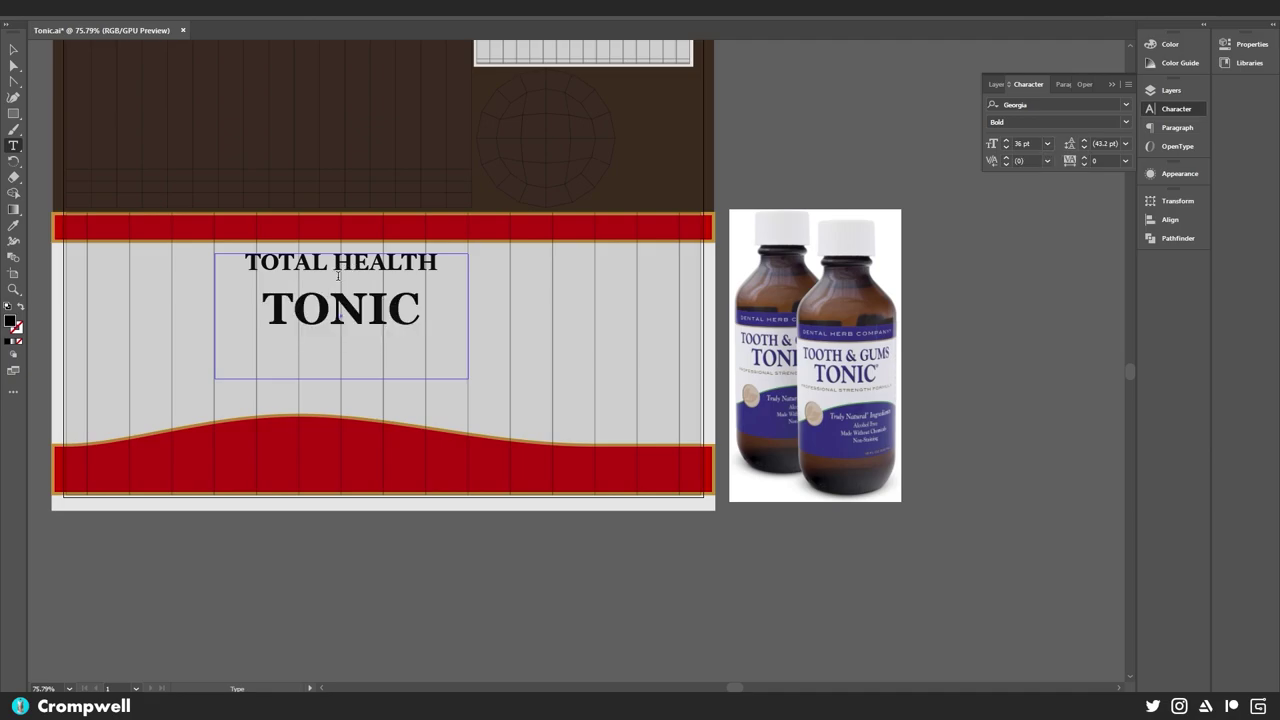
pyautogui.moveTo(418, 308); pyautogui.dragTo(233, 262)
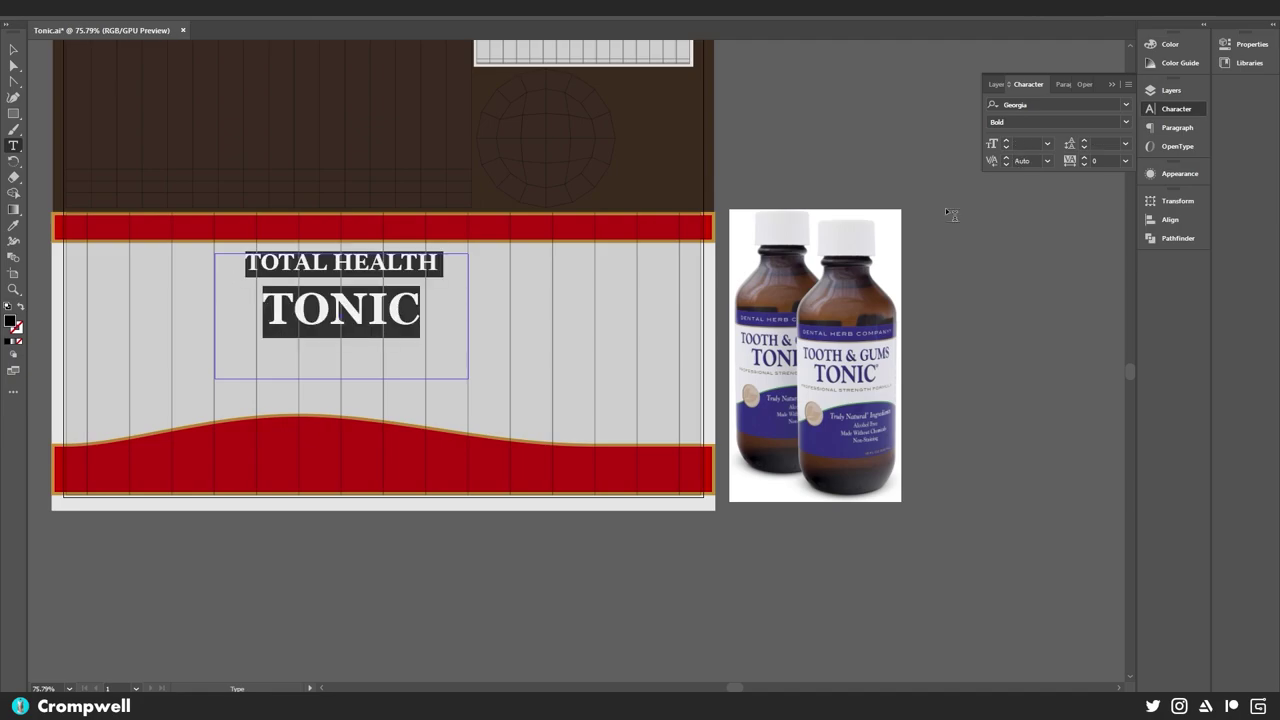
pyautogui.scroll(8, 1105, 144)
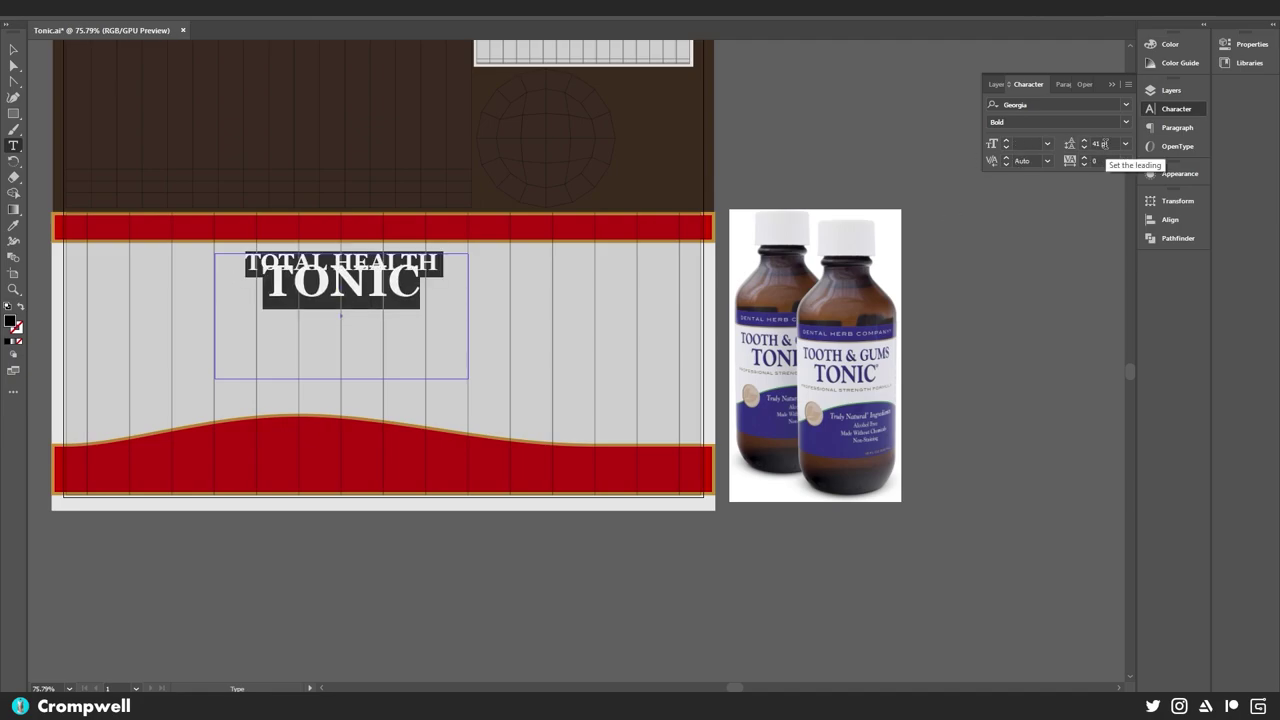
pyautogui.scroll(7, 1105, 143)
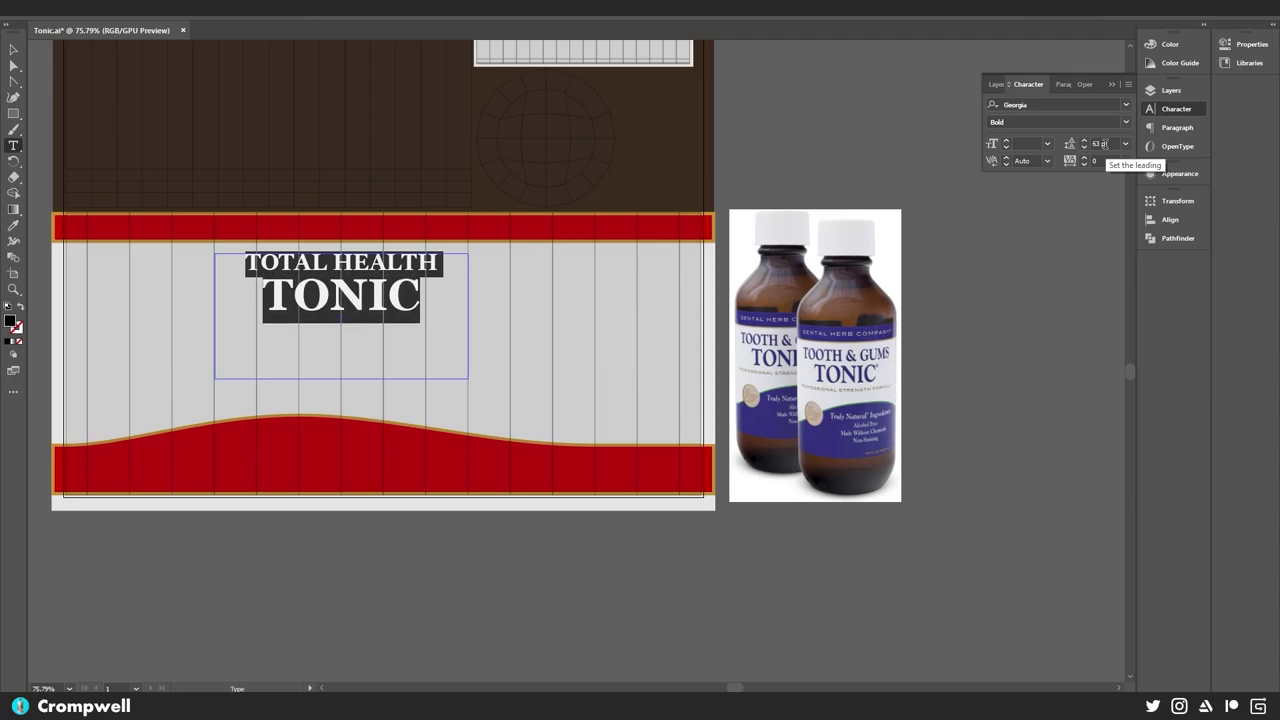
# - Recolor the title text by sampling the red of the label's upper band with the Eyedropper
pyautogui.click(11, 49)
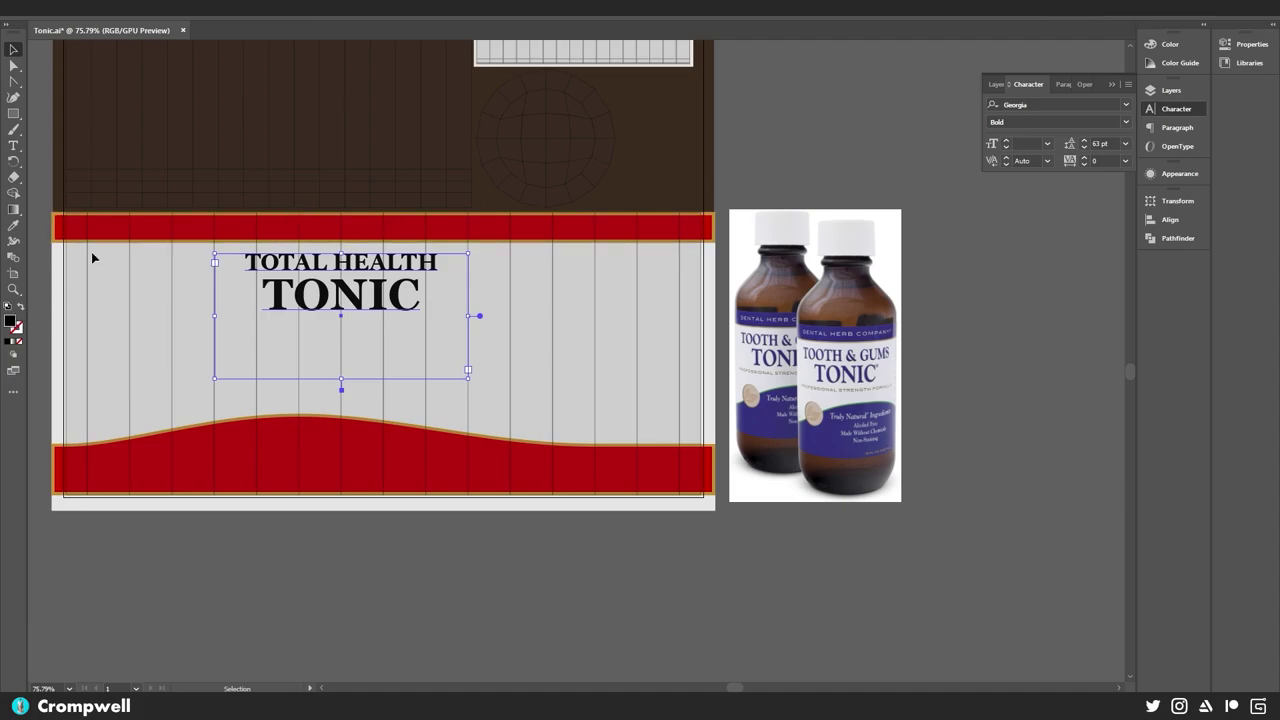
pyautogui.press('i')
pyautogui.click(186, 226)
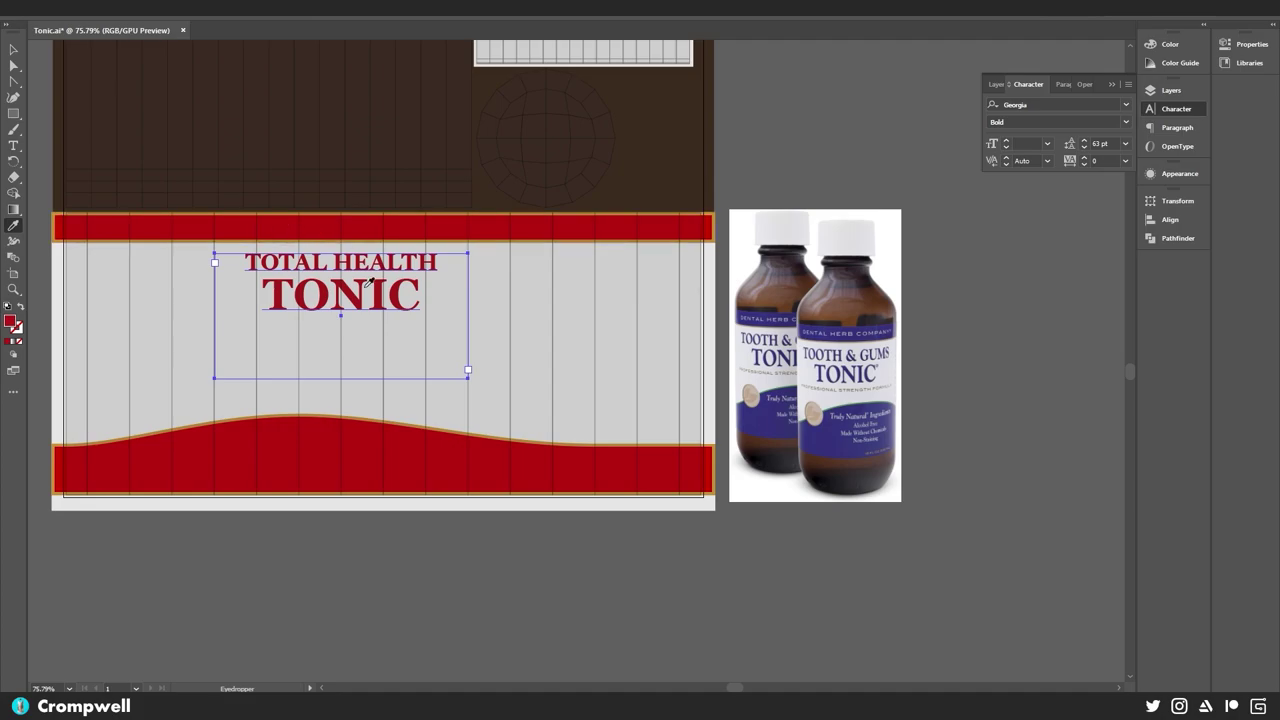
pyautogui.press('v')
pyautogui.click(517, 600)
# - Set the tracking of the entire TOTAL HEALTH TONIC title to 75
pyautogui.moveTo(402, 404)
pyautogui.mouseDown()
pyautogui.moveTo(494, 409)
pyautogui.moveTo(459, 421)
pyautogui.moveTo(480, 388)
pyautogui.mouseUp()
pyautogui.keyDown('alt'); pyautogui.scroll(1, 421, 404); pyautogui.keyUp('alt')
pyautogui.click(444, 292)
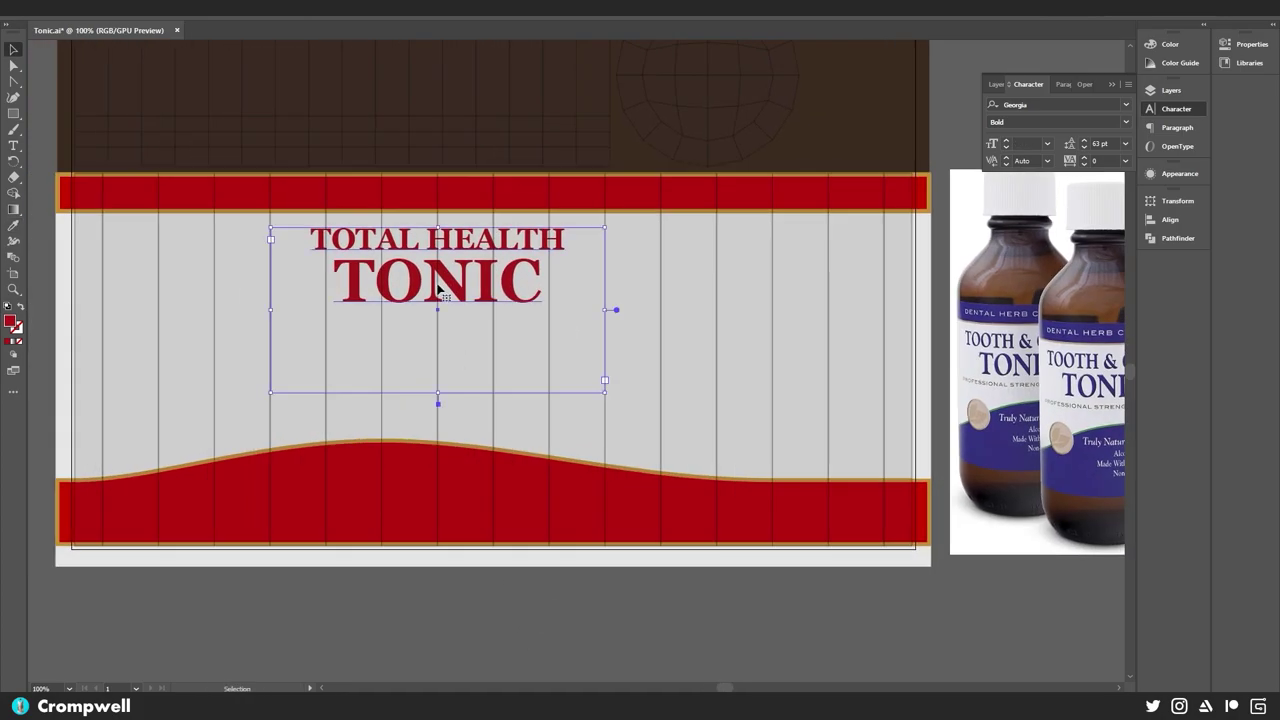
pyautogui.doubleClick(444, 292)
pyautogui.hotkey('ctrl', 'a')
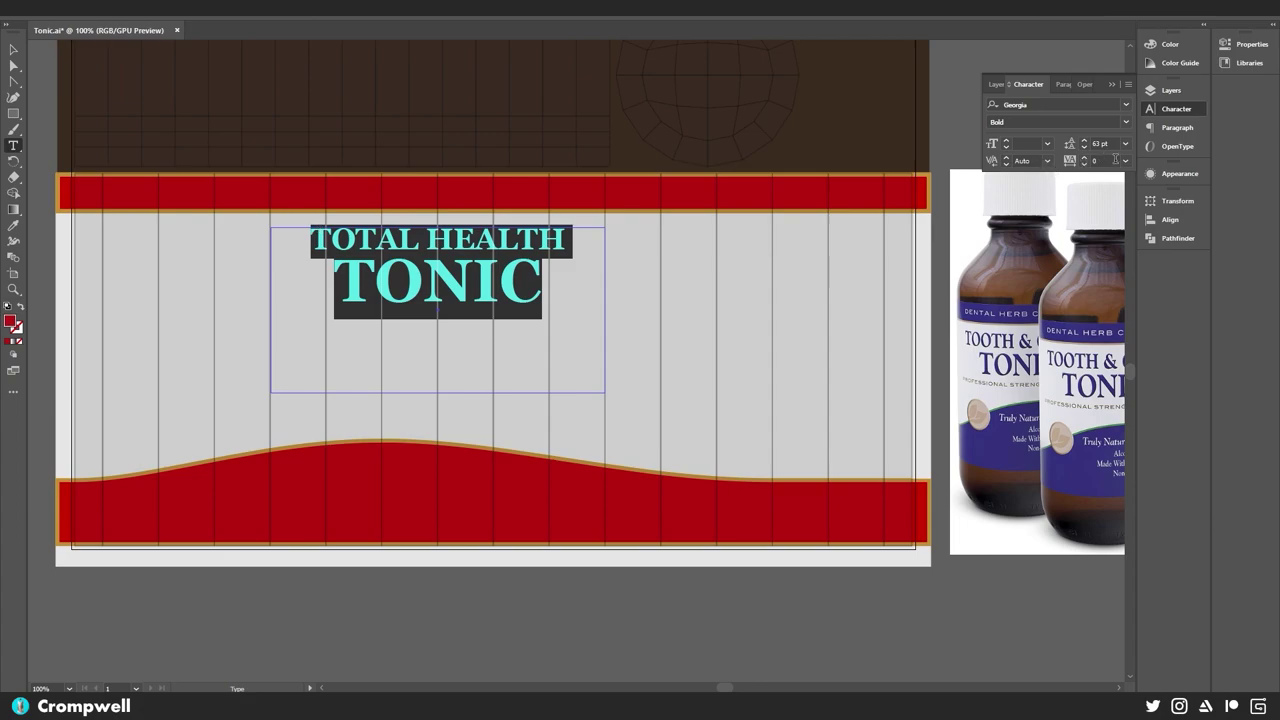
pyautogui.click(1125, 160)
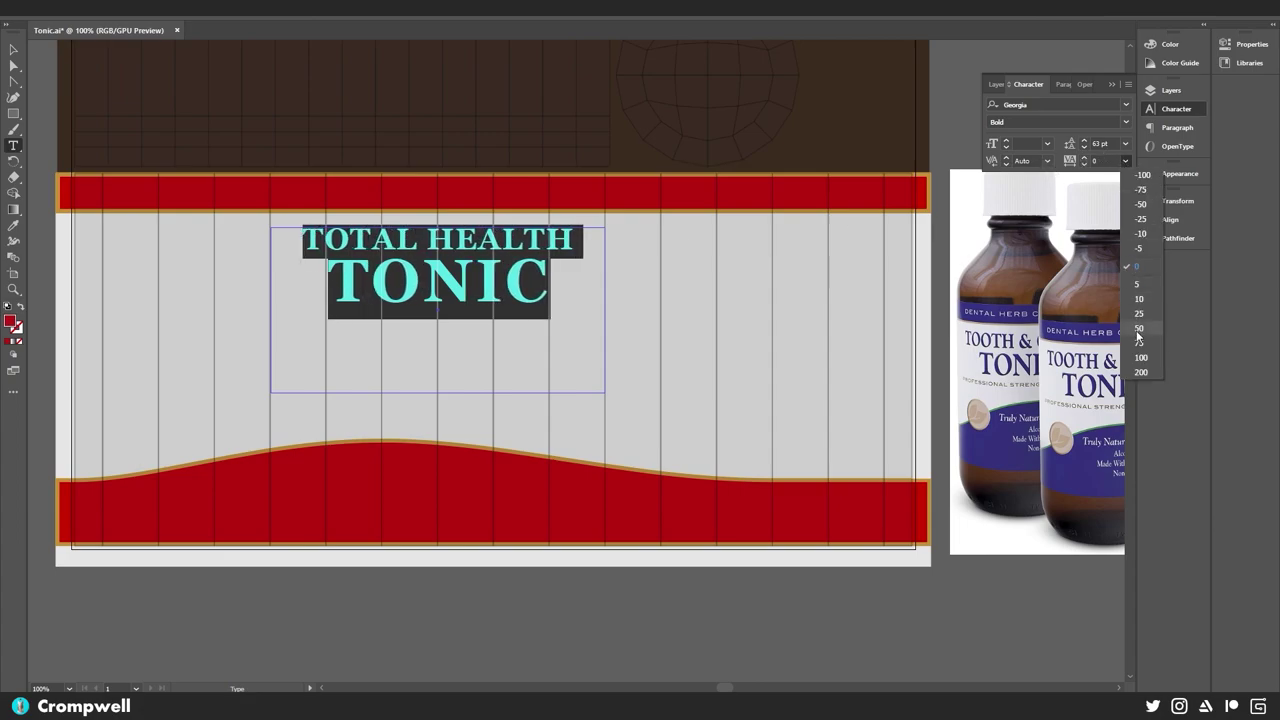
pyautogui.keyDown('ctrl'); pyautogui.click(678, 324); pyautogui.keyUp('ctrl')
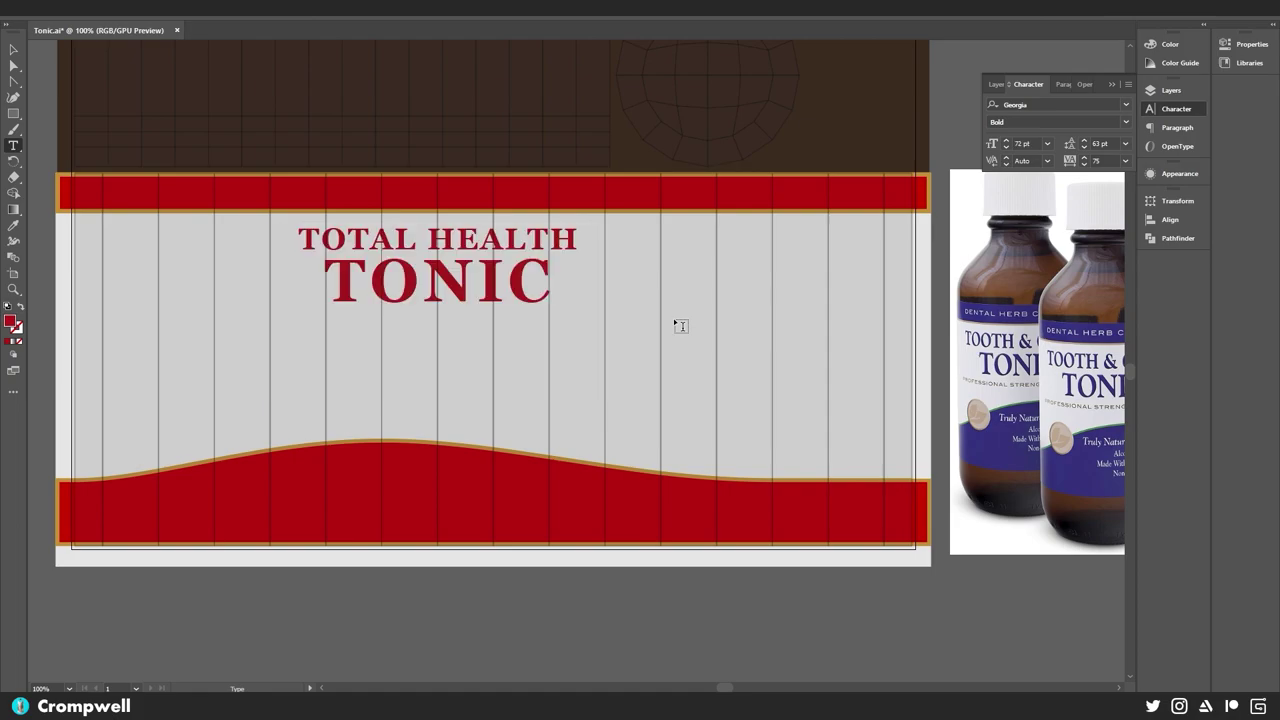
# - Move the title text block half a column to the left so TOTAL HEALTH spans five columns between vertical guides
pyautogui.click(13, 50)
pyautogui.click(362, 262)
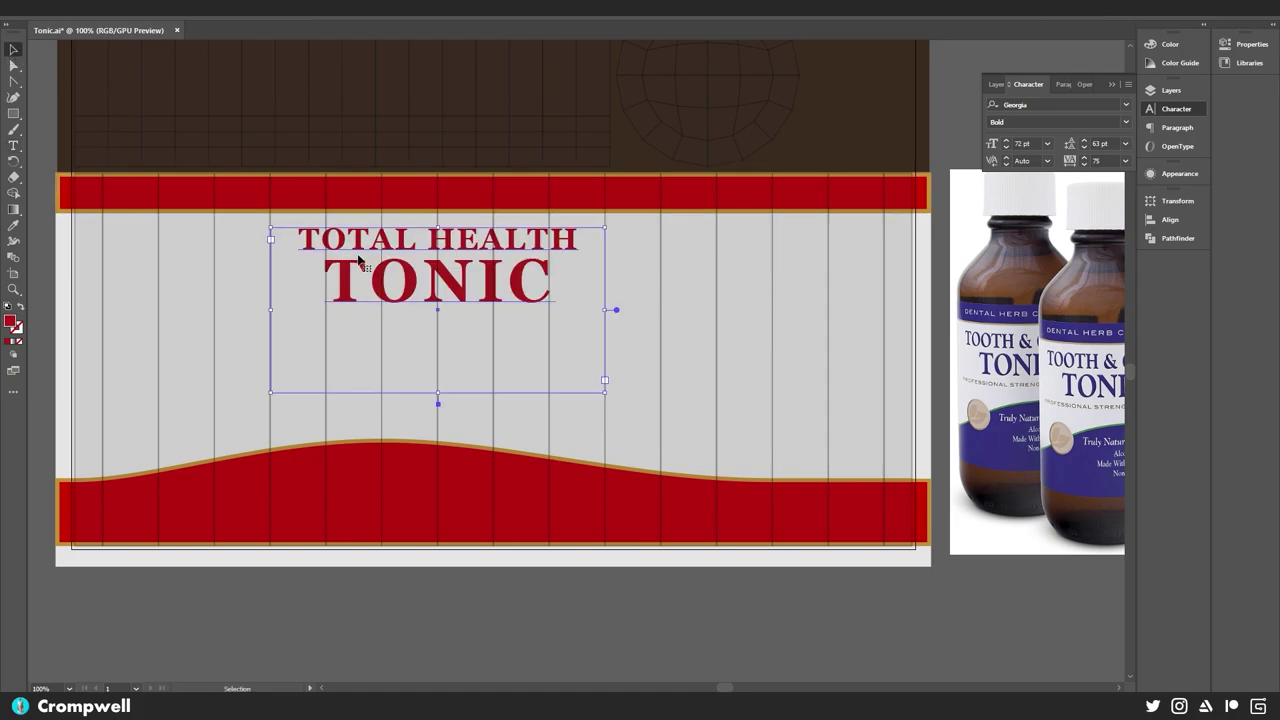
pyautogui.moveTo(345, 311)
pyautogui.mouseDown()
pyautogui.moveTo(388, 299)
pyautogui.moveTo(428, 336)
pyautogui.moveTo(331, 314)
pyautogui.moveTo(389, 318)
pyautogui.mouseUp()
pyautogui.scroll(-1, 331, 313)
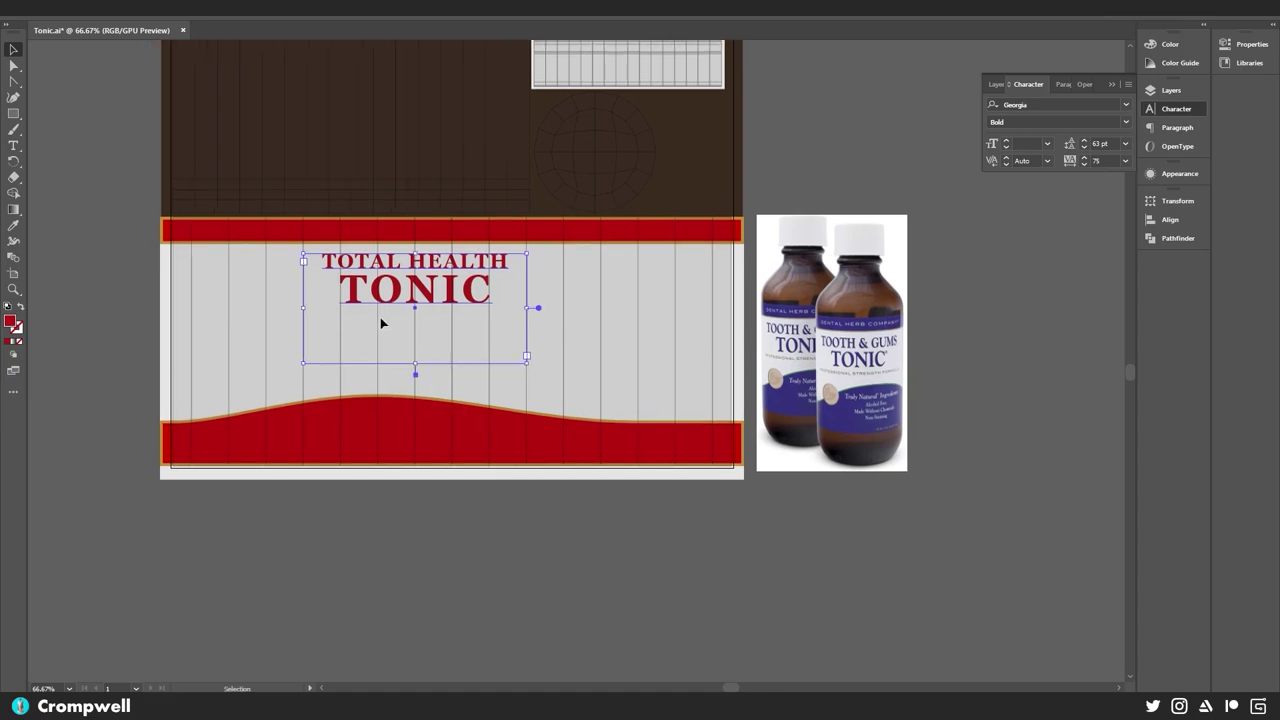
pyautogui.scroll(1, 377, 316)
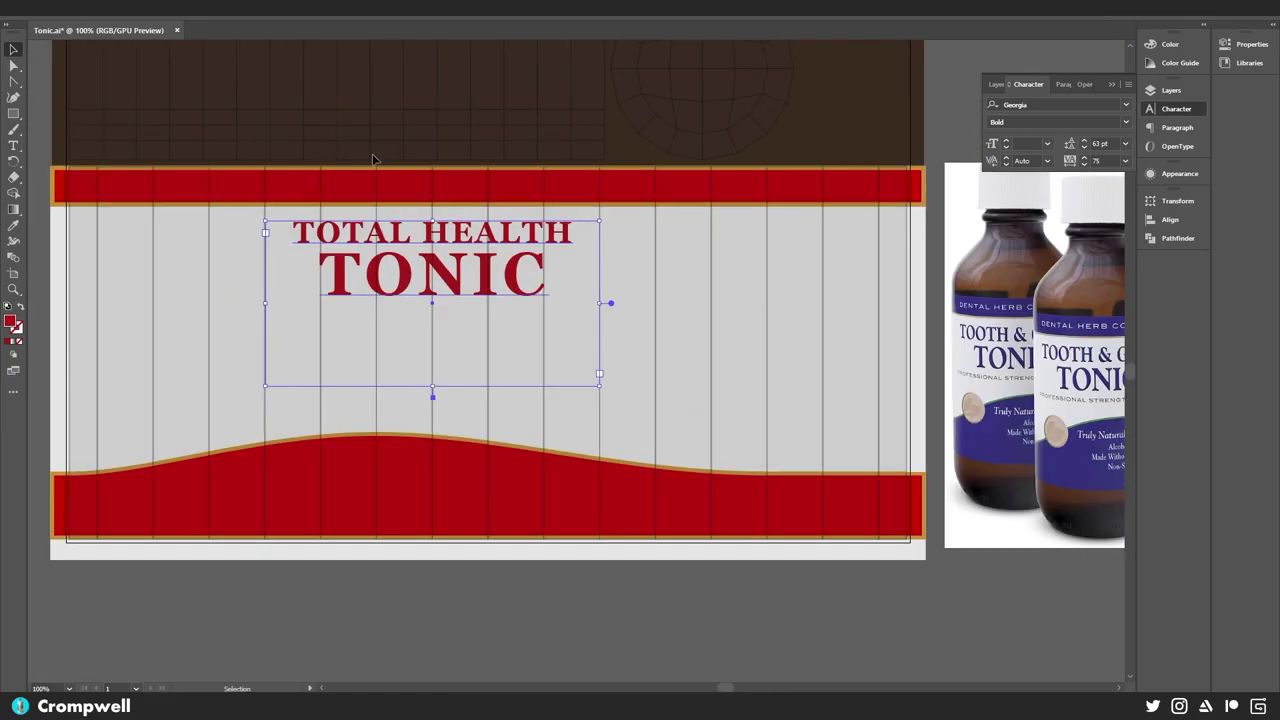
pyautogui.moveTo(508, 285)
pyautogui.mouseDown()
pyautogui.moveTo(455, 281)
pyautogui.moveTo(477, 286)
pyautogui.mouseUp()
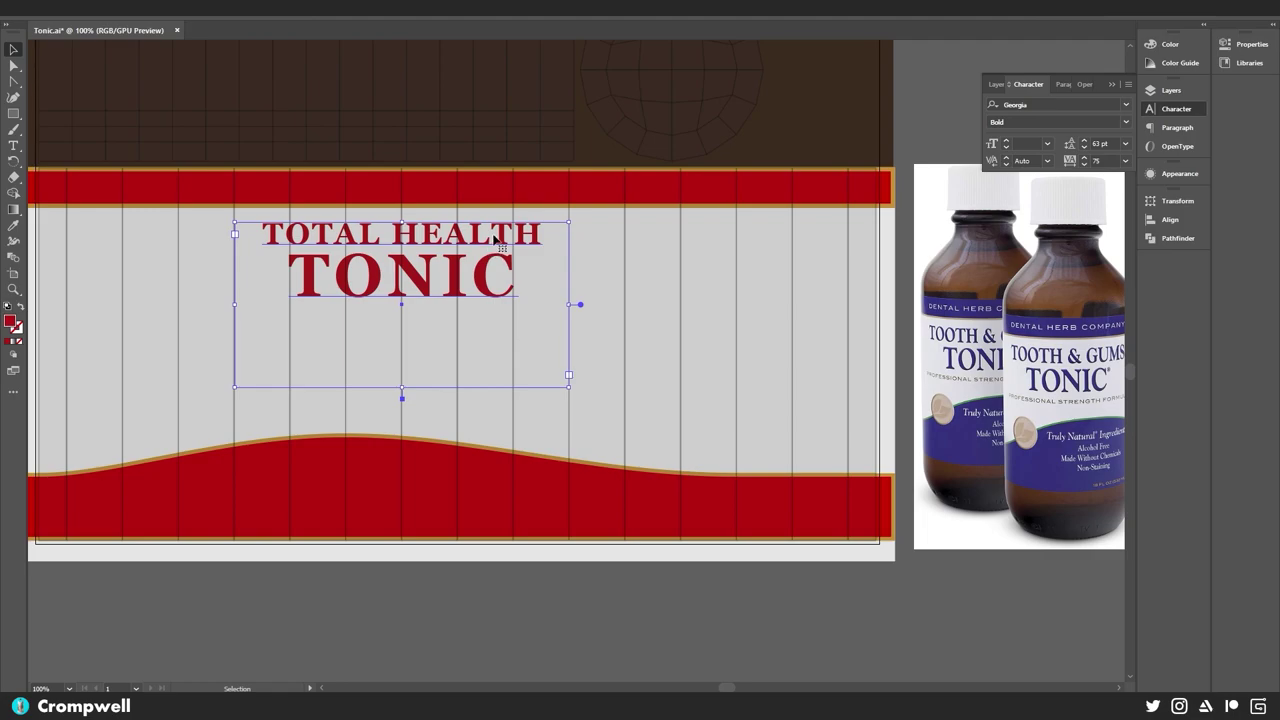
pyautogui.moveTo(493, 237); pyautogui.dragTo(460, 240)
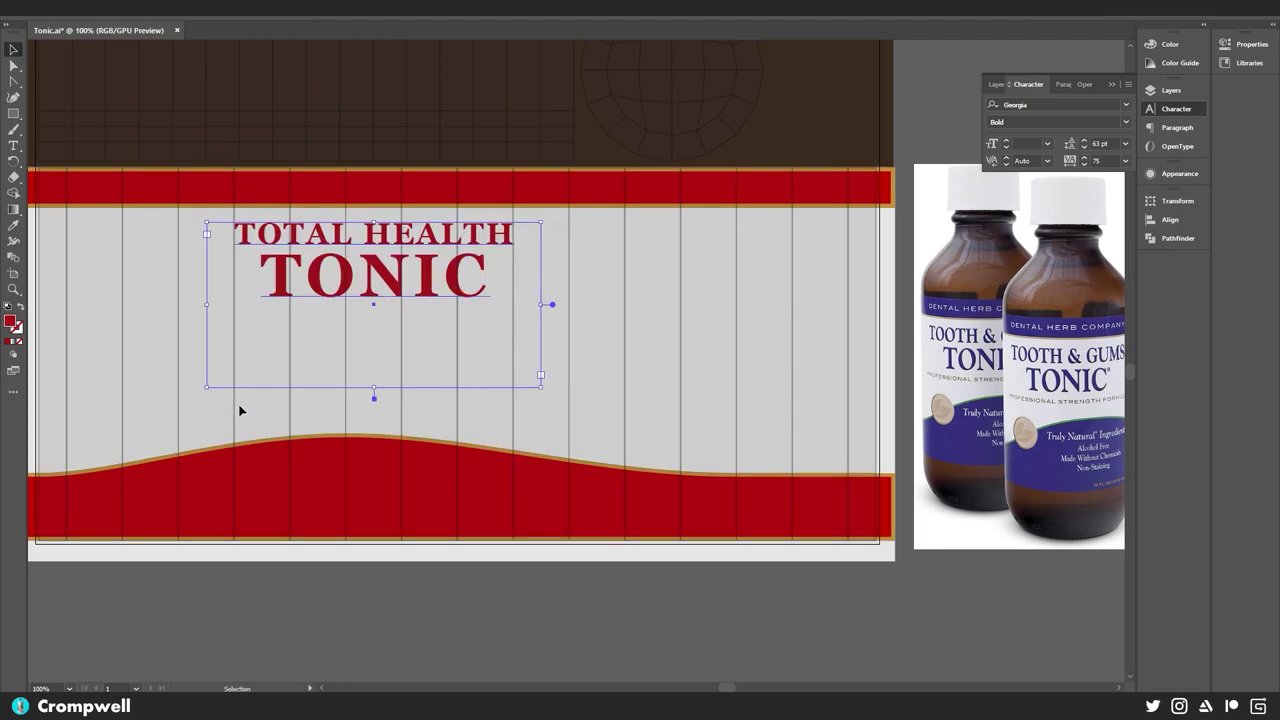
# - Duplicate the title text block directly below the original and replace the copy's text with PROFESSIONAL GRADE
pyautogui.press('a')
pyautogui.moveTo(309, 366); pyautogui.dragTo(303, 351)
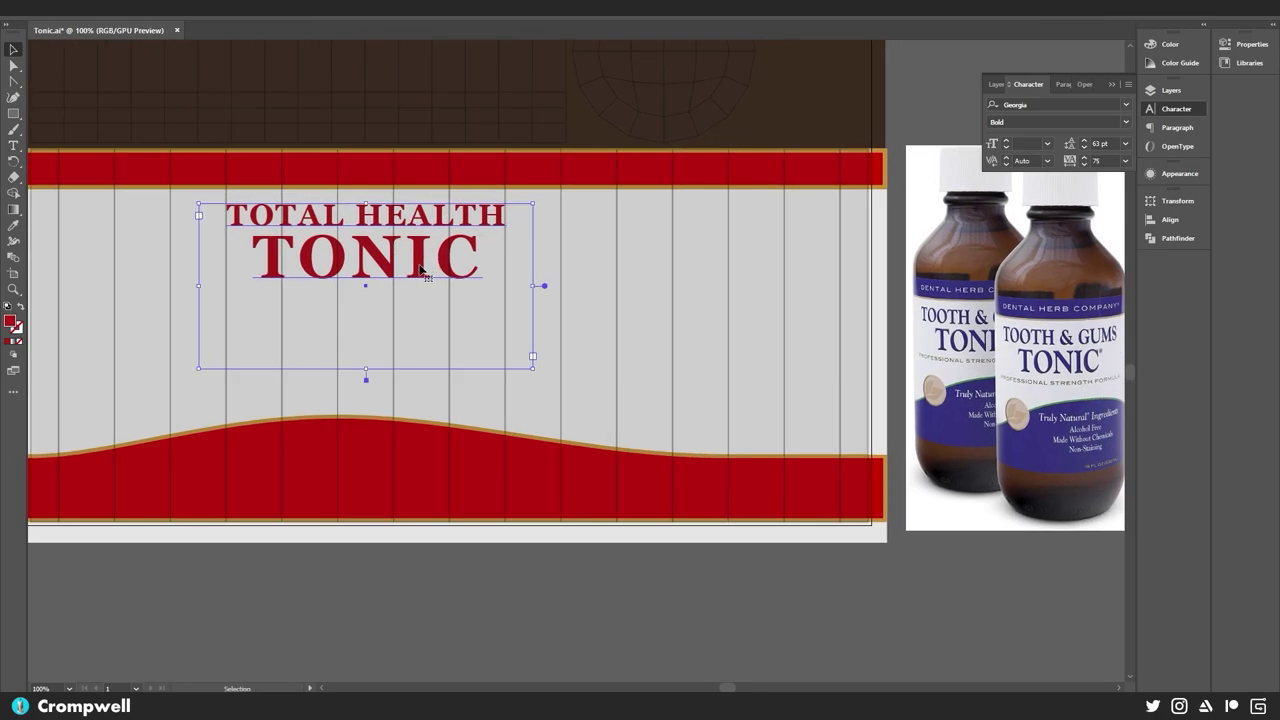
pyautogui.press('v')
pyautogui.moveTo(424, 247); pyautogui.dragTo(418, 340)
pyautogui.press('t')
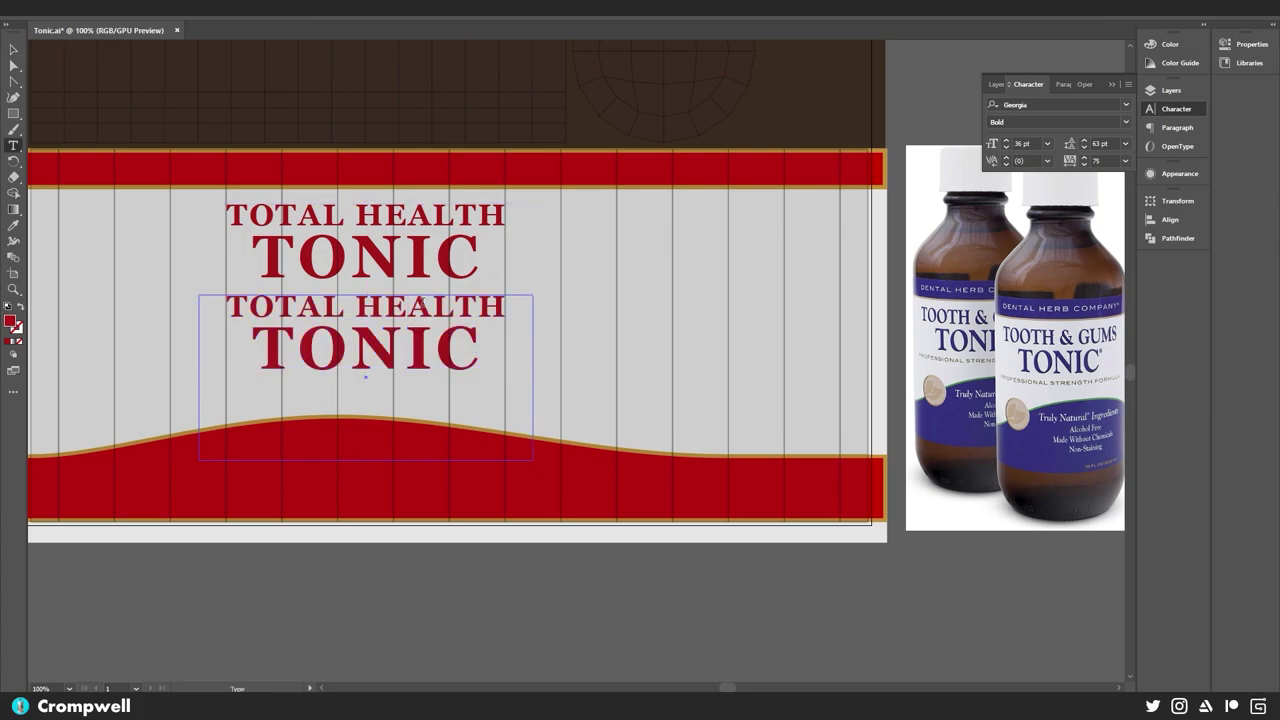
pyautogui.tripleClick(422, 299)
pyautogui.write('PROFESSIONAL')
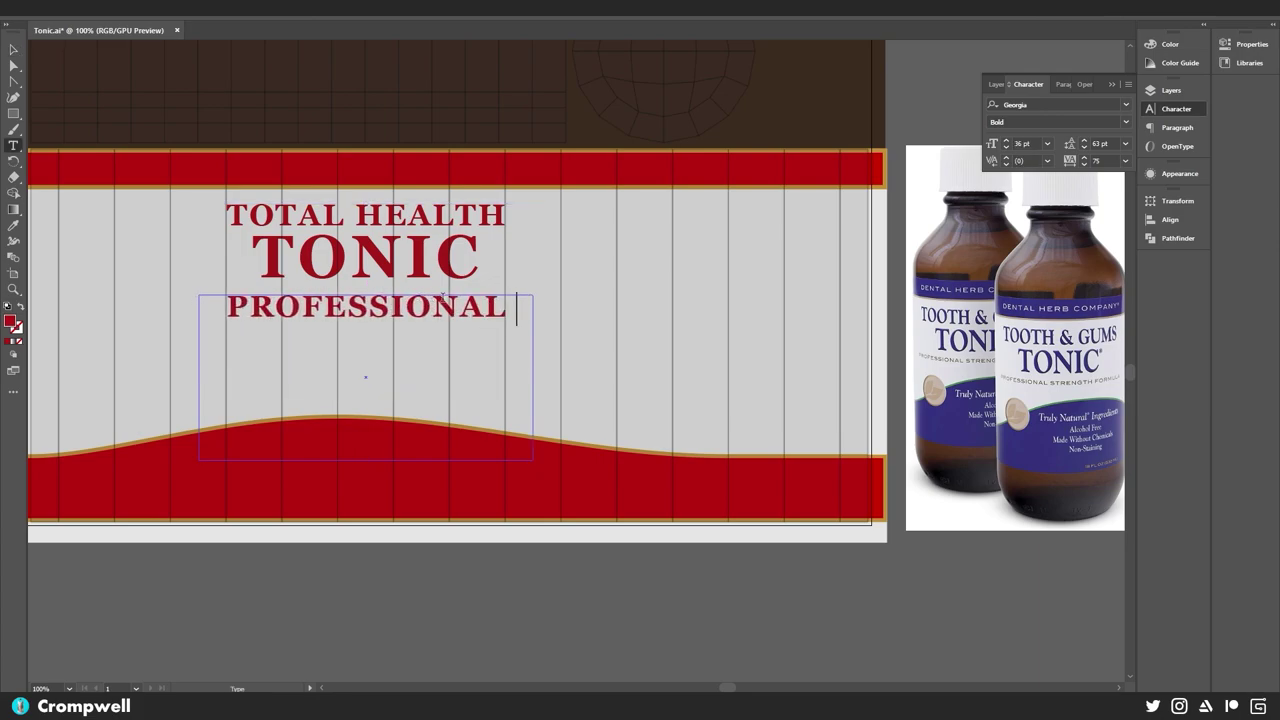
pyautogui.press('Return')
pyautogui.write('GRADE')
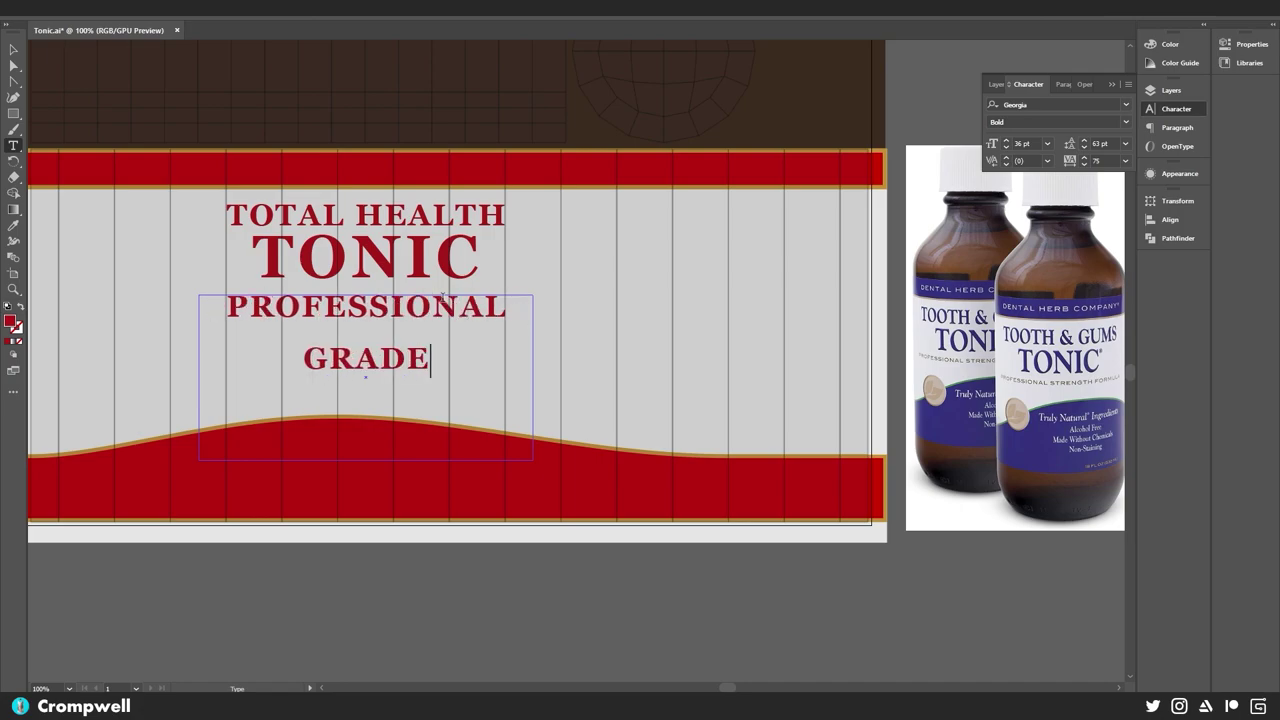
# - Change the fill color of all the PROFESSIONAL GRADE text to black, 000000
pyautogui.hotkey('ctrl', 'a')
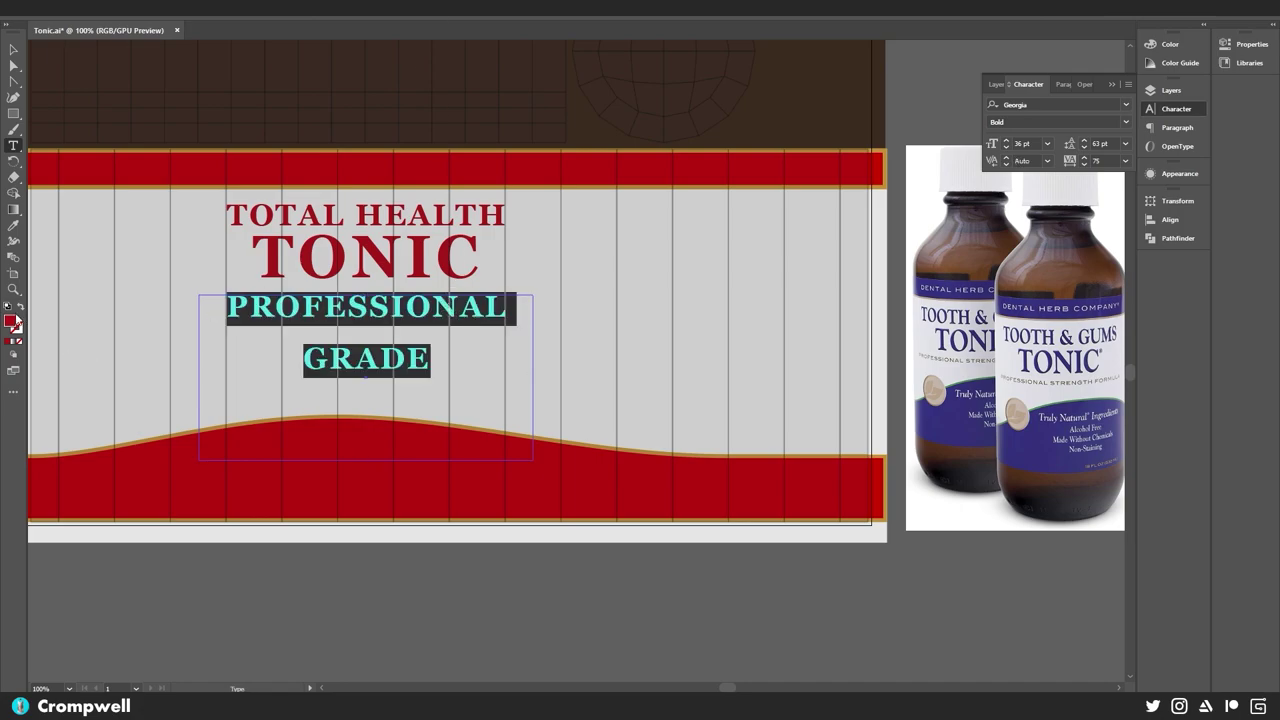
pyautogui.doubleClick(12, 322)
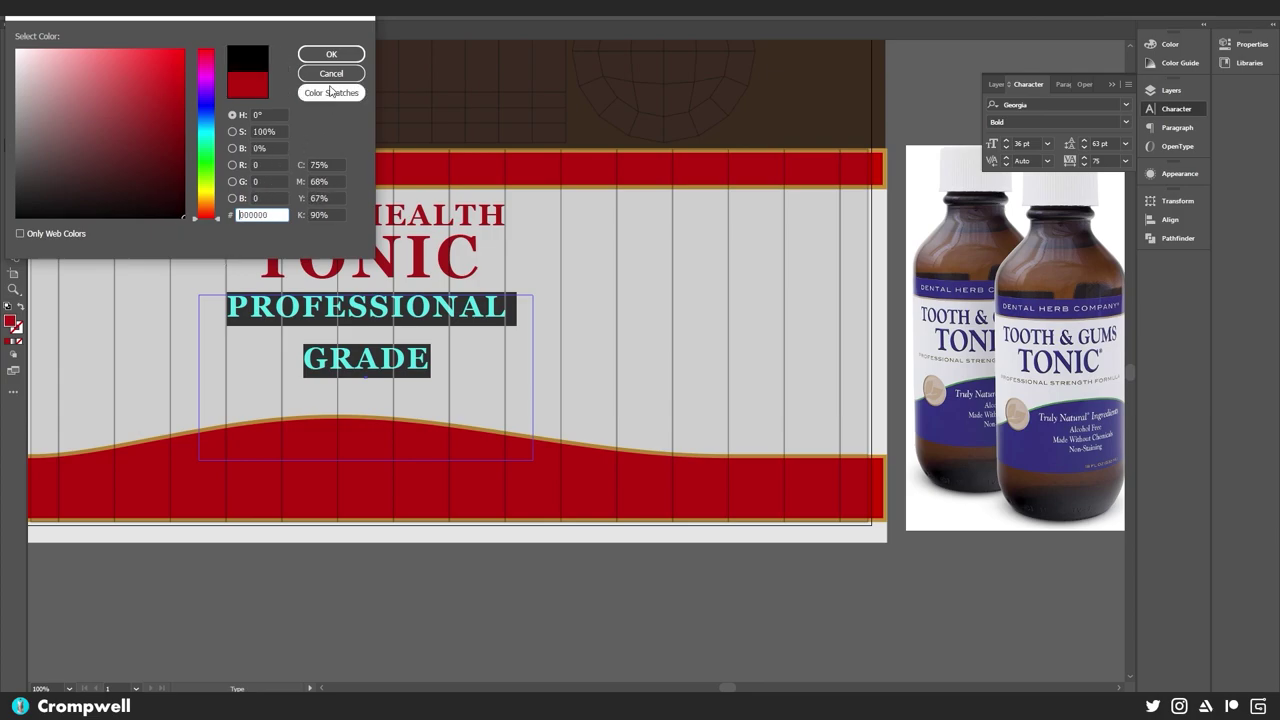
pyautogui.click(331, 54)
# - Set the PROFESSIONAL GRADE text in Montserrat Bold at 21 pt
pyautogui.click(1049, 101)
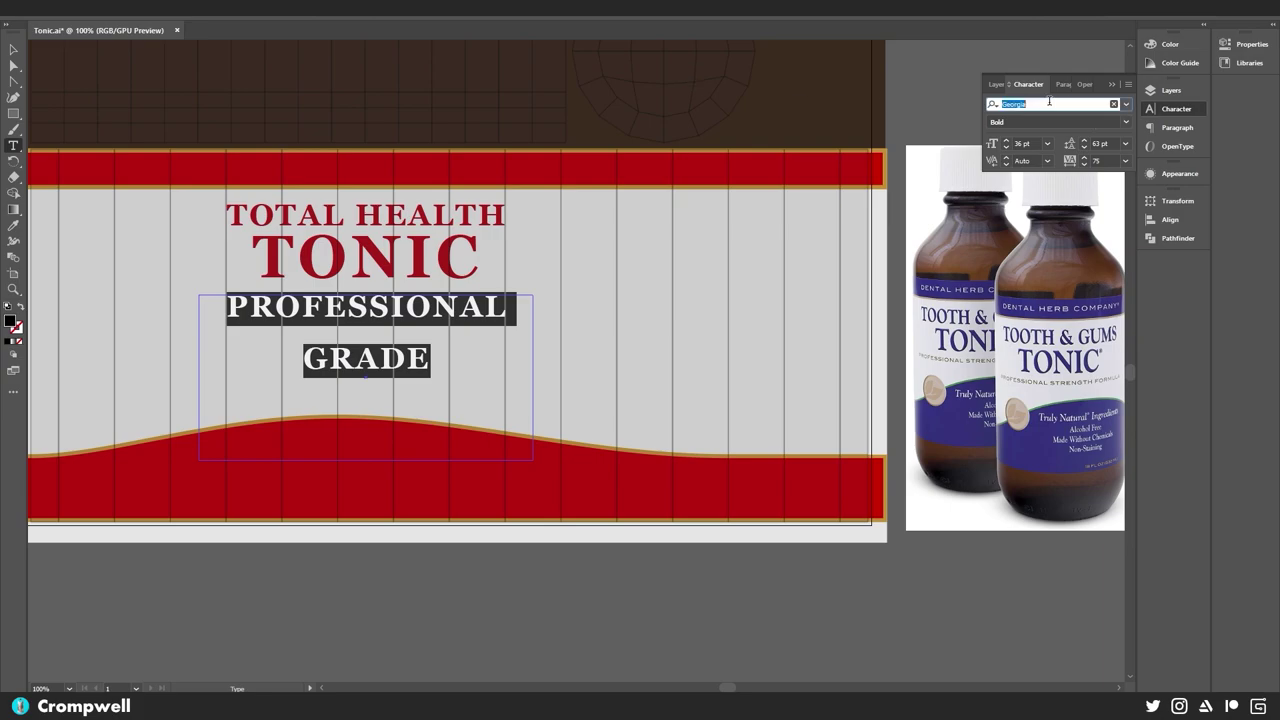
pyautogui.write('Montserra')
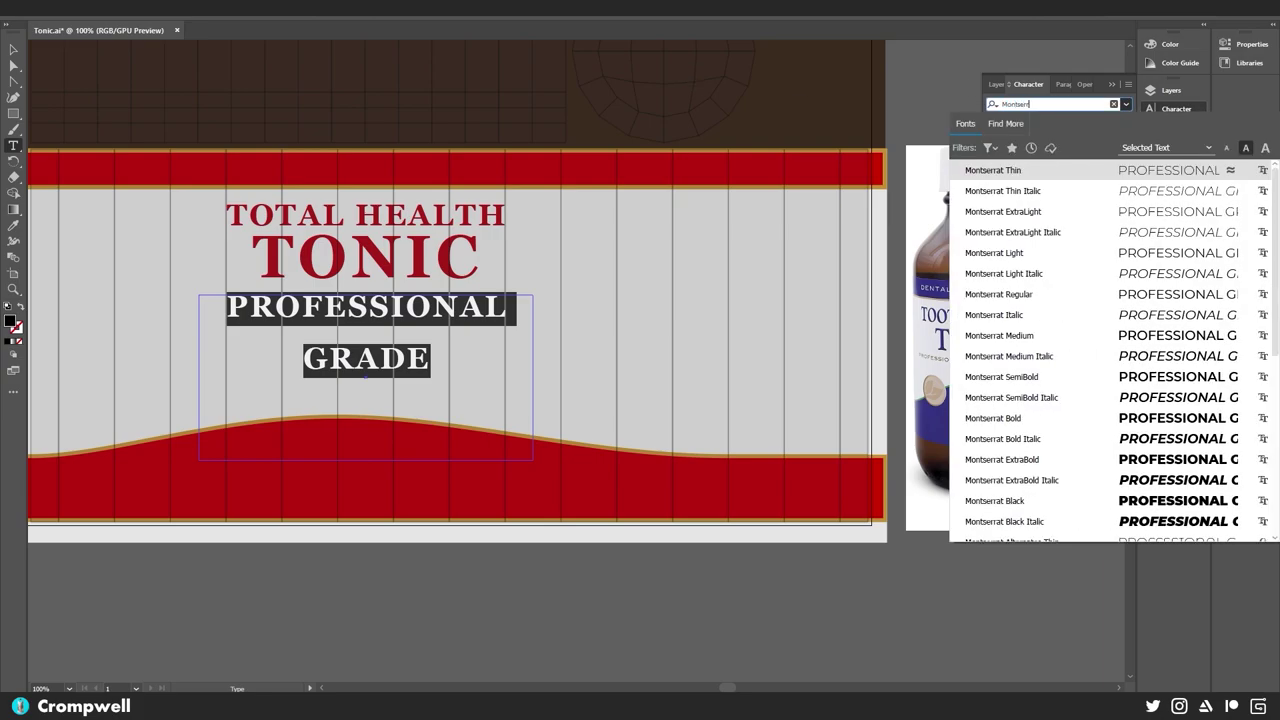
pyautogui.click(1000, 418)
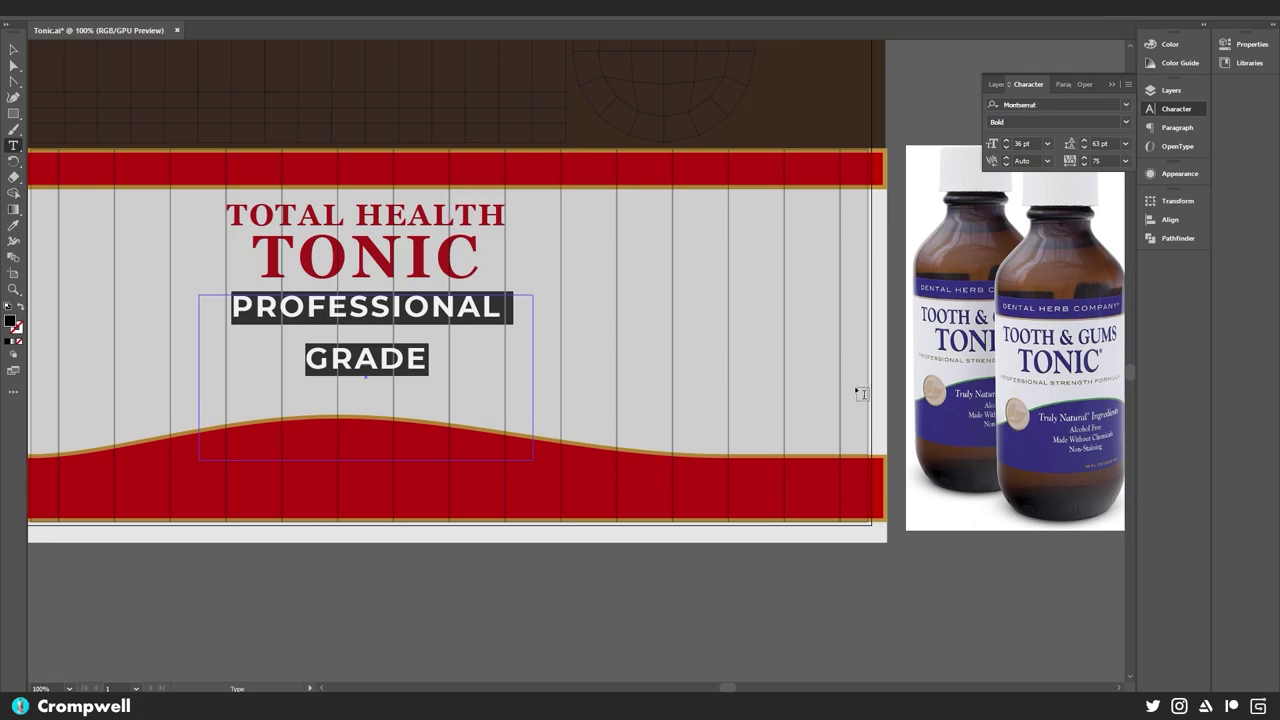
pyautogui.click(1047, 144)
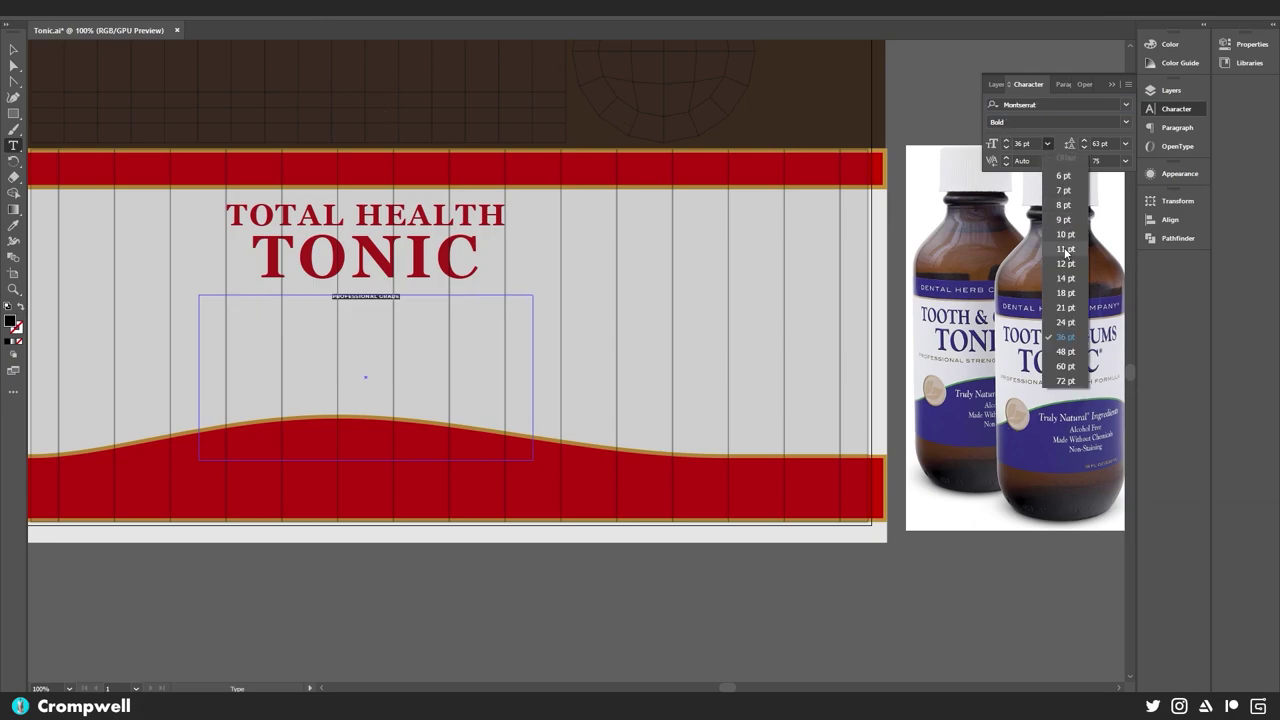
pyautogui.click(1074, 308)
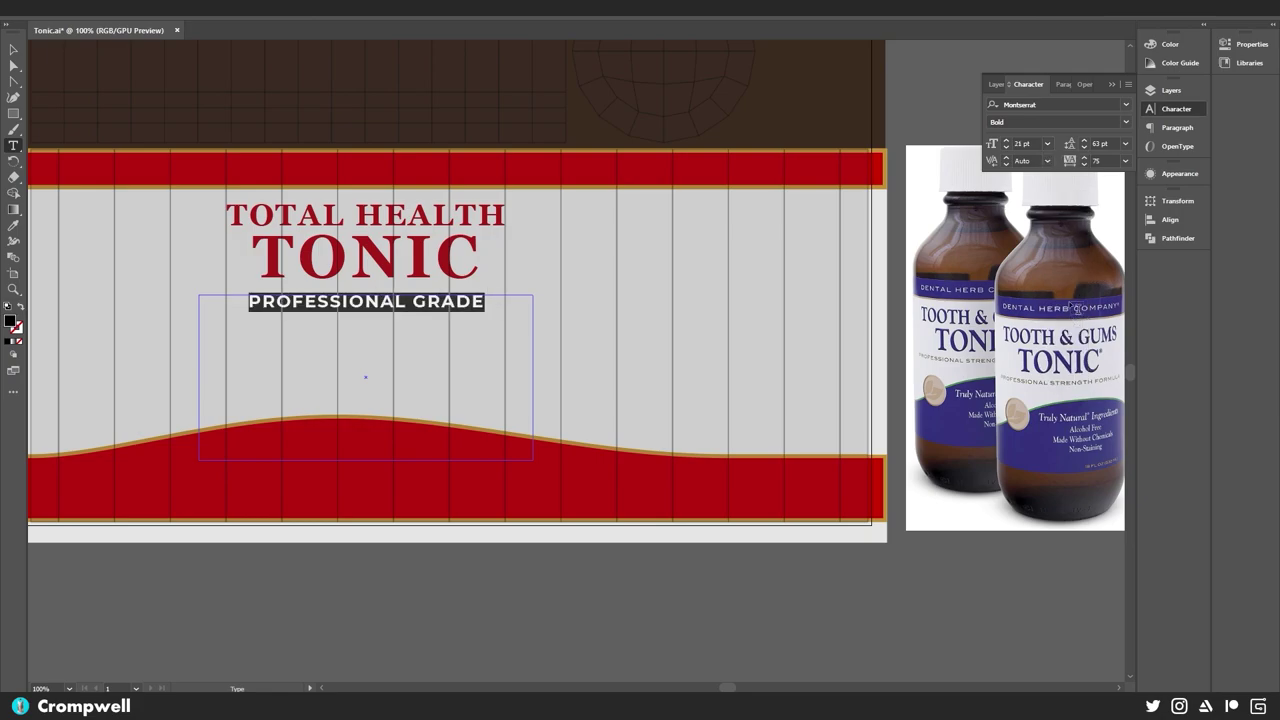
# - Set the PROFESSIONAL GRADE text to the Medium weight with tracking of 200
pyautogui.click(1125, 122)
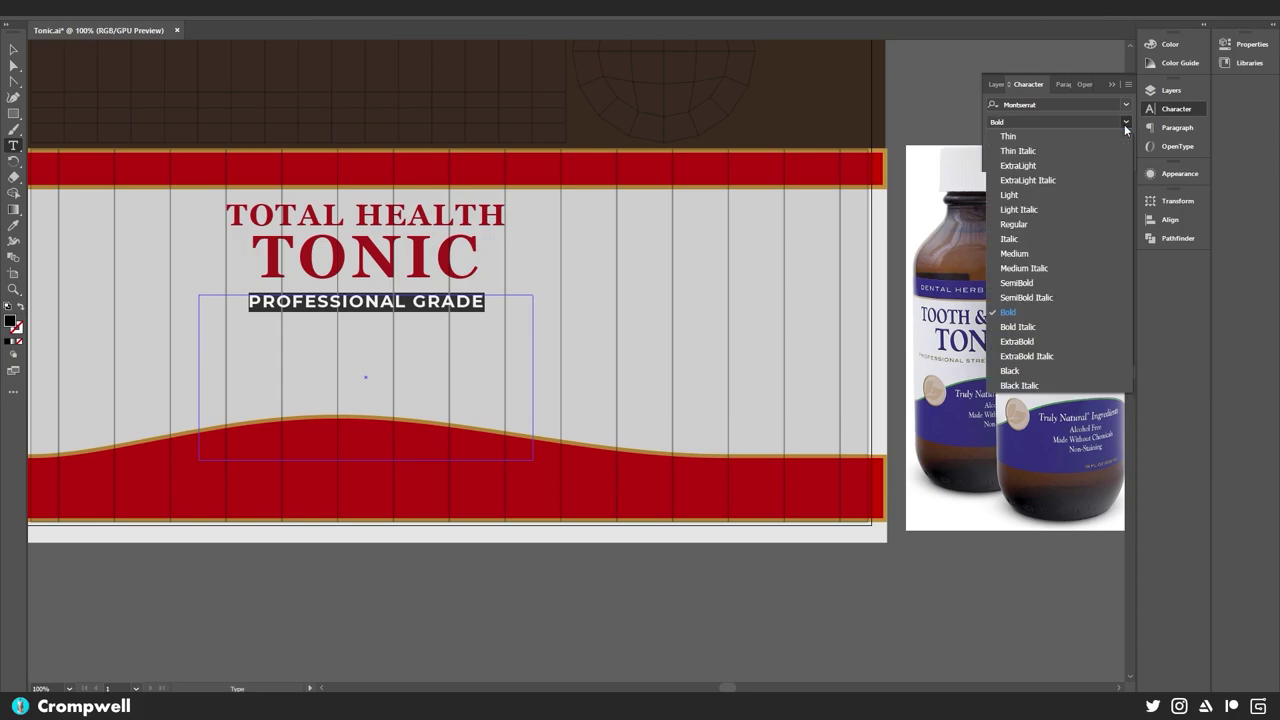
pyautogui.click(1038, 256)
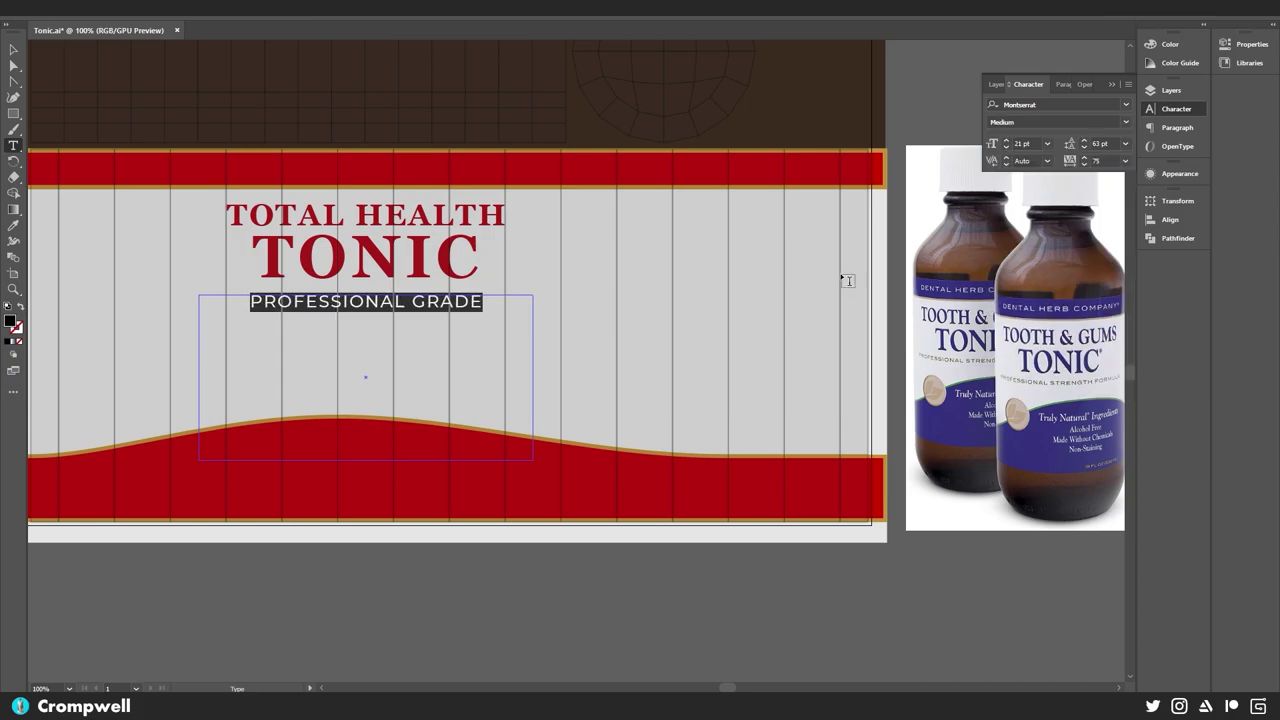
pyautogui.click(1125, 161)
pyautogui.click(1133, 374)
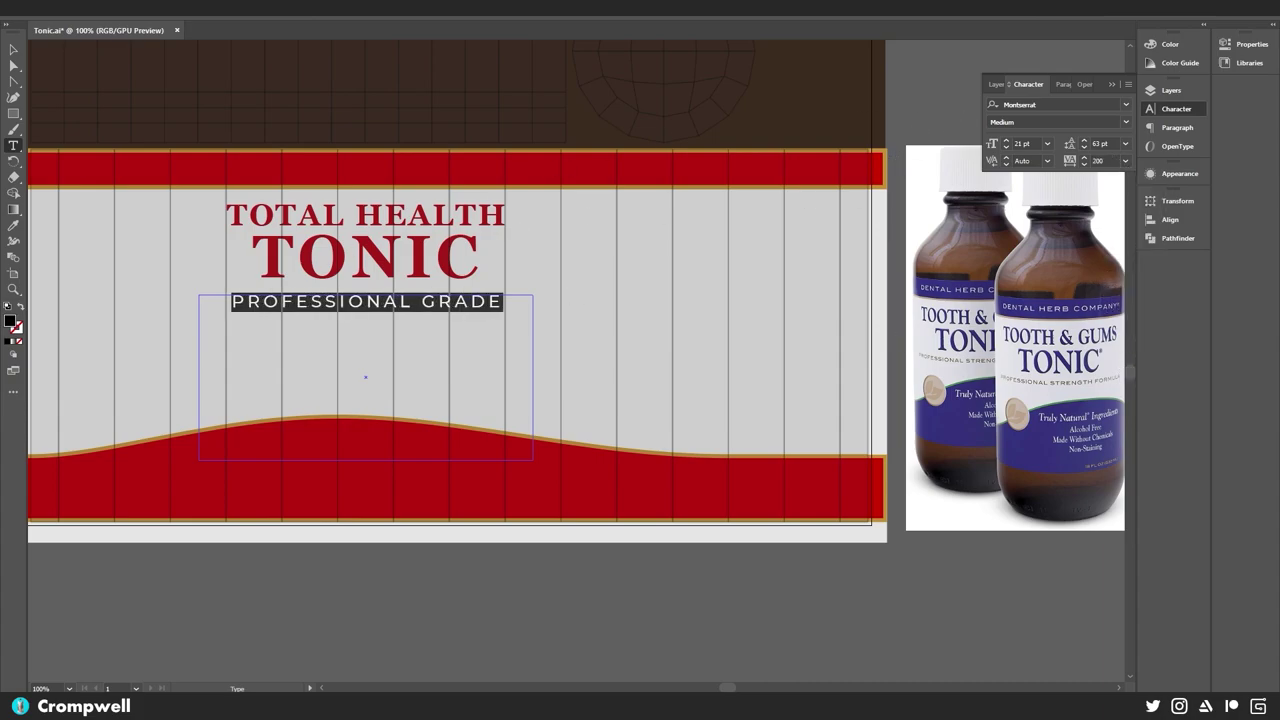
# - Shorten the PROFESSIONAL GRADE text frame to one line's height and shift it slightly down beneath TONIC
pyautogui.click(13, 49)
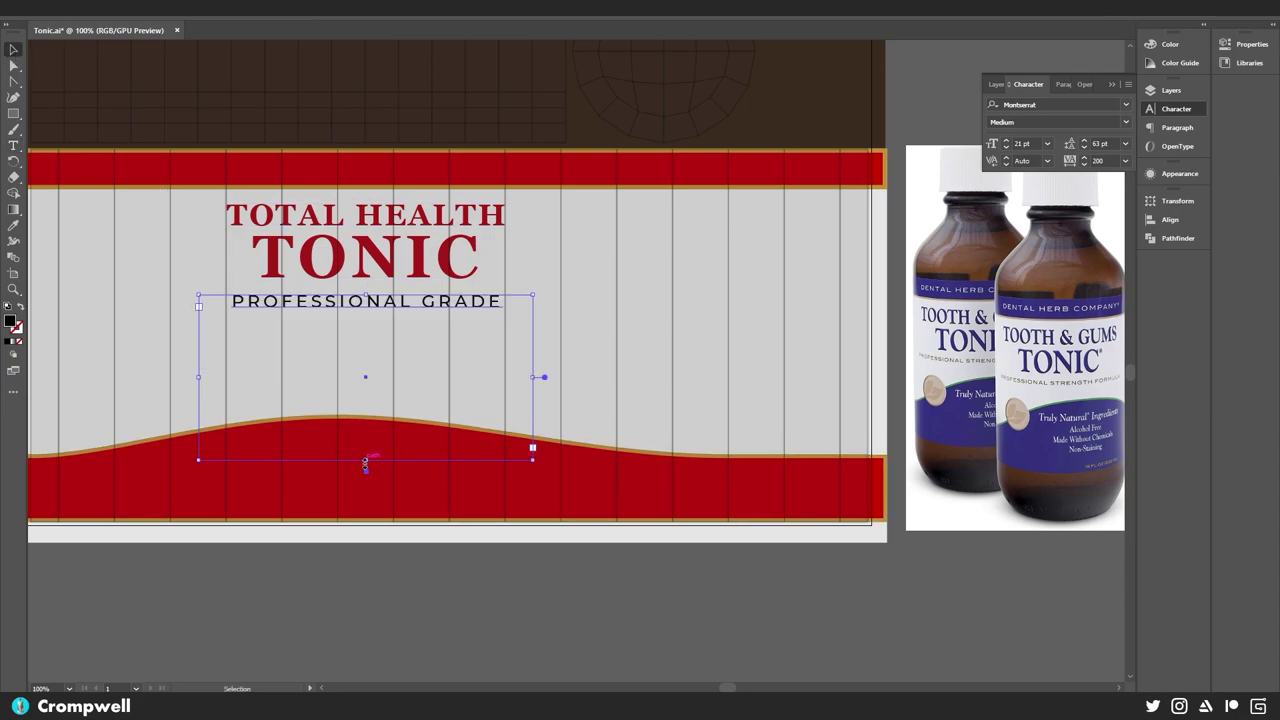
pyautogui.moveTo(366, 460); pyautogui.dragTo(425, 307)
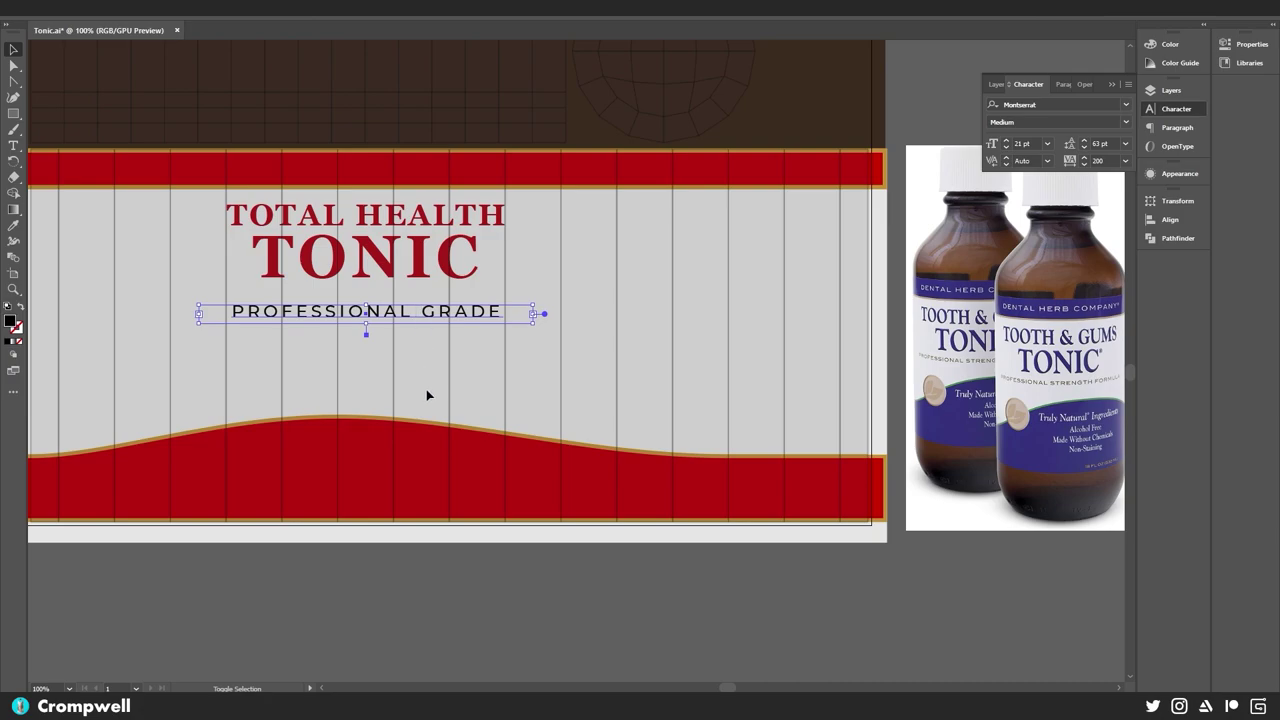
# - Move the TOTAL HEALTH TONIC title and the PROFESSIONAL GRADE line together slightly down on the label's grey area
pyautogui.keyDown('shift'); pyautogui.click(423, 268); pyautogui.keyUp('shift')
pyautogui.keyDown('shift'); pyautogui.click(422, 267); pyautogui.keyUp('shift')
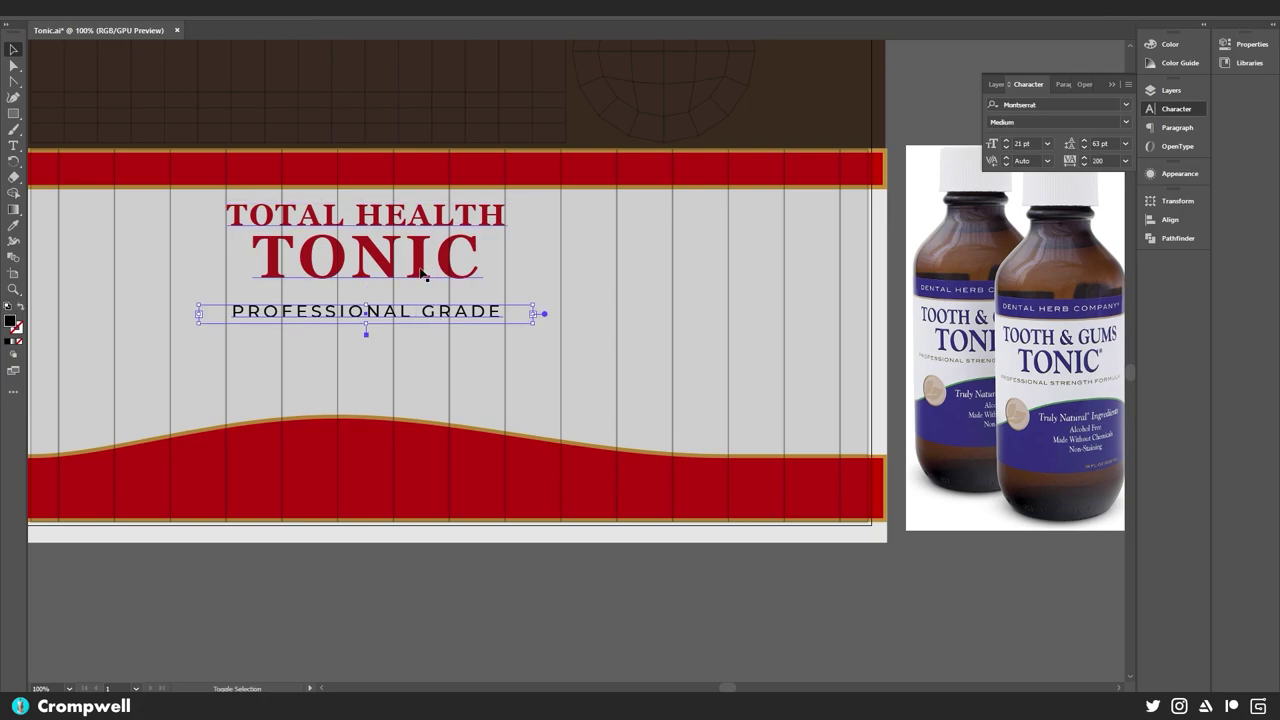
pyautogui.keyDown('shift'); pyautogui.click(421, 266); pyautogui.keyUp('shift')
pyautogui.moveTo(421, 266); pyautogui.dragTo(423, 294)
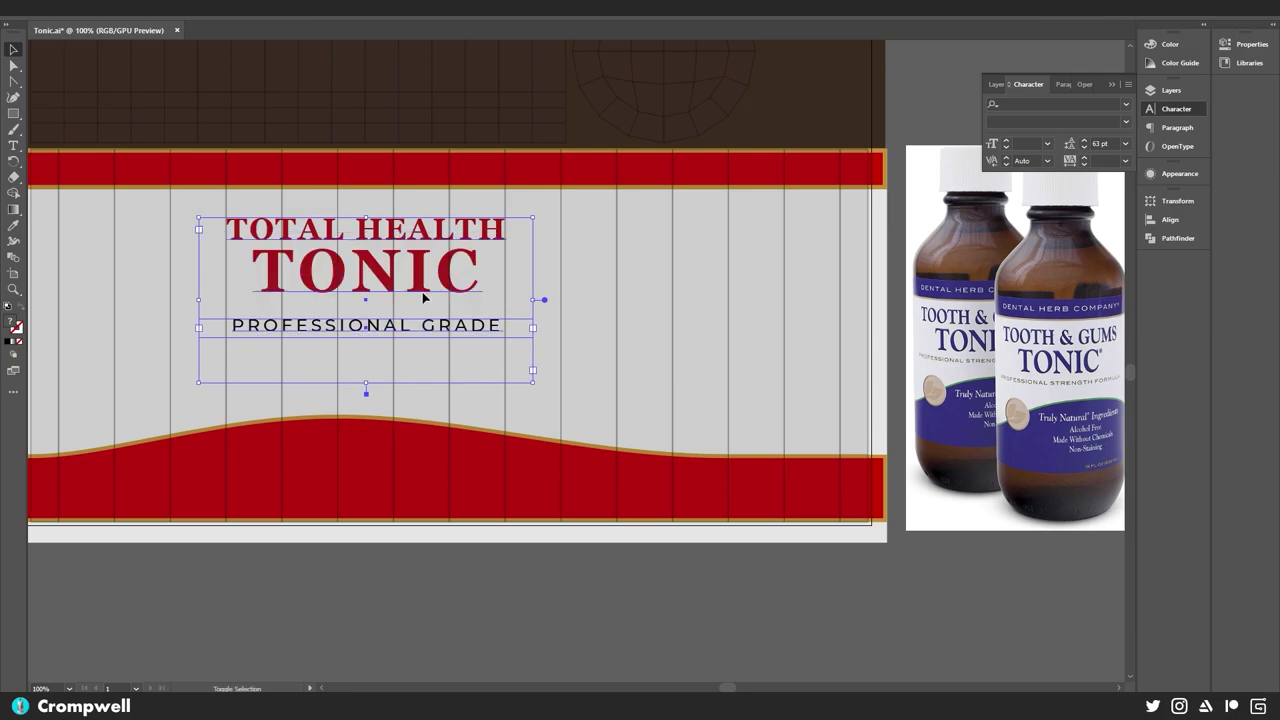
pyautogui.click(391, 634)
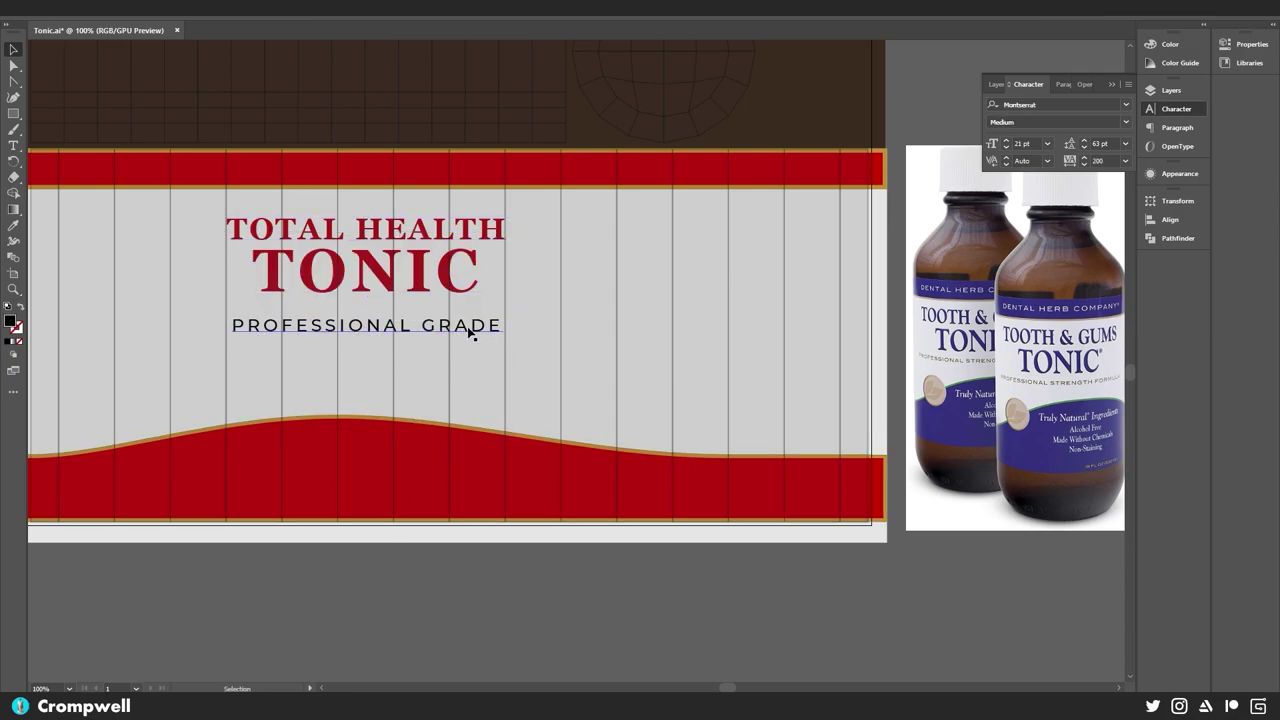
# - Nudge the PROFESSIONAL GRADE line slightly left to center it under TONIC
pyautogui.click(471, 329)
pyautogui.press('Left')
pyautogui.press('Left')
pyautogui.press('Left')
pyautogui.press('Left')
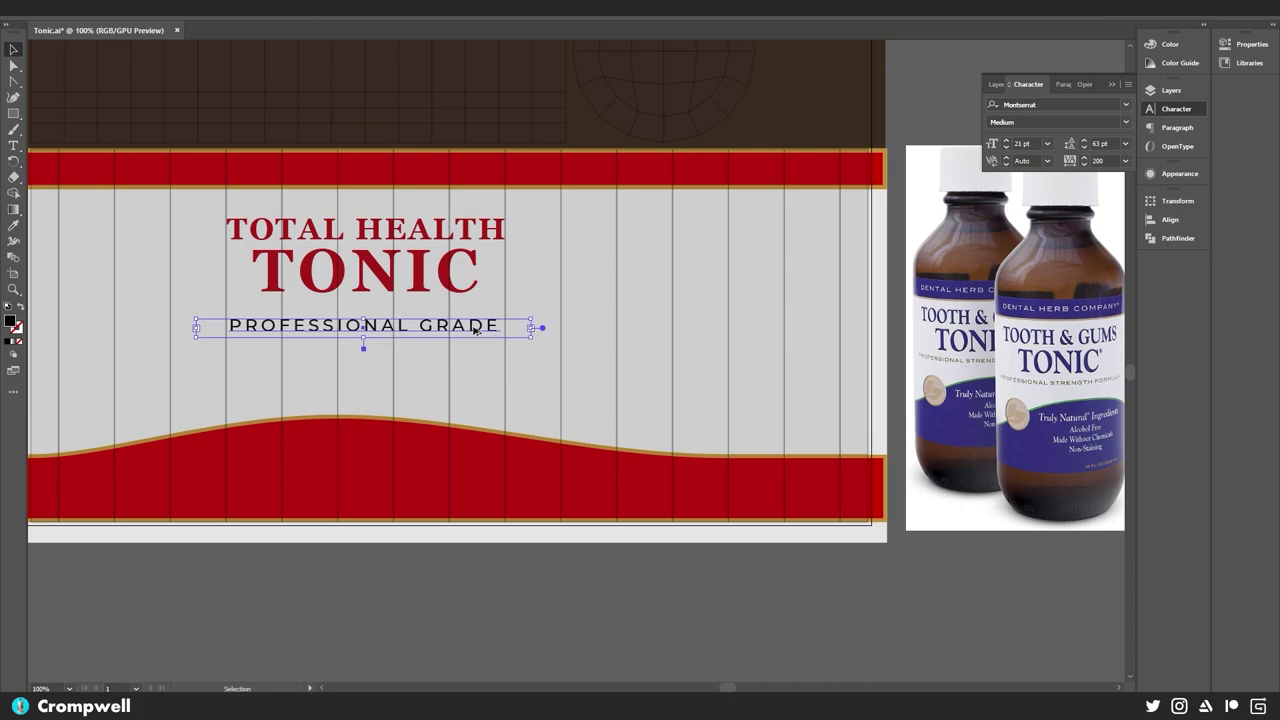
# - Duplicate PROFESSIONAL GRADE straight up onto the upper red band and replace the copy's text with SUPER HEALTH COMPANY
pyautogui.moveTo(474, 329); pyautogui.dragTo(476, 173)
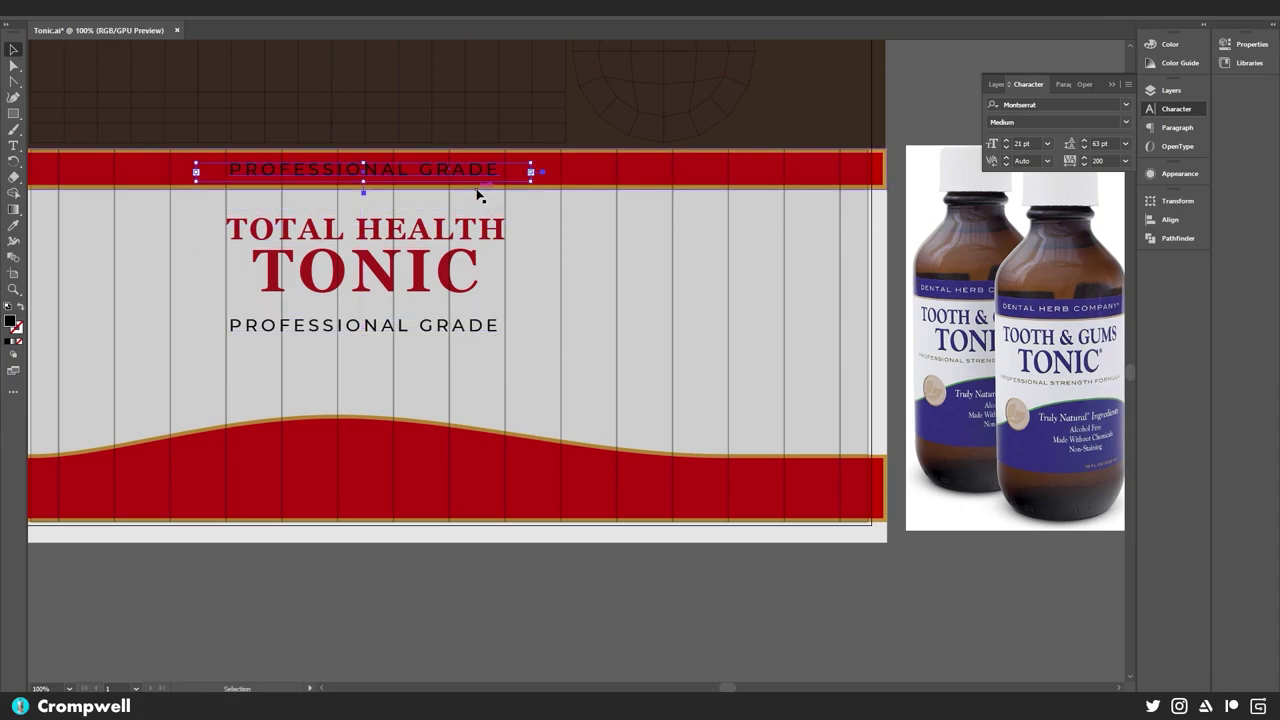
pyautogui.press('Up')
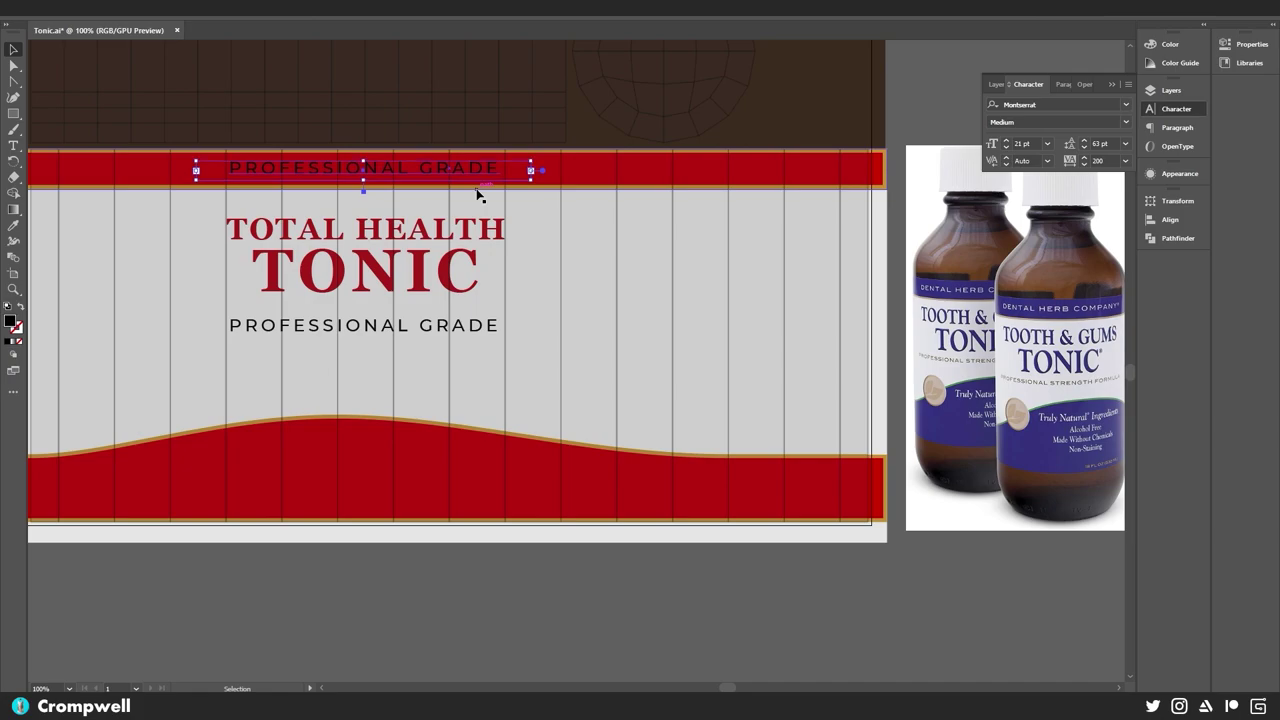
pyautogui.doubleClick(390, 168)
pyautogui.hotkey('ctrl', 'a')
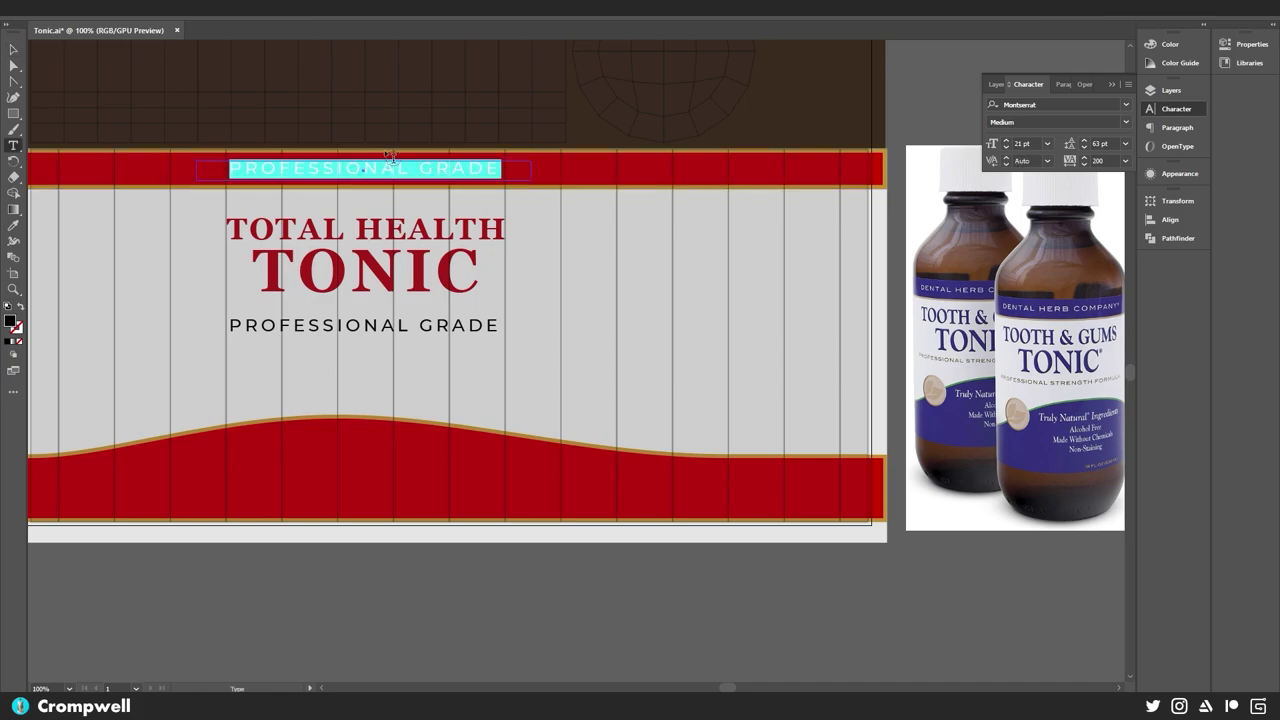
pyautogui.write('SUPER HEALTH COM')
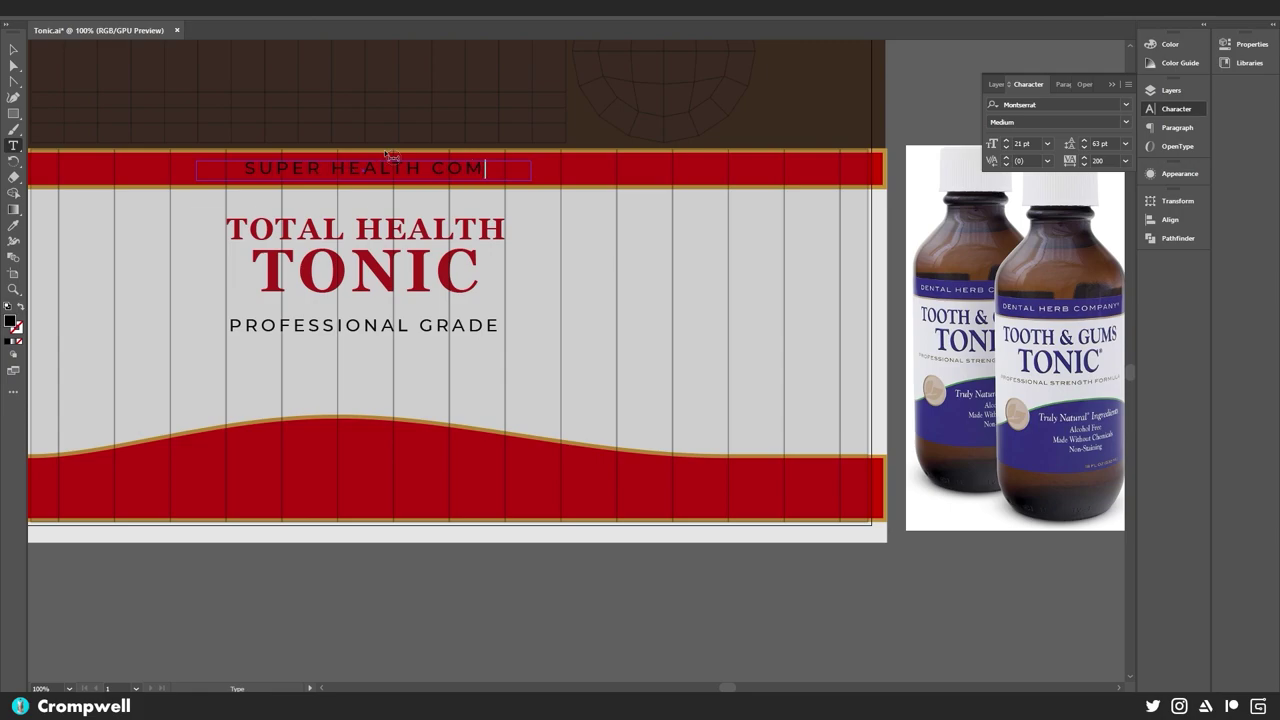
pyautogui.write('PANY')
# - Change the fill color of all the SUPER HEALTH COMPANY text to white, FFFFFF
pyautogui.hotkey('ctrl', 'a')
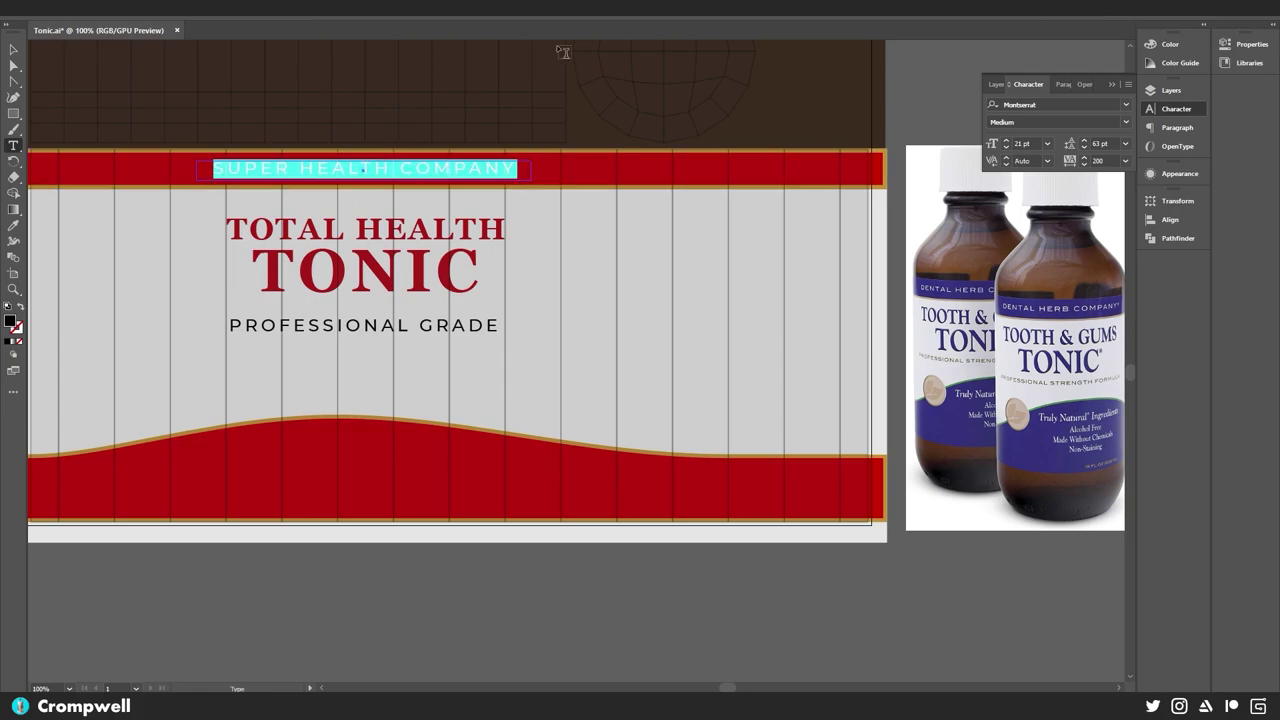
pyautogui.doubleClick(12, 322)
pyautogui.write('ffffff')
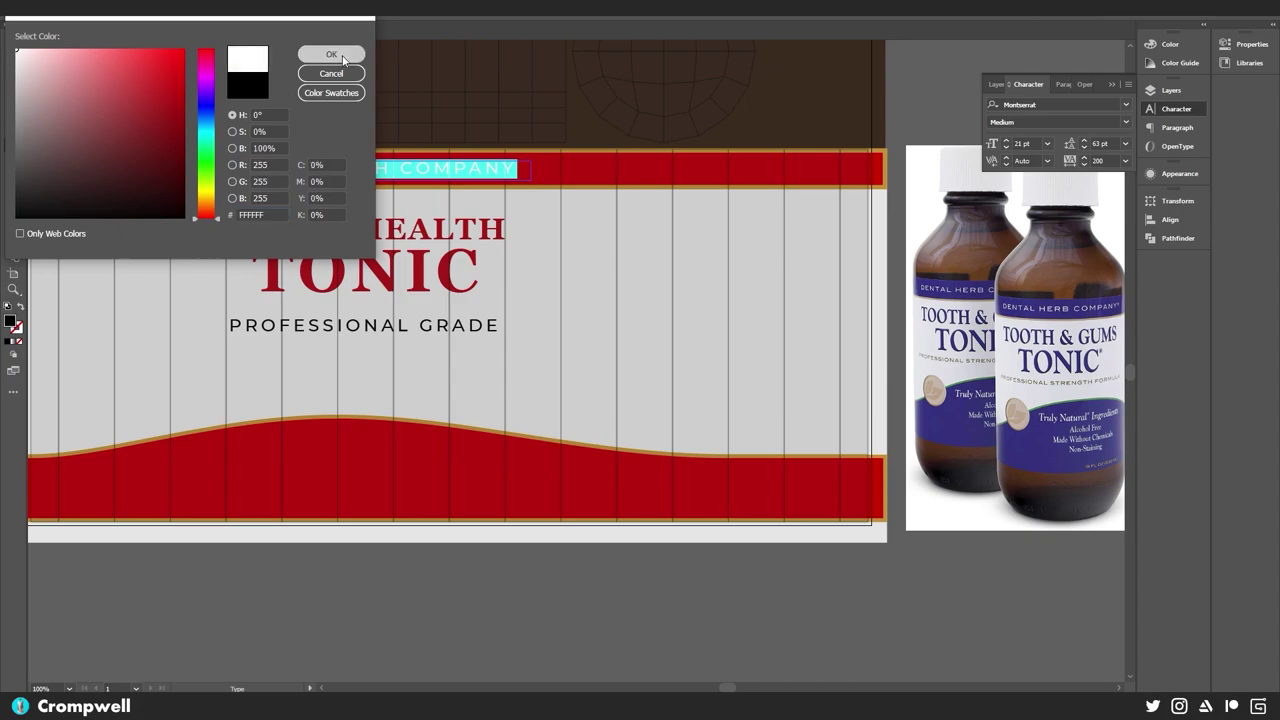
pyautogui.click(331, 54)
pyautogui.press('Escape')
# - Reduce the SUPER HEALTH COMPANY text to 14 pt and nudge it vertically to sit centered in the upper red band
pyautogui.moveTo(433, 311); pyautogui.dragTo(481, 276)
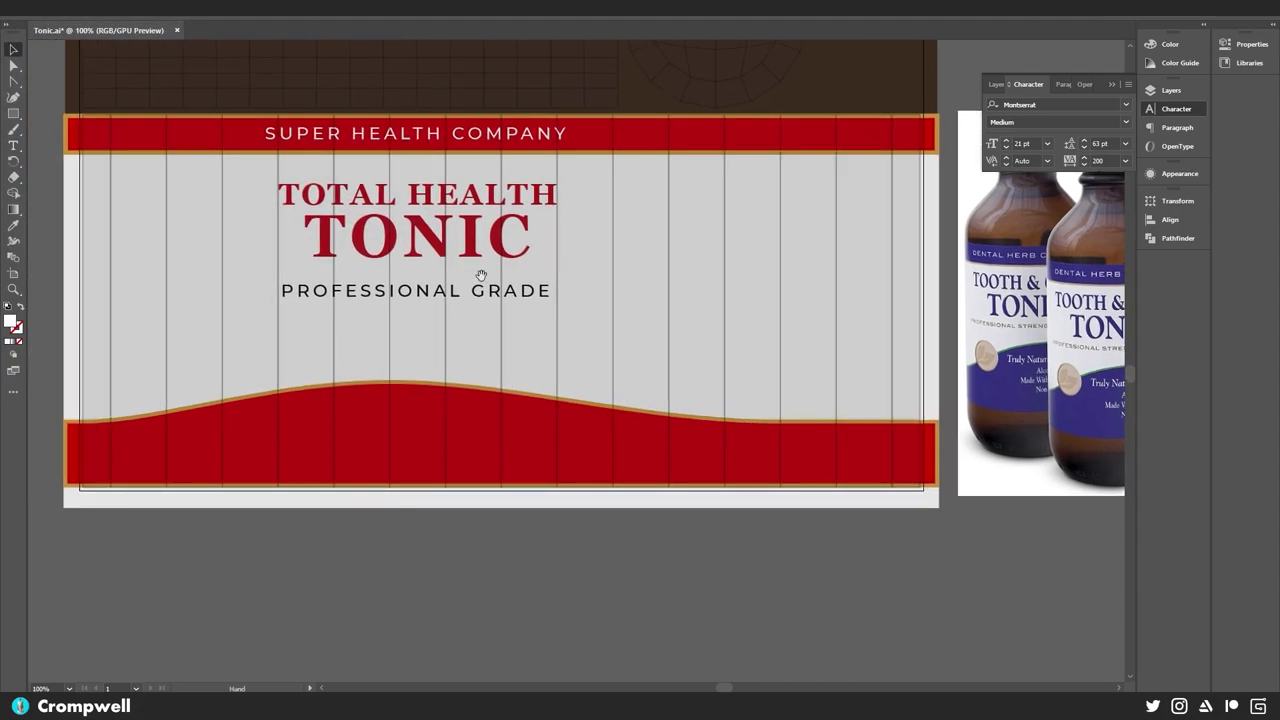
pyautogui.click(468, 140)
pyautogui.press('Down')
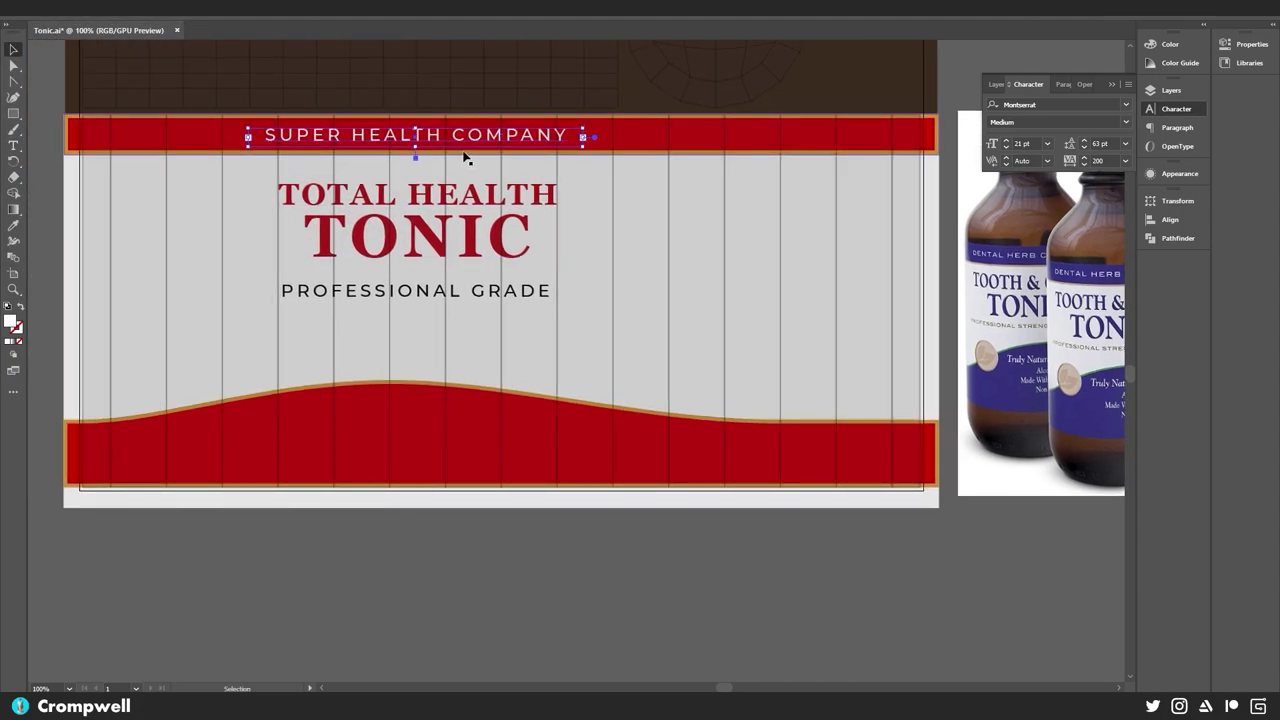
pyautogui.click(1047, 144)
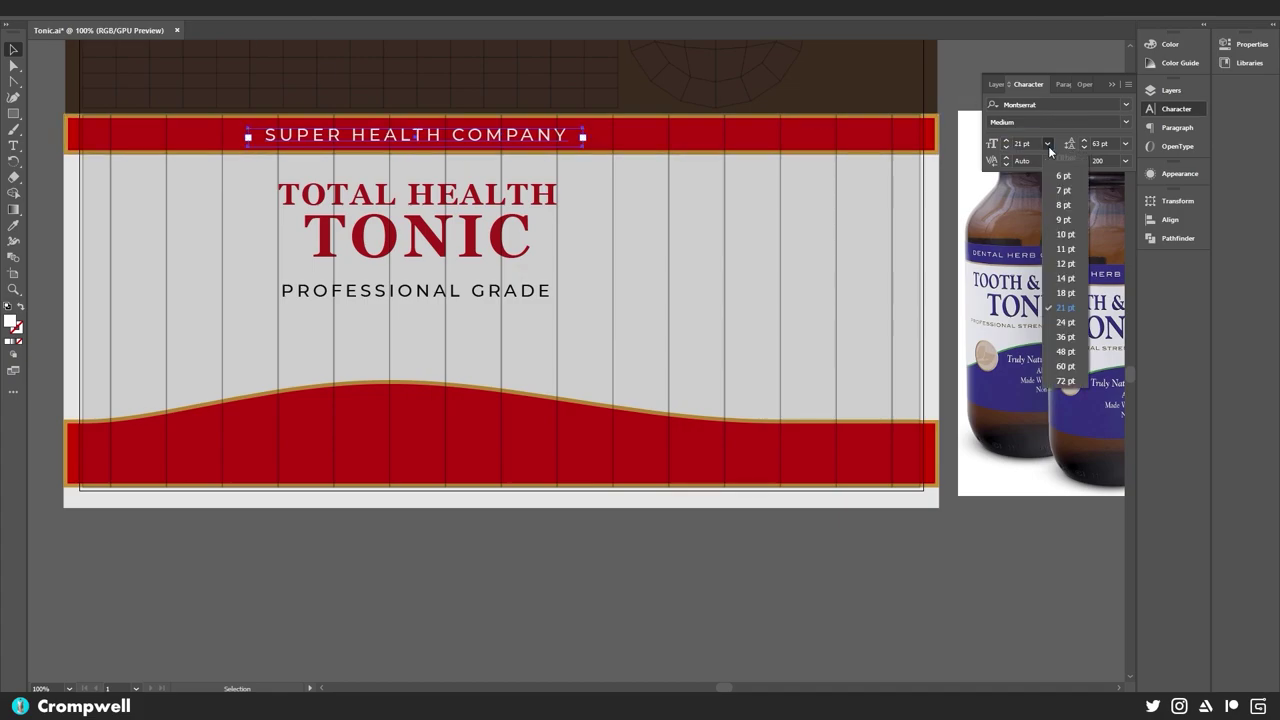
pyautogui.click(1067, 280)
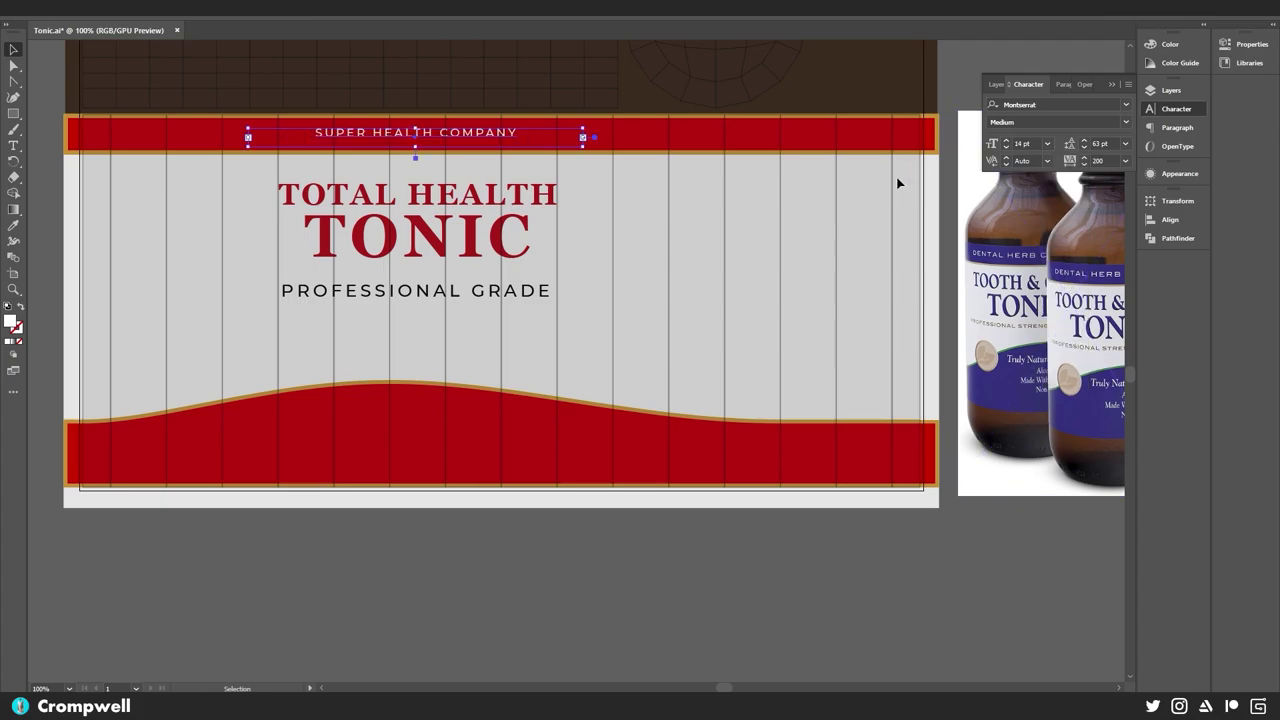
pyautogui.press('Up')
pyautogui.press('Up')
pyautogui.press('Up')
pyautogui.press('Up')
pyautogui.press('Up')
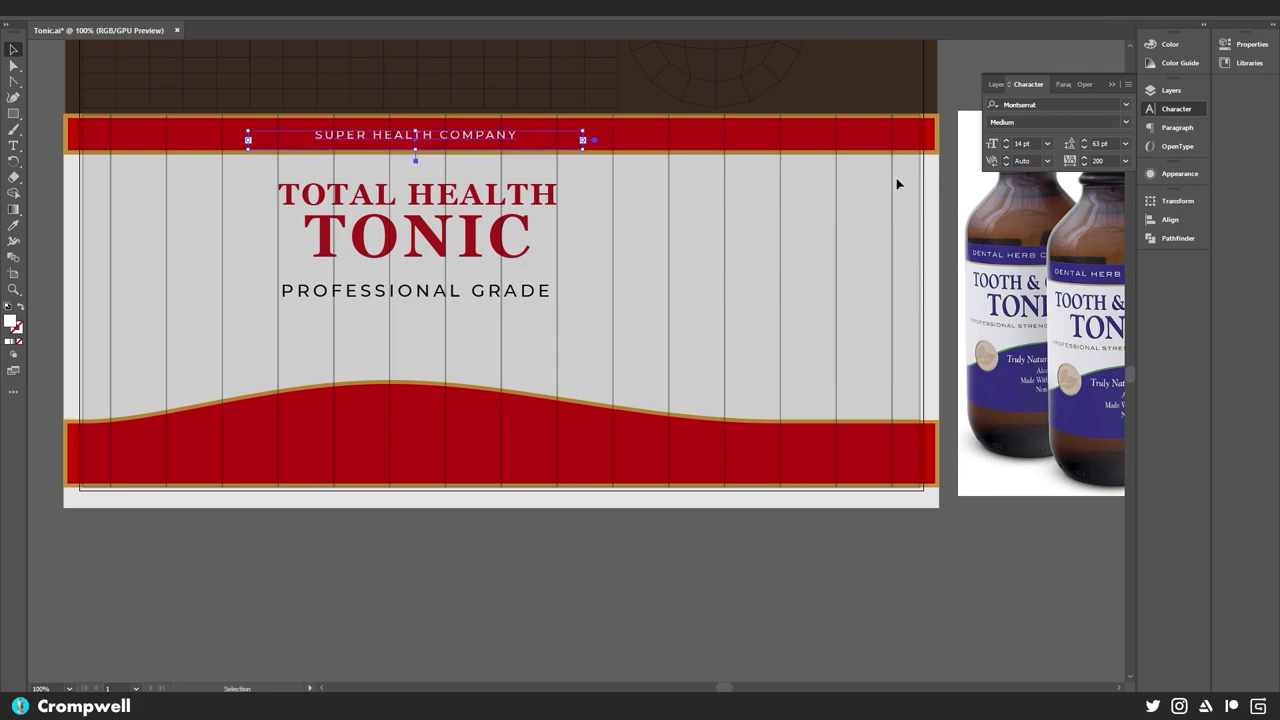
# - Set both the PROFESSIONAL GRADE and SUPER HEALTH COMPANY texts to the SemiBold weight
pyautogui.click(523, 296)
pyautogui.hscroll(2, 1010, 205)
pyautogui.click(1017, 121)
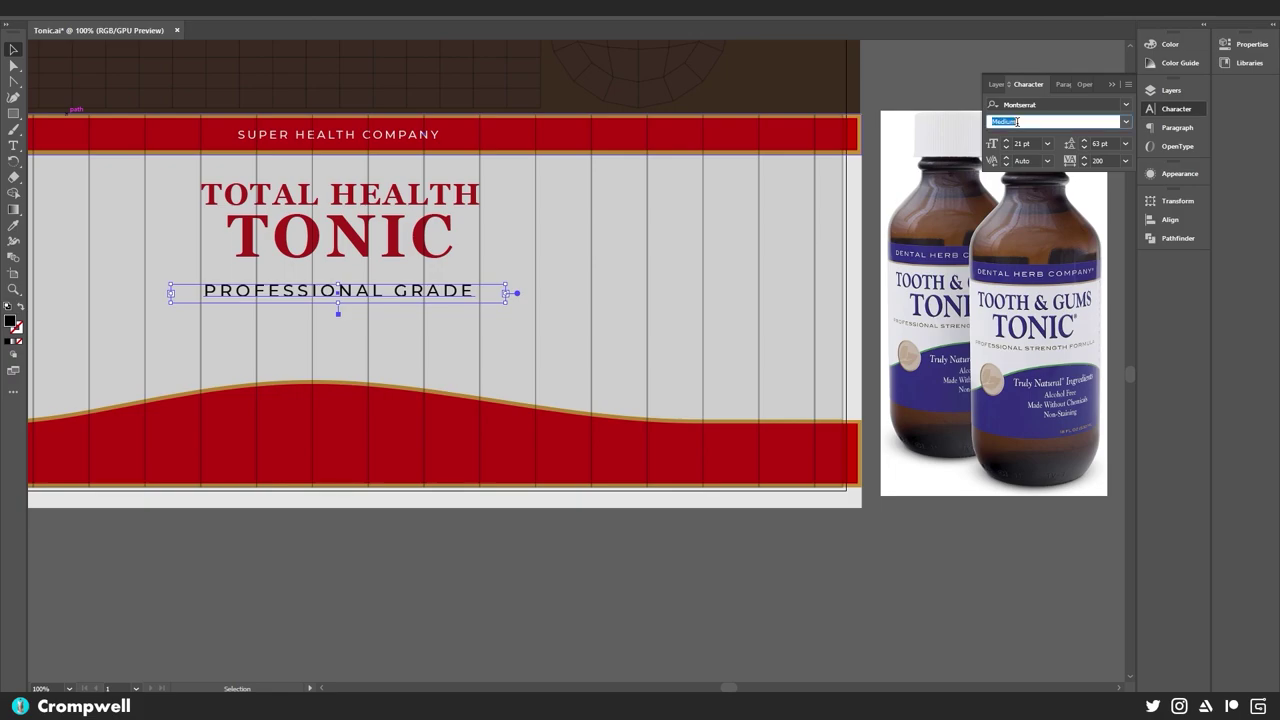
pyautogui.click(1123, 122)
pyautogui.click(1028, 282)
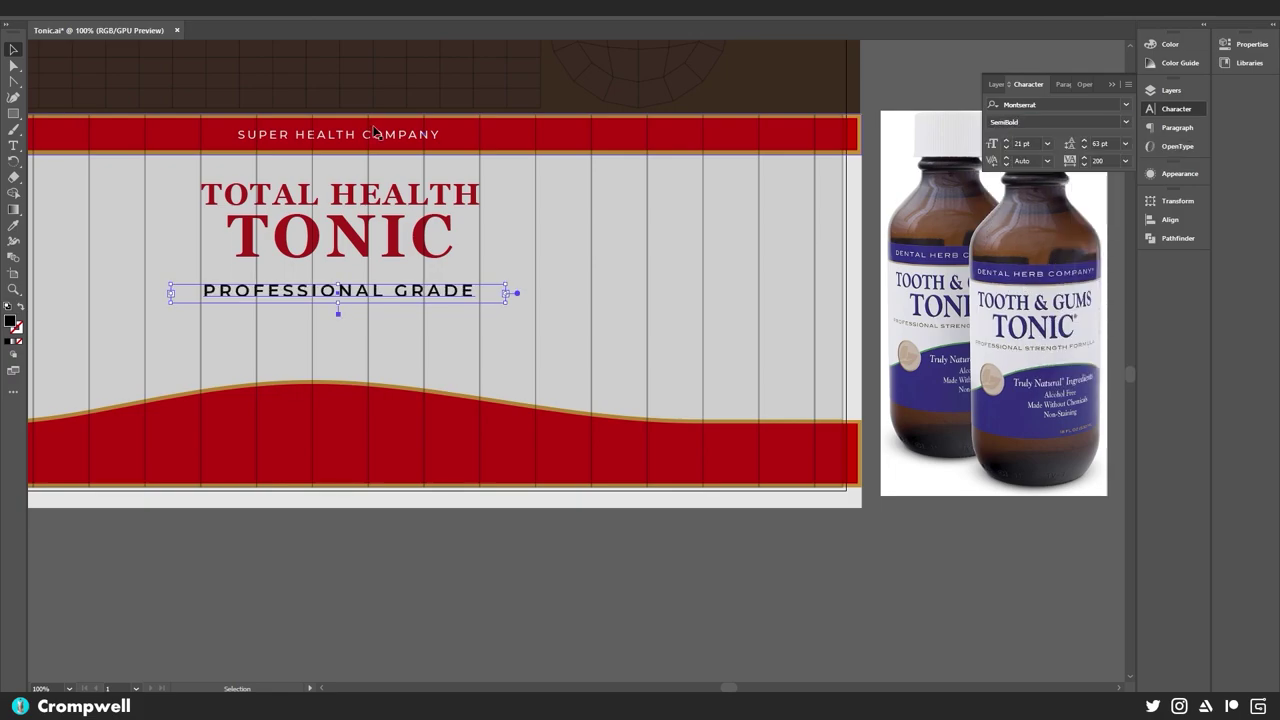
pyautogui.click(373, 131)
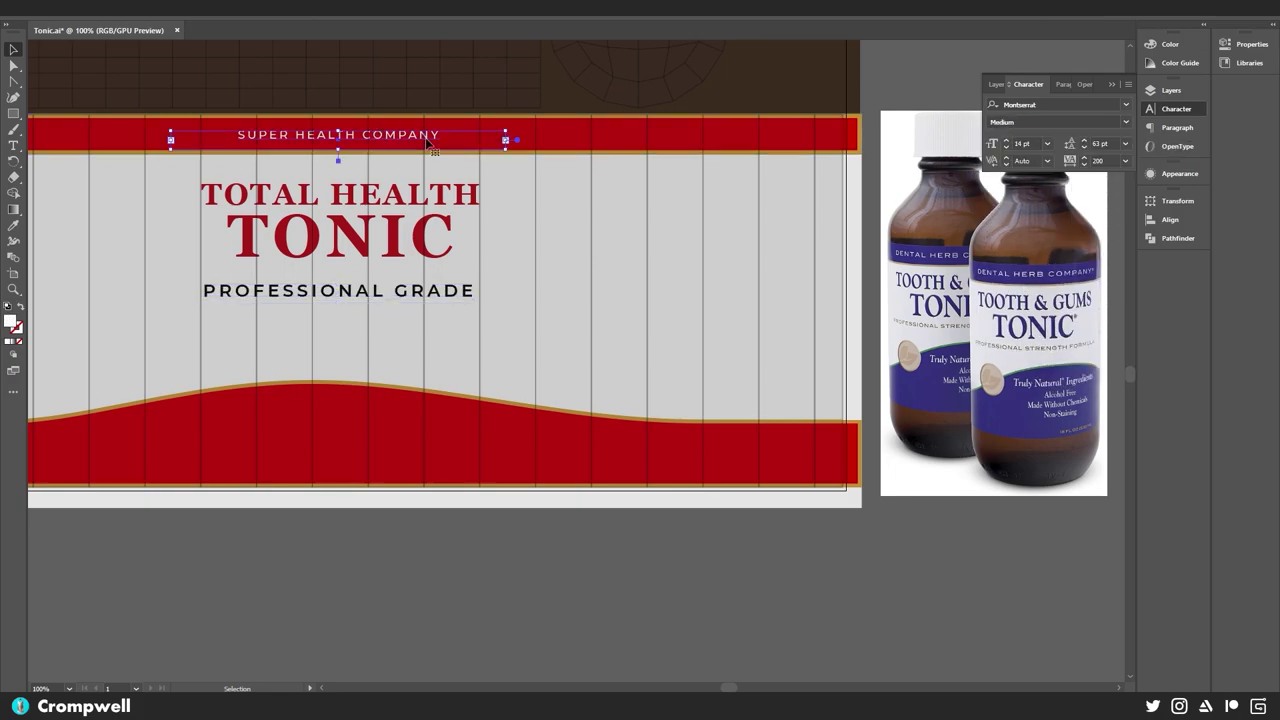
pyautogui.click(1126, 123)
pyautogui.click(1038, 285)
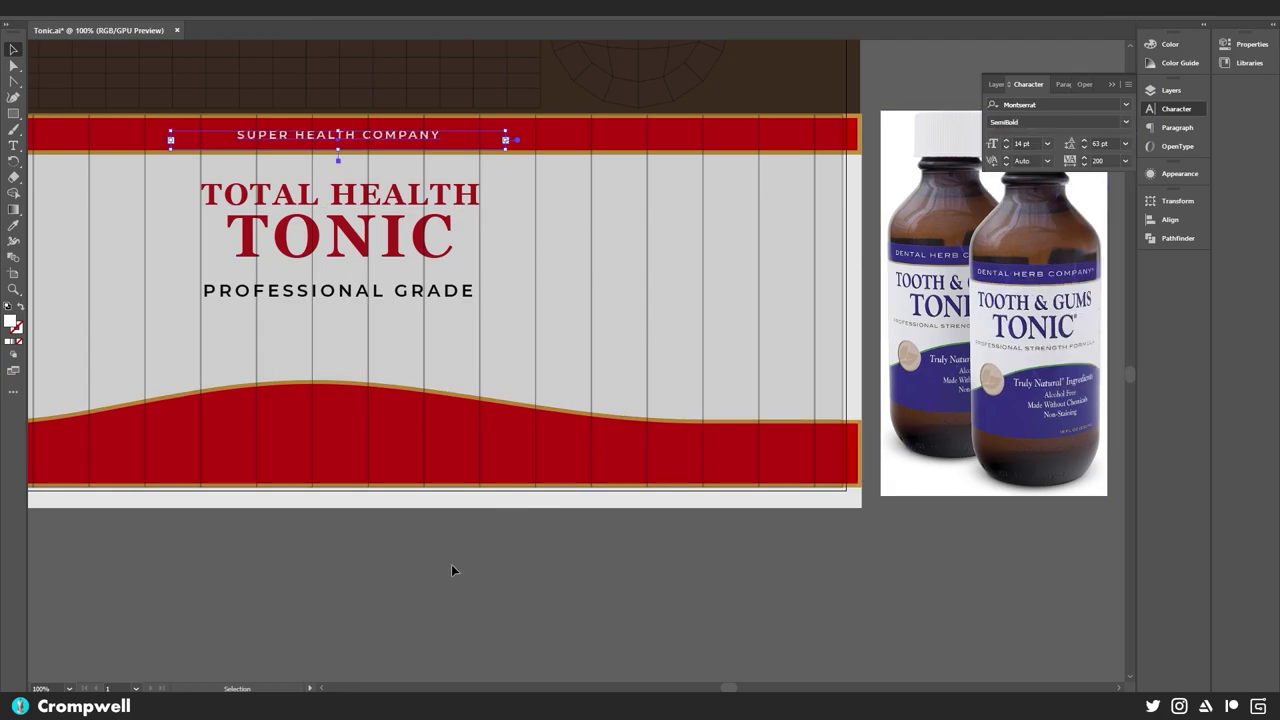
pyautogui.click(451, 570)
# - Keep the TOTAL HEALTH TONIC title in Georgia Bold and set its tracking to 100
pyautogui.moveTo(251, 551)
pyautogui.mouseDown()
pyautogui.moveTo(294, 617)
pyautogui.moveTo(307, 594)
pyautogui.moveTo(288, 586)
pyautogui.mouseUp()
pyautogui.click(413, 286)
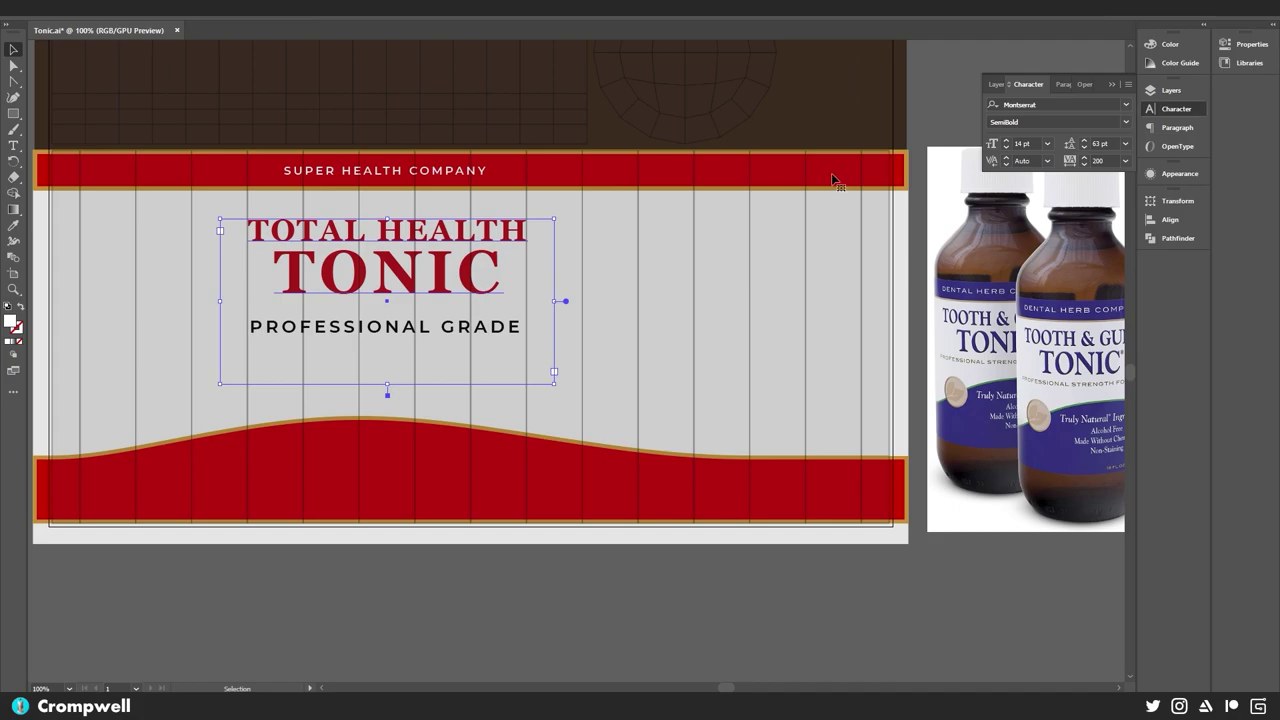
pyautogui.click(1126, 122)
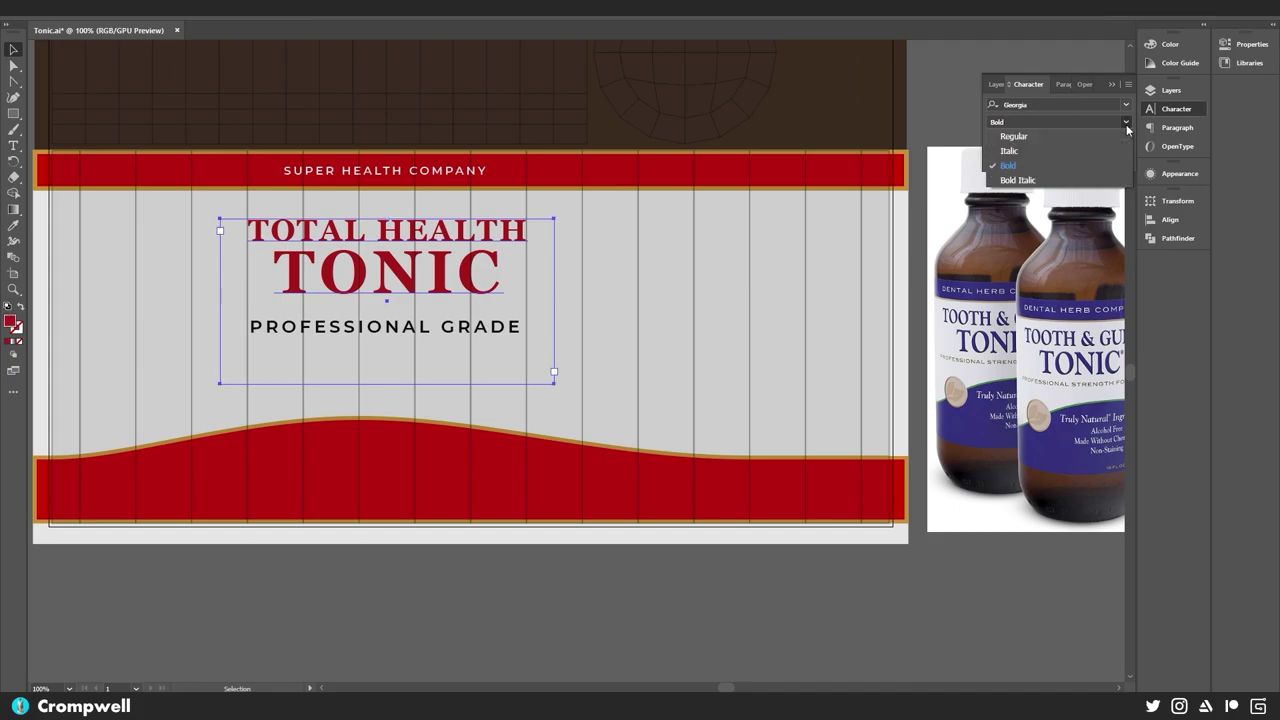
pyautogui.click(1008, 165)
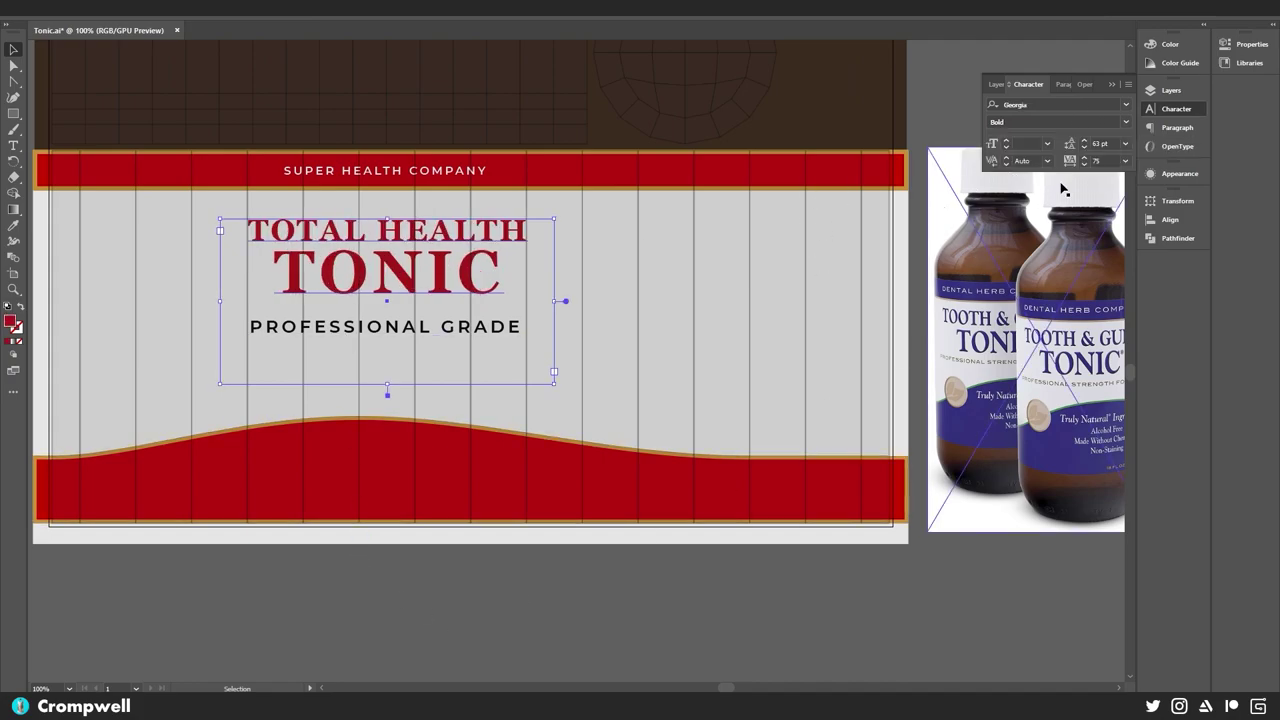
pyautogui.click(1125, 160)
pyautogui.click(1141, 358)
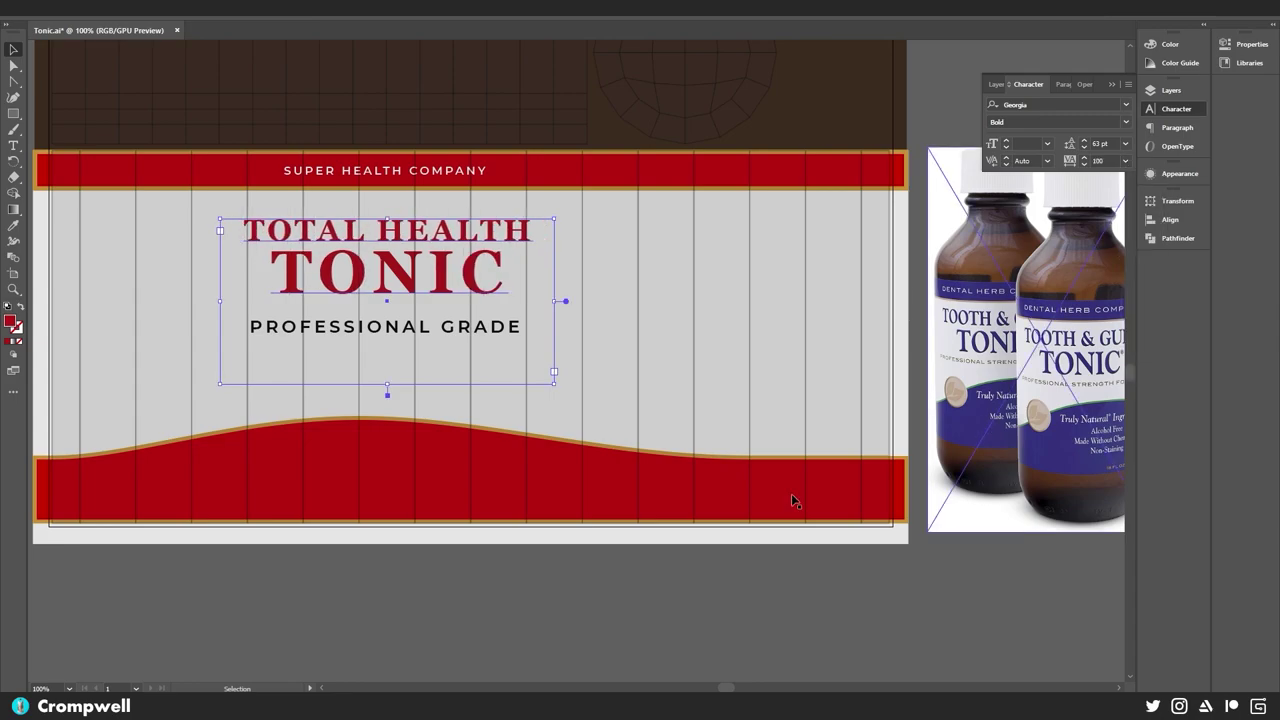
pyautogui.click(708, 587)
# - Duplicate PROFESSIONAL GRADE down onto the lower red wave and style the copy in Georgia Bold with tracking of 25
pyautogui.moveTo(370, 532); pyautogui.dragTo(291, 469)
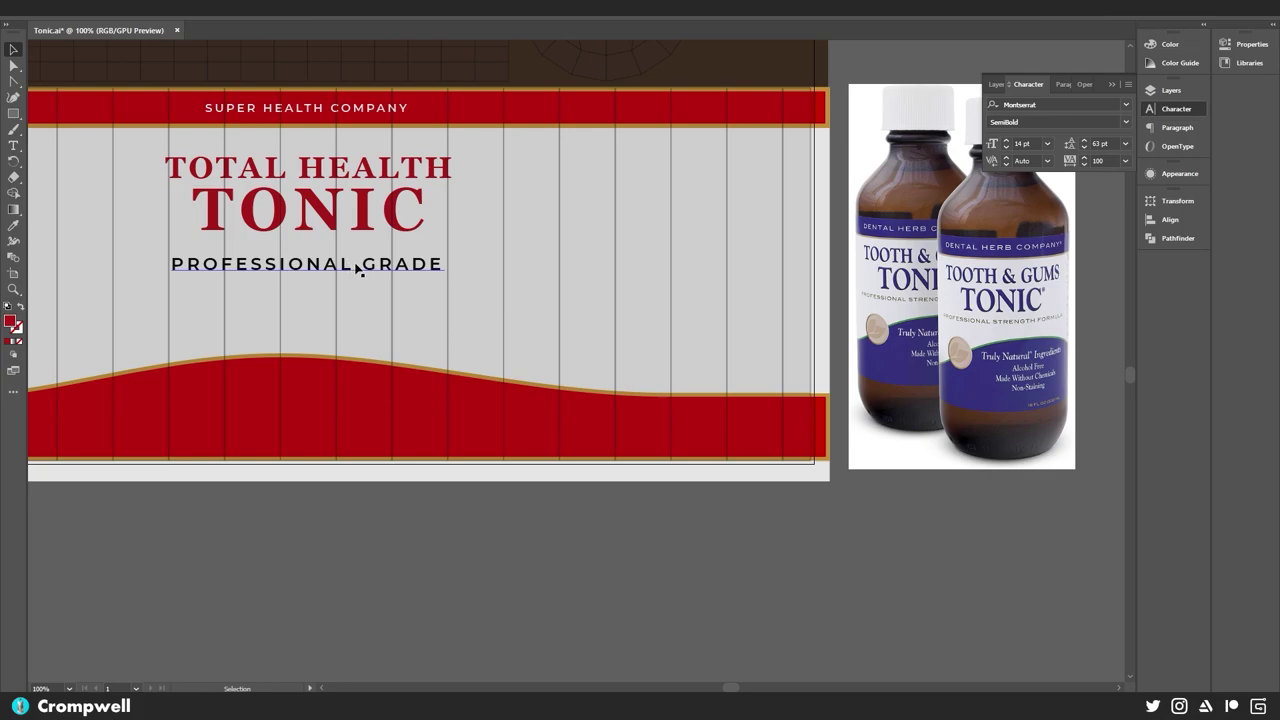
pyautogui.moveTo(357, 268); pyautogui.dragTo(355, 391)
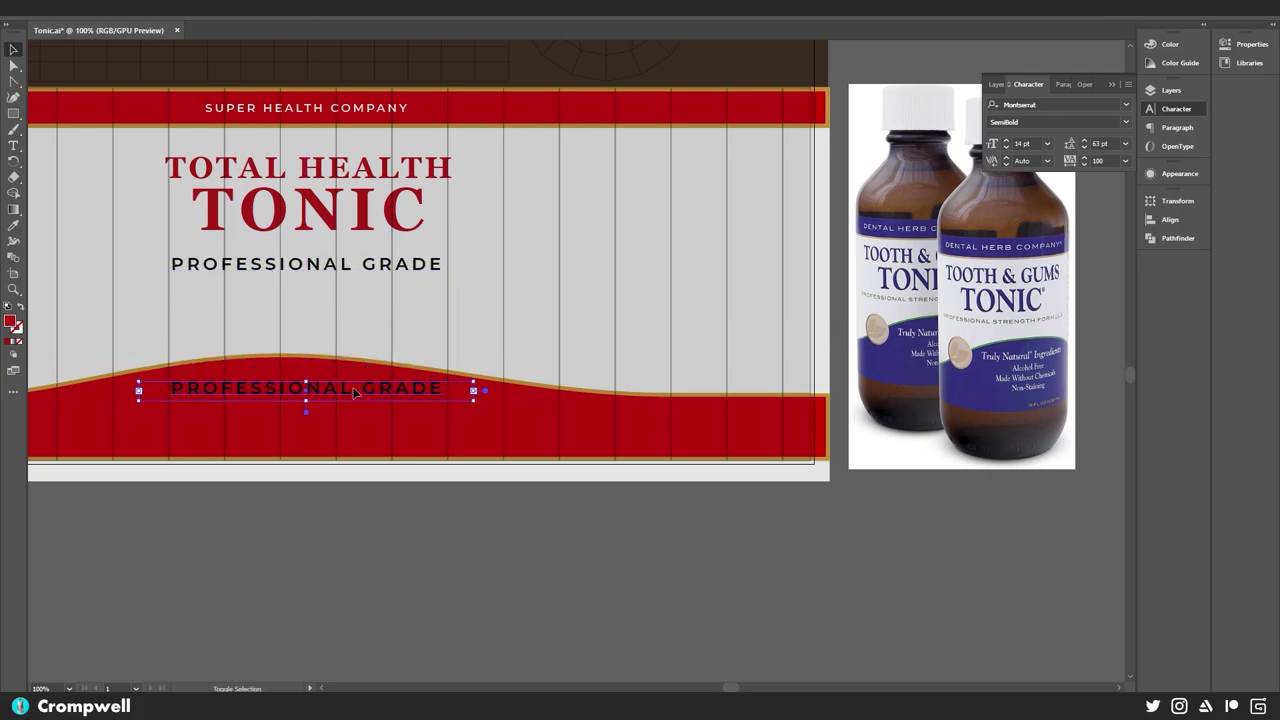
pyautogui.click(1015, 104)
pyautogui.write('Georgia')
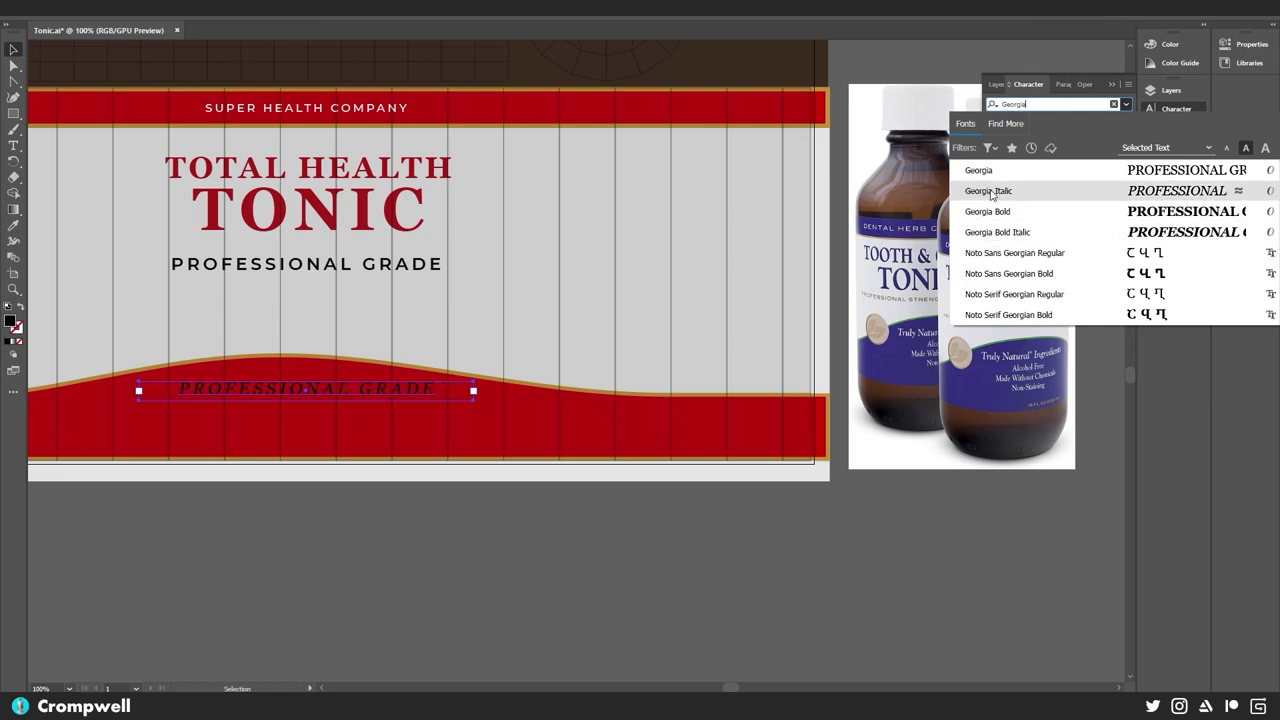
pyautogui.click(990, 212)
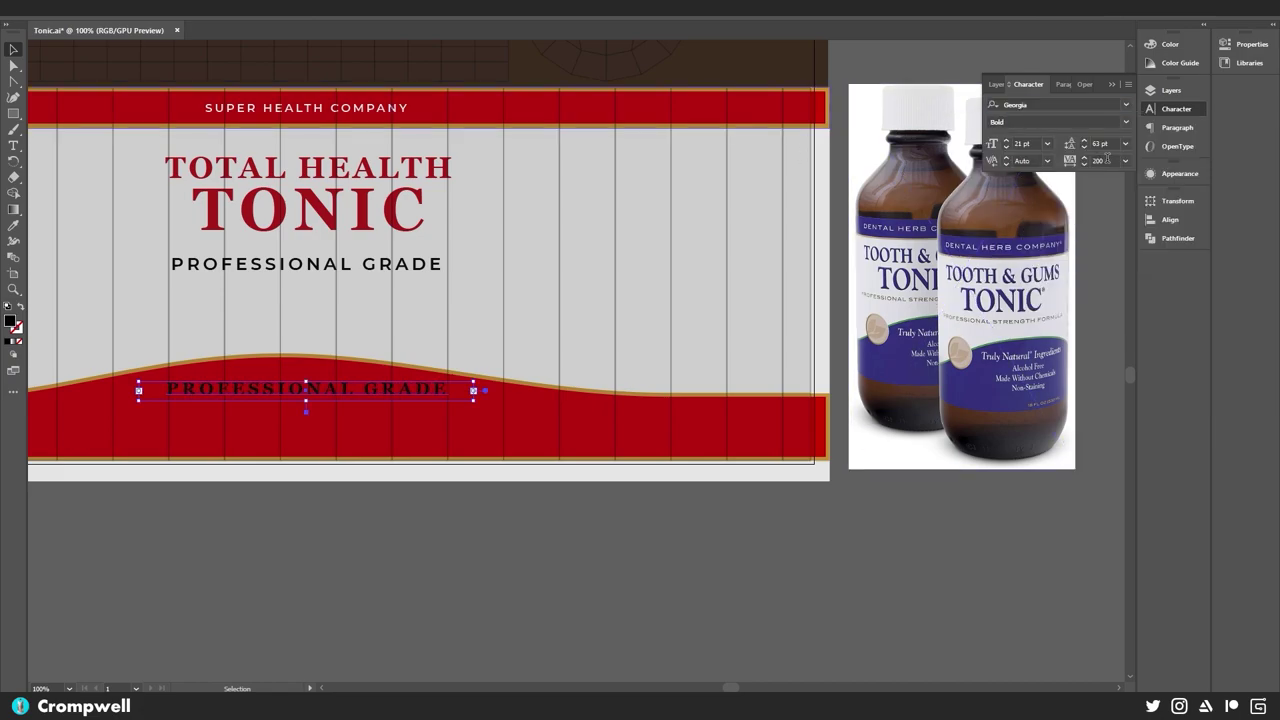
pyautogui.click(1125, 160)
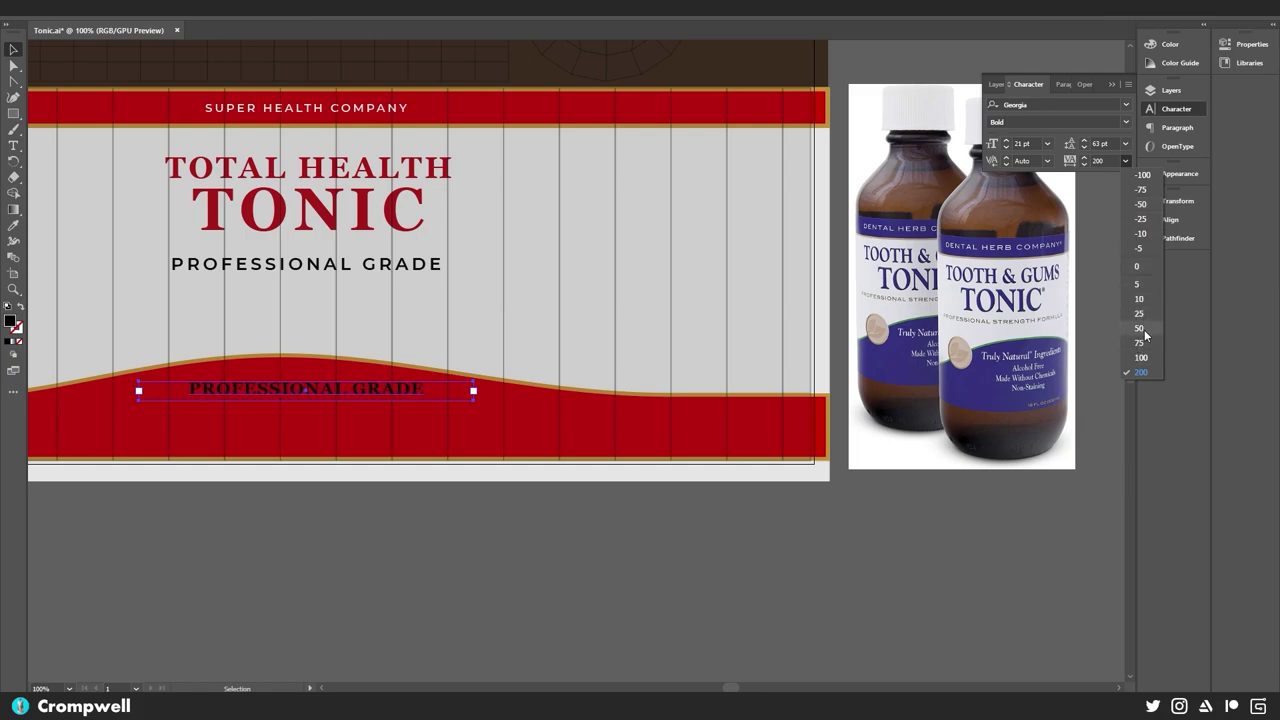
pyautogui.click(1139, 313)
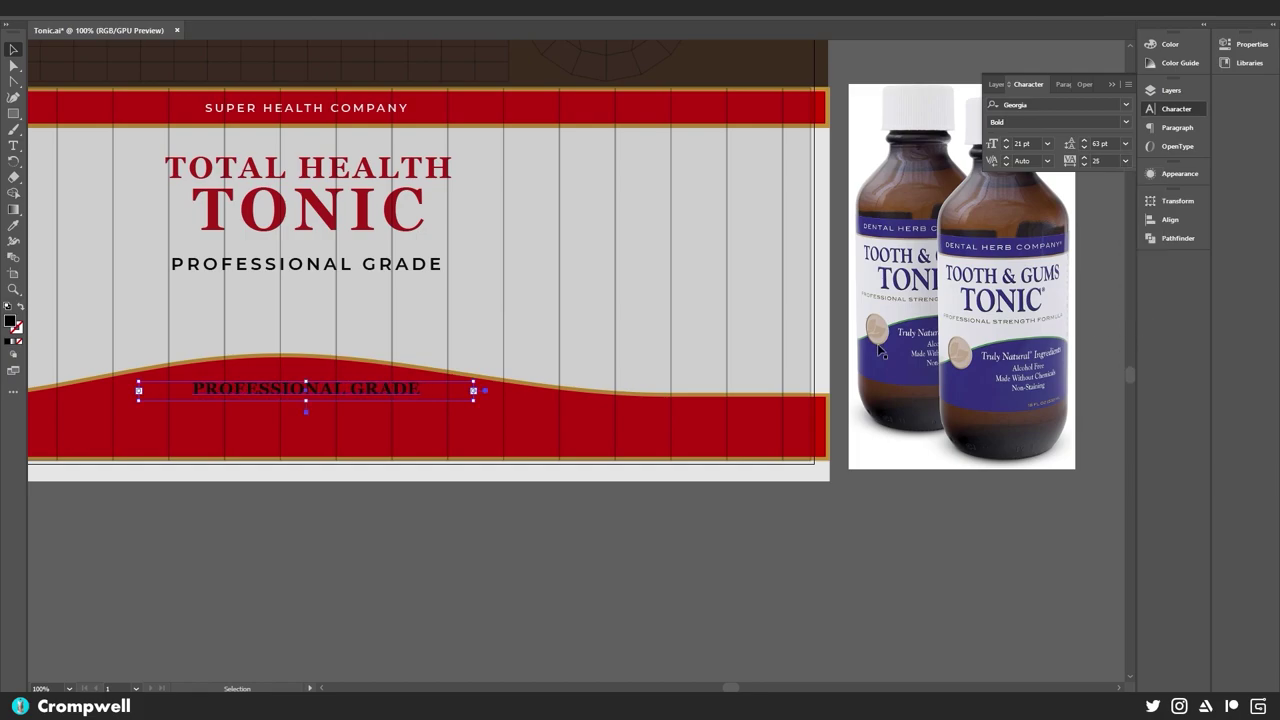
# - Replace the text on the lower red wave with "Only Natural Ingredients"
pyautogui.doubleClick(325, 392)
pyautogui.hotkey('ctrl', 'a')
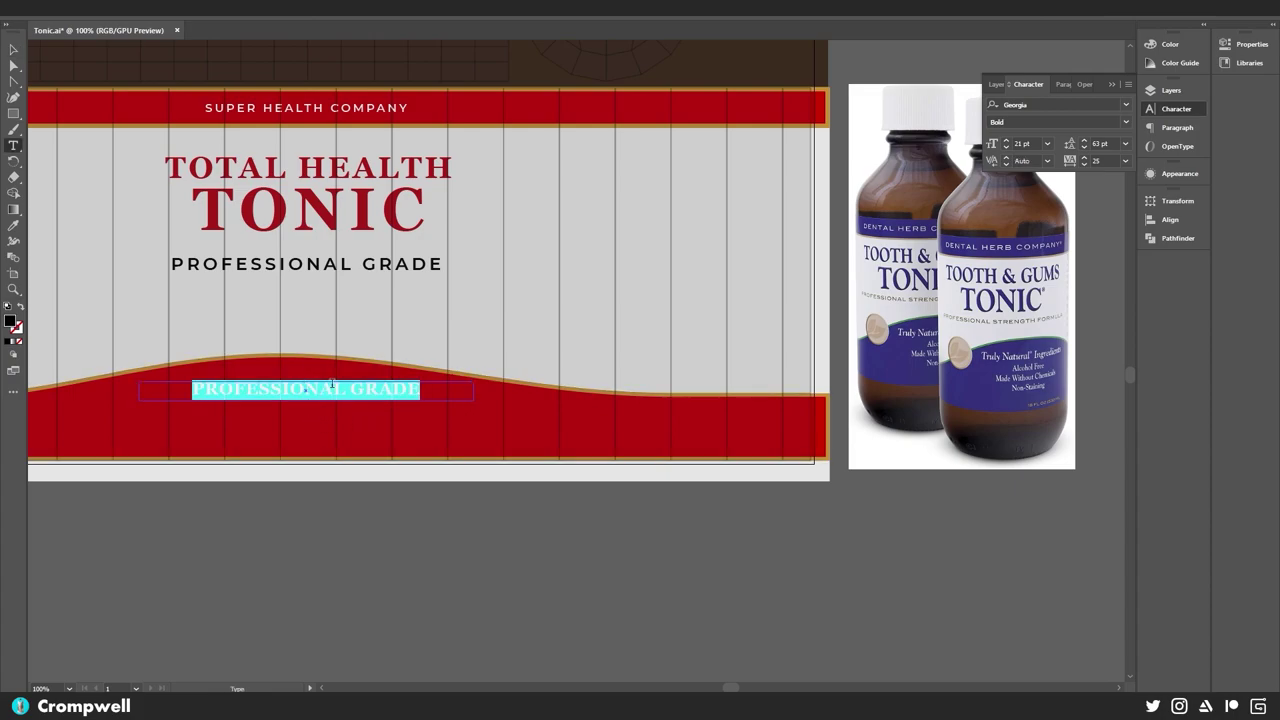
pyautogui.write('Only')
pyautogui.press('BackSpace')
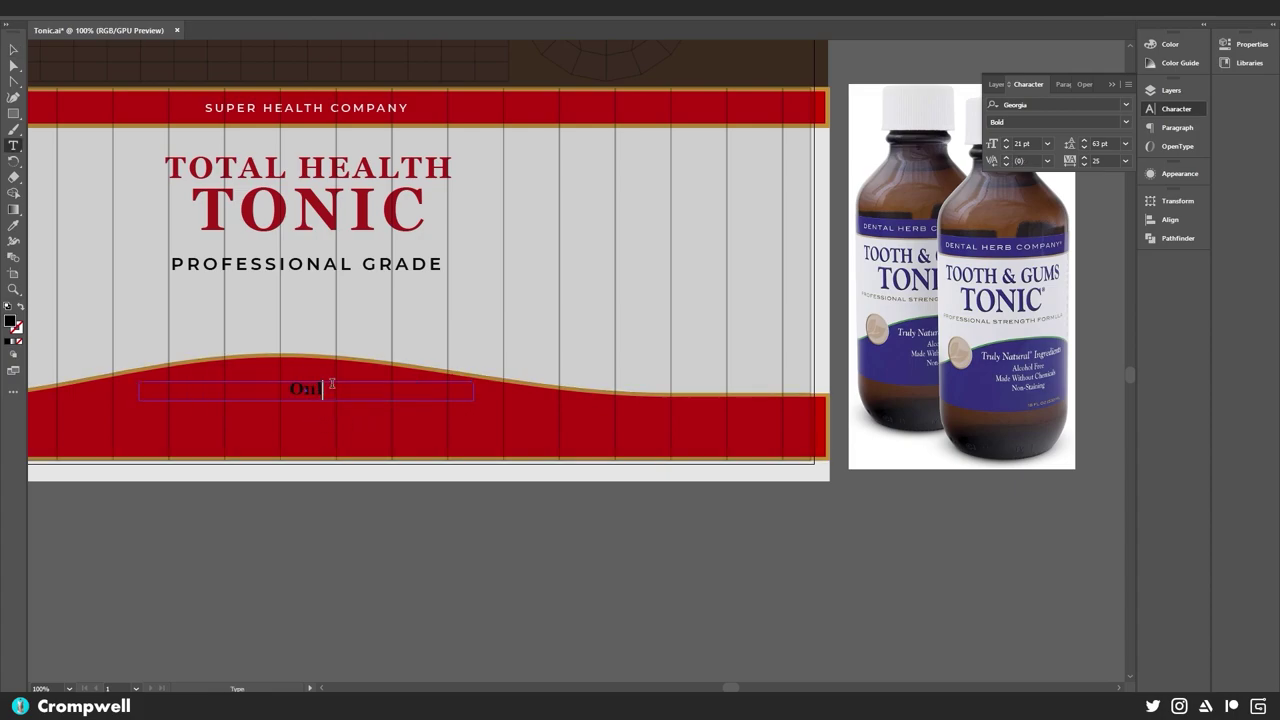
pyautogui.write('y Naturla')
pyautogui.press('BackSpace')
pyautogui.press('BackSpace')
pyautogui.write('al Ingredients')
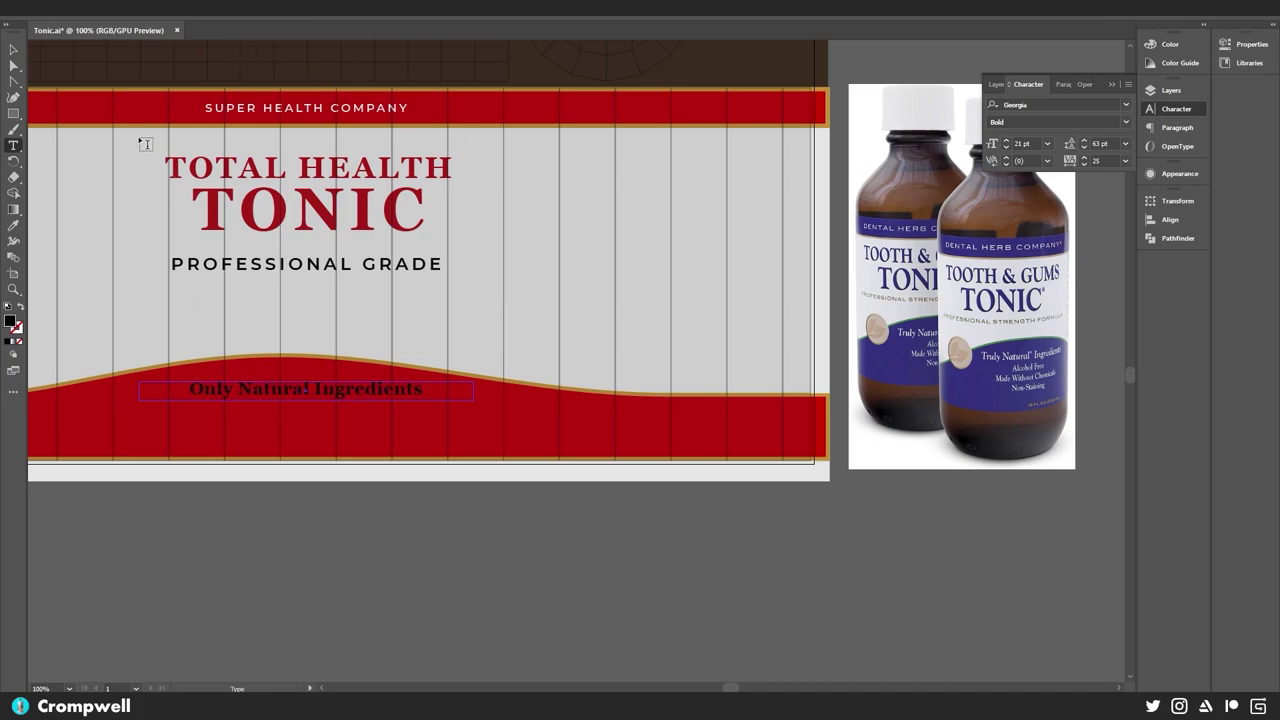
pyautogui.press('Escape')
pyautogui.click(307, 565)
# - Fill the "Only Natural Ingredients" text on the lower red wave with white (FFFFFF)
pyautogui.moveTo(307, 565); pyautogui.dragTo(336, 580)
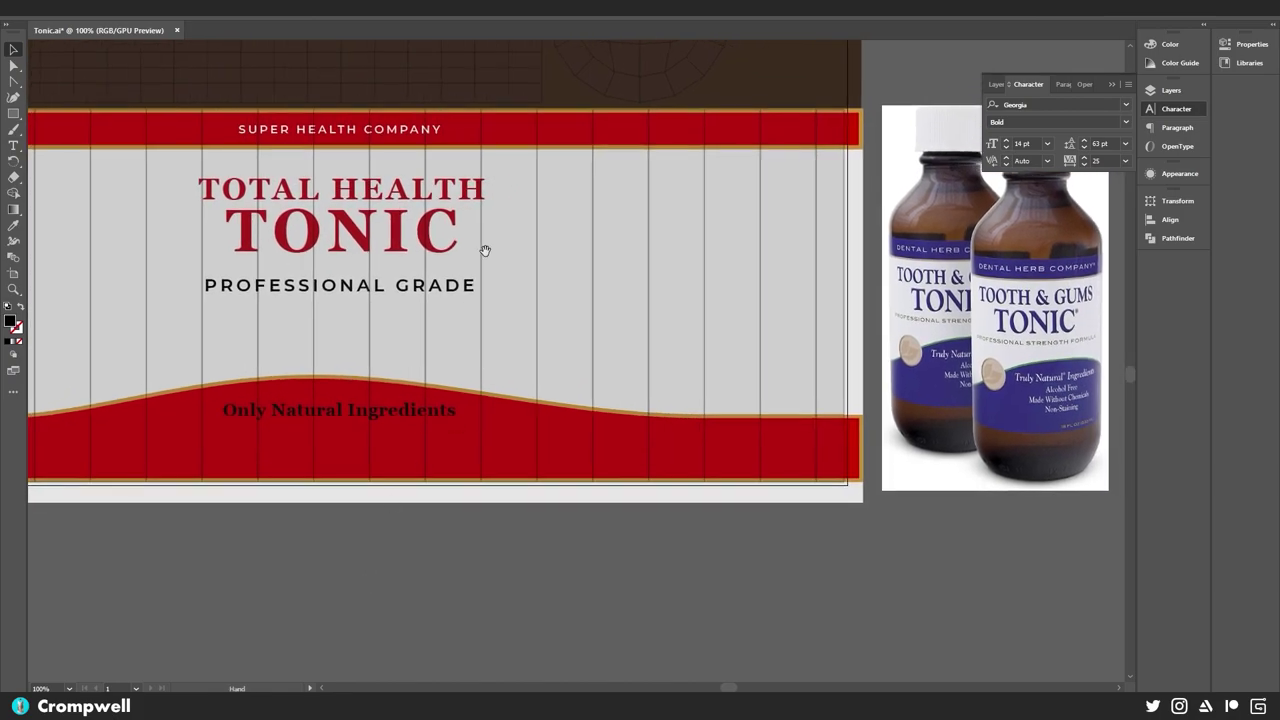
pyautogui.click(338, 422)
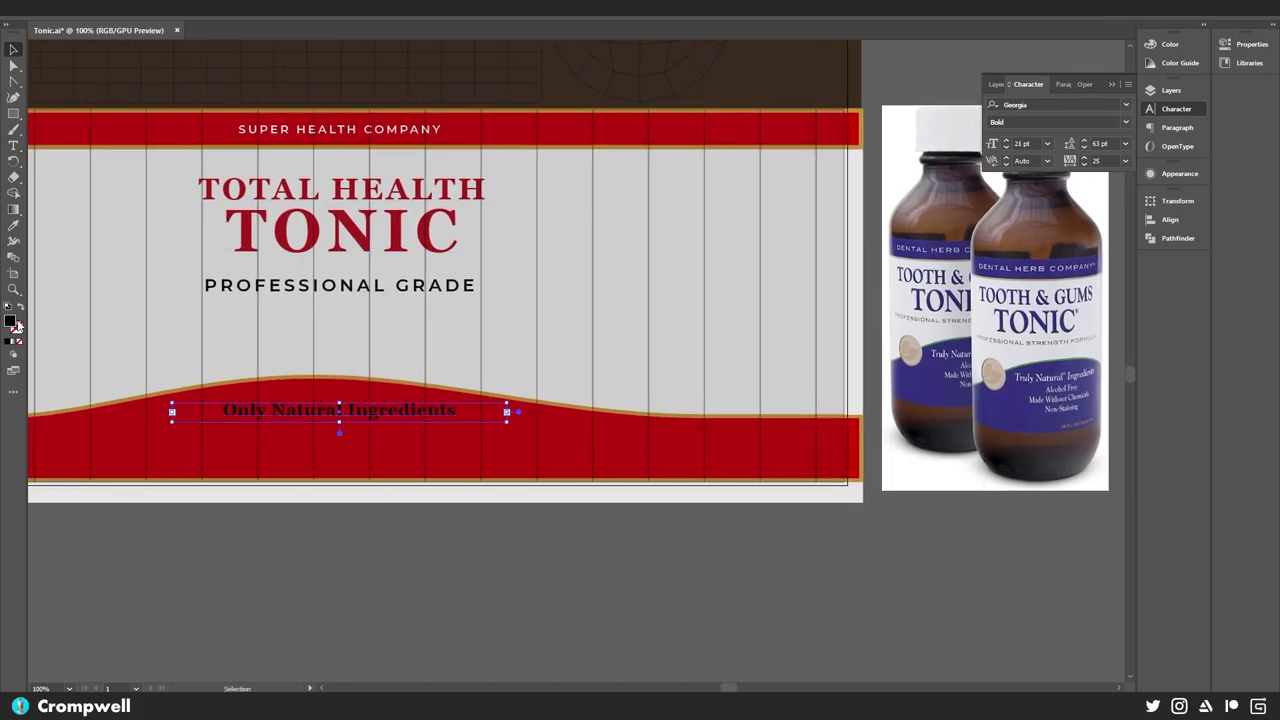
pyautogui.doubleClick(12, 322)
pyautogui.click(16, 48)
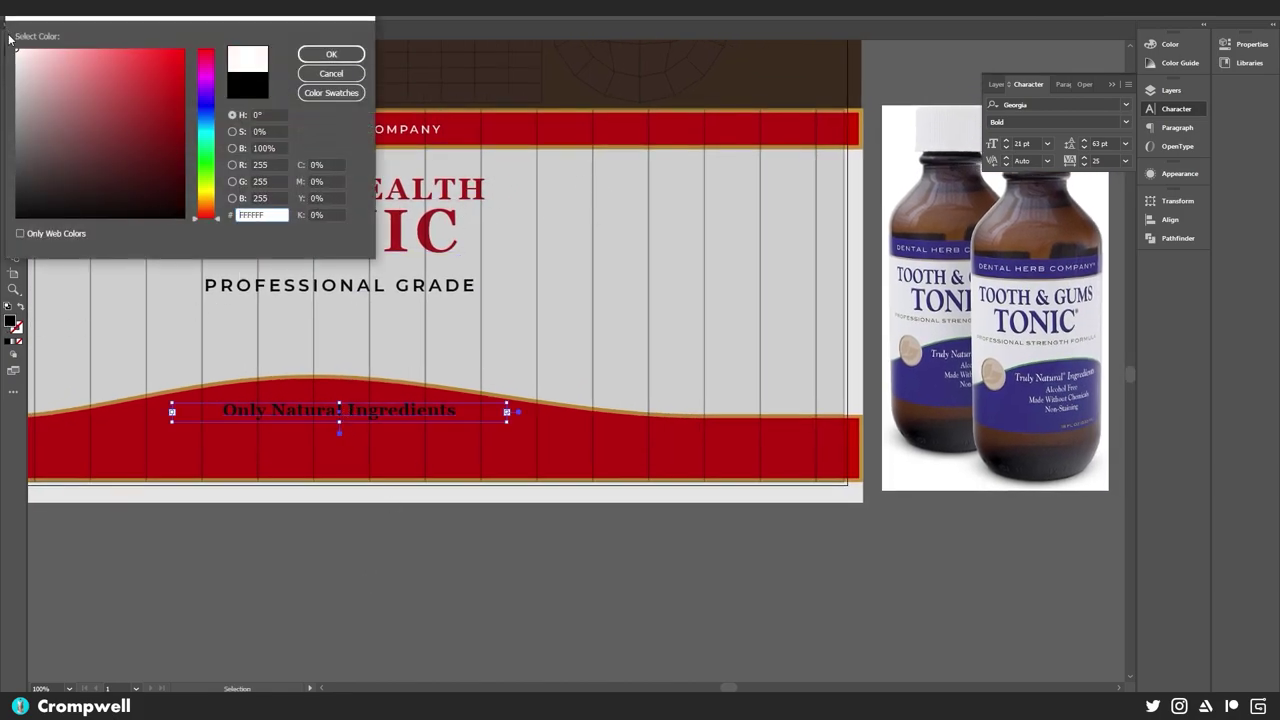
pyautogui.click(331, 54)
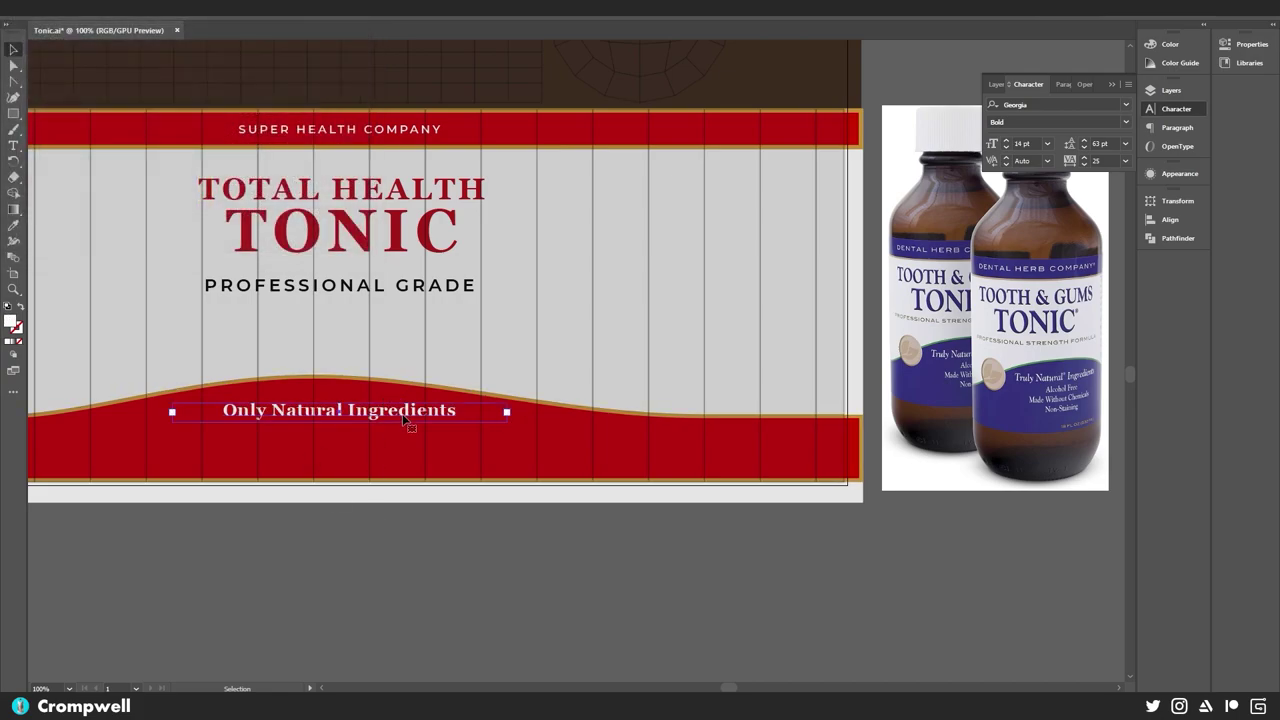
pyautogui.hotkey('ctrl', 'shift', 'a')
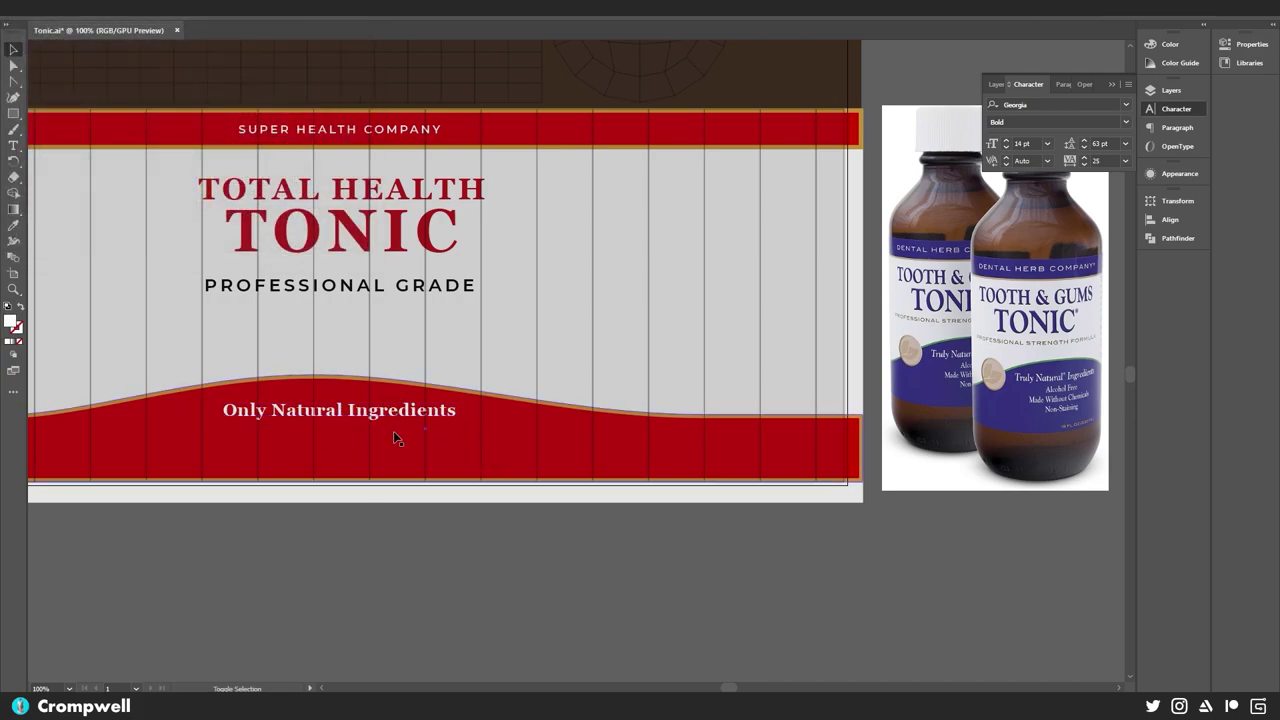
# - Left-align the "Only Natural Ingredients" text and shift it so it starts level with the edge of the title above
pyautogui.click(393, 433)
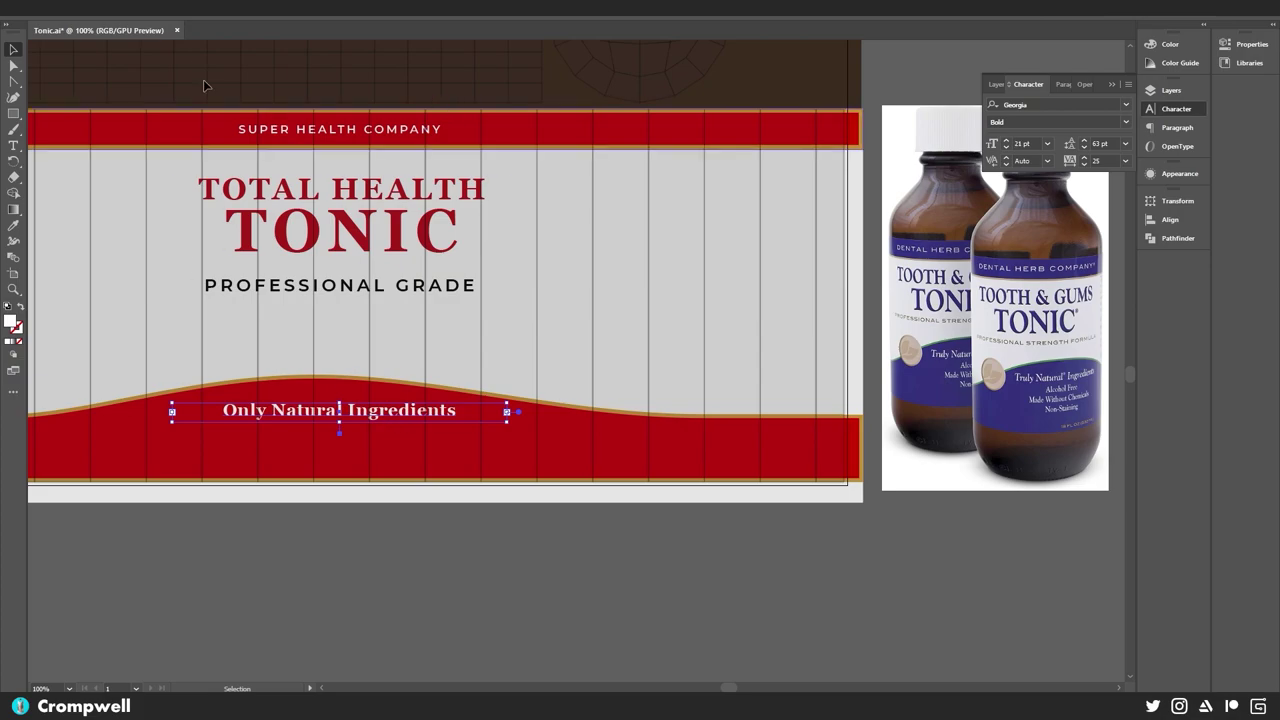
pyautogui.click(1060, 85)
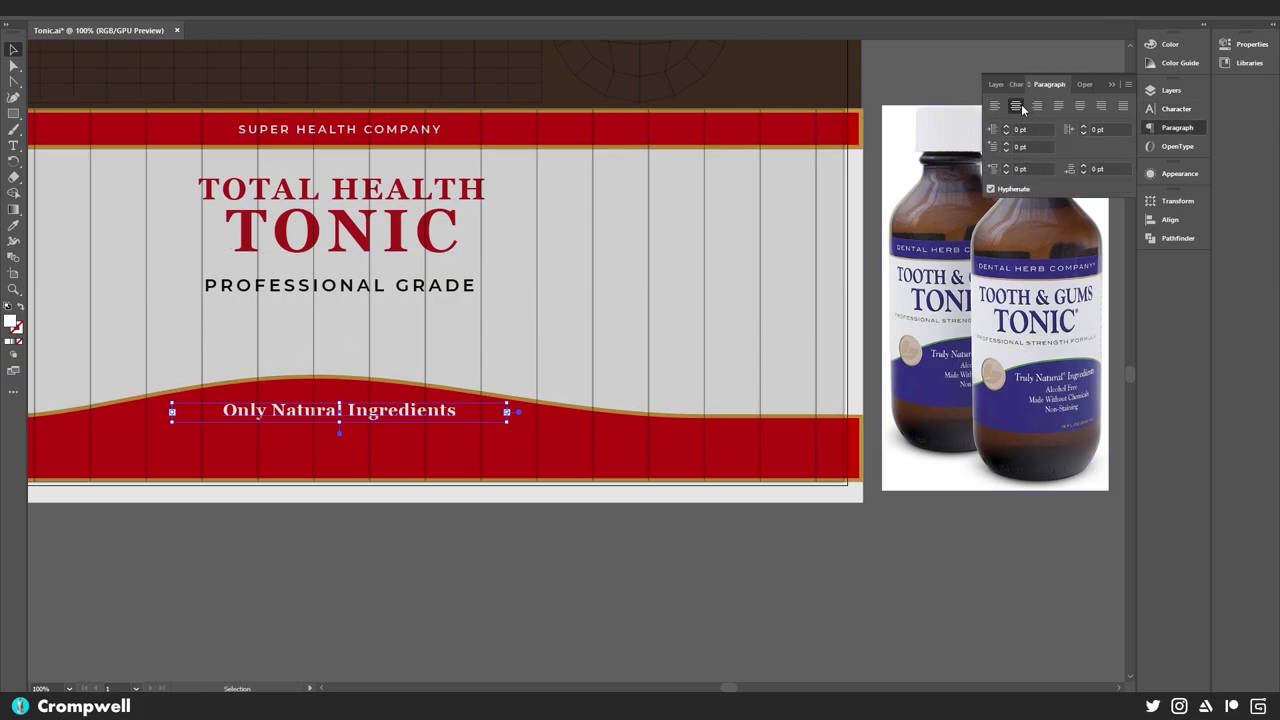
pyautogui.click(996, 106)
pyautogui.moveTo(320, 420); pyautogui.dragTo(366, 410)
pyautogui.press('Right')
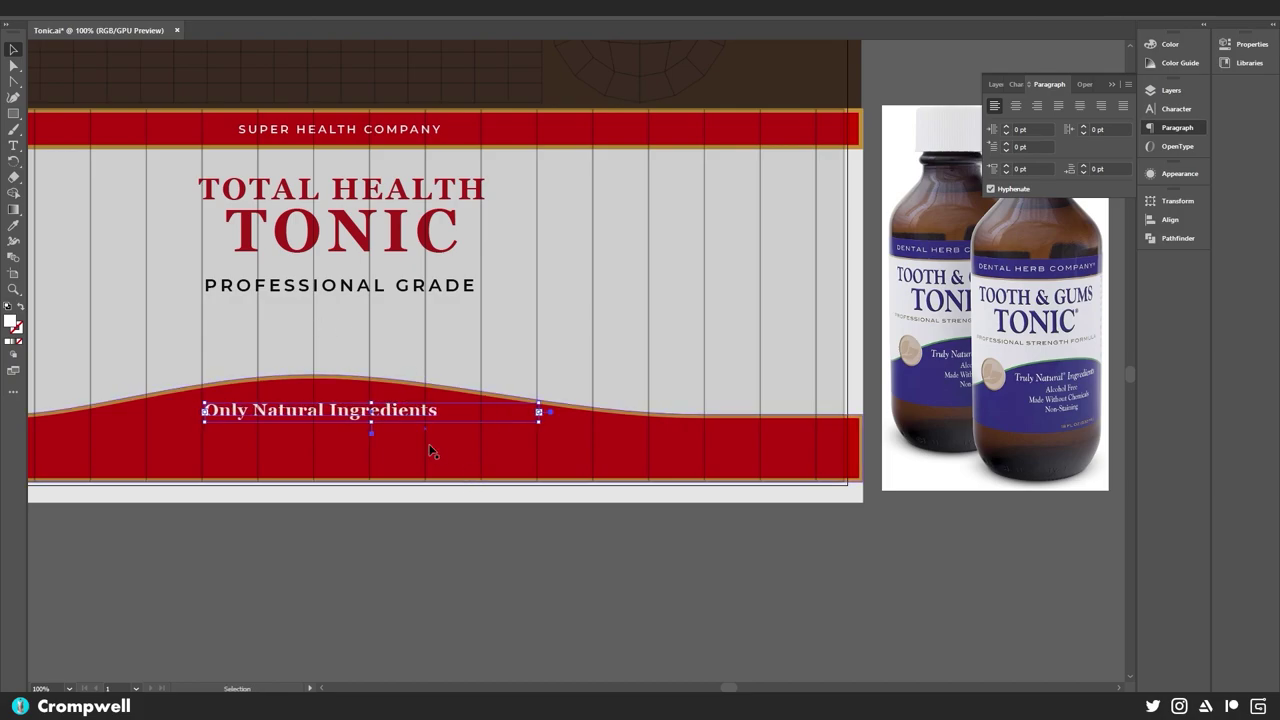
# - Extend the ingredients text frame down the red wave and add the line "Alcohol Free" below "Only Natural Ingredients"
pyautogui.doubleClick(437, 412)
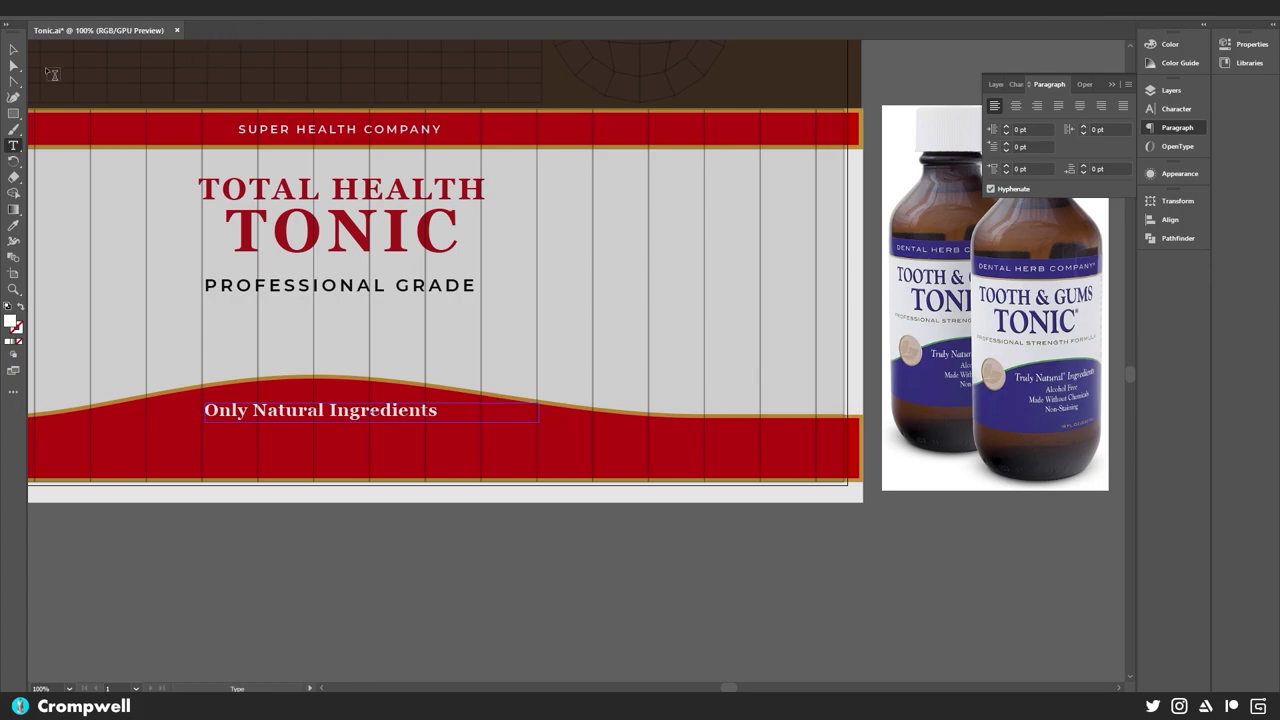
pyautogui.press('Escape')
pyautogui.moveTo(375, 426); pyautogui.dragTo(371, 474)
pyautogui.press('t')
pyautogui.click(465, 412)
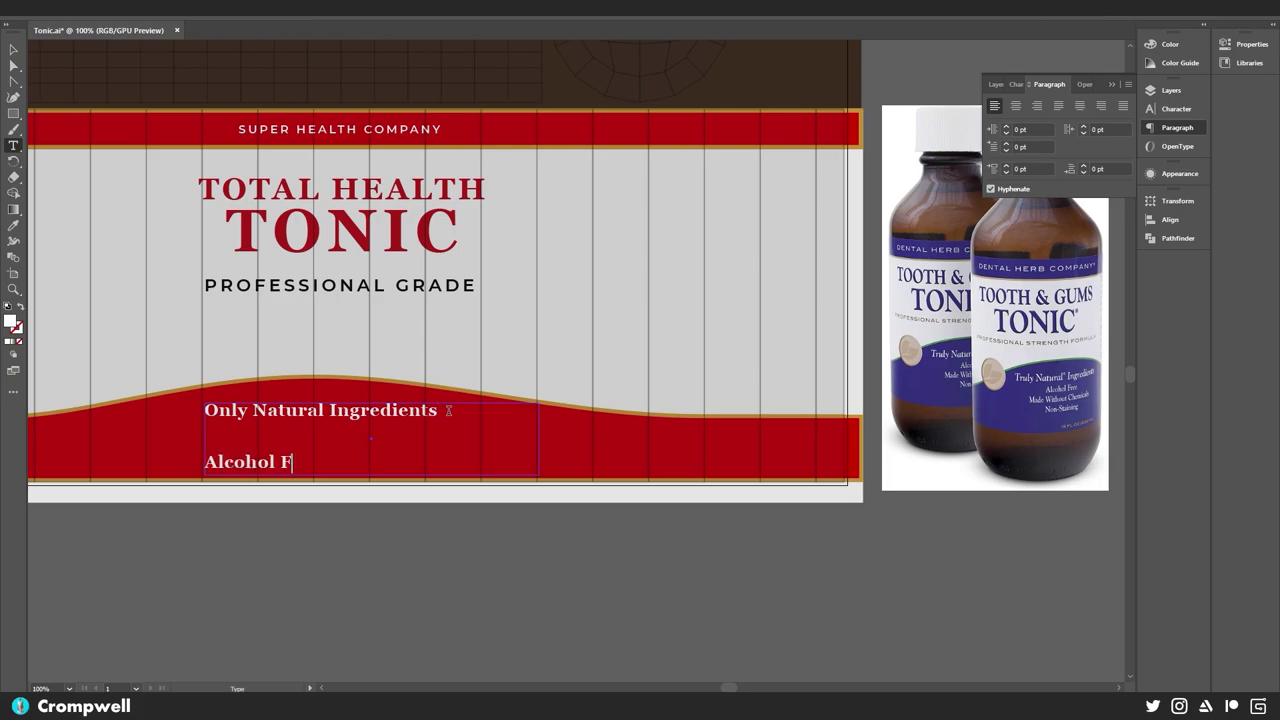
pyautogui.write('ree')
# - Set the leading of both ingredients text lines to 29 pt
pyautogui.hotkey('ctrl', 'a')
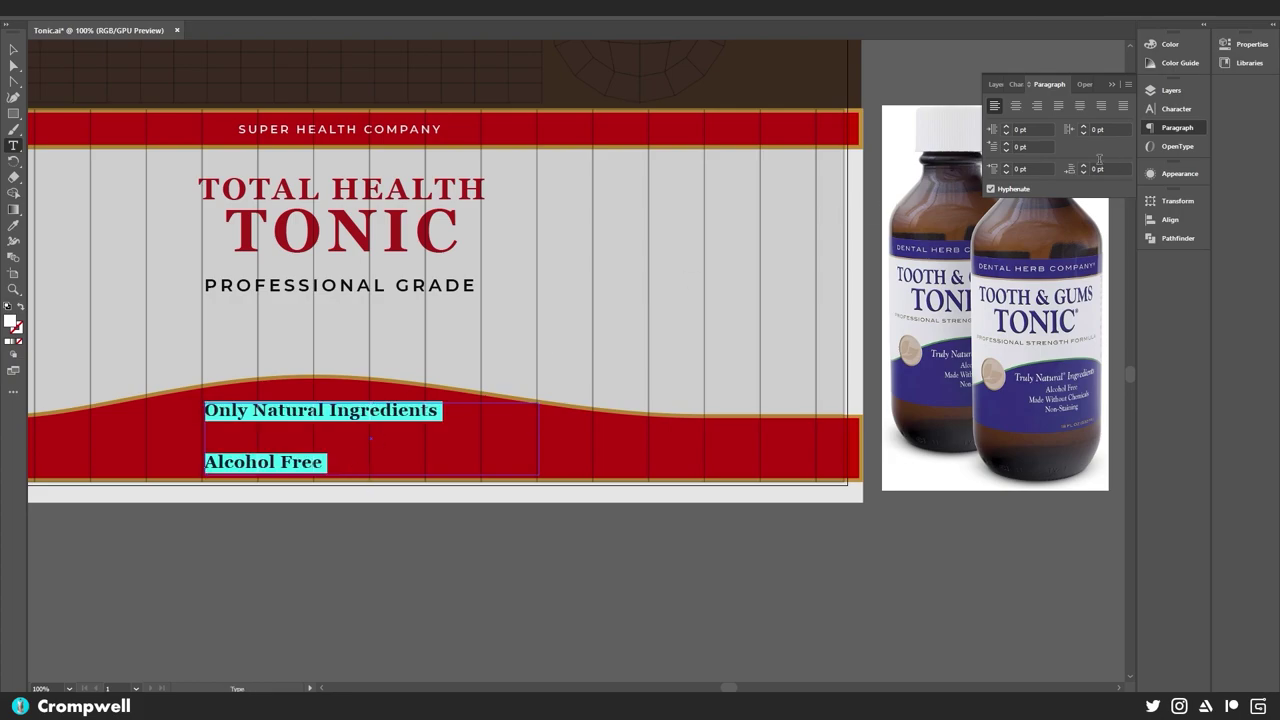
pyautogui.click(1026, 83)
pyautogui.click(1125, 143)
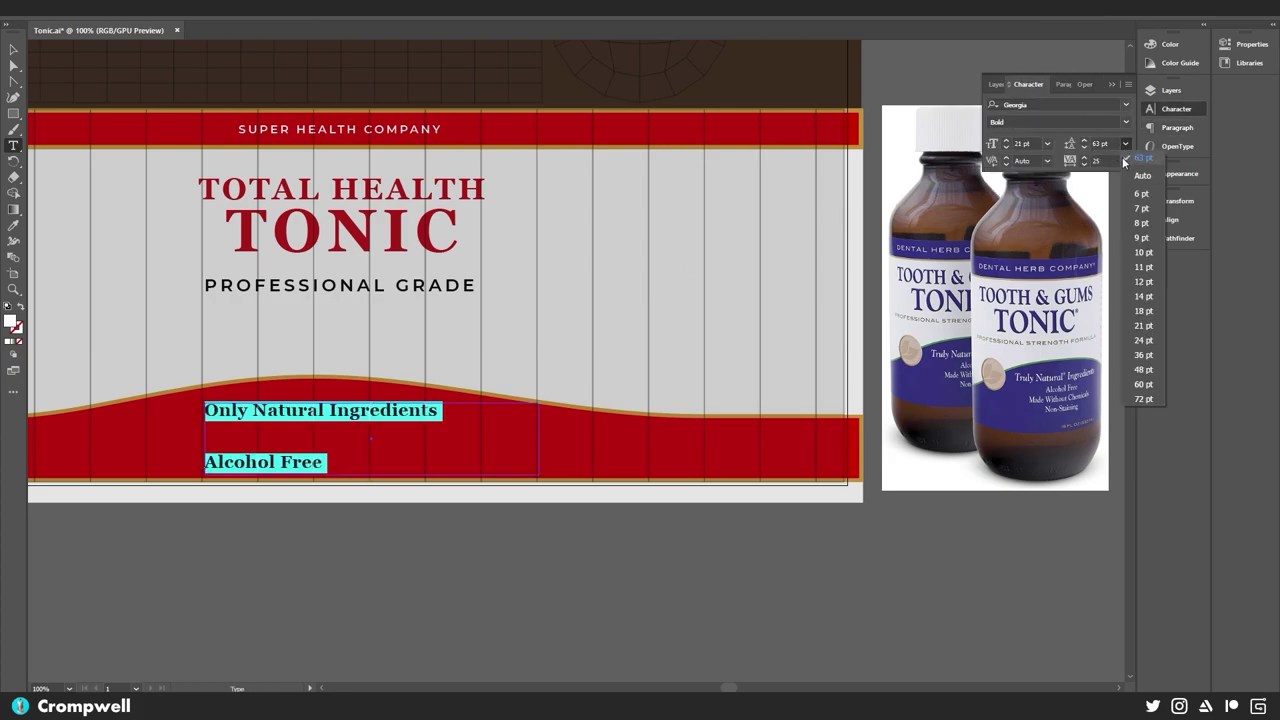
pyautogui.click(1143, 177)
pyautogui.scroll(4, 1101, 145)
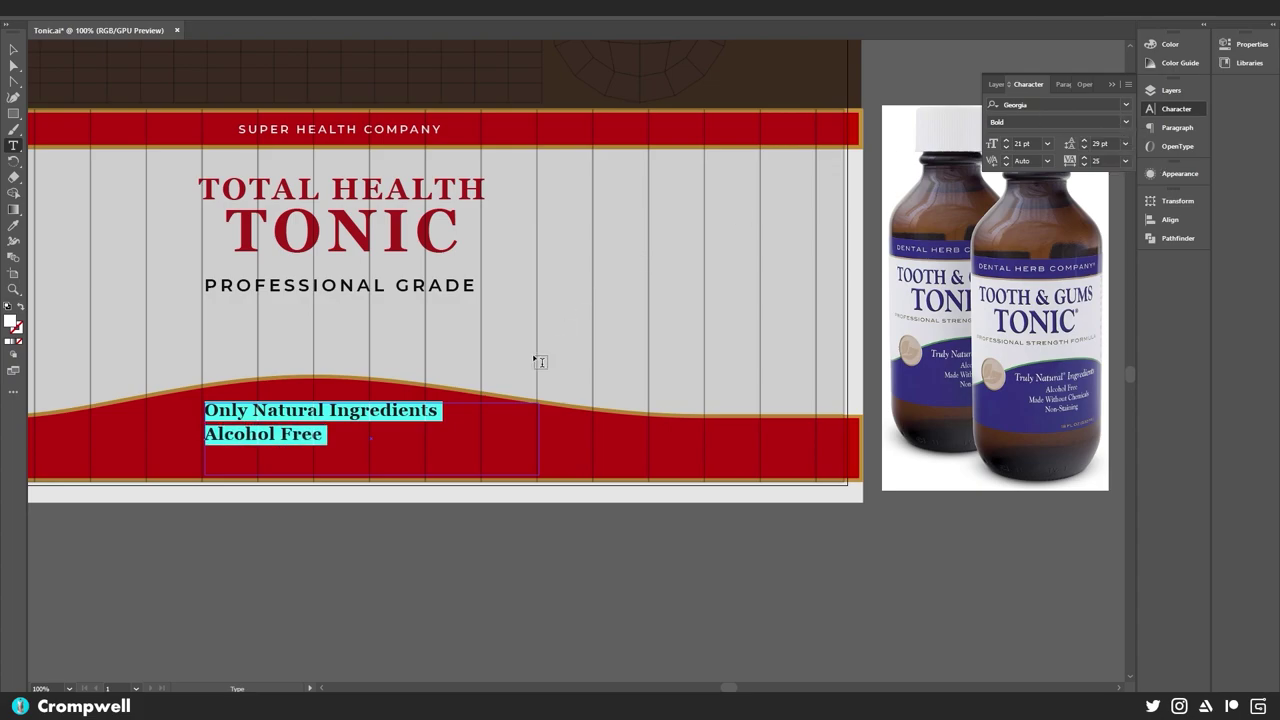
# - Set only the "Alcohol Free" line to the Regular style
pyautogui.click(340, 432)
pyautogui.moveTo(326, 434); pyautogui.dragTo(177, 436)
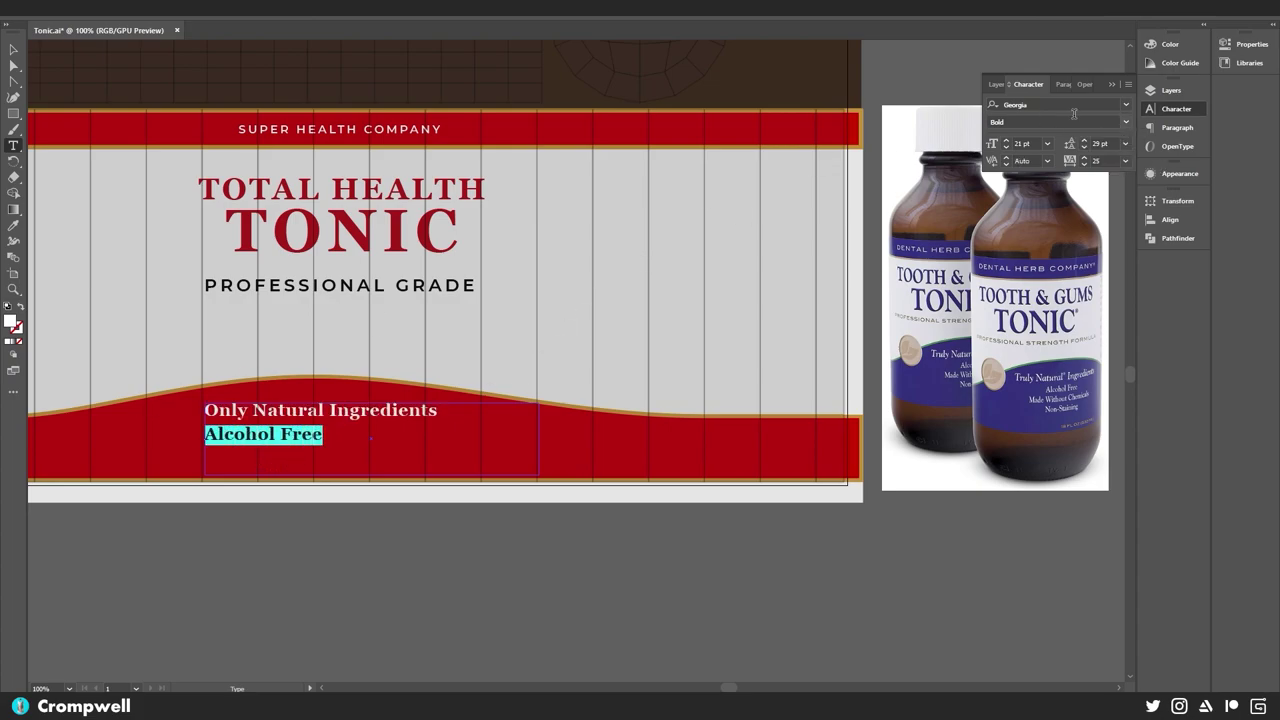
pyautogui.click(1125, 121)
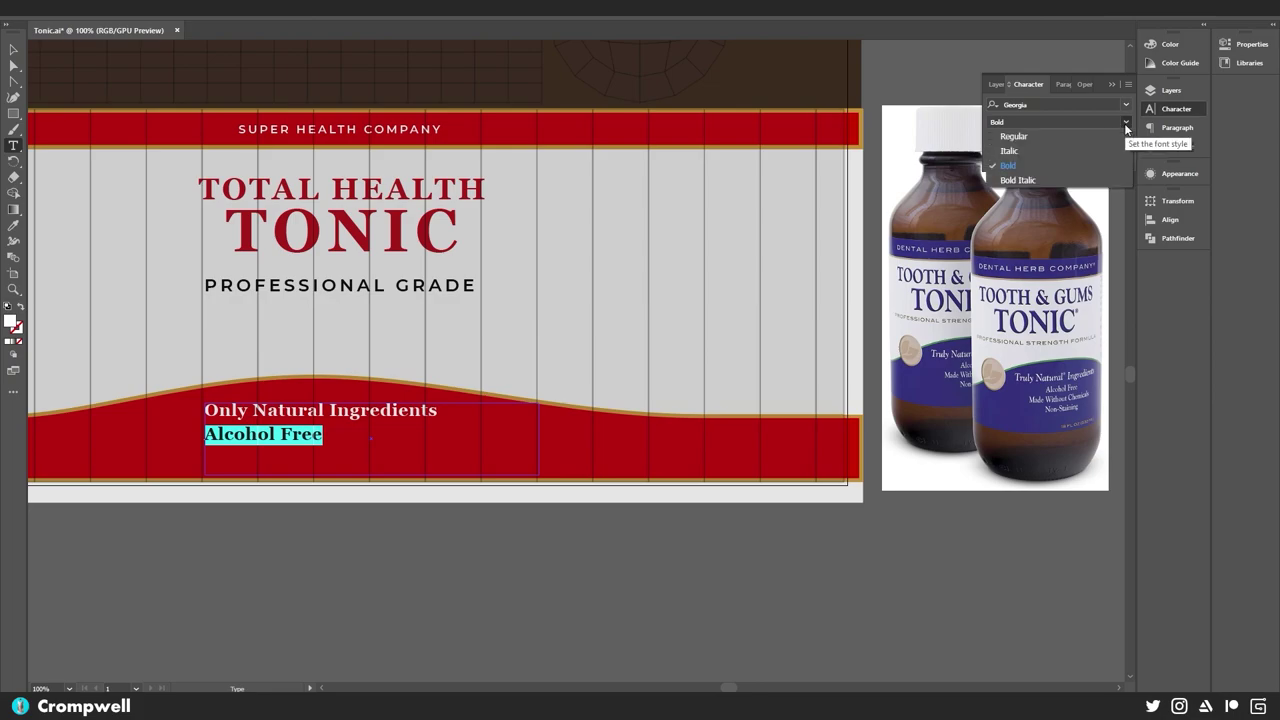
pyautogui.click(1030, 136)
# - Set the whole ingredients text block to a 16 pt font size with 21 pt leading
pyautogui.hotkey('ctrl', 'a')
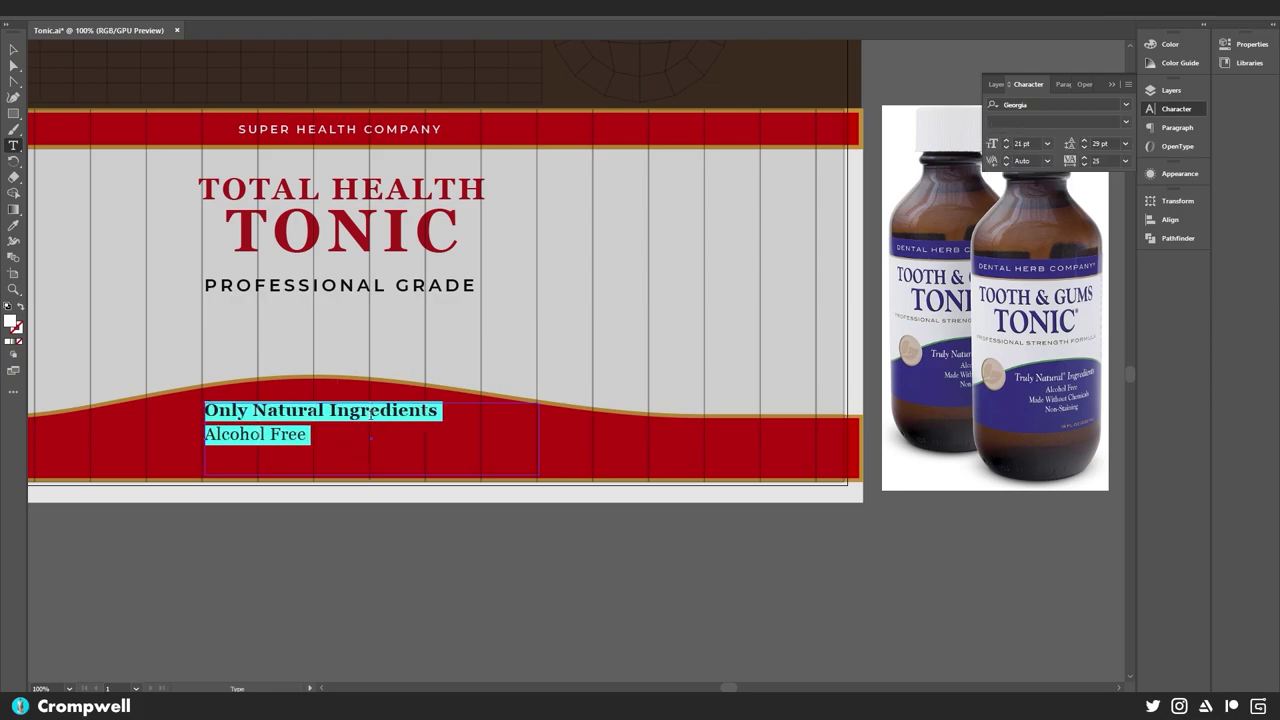
pyautogui.click(1047, 143)
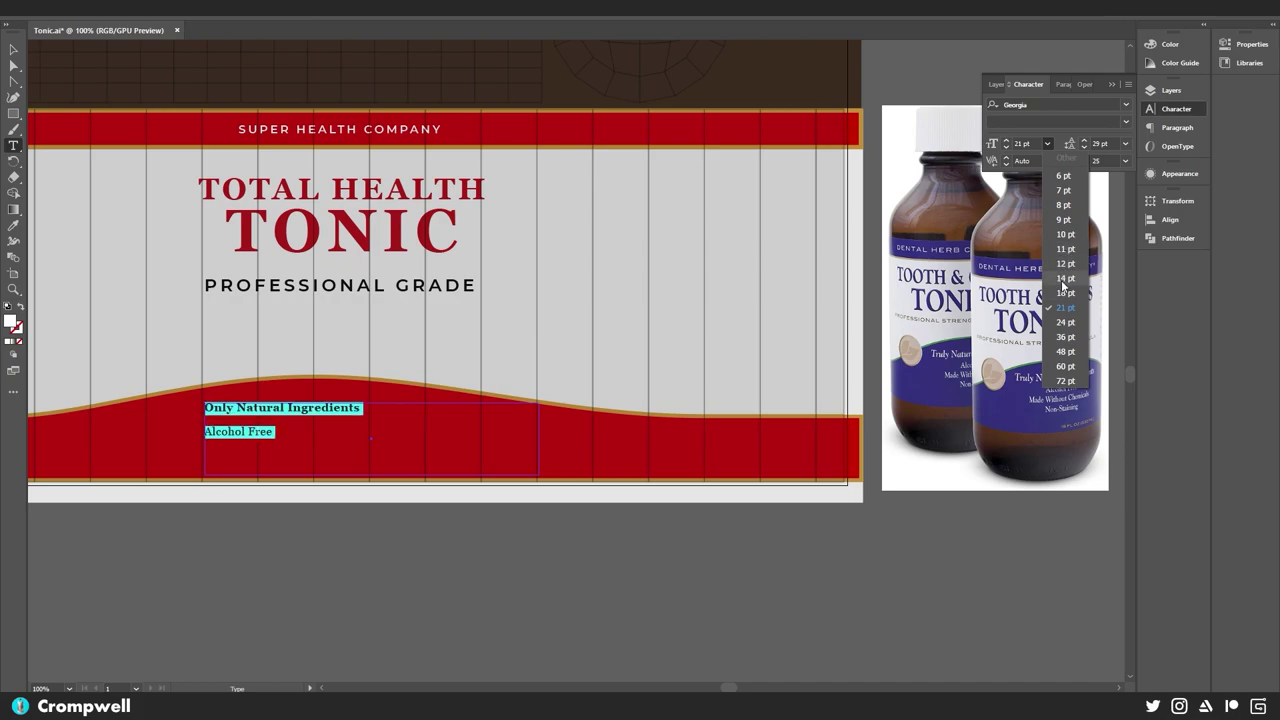
pyautogui.click(1065, 292)
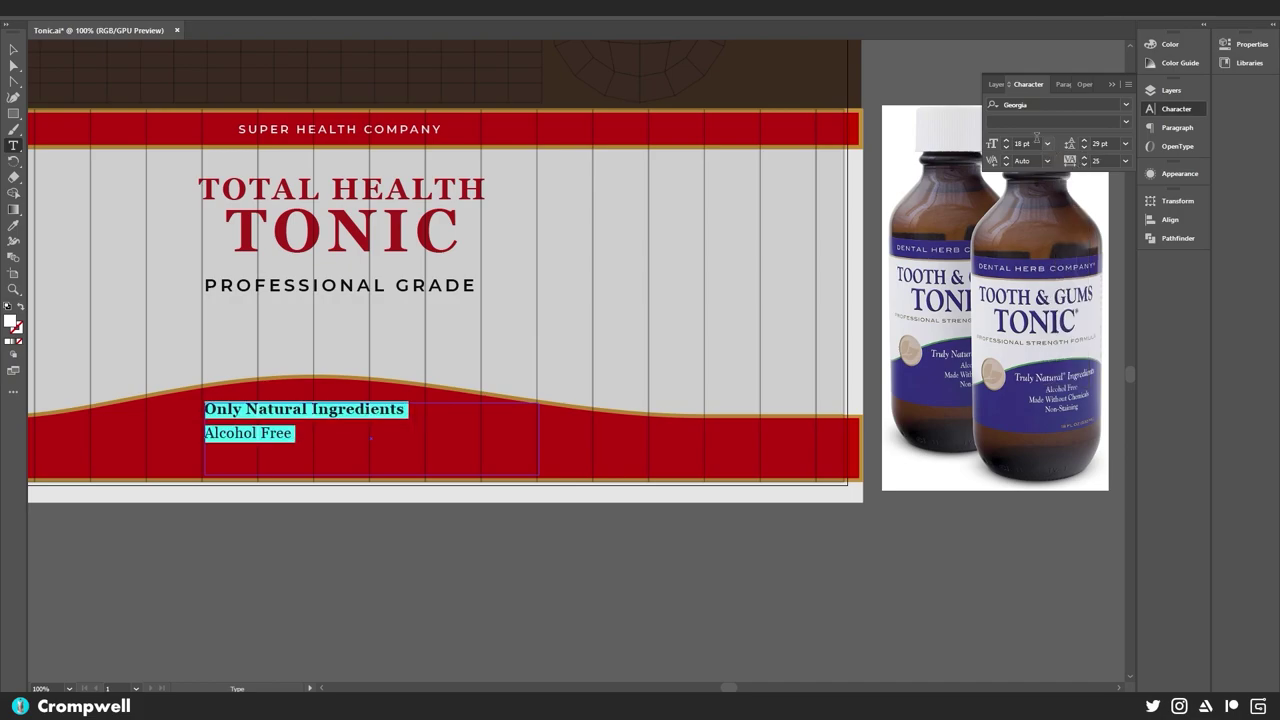
pyautogui.click(1030, 142)
pyautogui.write('16')
pyautogui.press('Return')
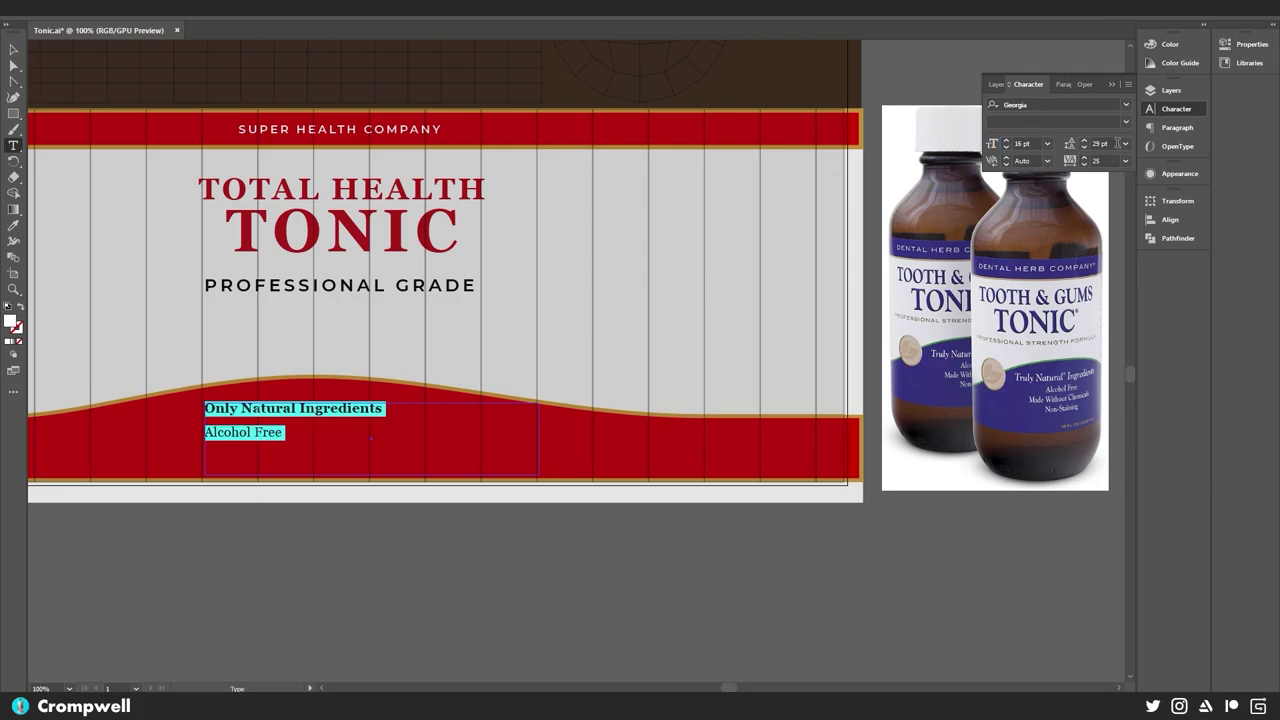
pyautogui.scroll(-9, 1115, 142)
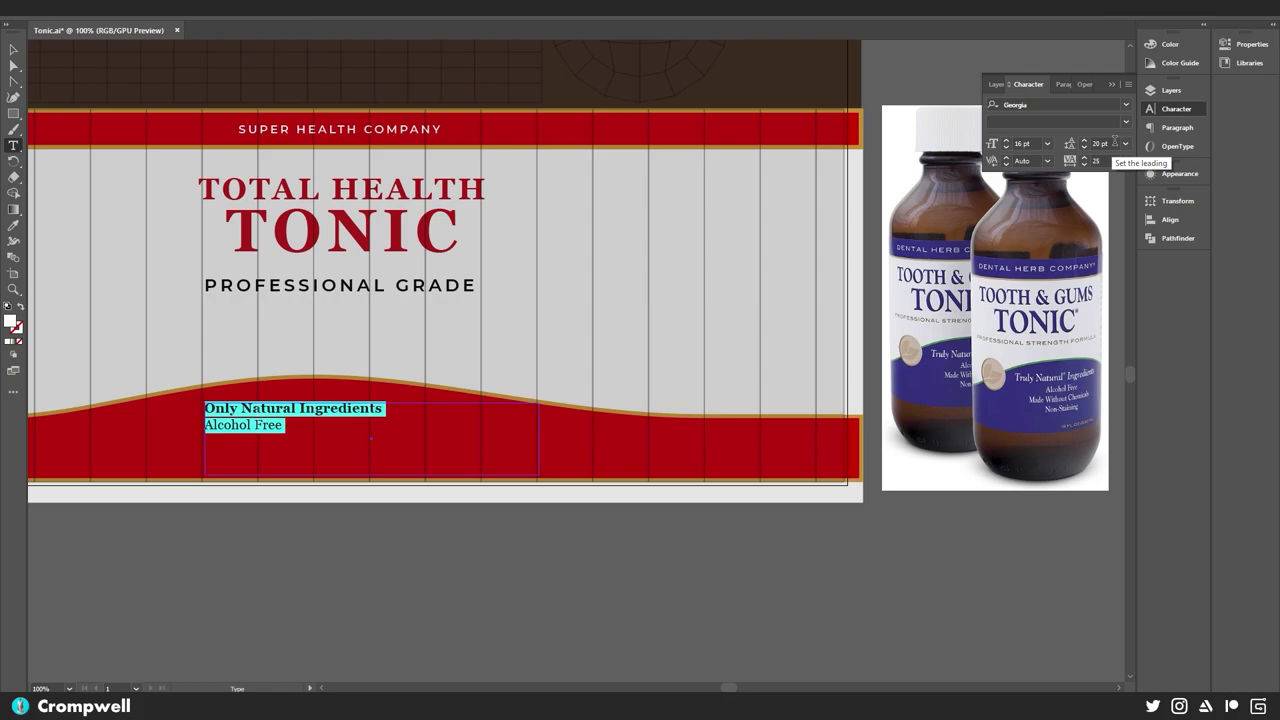
pyautogui.scroll(2, 1115, 142)
pyautogui.scroll(-1, 1115, 142)
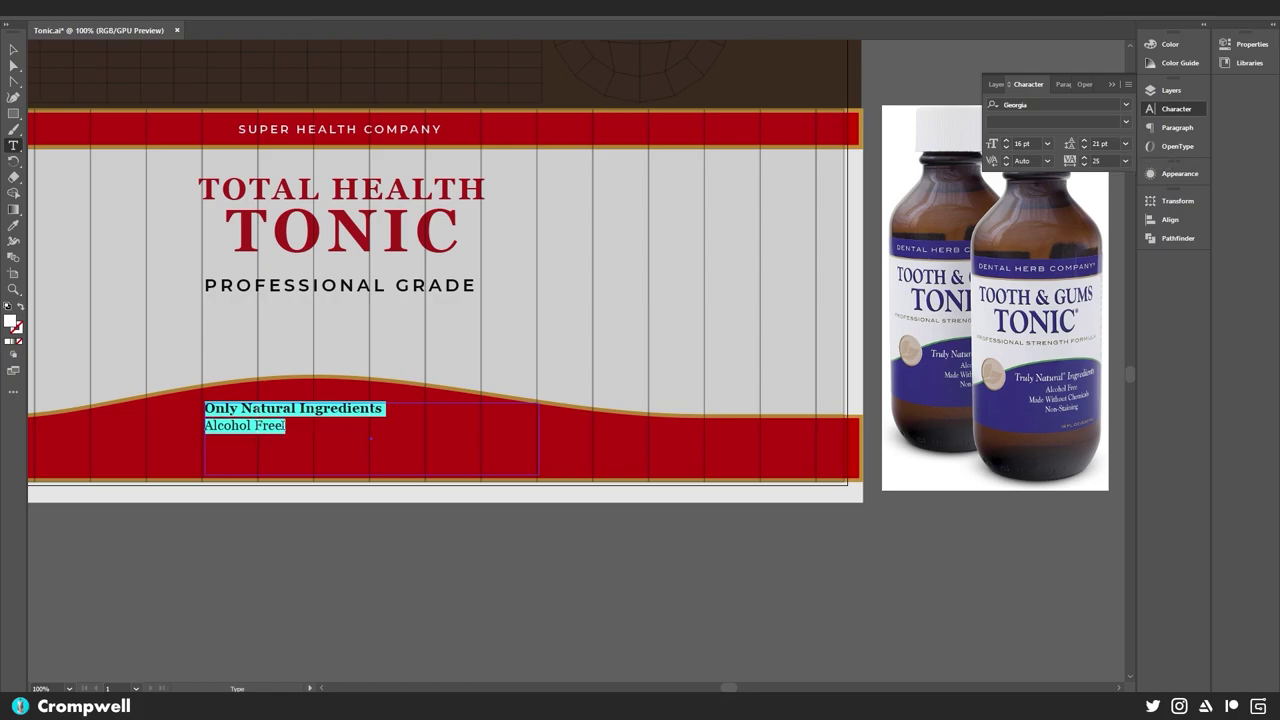
# - Add the lines "No Chemicals" and "Anti-microbial" below "Alcohol Free" and style the whole ingredients block in Bold Italic
pyautogui.click(285, 426)
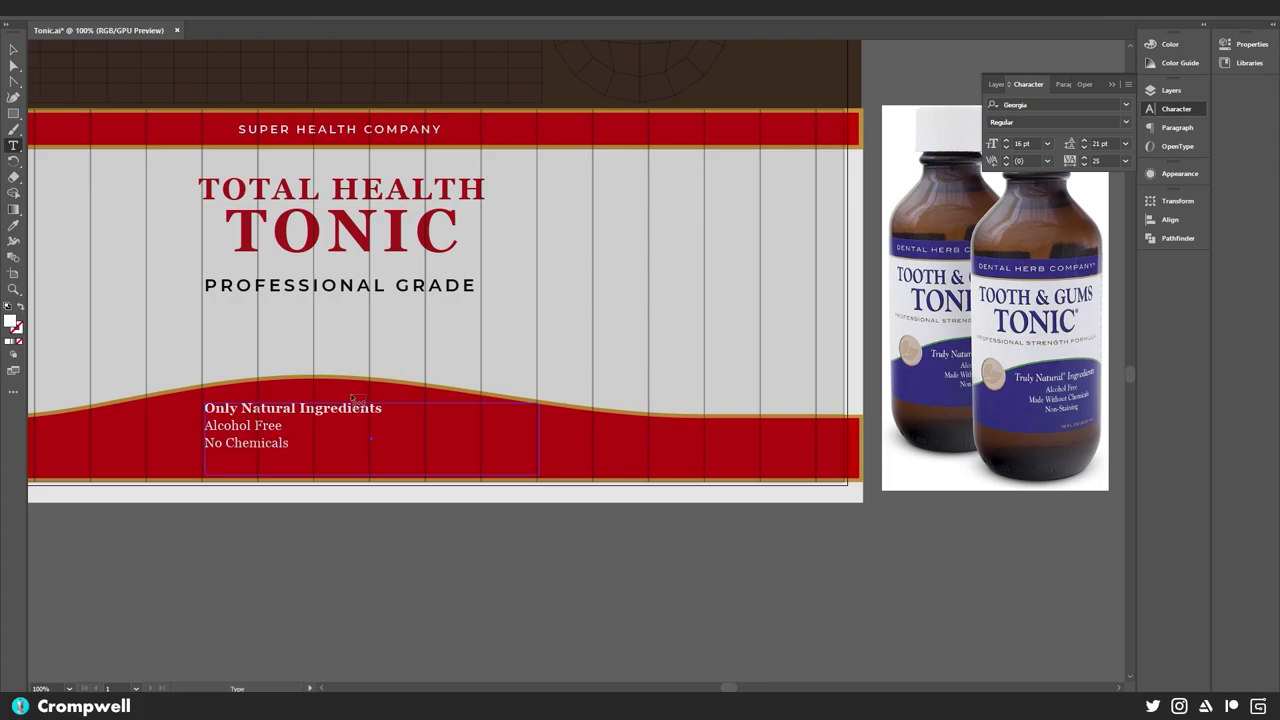
pyautogui.write('ntio')
pyautogui.hotkey('ctrl', 'a')
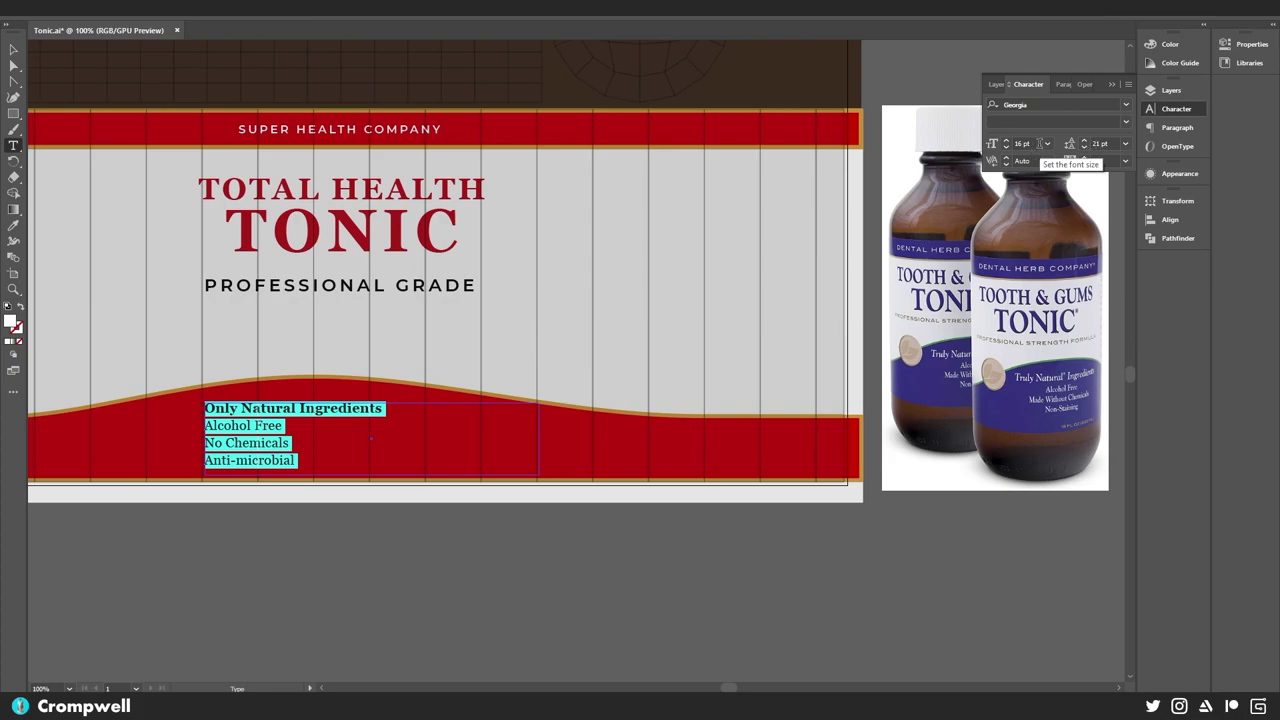
pyautogui.click(1126, 121)
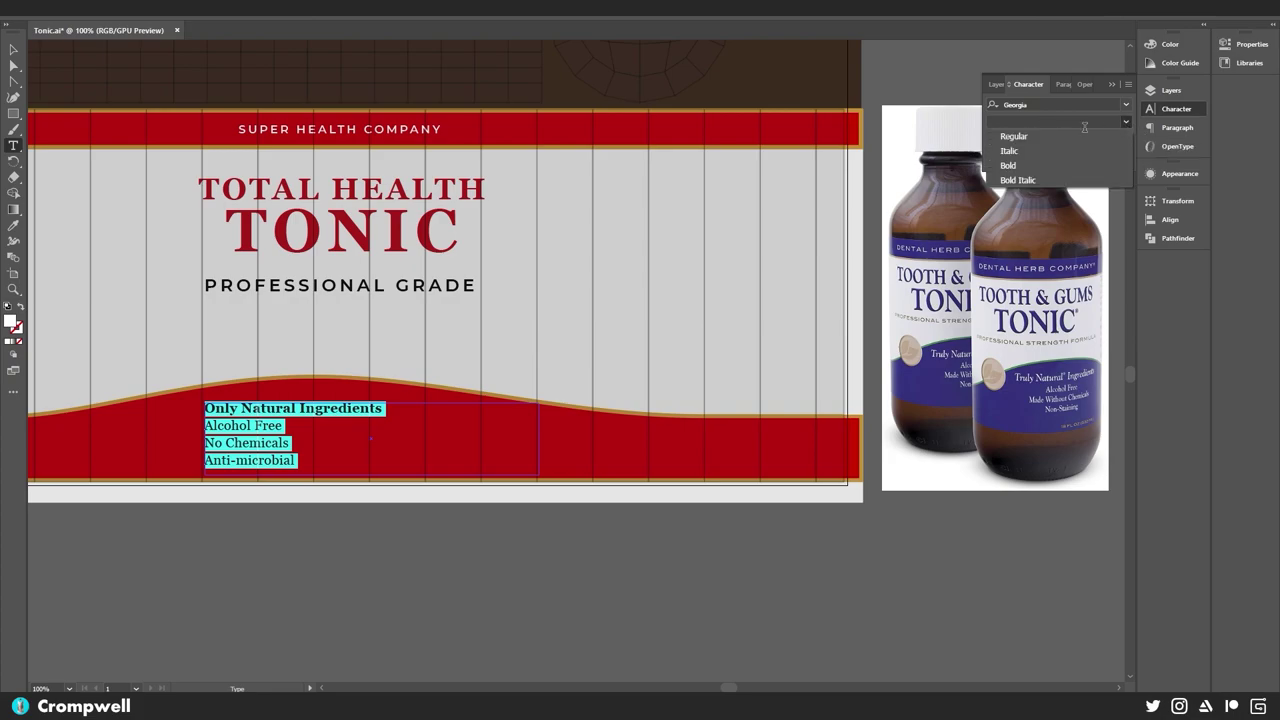
pyautogui.click(1009, 150)
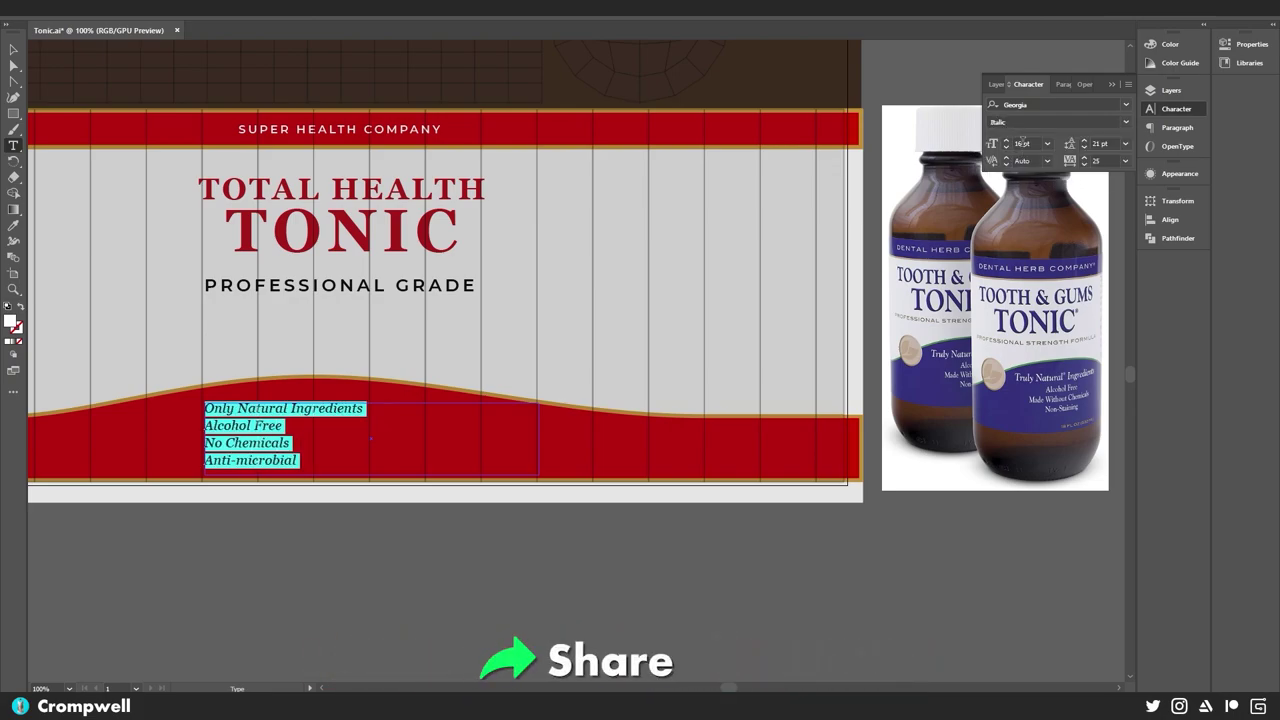
pyautogui.click(1126, 121)
pyautogui.click(1025, 178)
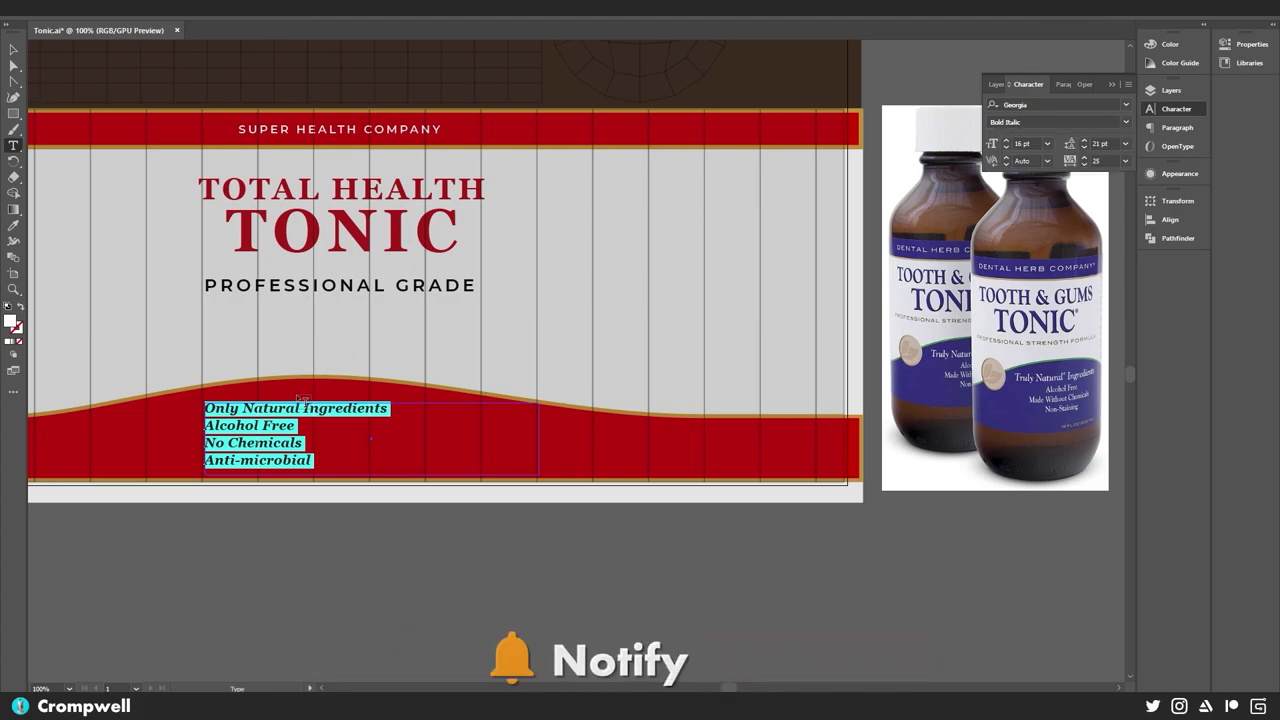
pyautogui.click(263, 408)
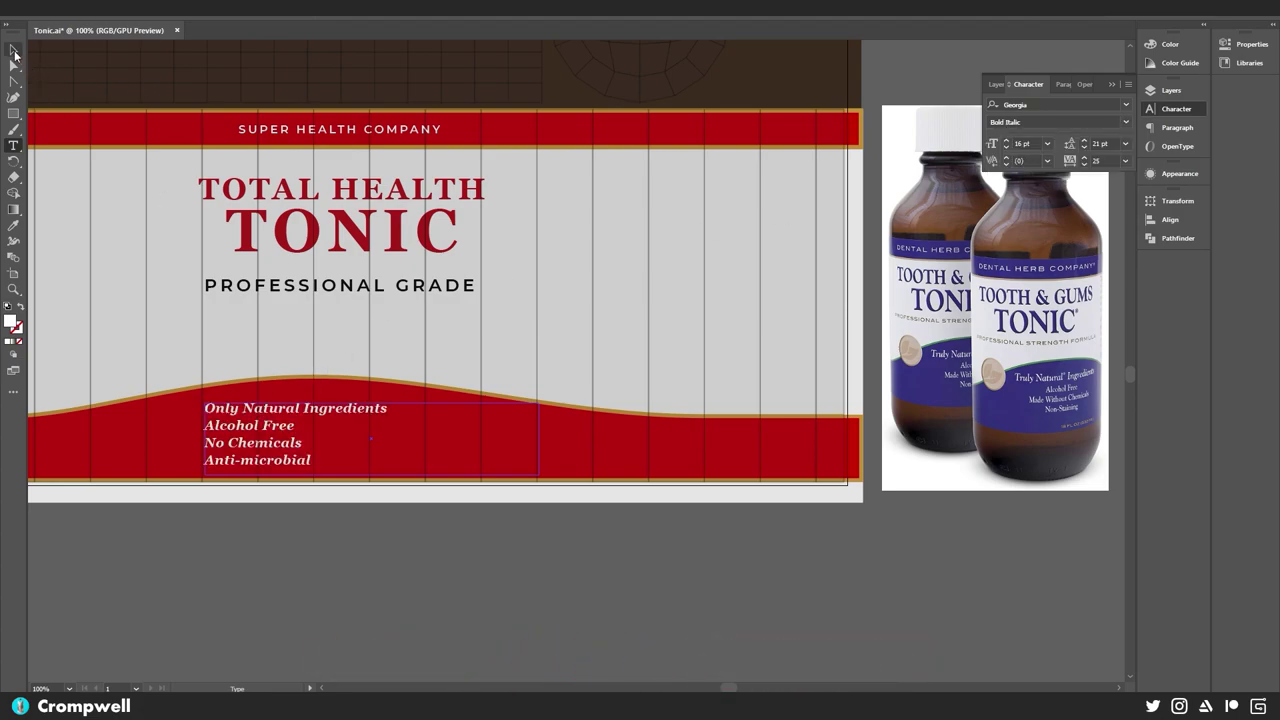
pyautogui.press('Escape')
pyautogui.click(257, 645)
# - Set the PROFESSIONAL GRADE tagline to 18 pt in the Medium weight and save the document
pyautogui.click(365, 203)
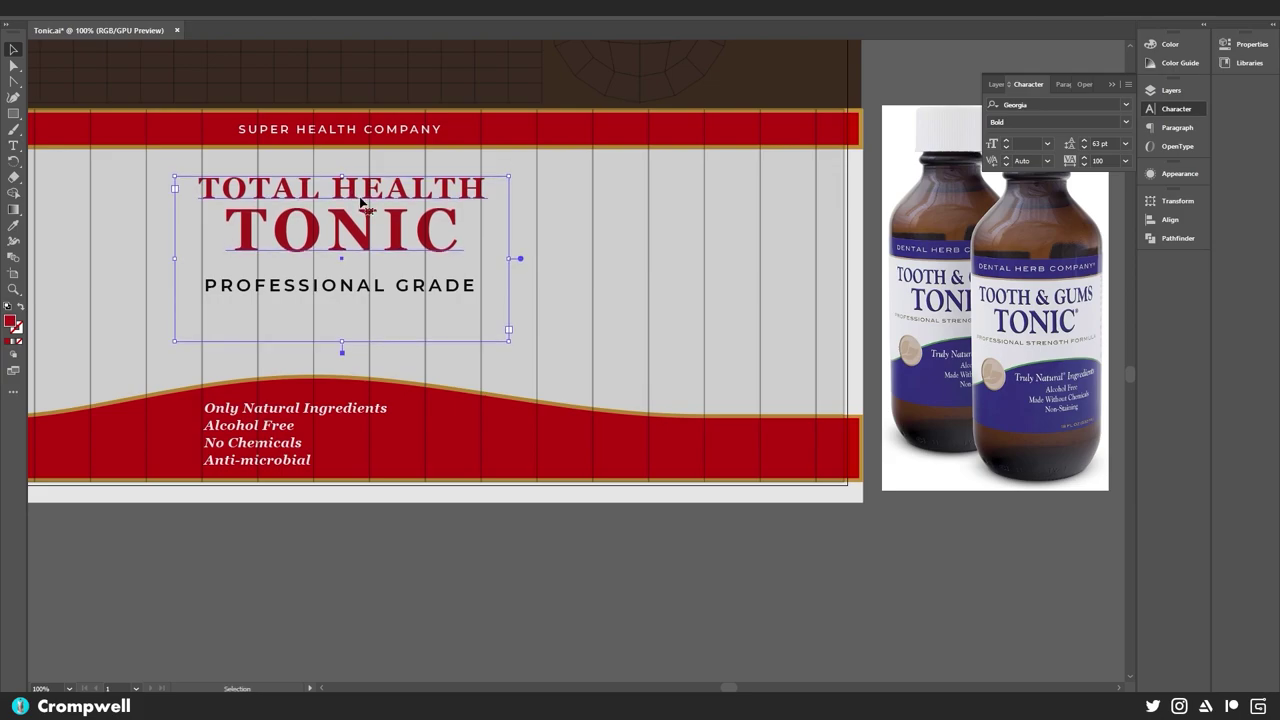
pyautogui.click(481, 523)
pyautogui.click(386, 287)
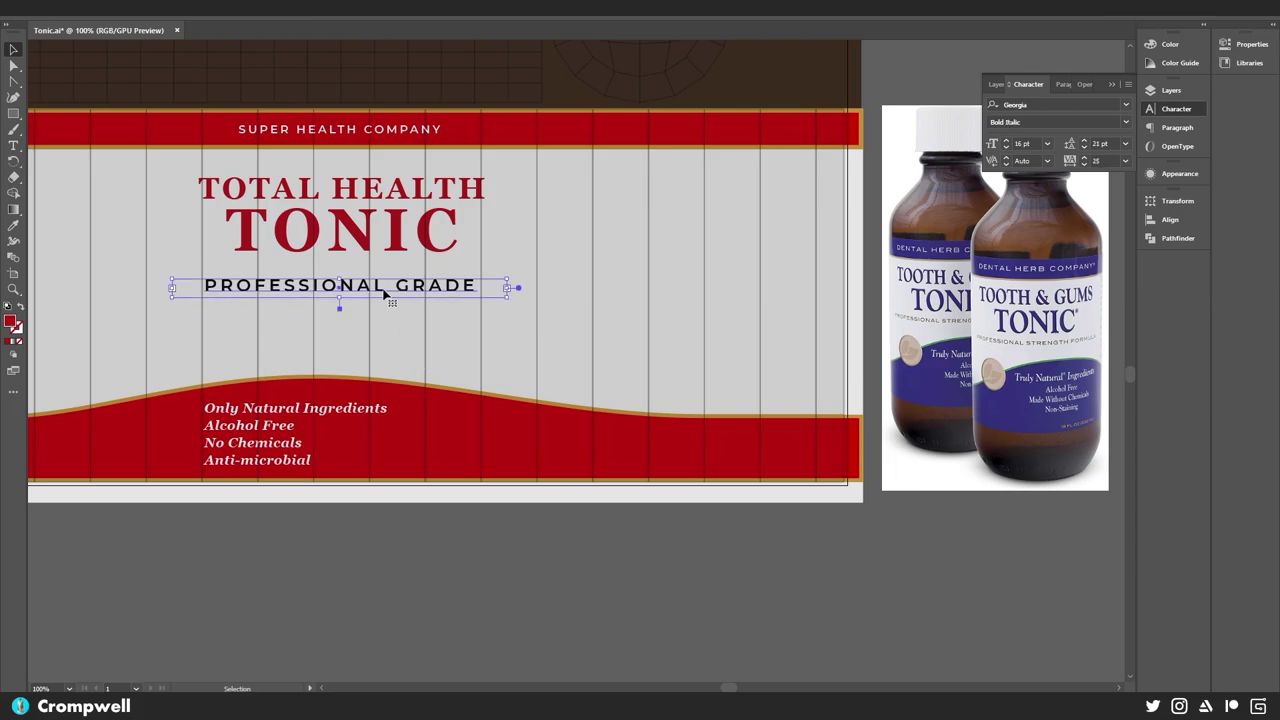
pyautogui.click(1047, 144)
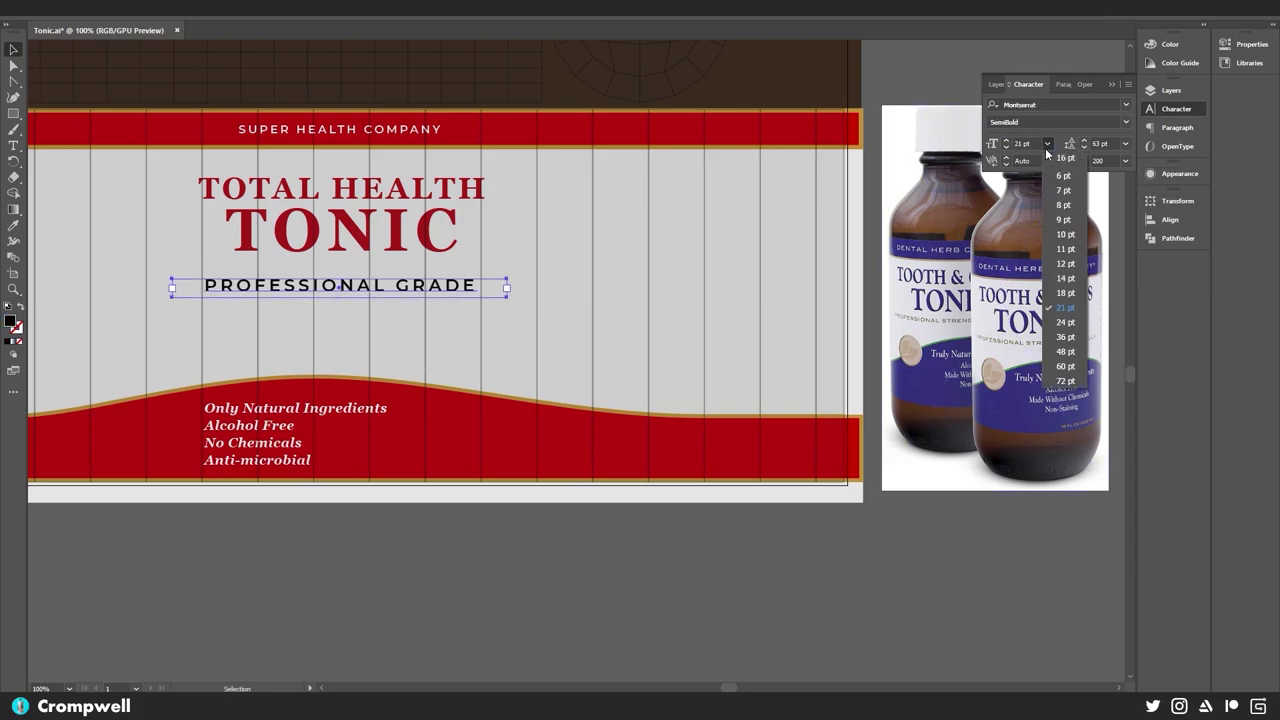
pyautogui.press('Escape')
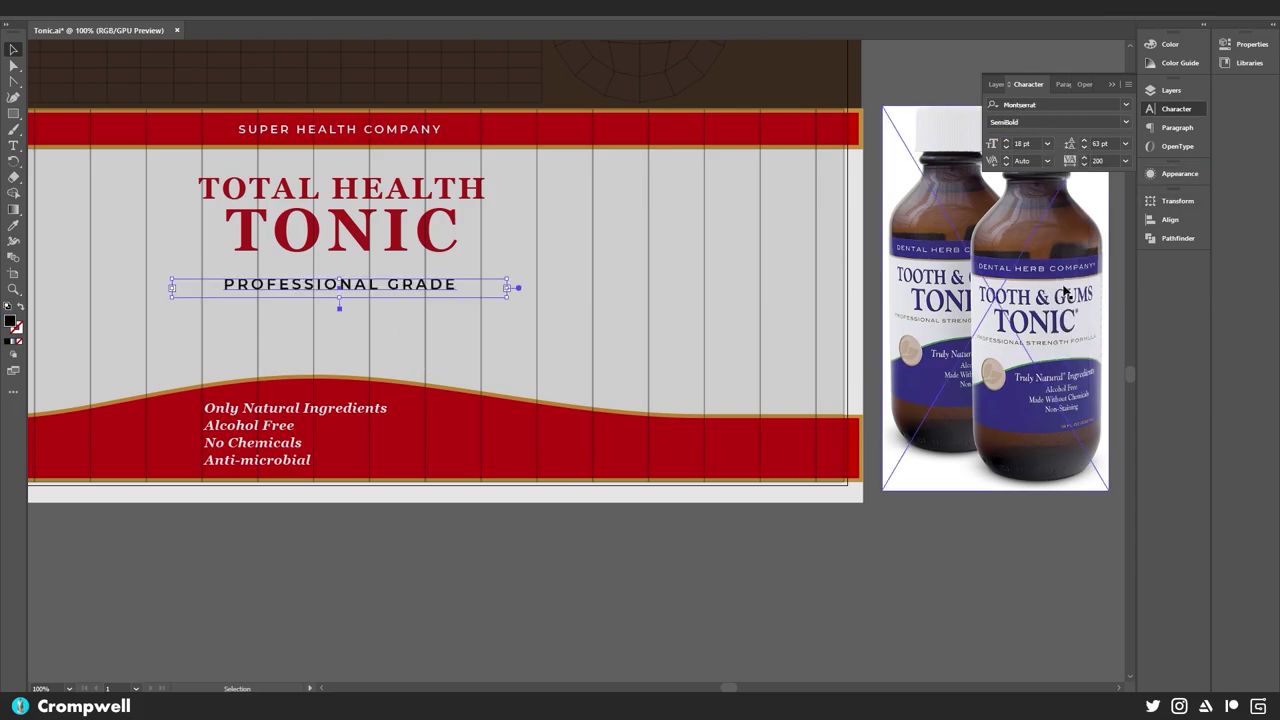
pyautogui.click(1126, 122)
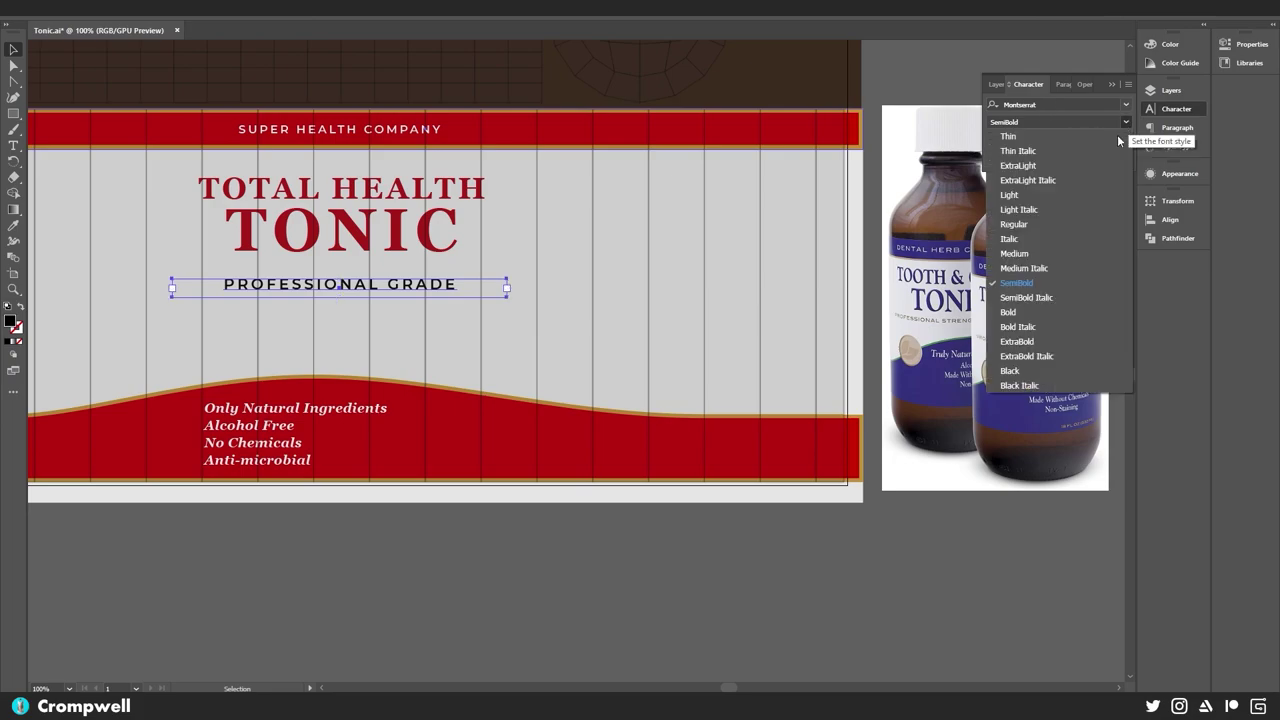
pyautogui.click(1036, 254)
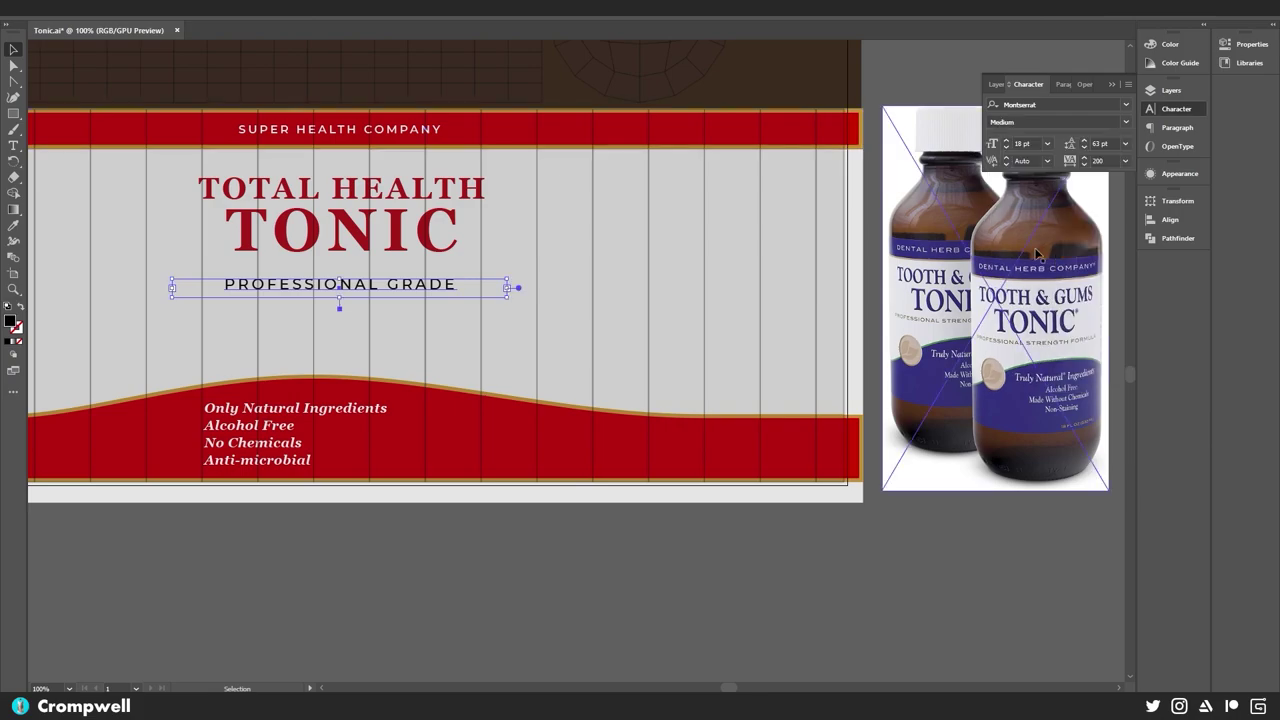
pyautogui.click(332, 530)
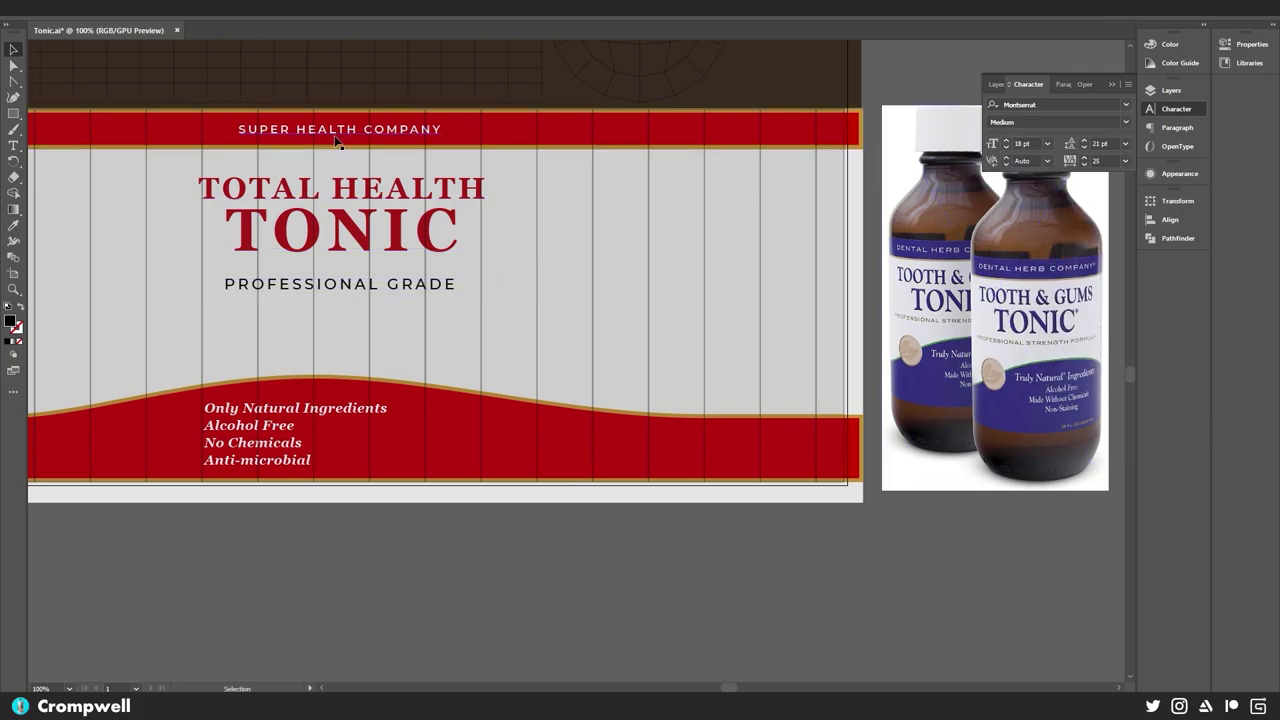
pyautogui.click(66, 8)
pyautogui.click(101, 120)
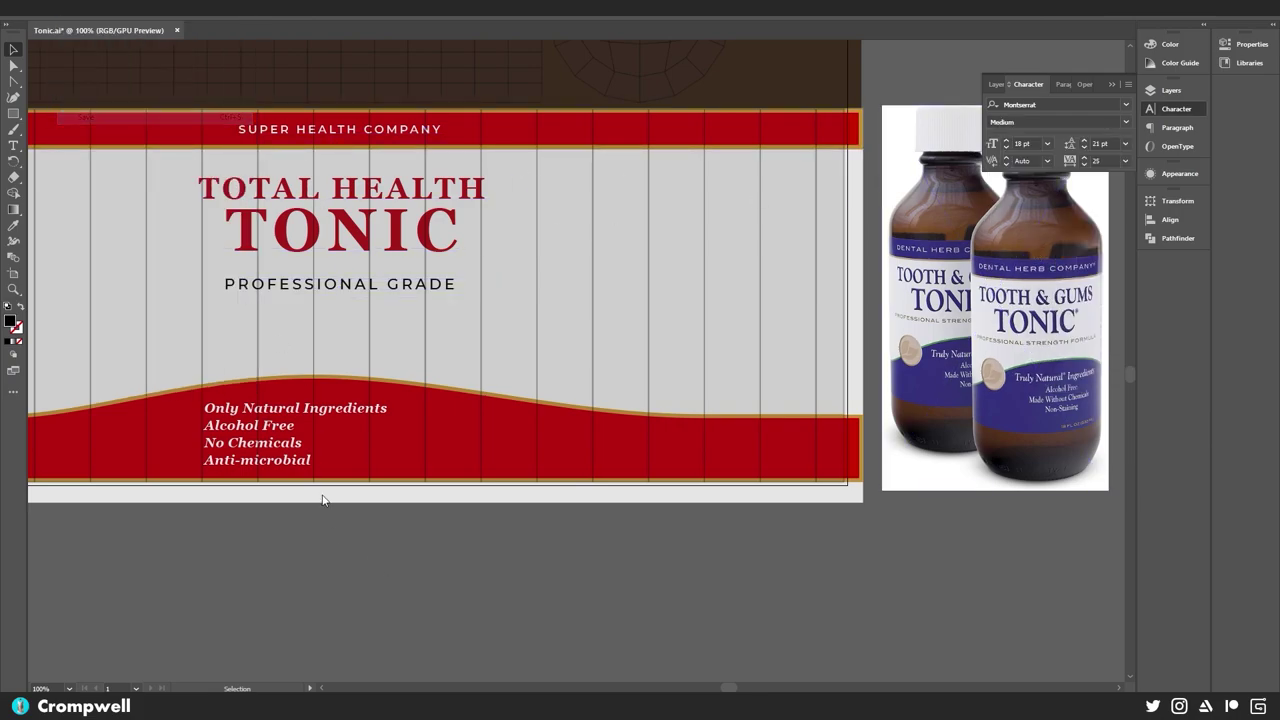
# - Hide the Reference layer and apply the red header band's appearance to the TOTAL HEALTH TONIC title with the Eyedropper
pyautogui.moveTo(241, 551); pyautogui.dragTo(263, 594)
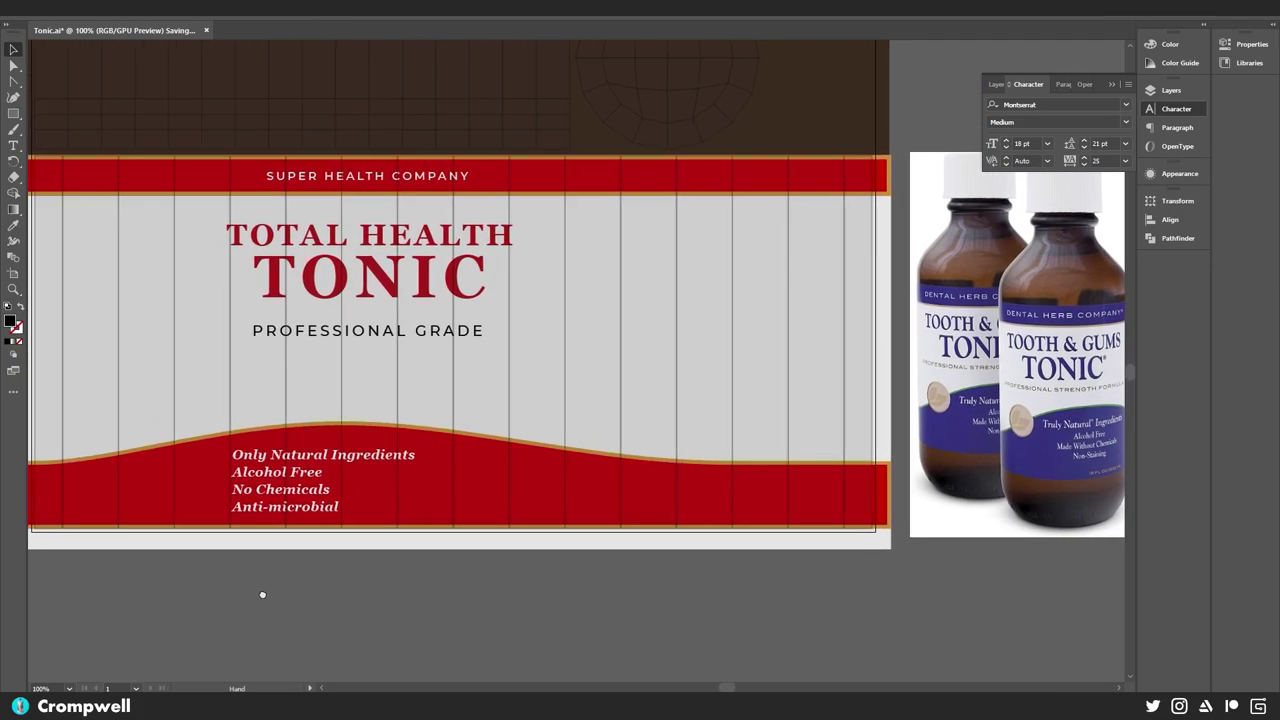
pyautogui.click(421, 289)
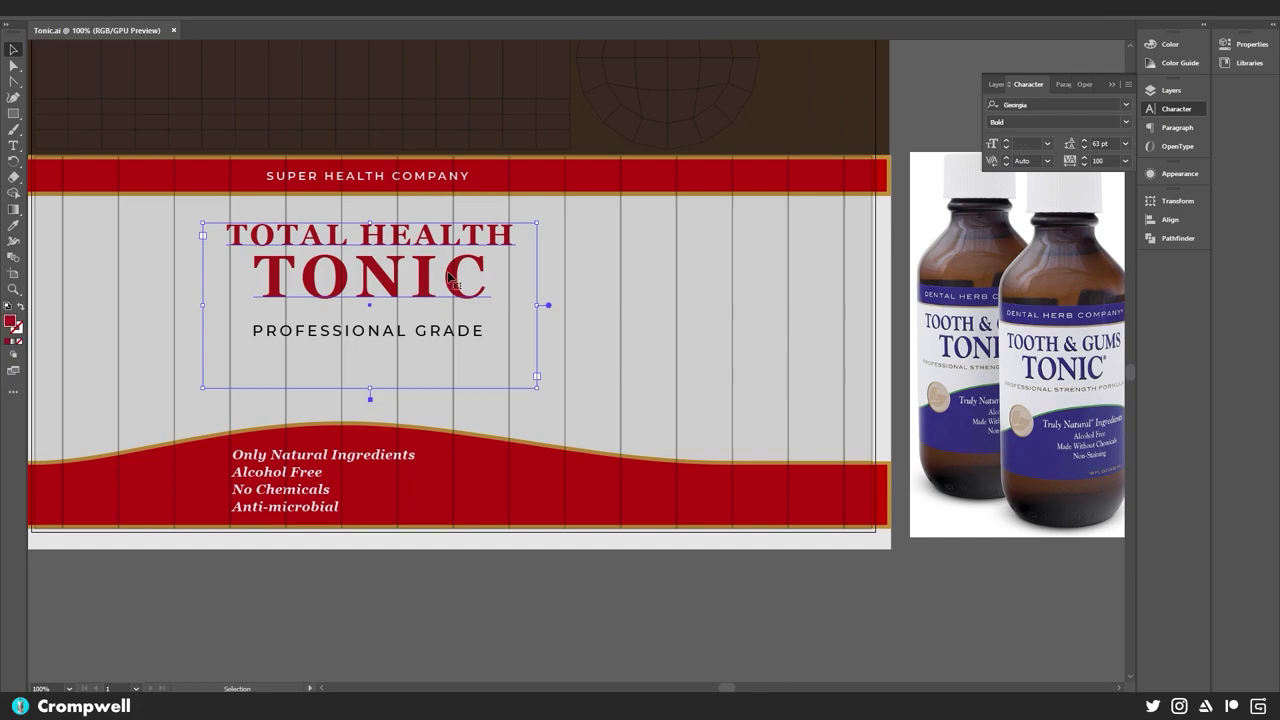
pyautogui.click(1160, 46)
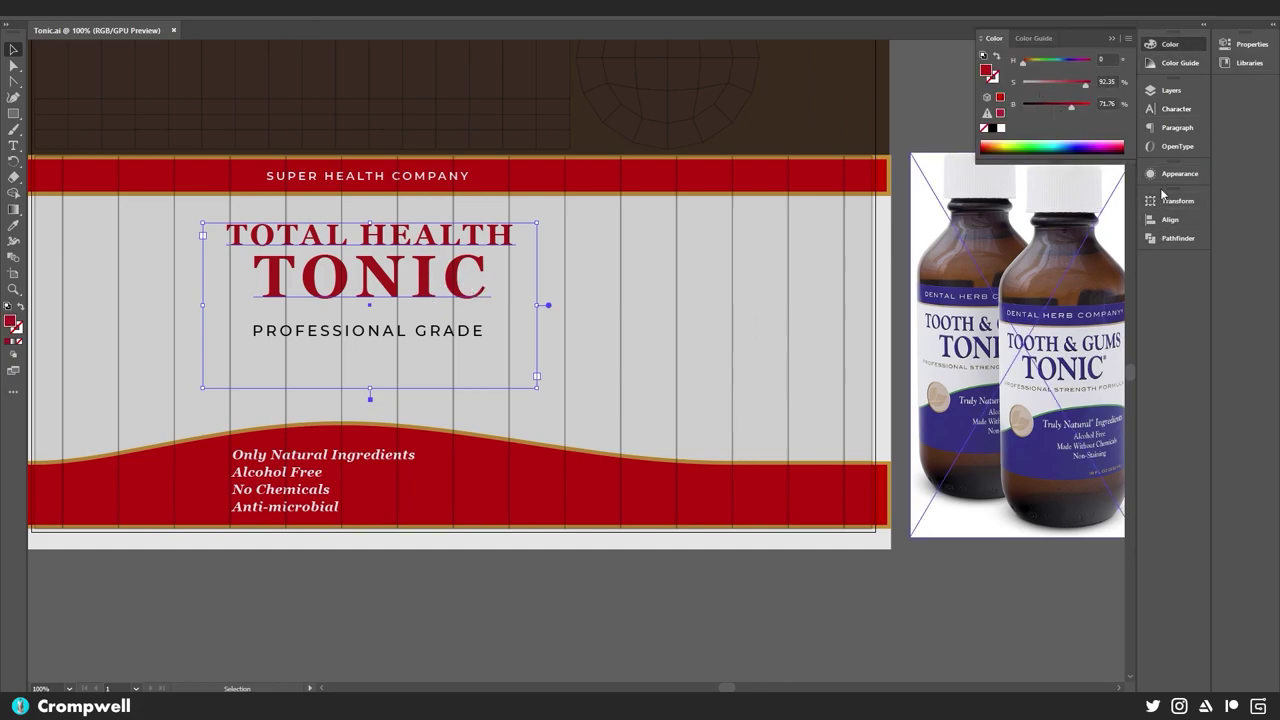
pyautogui.click(1151, 90)
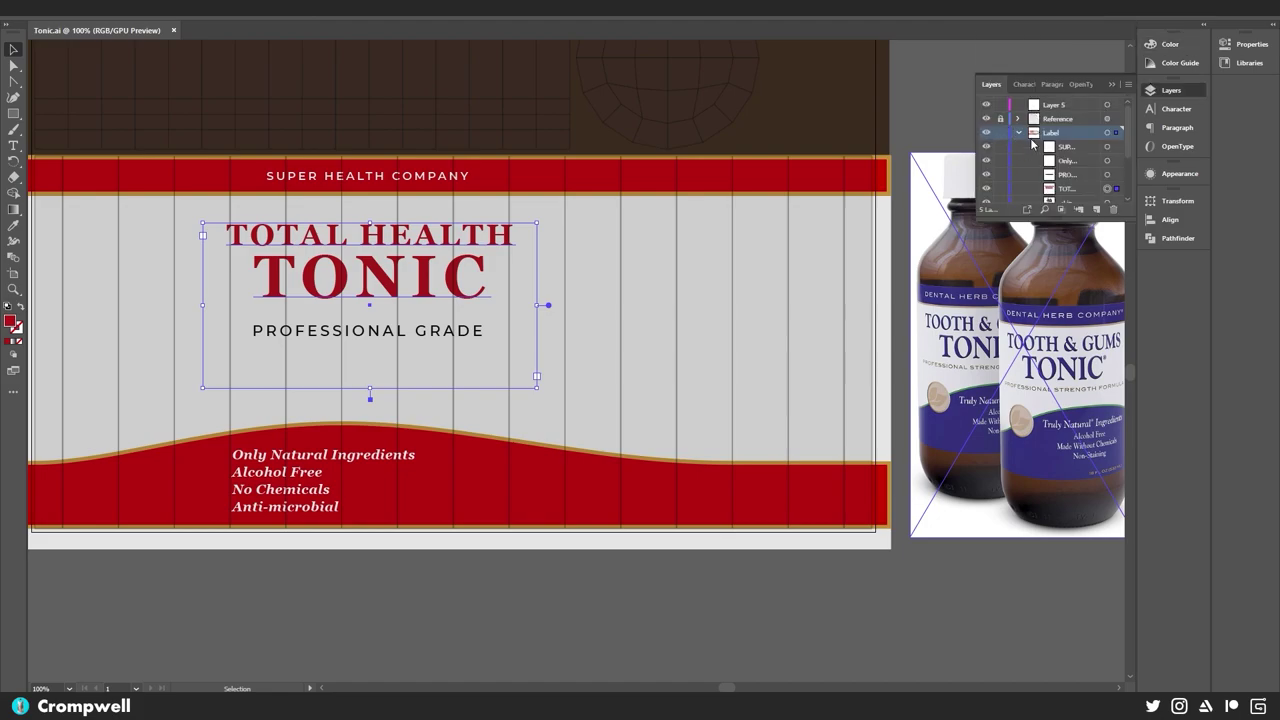
pyautogui.click(986, 119)
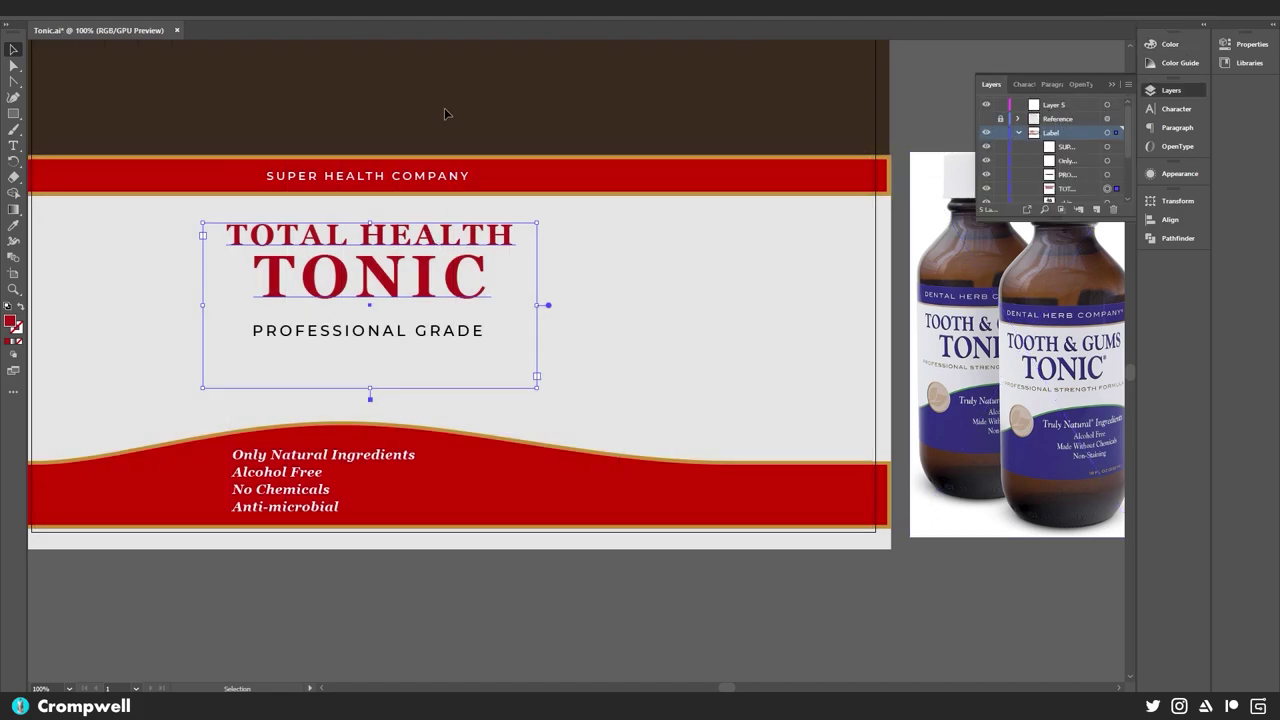
pyautogui.press('i')
pyautogui.click(567, 168)
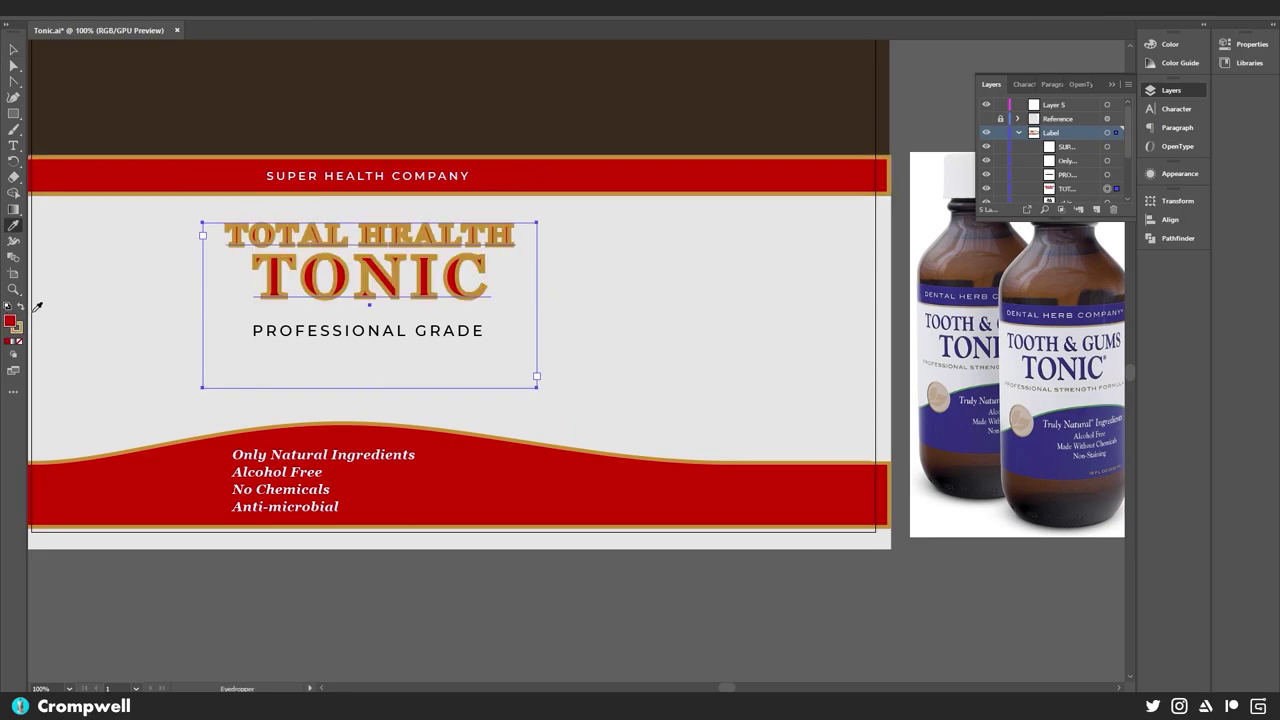
# - Remove the gold stroke from the TOTAL HEALTH TONIC title, deselect it and save the document
pyautogui.click(16, 330)
pyautogui.click(19, 341)
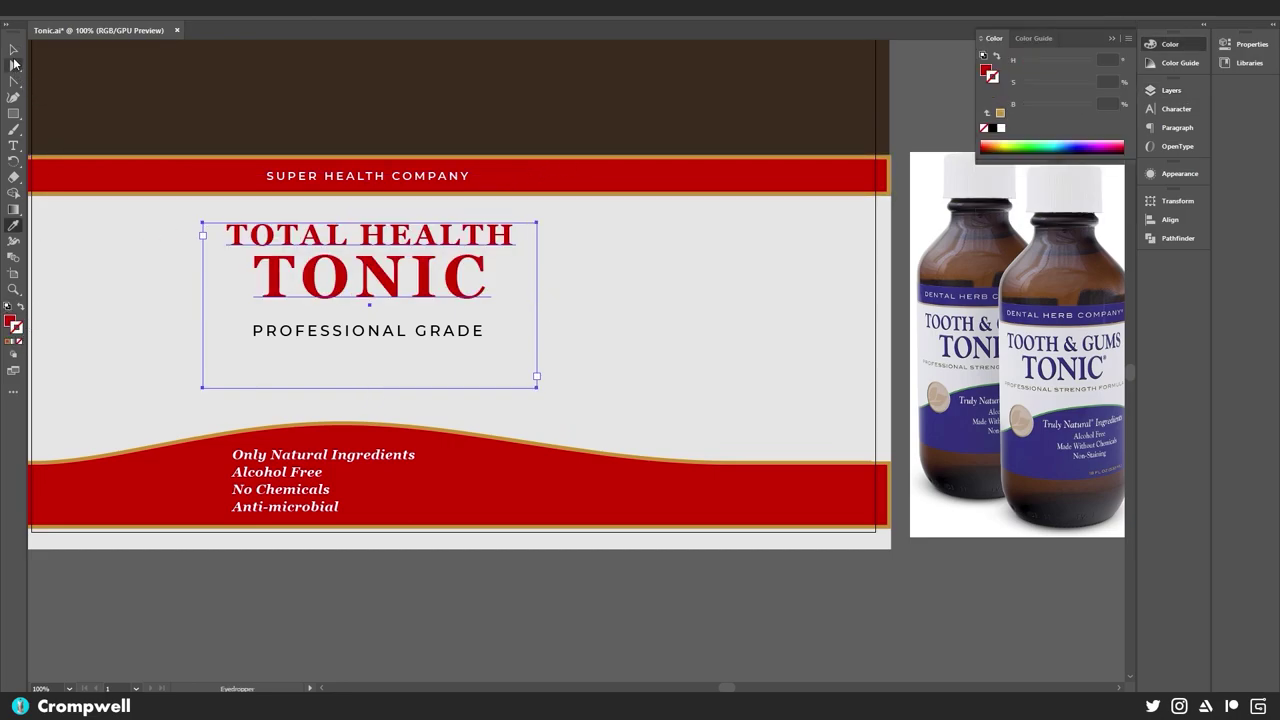
pyautogui.click(13, 50)
pyautogui.hotkey('ctrl', 'shift', 'a')
pyautogui.moveTo(300, 128); pyautogui.dragTo(414, 139)
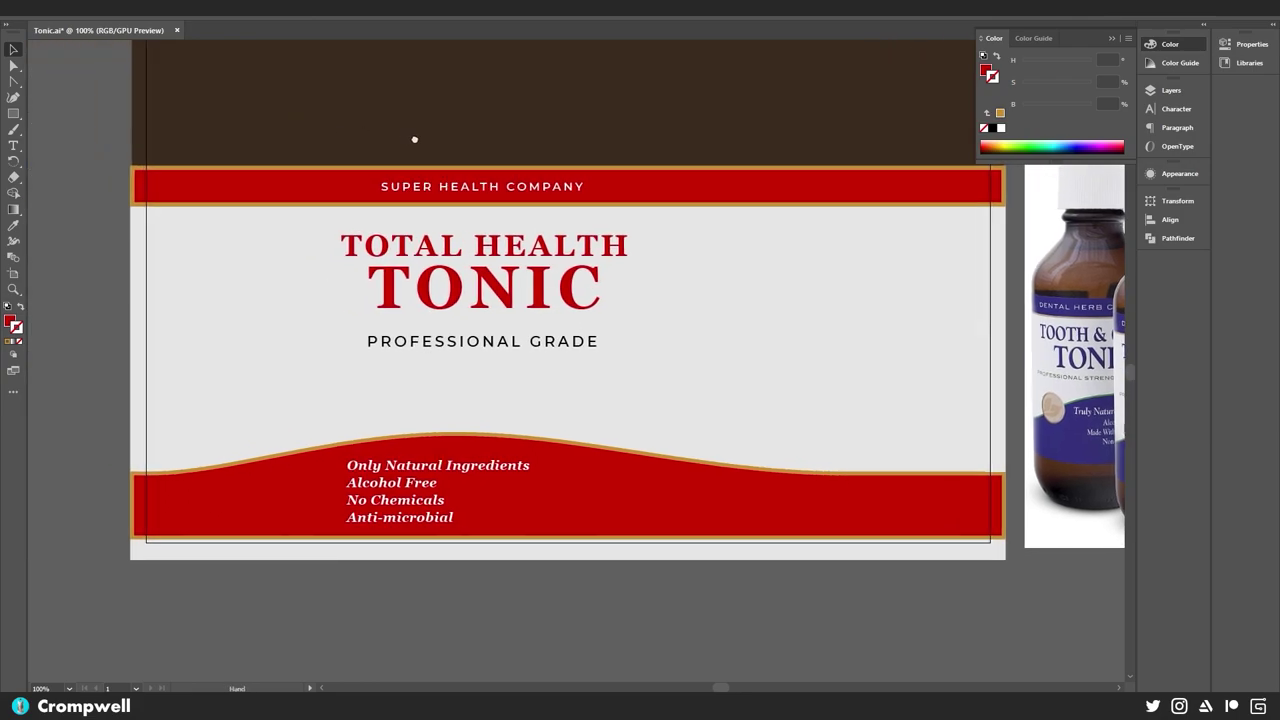
pyautogui.moveTo(562, 140); pyautogui.dragTo(497, 128)
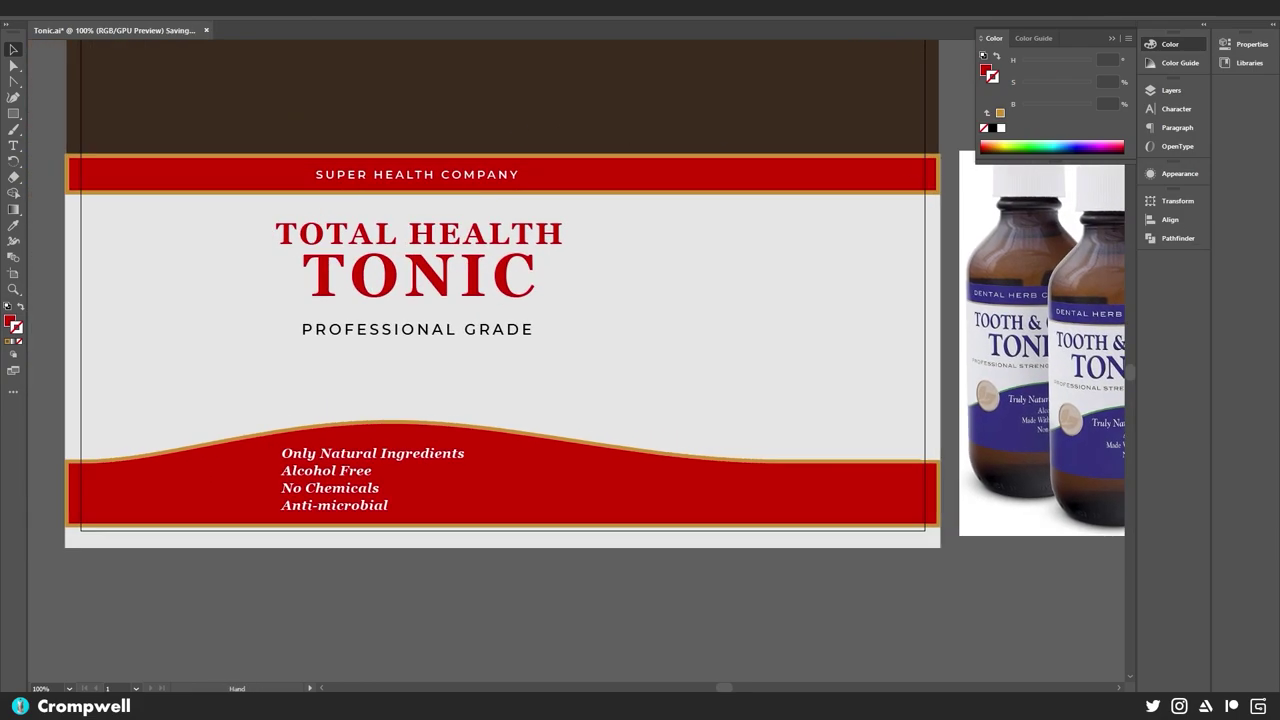
pyautogui.hotkey('ctrl', 's')
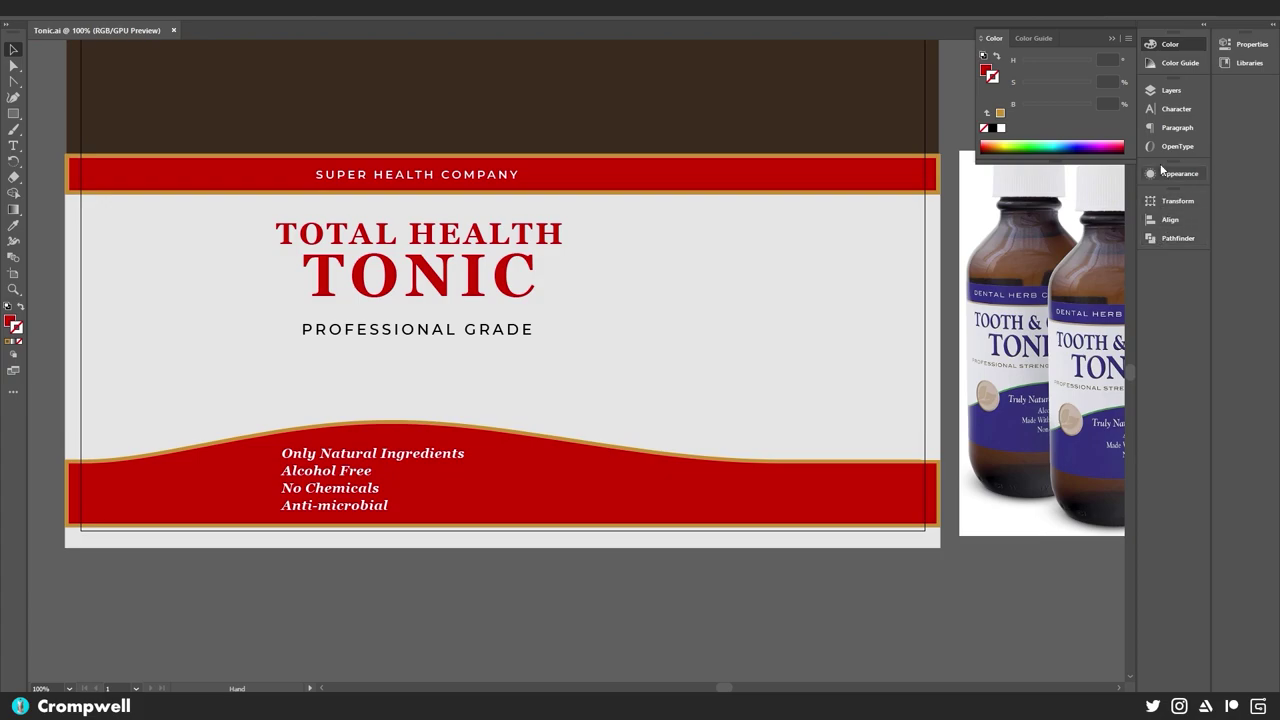
# - Show the Reference layer again and nudge the ingredients text block slightly upward within the red wave
pyautogui.click(1170, 90)
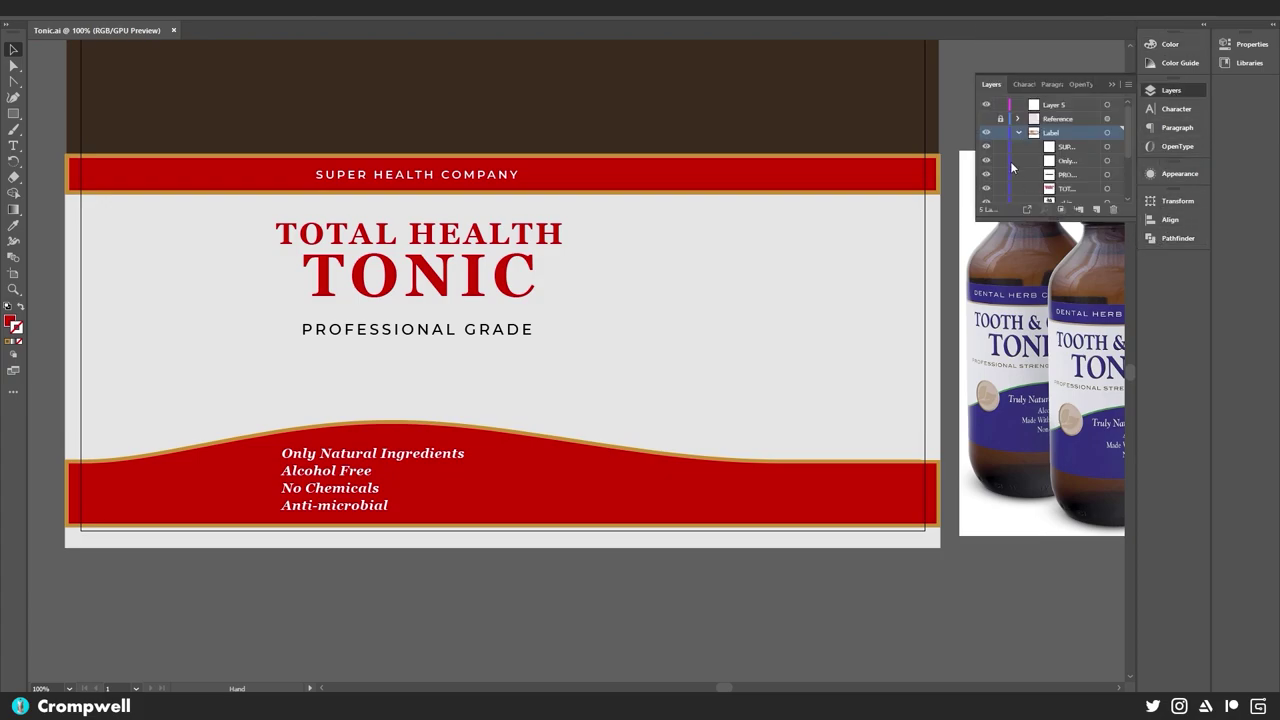
pyautogui.click(986, 120)
pyautogui.scroll(-1, 577, 223)
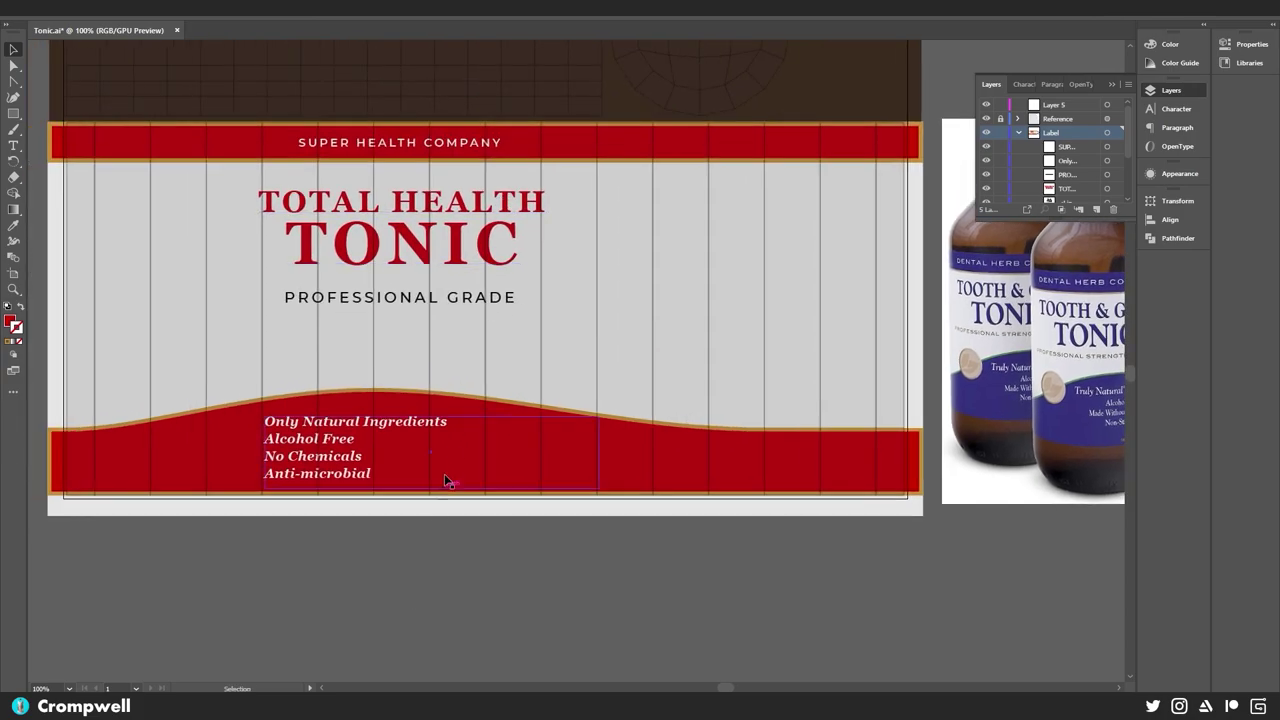
pyautogui.press('a')
pyautogui.keyDown('ctrl'); pyautogui.click(321, 434); pyautogui.keyUp('ctrl')
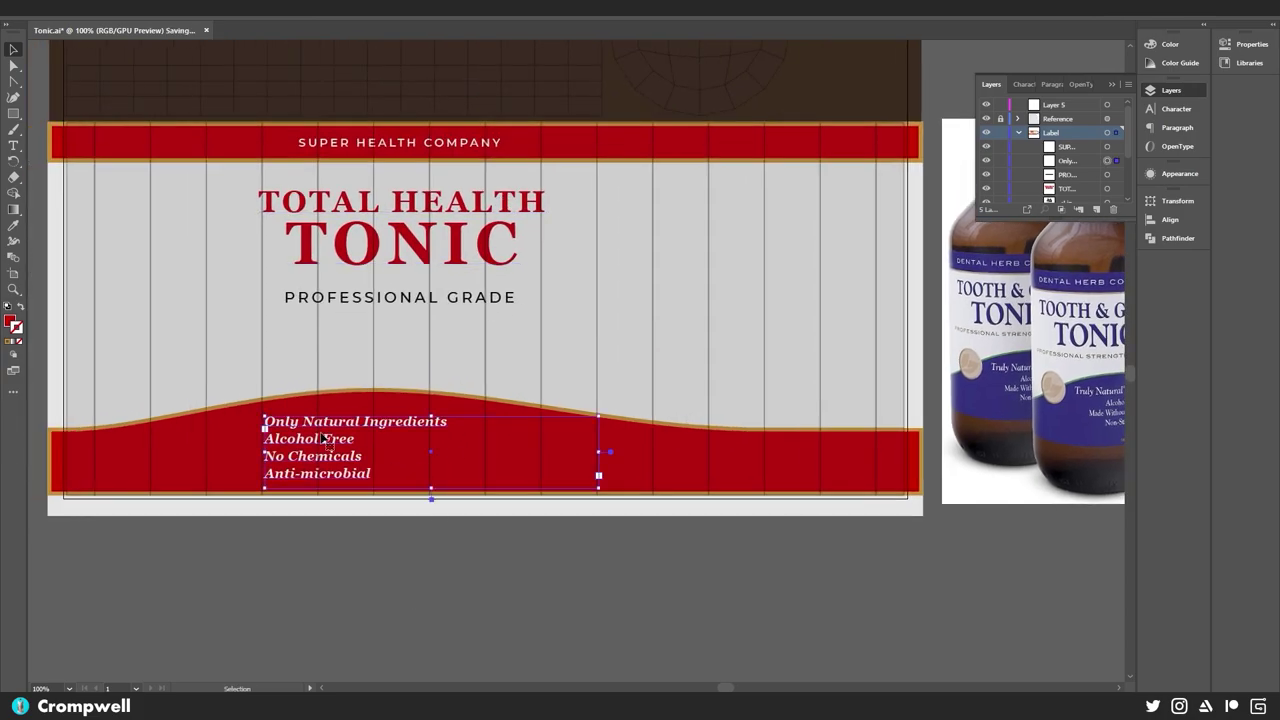
pyautogui.press('Up')
pyautogui.press('Up')
pyautogui.press('Up')
pyautogui.press('Up')
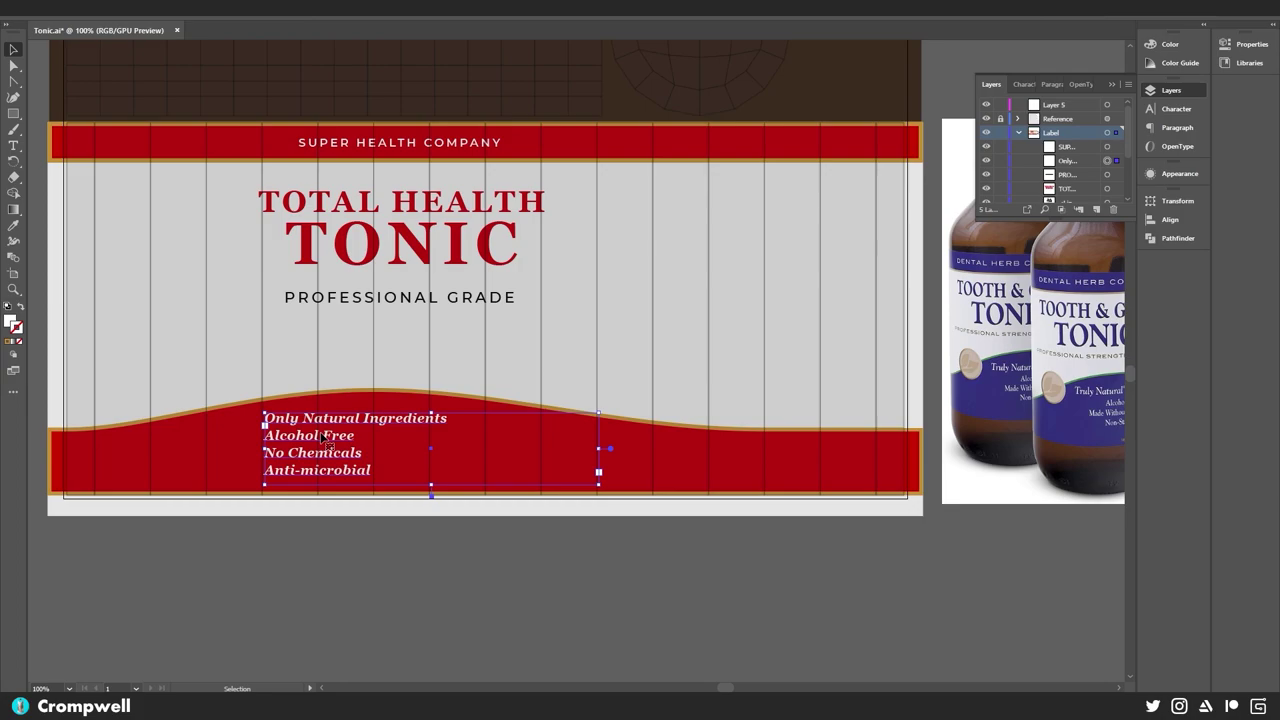
# - Set only the "Alcohol Free", "No Chemicals" and "Anti-microbial" lines to the Italic style and save the document
pyautogui.press('t')
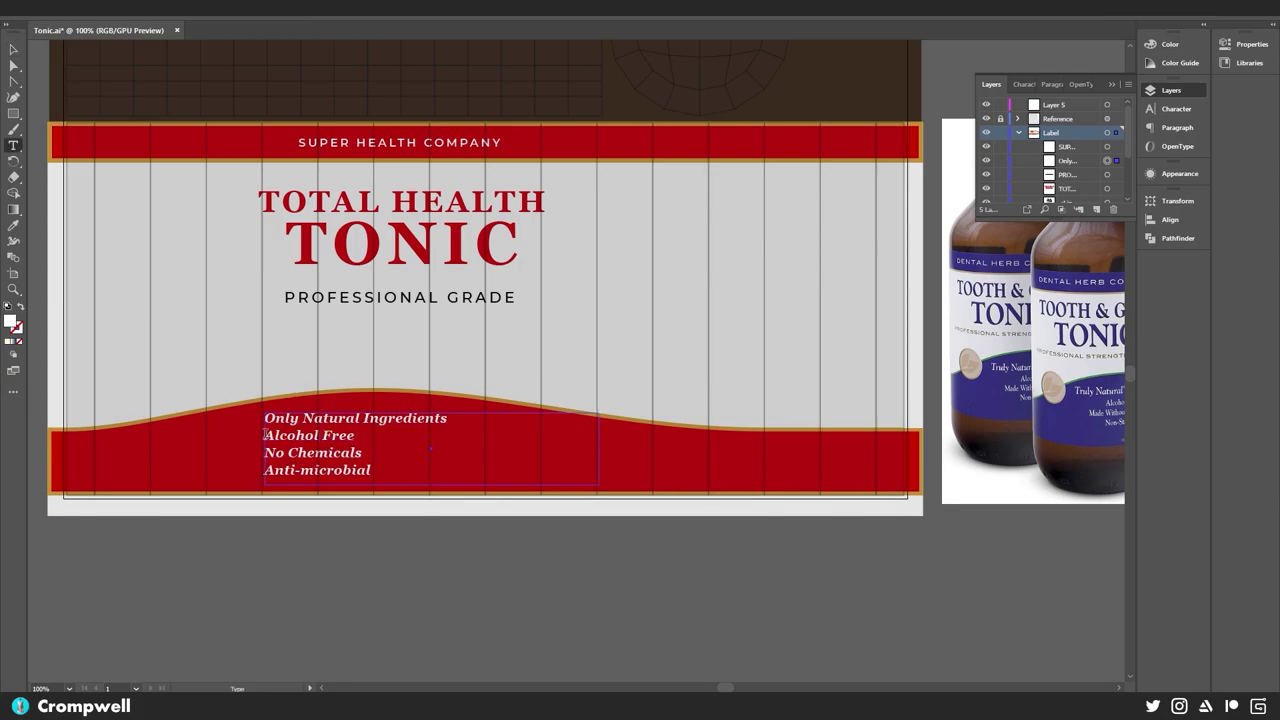
pyautogui.moveTo(265, 435); pyautogui.dragTo(372, 472)
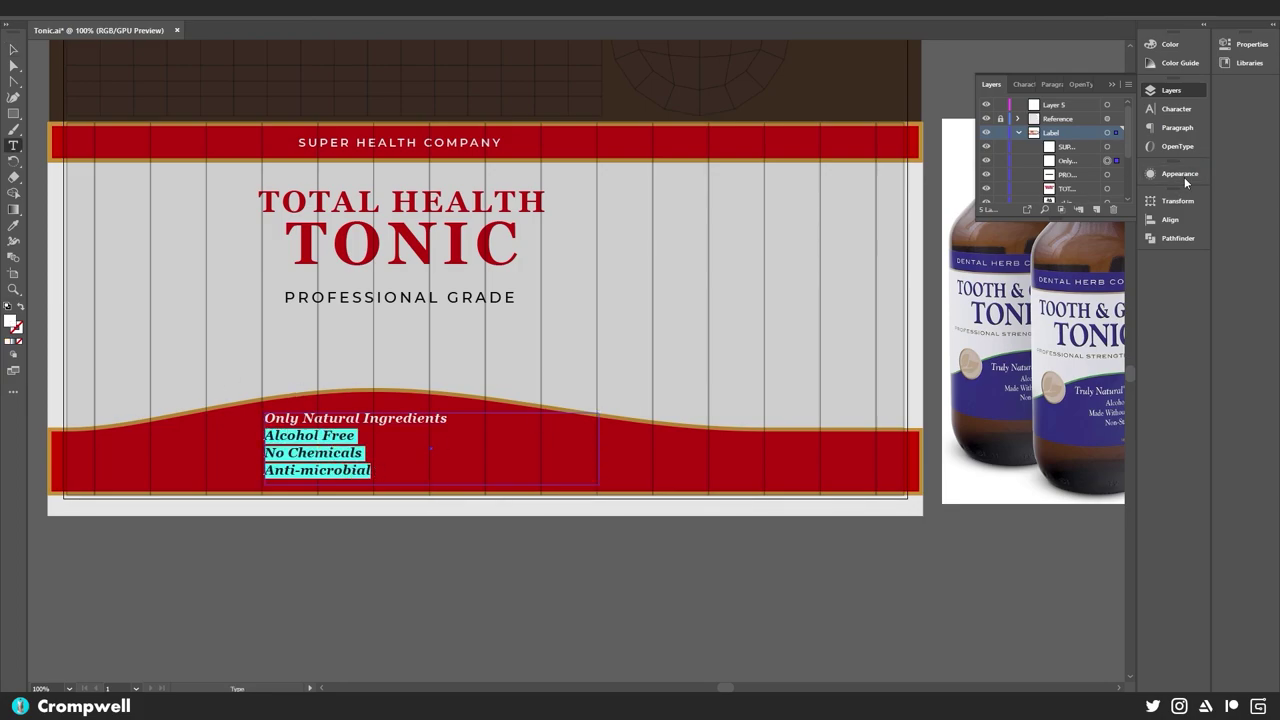
pyautogui.click(1168, 112)
pyautogui.click(1125, 121)
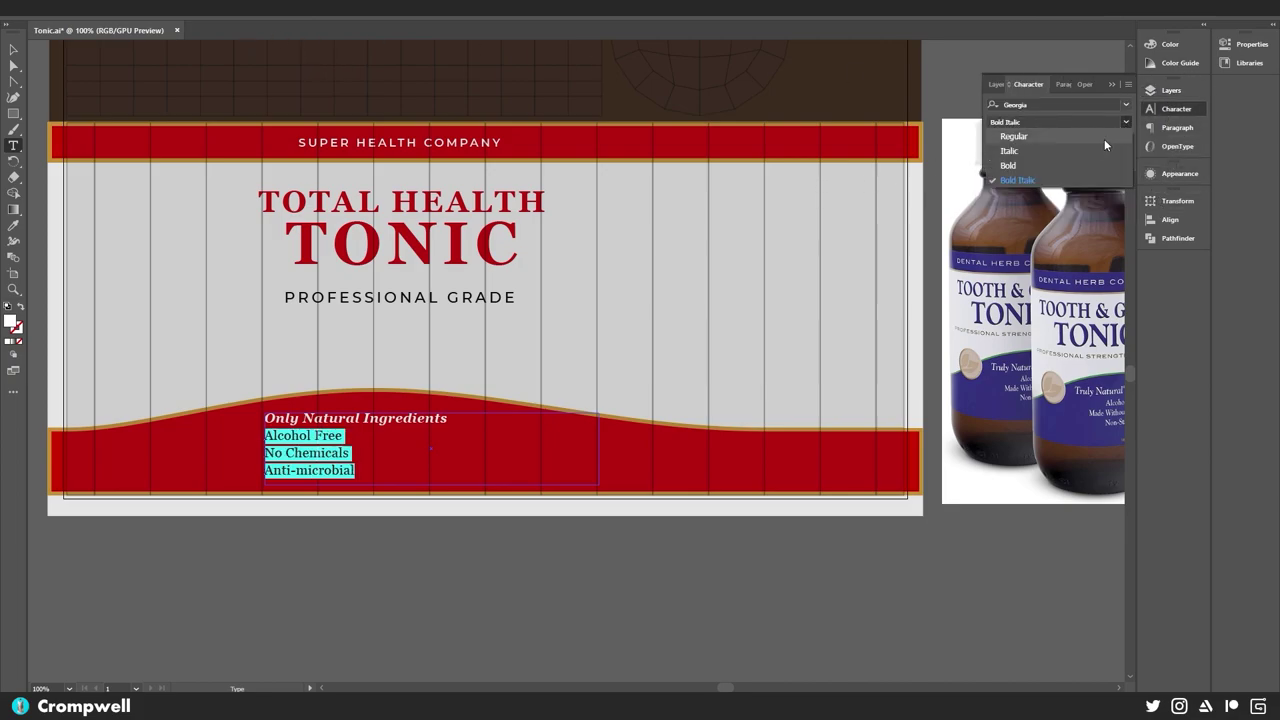
pyautogui.click(1010, 150)
pyautogui.click(14, 49)
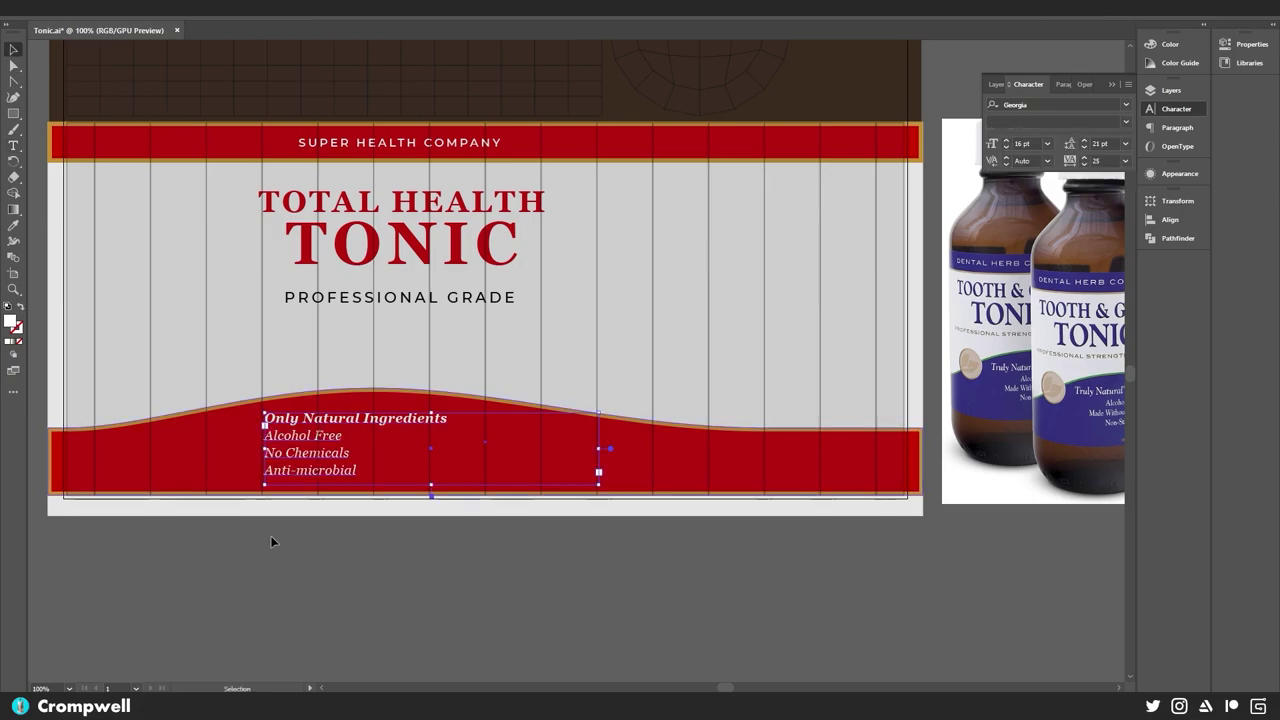
pyautogui.click(271, 538)
pyautogui.moveTo(428, 564); pyautogui.dragTo(400, 559)
pyautogui.hotkey('ctrl', 's')
# - Nudge the ingredients text block slightly to the left on the red wave
pyautogui.click(233, 421)
pyautogui.moveTo(233, 421); pyautogui.dragTo(240, 421)
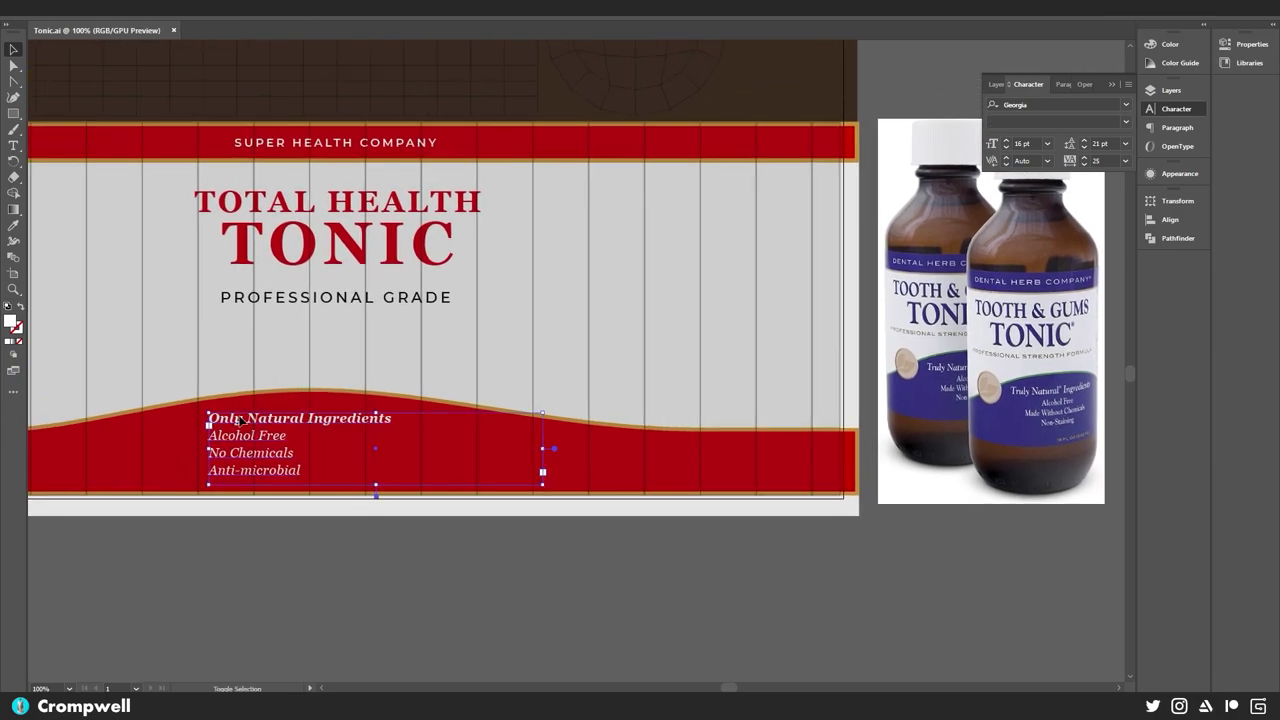
pyautogui.press('Left')
pyautogui.press('Left')
pyautogui.press('Left')
pyautogui.press('Left')
pyautogui.press('Left')
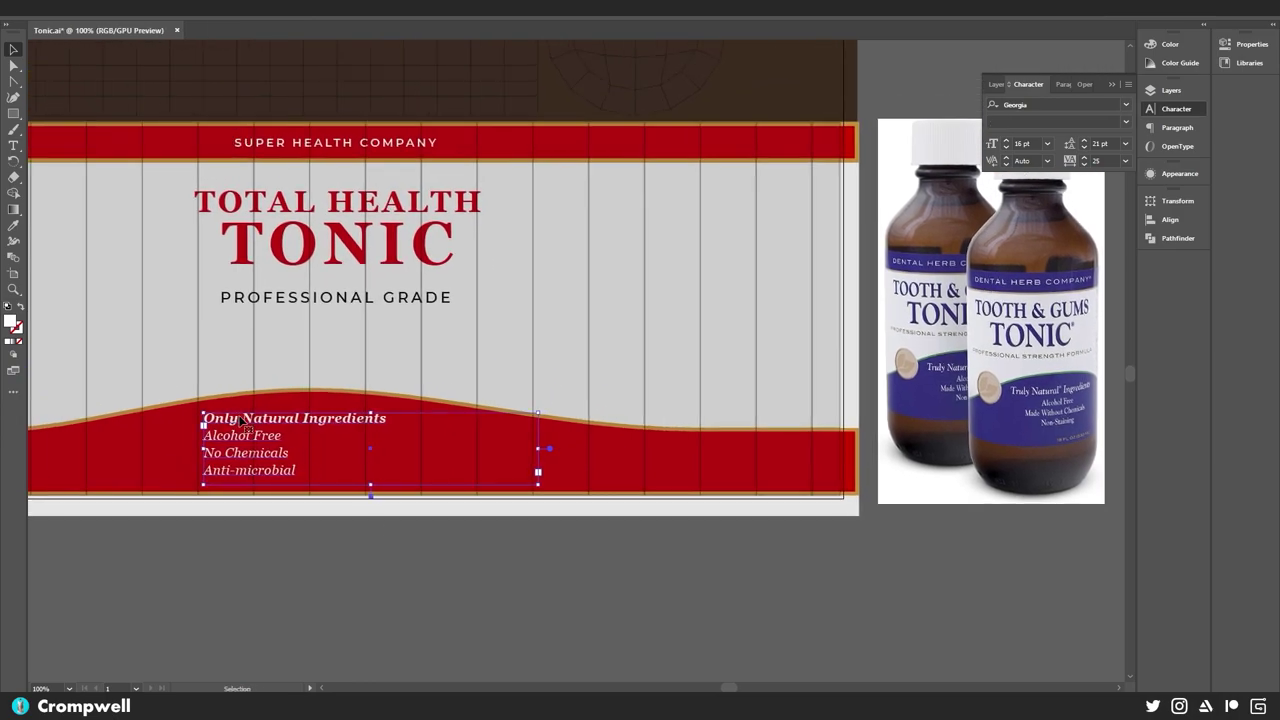
pyautogui.click(323, 557)
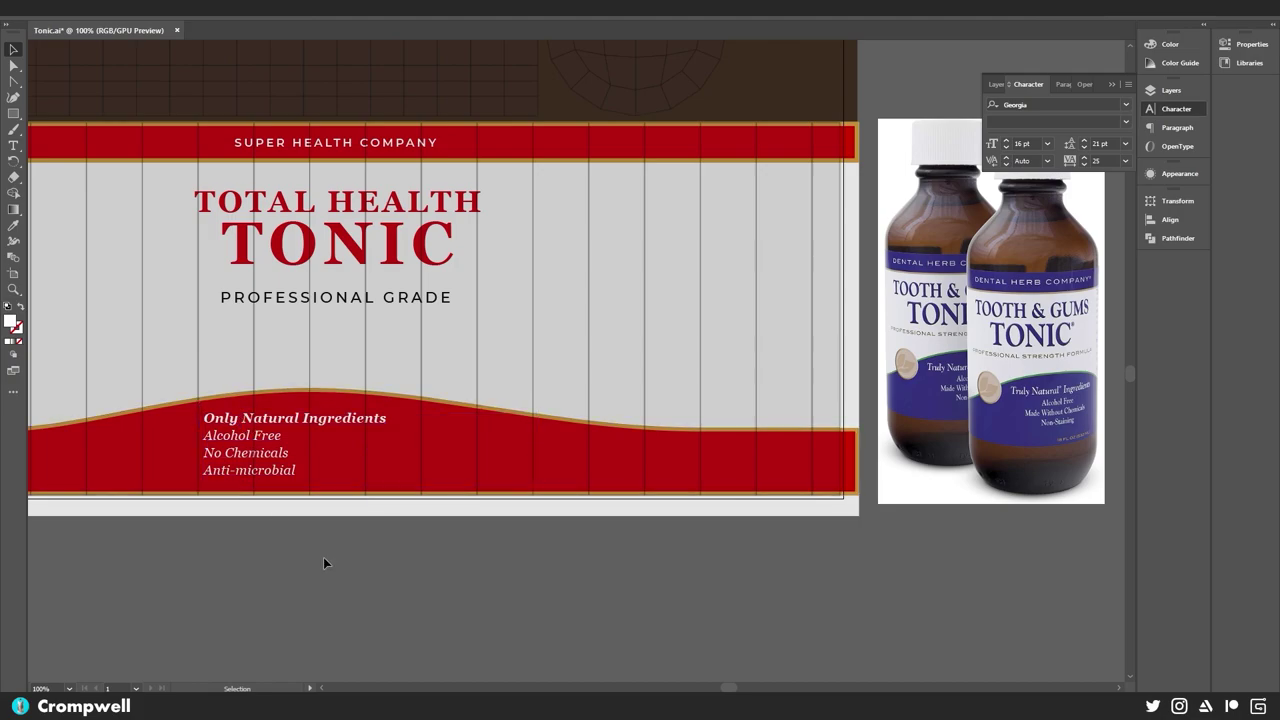
pyautogui.moveTo(323, 557); pyautogui.dragTo(350, 566)
# - Draw a small circle centred on the wave's gold edge, just left of the "Only Natural Ingredients" line
pyautogui.click(1045, 395)
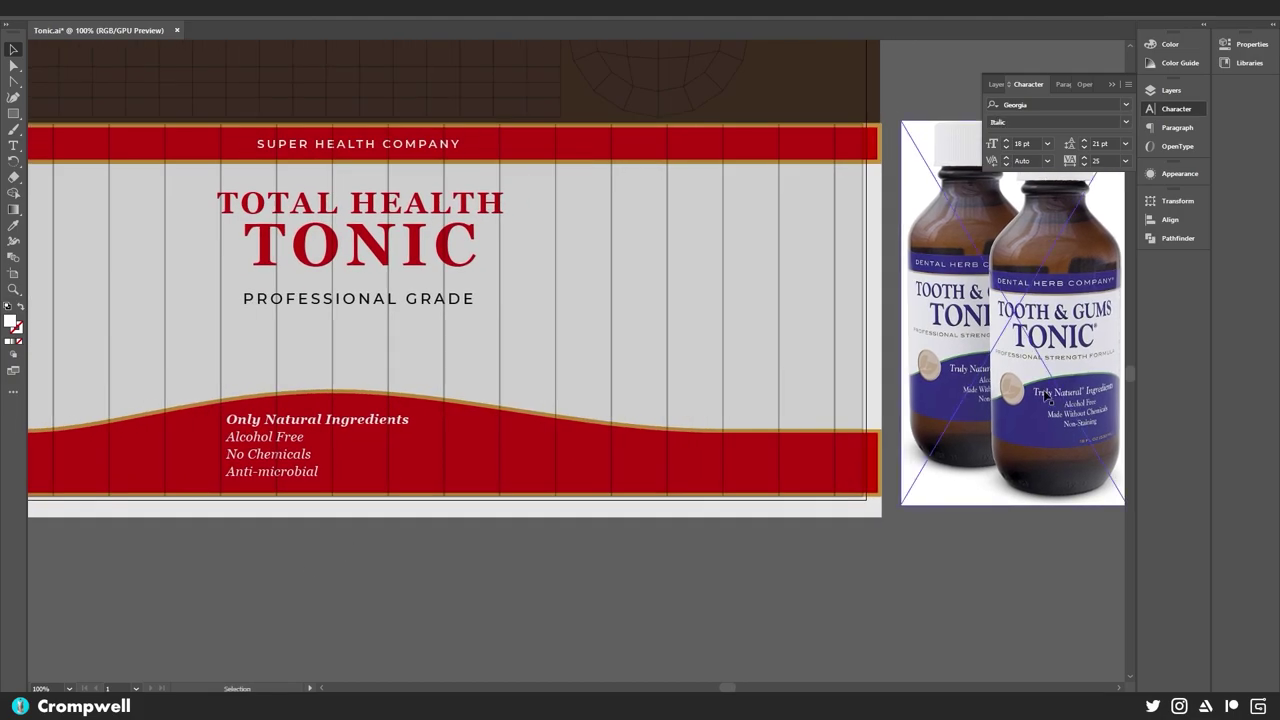
pyautogui.click(391, 348)
pyautogui.moveTo(391, 348); pyautogui.dragTo(486, 371)
pyautogui.hotkey('ctrl', 'shift', 'a')
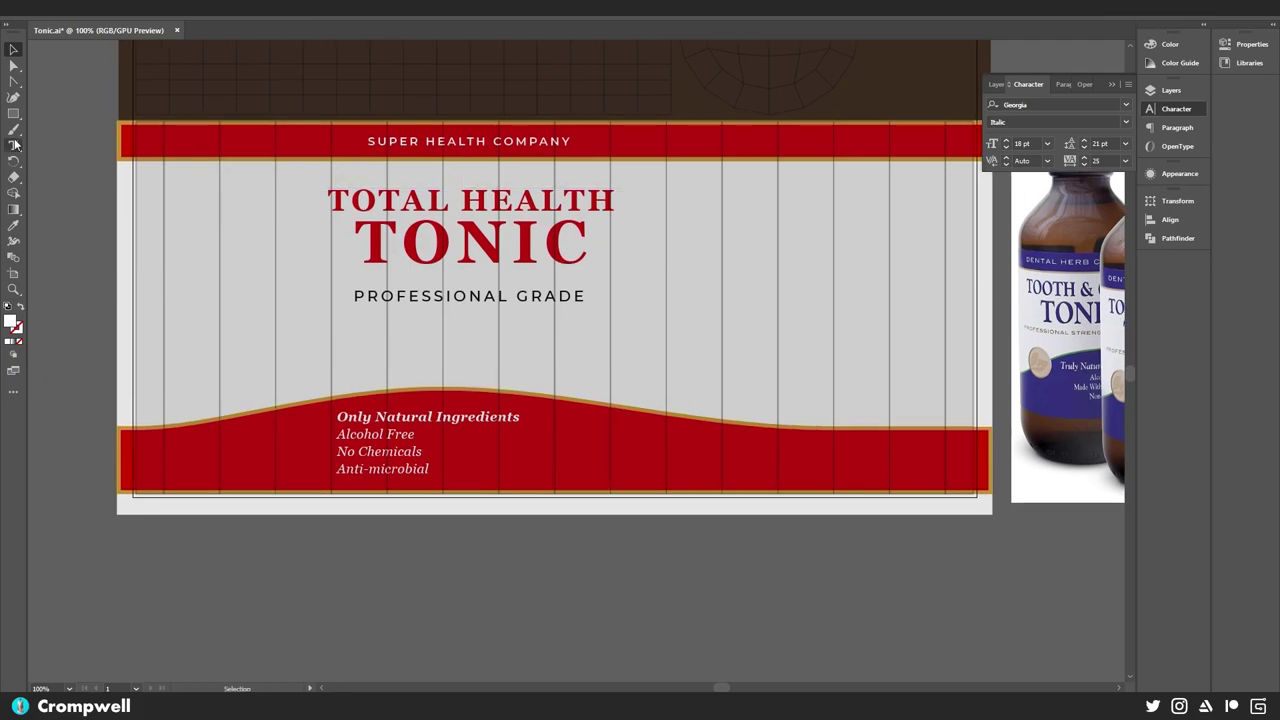
pyautogui.click(14, 113)
pyautogui.moveTo(19, 117); pyautogui.dragTo(60, 141)
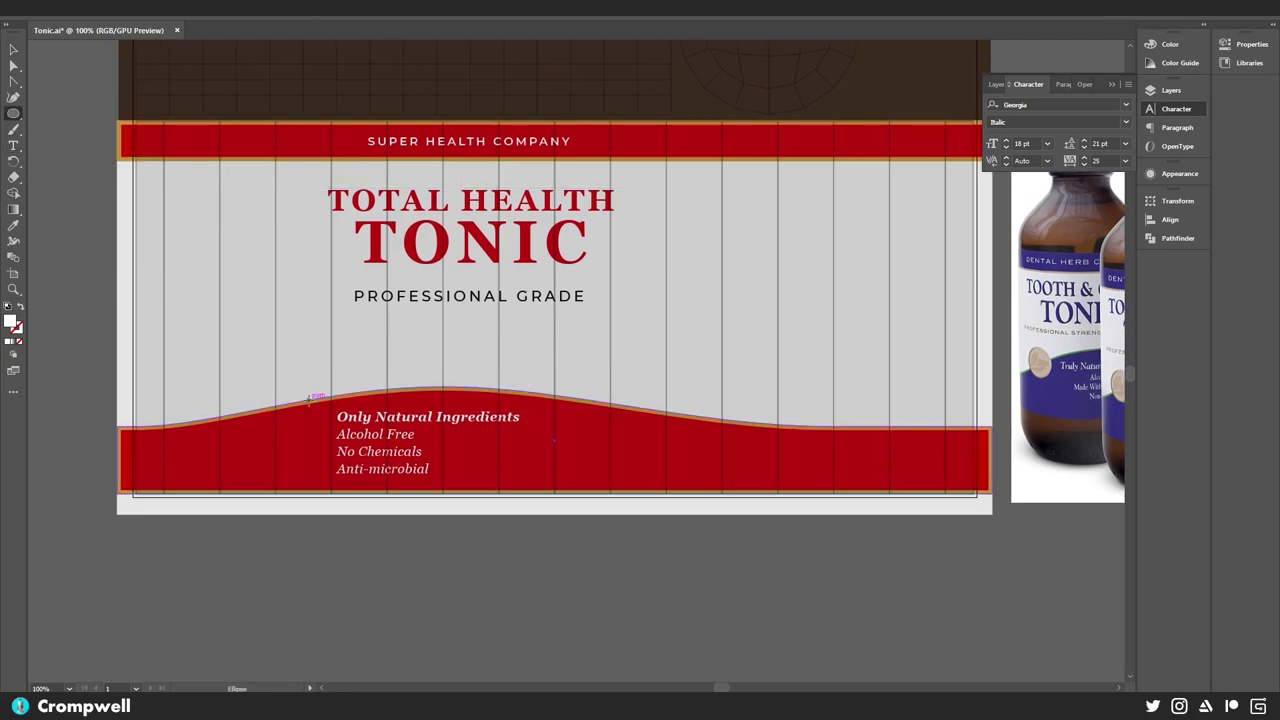
pyautogui.moveTo(308, 400)
pyautogui.mouseDown()
pyautogui.moveTo(341, 368)
pyautogui.moveTo(302, 397)
pyautogui.mouseUp()
pyautogui.press('v')
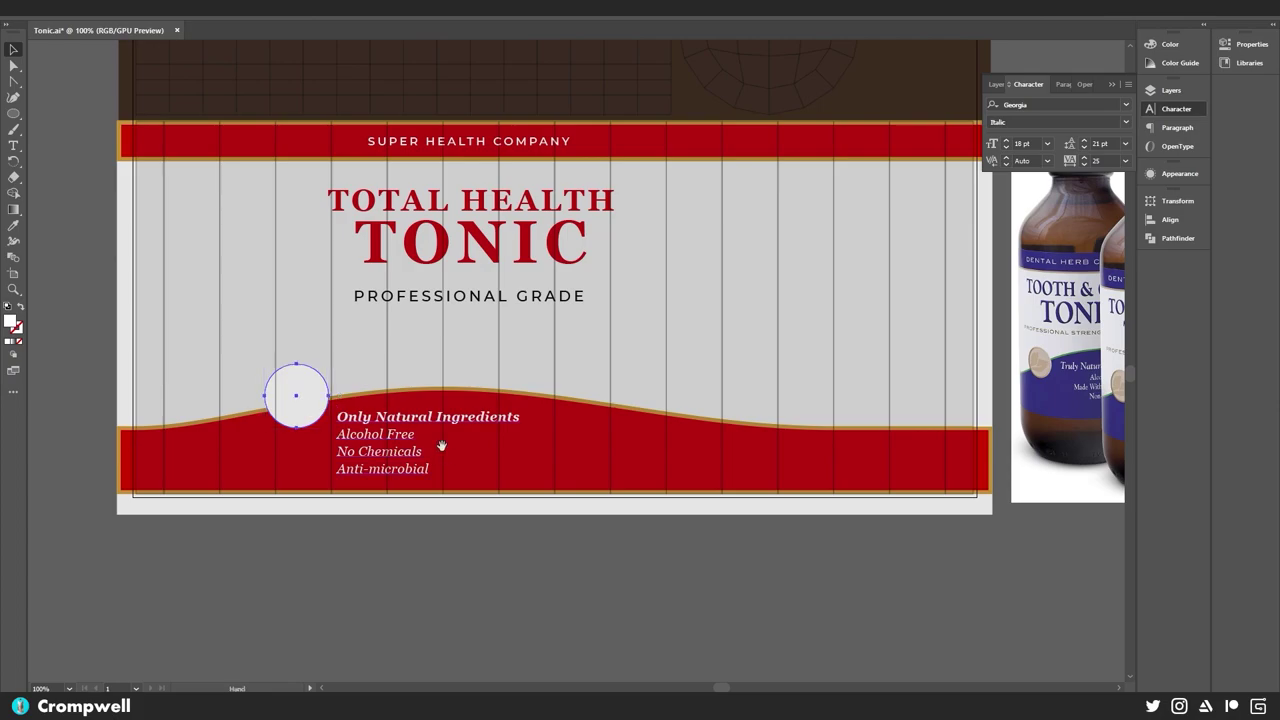
# - Hide the Reference layer and give the circle the wave's red fill and gold stroke with the Eyedropper
pyautogui.moveTo(474, 383); pyautogui.dragTo(386, 384)
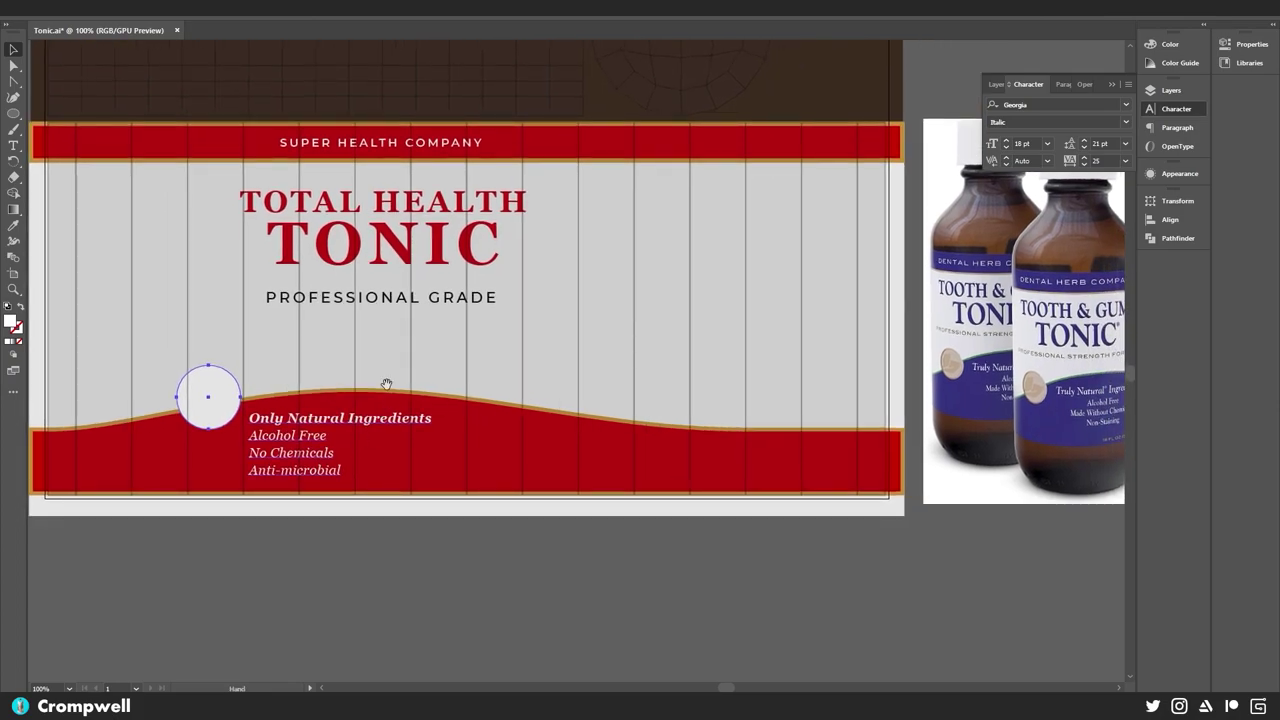
pyautogui.click(1168, 91)
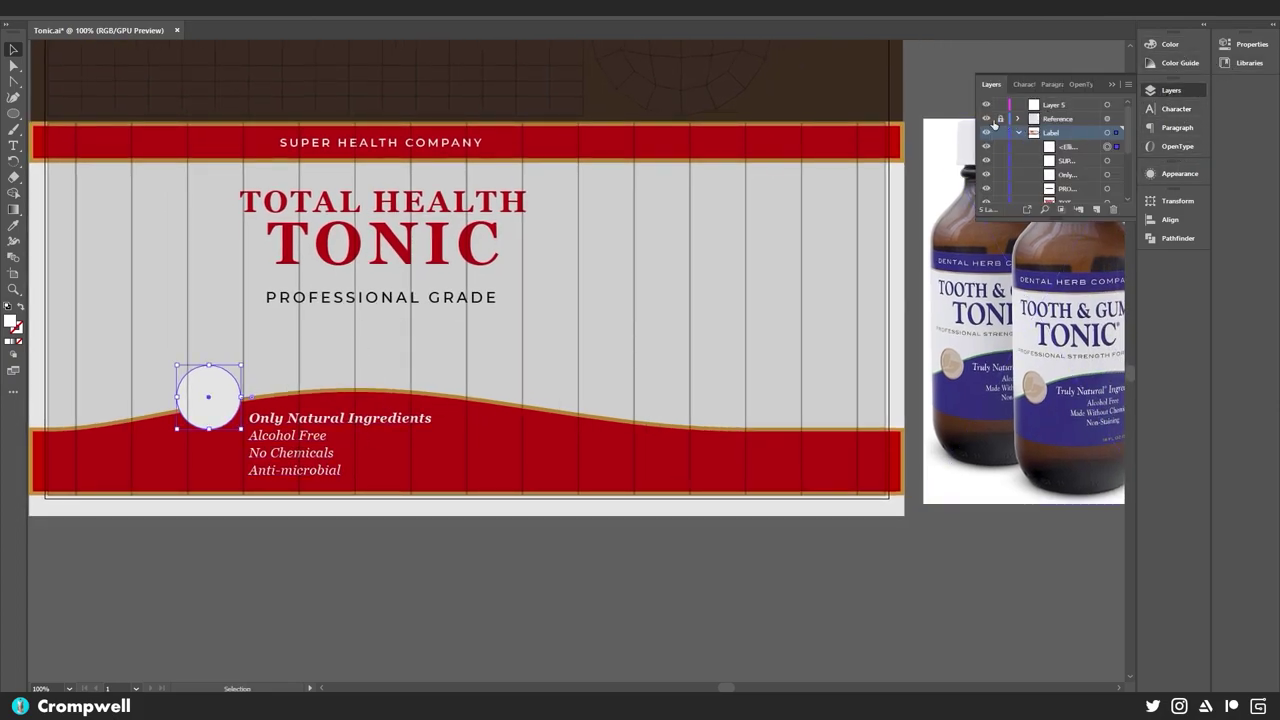
pyautogui.click(987, 119)
pyautogui.press('i')
pyautogui.click(195, 448)
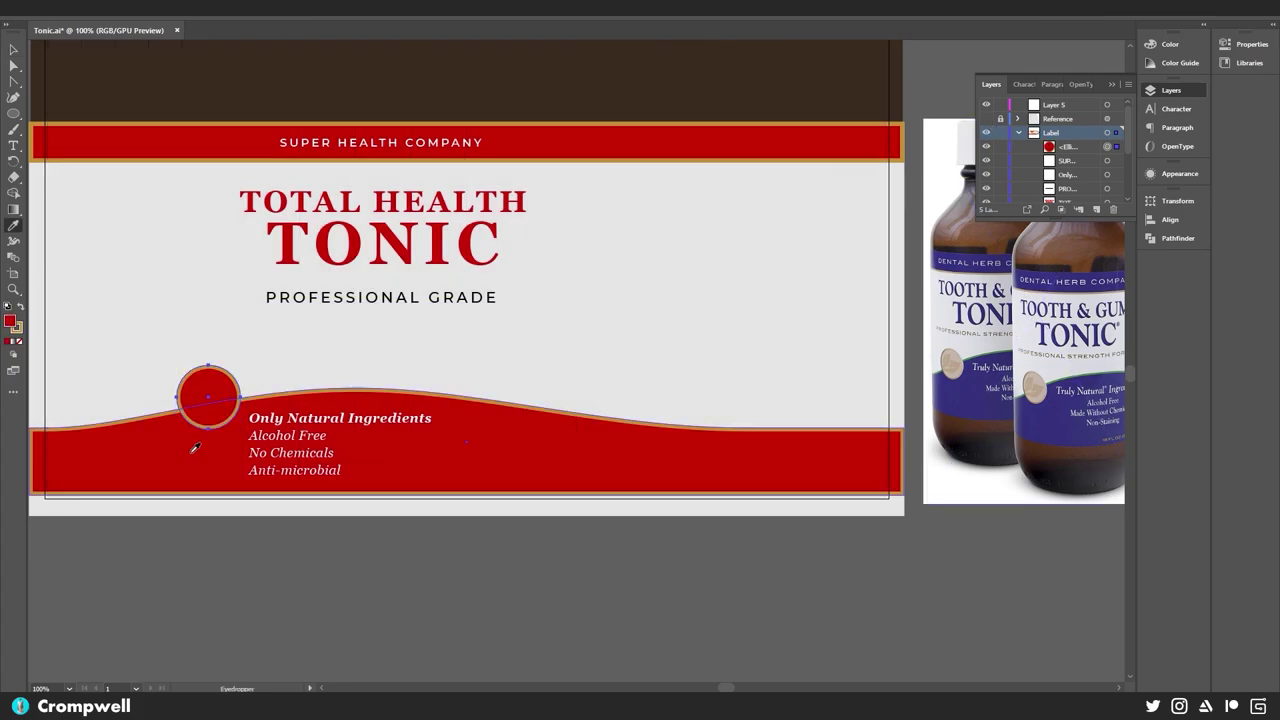
pyautogui.click(13, 49)
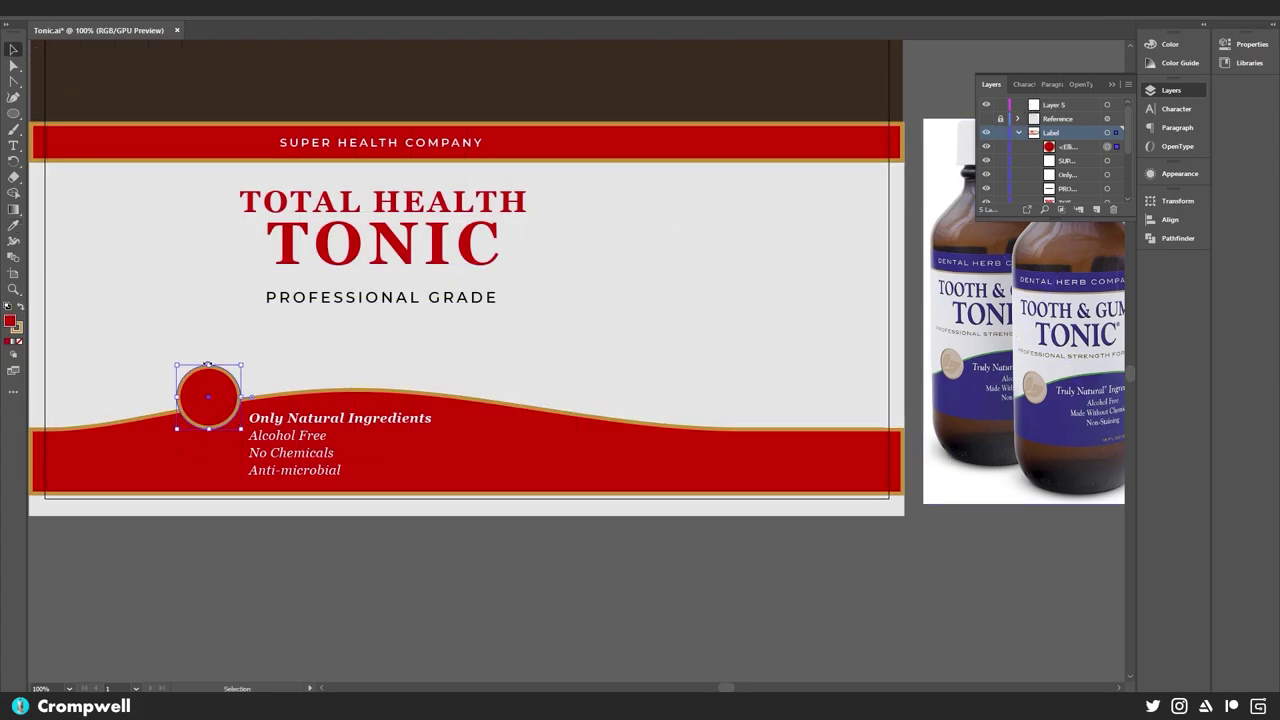
# - Nudge the circle down along the wave's edge and enlarge it slightly
pyautogui.press('Down')
pyautogui.press('Down')
pyautogui.press('Down')
pyautogui.press('Down')
pyautogui.press('Down')
pyautogui.press('Down')
pyautogui.press('Down')
pyautogui.press('Down')
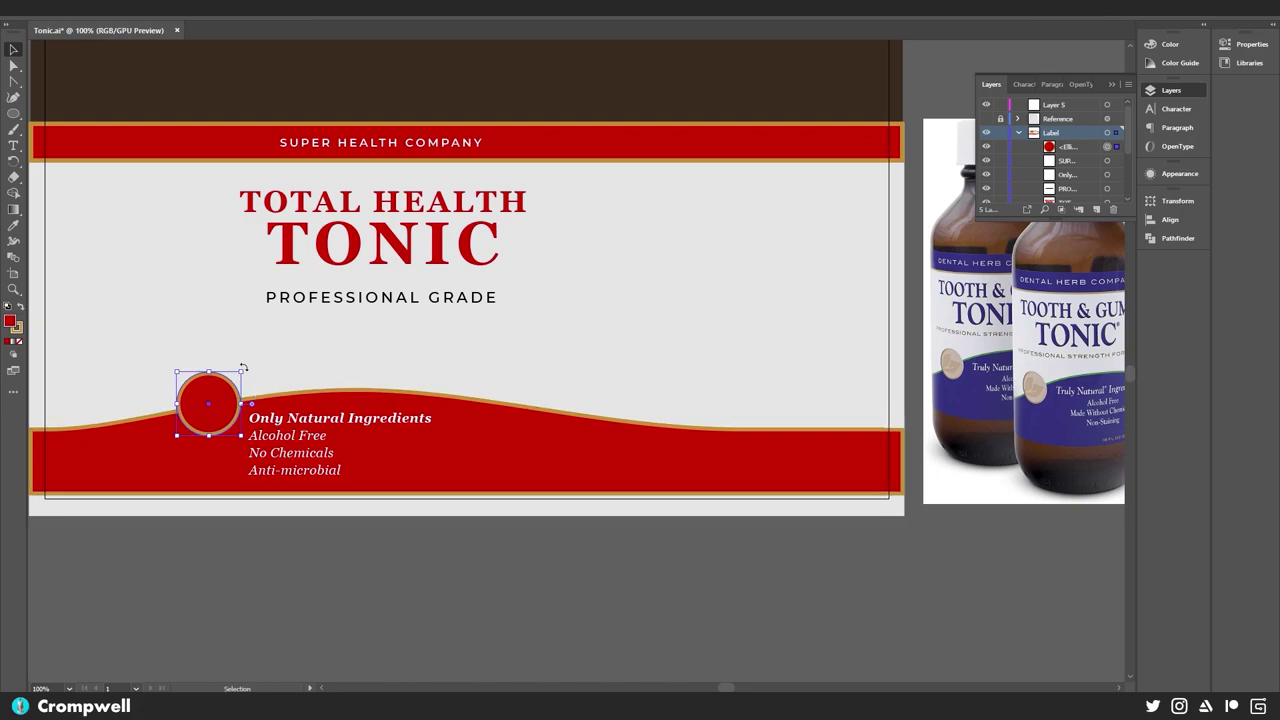
pyautogui.click(229, 584)
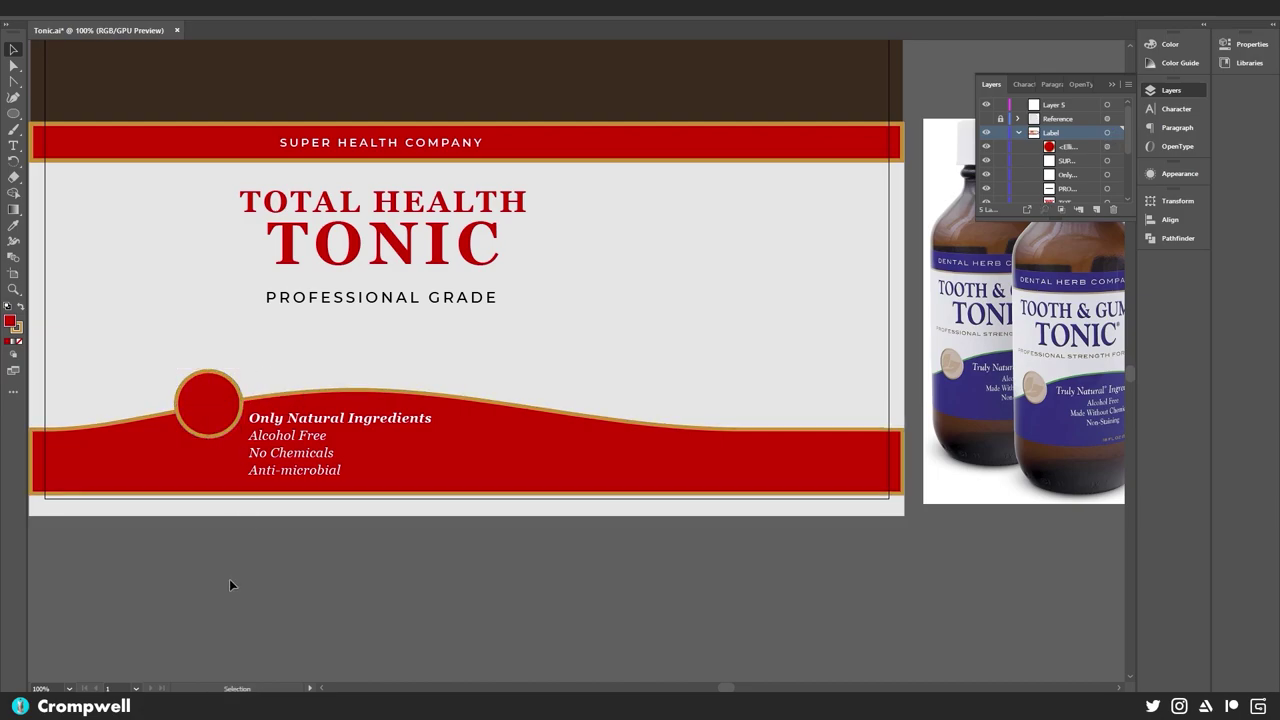
# - Change the fill of the circle on the wave's edge from red to white
pyautogui.moveTo(262, 561); pyautogui.dragTo(222, 561)
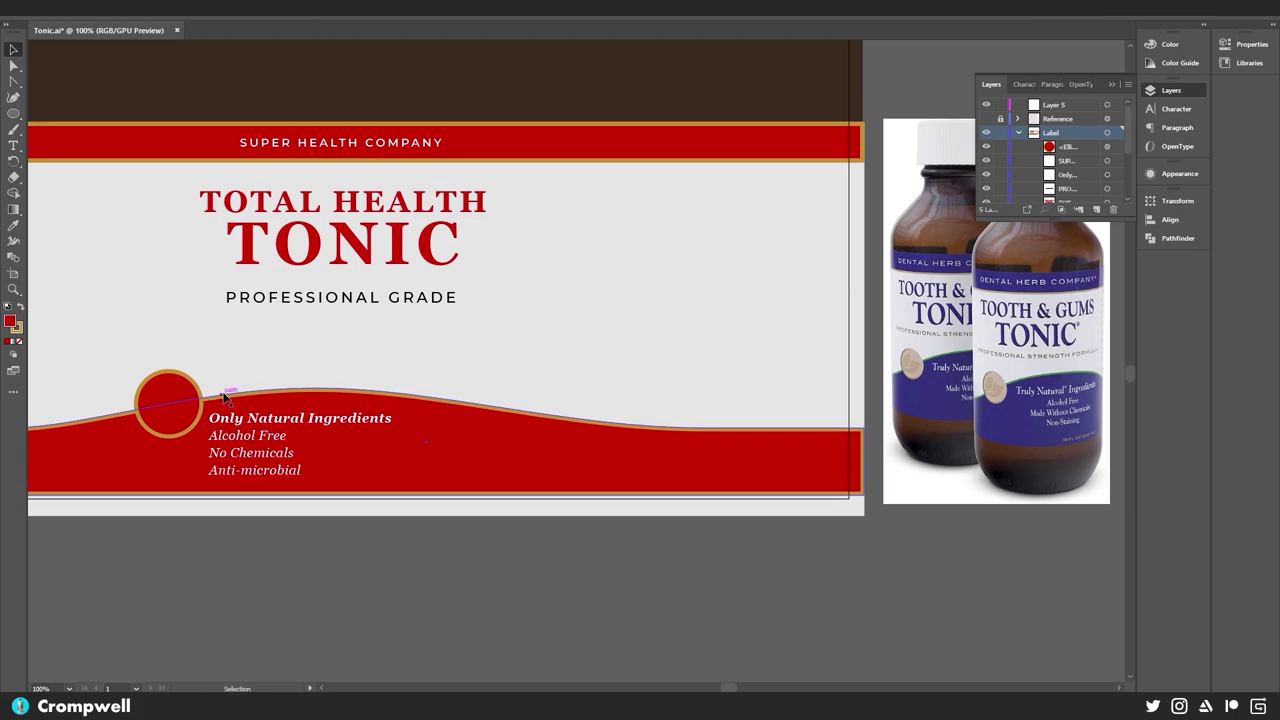
pyautogui.click(214, 428)
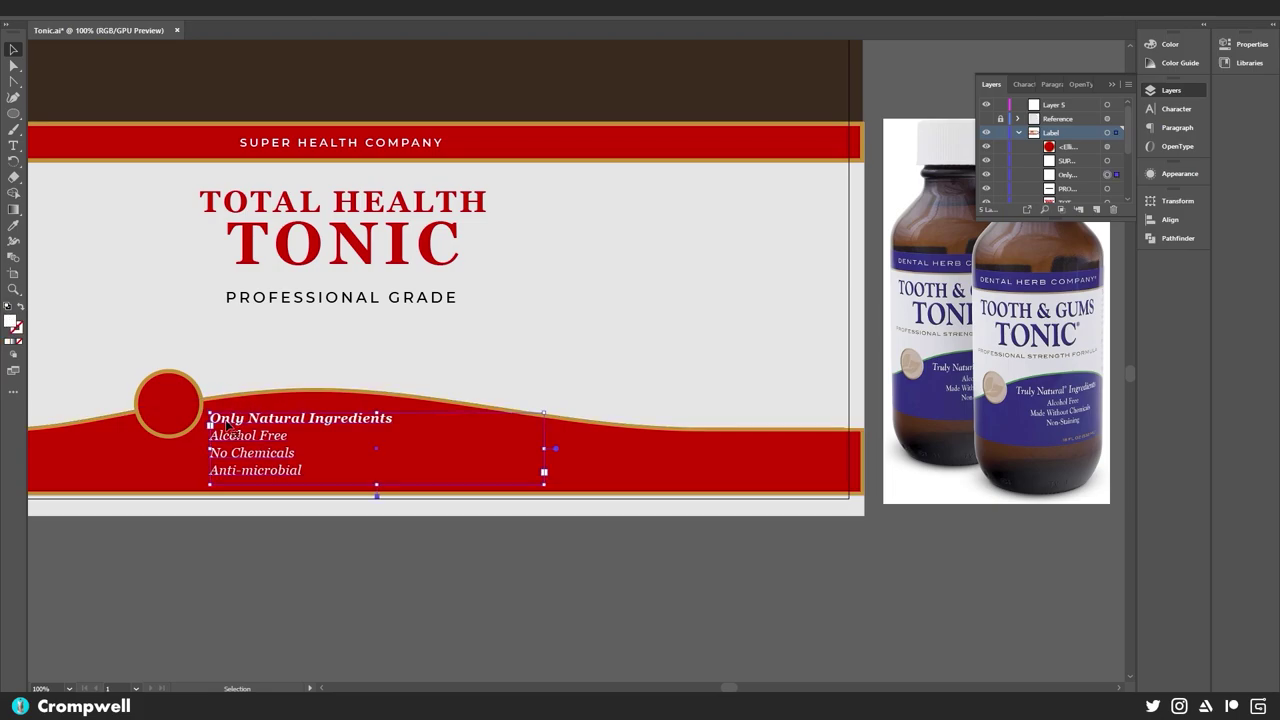
pyautogui.click(155, 398)
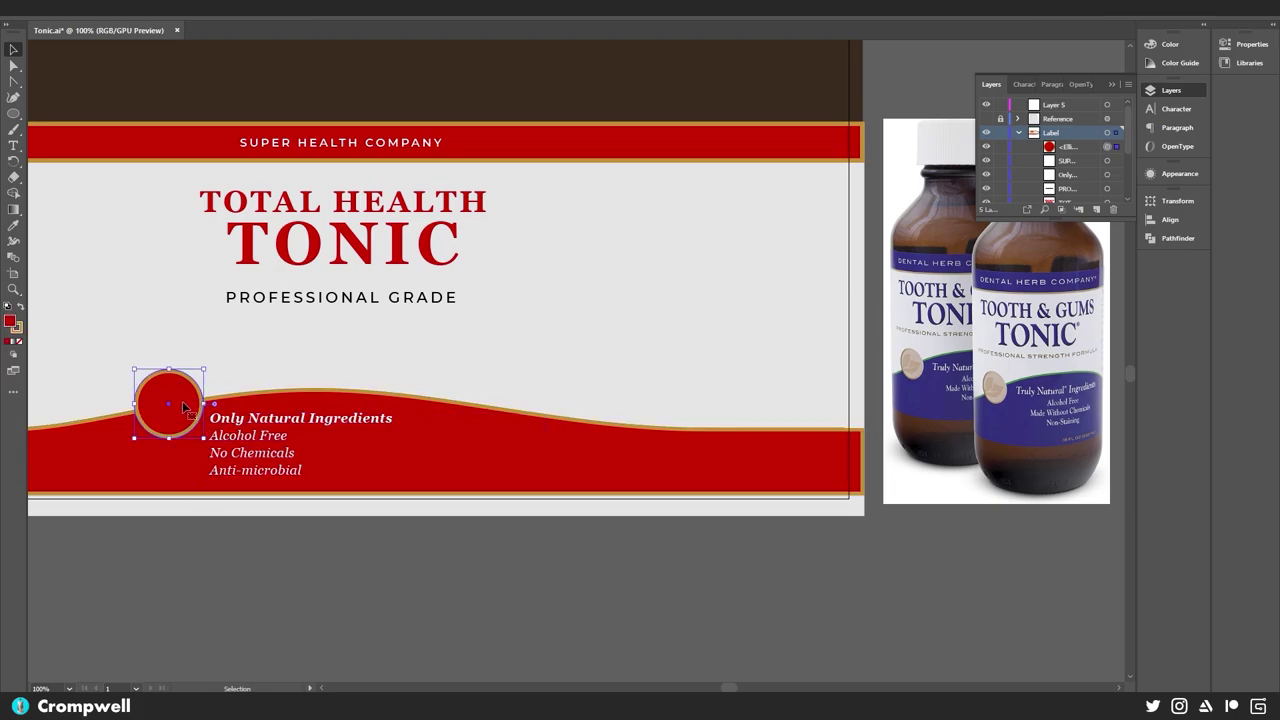
pyautogui.click(1168, 44)
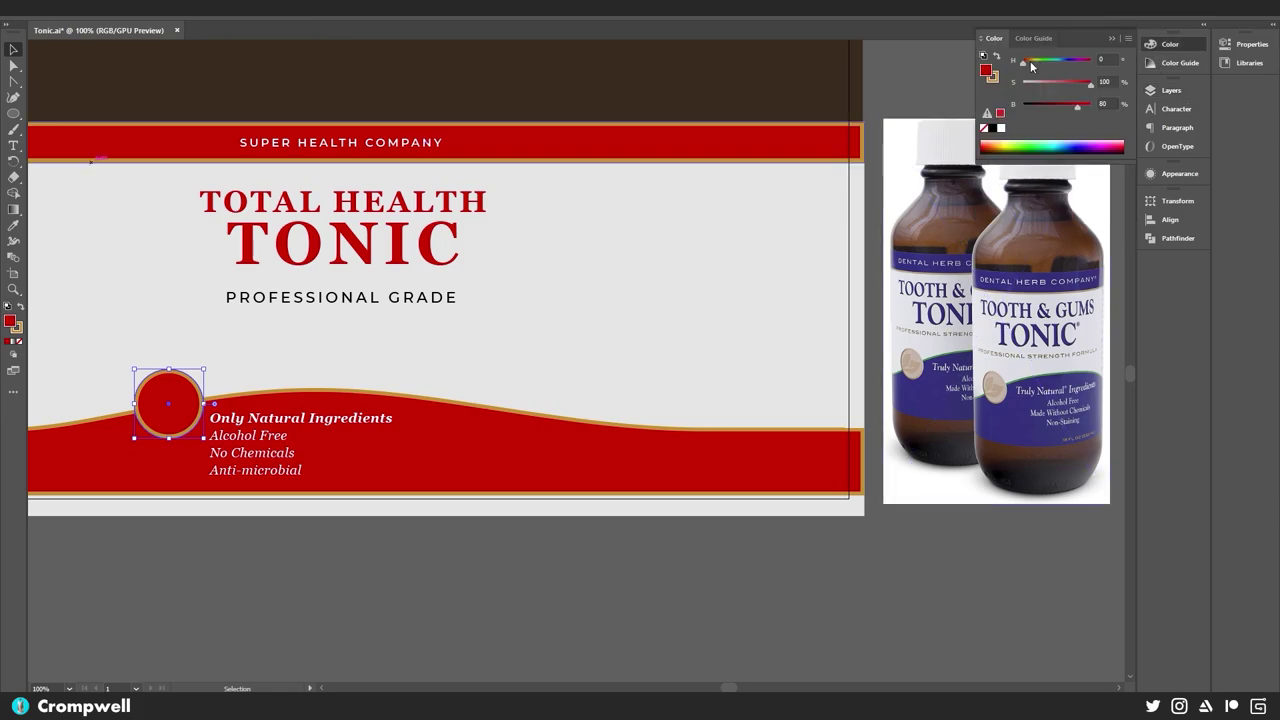
pyautogui.click(1001, 128)
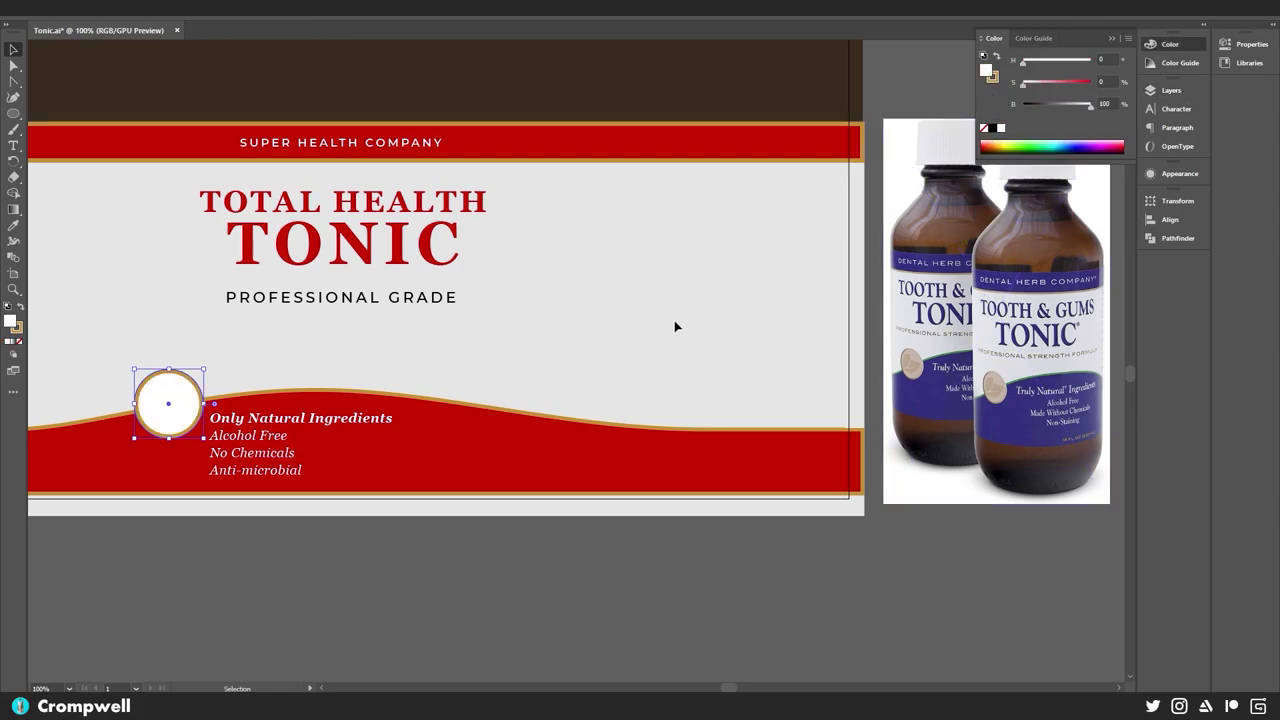
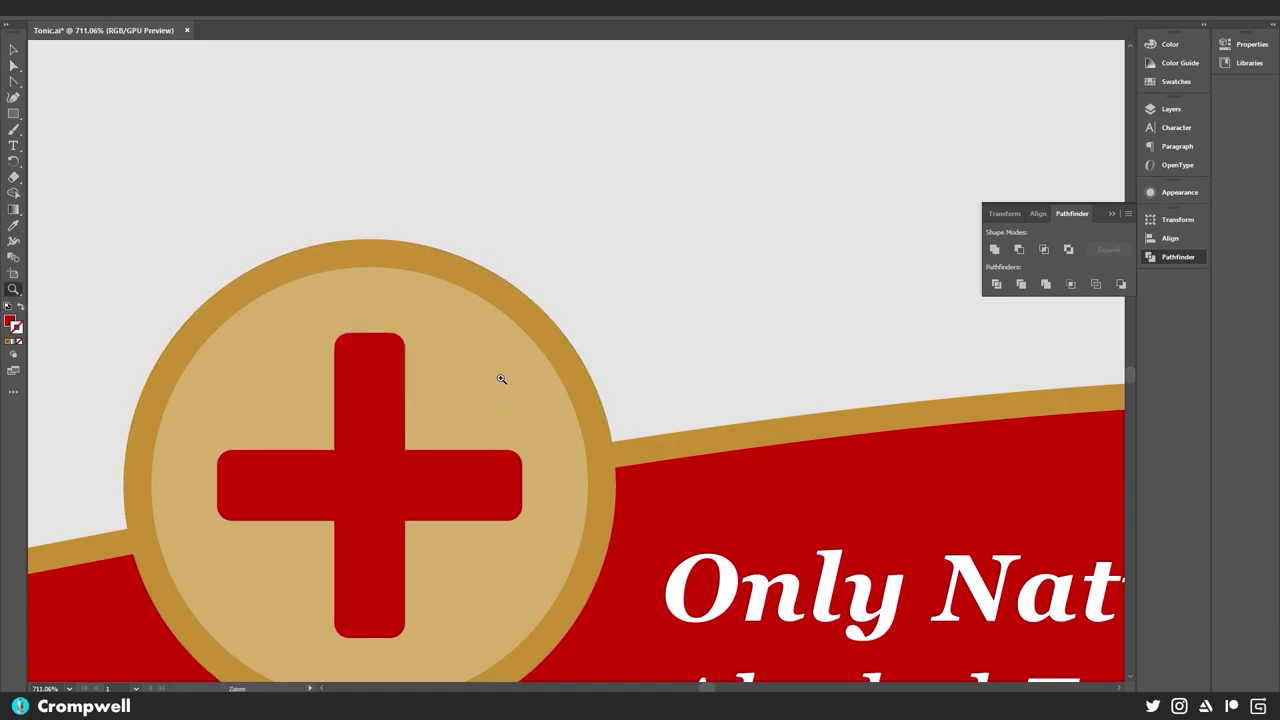
# - Zoom out from the cross emblem to the whole label and save the document
pyautogui.moveTo(563, 320); pyautogui.dragTo(373, 325)
pyautogui.moveTo(326, 399); pyautogui.dragTo(640, 426)
pyautogui.moveTo(626, 366); pyautogui.dragTo(503, 309)
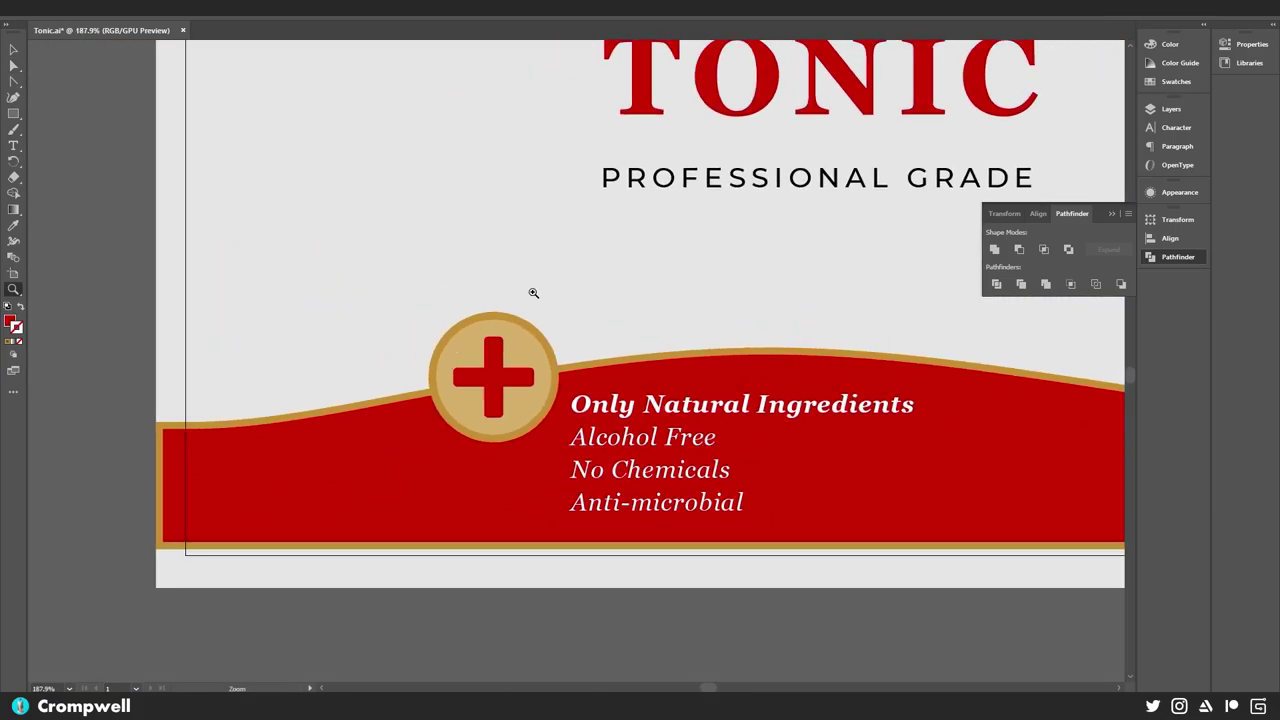
pyautogui.moveTo(709, 250); pyautogui.dragTo(489, 353)
pyautogui.moveTo(585, 353); pyautogui.dragTo(369, 382)
pyautogui.press('ctrl')
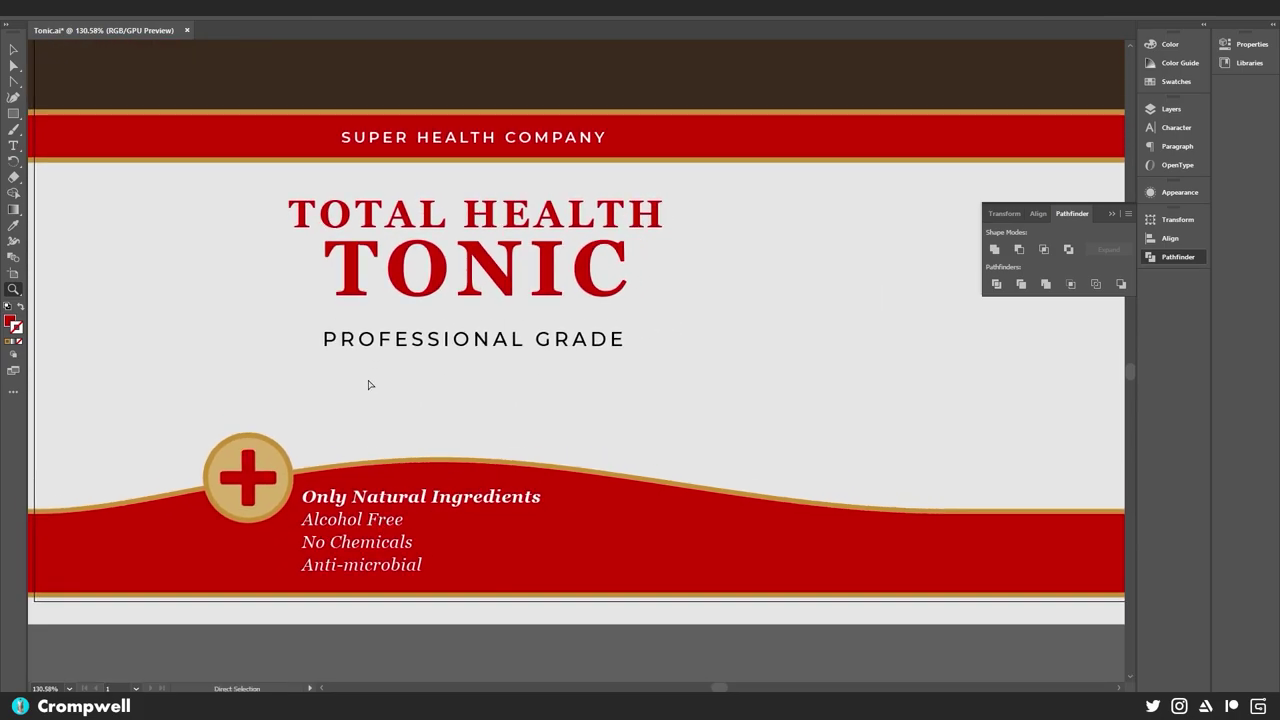
pyautogui.hotkey('ctrl', 's')
# - Make the Reference layer visible over the label
pyautogui.moveTo(708, 305); pyautogui.dragTo(554, 306)
pyautogui.moveTo(585, 264); pyautogui.dragTo(433, 341)
pyautogui.press('v')
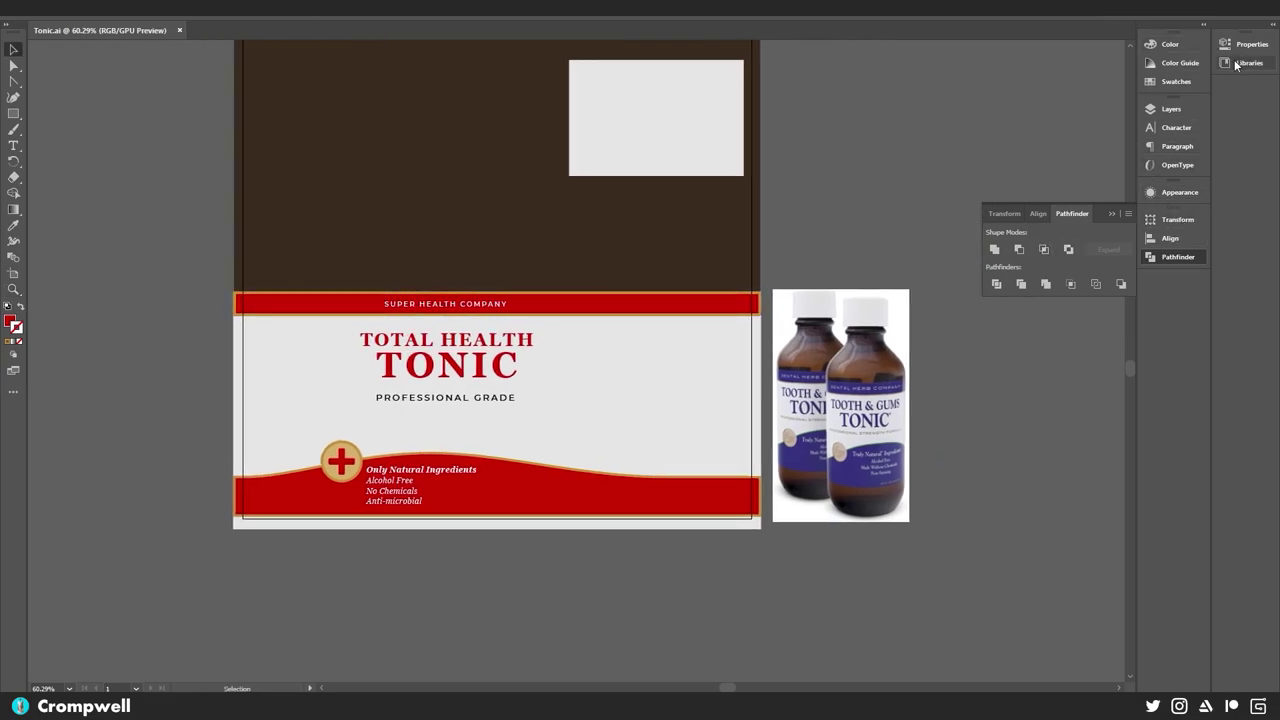
pyautogui.click(1171, 108)
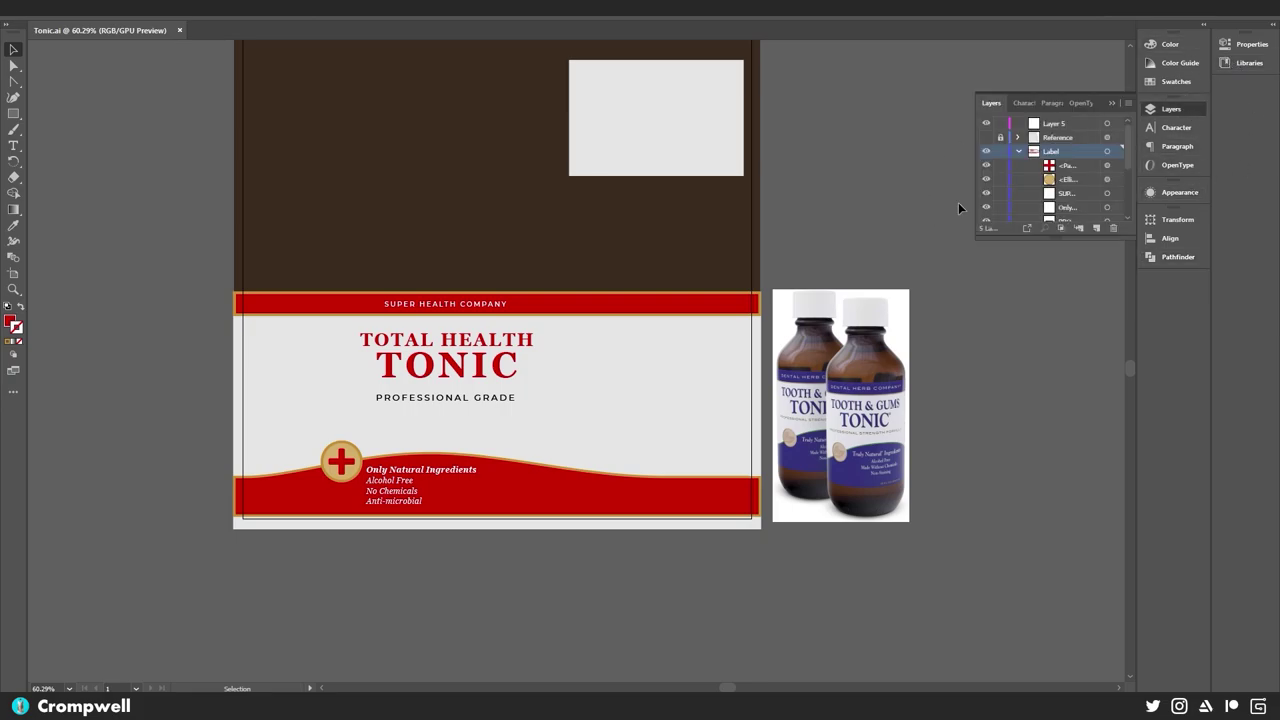
pyautogui.click(986, 137)
# - Draw an area type box in the blank space left of the "TOTAL HEALTH TONIC" title
pyautogui.press('z')
pyautogui.moveTo(334, 362); pyautogui.dragTo(330, 323)
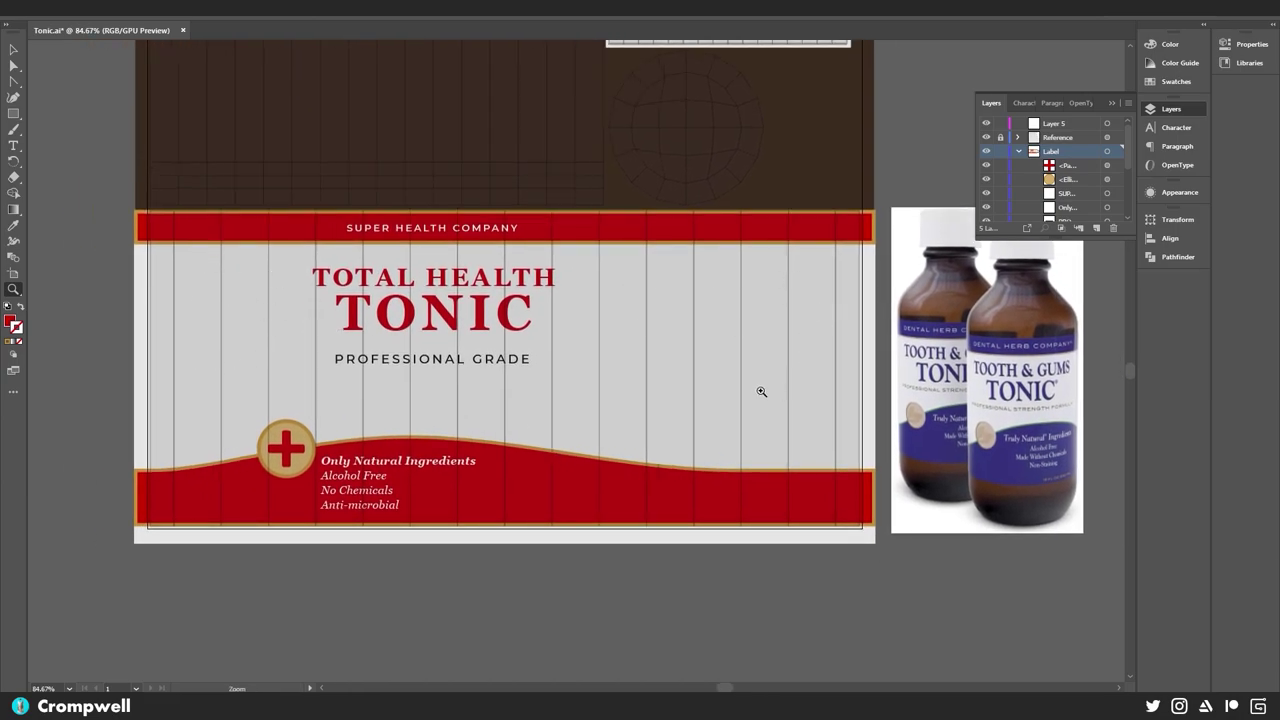
pyautogui.moveTo(428, 318); pyautogui.dragTo(588, 329)
pyautogui.moveTo(398, 311); pyautogui.dragTo(365, 274)
pyautogui.click(350, 271)
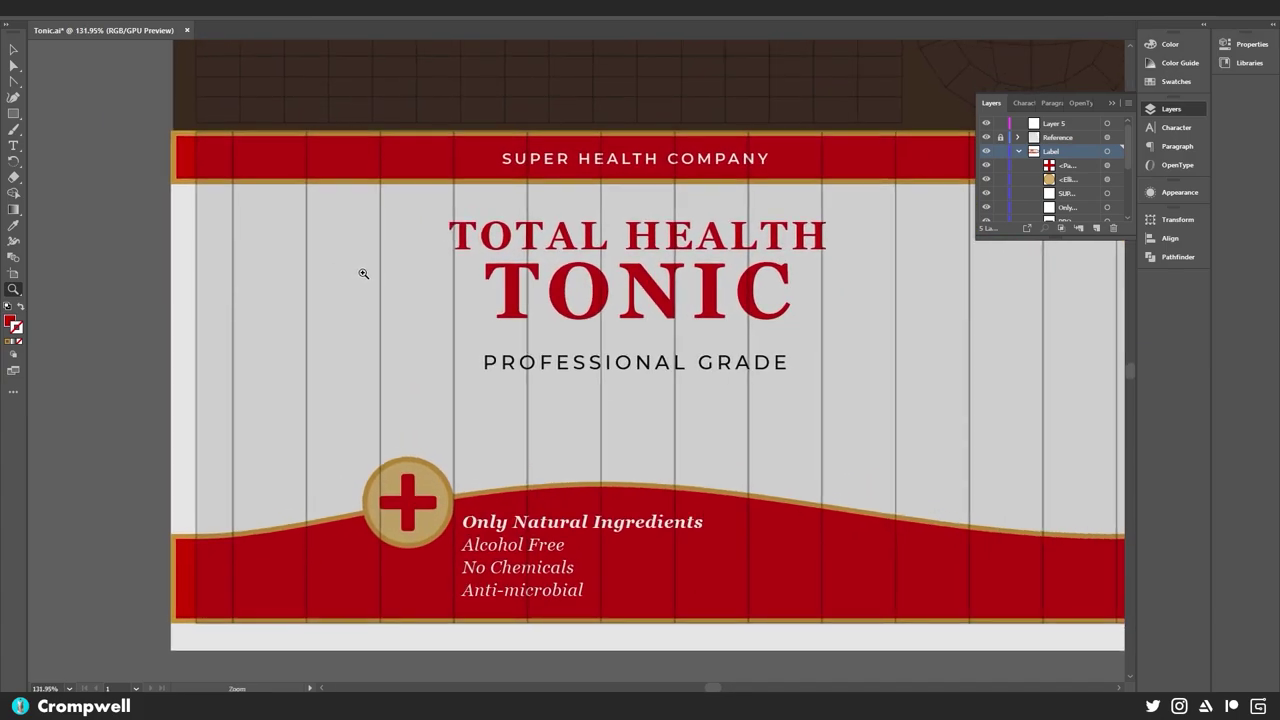
pyautogui.press('t')
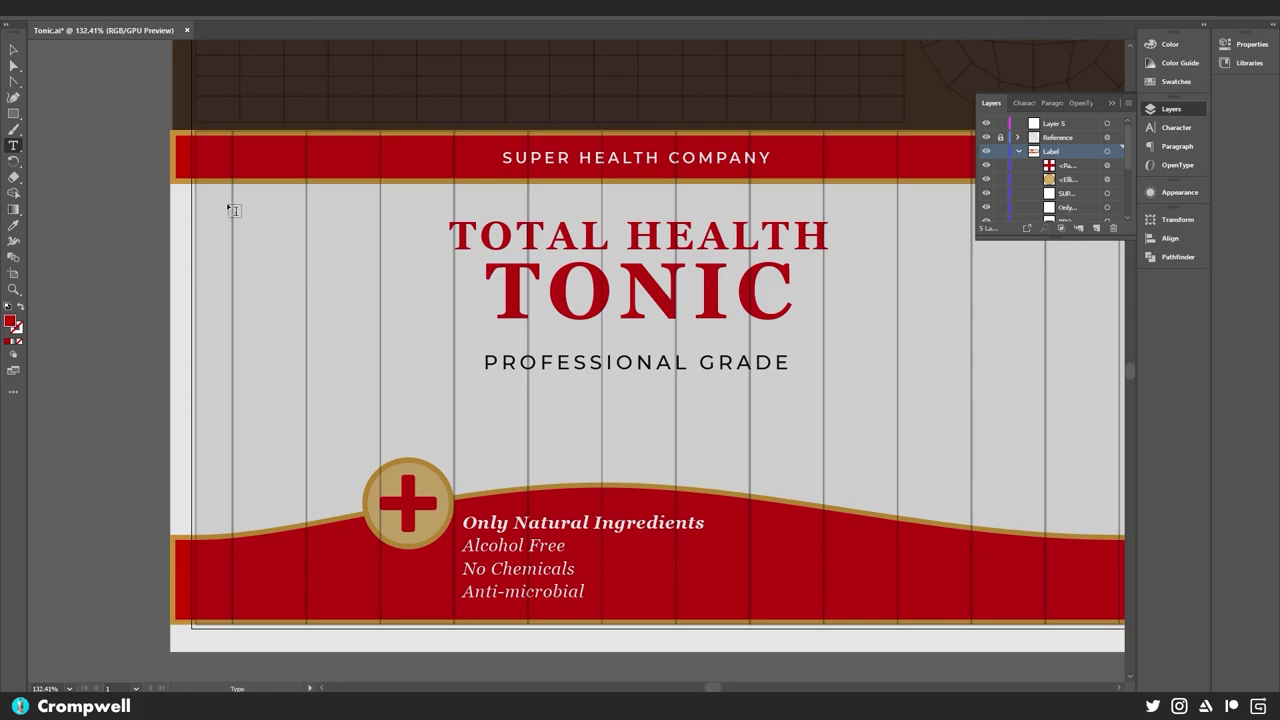
pyautogui.moveTo(245, 201); pyautogui.dragTo(408, 439)
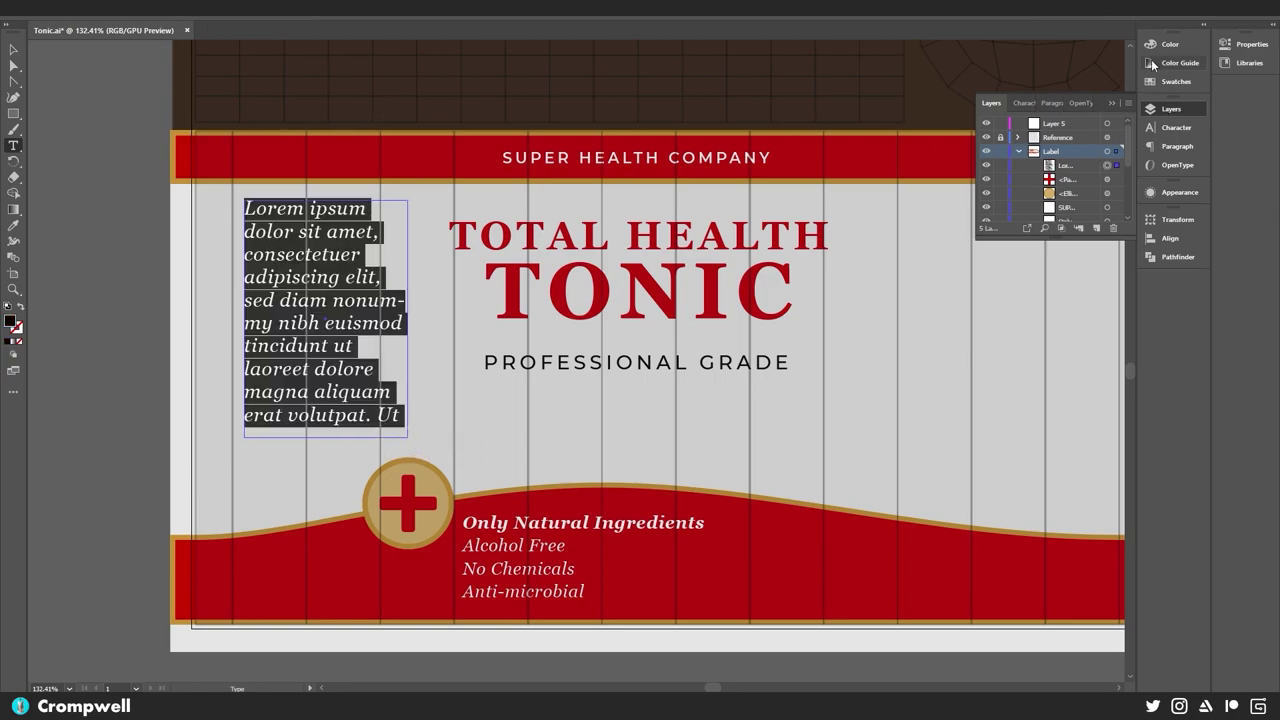
# - Set the placeholder text to the Regular style at 8 pt with automatic leading and 25 tracking
pyautogui.click(1173, 127)
pyautogui.click(1127, 141)
pyautogui.click(1040, 157)
pyautogui.click(1045, 162)
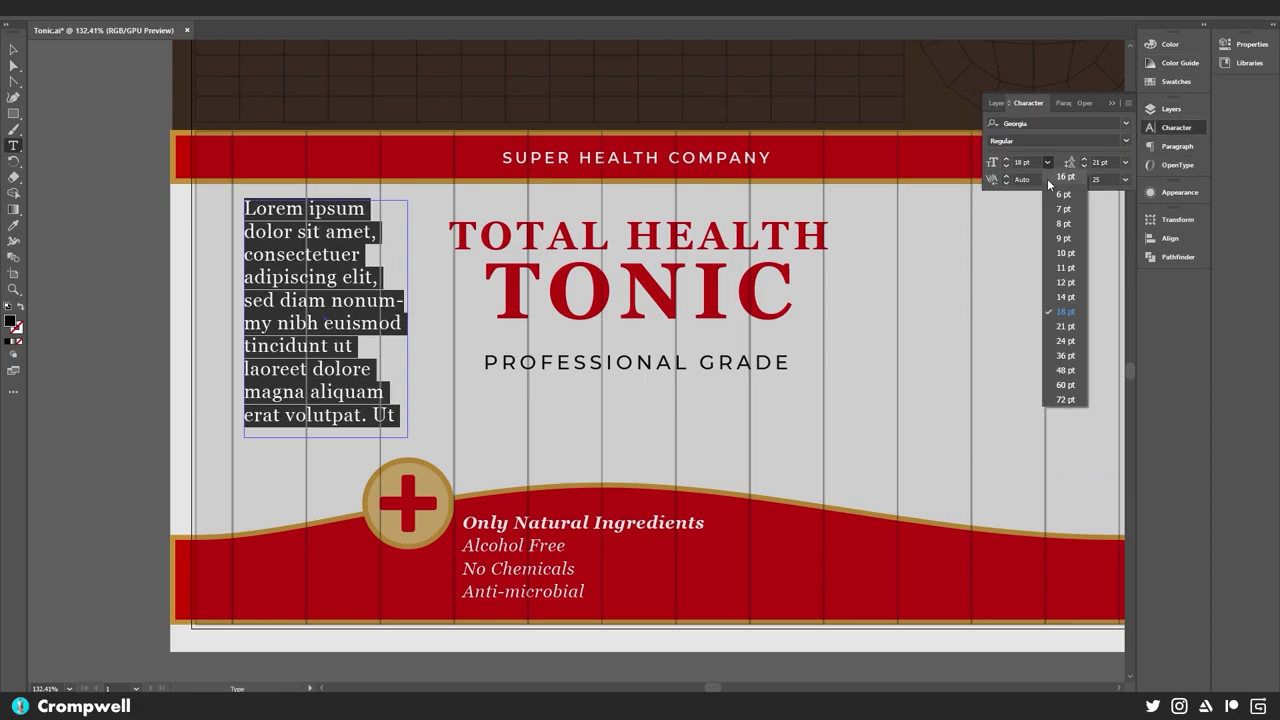
pyautogui.click(1066, 225)
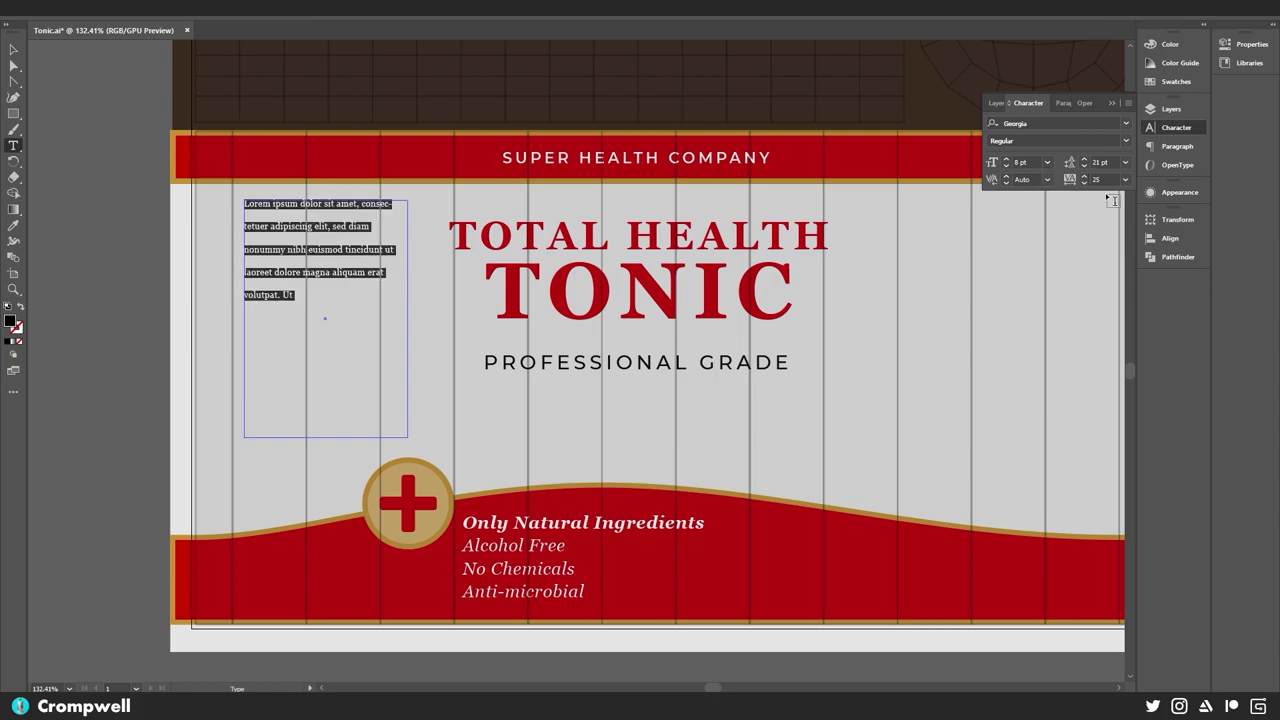
pyautogui.click(1125, 162)
pyautogui.click(1136, 190)
pyautogui.click(1125, 179)
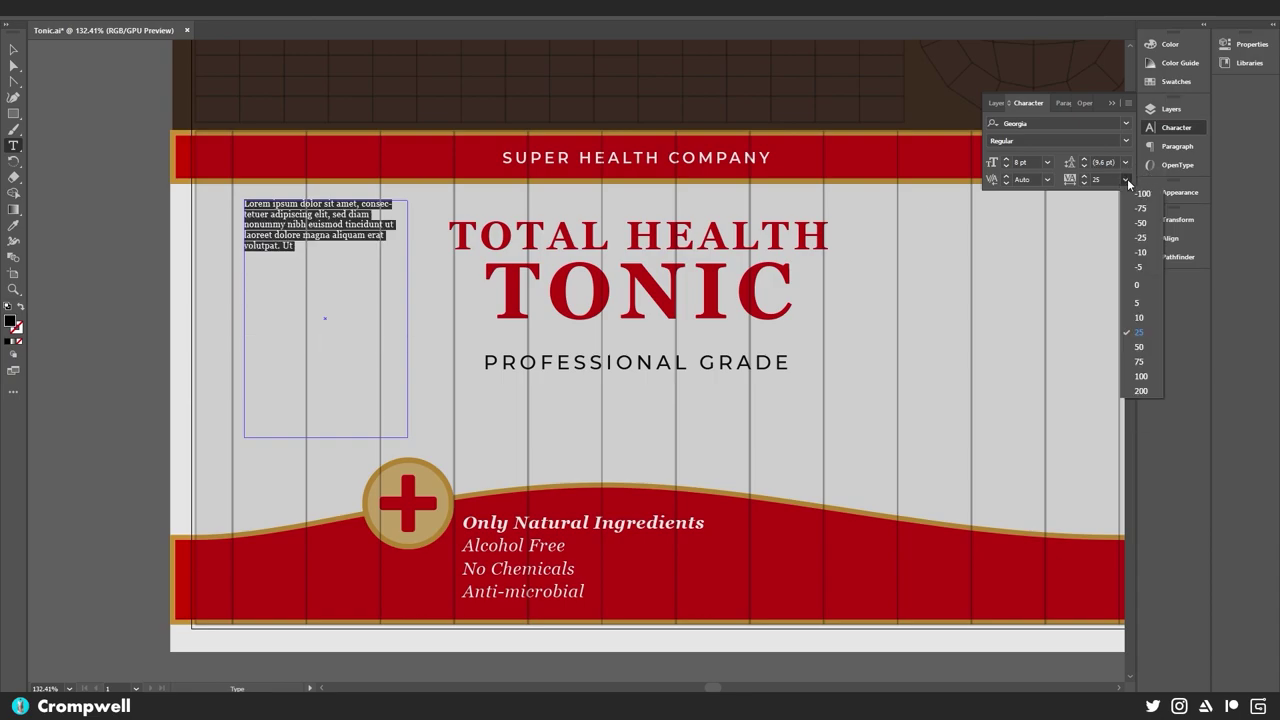
pyautogui.click(1139, 333)
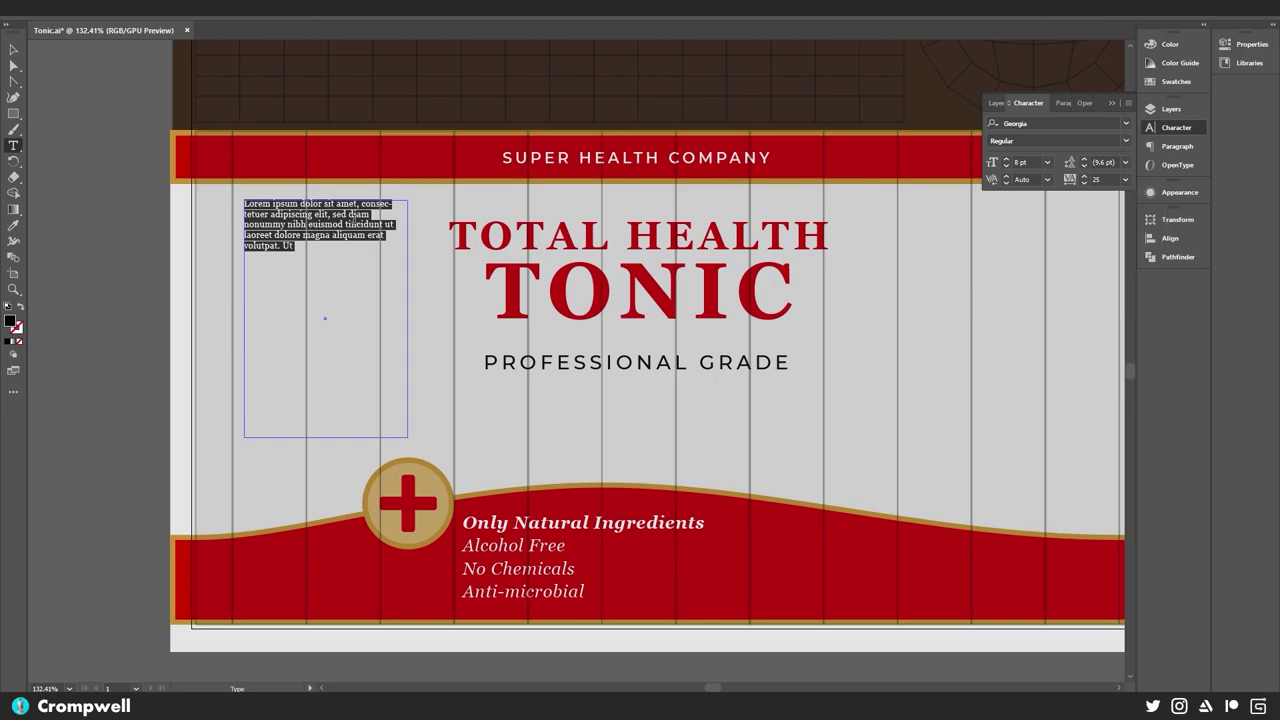
# - Fill the rest of the text box with placeholder text
pyautogui.click(124, 17)
pyautogui.moveTo(248, 283)
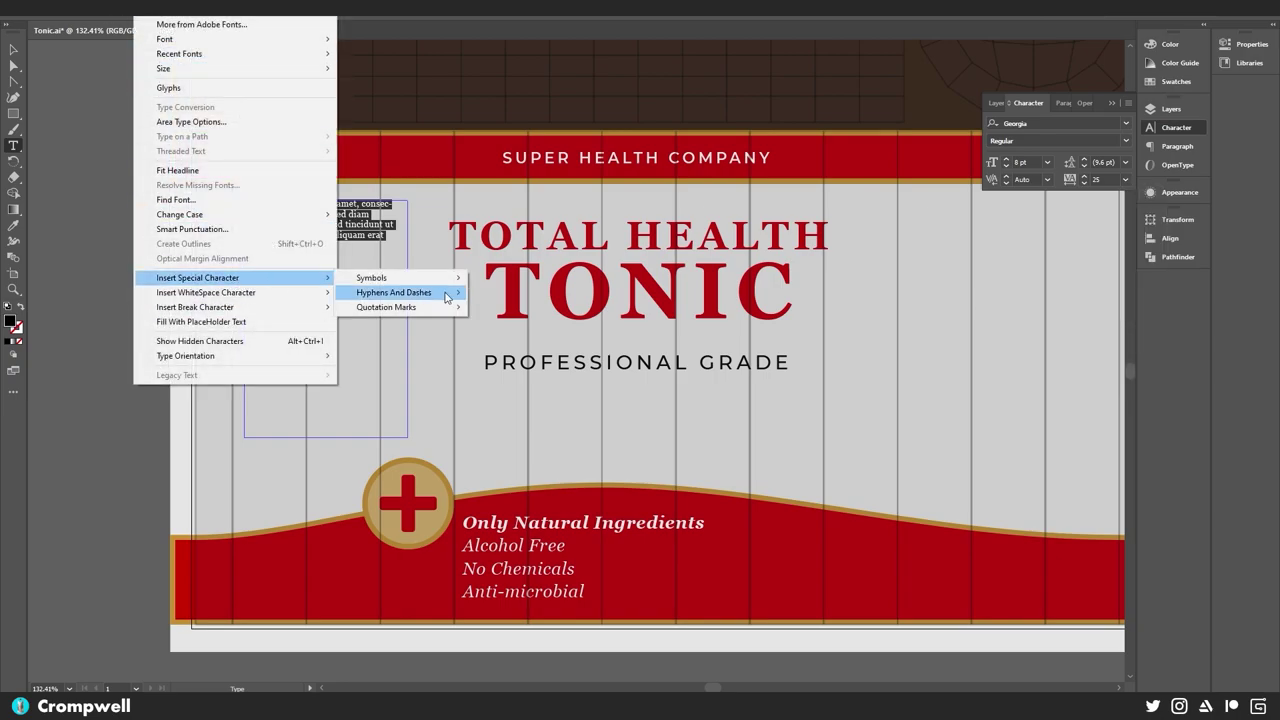
pyautogui.moveTo(412, 314)
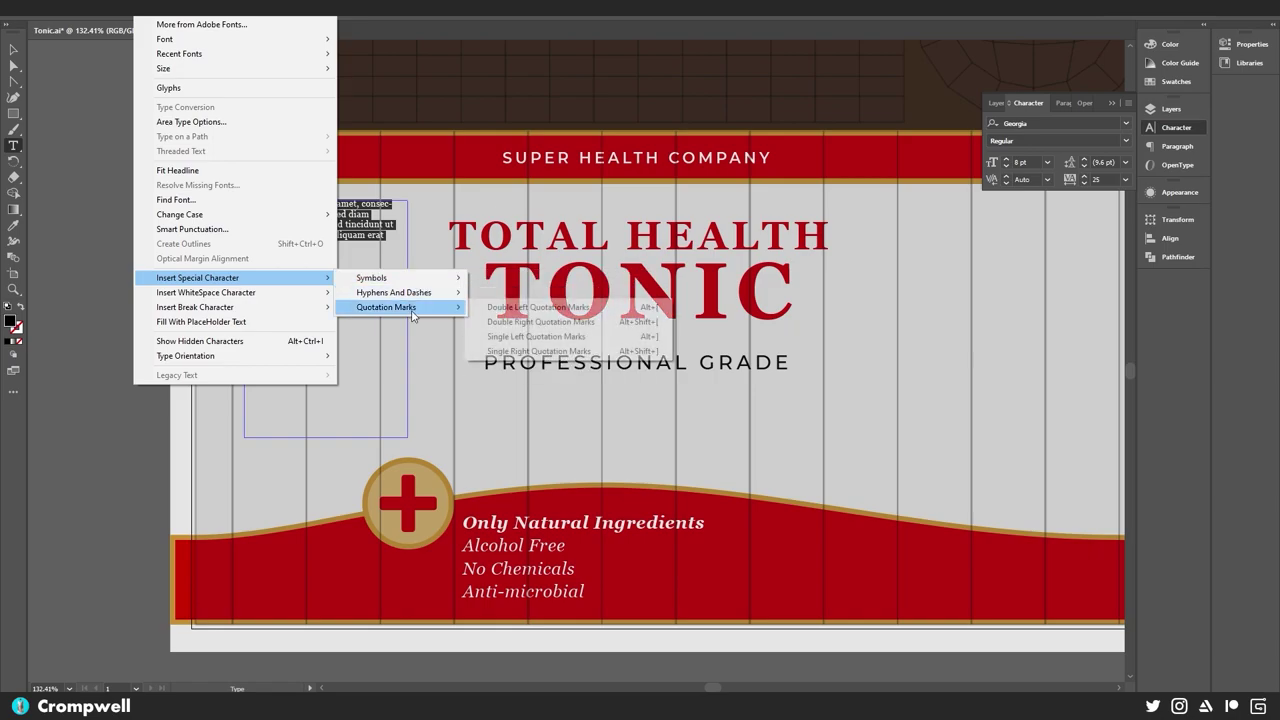
pyautogui.click(240, 321)
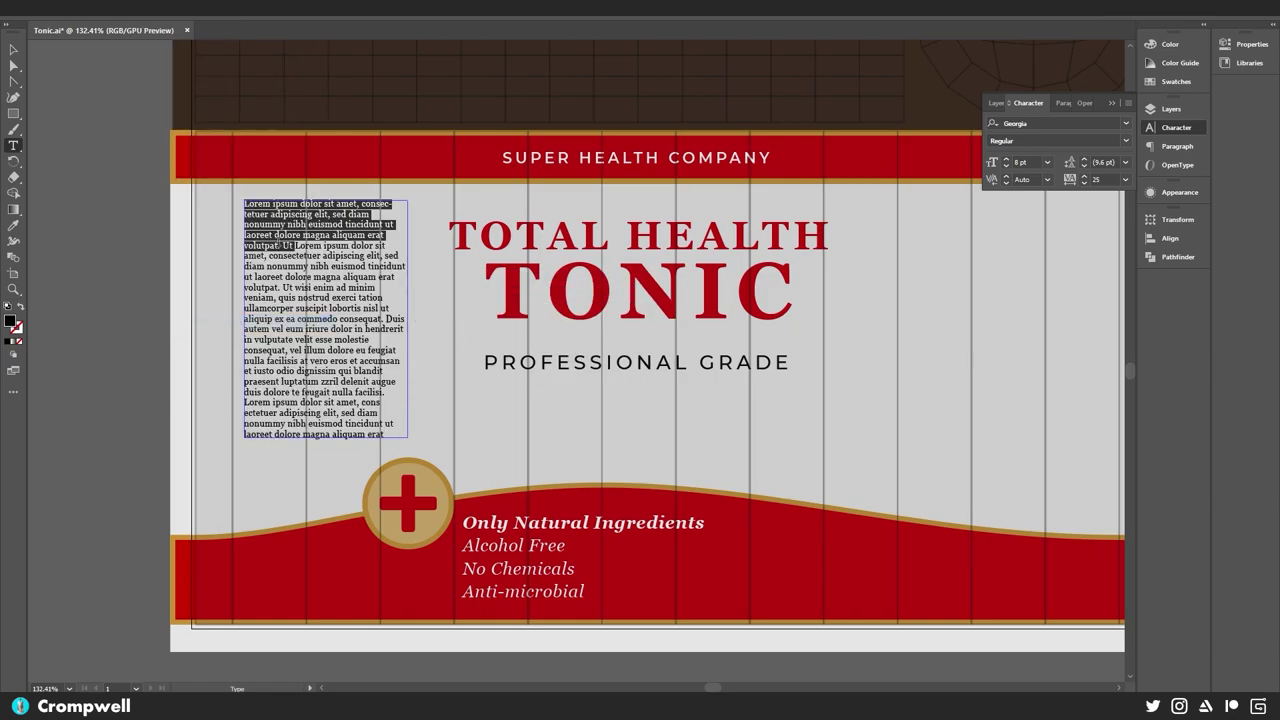
# - Delete the repeated "Ut Lorem ipsum … volutpat." passage and start a new paragraph at "Ut wisi enim"
pyautogui.click(290, 244)
pyautogui.moveTo(285, 245); pyautogui.dragTo(283, 287)
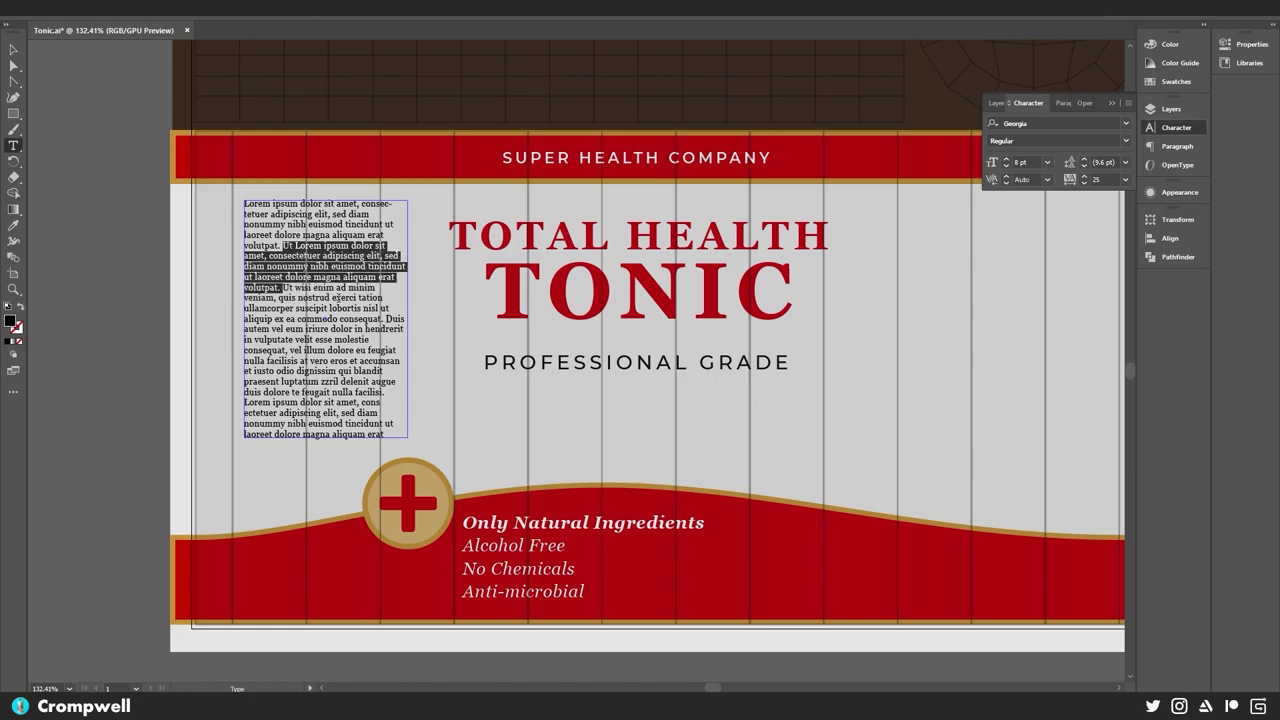
pyautogui.press('BackSpace')
pyautogui.press('Return')
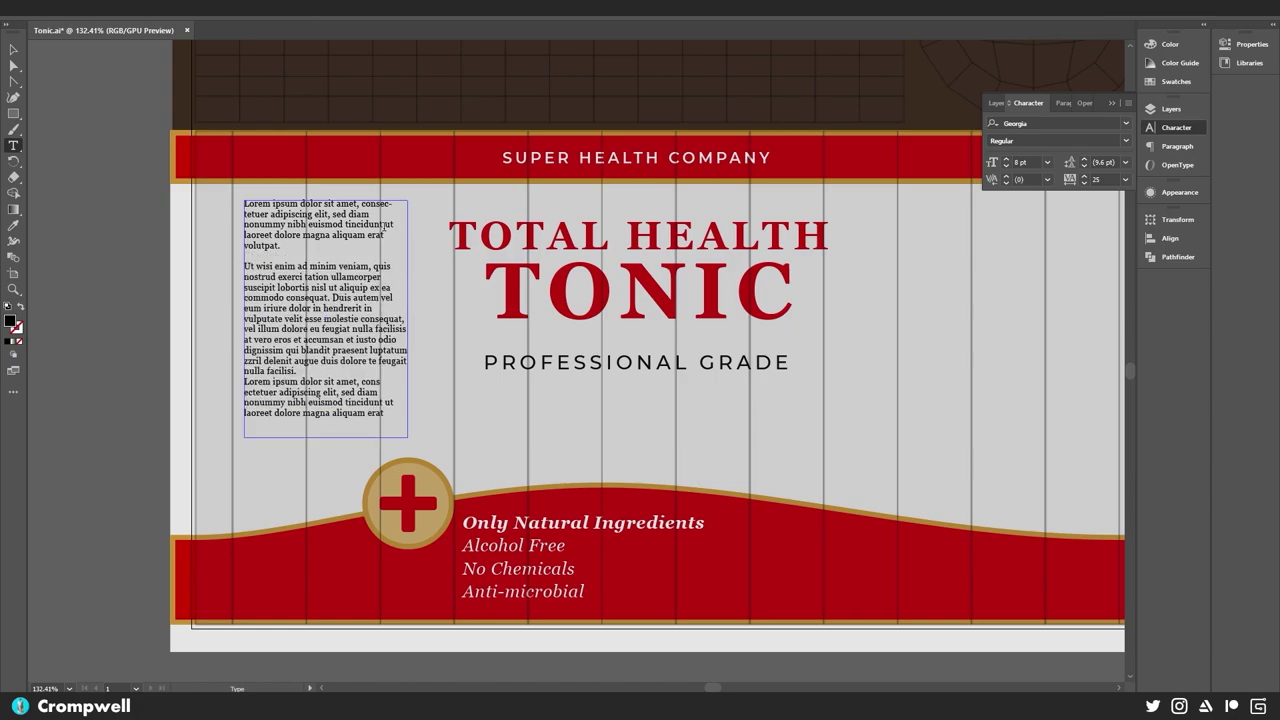
# - In the first paragraph, shorten "consectetuer" to "consect" and delete the word "nibh"
pyautogui.doubleClick(270, 214)
pyautogui.press('BackSpace')
pyautogui.write('t')
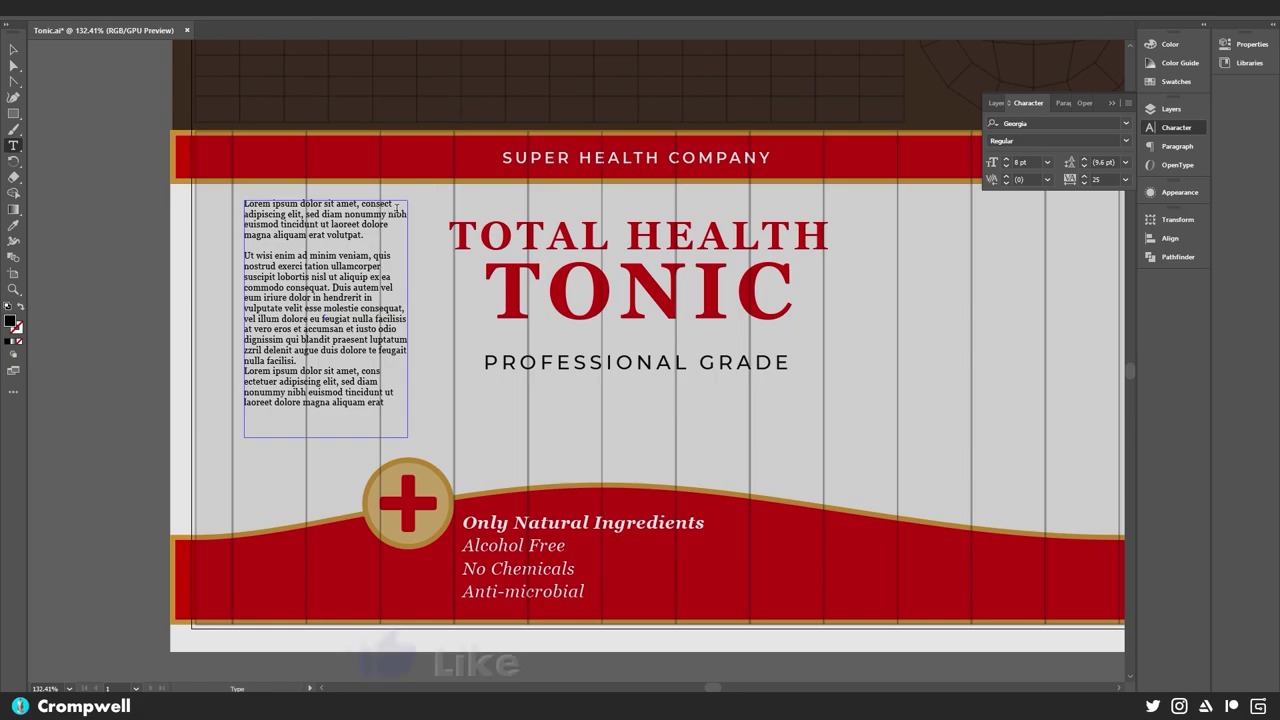
pyautogui.doubleClick(397, 214)
pyautogui.press('BackSpace')
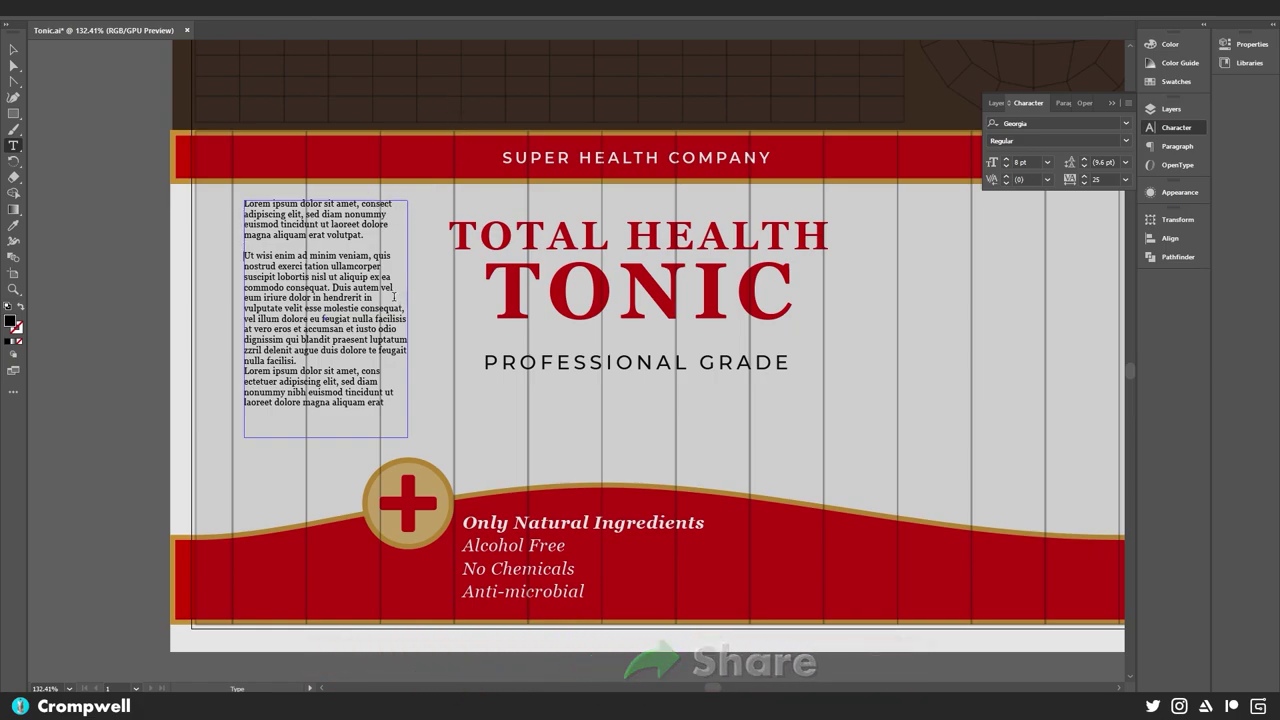
# - Delete "quis" from the second paragraph and break the line before "nostrud"
pyautogui.doubleClick(382, 255)
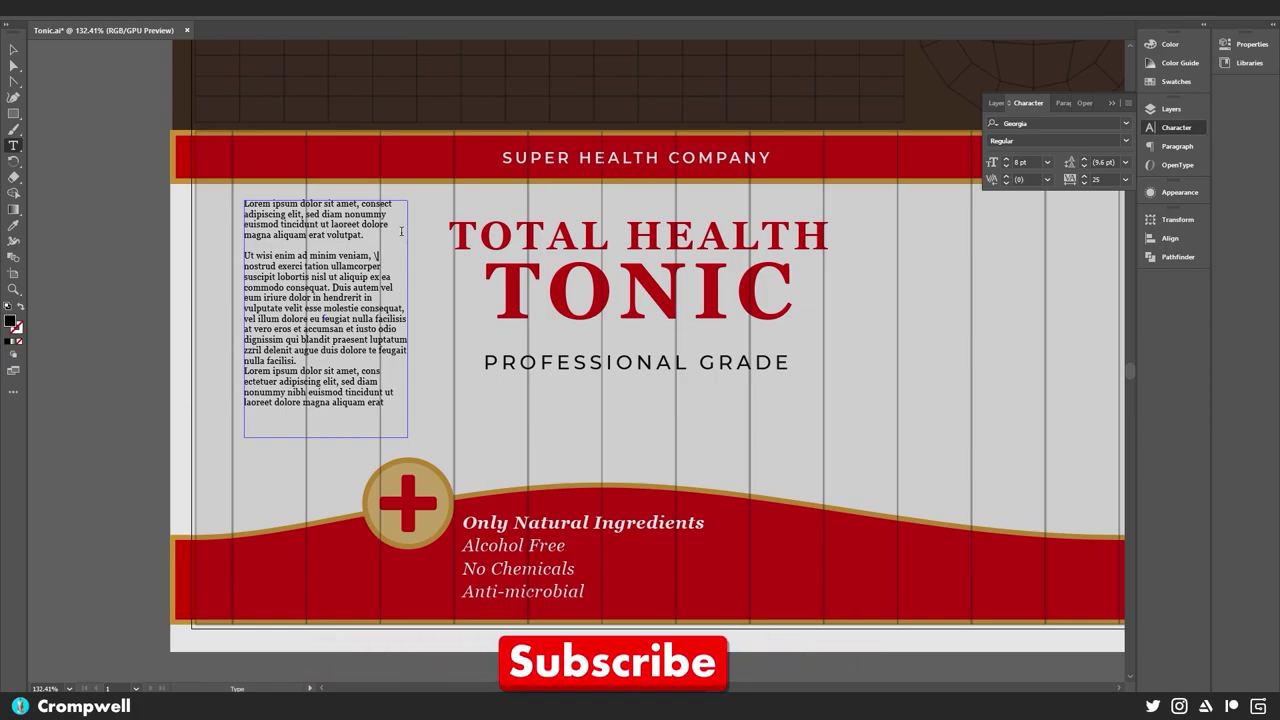
pyautogui.press('BackSpace')
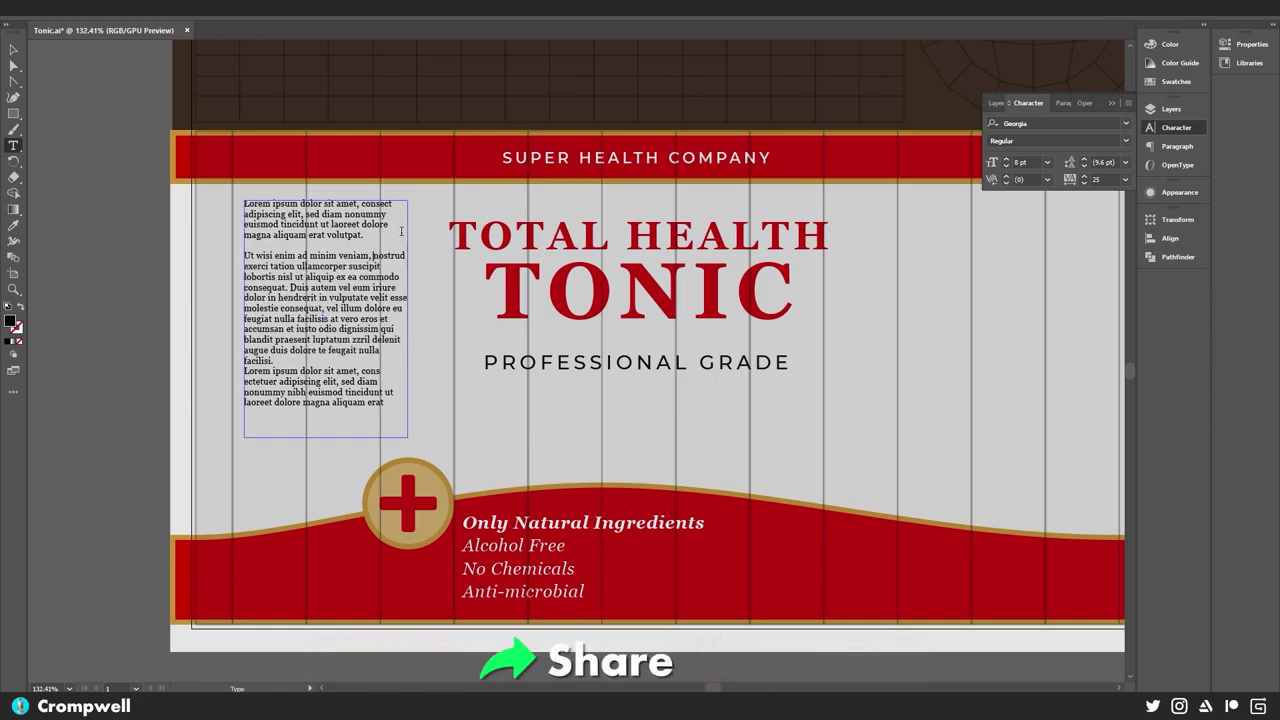
pyautogui.press('Return')
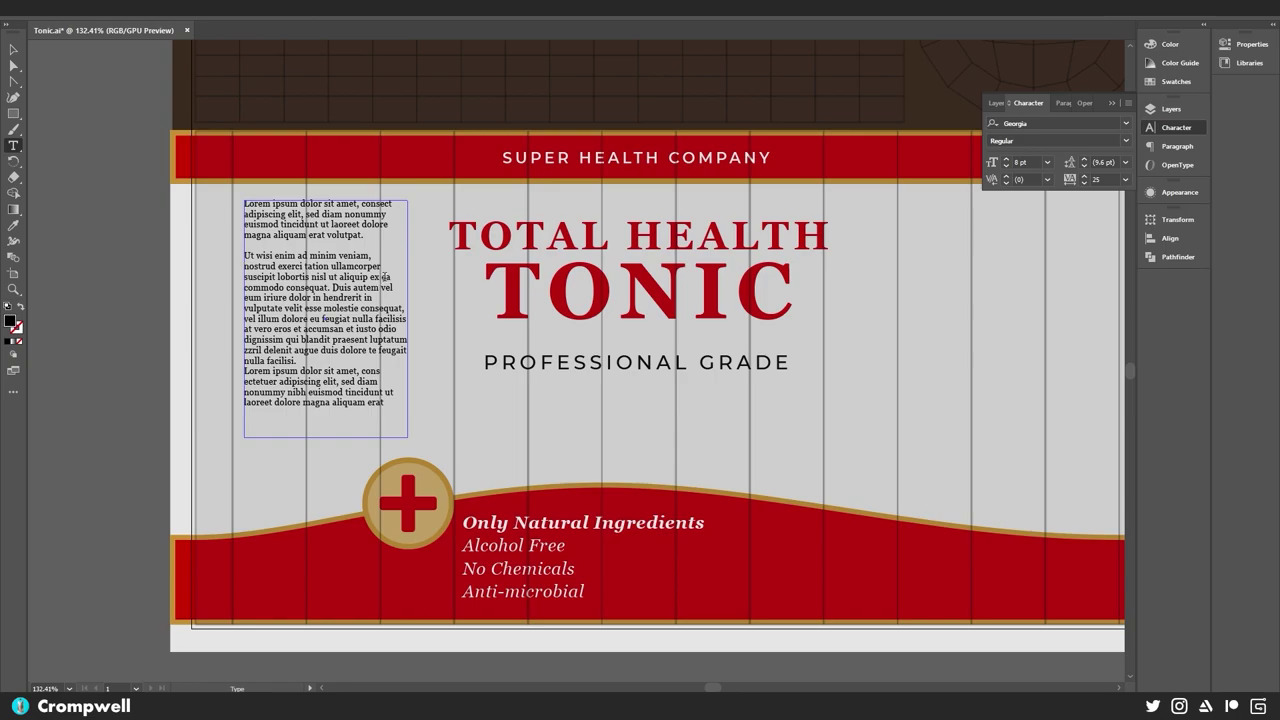
# - End the second paragraph at "aliquip ex.", separate the final "Lorem ipsum" passage with a blank line, and leave text editing
pyautogui.moveTo(383, 276); pyautogui.dragTo(396, 287)
pyautogui.press('Return')
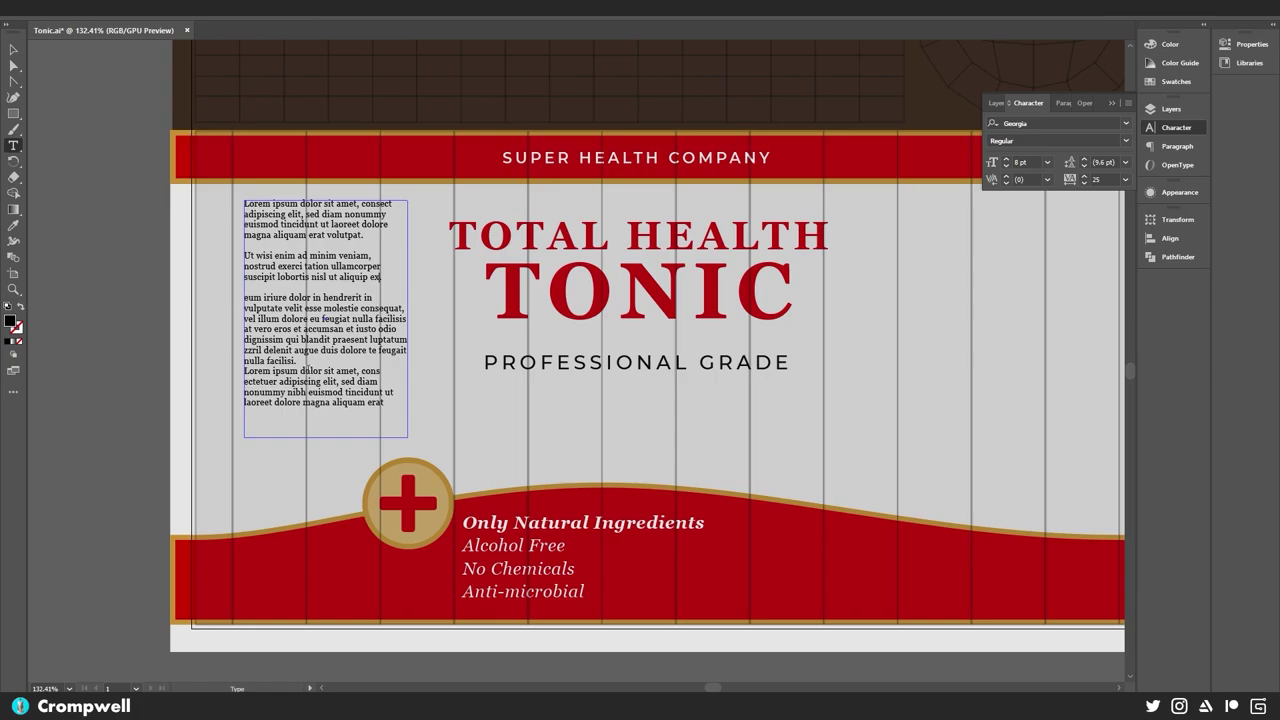
pyautogui.press('Return')
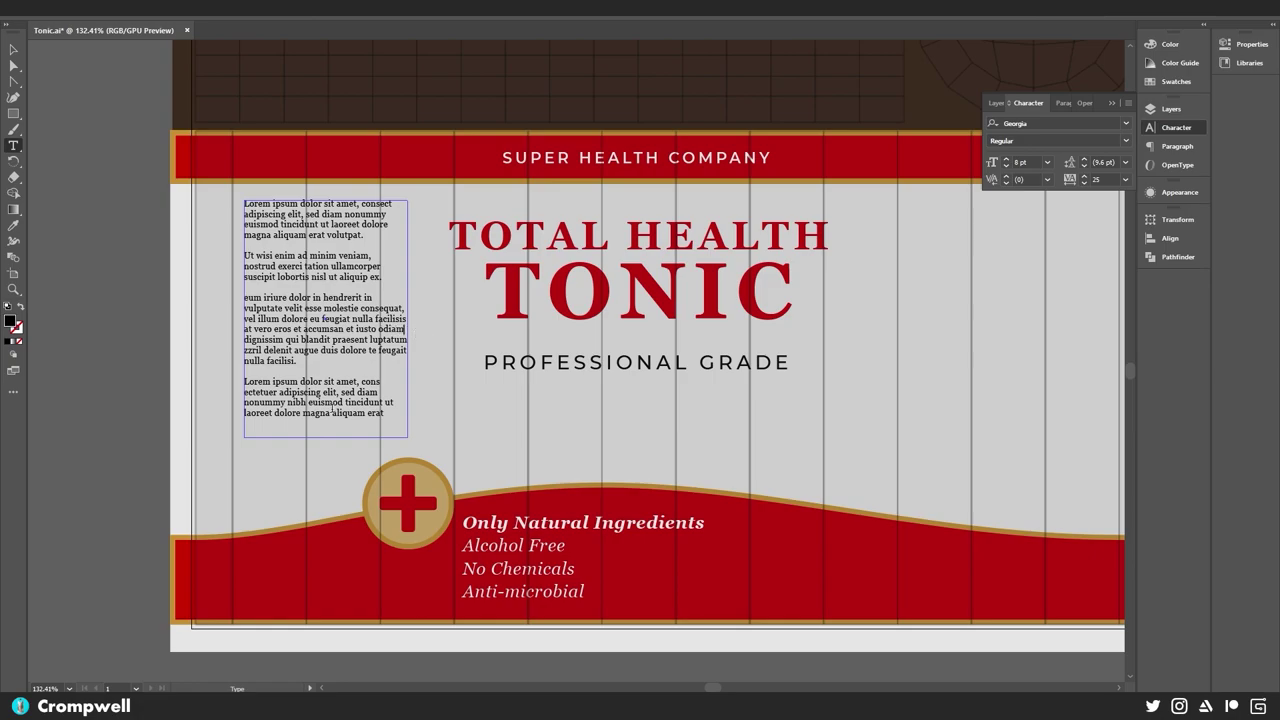
pyautogui.write('-')
pyautogui.click(14, 48)
pyautogui.click(92, 163)
# - Place a horizontal guide along the top of the "TOTAL HEALTH" title and nudge the placeholder text block down to it
pyautogui.moveTo(526, 339); pyautogui.dragTo(321, 338)
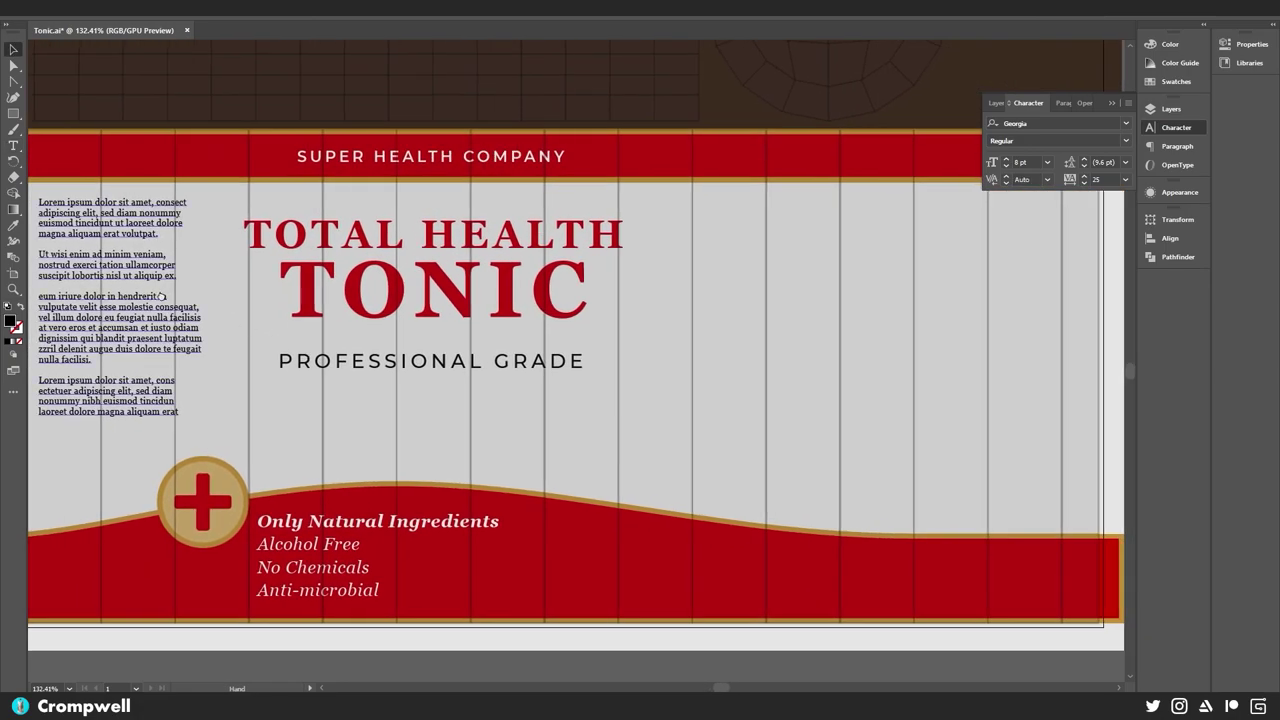
pyautogui.moveTo(160, 297); pyautogui.dragTo(292, 288)
pyautogui.moveTo(252, 229); pyautogui.dragTo(251, 251)
pyautogui.hotkey('ctrl', 'r')
pyautogui.moveTo(283, 52); pyautogui.dragTo(481, 210)
pyautogui.click(246, 232)
pyautogui.press('Down')
pyautogui.press('Down')
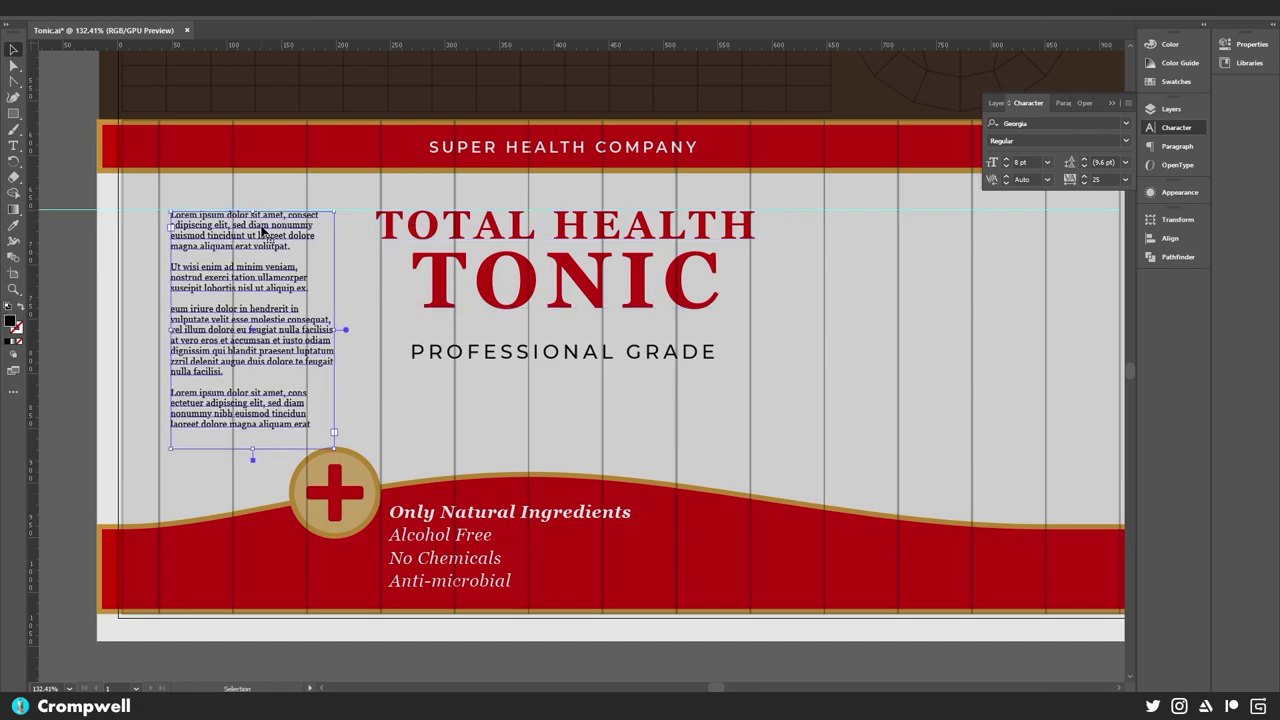
# - Switch the placeholder text block's fill to grayscale and set its black value to 71%
pyautogui.click(432, 394)
pyautogui.moveTo(573, 391); pyautogui.dragTo(436, 393)
pyautogui.hotkey('ctrl', '1')
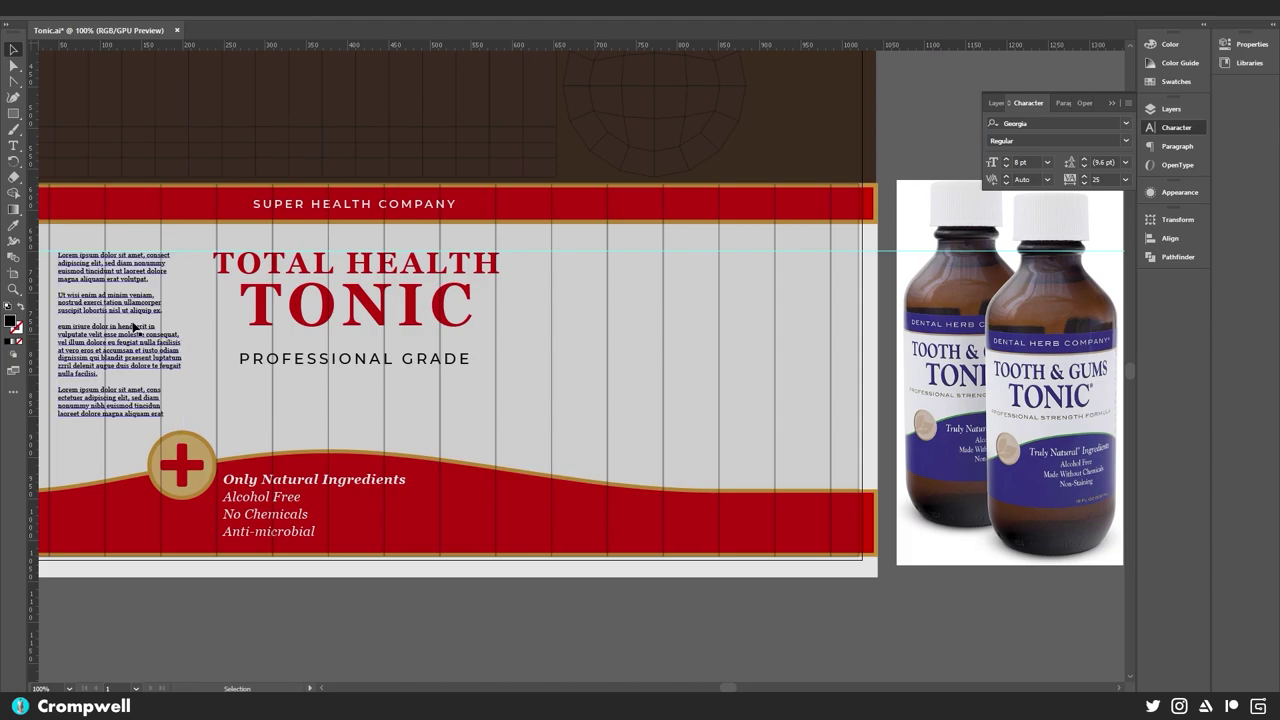
pyautogui.click(133, 327)
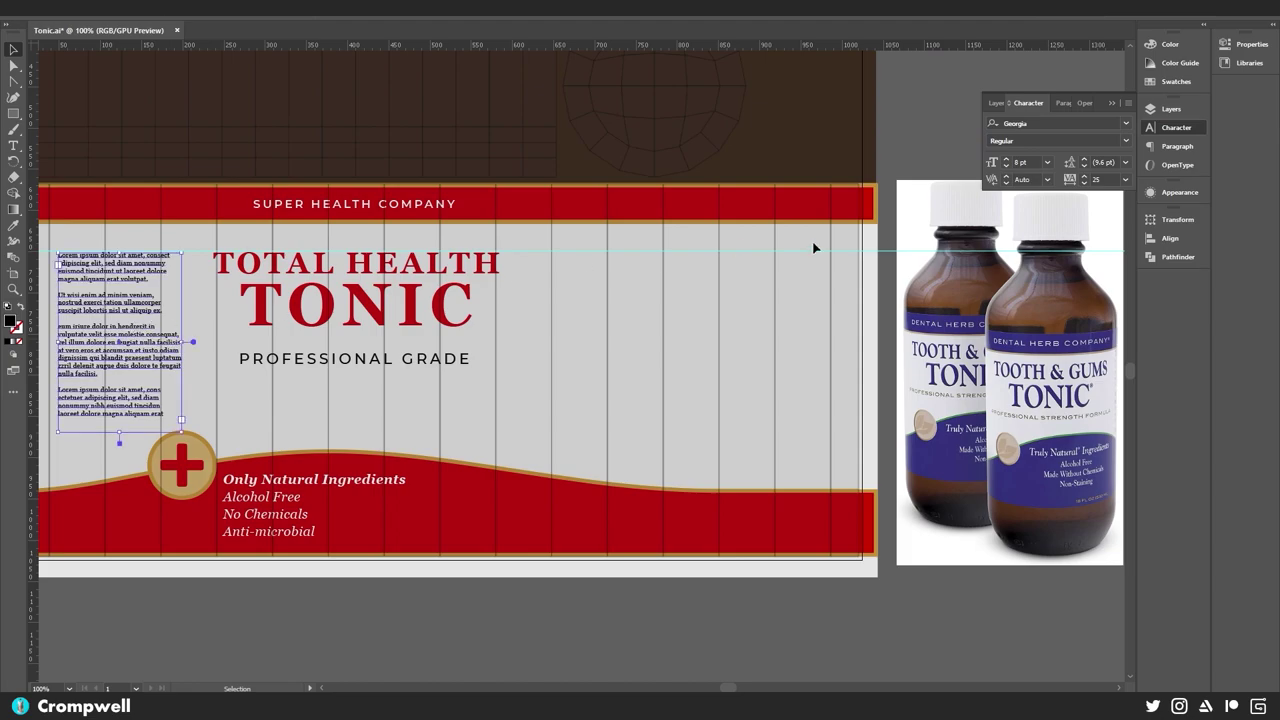
pyautogui.click(1168, 46)
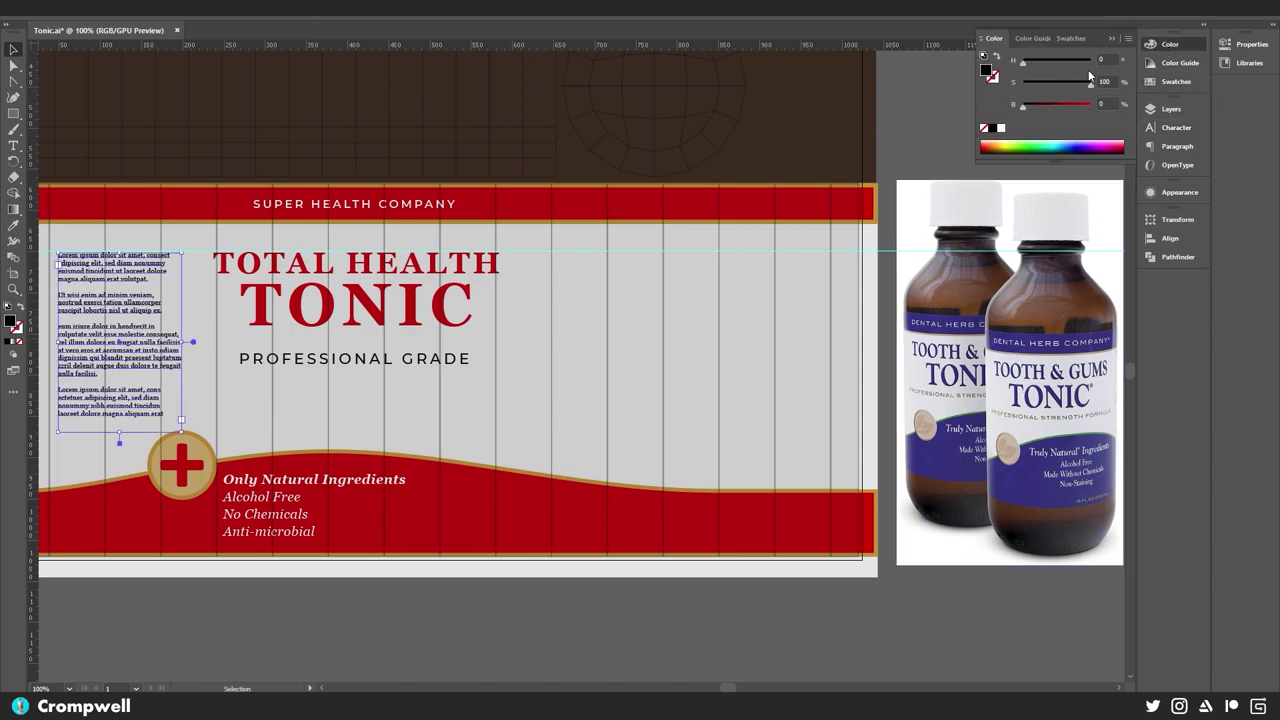
pyautogui.click(1128, 39)
pyautogui.click(1162, 76)
pyautogui.click(1130, 42)
pyautogui.click(1170, 61)
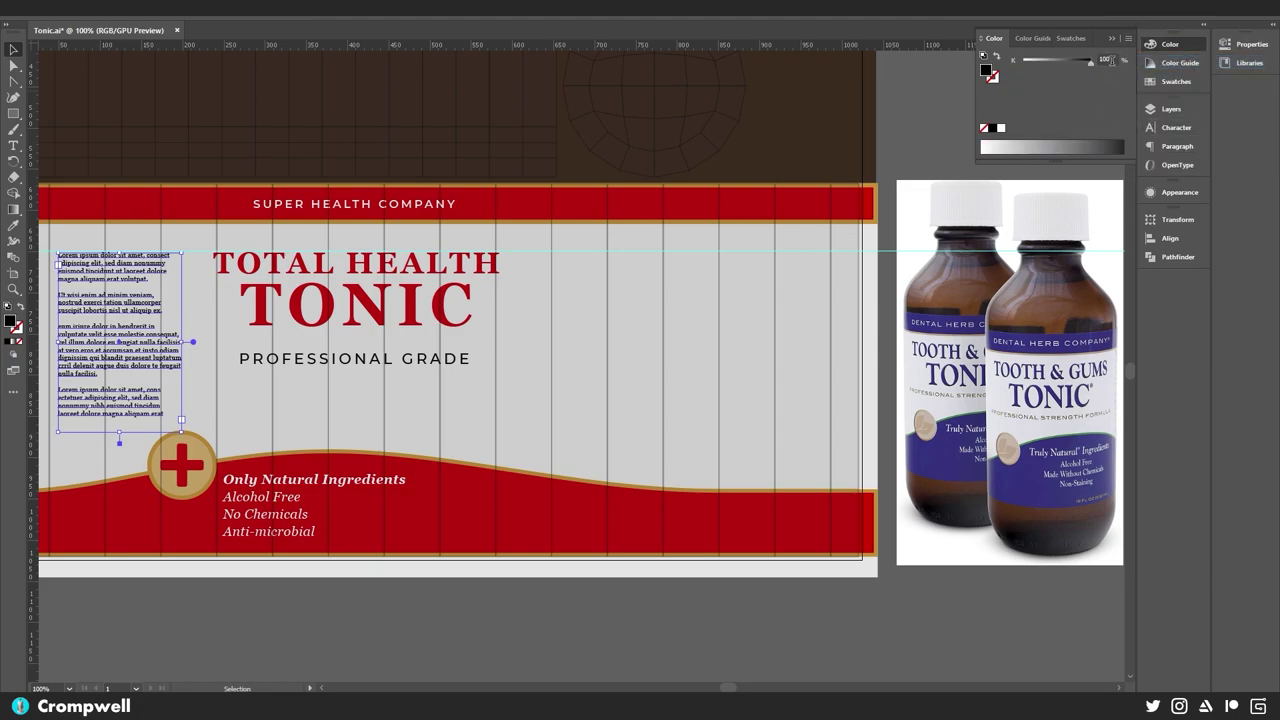
pyautogui.write('71')
pyautogui.press('Return')
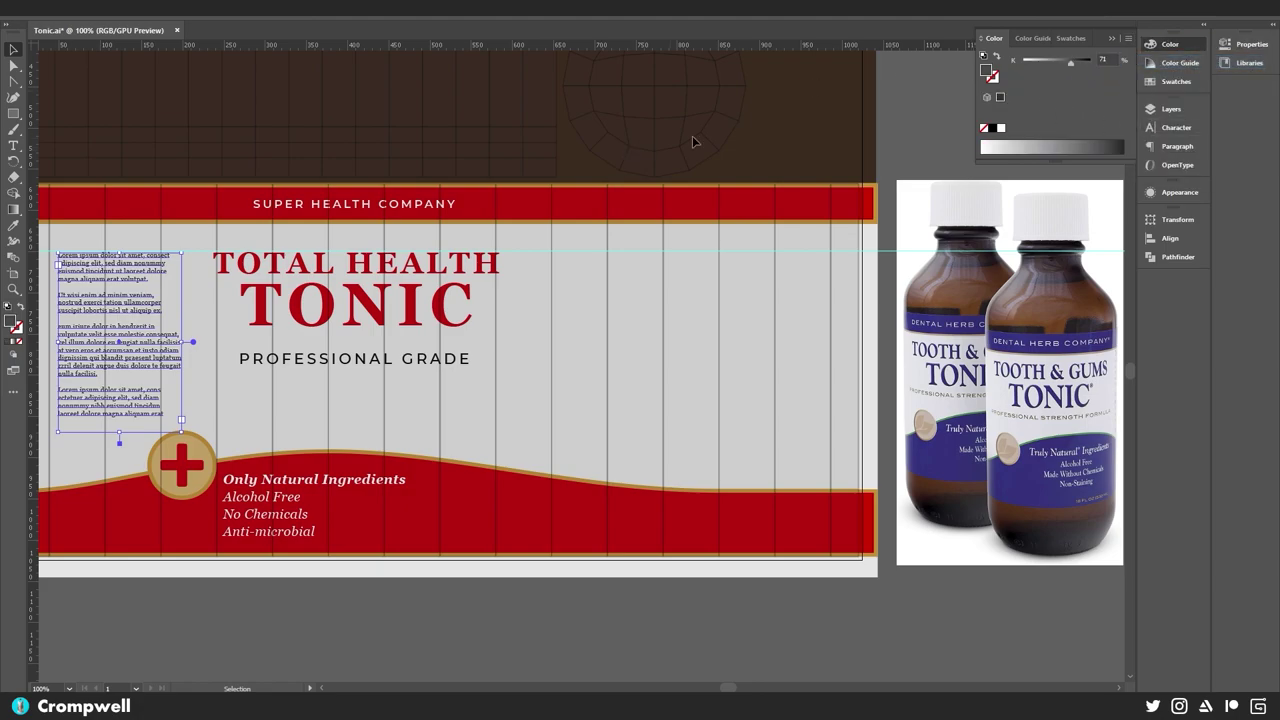
# - Duplicate the placeholder text block into the empty area right of the title and make the copy's frame wider
pyautogui.click(388, 600)
pyautogui.moveTo(200, 542); pyautogui.dragTo(238, 550)
pyautogui.moveTo(205, 349); pyautogui.dragTo(762, 348)
pyautogui.click(88, 318)
# - Extend the final "Lorem ipsum" paragraph of the right-hand text block with generated placeholder text
pyautogui.doubleClick(742, 353)
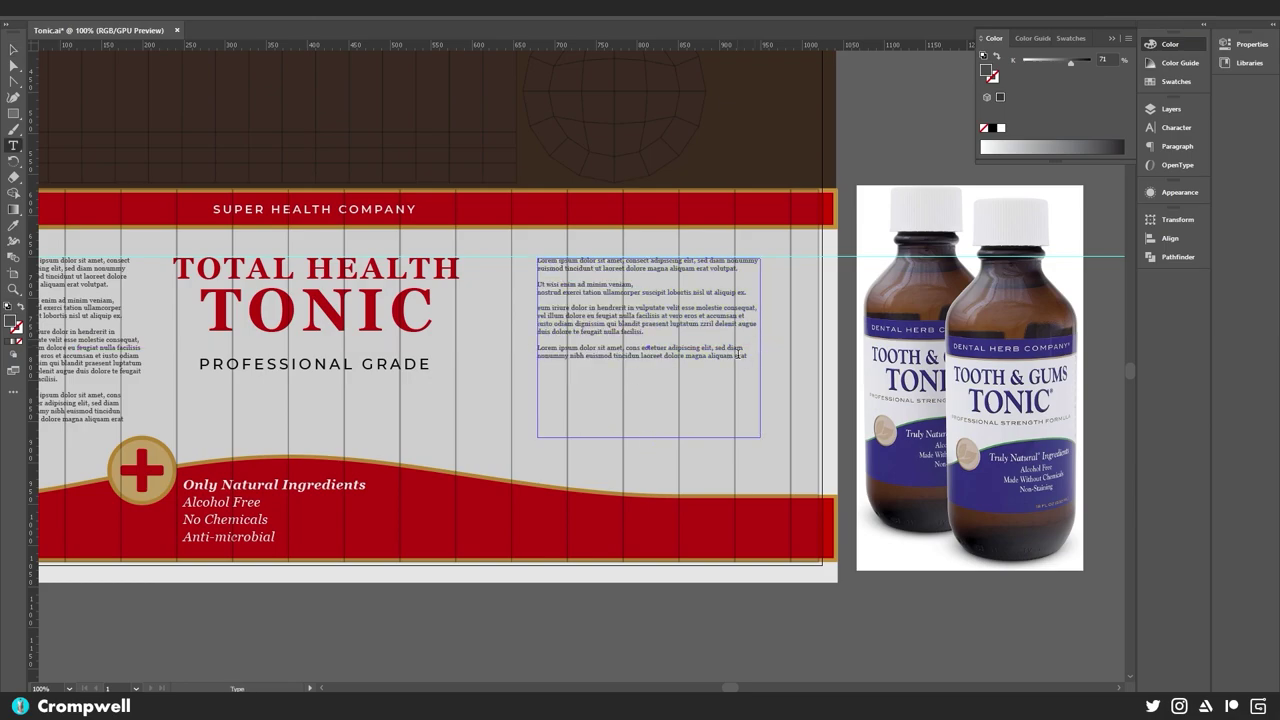
pyautogui.moveTo(542, 344); pyautogui.dragTo(790, 498)
pyautogui.click(143, 17)
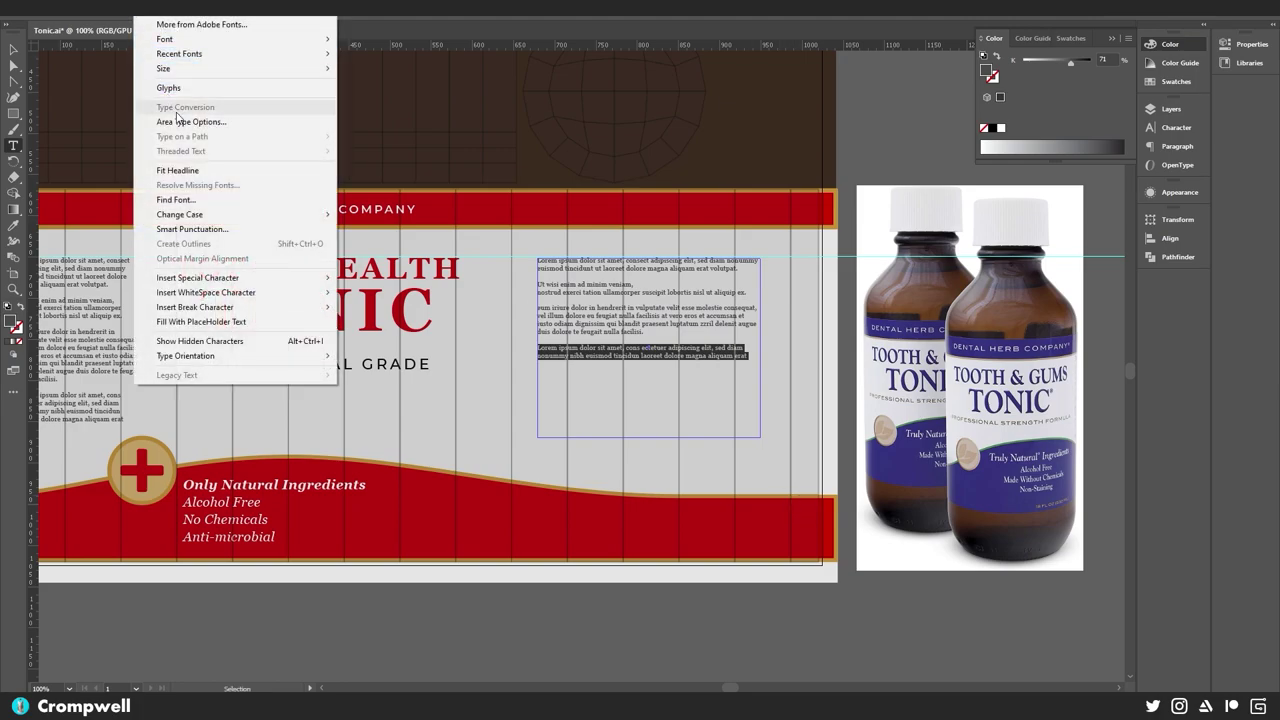
pyautogui.click(200, 321)
# - Trim the end of the added placeholder text and separate the "Ut wisi enim" passage with a blank line
pyautogui.moveTo(693, 420); pyautogui.dragTo(816, 479)
pyautogui.press('BackSpace')
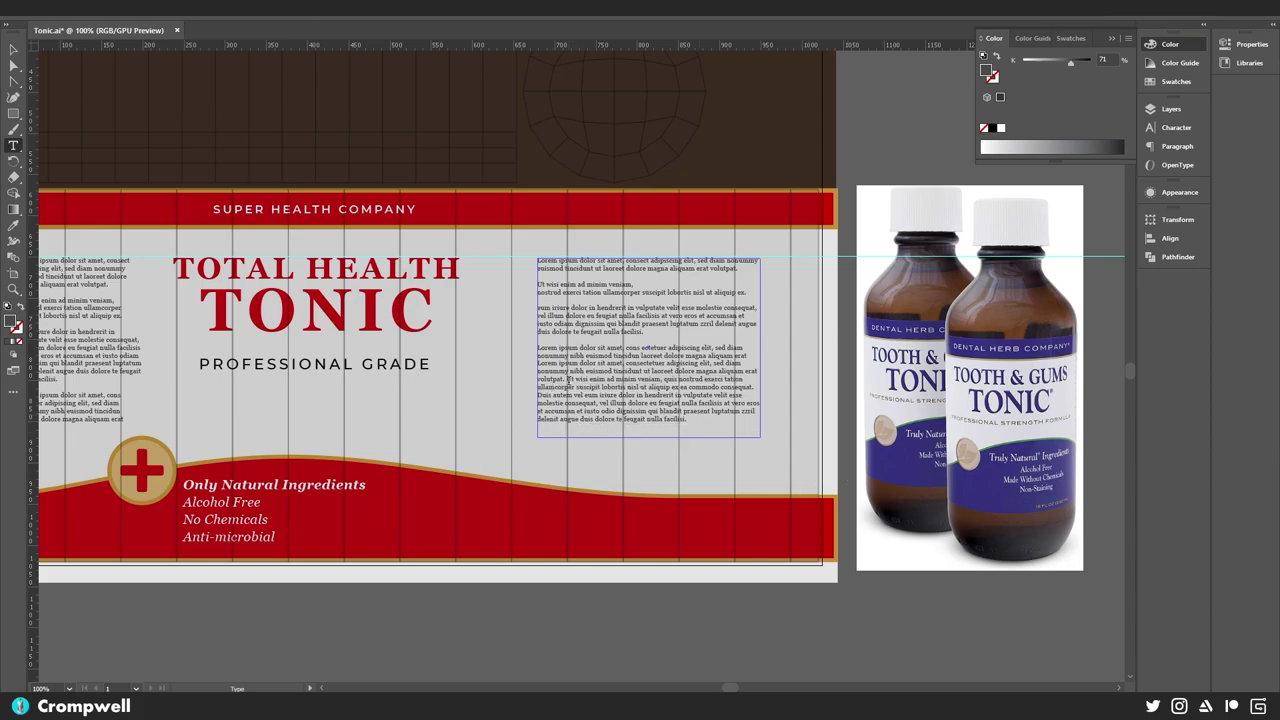
pyautogui.press('Return')
pyautogui.press('Return')
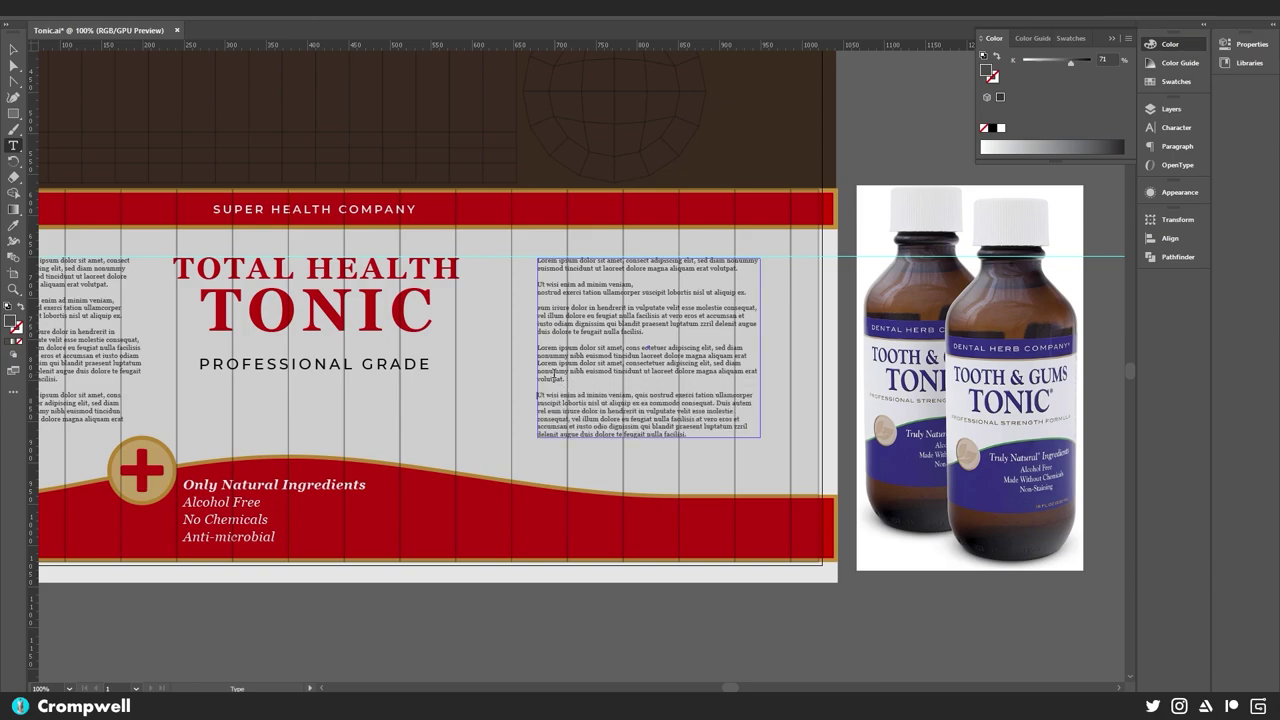
pyautogui.press('Escape')
# - Narrow the right-hand text frame and lengthen it down into the lower red band so all its text fits
pyautogui.moveTo(766, 346); pyautogui.dragTo(679, 347)
pyautogui.doubleClick(647, 406)
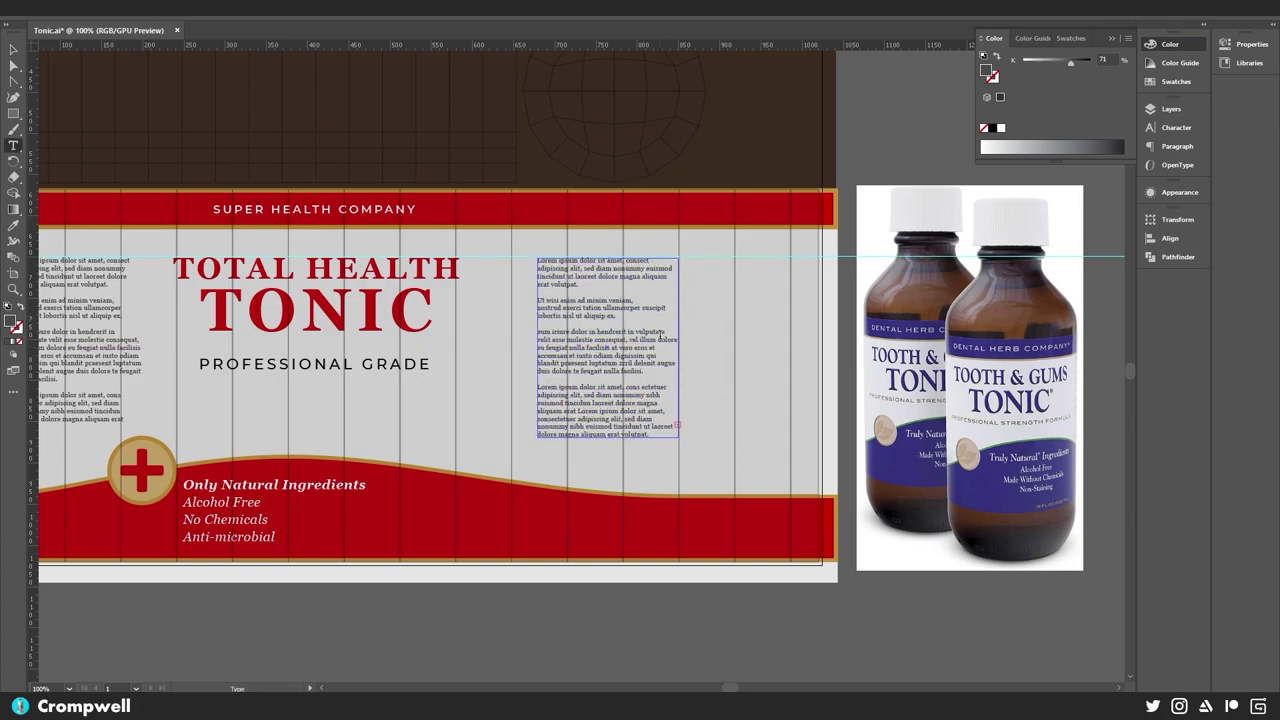
pyautogui.click(13, 52)
pyautogui.moveTo(678, 347); pyautogui.dragTo(698, 347)
pyautogui.click(697, 614)
pyautogui.click(592, 369)
pyautogui.moveTo(618, 440); pyautogui.dragTo(618, 531)
# - Delete everything after "velit esse" in the right-hand block's last paragraph and leave text editing
pyautogui.press('t')
pyautogui.moveTo(689, 482); pyautogui.dragTo(509, 459)
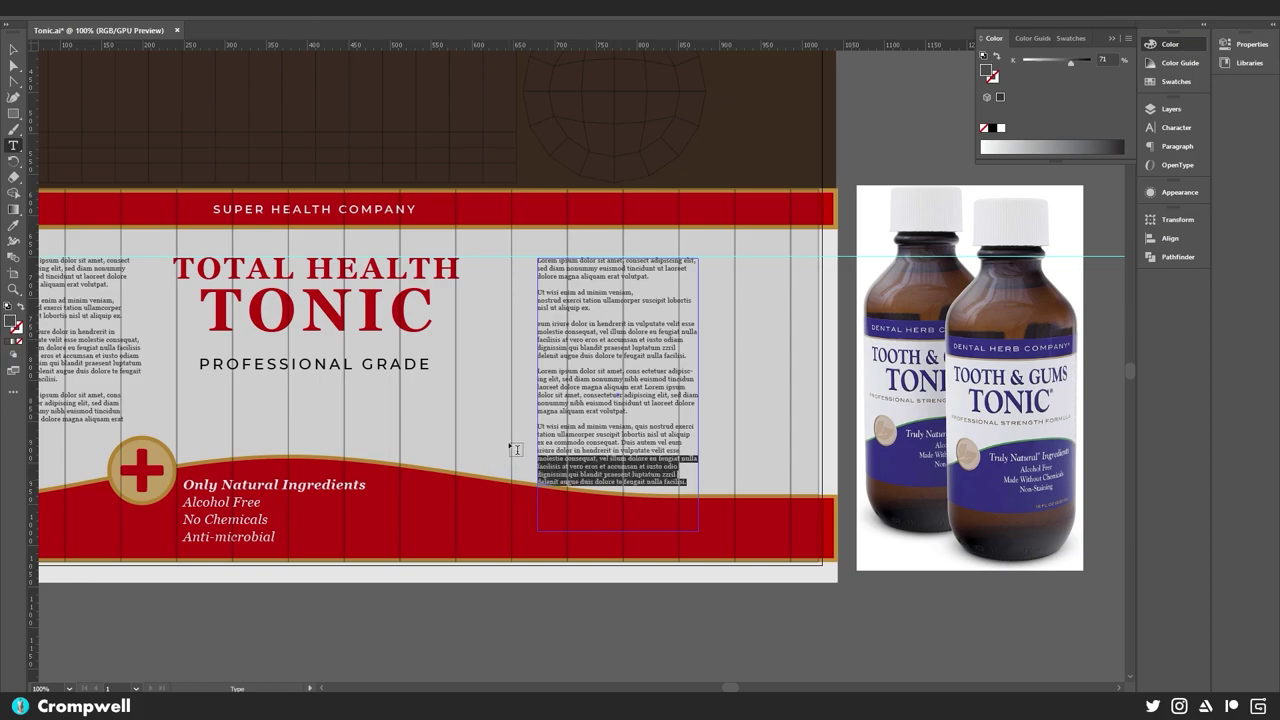
pyautogui.press('BackSpace')
pyautogui.click(15, 48)
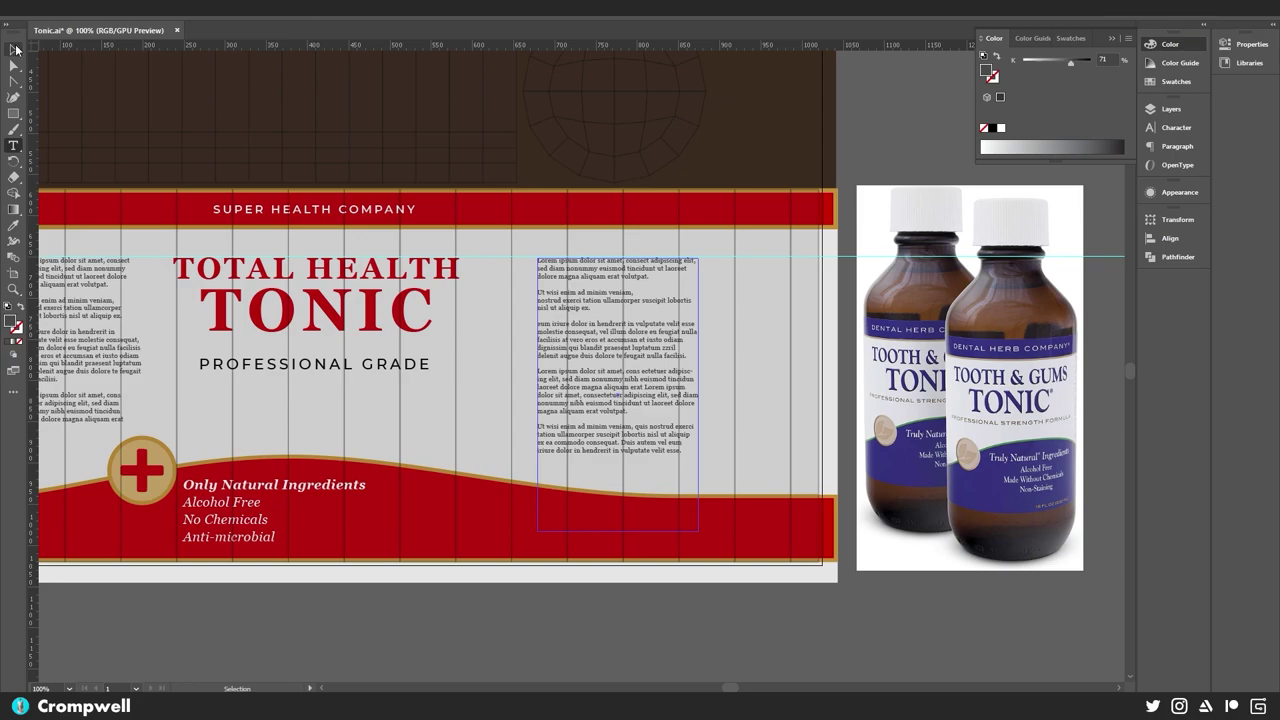
# - Move the right-hand text block slightly closer to the label's right edge and deselect it
pyautogui.click(331, 586)
pyautogui.moveTo(331, 556); pyautogui.dragTo(483, 540)
pyautogui.press('z')
pyautogui.moveTo(636, 497); pyautogui.dragTo(574, 495)
pyautogui.moveTo(610, 484); pyautogui.dragTo(477, 445)
pyautogui.press('v')
pyautogui.click(557, 349)
pyautogui.moveTo(553, 347); pyautogui.dragTo(574, 345)
pyautogui.moveTo(466, 548); pyautogui.dragTo(405, 544)
pyautogui.click(440, 562)
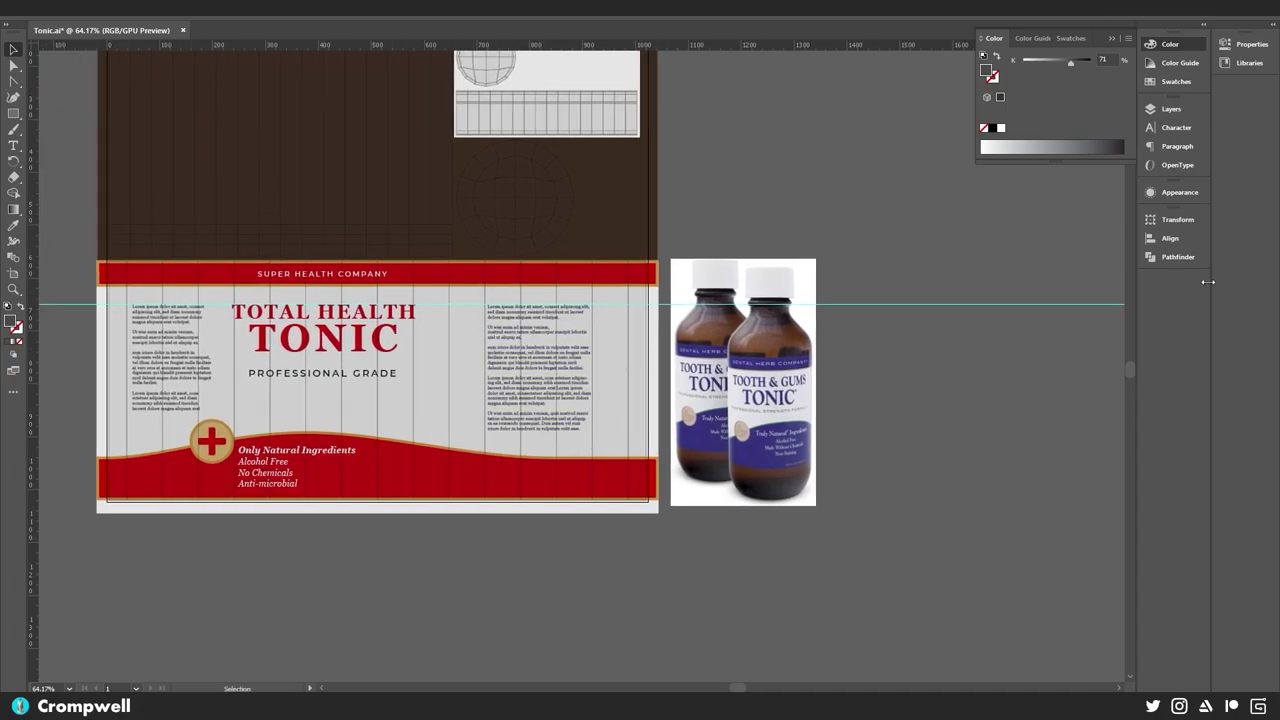
# - Hide the Reference layer
pyautogui.click(1166, 109)
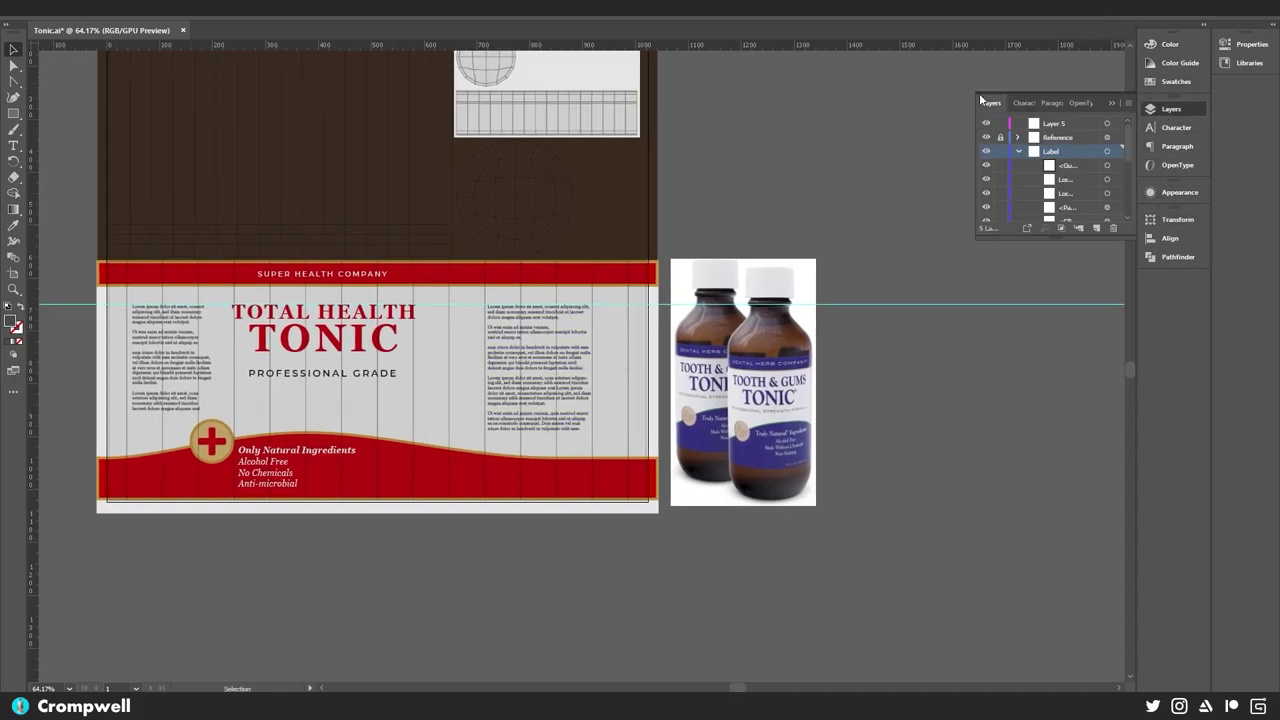
pyautogui.click(986, 137)
# - In the right-hand block's second paragraph, remove the line break before "nostrud" and delete the closing word "ex"
pyautogui.moveTo(481, 169); pyautogui.dragTo(529, 176)
pyautogui.click(550, 305)
pyautogui.doubleClick(404, 299)
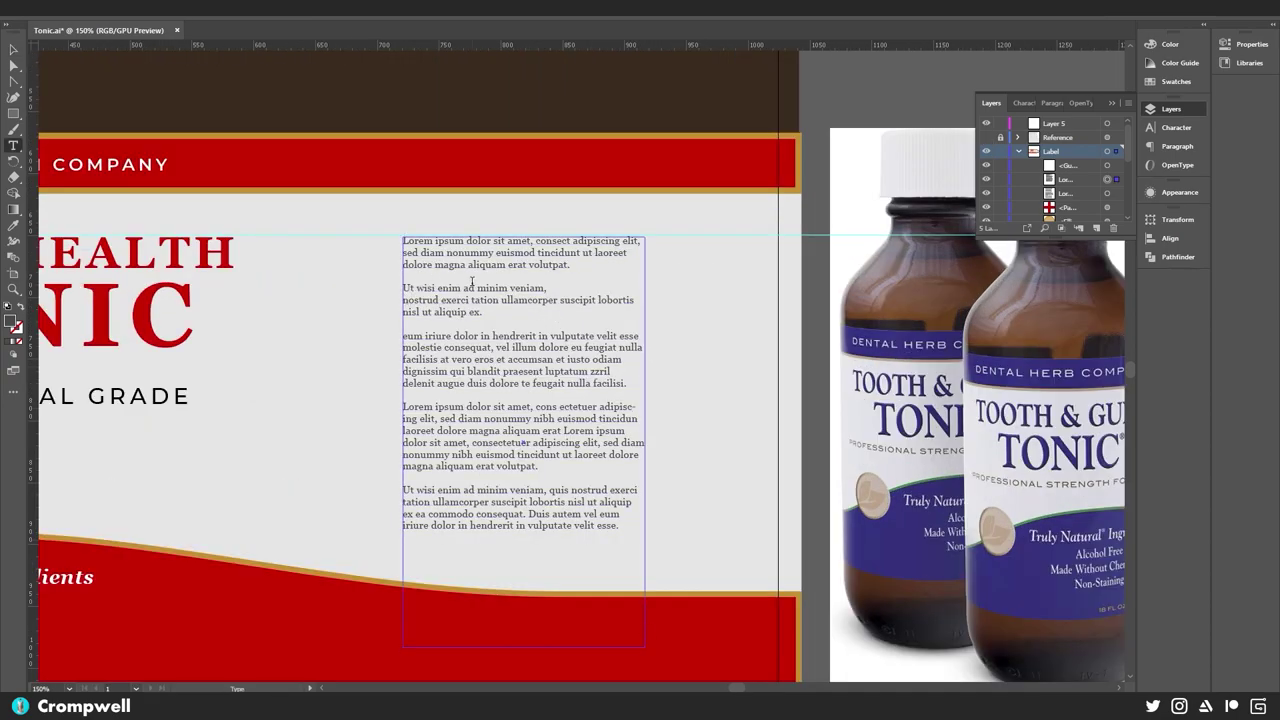
pyautogui.press('BackSpace')
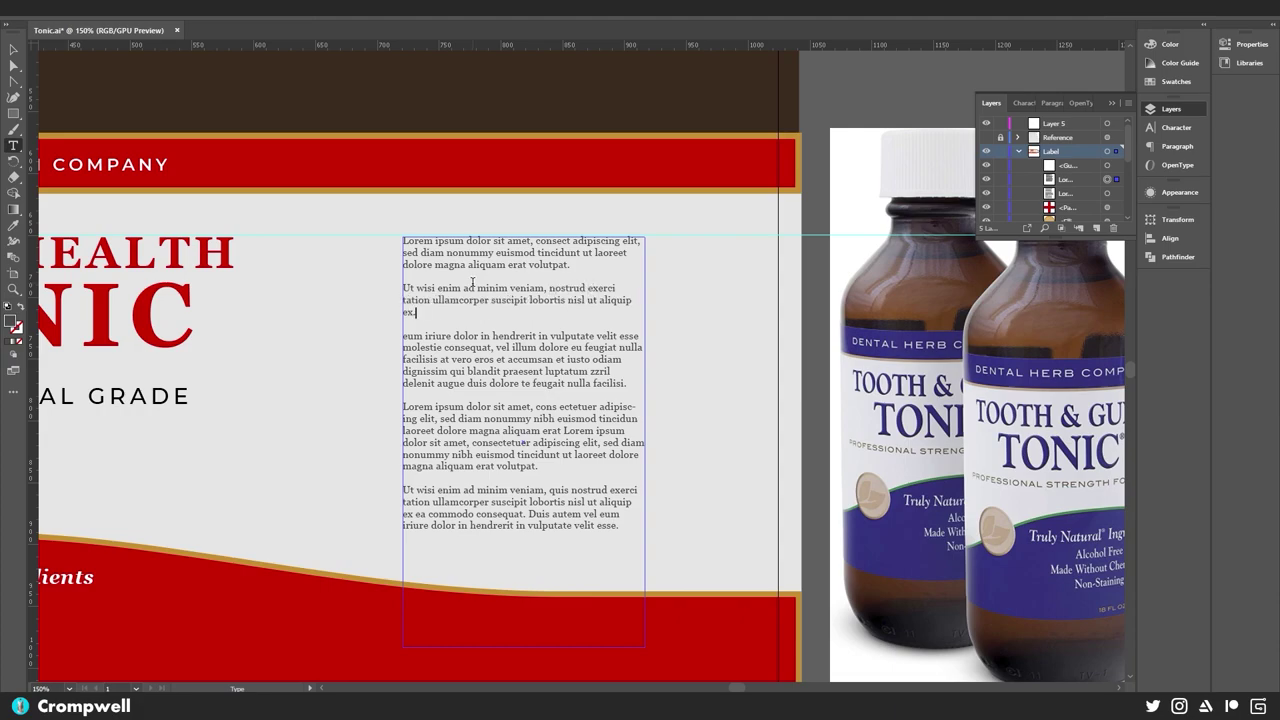
pyautogui.press('BackSpace')
pyautogui.press('BackSpace')
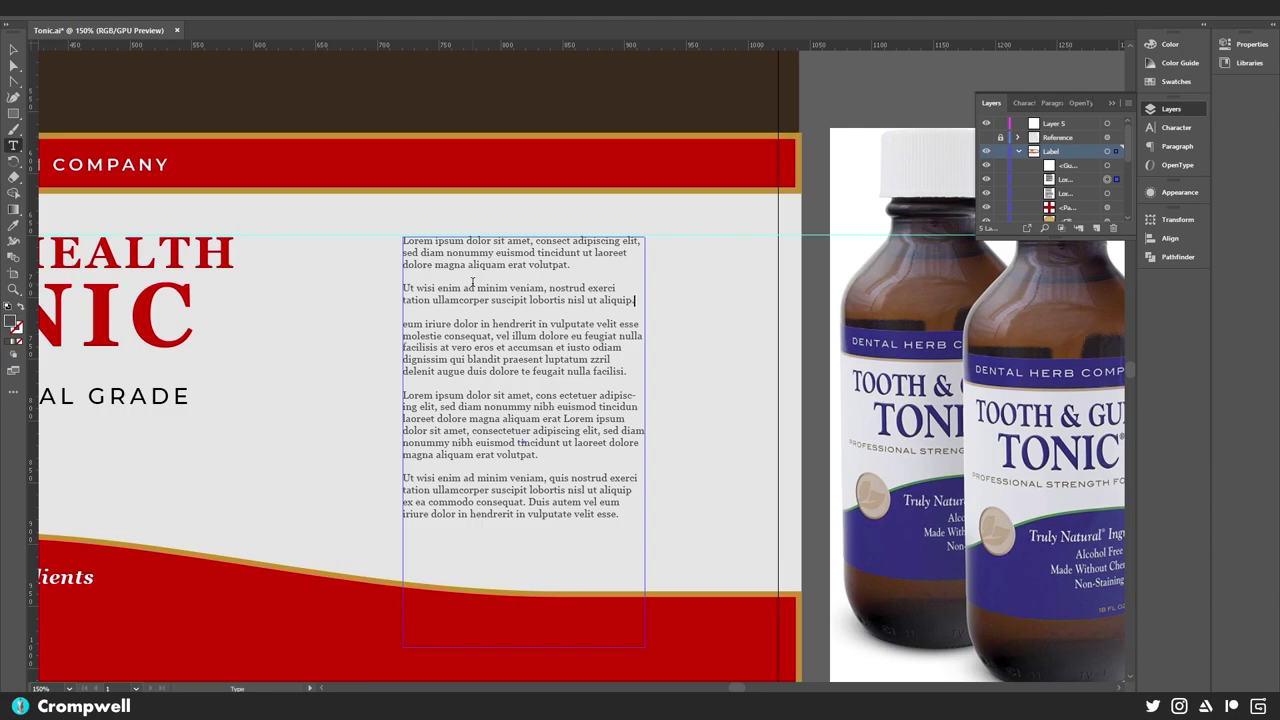
# - Shorten the hyphenated "adipiscing" to "adipisc" in the right-hand block's fourth paragraph and leave text editing
pyautogui.scroll(-2, 456, 292)
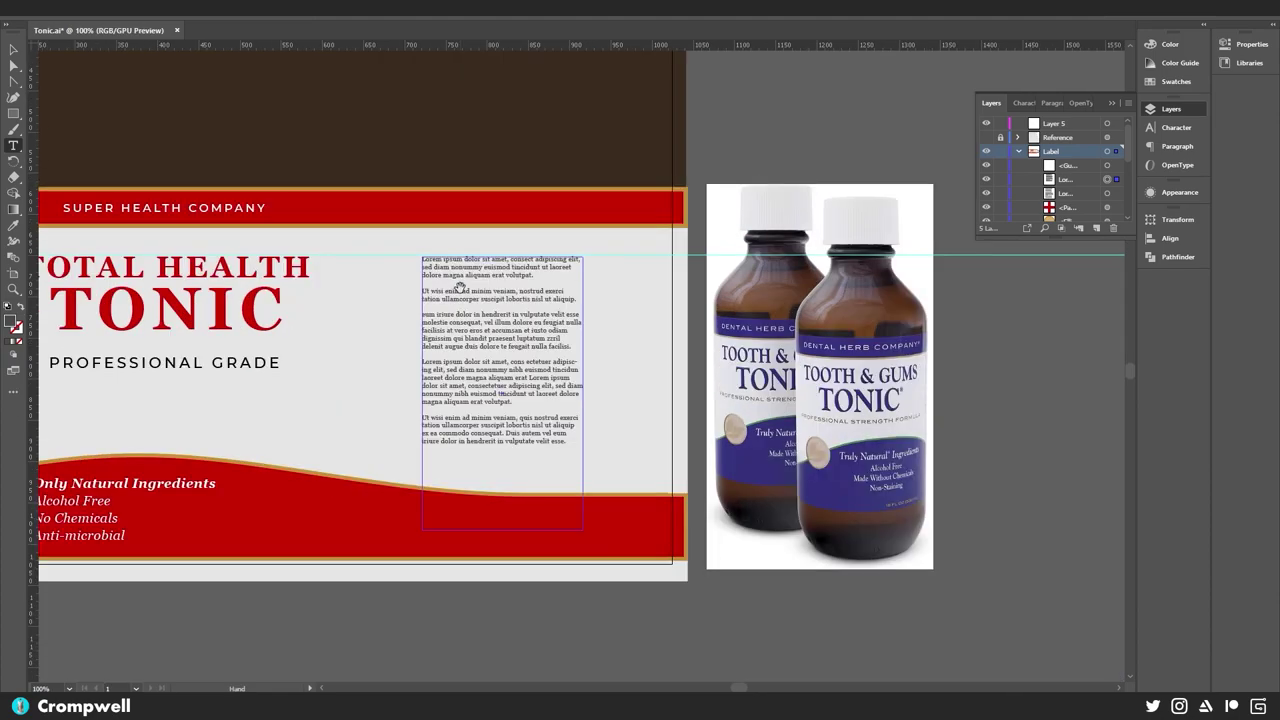
pyautogui.scroll(1, 485, 333)
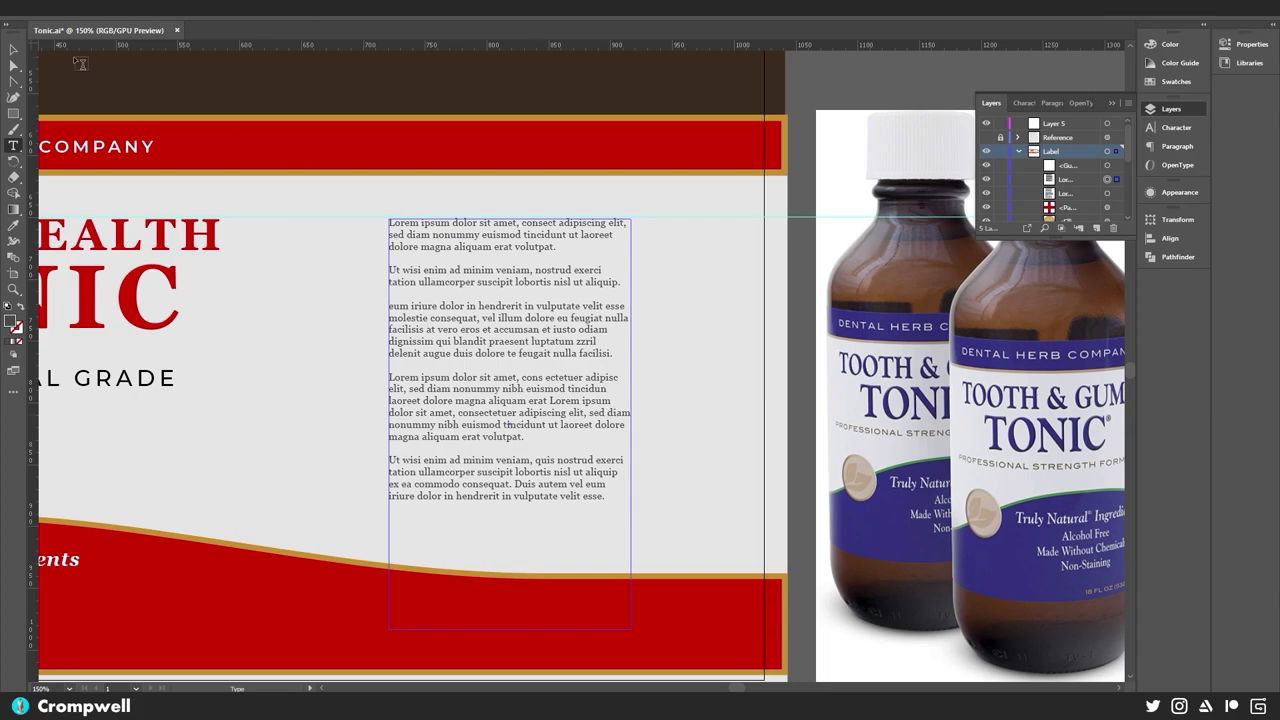
pyautogui.click(19, 51)
# - Save the document and delete the bottle reference photo beside the artboard
pyautogui.scroll(-2, 447, 389)
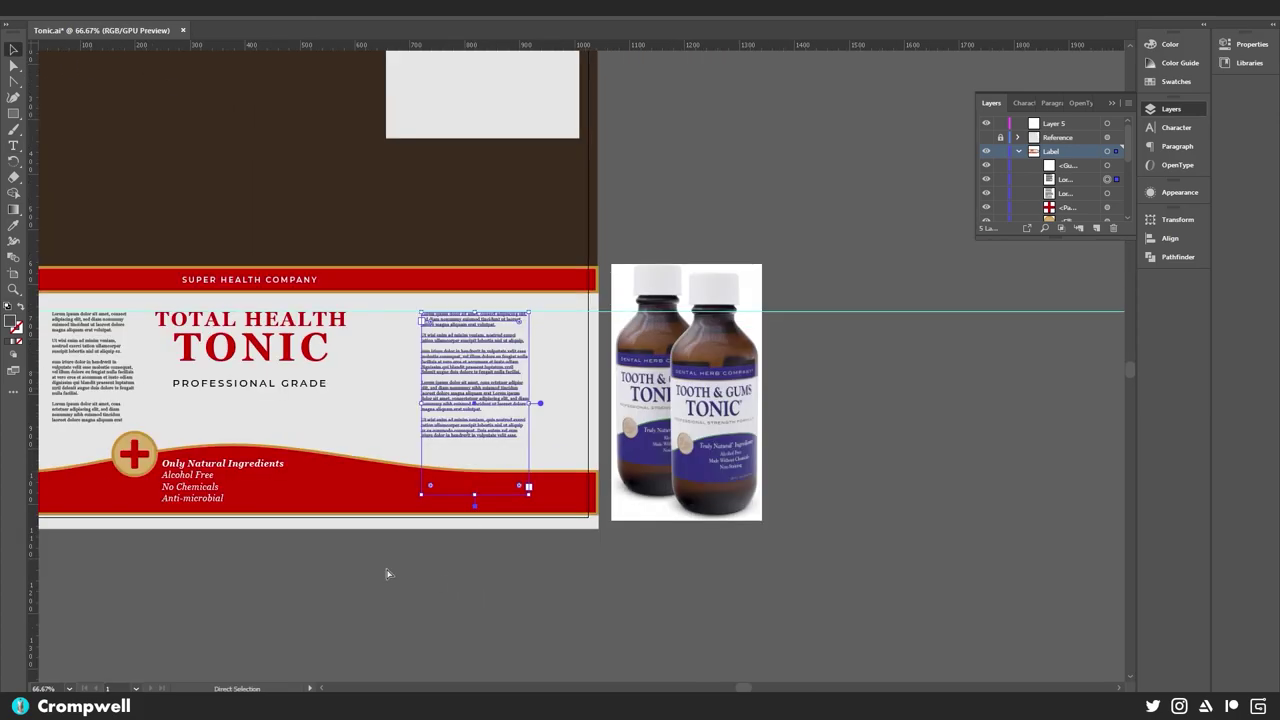
pyautogui.hotkey('ctrl', 's')
pyautogui.moveTo(329, 571); pyautogui.dragTo(405, 666)
pyautogui.click(735, 484)
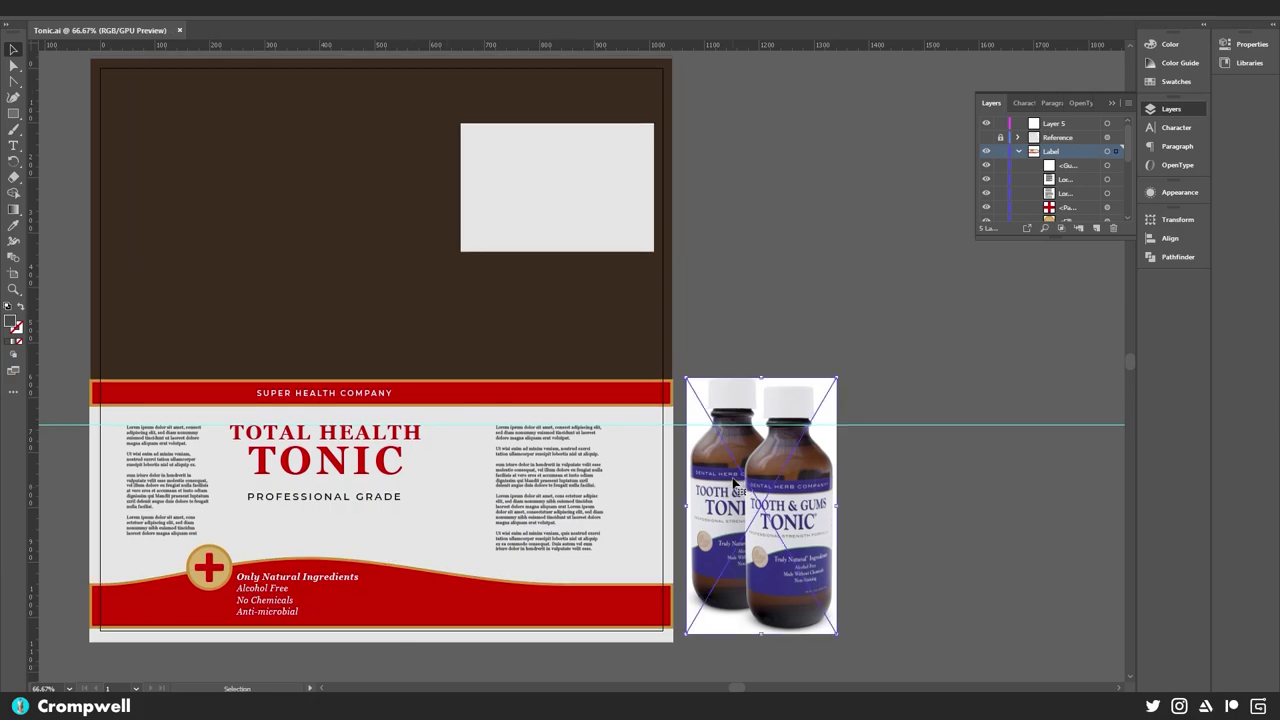
pyautogui.press('Delete')
pyautogui.press('a')
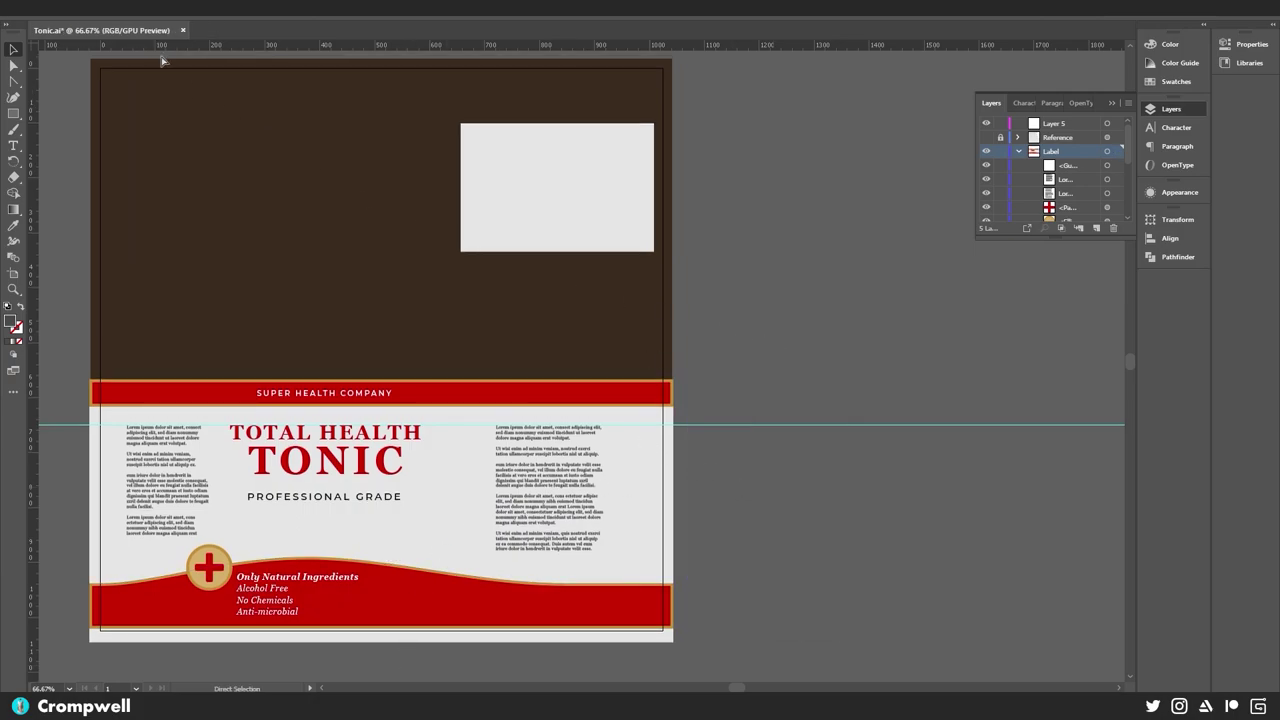
# - Export the artwork by artboard as a PNG file named Tonic_Color.png
pyautogui.click(65, 12)
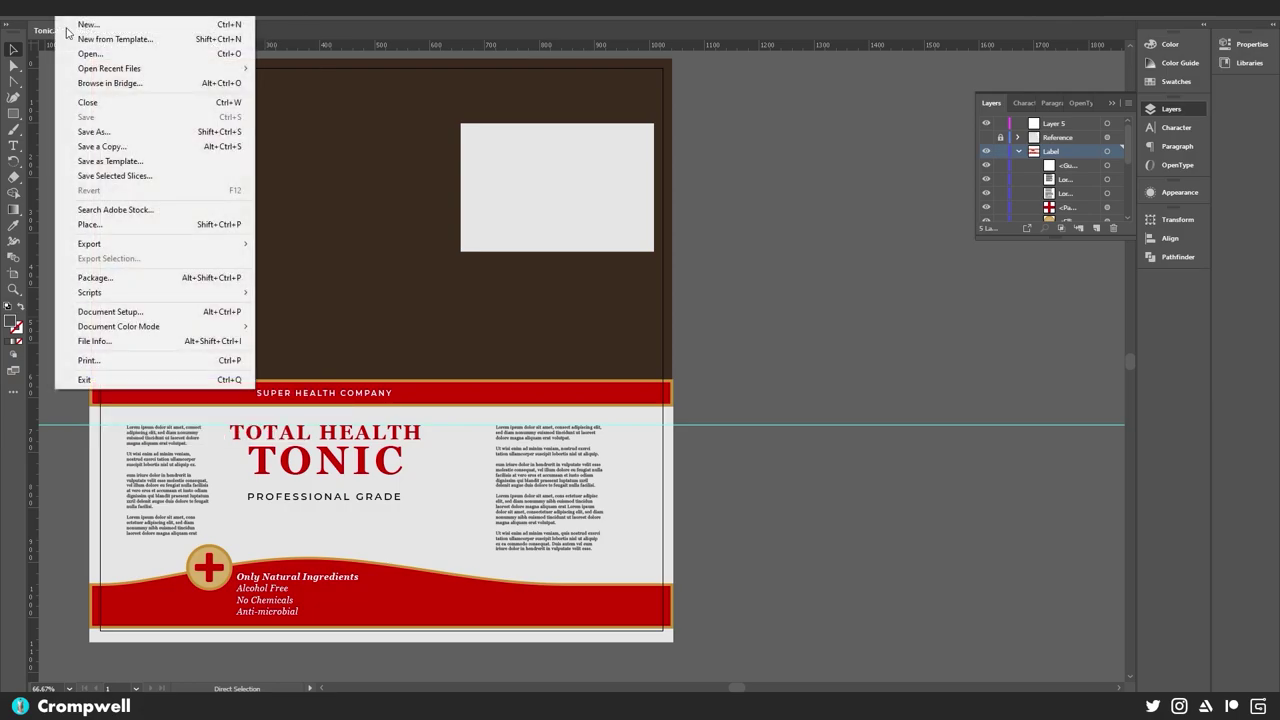
pyautogui.click(65, 14)
pyautogui.click(65, 14)
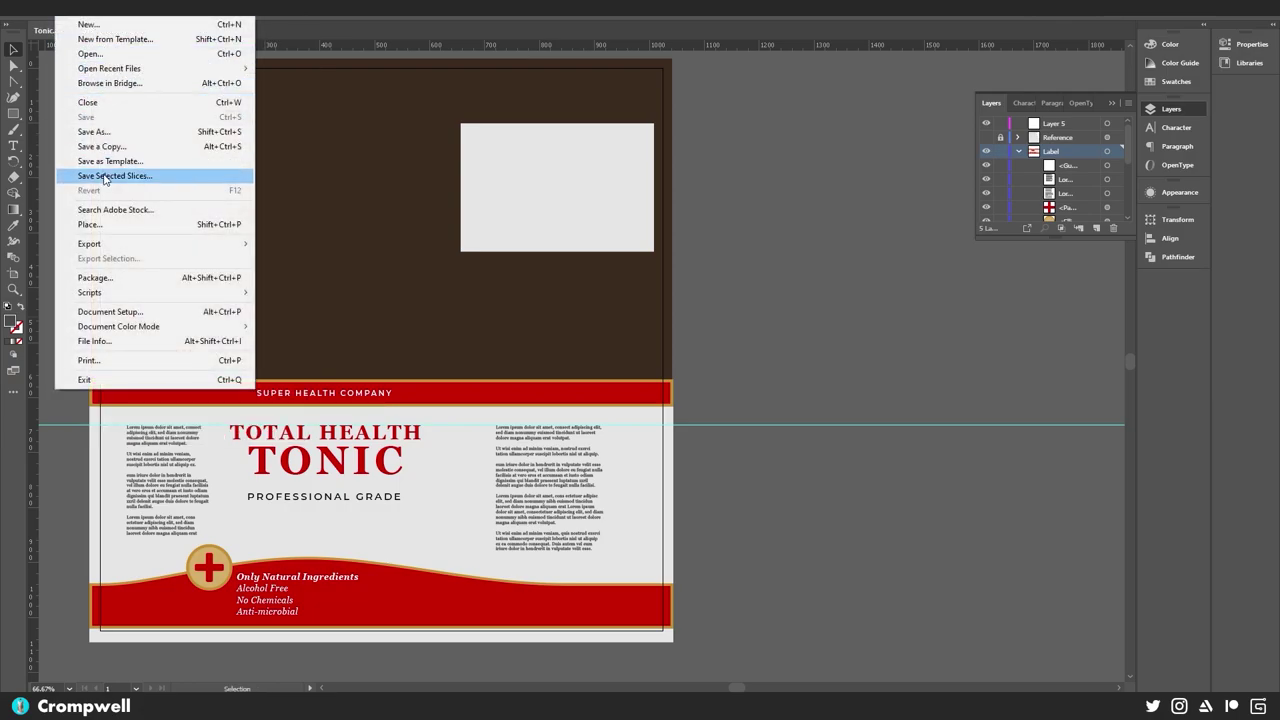
pyautogui.moveTo(115, 246)
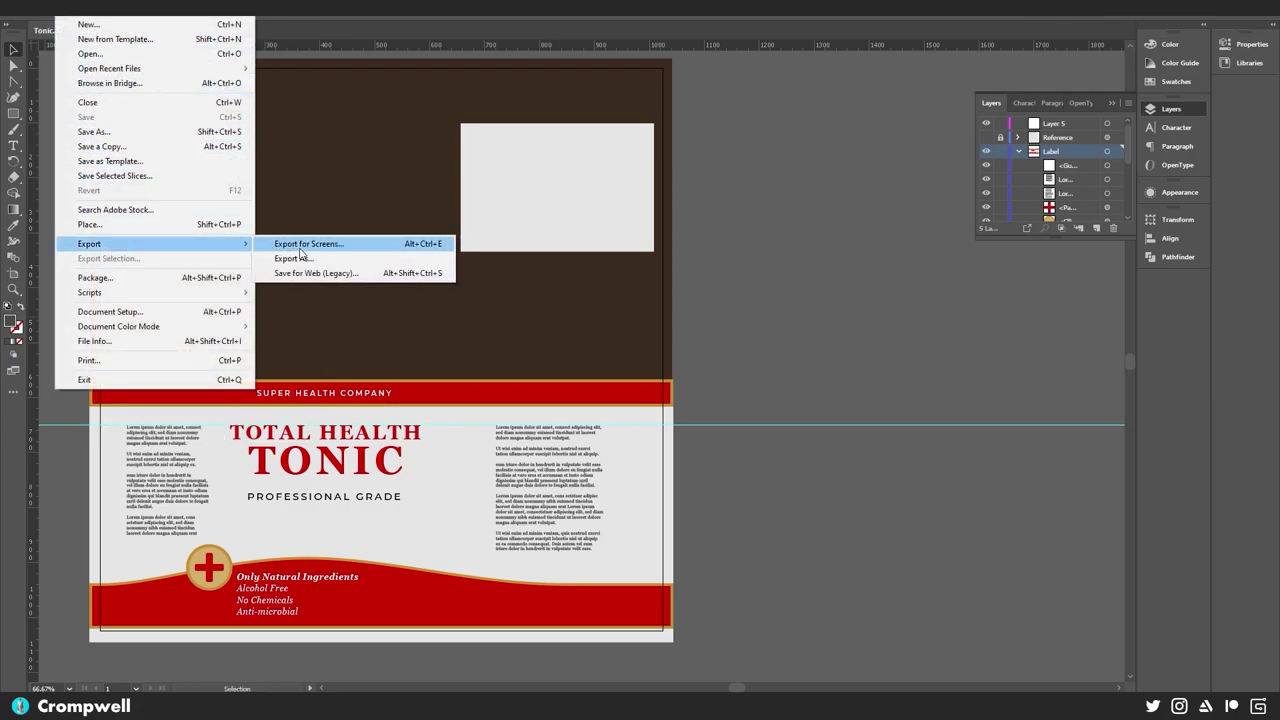
pyautogui.click(306, 258)
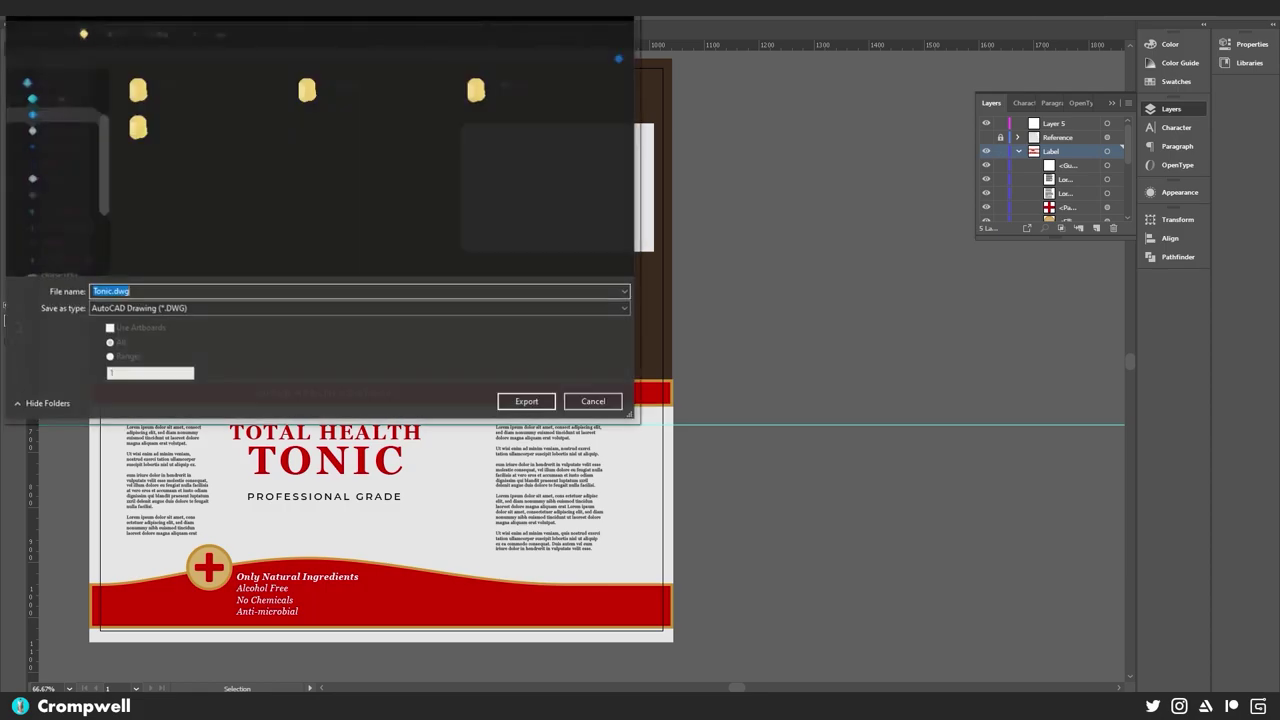
pyautogui.click(142, 310)
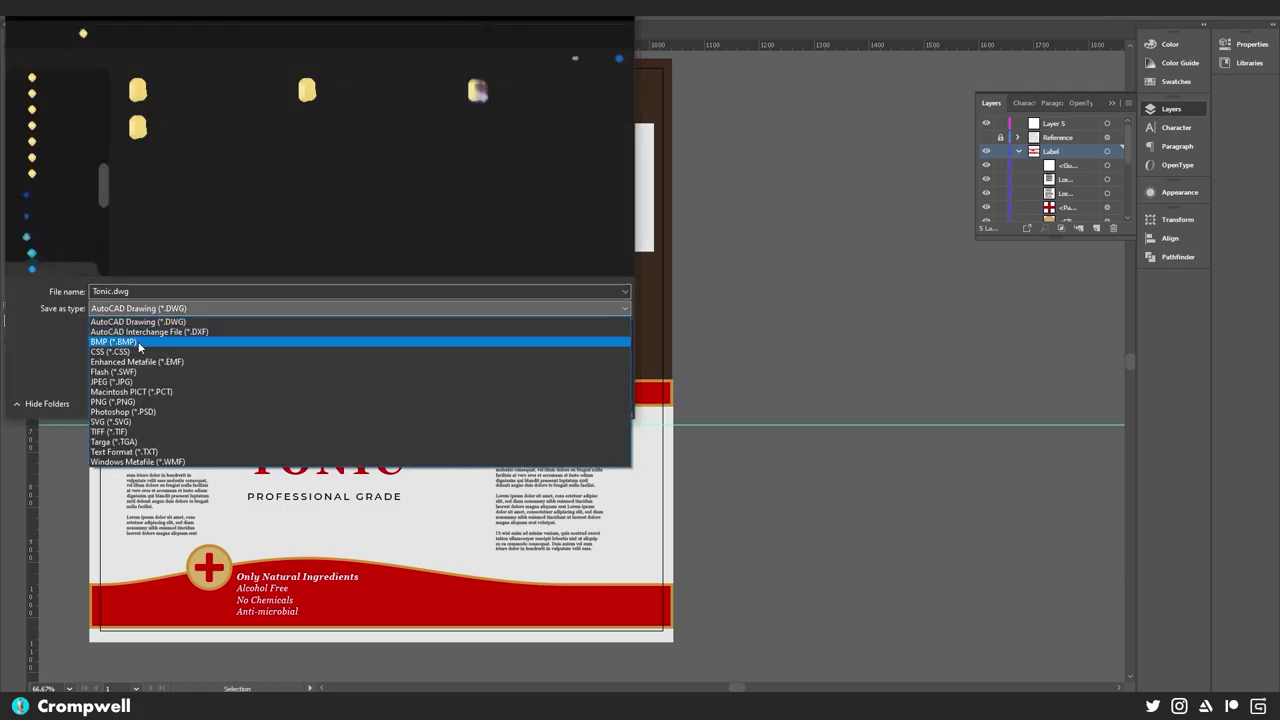
pyautogui.click(140, 404)
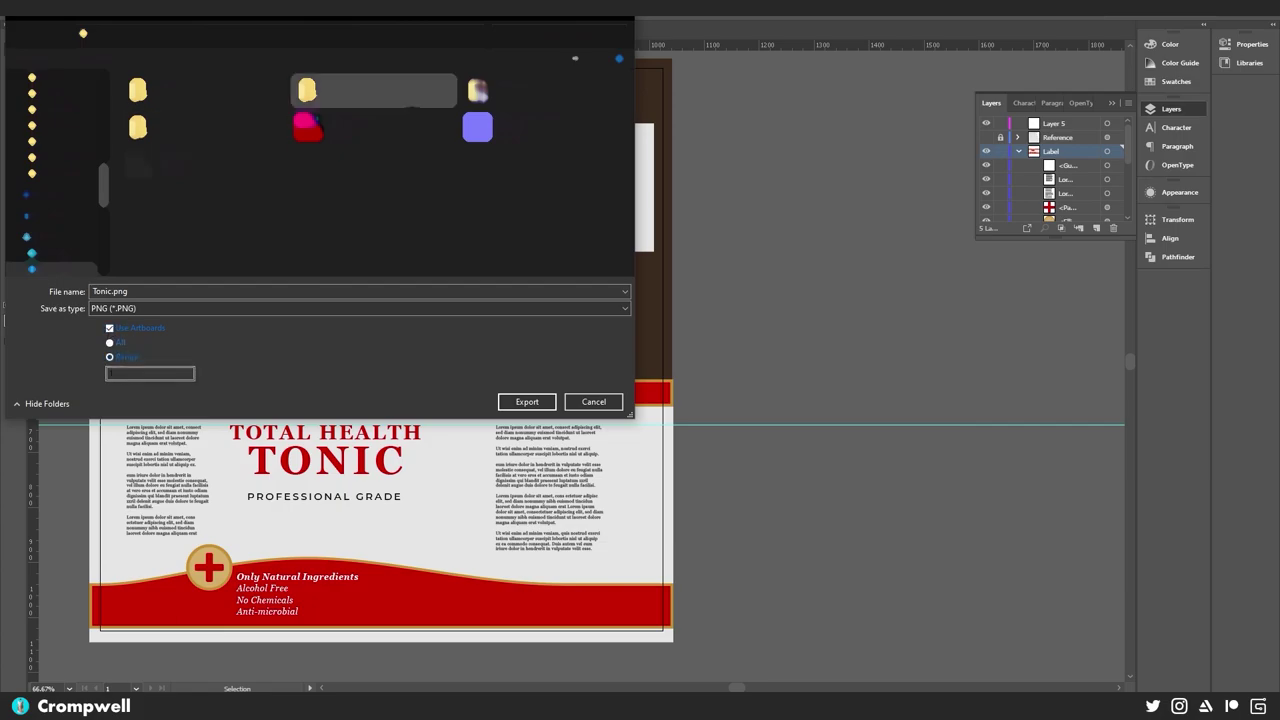
pyautogui.click(112, 293)
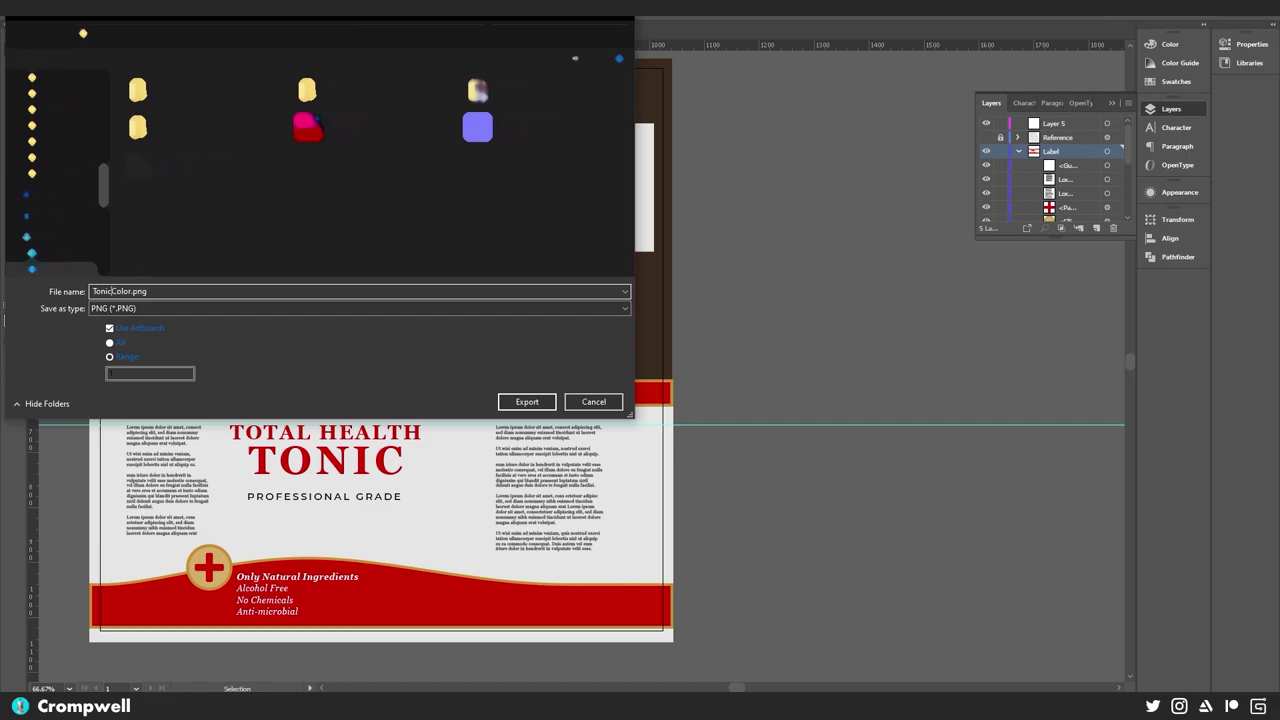
pyautogui.press('Return')
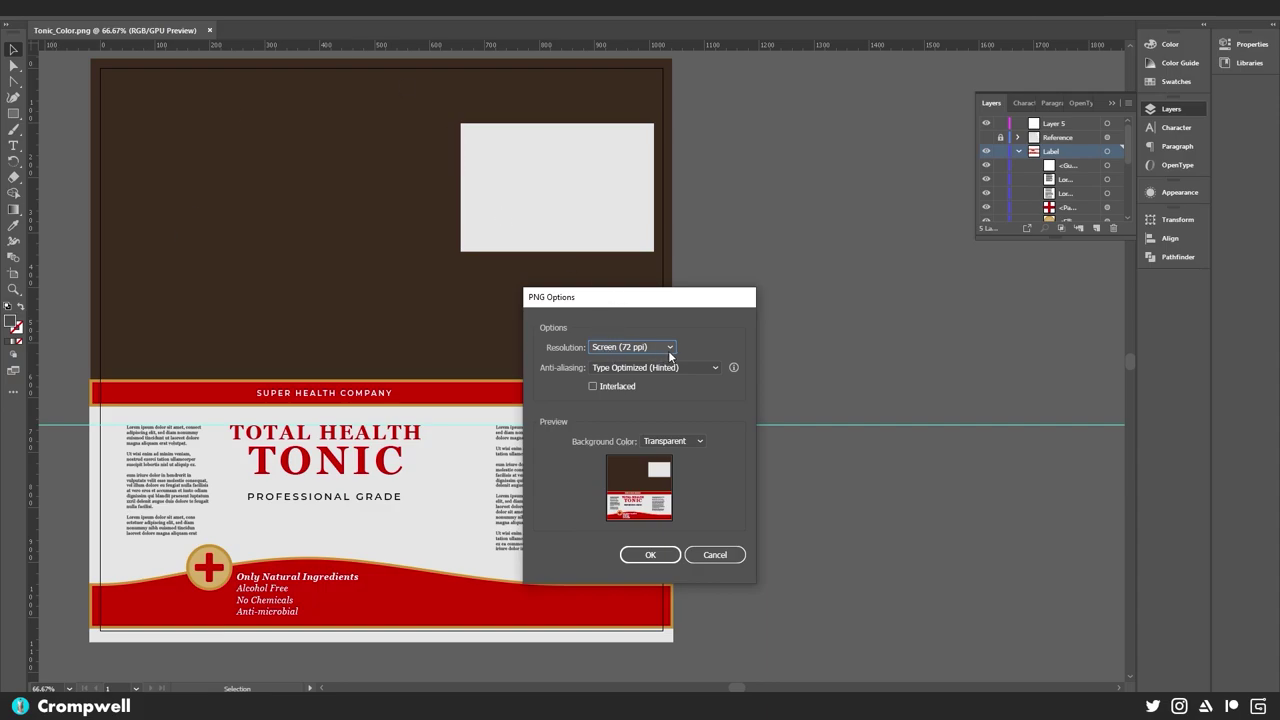
# - Choose the PNG background color and complete the export at Screen (72 ppi) resolution
pyautogui.click(669, 441)
pyautogui.click(664, 474)
pyautogui.click(661, 445)
pyautogui.click(659, 487)
pyautogui.click(650, 555)
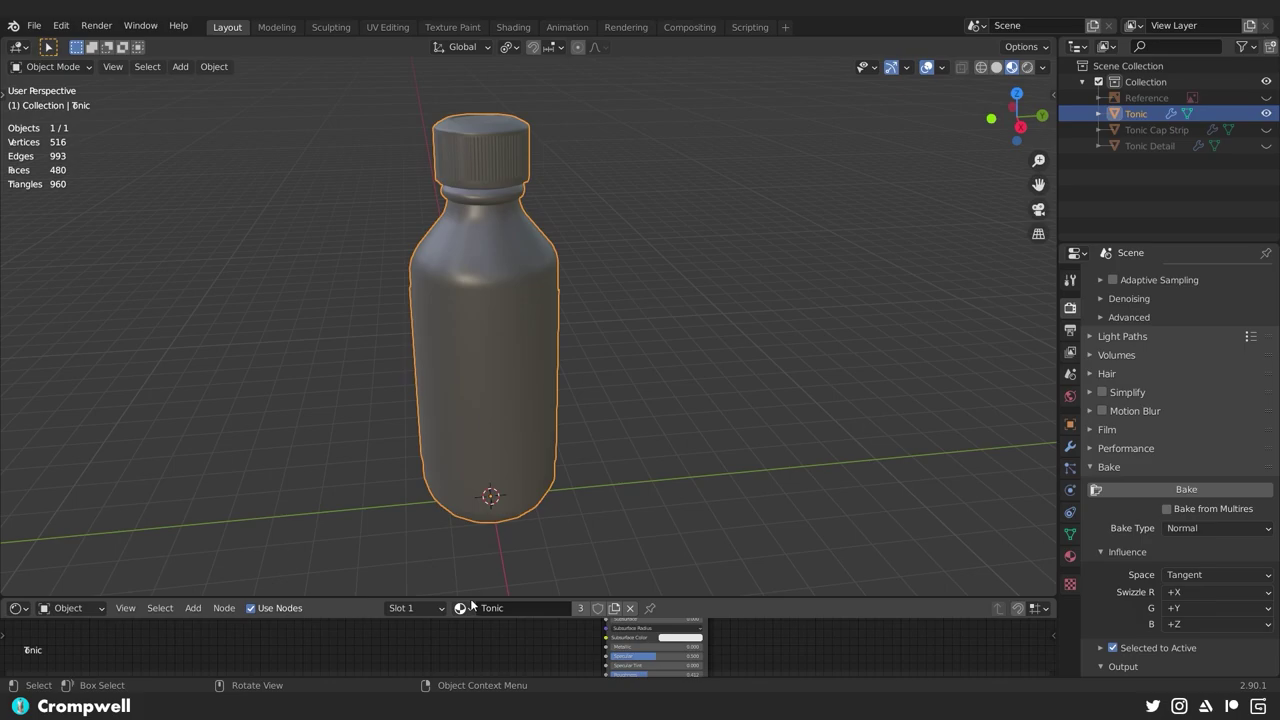
# - Switch to Blender, duplicate the Tonic_Normal image texture node above the original, and set the copy's color space to sRGB
pyautogui.moveTo(471, 600); pyautogui.dragTo(471, 280)
pyautogui.scroll(2, 390, 509)
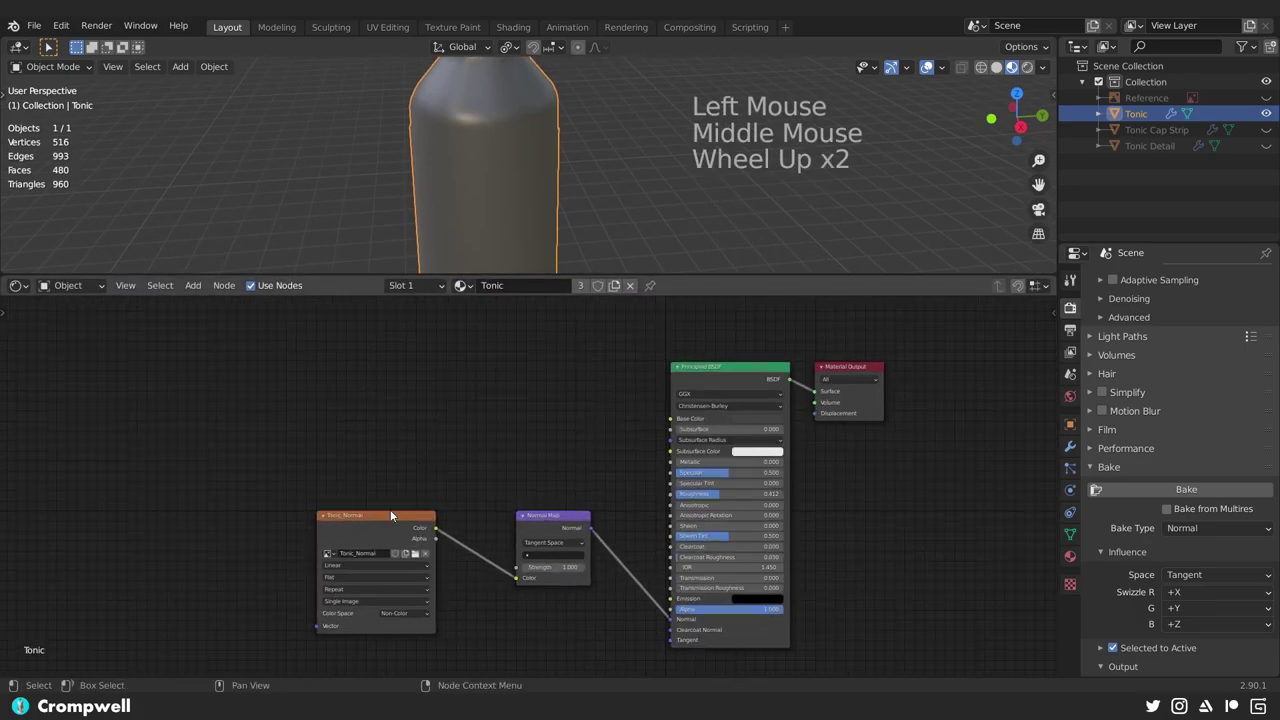
pyautogui.doubleClick(391, 515)
pyautogui.hotkey('shift', 'd')
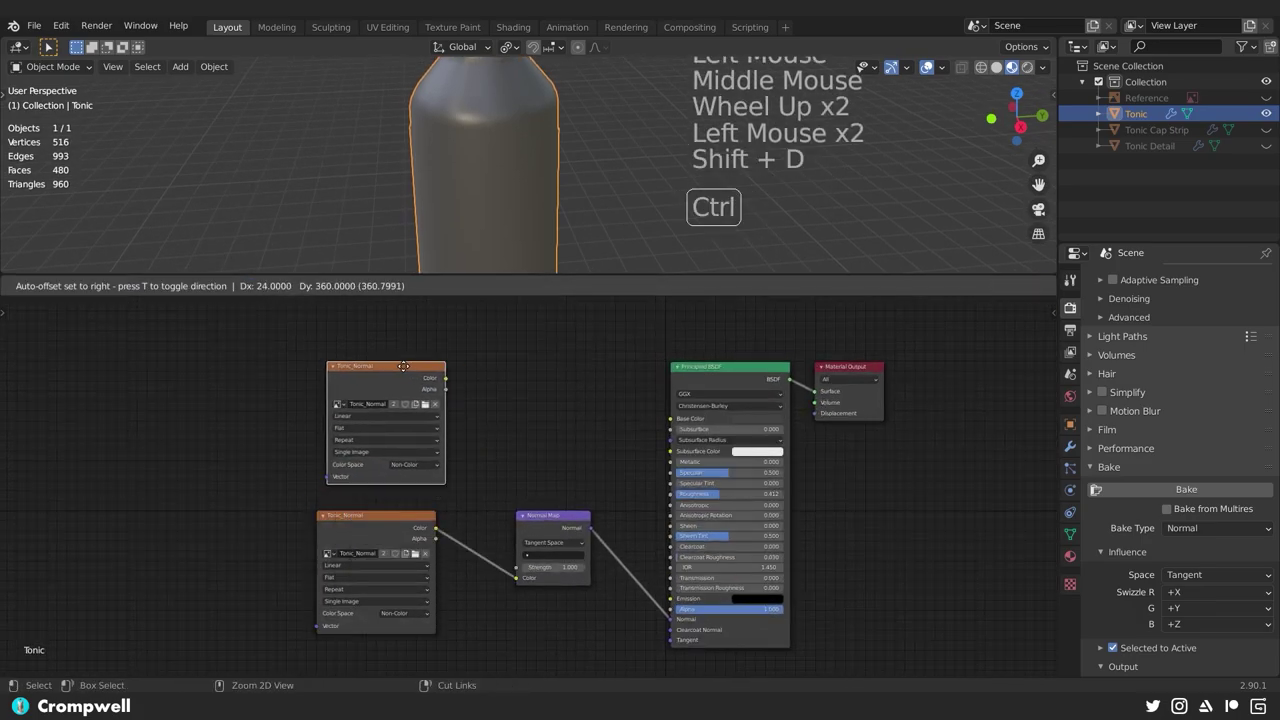
pyautogui.keyDown('ctrl'); pyautogui.click(393, 366); pyautogui.keyUp('ctrl')
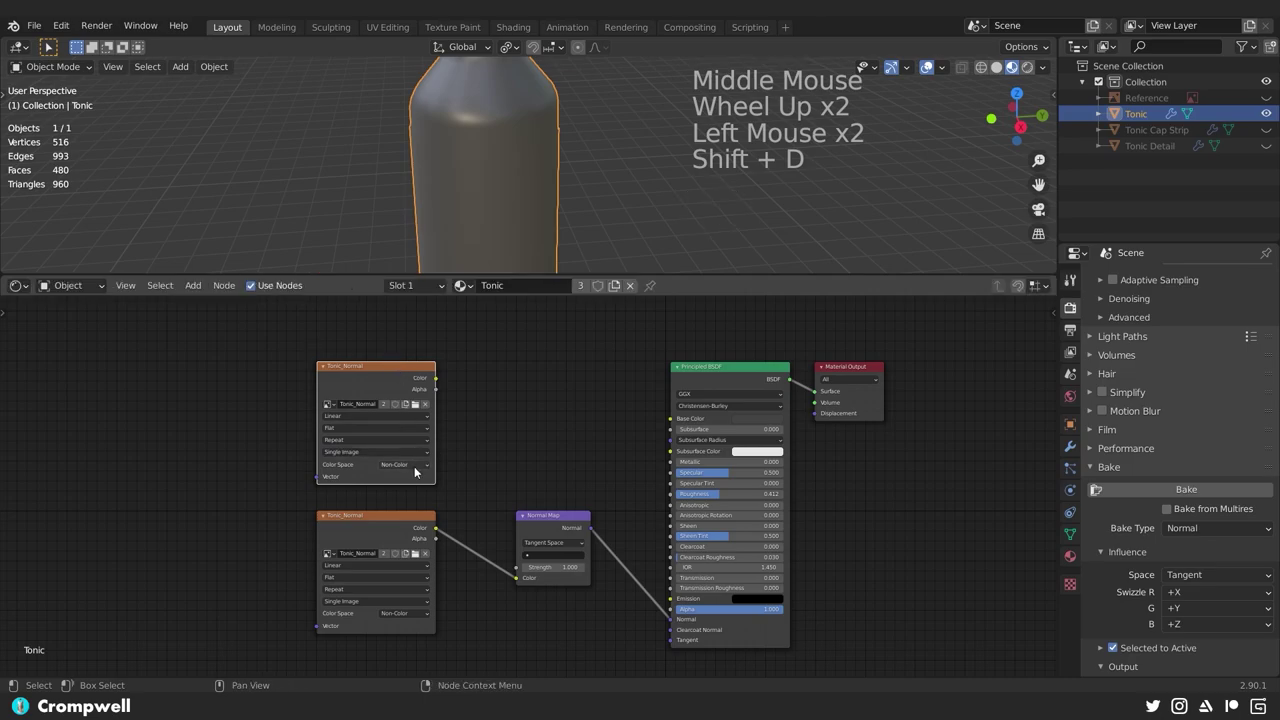
pyautogui.click(415, 465)
pyautogui.click(395, 531)
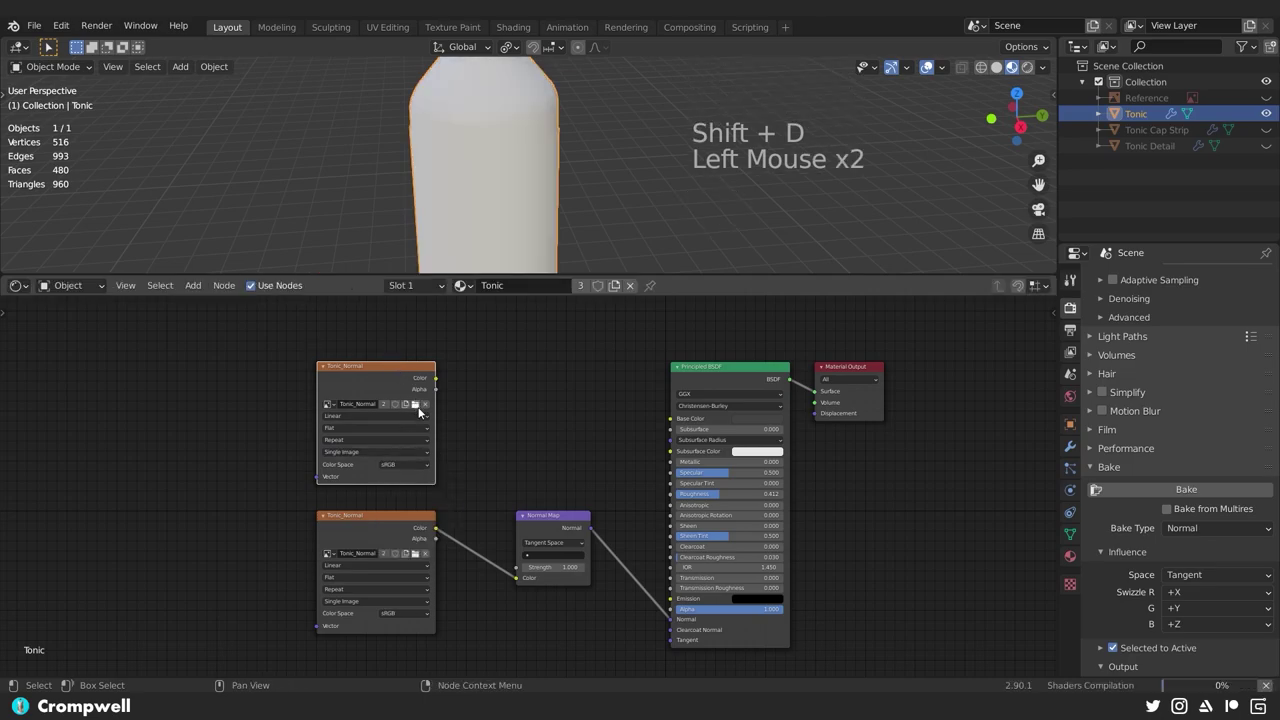
# - Load Tonic_Color-01.png into the duplicated image texture node and connect its Color output to the Principled BSDF's Base Color
pyautogui.click(416, 404)
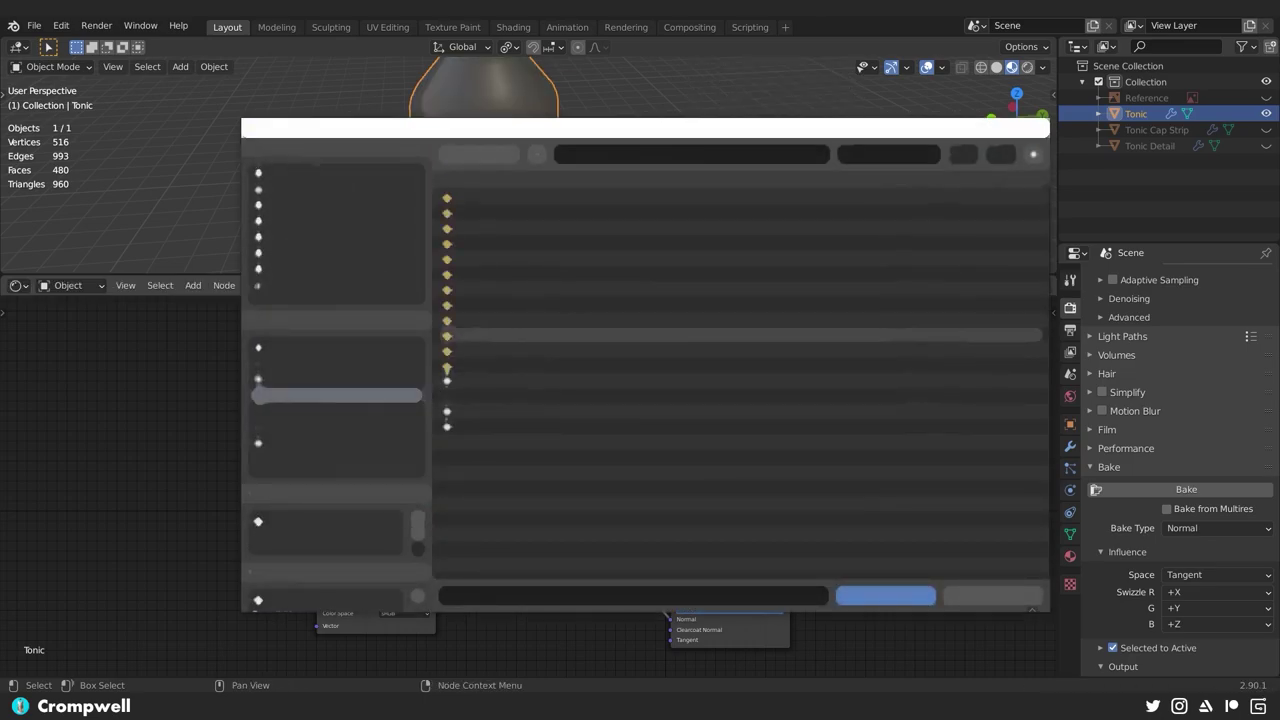
pyautogui.click(448, 154)
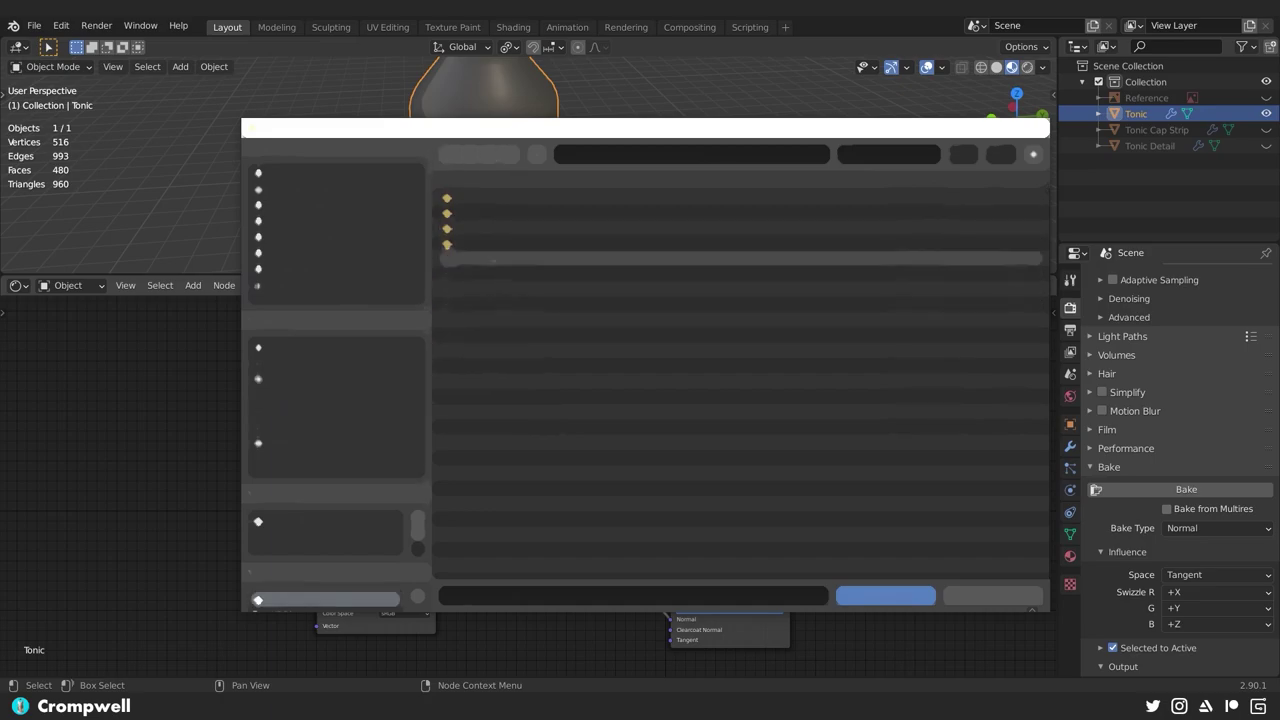
pyautogui.doubleClick(493, 260)
pyautogui.moveTo(436, 378); pyautogui.dragTo(670, 418)
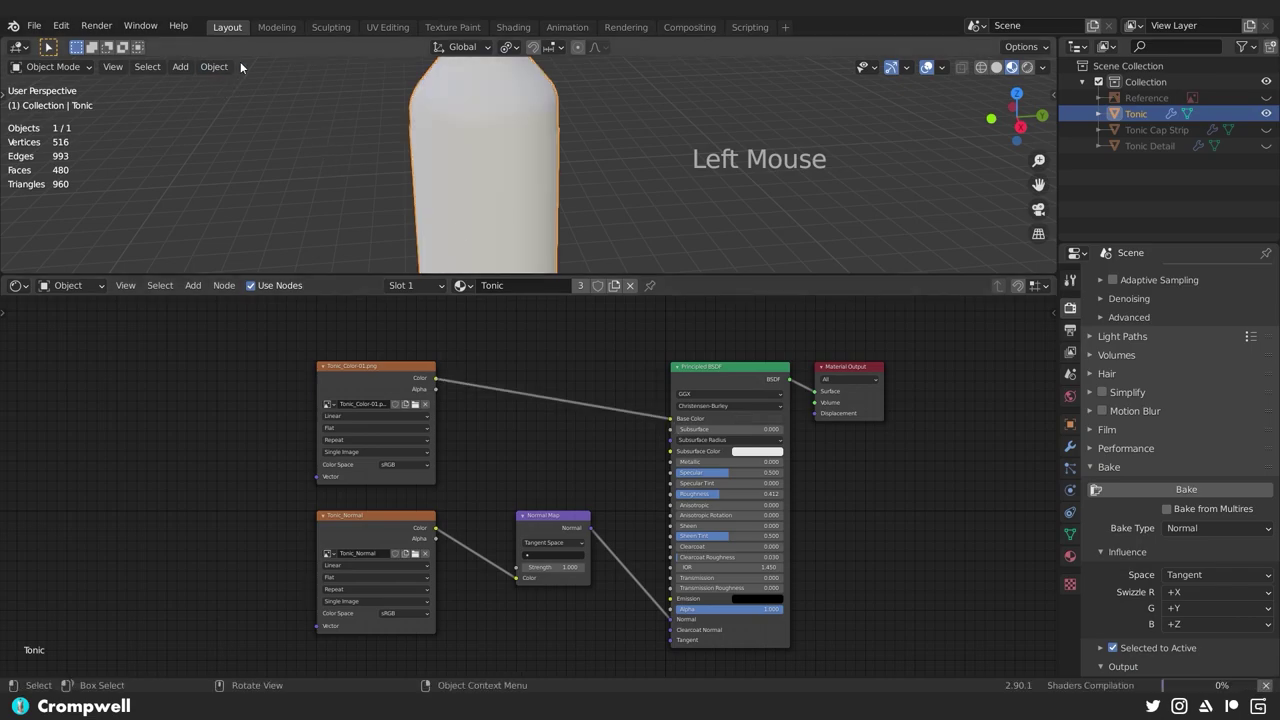
# - Enlarge the 3D viewport and check the label's placement on the bottle from the front view
pyautogui.scroll(-4, 483, 165)
pyautogui.middleClick(483, 165)
pyautogui.moveTo(483, 165); pyautogui.dragTo(538, 207)
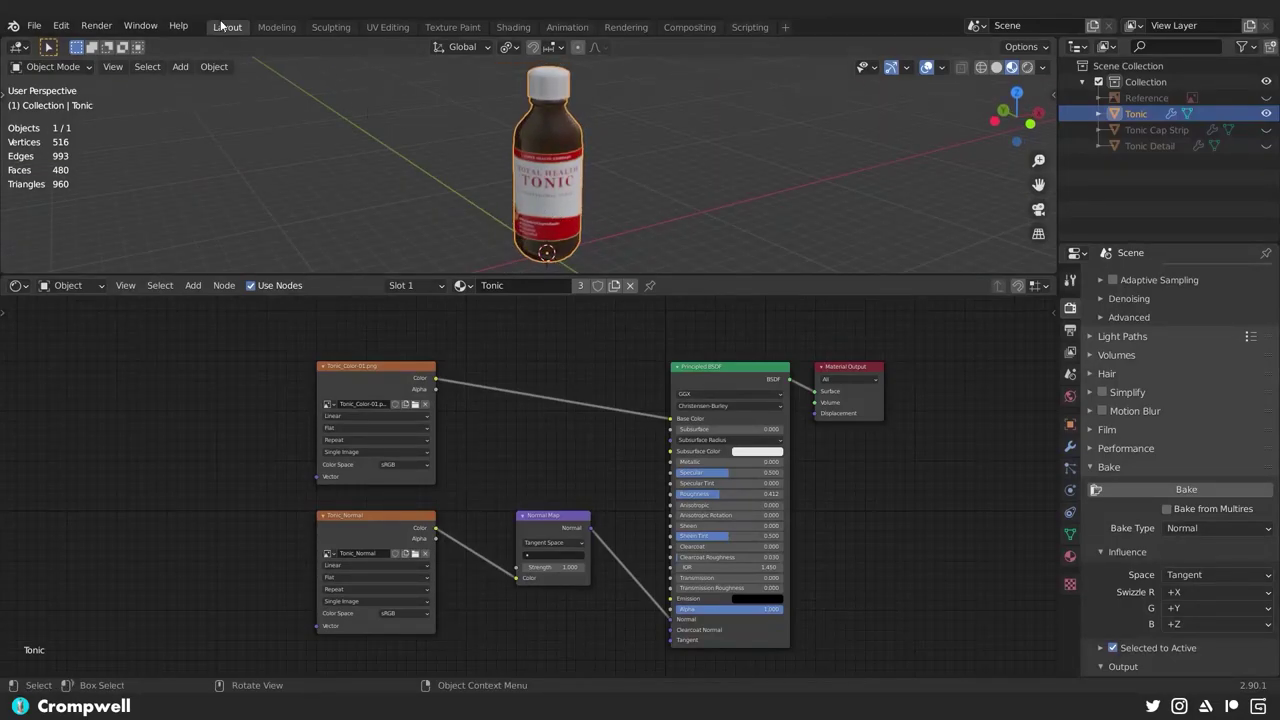
pyautogui.moveTo(506, 275); pyautogui.dragTo(482, 556)
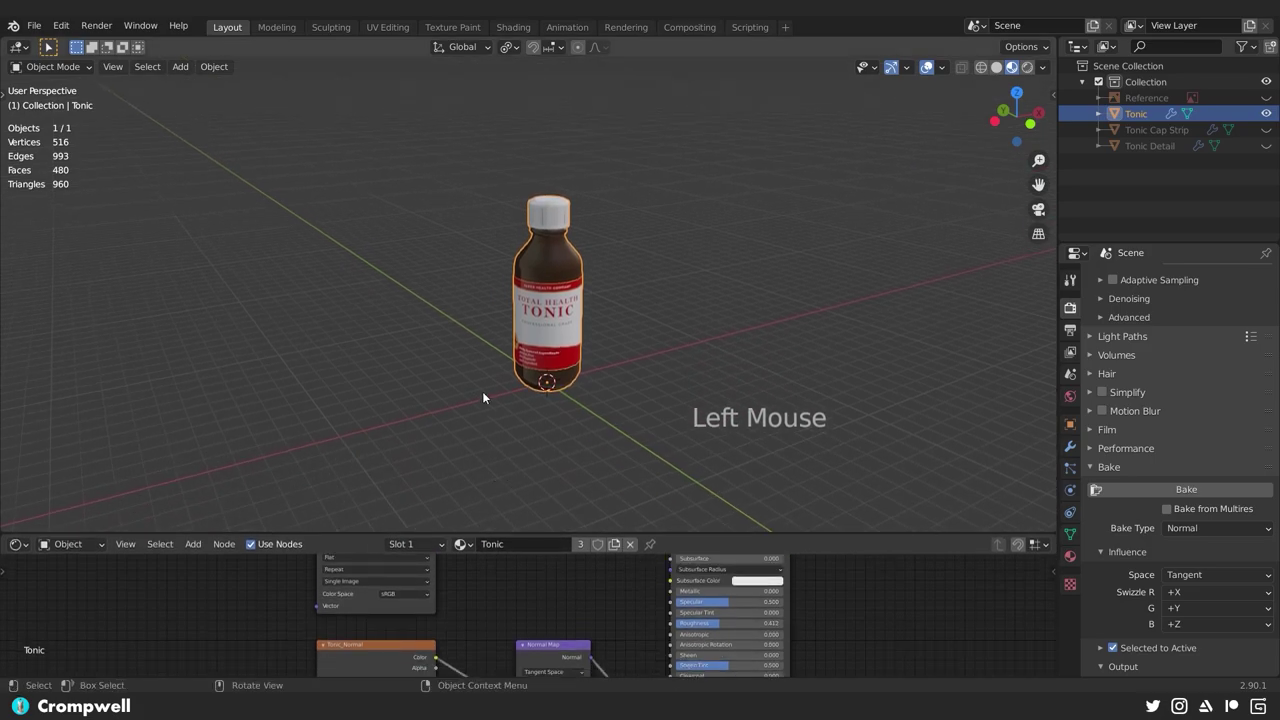
pyautogui.press('KP_1')
pyautogui.scroll(4, 480, 391)
pyautogui.moveTo(479, 390); pyautogui.dragTo(518, 308)
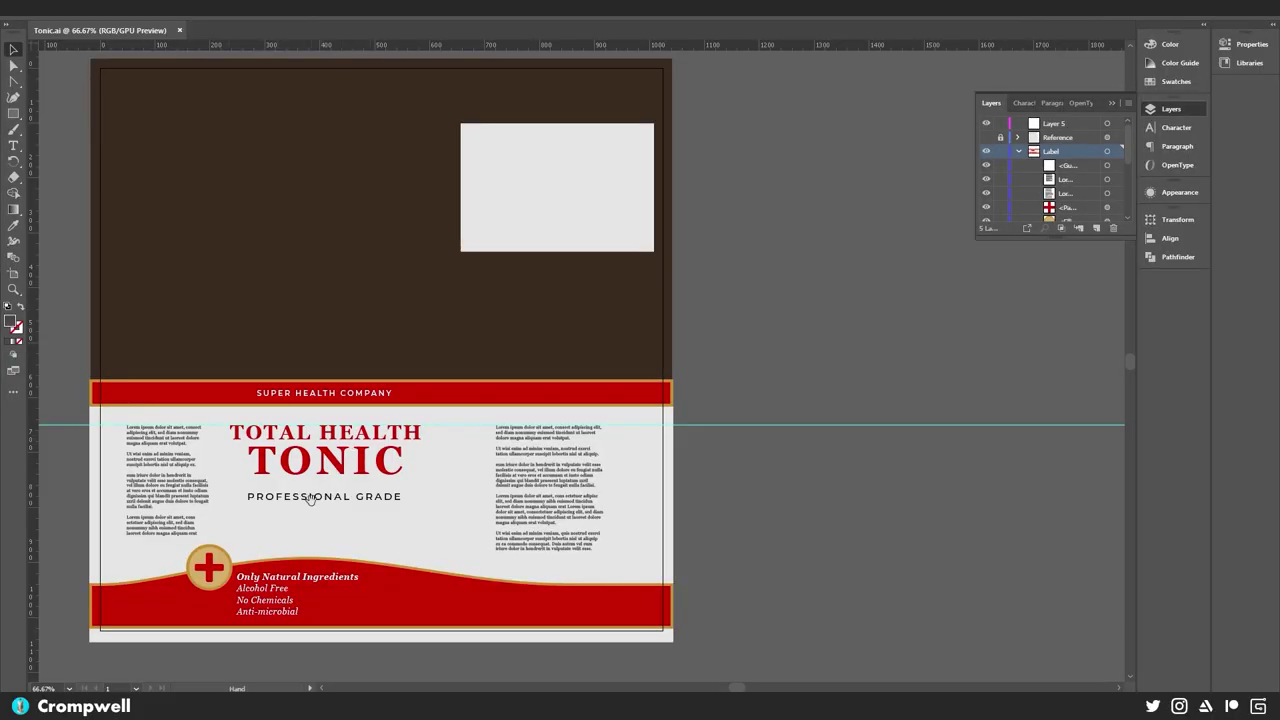
# - In Illustrator, show the Reference layer and shift the front headings, cross emblem and ingredients text about 70 px to the right
pyautogui.moveTo(310, 498); pyautogui.dragTo(456, 390)
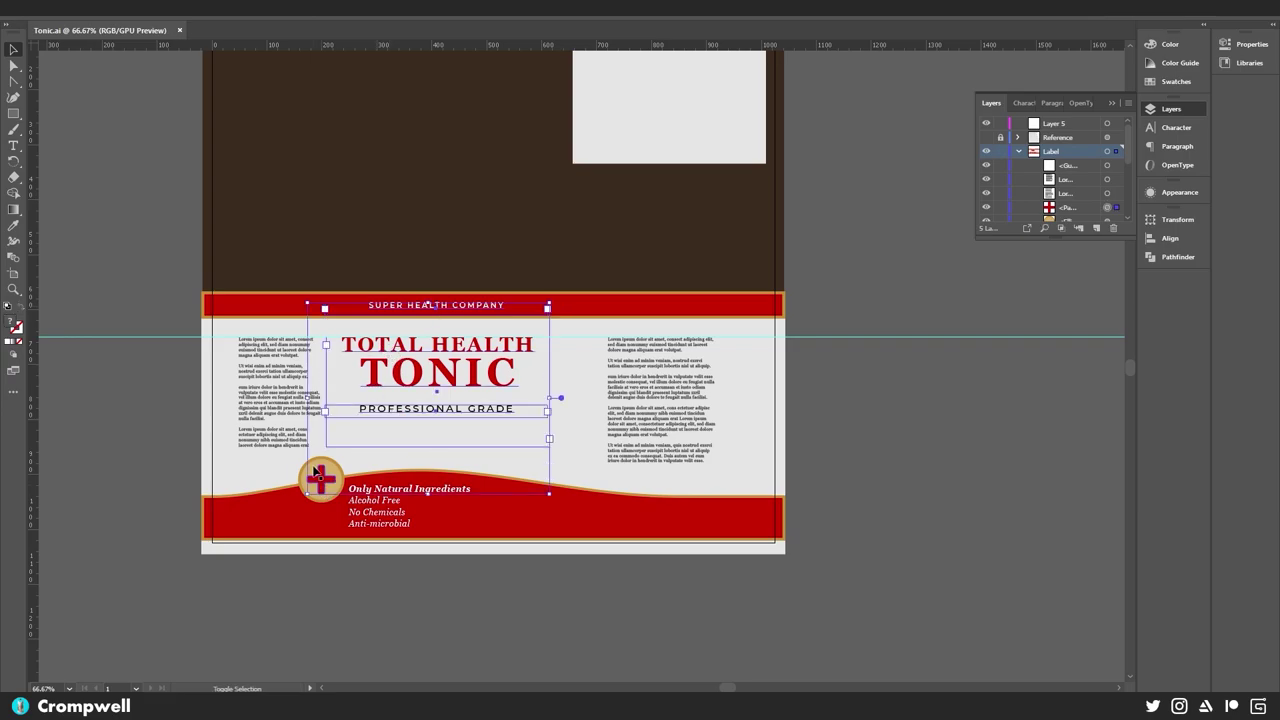
pyautogui.keyDown('shift'); pyautogui.click(368, 497); pyautogui.keyUp('shift')
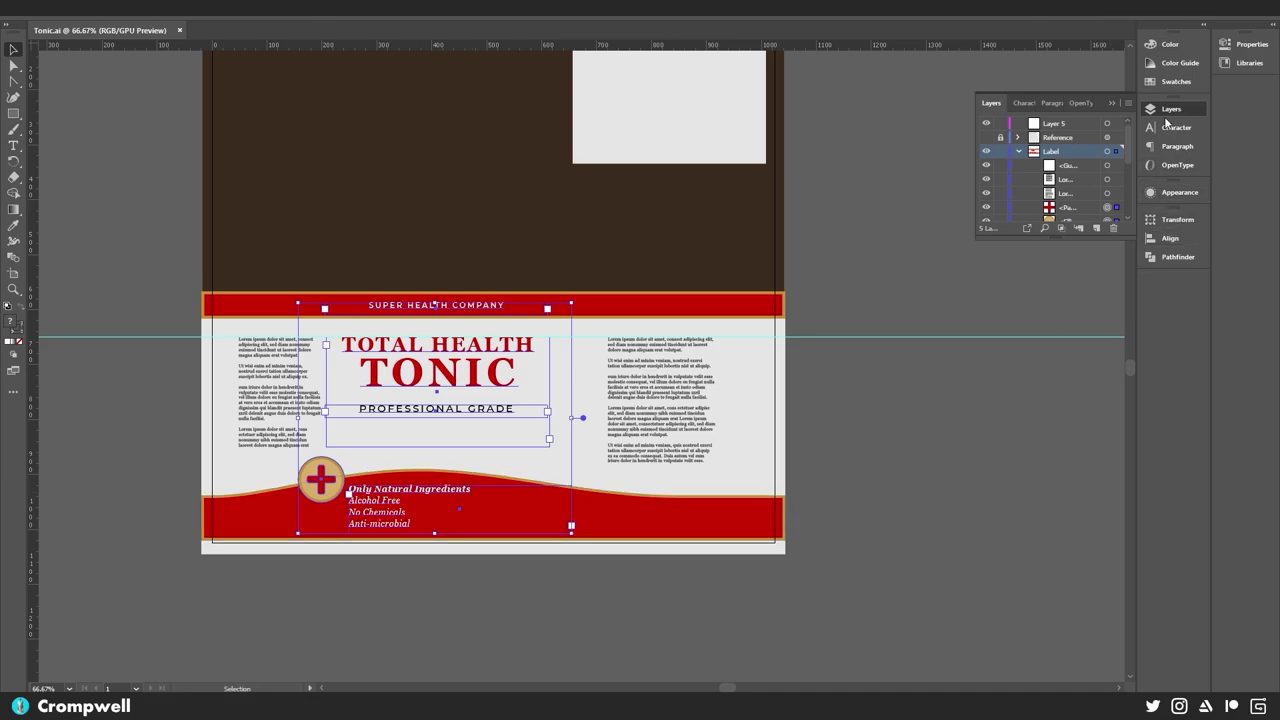
pyautogui.click(986, 138)
pyautogui.hotkey('shift', 'Right')
pyautogui.hotkey('shift', 'Right')
pyautogui.hotkey('shift', 'Right')
pyautogui.hotkey('shift', 'Right')
pyautogui.hotkey('shift', 'Right')
pyautogui.hotkey('shift', 'Right')
pyautogui.hotkey('shift', 'Right')
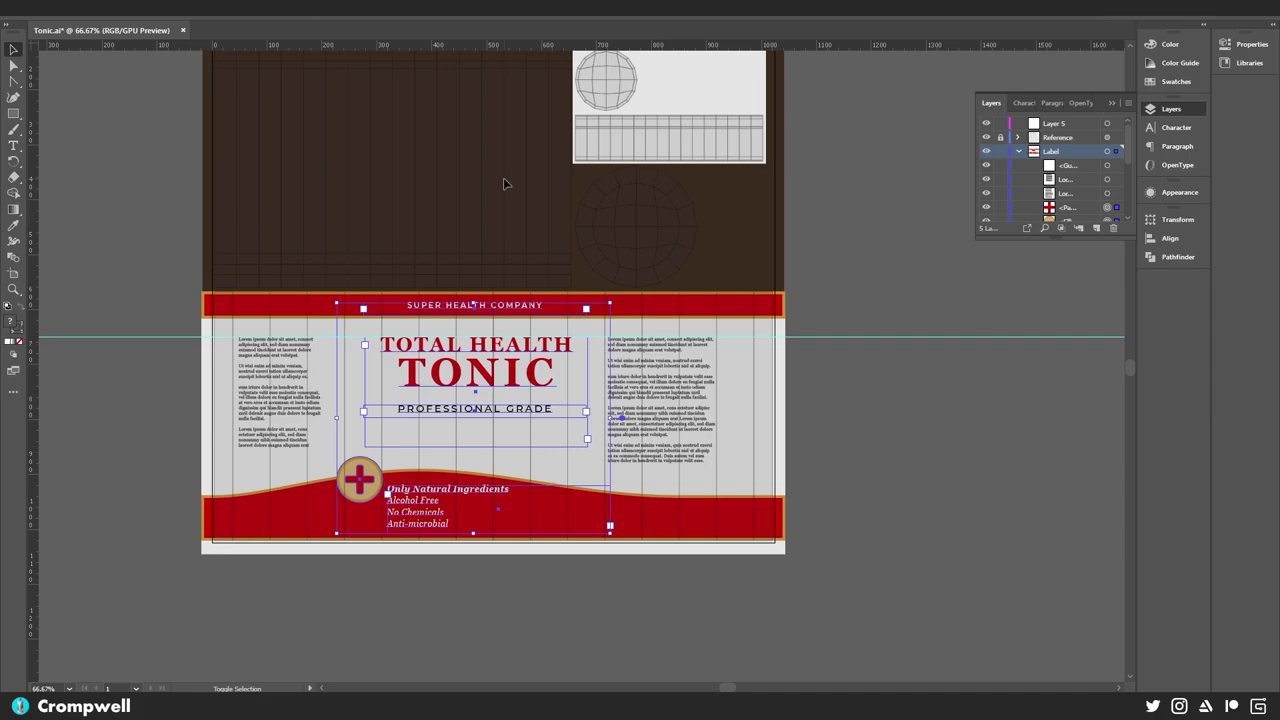
# - Fine-tune the horizontal position of the selected front label elements against the UV wireframe
pyautogui.press('Right')
pyautogui.press('Right')
pyautogui.press('Right')
pyautogui.press('Right')
pyautogui.press('Right')
pyautogui.press('Left')
pyautogui.press('Left')
pyautogui.press('Left')
pyautogui.press('Left')
pyautogui.press('Left')
pyautogui.press('Left')
pyautogui.press('Left')
pyautogui.press('Left')
pyautogui.press('Left')
pyautogui.press('Right')
pyautogui.press('Right')
# - Move the body text block on the label's right side about 70 px further right
pyautogui.moveTo(673, 371); pyautogui.dragTo(710, 369)
pyautogui.moveTo(297, 366); pyautogui.dragTo(310, 366)
pyautogui.click(291, 603)
# - Shift the crest anchor of the red wave about 70 px right and hide the Reference layer
pyautogui.press('a')
pyautogui.click(420, 474)
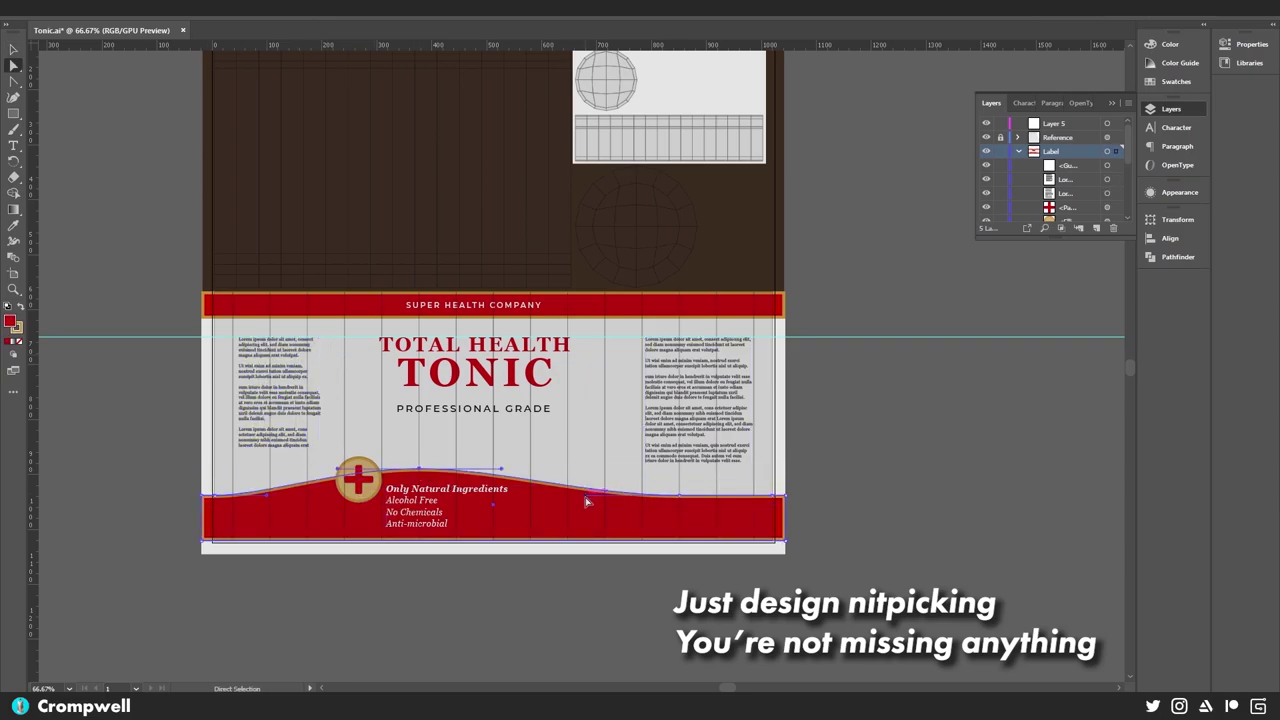
pyautogui.moveTo(419, 469); pyautogui.dragTo(457, 469)
pyautogui.click(394, 614)
pyautogui.moveTo(394, 614); pyautogui.dragTo(344, 587)
pyautogui.click(986, 137)
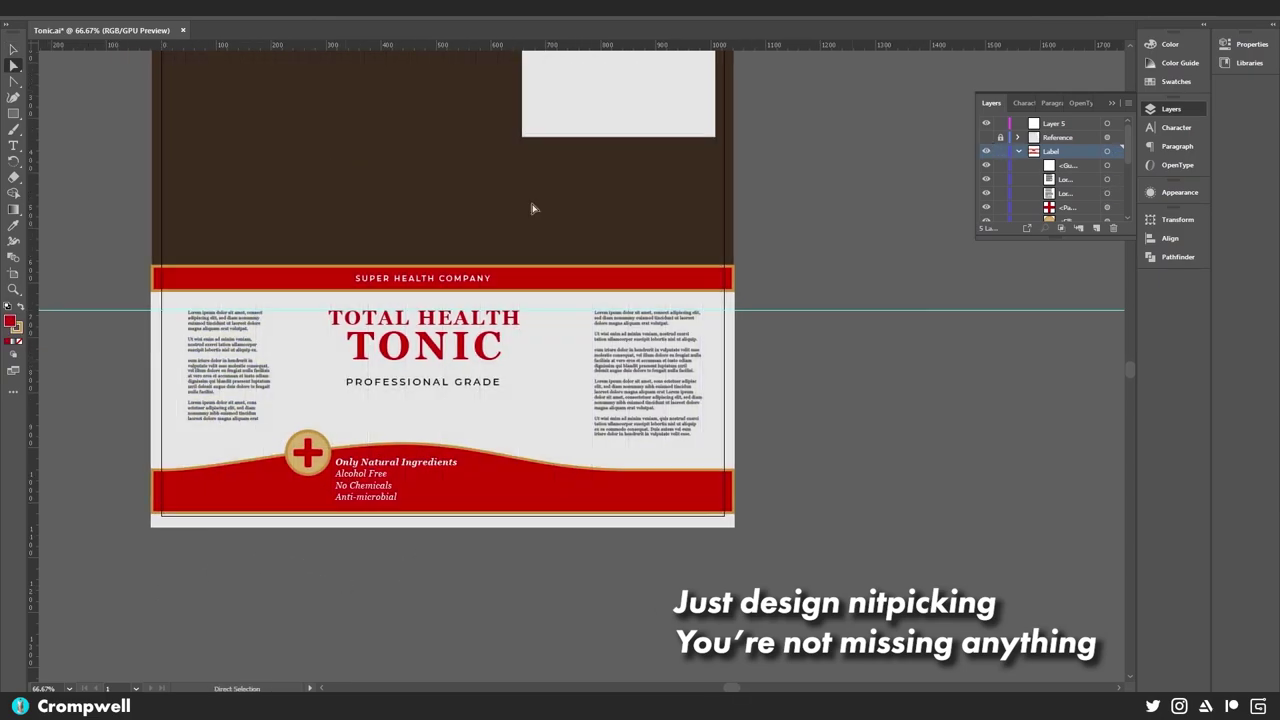
pyautogui.click(65, 16)
pyautogui.moveTo(150, 243)
pyautogui.click(300, 243)
pyautogui.click(451, 342)
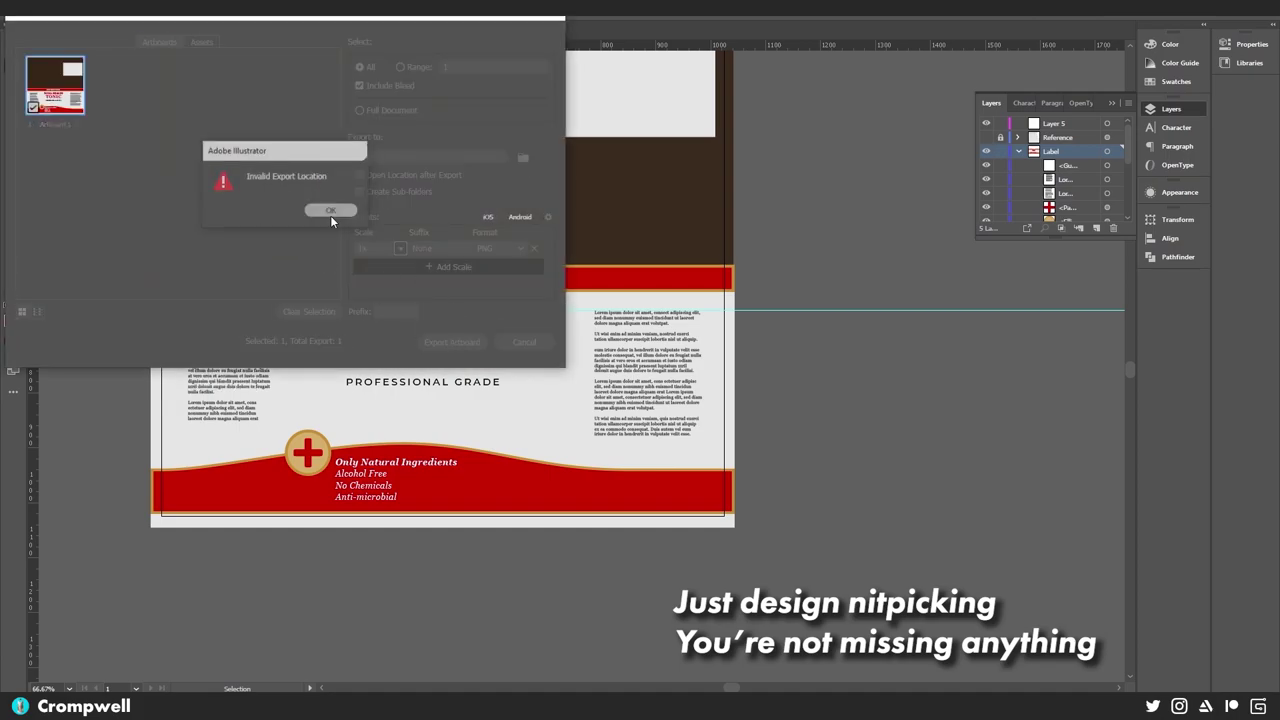
pyautogui.click(330, 212)
pyautogui.click(523, 342)
# - Export the adjusted label by artboard as a PNG, naming it Tonic_Color and dropping the number suffix
pyautogui.click(65, 16)
pyautogui.click(300, 258)
pyautogui.click(112, 356)
pyautogui.click(330, 128)
pyautogui.click(148, 291)
pyautogui.press('BackSpace')
pyautogui.press('BackSpace')
pyautogui.press('Return')
pyautogui.press('Return')
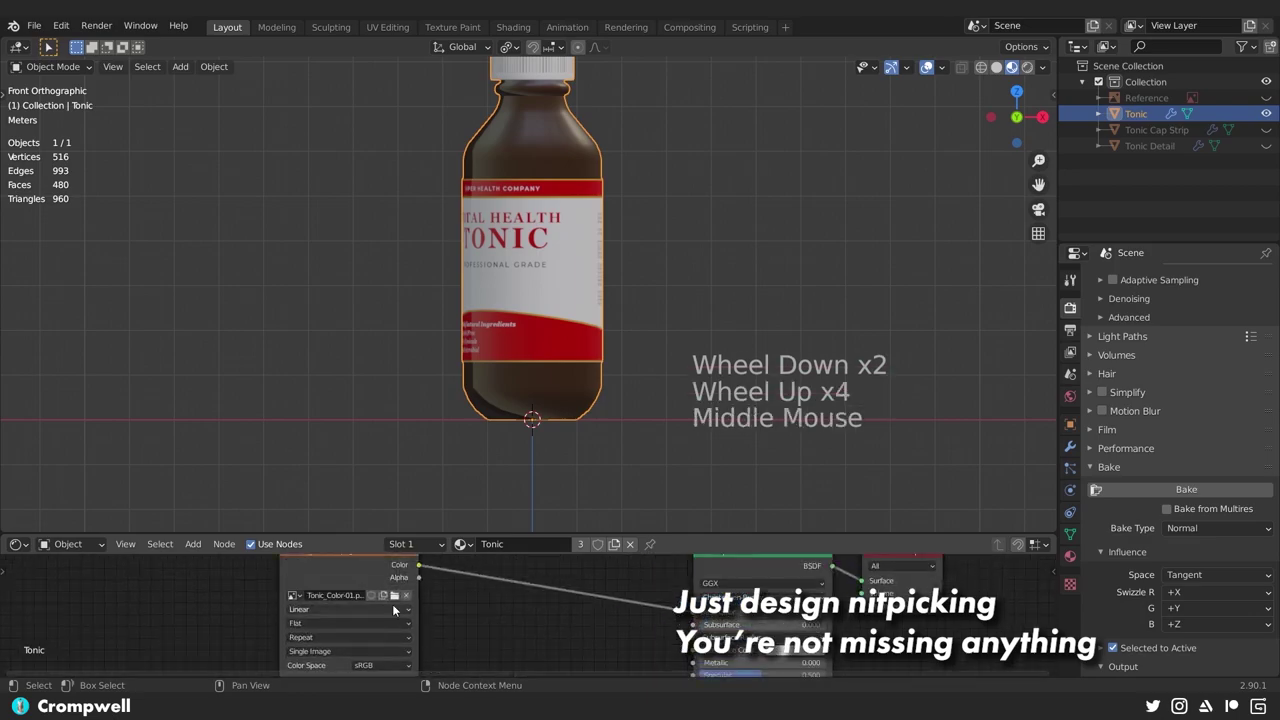
# - Refresh the color texture in Blender and inspect the label around the bottle
pyautogui.click(392, 604)
pyautogui.middleClick(444, 392)
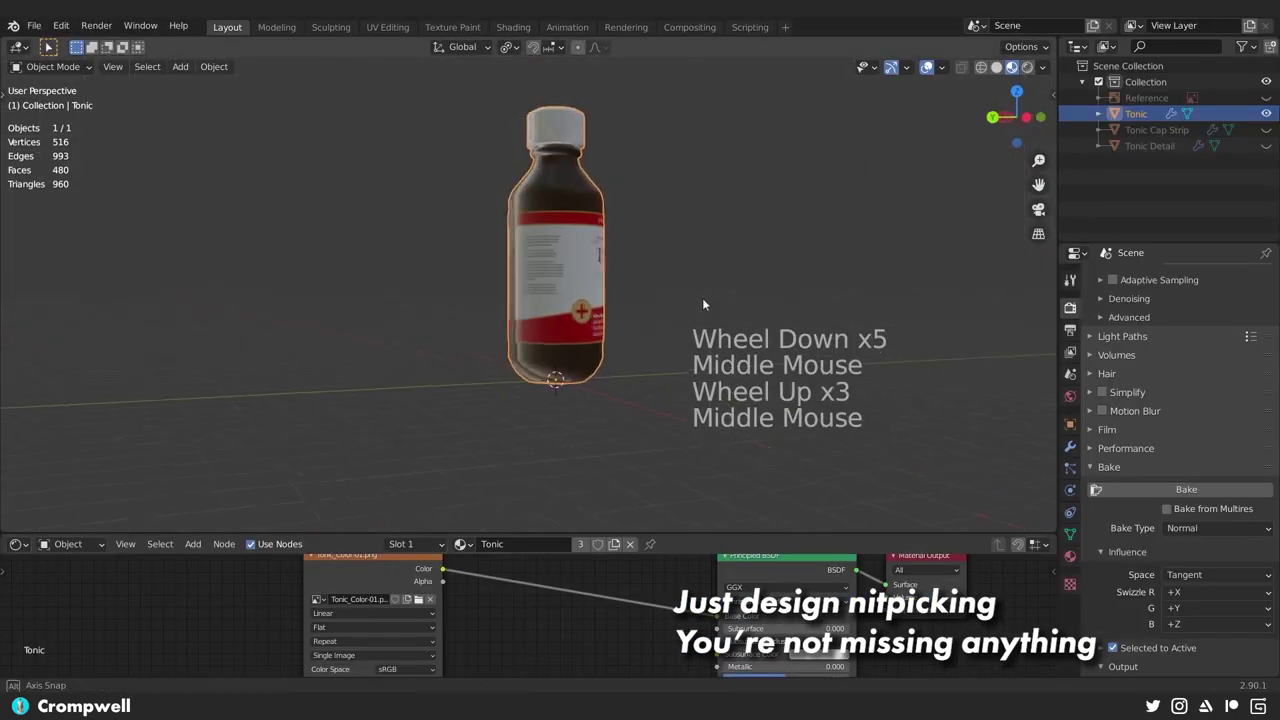
pyautogui.scroll(3, 703, 304)
pyautogui.middleClick(703, 304)
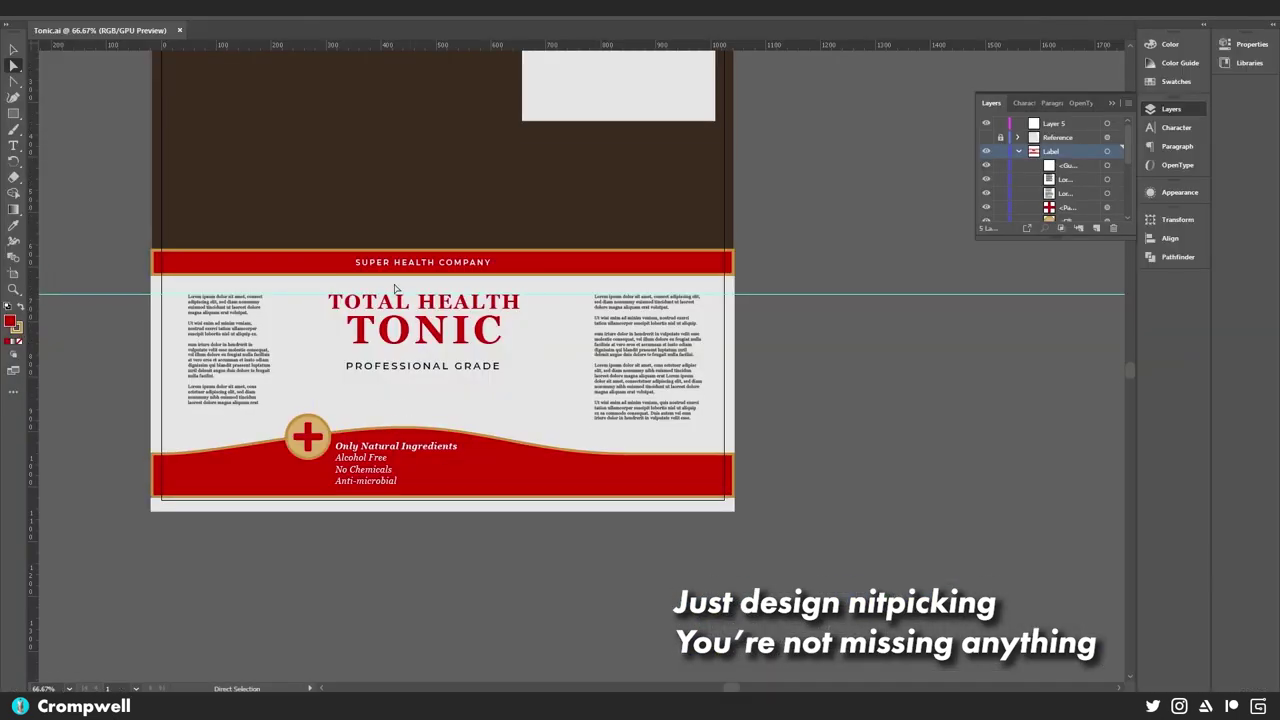
# - In Illustrator, move the front headings, cross emblem and ingredients text another 60 px right and show the Reference layer
pyautogui.click(392, 263)
pyautogui.keyDown('shift'); pyautogui.click(378, 330); pyautogui.keyUp('shift')
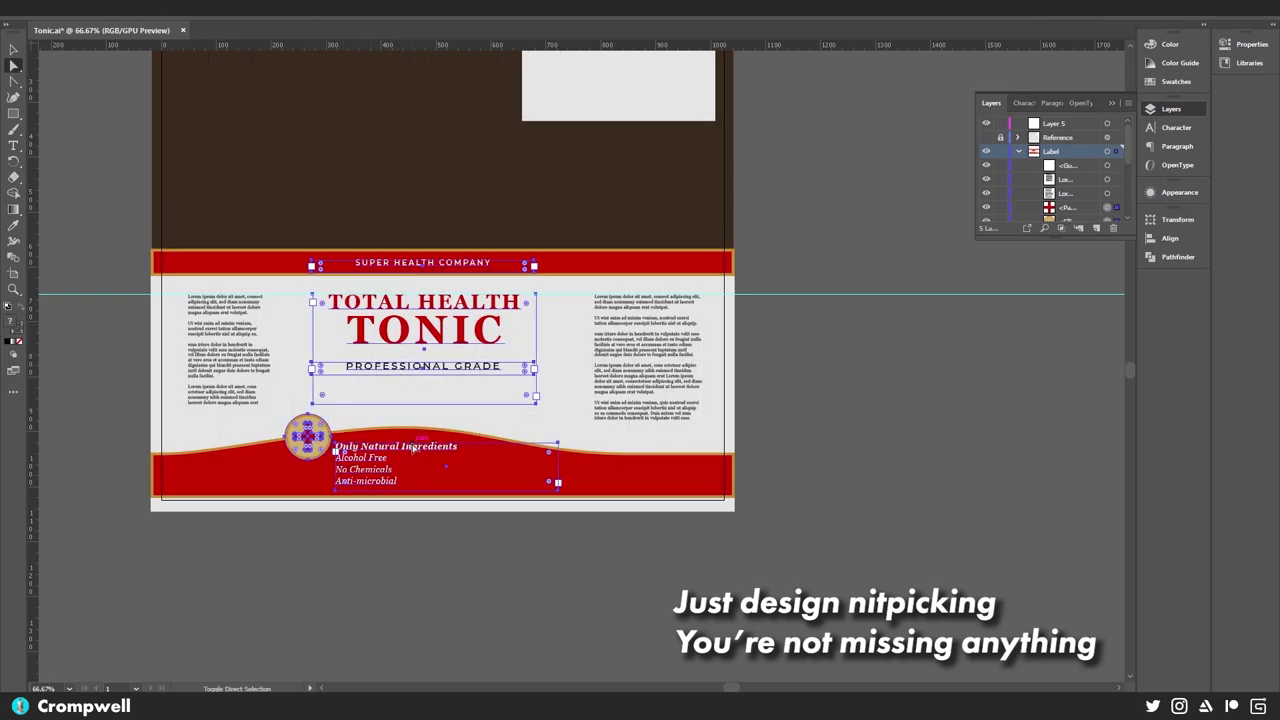
pyautogui.hotkey('shift', 'Right')
pyautogui.hotkey('shift', 'Right')
pyautogui.hotkey('shift', 'Right')
pyautogui.hotkey('shift', 'Right')
pyautogui.hotkey('shift', 'Right')
pyautogui.hotkey('shift', 'Right')
pyautogui.click(986, 137)
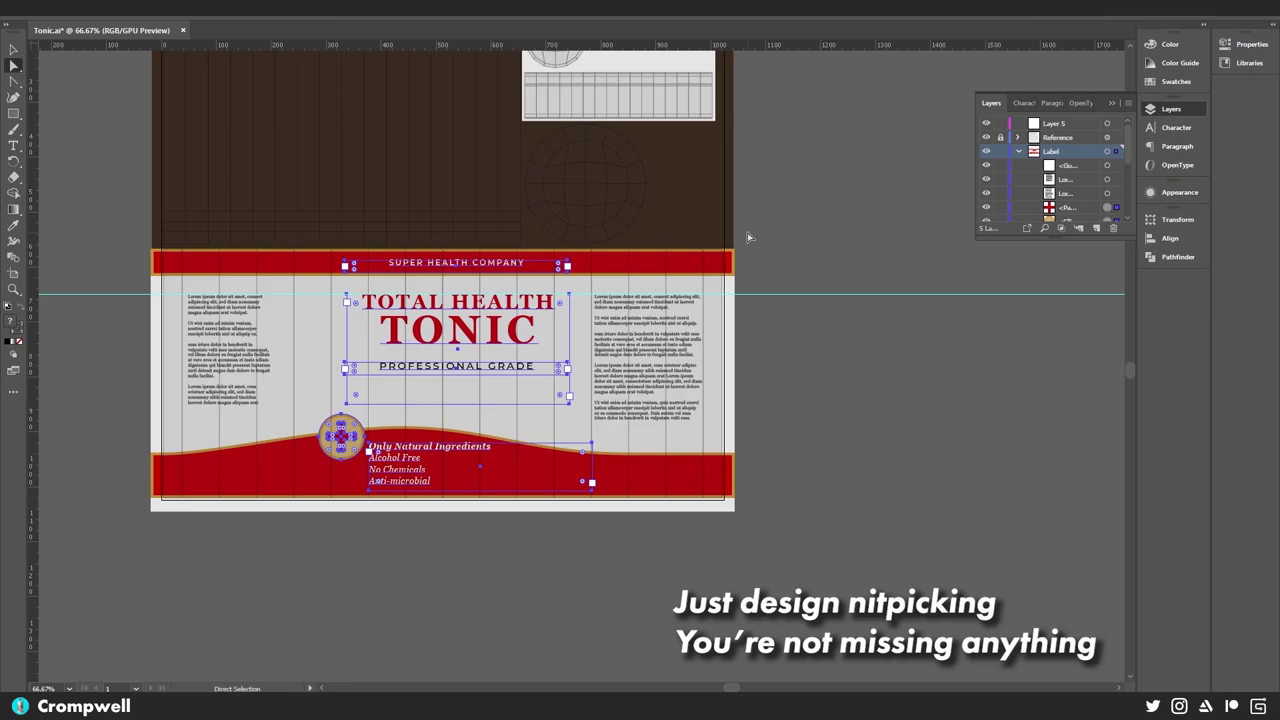
# - Nudge the right body text 20 px left and the left body text 10 px right, and adjust the red wave's curve handles
pyautogui.click(648, 298)
pyautogui.hotkey('shift', 'Left')
pyautogui.hotkey('shift', 'Left')
pyautogui.click(200, 311)
pyautogui.hotkey('shift', 'Right')
pyautogui.click(330, 456)
pyautogui.moveTo(536, 452); pyautogui.dragTo(583, 452)
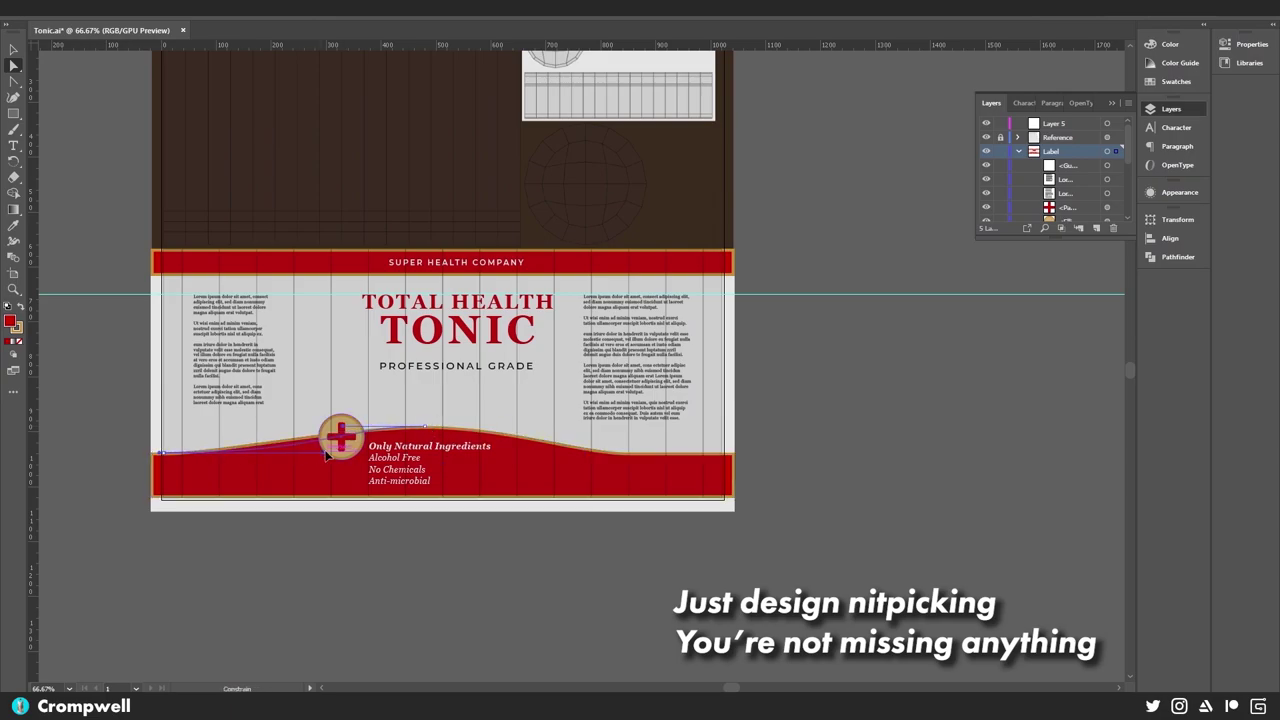
# - Check the bottle's side in Blender and shift both body text blocks in Illustrator slightly to the right
pyautogui.click(381, 311)
pyautogui.click(636, 350)
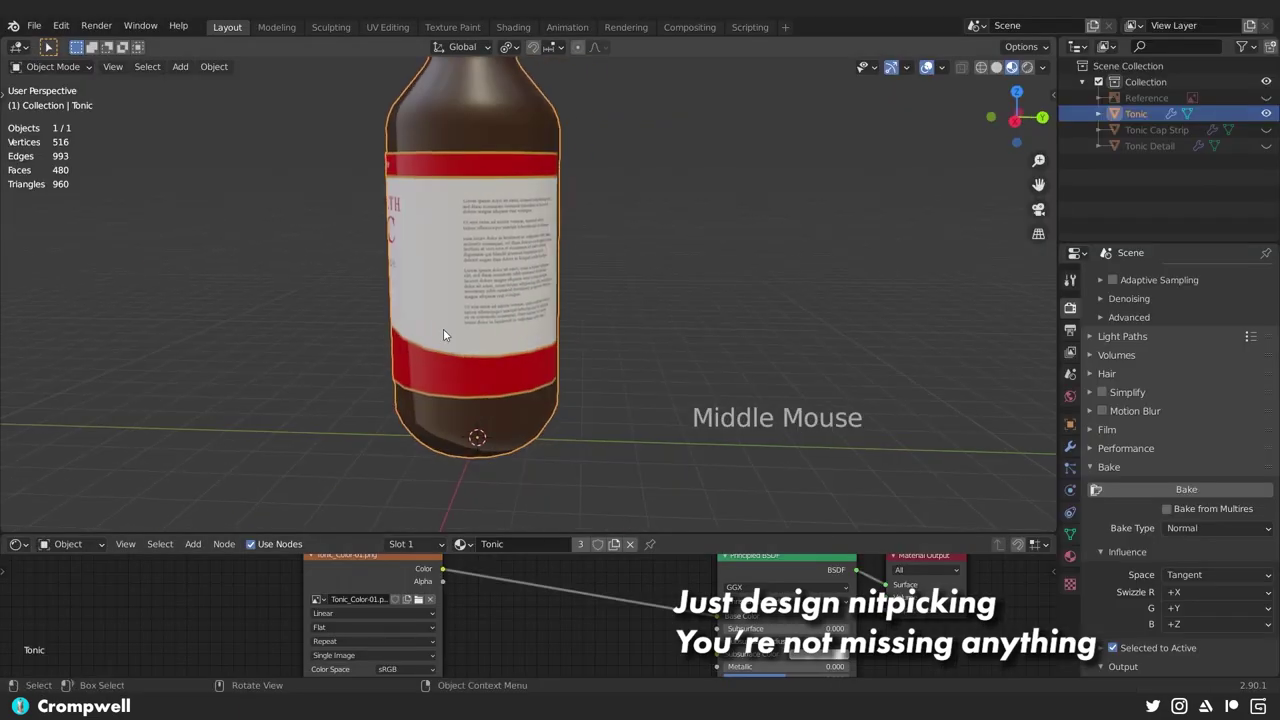
pyautogui.middleClick(747, 368)
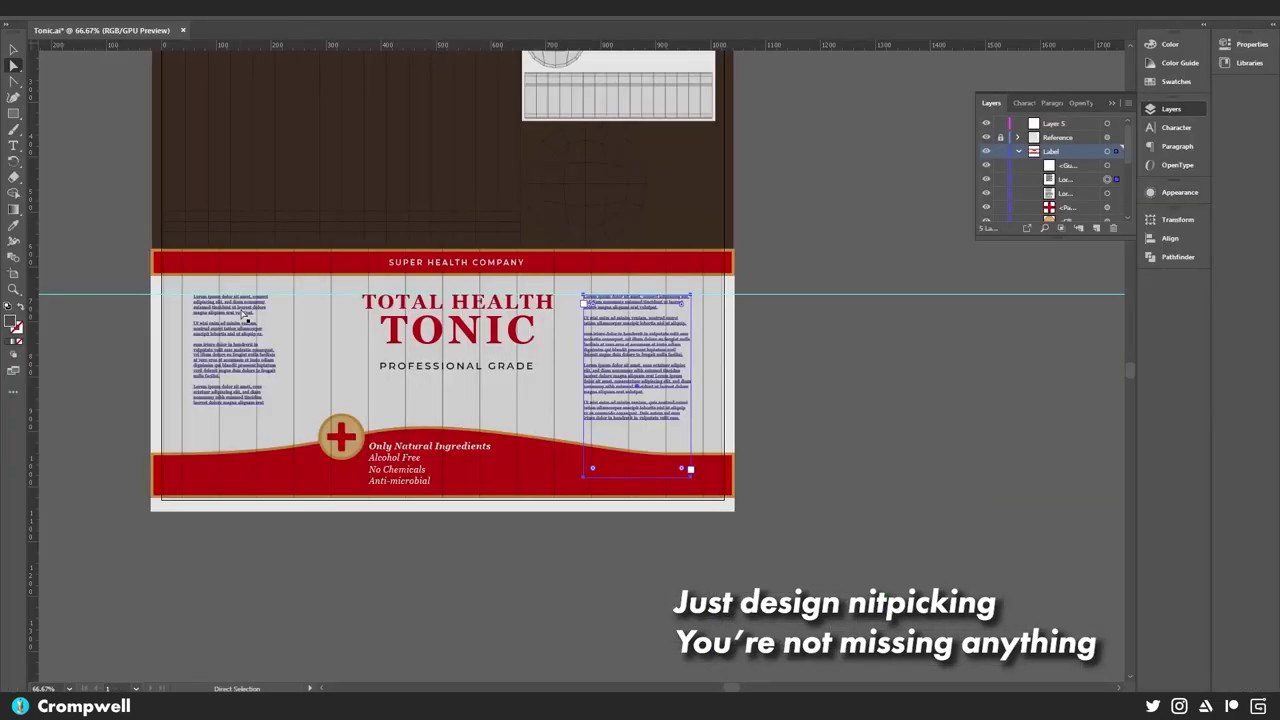
pyautogui.moveTo(237, 313); pyautogui.dragTo(273, 313)
pyautogui.click(622, 329)
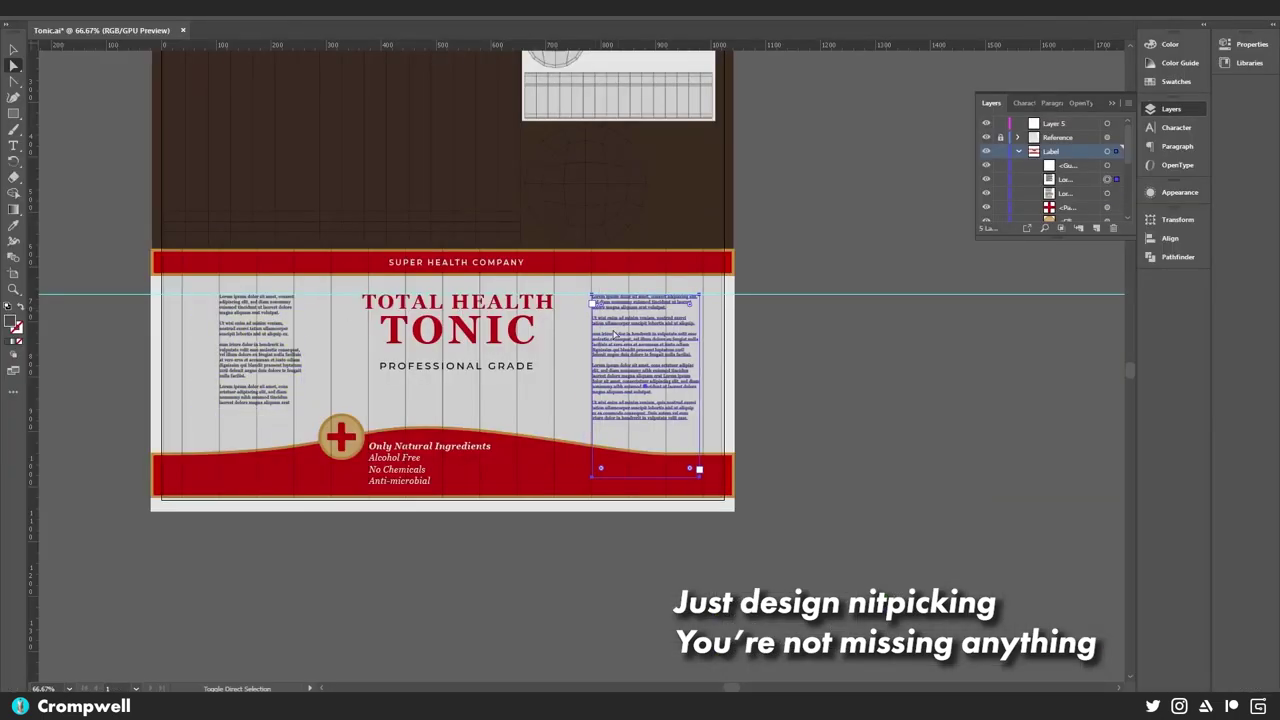
# - Replace the left body text block with a copy of the right one
pyautogui.click(268, 325)
pyautogui.press('Delete')
pyautogui.click(621, 324)
pyautogui.moveTo(621, 324); pyautogui.dragTo(229, 320)
pyautogui.click(579, 325)
# - Export the label with the duplicated body text as the Tonic_Color PNG and view it on the bottle in Blender
pyautogui.click(64, 16)
pyautogui.click(64, 16)
pyautogui.click(63, 17)
pyautogui.click(300, 254)
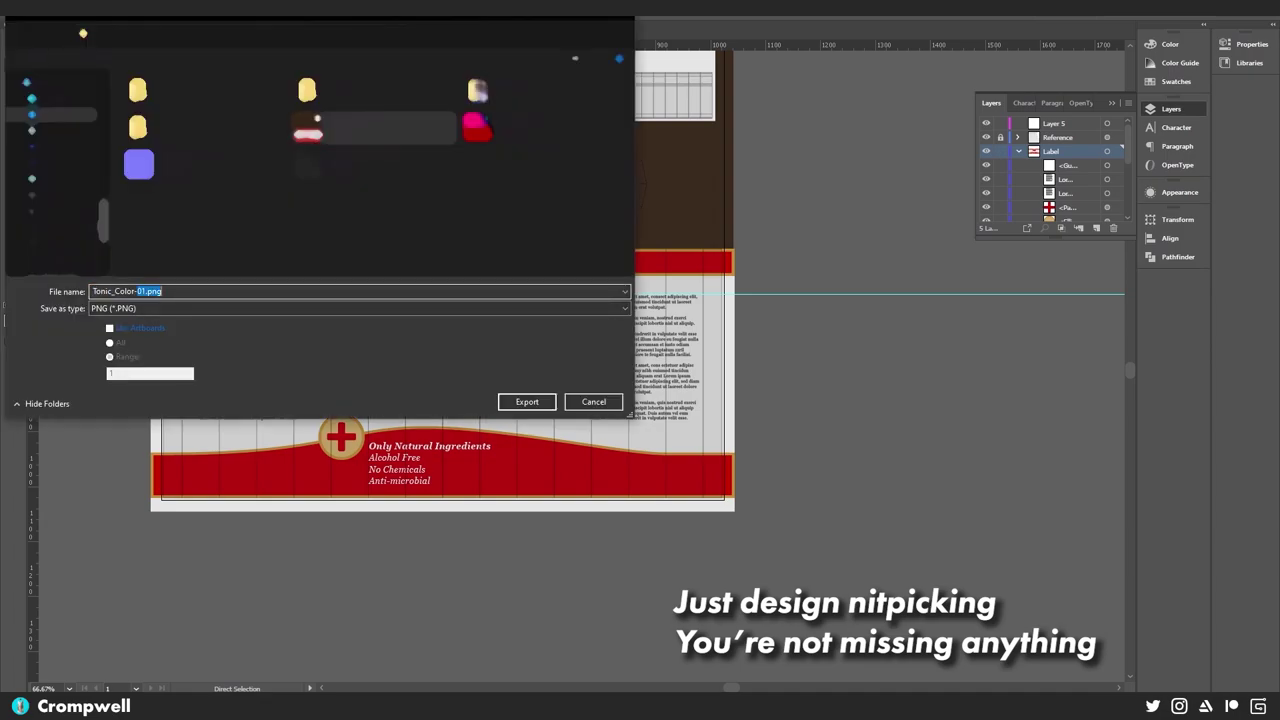
pyautogui.press('Return')
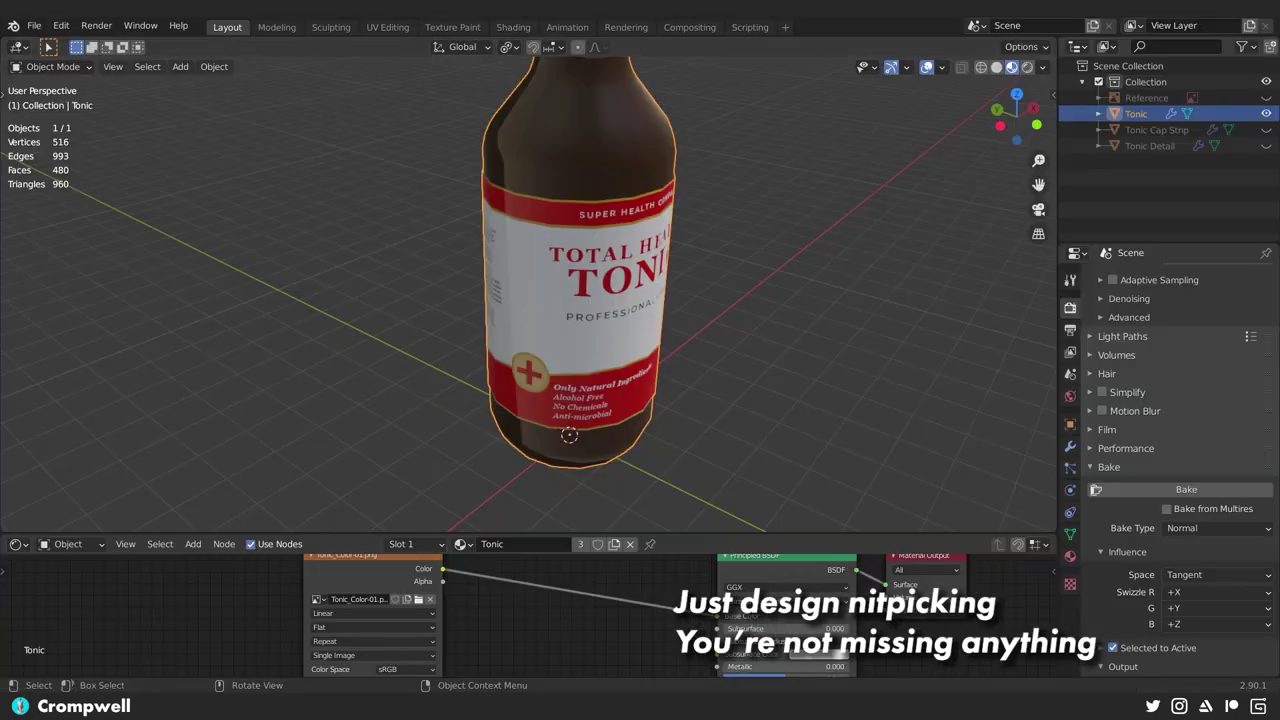
pyautogui.scroll(3, 392, 299)
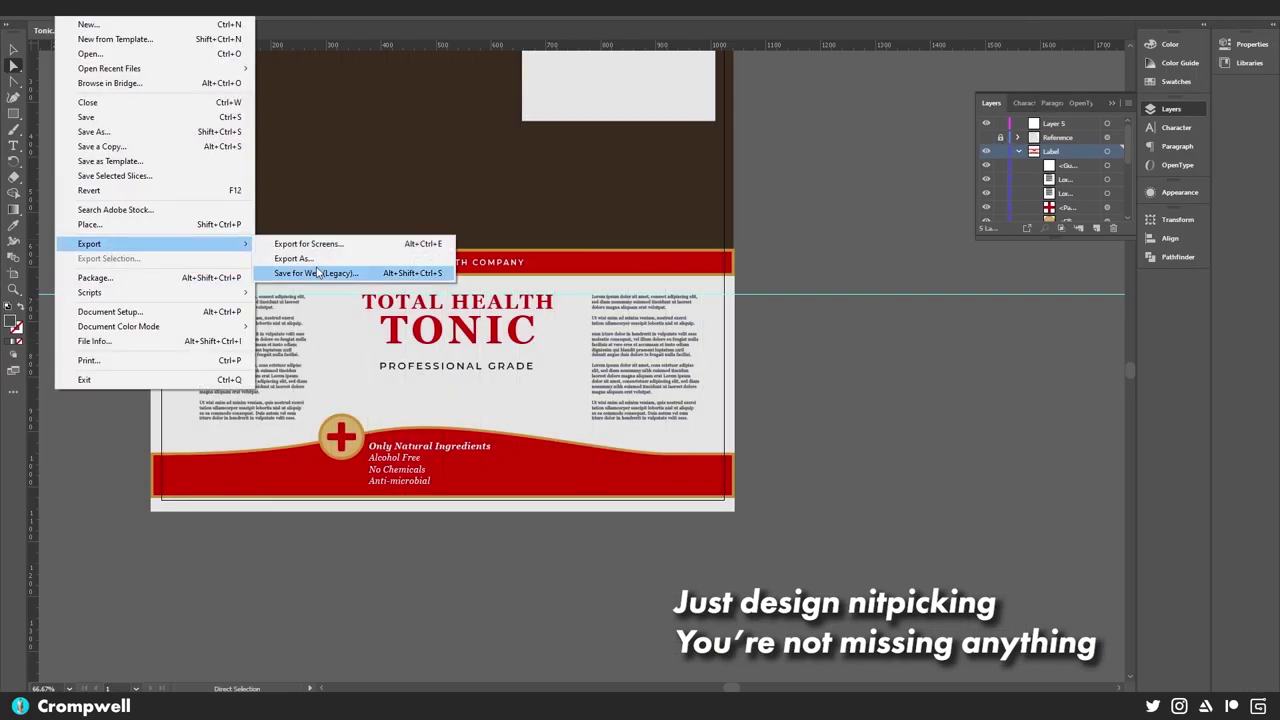
# - Re-export the artboard with the Reference layer hidden, using the PNG file name Tonic_Color
pyautogui.click(290, 260)
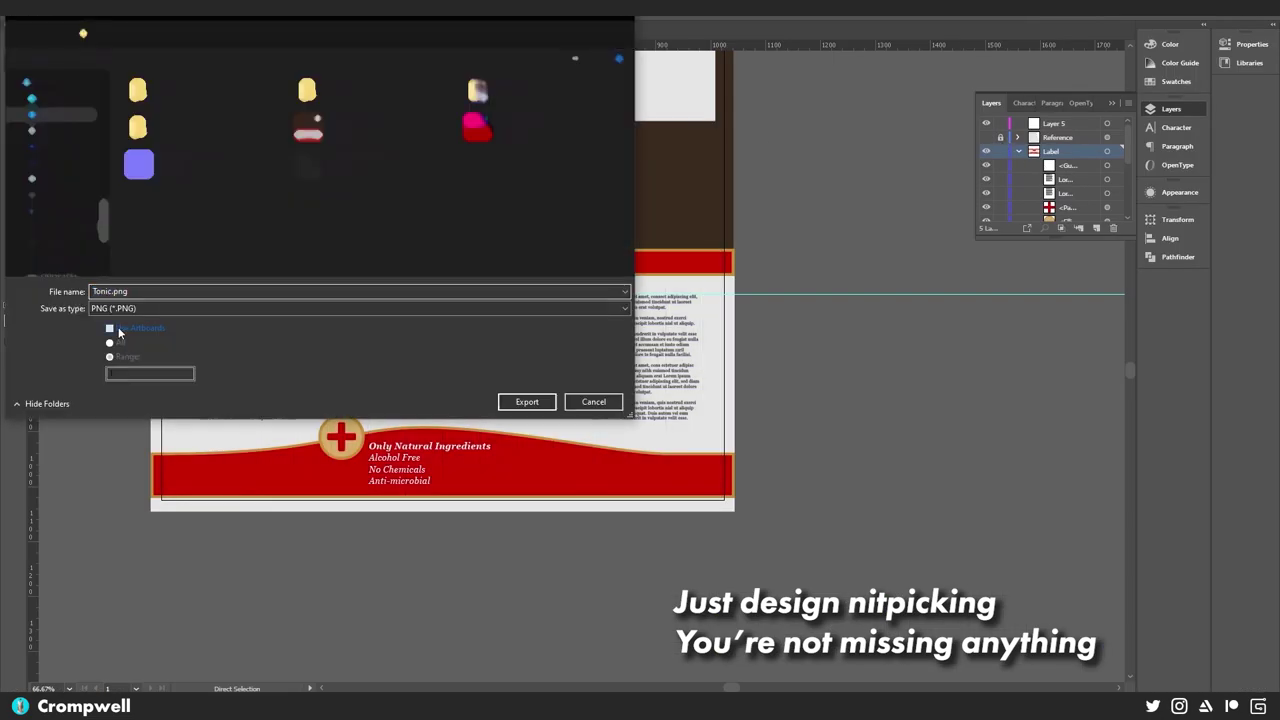
pyautogui.click(146, 291)
pyautogui.press('BackSpace')
pyautogui.press('BackSpace')
pyautogui.press('BackSpace')
pyautogui.press('Return')
pyautogui.click(650, 554)
# - Switch to Blender and examine the updated label on the bottle from several angles and distances
pyautogui.hotkey('alt', 'Tab')
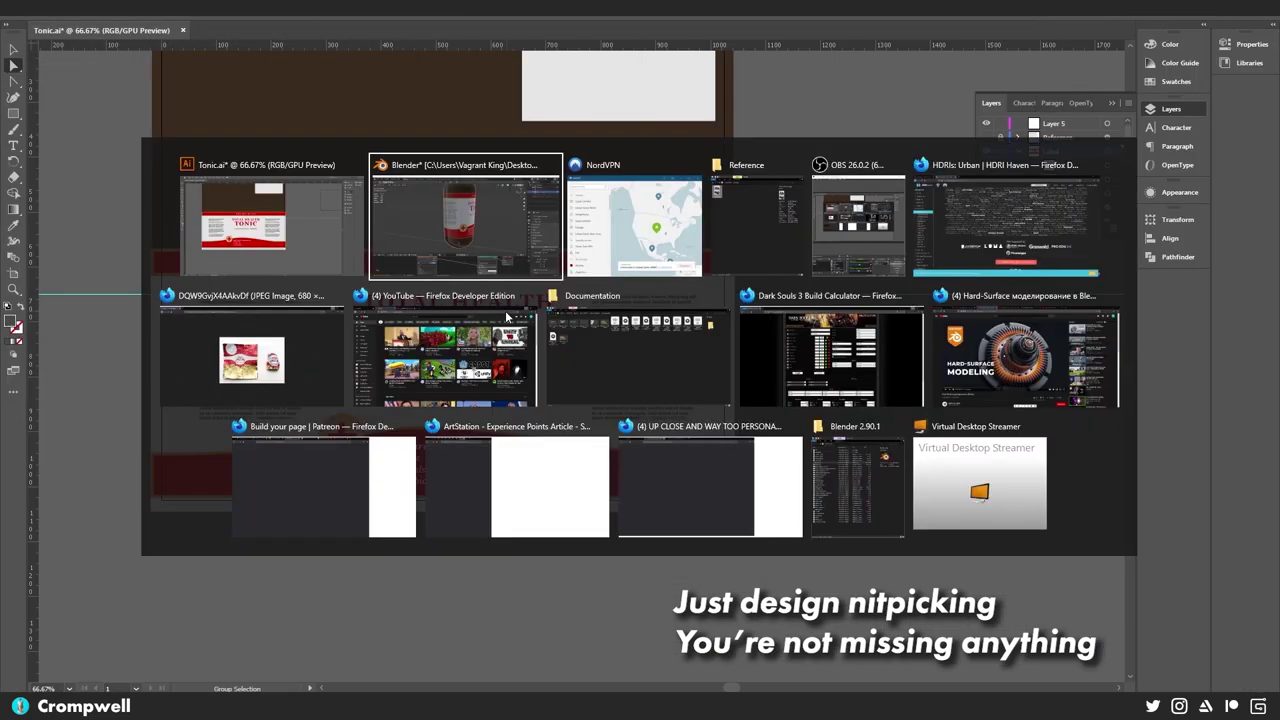
pyautogui.click(883, 593)
pyautogui.scroll(-3, 334, 299)
pyautogui.scroll(5, 503, 297)
pyautogui.scroll(-6, 485, 298)
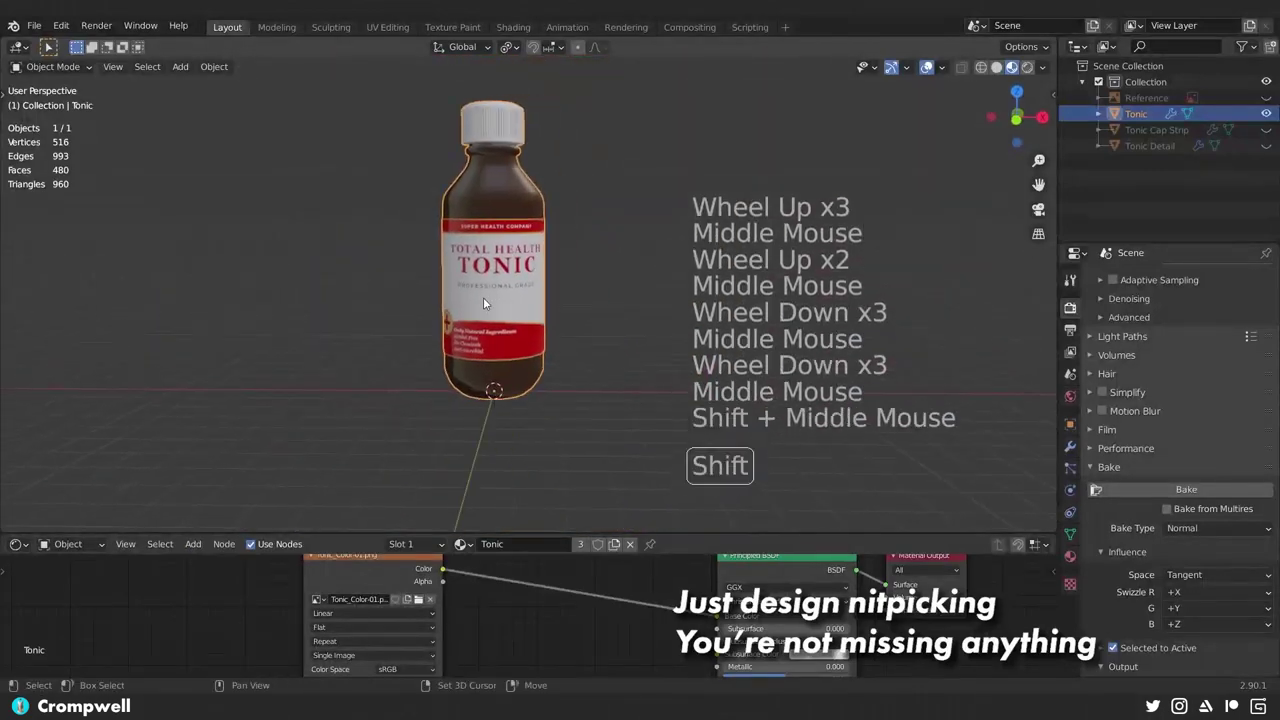
pyautogui.middleClick(513, 350)
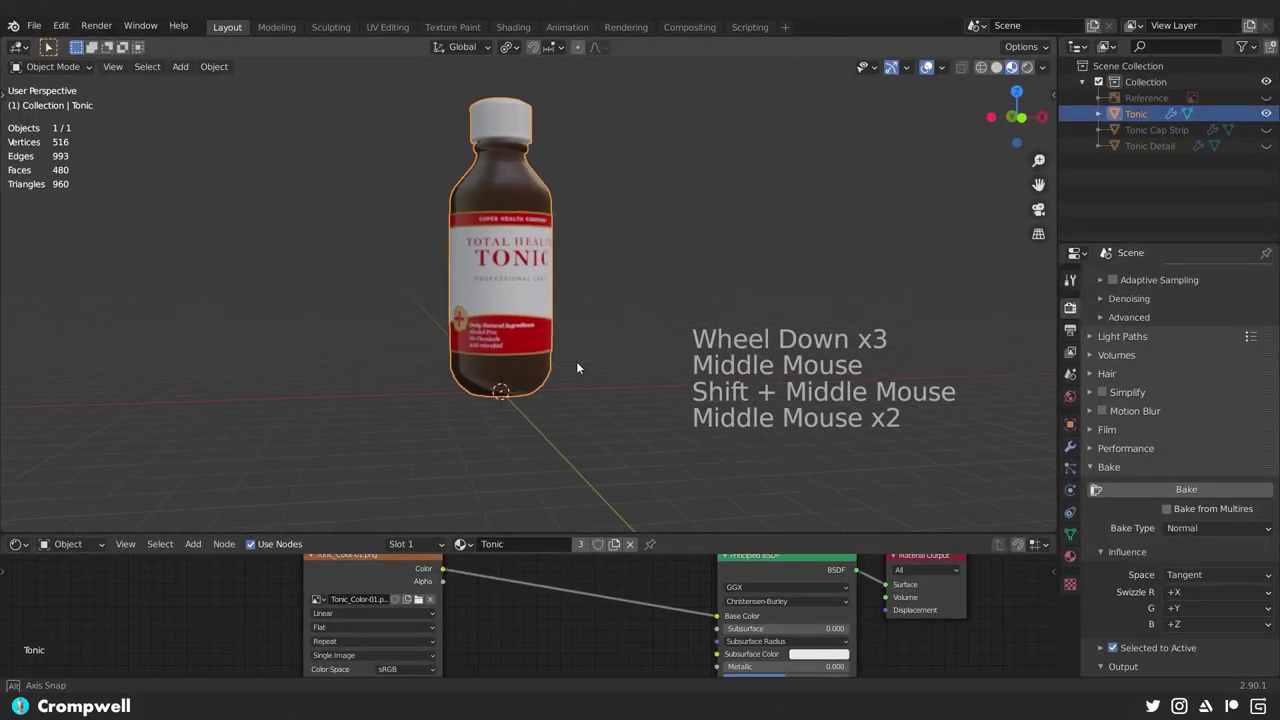
pyautogui.scroll(1, 500, 340)
pyautogui.scroll(1, 485, 327)
pyautogui.middleClick(485, 327)
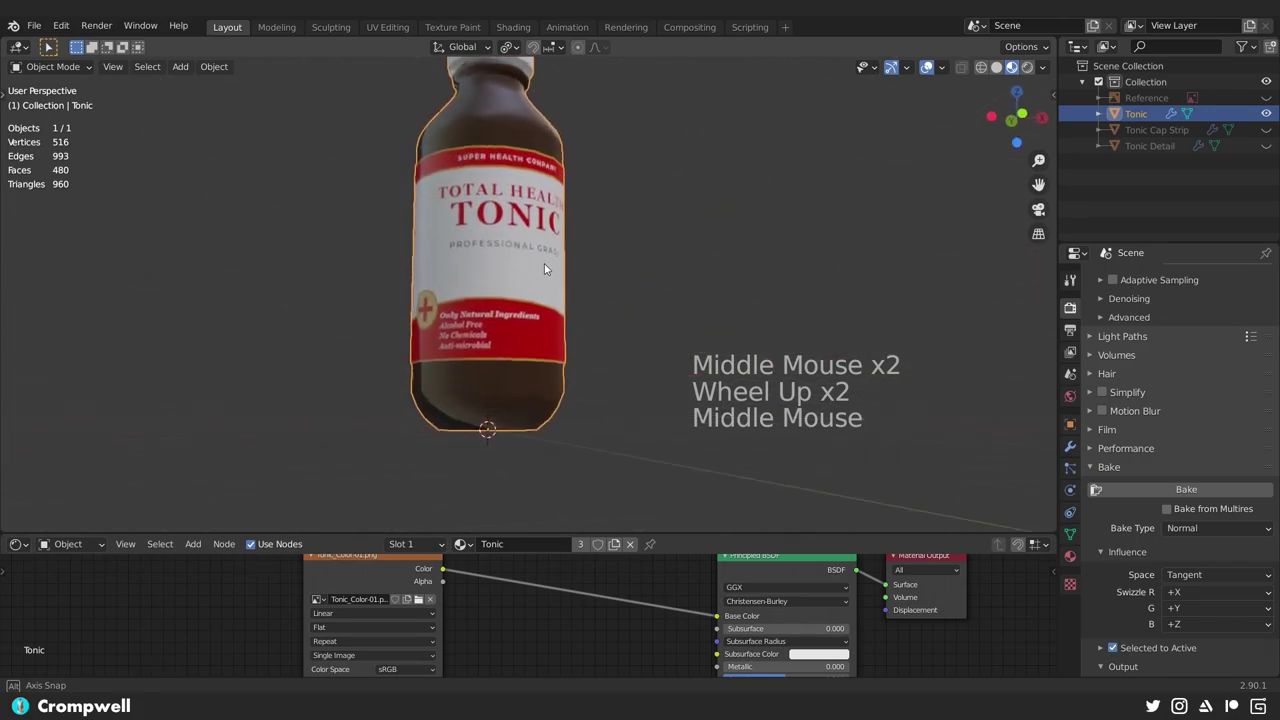
pyautogui.scroll(-3, 548, 275)
pyautogui.middleClick(556, 293)
pyautogui.scroll(2, 530, 269)
pyautogui.keyDown('shift'); pyautogui.middleClick(530, 269); pyautogui.keyUp('shift')
pyautogui.middleClick(505, 295)
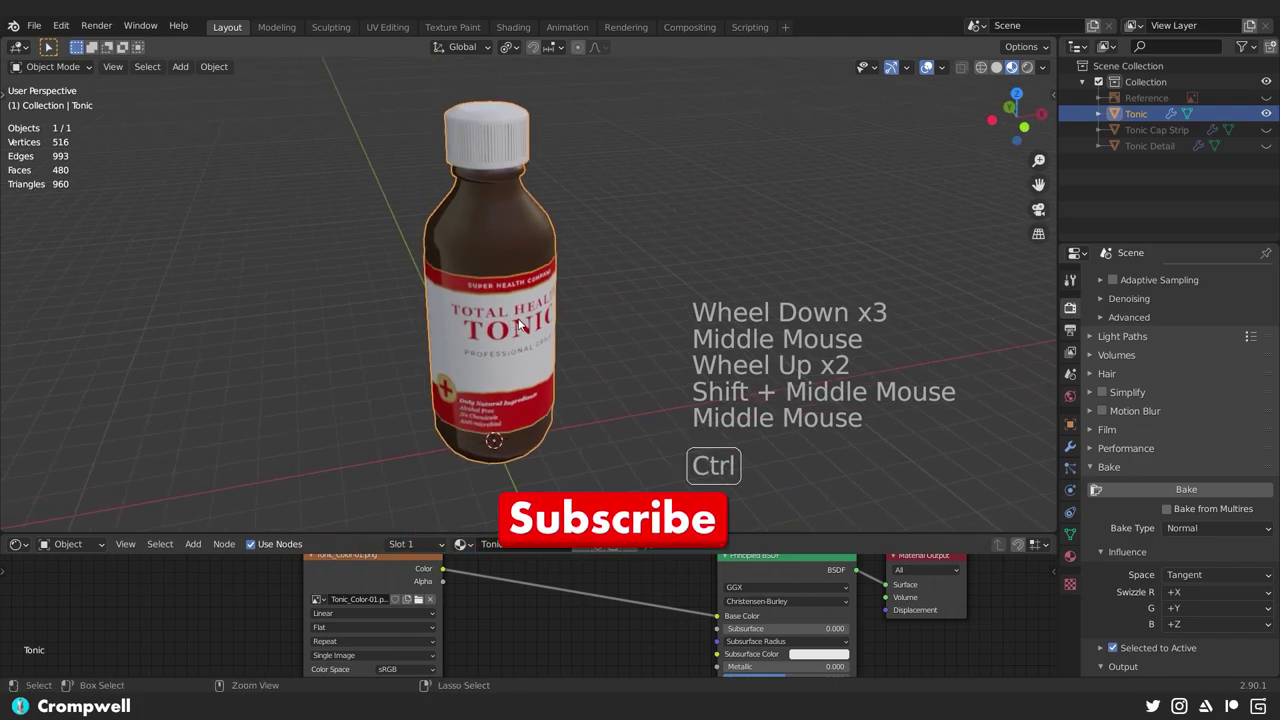
# - Save the Blender file and look over the labelled bottle once more
pyautogui.hotkey('ctrl', 's')
pyautogui.scroll(-2, 486, 320)
pyautogui.scroll(3, 486, 320)
pyautogui.middleClick(463, 298)
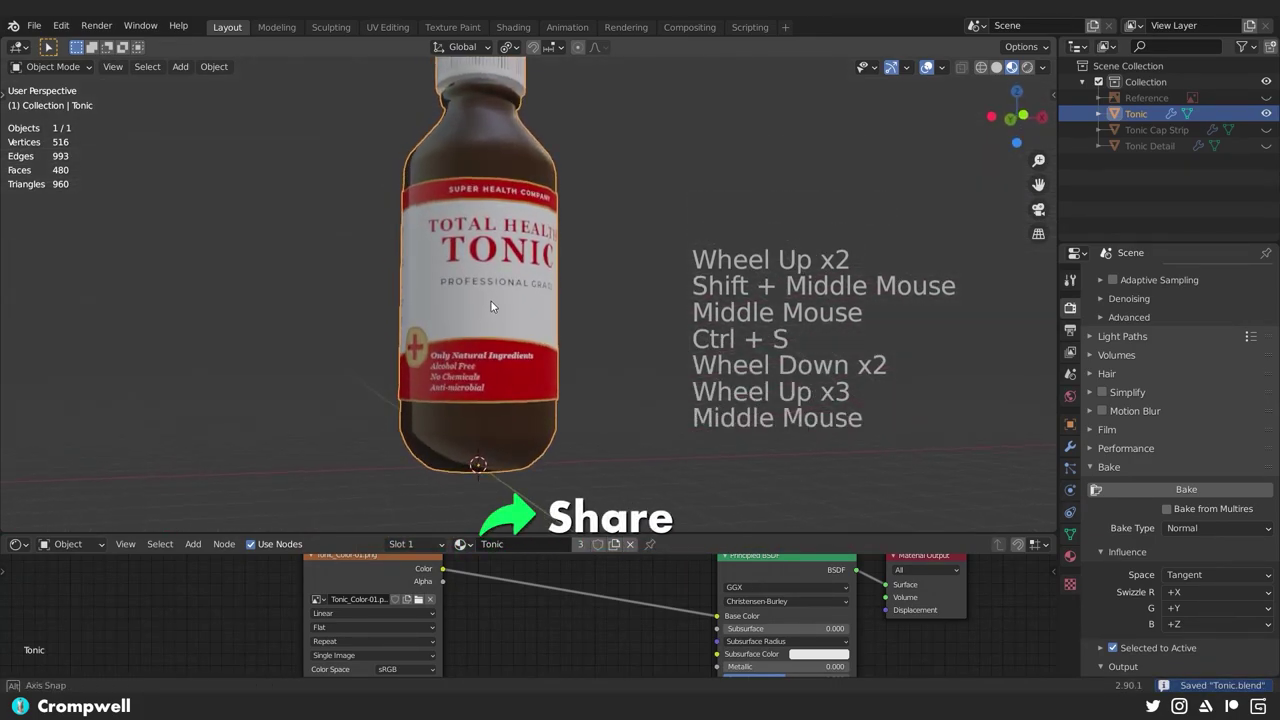
pyautogui.scroll(-1, 492, 299)
pyautogui.middleClick(497, 302)
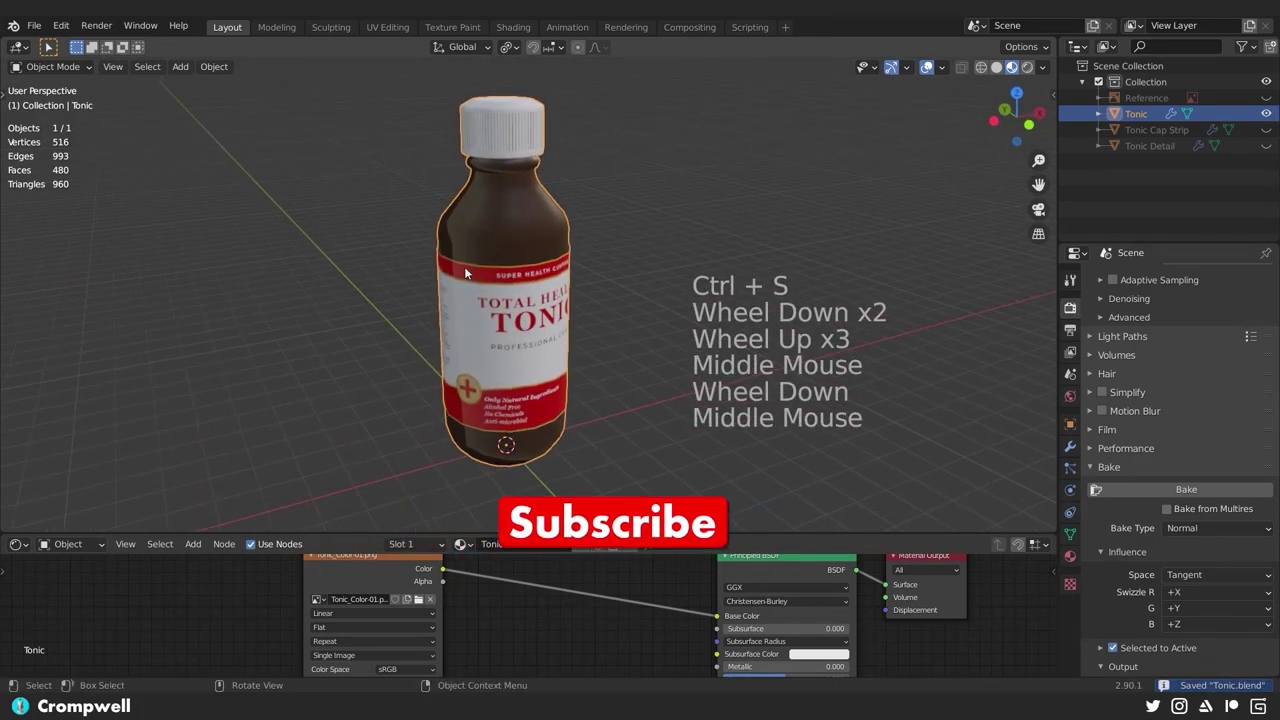
# - Enlarge the shader editor and bring the Principled BSDF node's Metallic, Specular and Roughness settings into close view
pyautogui.scroll(-8, 508, 619)
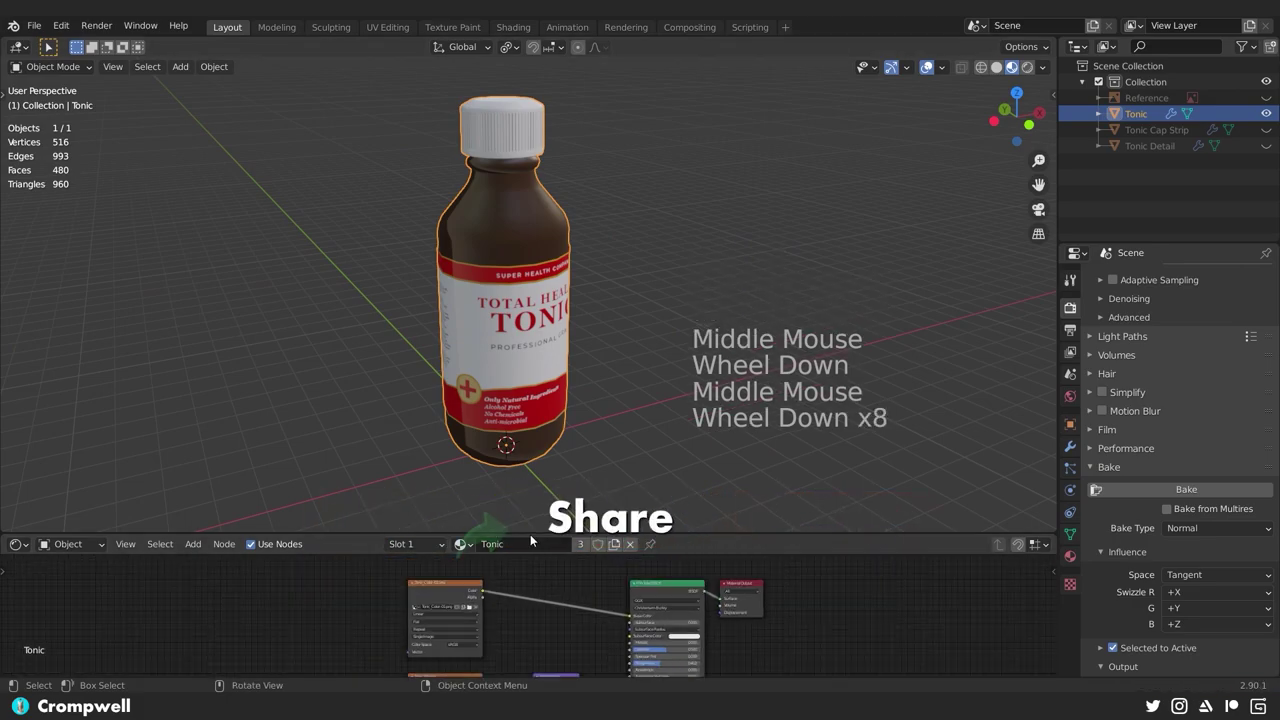
pyautogui.moveTo(530, 534); pyautogui.dragTo(531, 362)
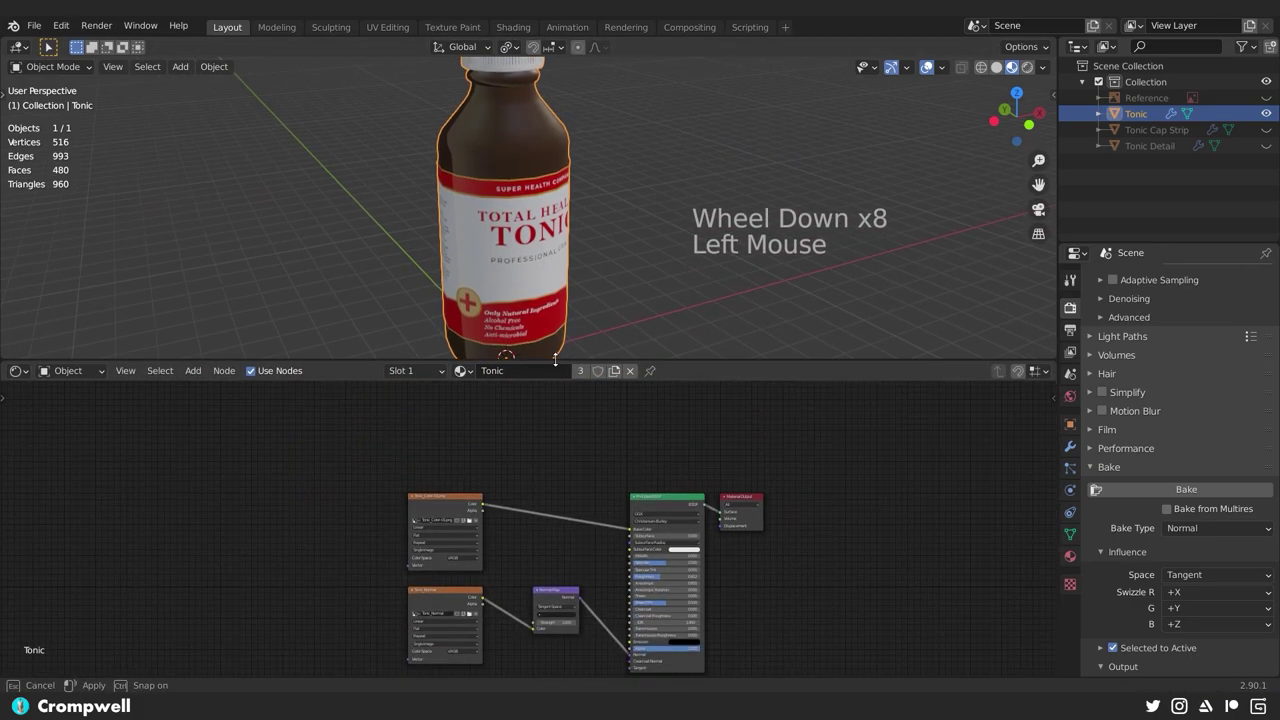
pyautogui.middleClick(441, 412)
pyautogui.scroll(11, 430, 422)
pyautogui.middleClick(402, 458)
pyautogui.scroll(2, 402, 458)
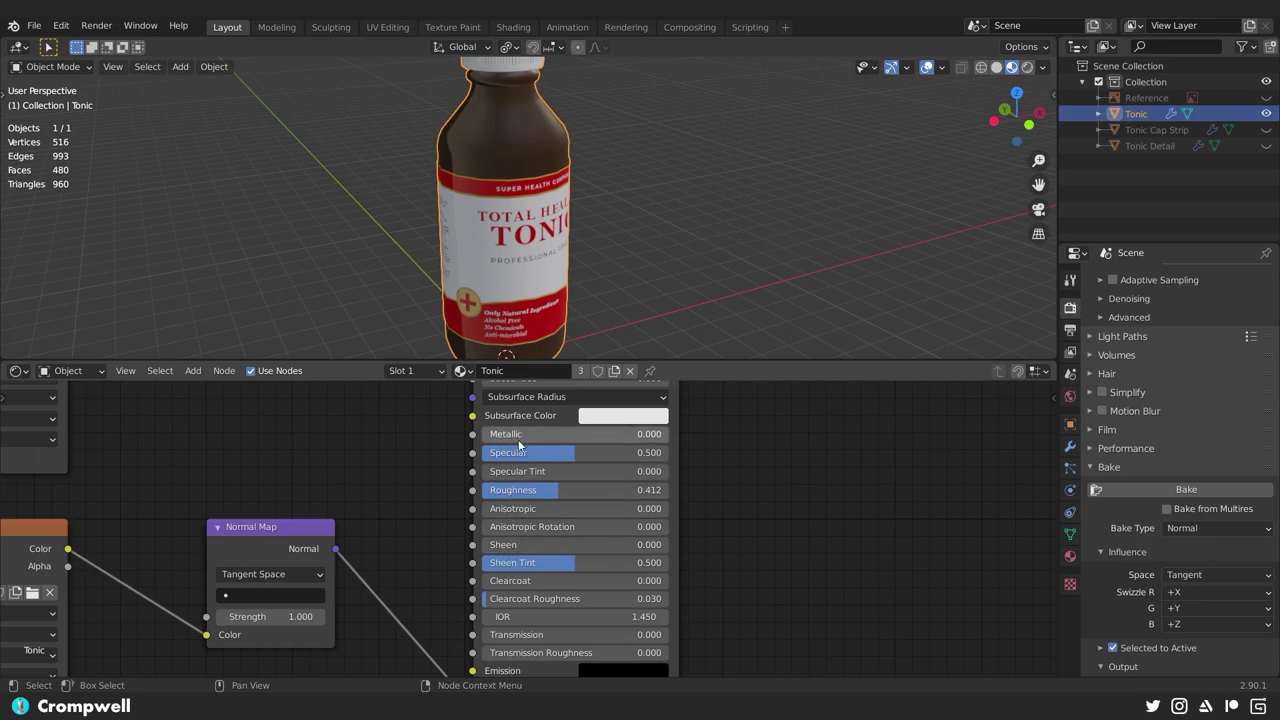
# - Lower the Principled BSDF's Roughness to 0 and examine the reflections on the bottle up close
pyautogui.scroll(-4, 518, 440)
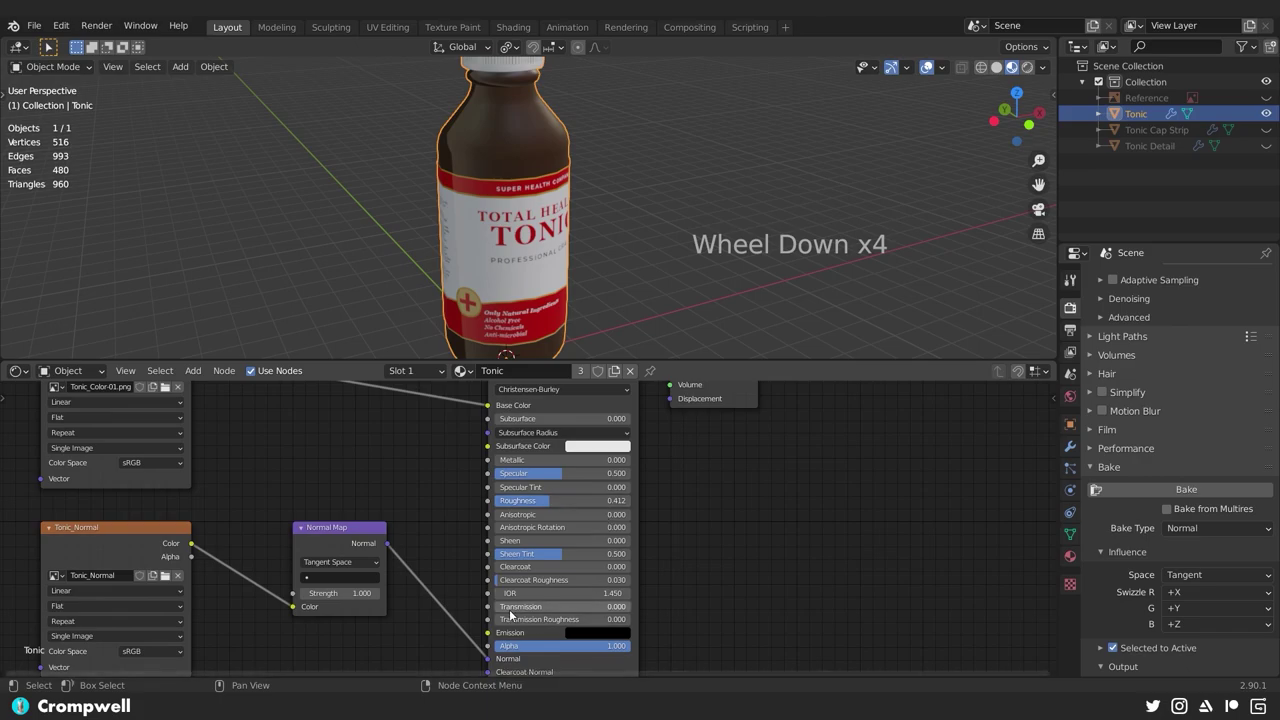
pyautogui.scroll(4, 528, 536)
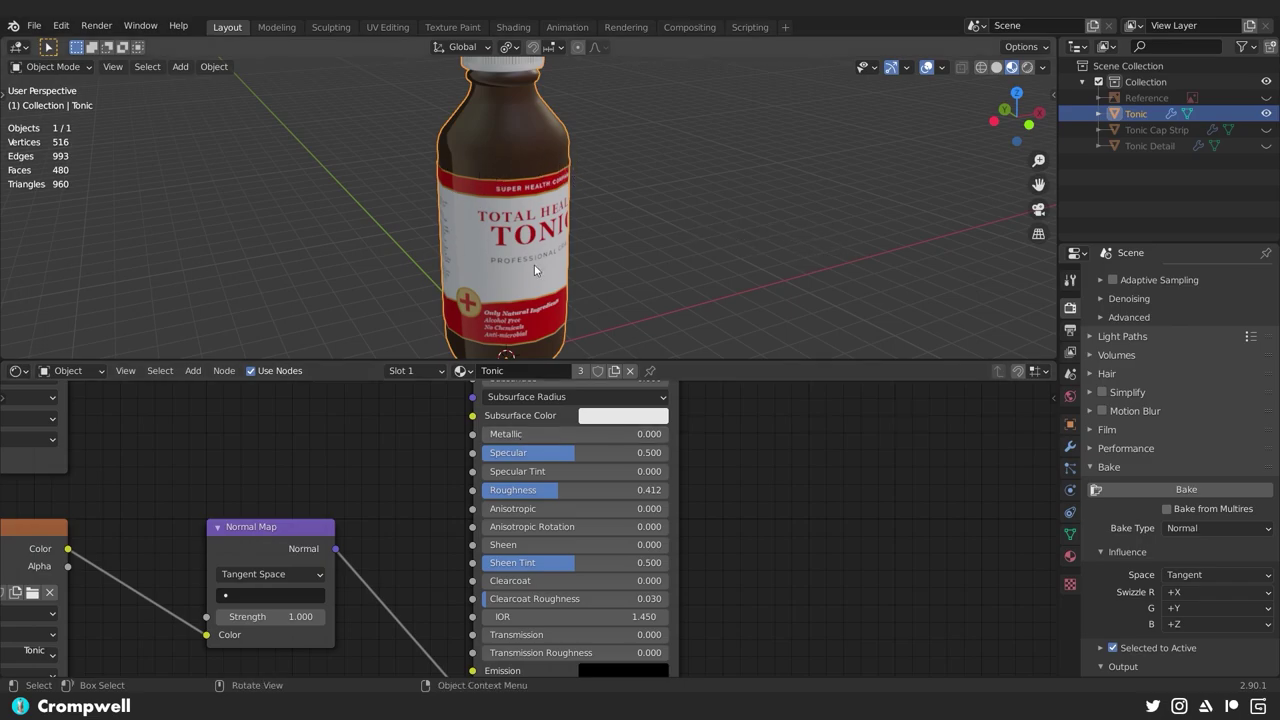
pyautogui.moveTo(522, 490); pyautogui.dragTo(482, 490)
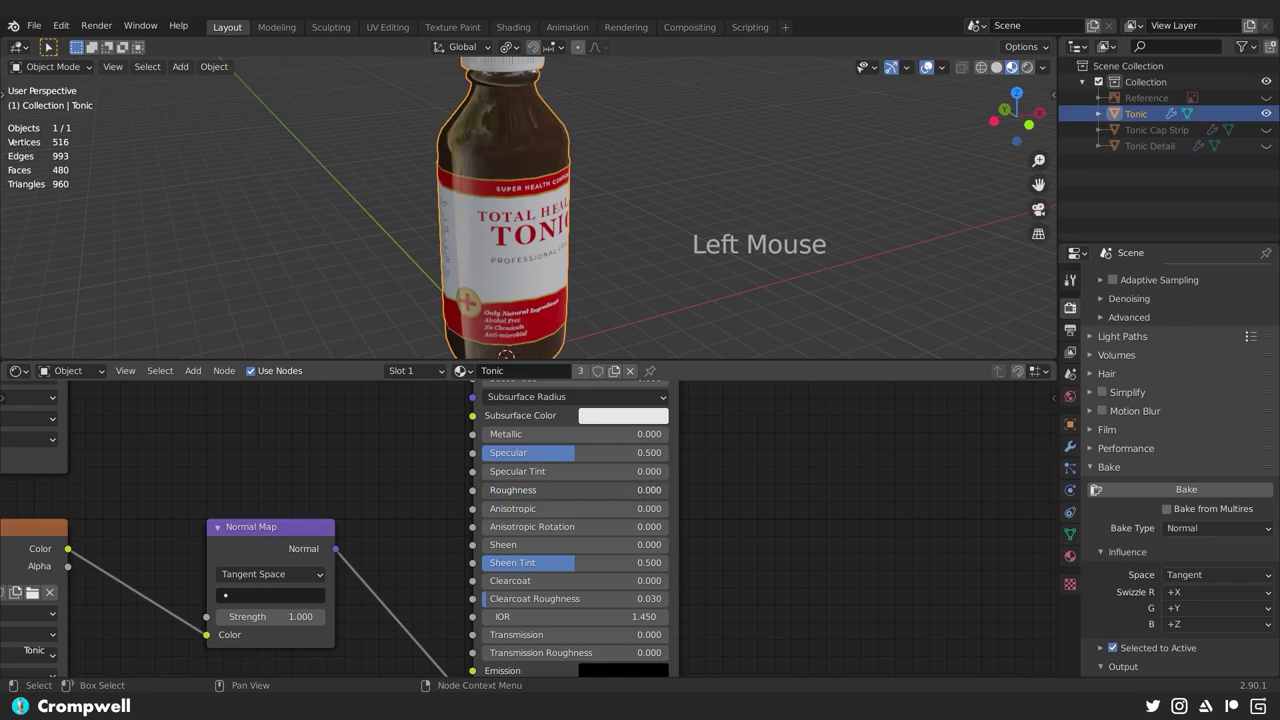
pyautogui.moveTo(514, 190); pyautogui.dragTo(462, 154)
pyautogui.moveTo(462, 154); pyautogui.dragTo(420, 199)
pyautogui.scroll(4, 496, 247)
pyautogui.scroll(-4, 470, 211)
pyautogui.scroll(2, 476, 240)
pyautogui.scroll(1, 438, 188)
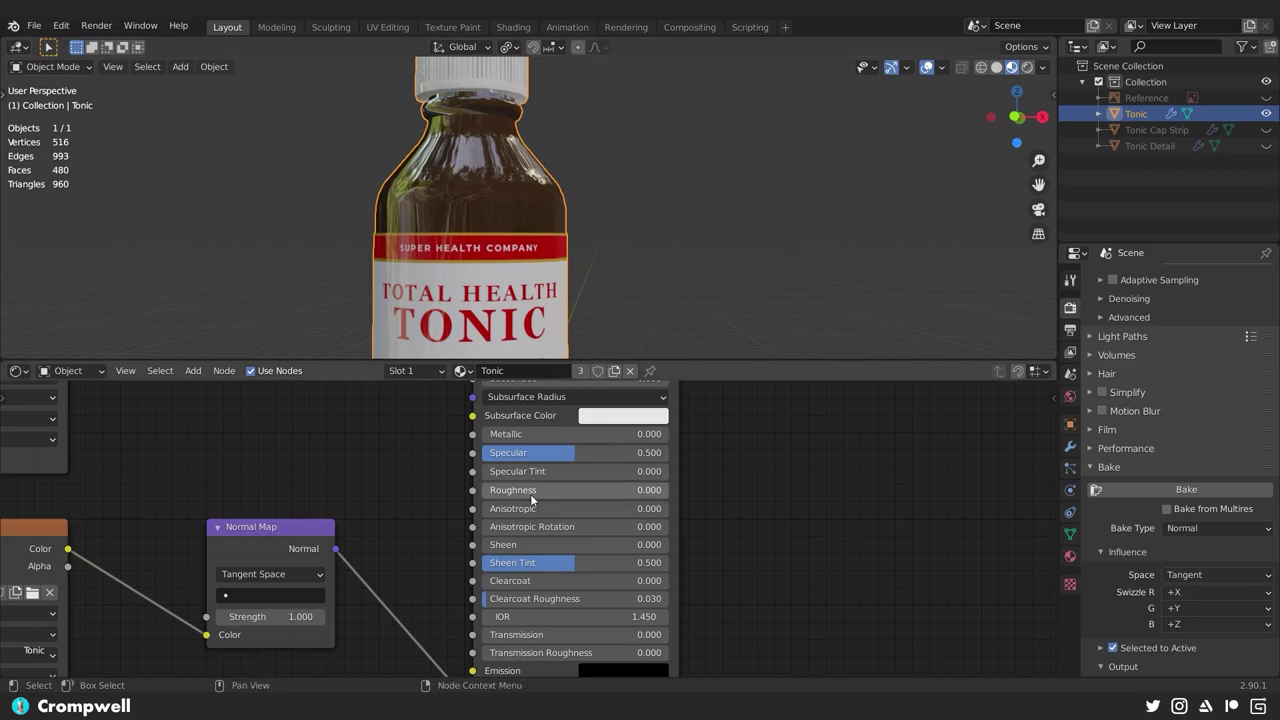
# - Set the Tonic material's Roughness to about 0.149, keeping Metallic at 0
pyautogui.moveTo(506, 491)
pyautogui.mouseDown()
pyautogui.moveTo(585, 490)
pyautogui.moveTo(571, 490)
pyautogui.mouseUp()
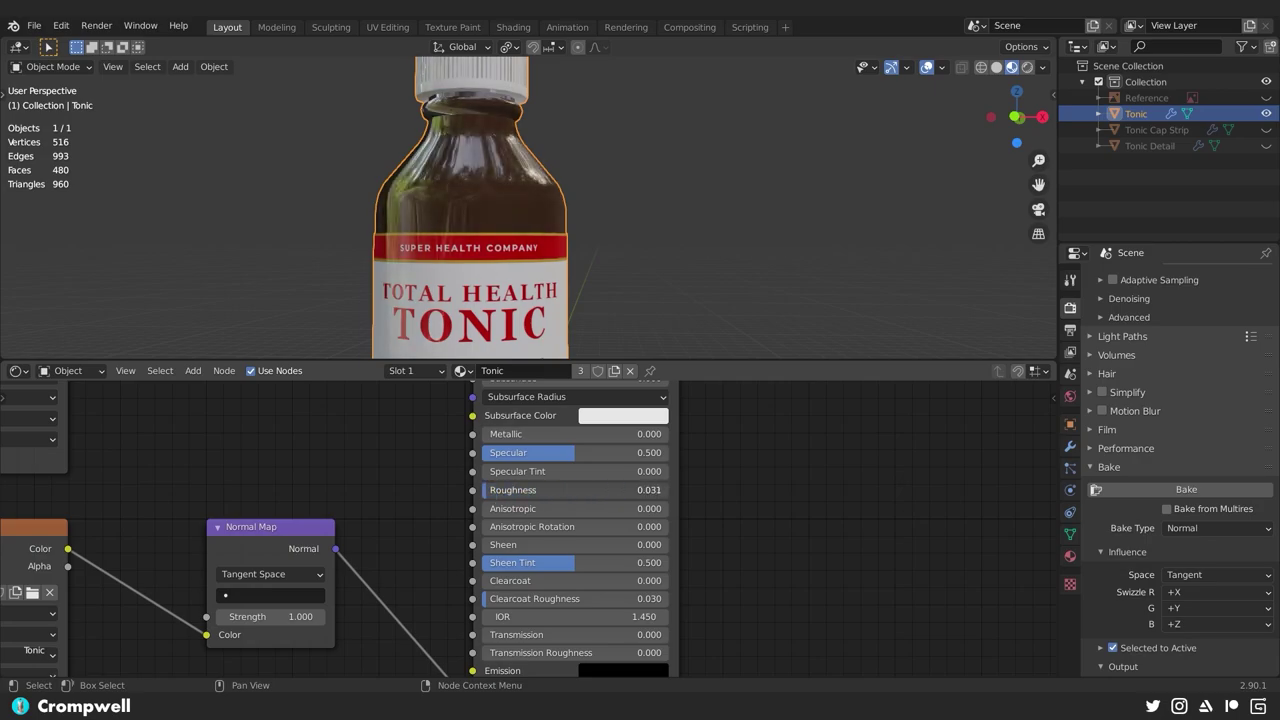
pyautogui.moveTo(505, 434)
pyautogui.mouseDown()
pyautogui.moveTo(640, 434)
pyautogui.moveTo(490, 434)
pyautogui.mouseUp()
pyautogui.moveTo(505, 489)
pyautogui.mouseDown()
pyautogui.moveTo(646, 489)
pyautogui.moveTo(484, 489)
pyautogui.moveTo(605, 490)
pyautogui.moveTo(496, 490)
pyautogui.moveTo(521, 490)
pyautogui.mouseUp()
# - Save the Blender file and bring the whole bottle into view to check its glossier surface
pyautogui.scroll(-4, 478, 288)
pyautogui.middleClick(478, 288)
pyautogui.hotkey('ctrl', 's')
pyautogui.keyDown('shift'); pyautogui.middleClick(517, 287); pyautogui.keyUp('shift')
pyautogui.middleClick(485, 203)
pyautogui.keyDown('shift'); pyautogui.middleClick(487, 211); pyautogui.keyUp('shift')
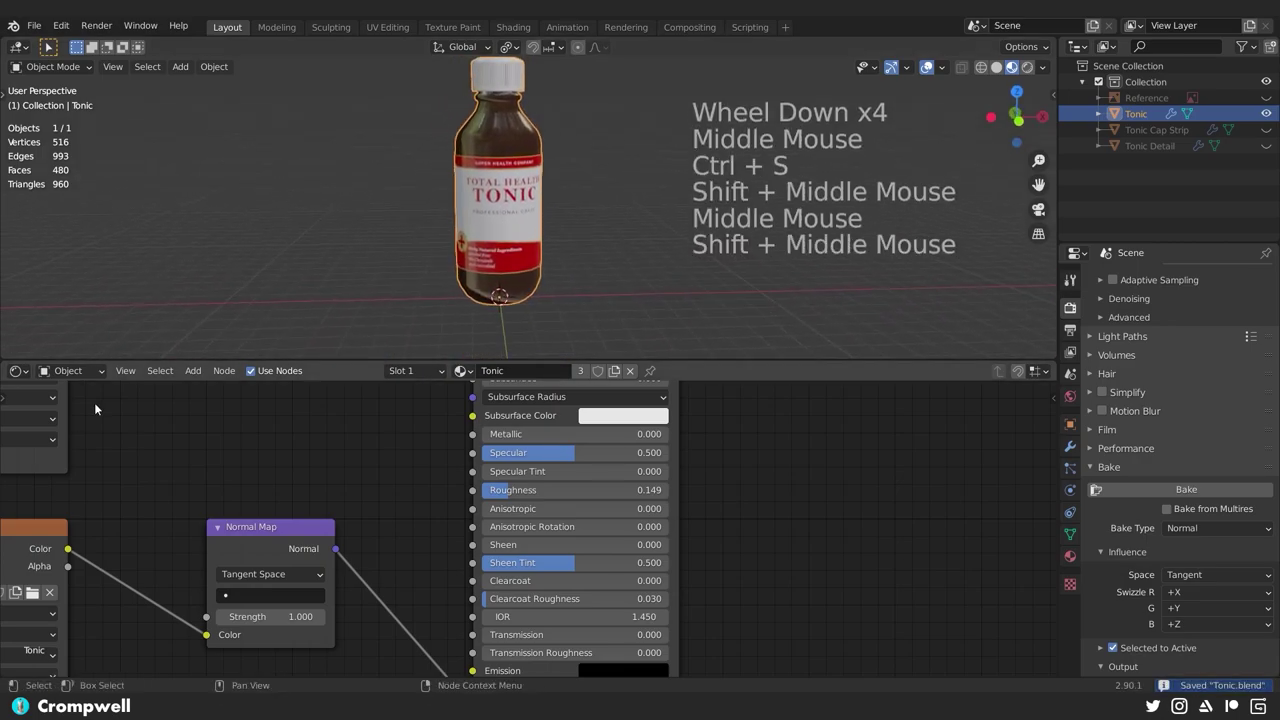